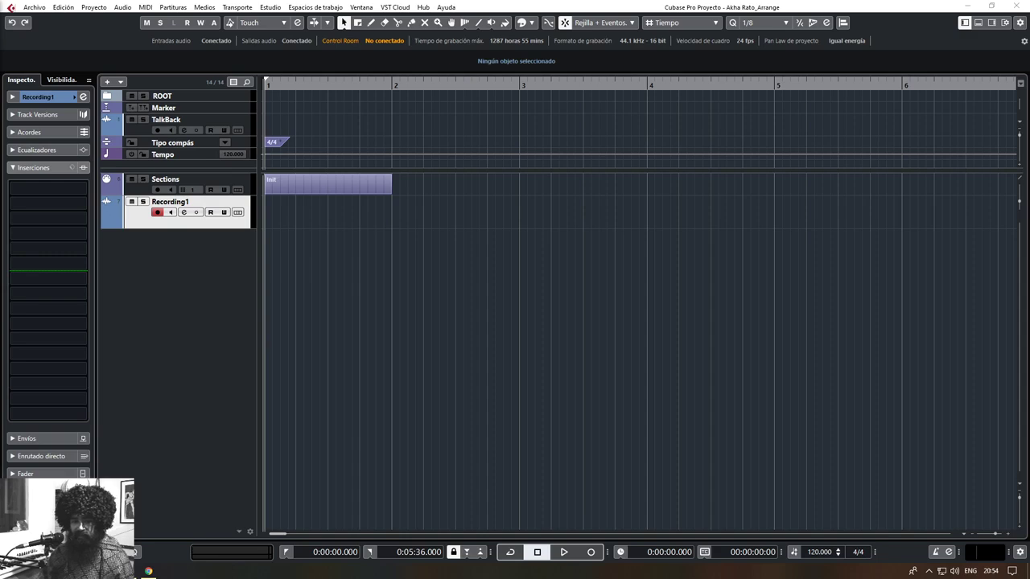
Switch to the Archivos de Sesión folder in File Explorer, sort it by size and examine the small and 0 KB audio files
{"action": "left_click_drag", "start_coordinate": [0, 153], "coordinate": [484, 103]}
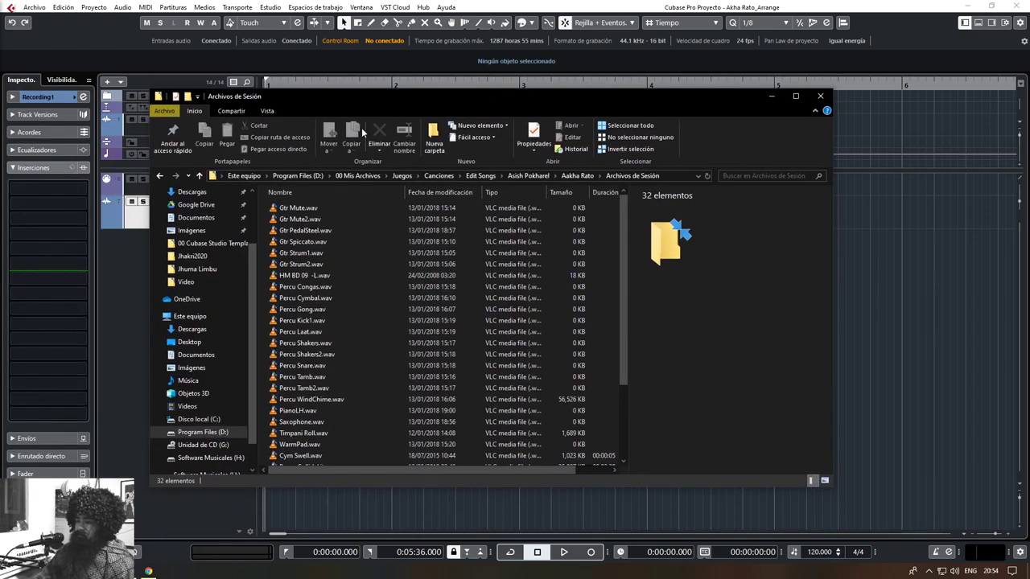
{"action": "double_click", "coordinate": [385, 99]}
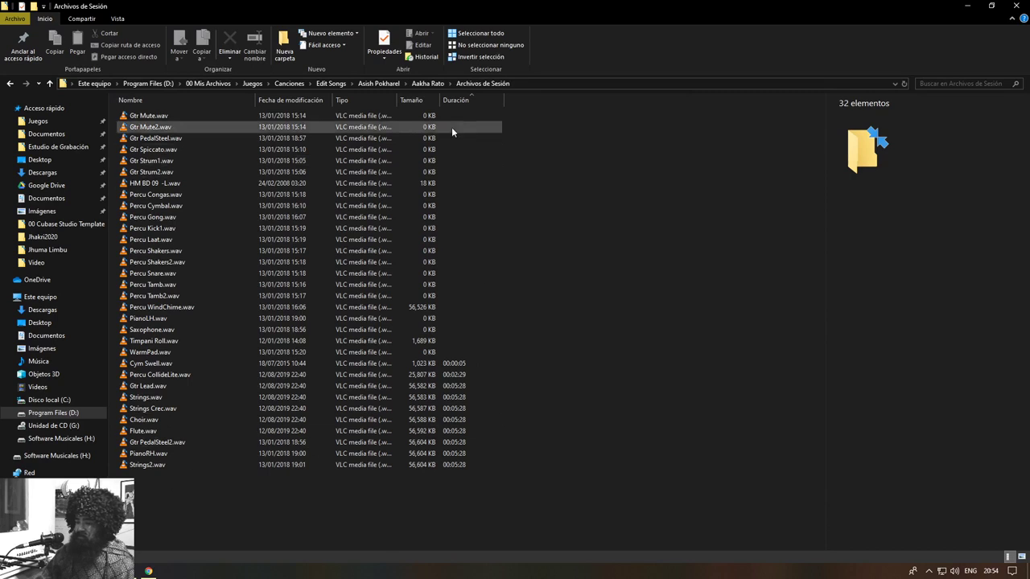
{"action": "left_click", "coordinate": [414, 101]}
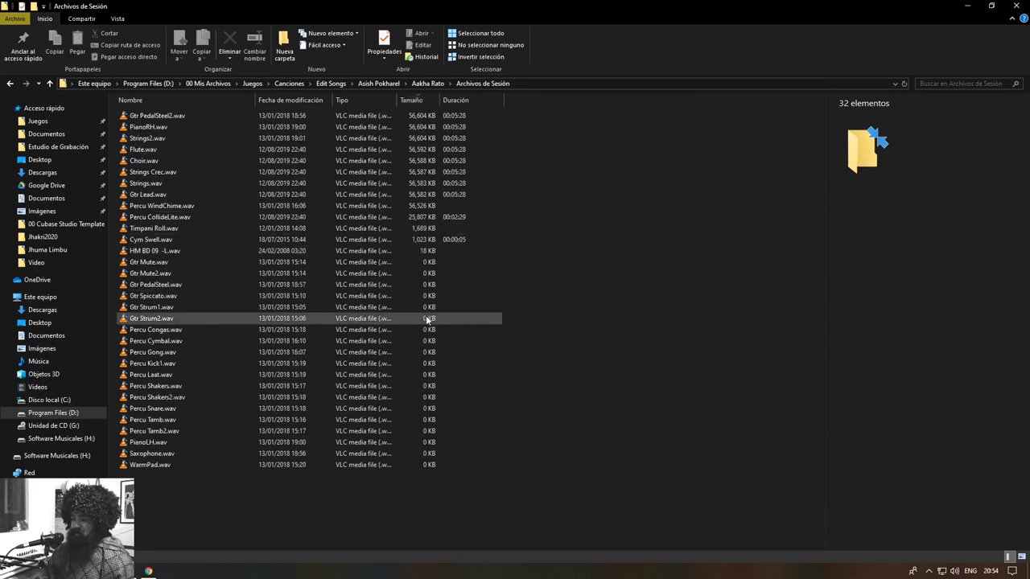
{"action": "left_click", "coordinate": [432, 252]}
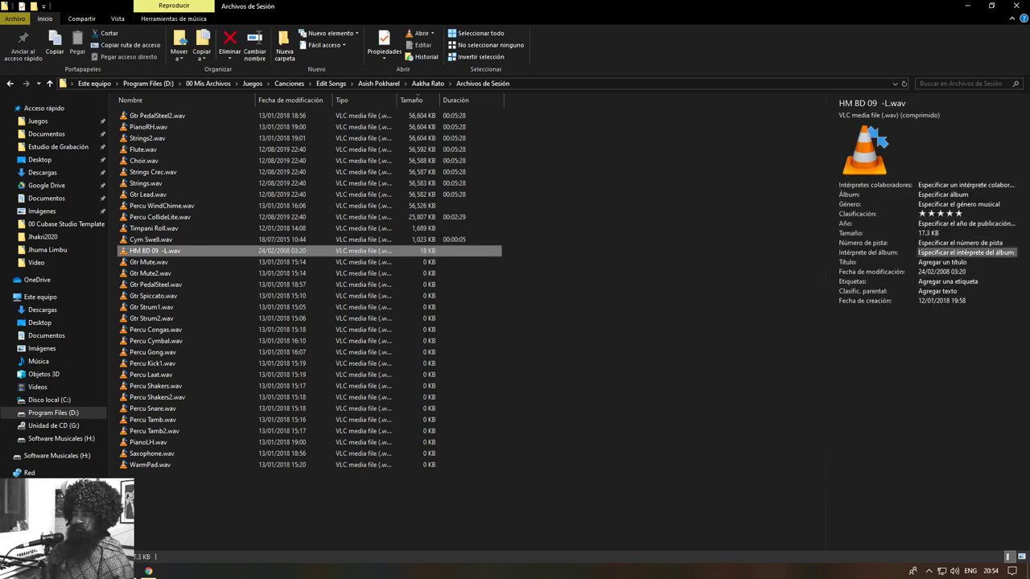
{"action": "left_click", "coordinate": [434, 239]}
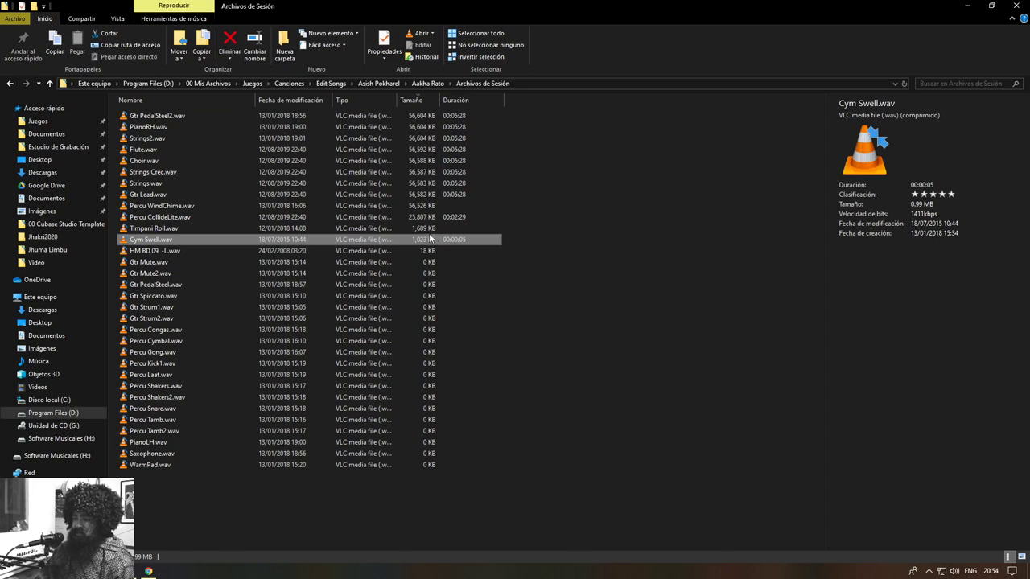
{"action": "left_click_drag", "start_coordinate": [483, 509], "coordinate": [413, 261]}
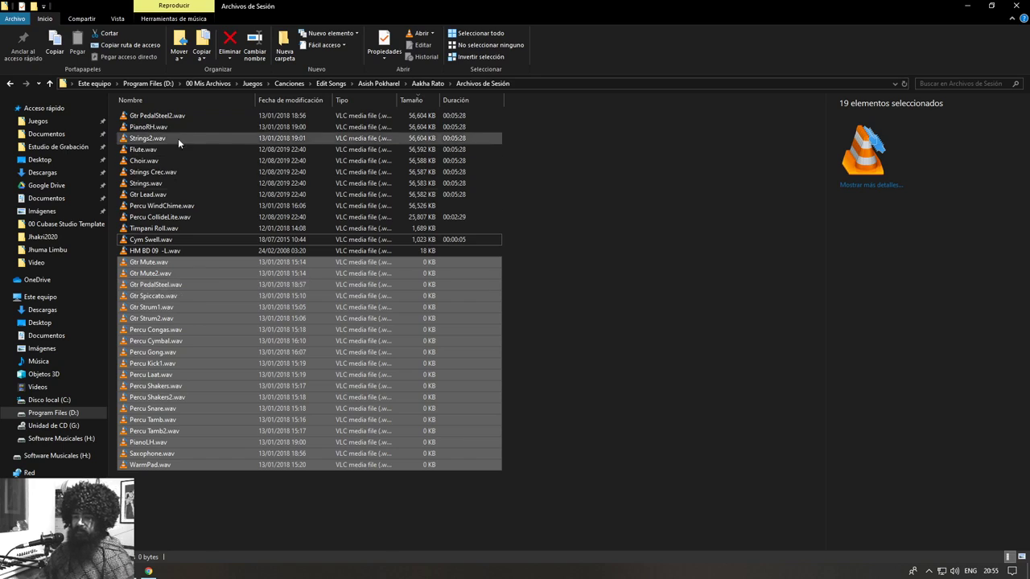
Check the details of PianoRH.wav, sort the audio files by name, and sort them by size again
{"action": "left_click", "coordinate": [277, 119]}
{"action": "left_click", "coordinate": [278, 127]}
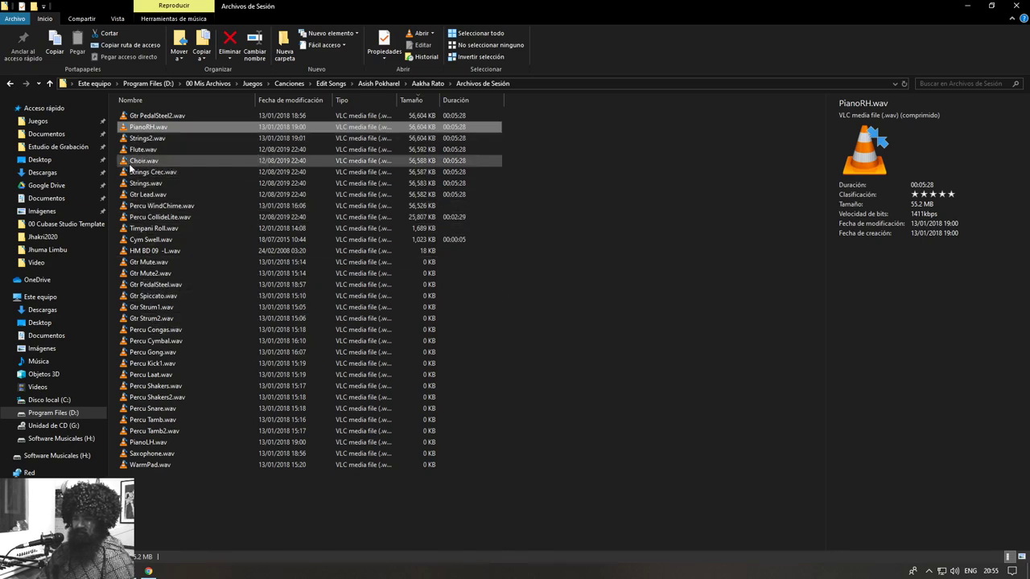
{"action": "left_click", "coordinate": [155, 101]}
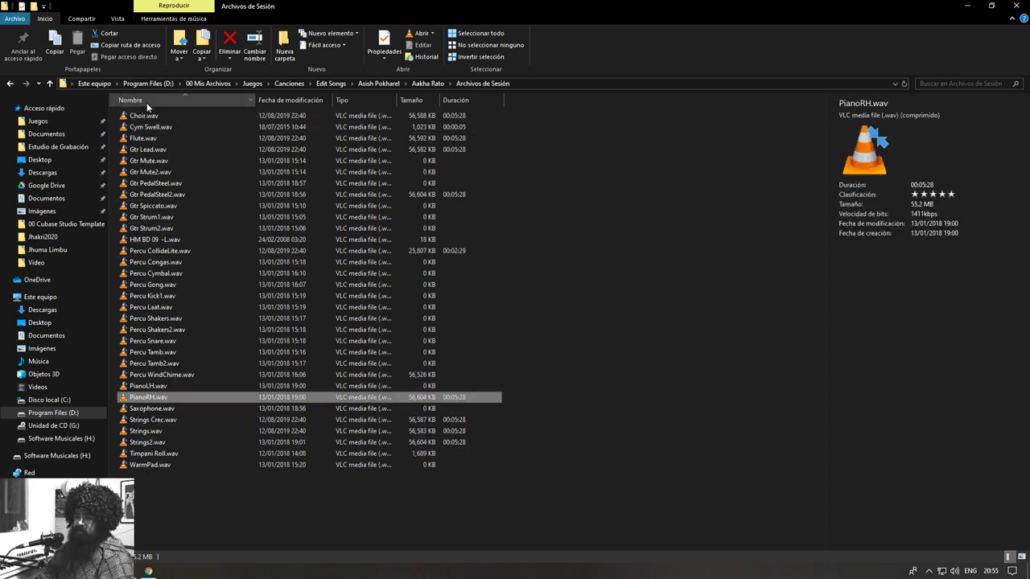
{"action": "left_click", "coordinate": [413, 102]}
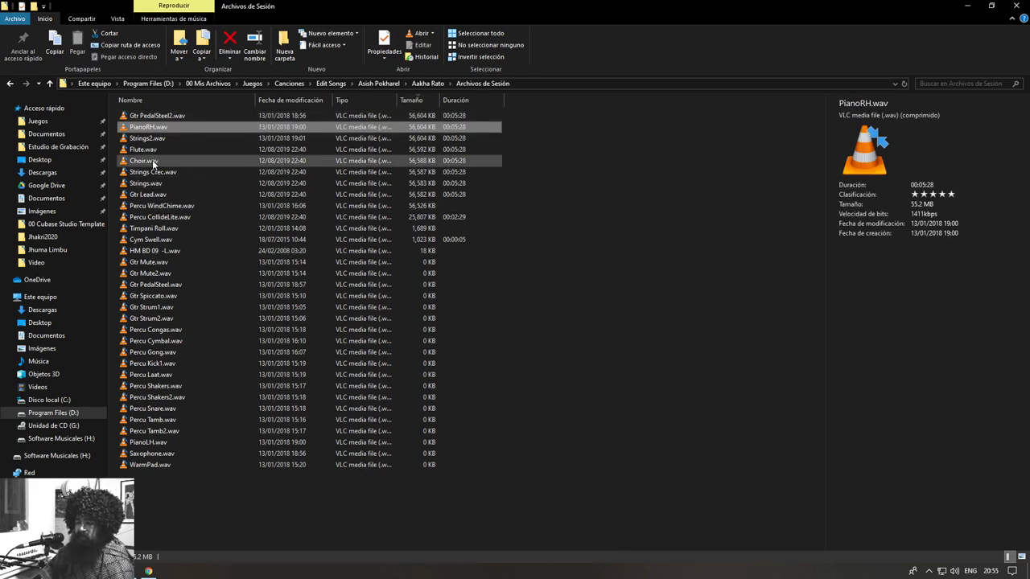
Try to play Percu WindChime.wav, and sort the files by duration to examine those that have one
{"action": "left_click", "coordinate": [148, 208]}
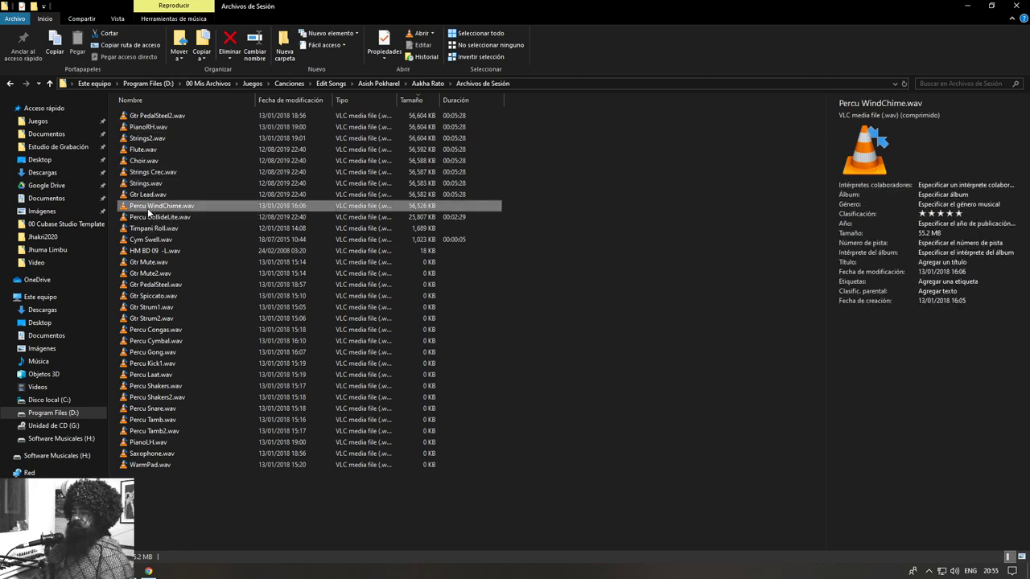
{"action": "double_click", "coordinate": [426, 206]}
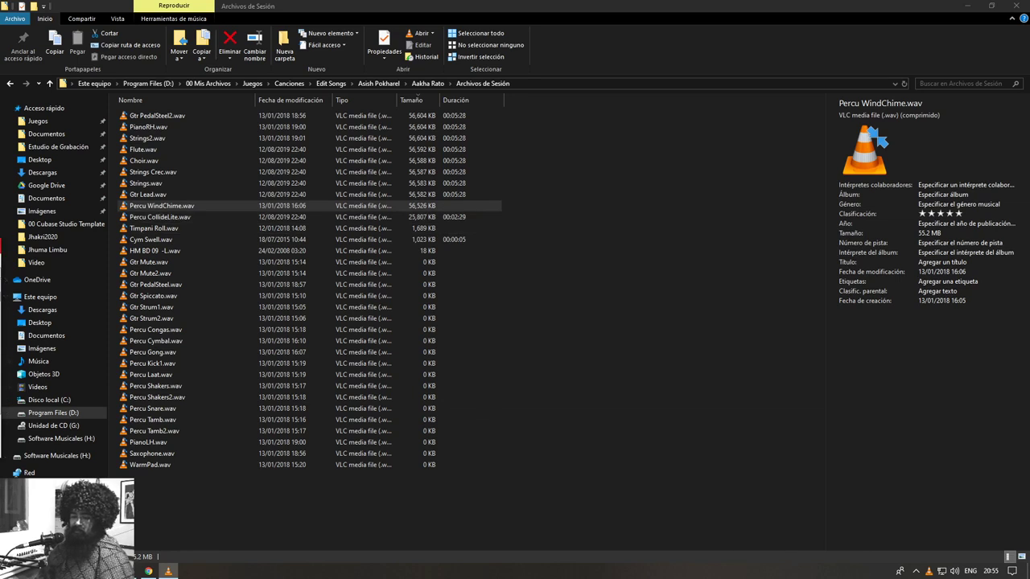
{"action": "left_click", "coordinate": [457, 101]}
{"action": "left_click_drag", "start_coordinate": [466, 498], "coordinate": [384, 366]}
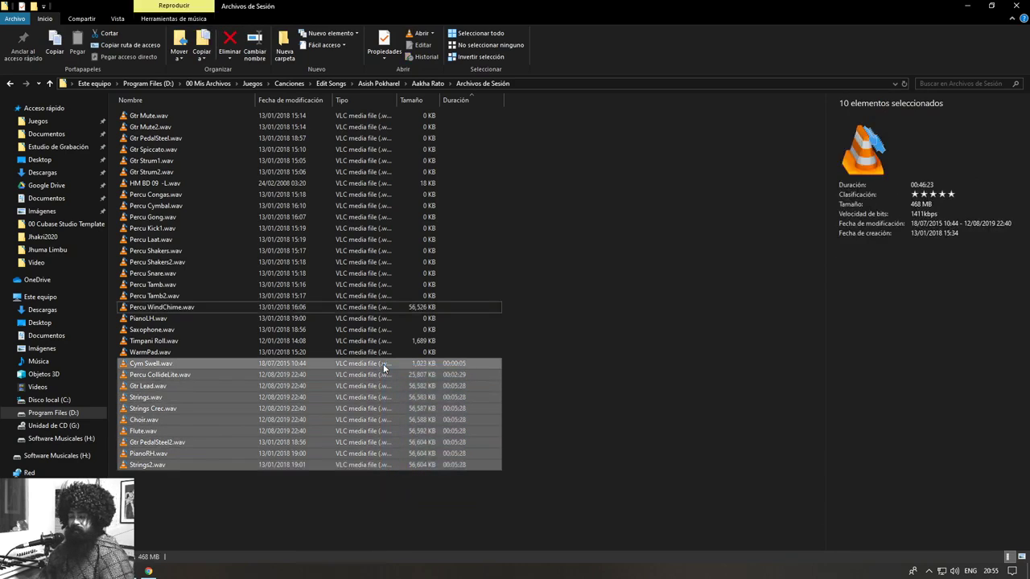
Bring all the audio files from the Archivos de Sesión folder into the Cubase project at bar 1
{"action": "left_click_drag", "start_coordinate": [514, 7], "coordinate": [764, 65]}
{"action": "left_click", "coordinate": [539, 298]}
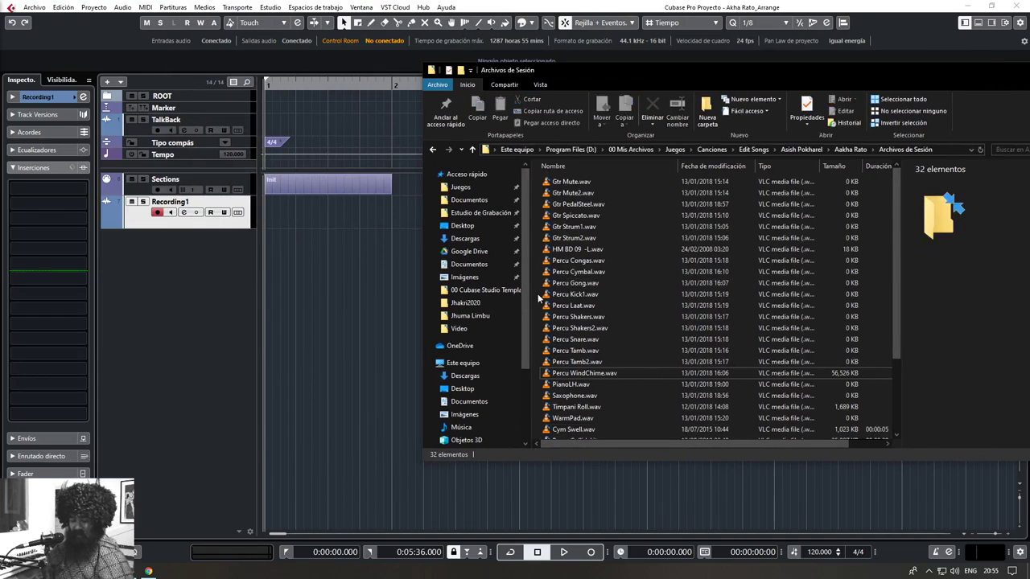
{"action": "key", "text": "ctrl+a"}
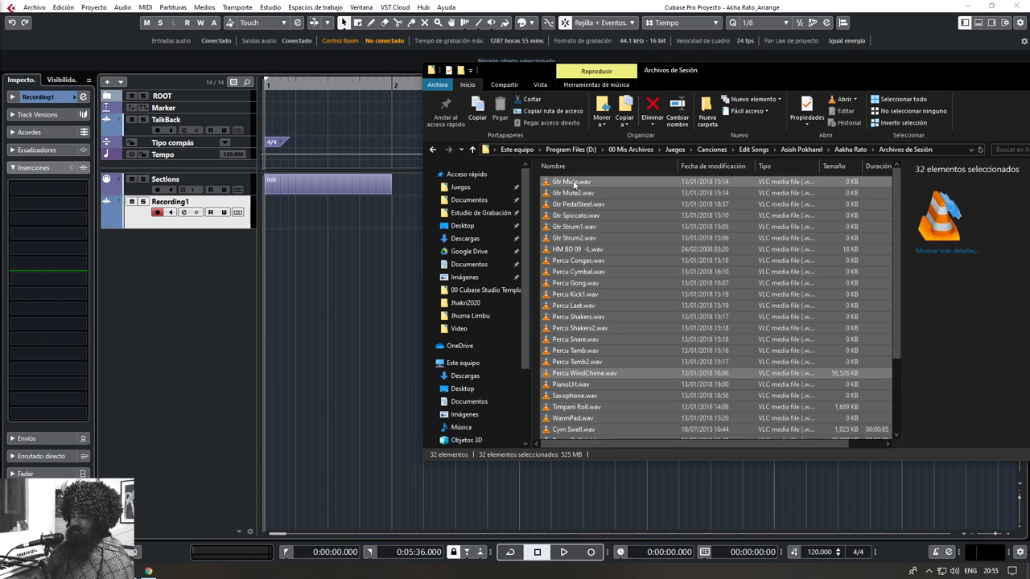
{"action": "mouse_move", "coordinate": [573, 184]}
{"action": "left_mouse_down"}
{"action": "mouse_move", "coordinate": [300, 232]}
{"action": "mouse_move", "coordinate": [286, 245]}
{"action": "mouse_move", "coordinate": [270, 244]}
{"action": "mouse_move", "coordinate": [267, 223]}
{"action": "left_mouse_up"}
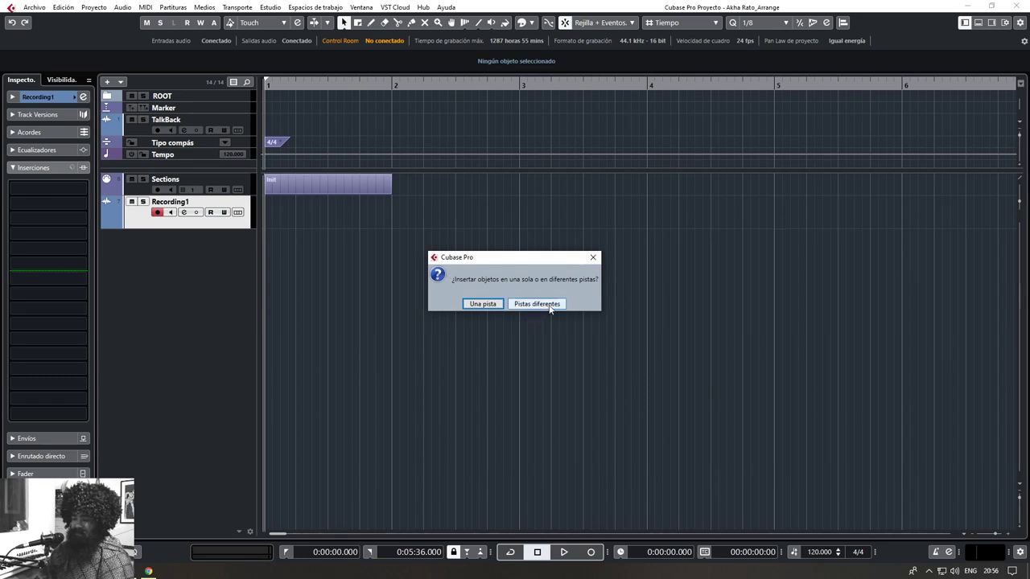
Import the files onto different tracks with copying to the working directory enabled, dismissing any import errors
{"action": "left_click", "coordinate": [549, 307]}
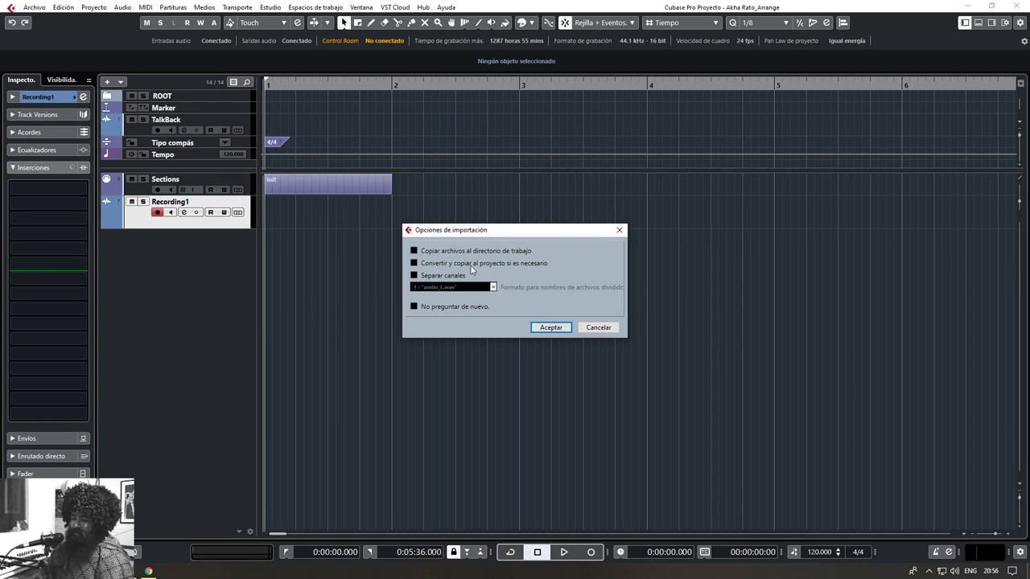
{"action": "left_click", "coordinate": [439, 254]}
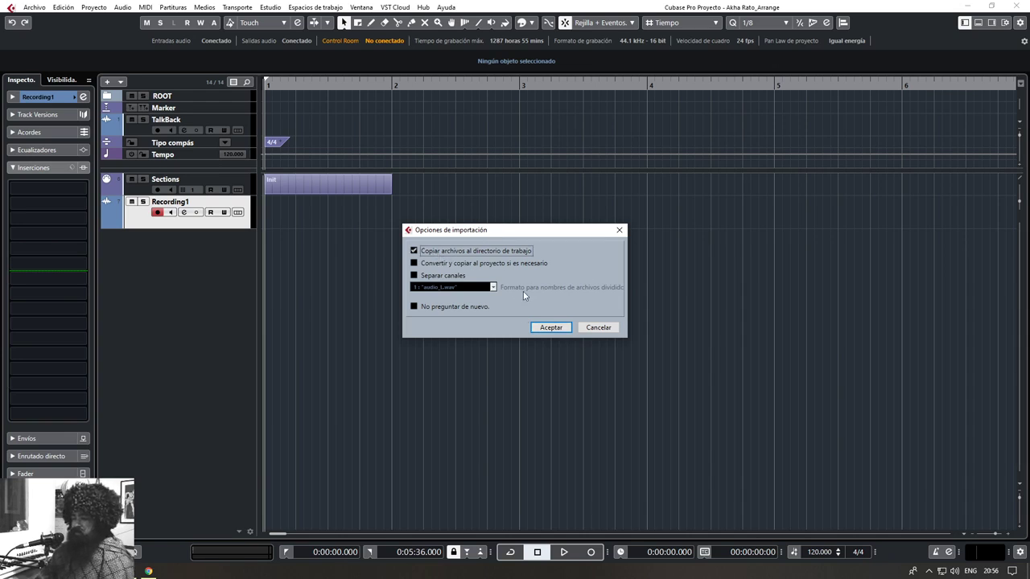
{"action": "left_click", "coordinate": [552, 328]}
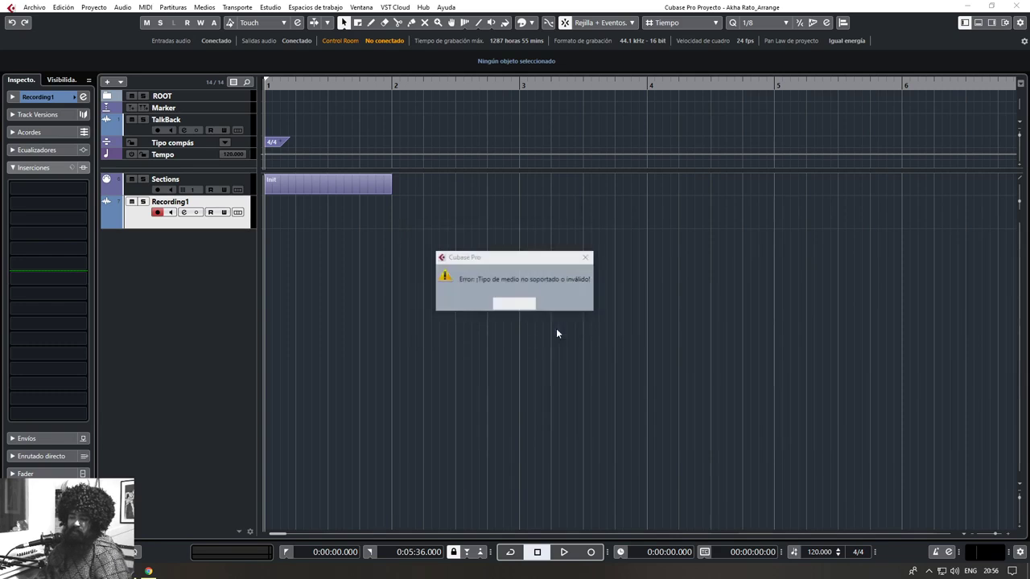
{"action": "left_click", "coordinate": [520, 305]}
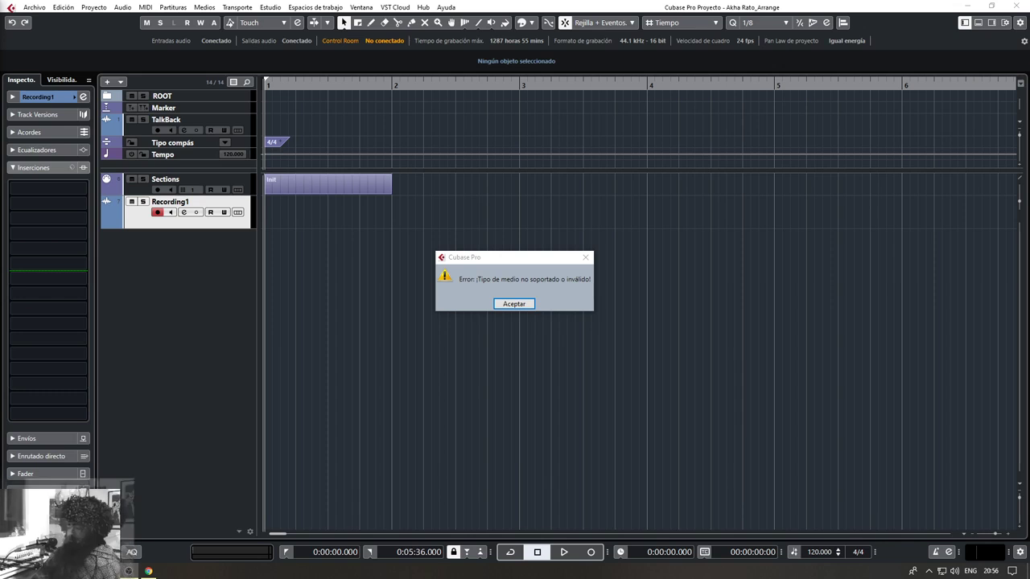
{"action": "left_click", "coordinate": [515, 305]}
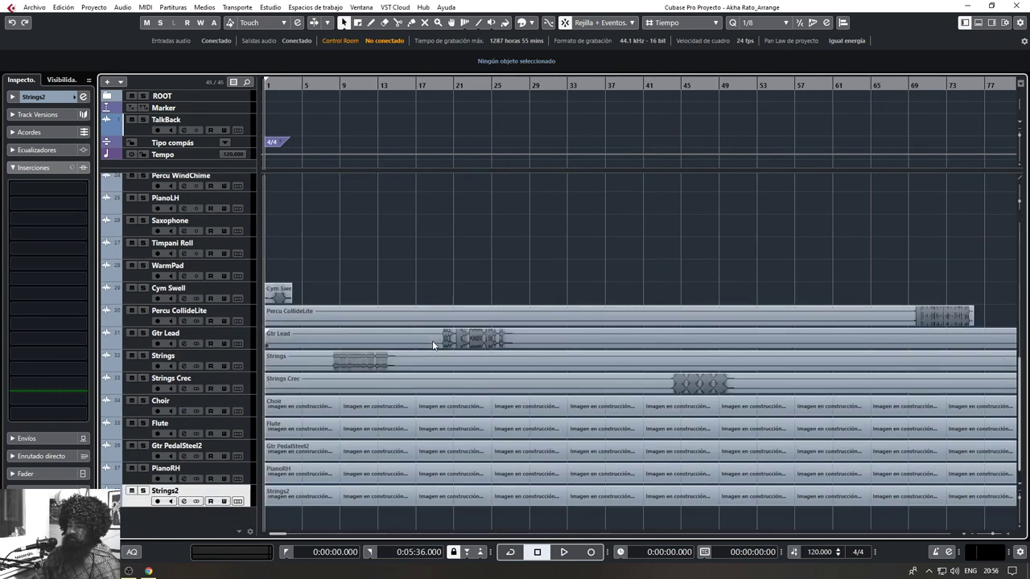
Delete the empty tracks from Gtr Mute2 through WarmPad
{"action": "key", "text": "g"}
{"action": "scroll", "coordinate": [384, 331], "scroll_direction": "down", "scroll_amount": 2}
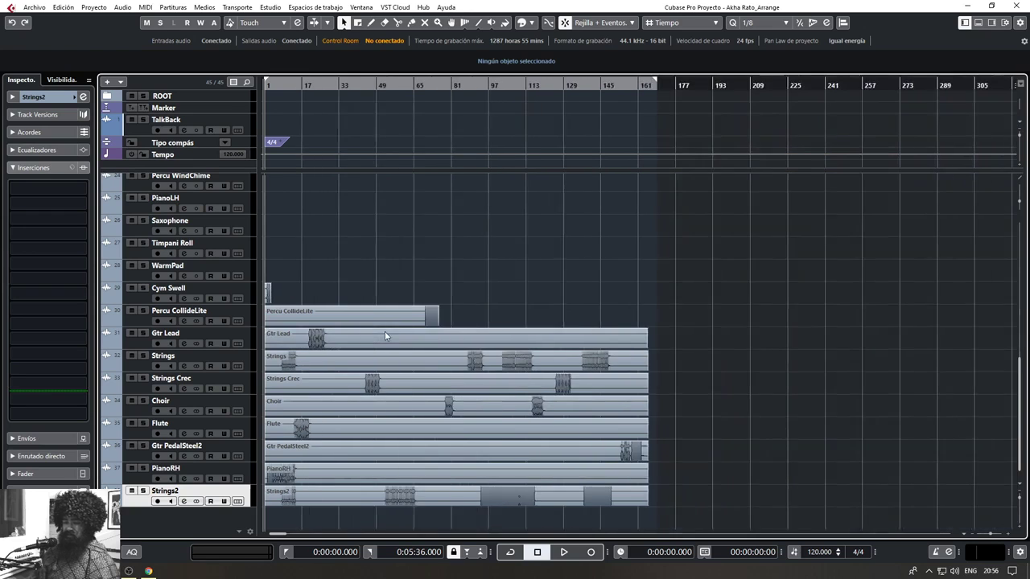
{"action": "scroll", "coordinate": [381, 325], "scroll_direction": "up", "scroll_amount": 6}
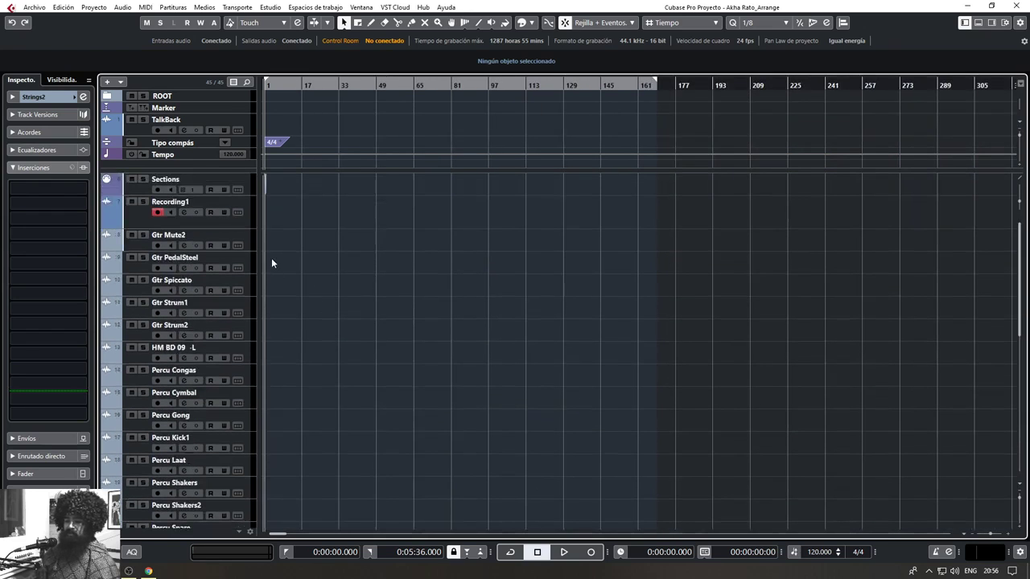
{"action": "left_click", "coordinate": [248, 241]}
{"action": "scroll", "coordinate": [298, 259], "scroll_direction": "down", "scroll_amount": 8}
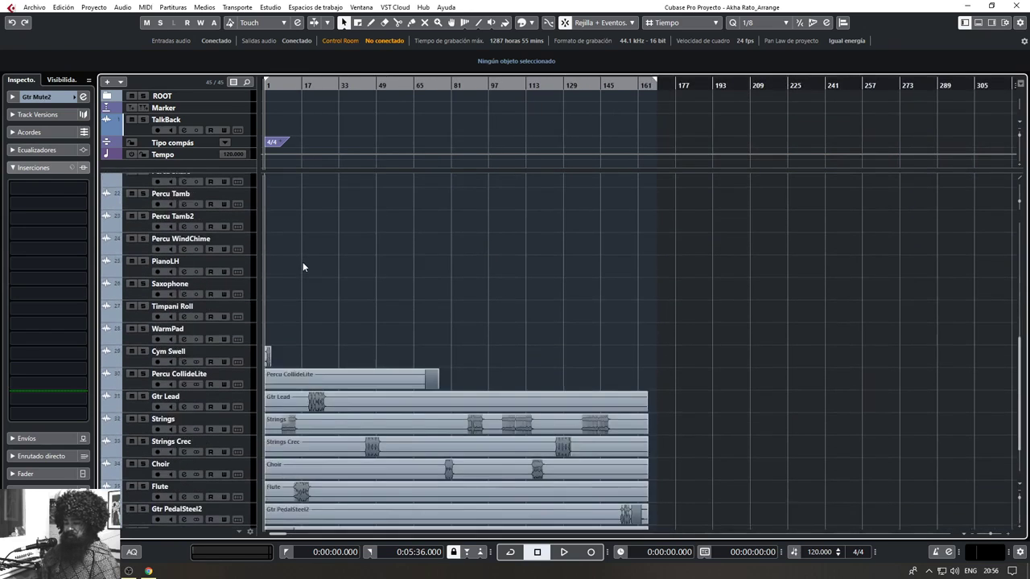
{"action": "left_click", "coordinate": [249, 337], "text": "shift"}
{"action": "right_click", "coordinate": [249, 336]}
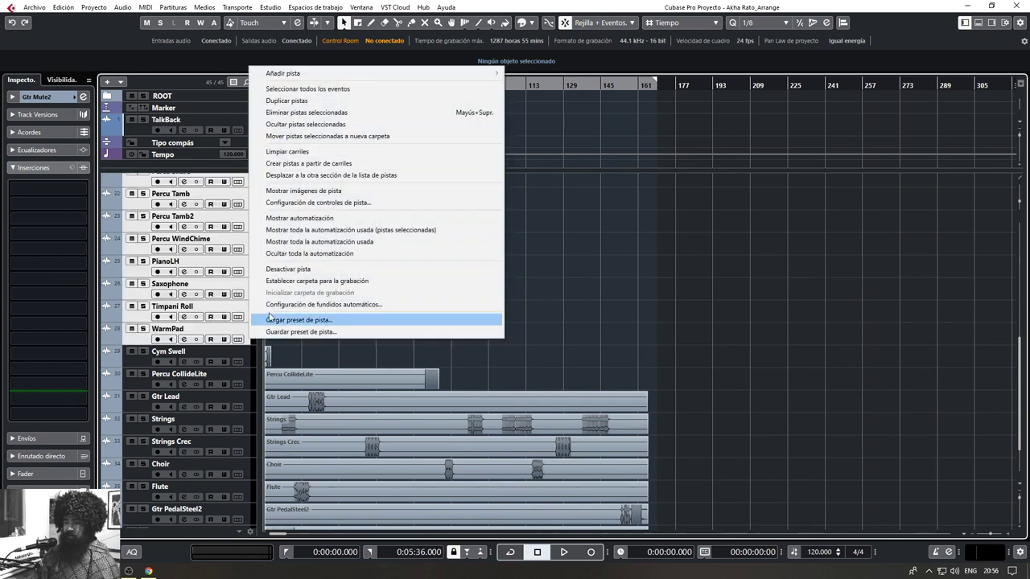
{"action": "left_click", "coordinate": [322, 113]}
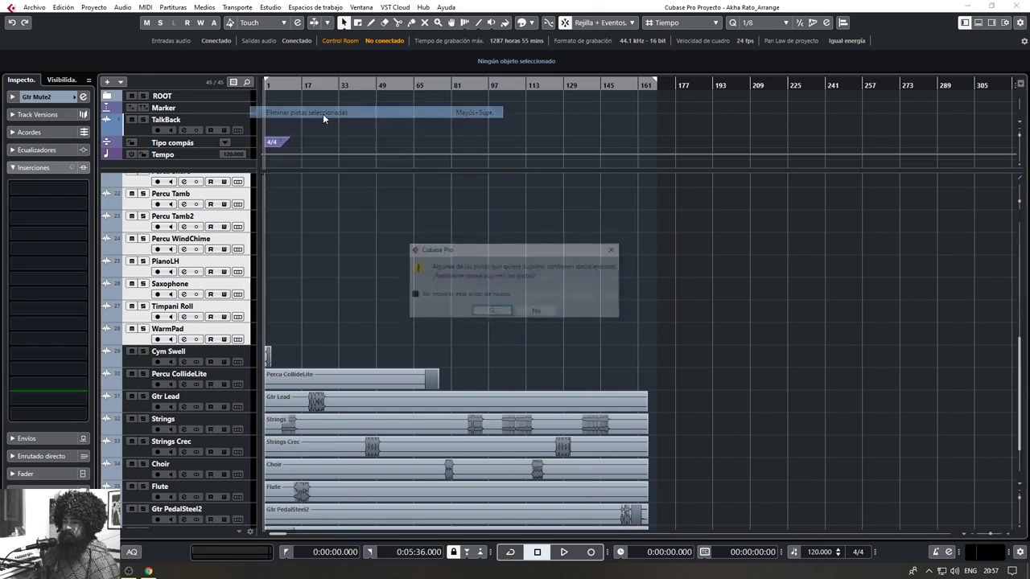
{"action": "left_click", "coordinate": [504, 312]}
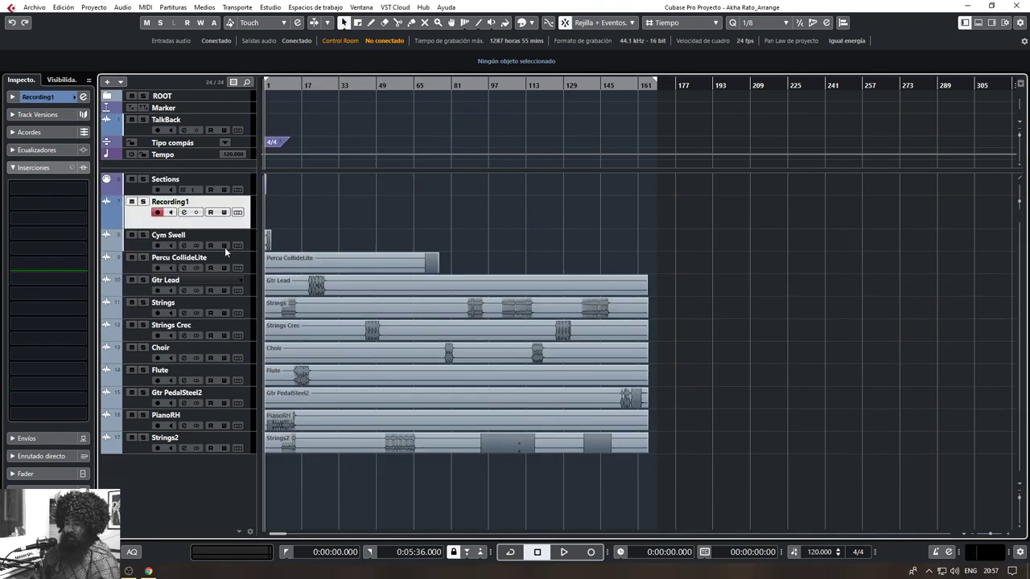
Rename the Cym Swell track as Perc Cym Swell
{"action": "left_click", "coordinate": [252, 243]}
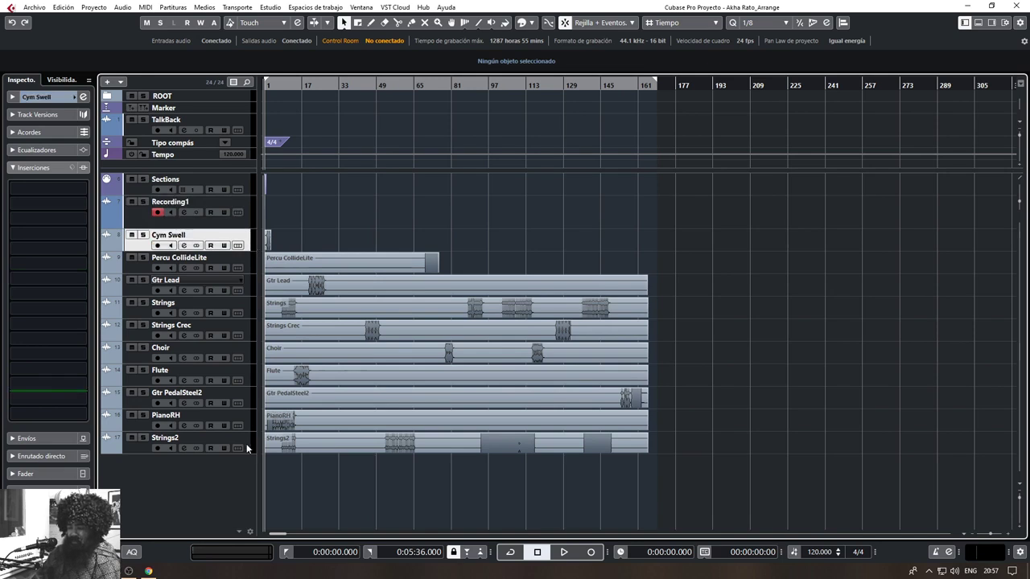
{"action": "left_click", "coordinate": [246, 443], "text": "shift"}
{"action": "left_click", "coordinate": [252, 246]}
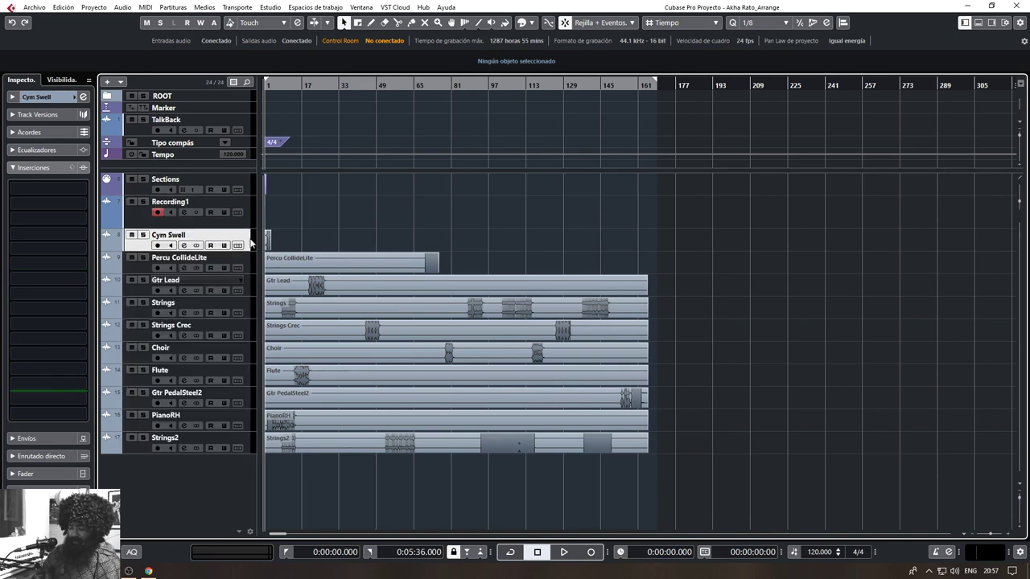
{"action": "double_click", "coordinate": [168, 234]}
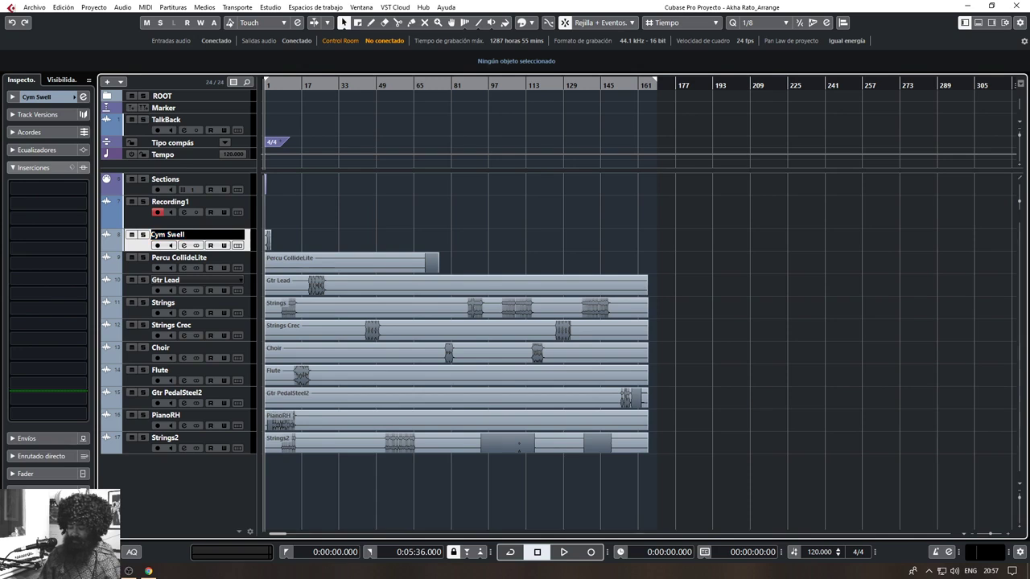
{"action": "type", "text": "Perc"}
{"action": "key", "text": "Return"}
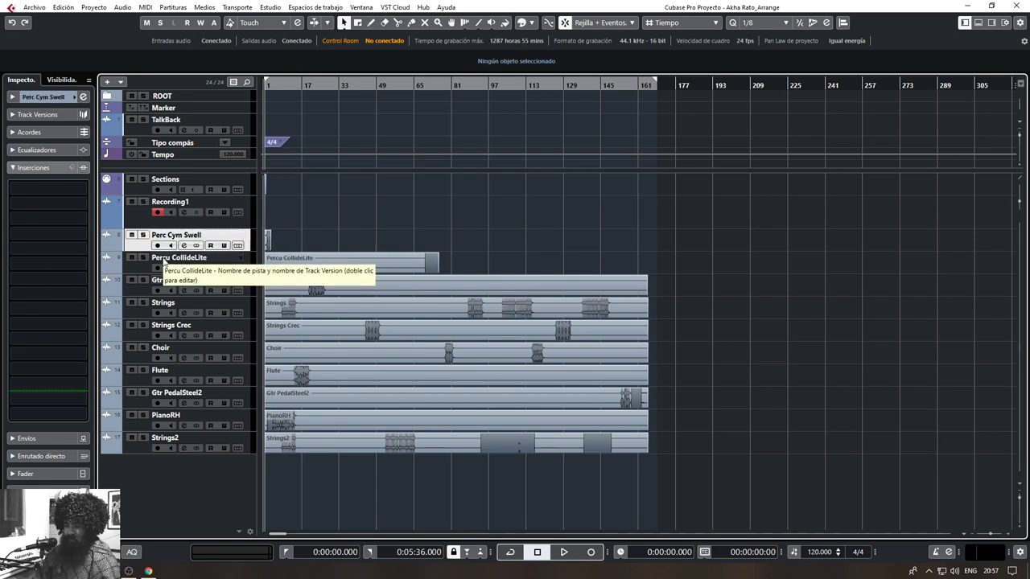
Rename the Percu CollideLite track as Perc CollideLite
{"action": "double_click", "coordinate": [164, 263]}
{"action": "key", "text": "BackSpace"}
{"action": "key", "text": "Return"}
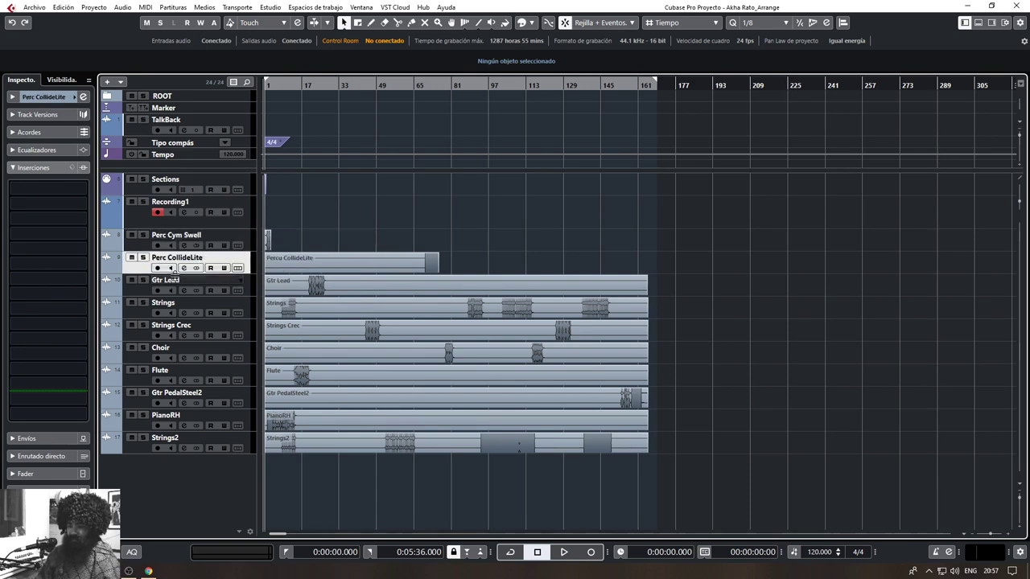
Move the Perc Cym Swell and Perc CollideLite tracks below Strings2 at the end of the track list
{"action": "left_click", "coordinate": [140, 293]}
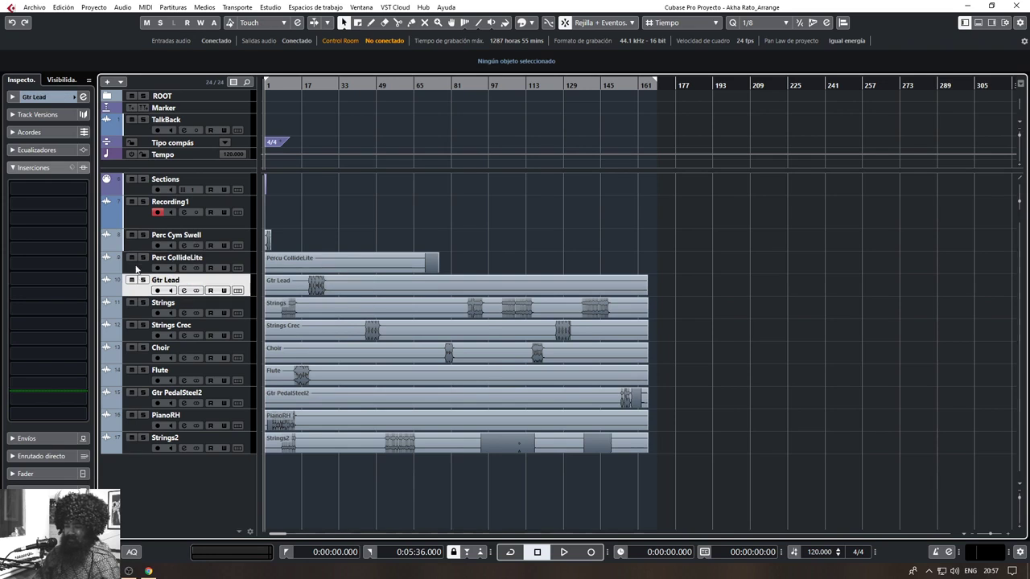
{"action": "left_click", "coordinate": [141, 263]}
{"action": "left_click", "coordinate": [142, 246], "text": "ctrl"}
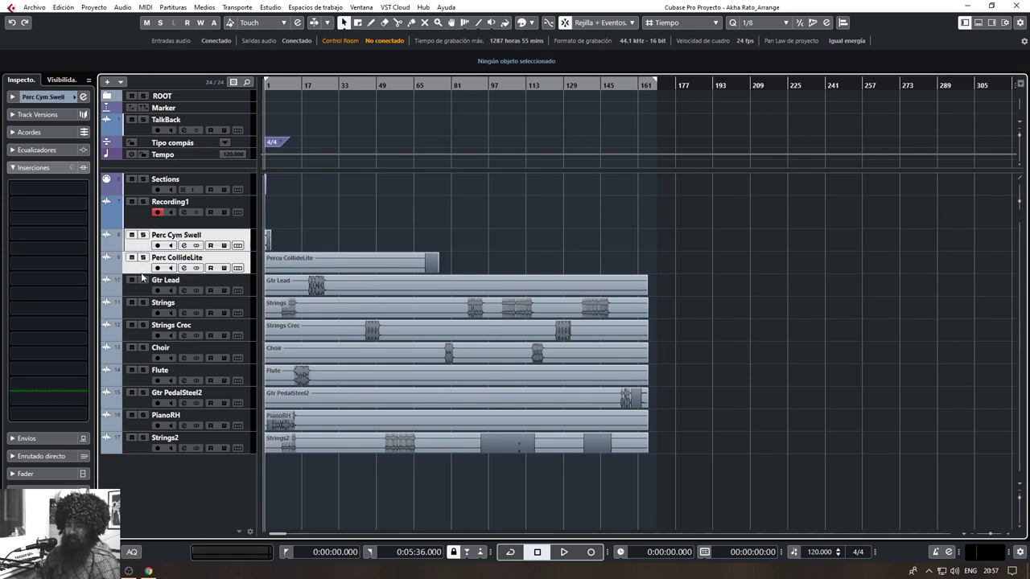
{"action": "left_click_drag", "start_coordinate": [146, 269], "coordinate": [142, 447]}
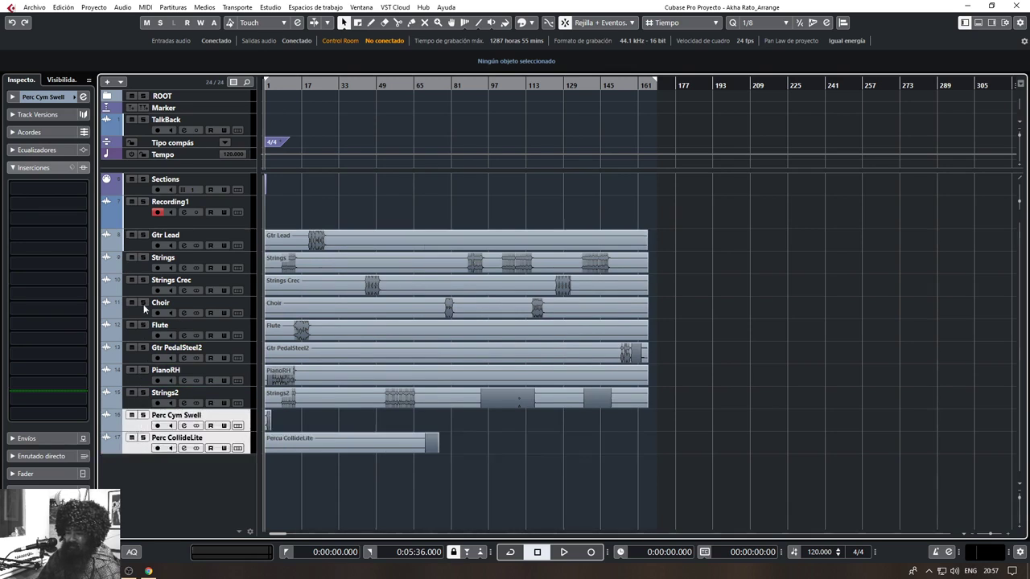
Delete the Recording1 track from the project
{"action": "left_click", "coordinate": [145, 220]}
{"action": "right_click", "coordinate": [143, 221]}
{"action": "left_click", "coordinate": [178, 267]}
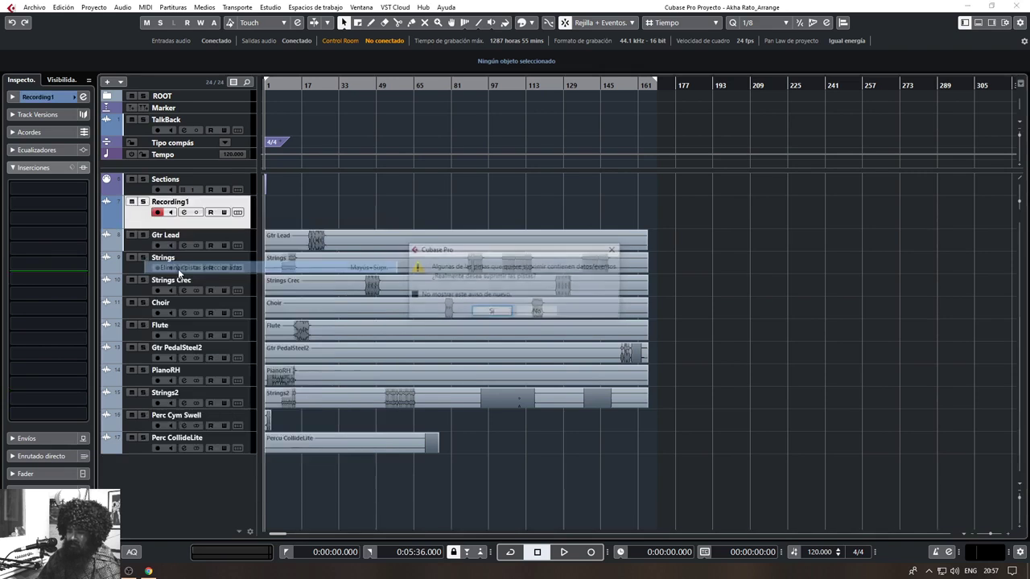
{"action": "left_click", "coordinate": [489, 312]}
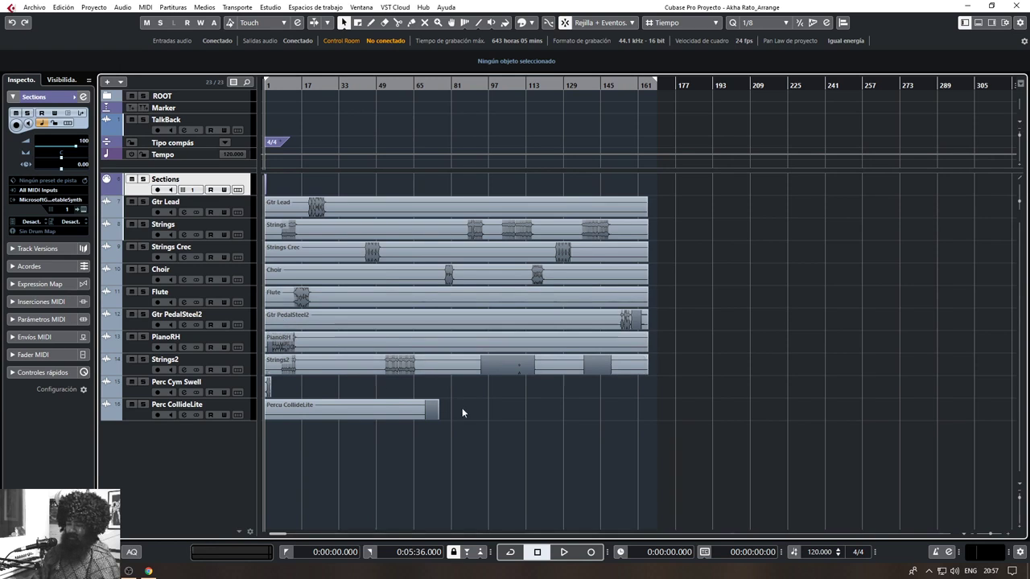
Reduce the height of the upper-section tracks and raise the track list divider so Sections sits directly below Tempo
{"action": "left_click_drag", "start_coordinate": [471, 85], "coordinate": [519, 121]}
{"action": "scroll", "coordinate": [501, 231], "scroll_direction": "right", "scroll_amount": 5}
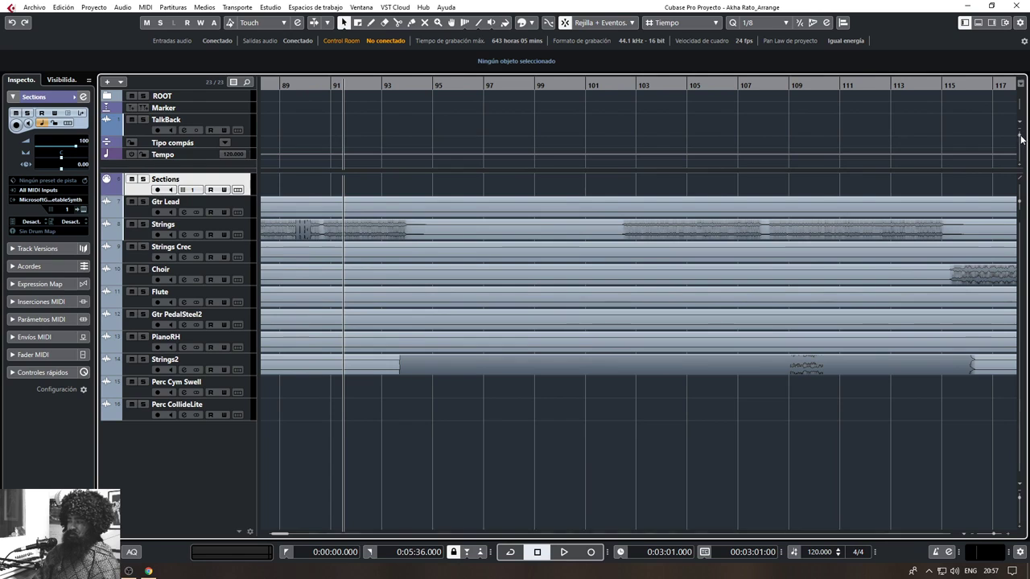
{"action": "mouse_move", "coordinate": [1020, 136]}
{"action": "left_mouse_down"}
{"action": "mouse_move", "coordinate": [1021, 148]}
{"action": "mouse_move", "coordinate": [1022, 131]}
{"action": "left_mouse_up"}
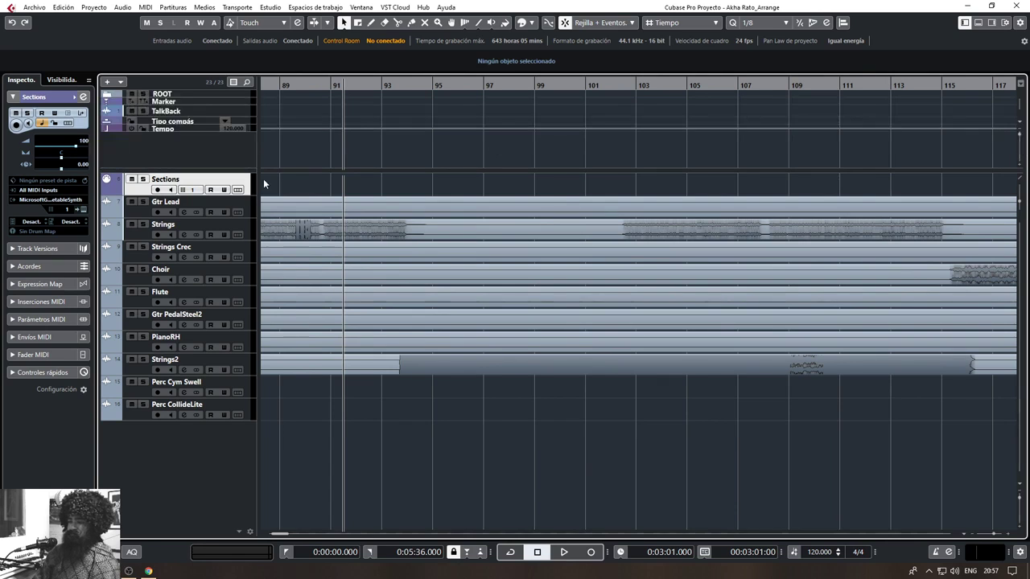
{"action": "left_click_drag", "start_coordinate": [1022, 182], "coordinate": [1022, 142]}
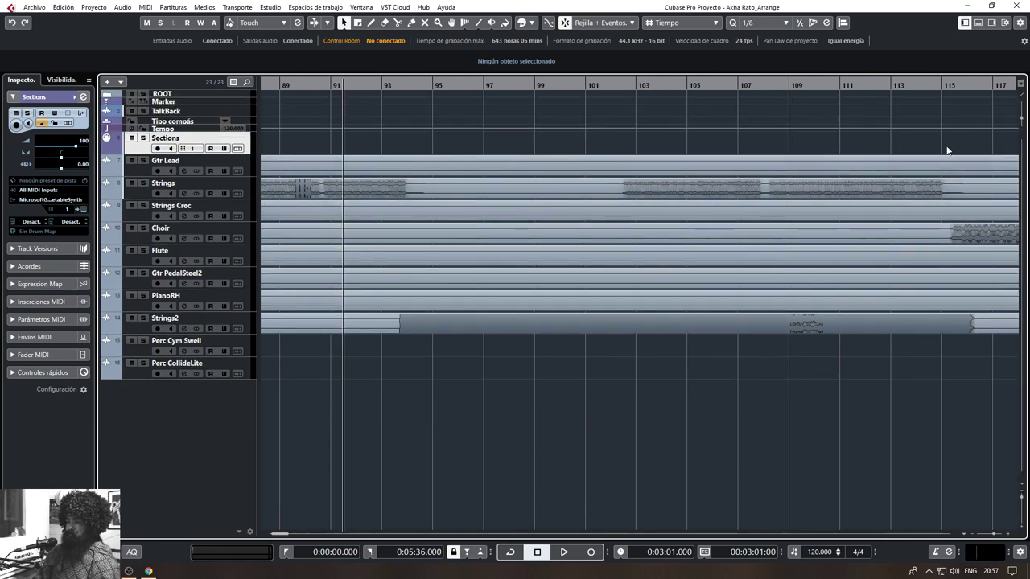
Delete the Tipo compás time signature track together with its data
{"action": "left_click", "coordinate": [163, 102]}
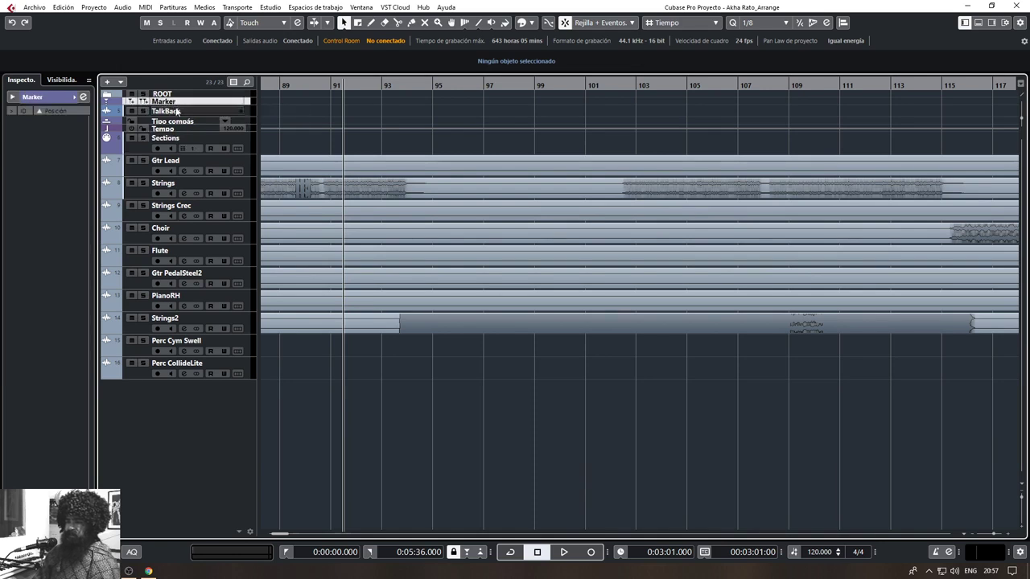
{"action": "left_click", "coordinate": [246, 141]}
{"action": "left_click", "coordinate": [250, 127]}
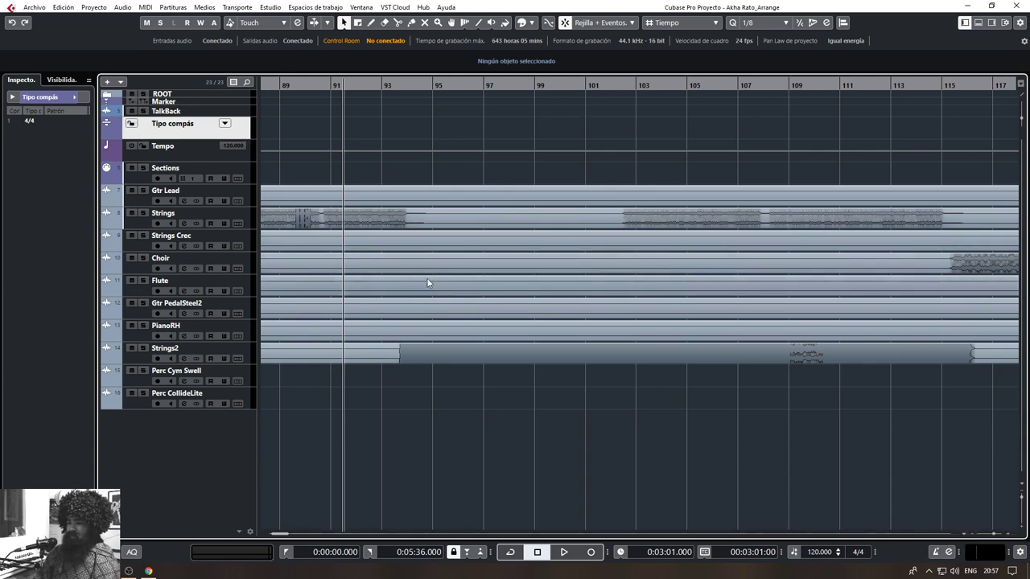
{"action": "scroll", "coordinate": [429, 283], "scroll_direction": "down", "scroll_amount": 6}
{"action": "scroll", "coordinate": [438, 304], "scroll_direction": "left", "scroll_amount": 5}
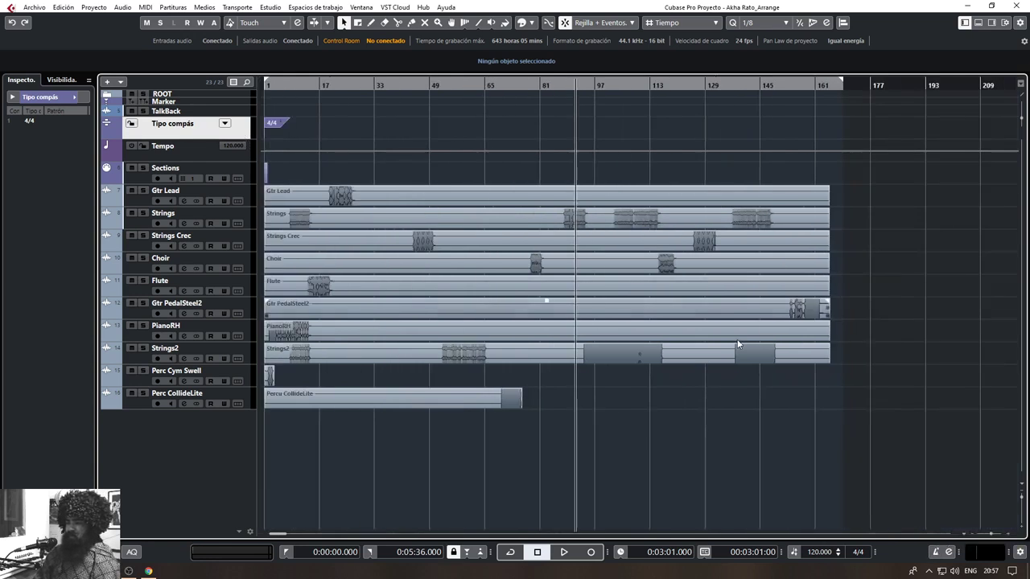
{"action": "right_click", "coordinate": [237, 141]}
{"action": "left_click", "coordinate": [362, 170]}
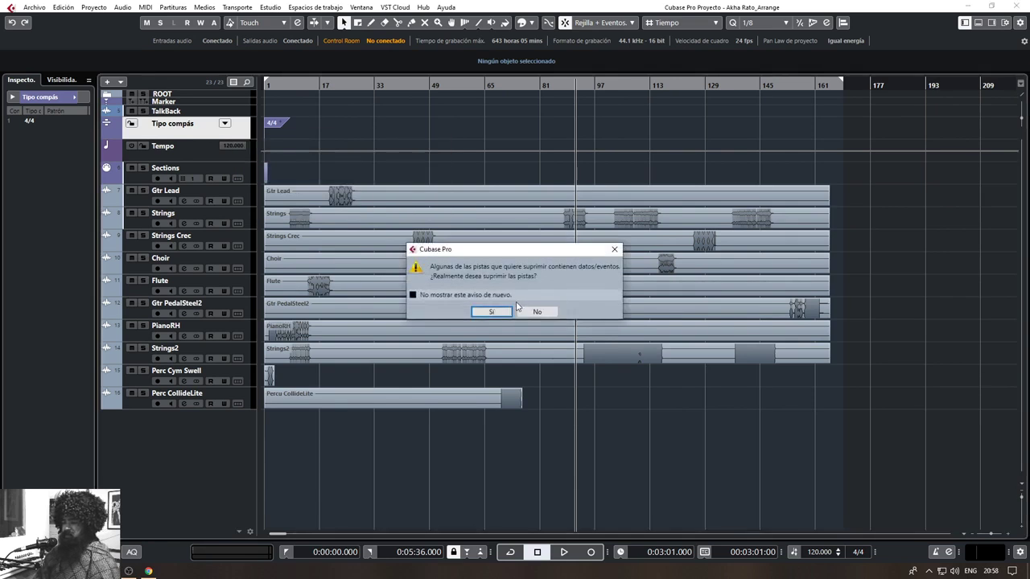
{"action": "left_click", "coordinate": [507, 311]}
Delete the Tempo track from the upper section of the track list
{"action": "left_click", "coordinate": [201, 125]}
{"action": "right_click", "coordinate": [198, 132]}
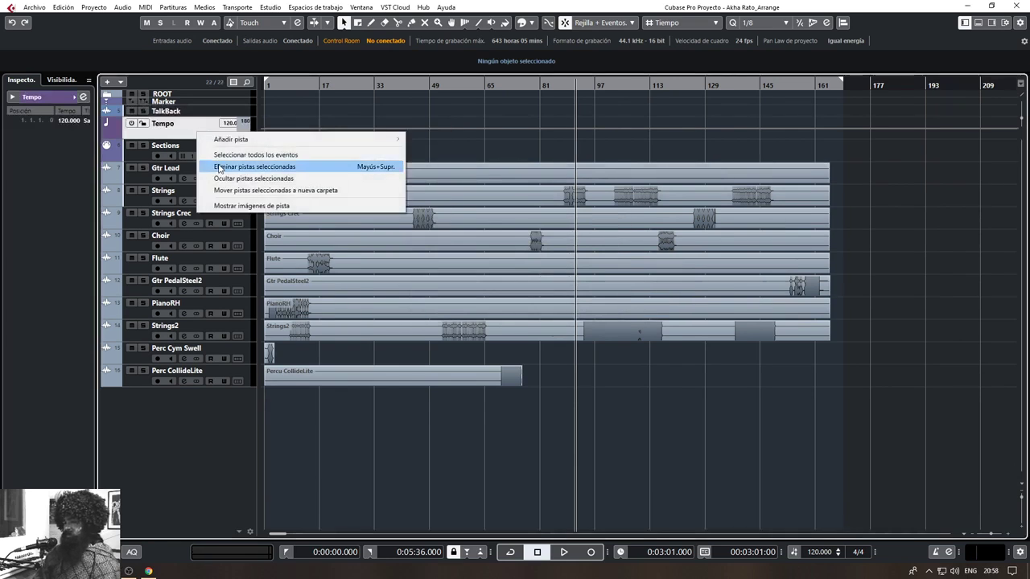
{"action": "left_click", "coordinate": [219, 168]}
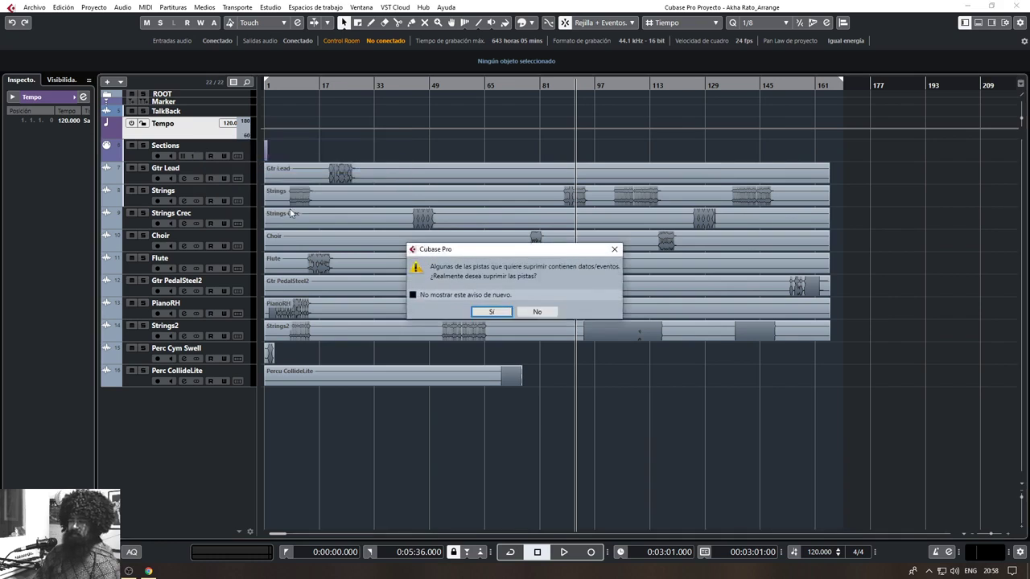
{"action": "left_click", "coordinate": [493, 312]}
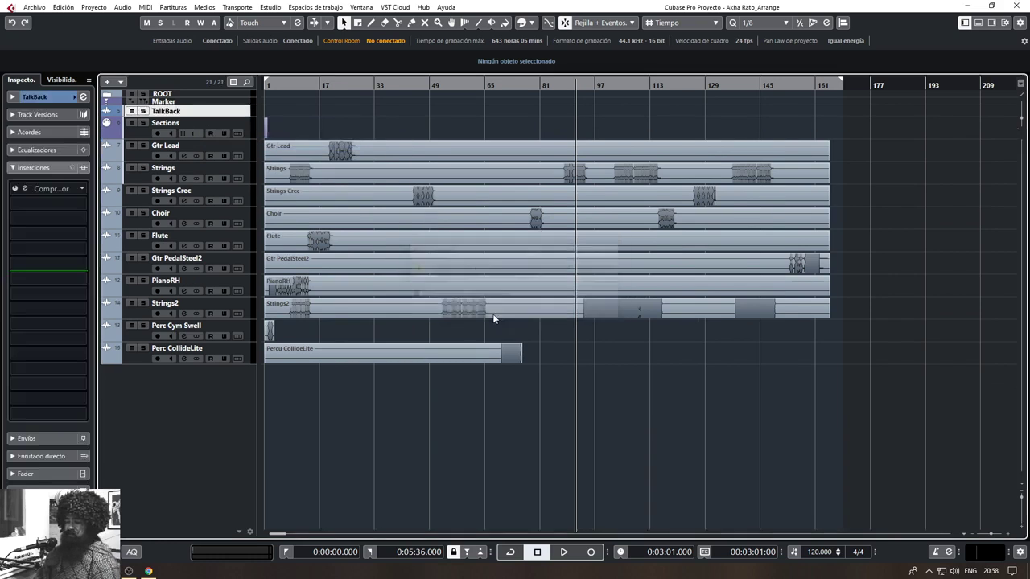
Try out a part named "idea 1" from about bar 23 to bar 32 on the Sections track, and delete it again
{"action": "left_click", "coordinate": [140, 136]}
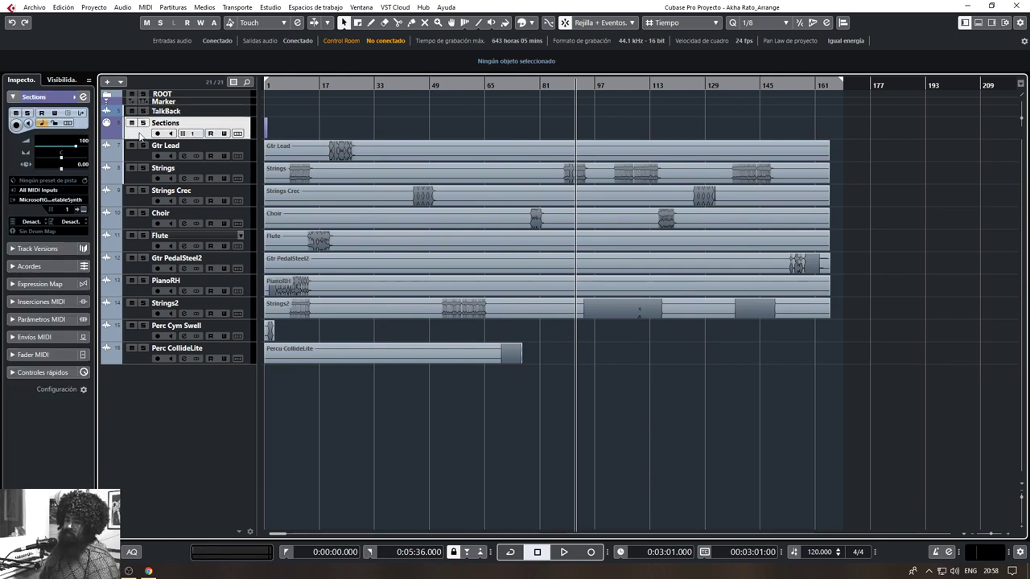
{"action": "double_click", "coordinate": [342, 124]}
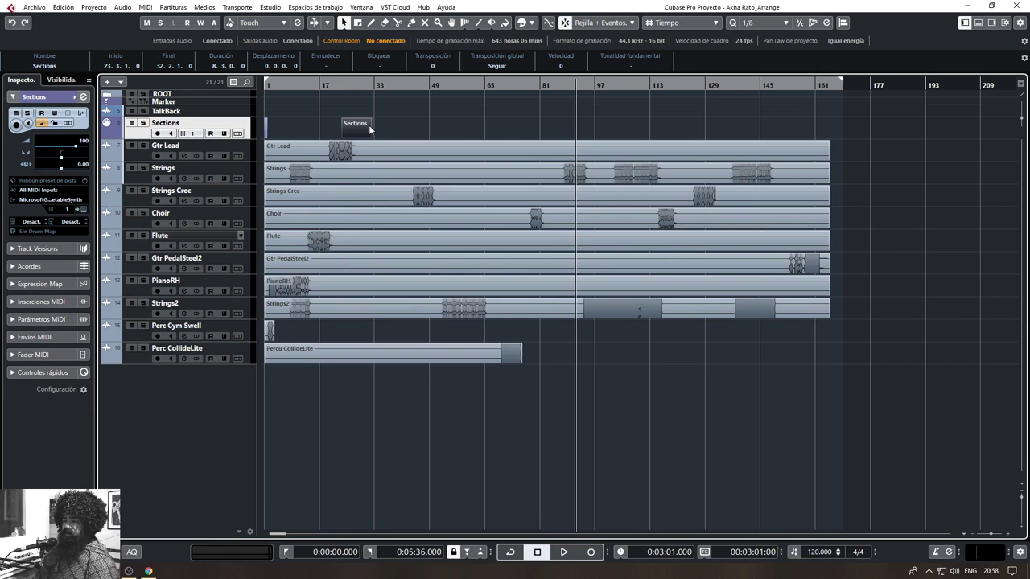
{"action": "left_click", "coordinate": [56, 71]}
{"action": "type", "text": "idea 1"}
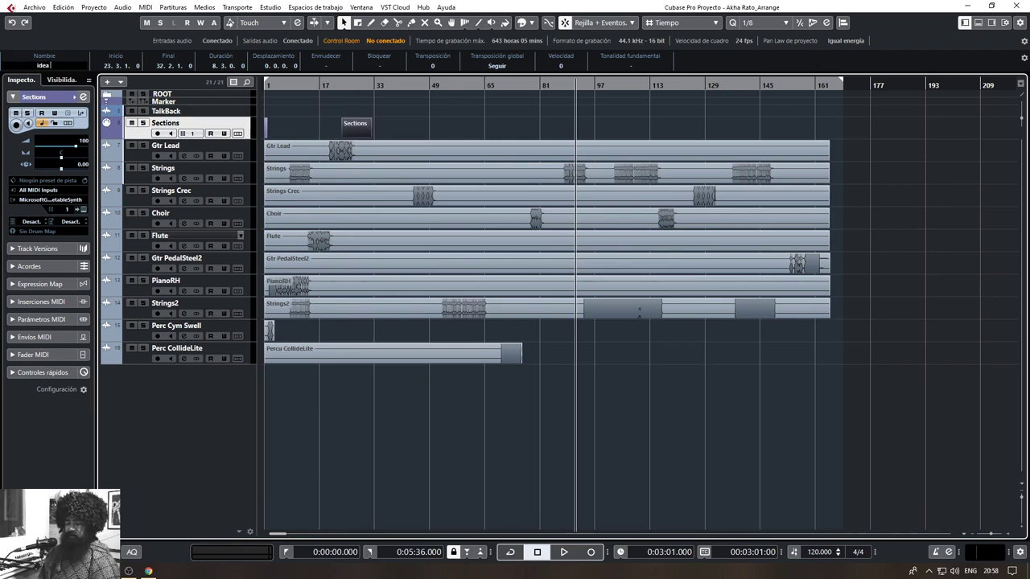
{"action": "key", "text": "Return"}
{"action": "left_click", "coordinate": [486, 112]}
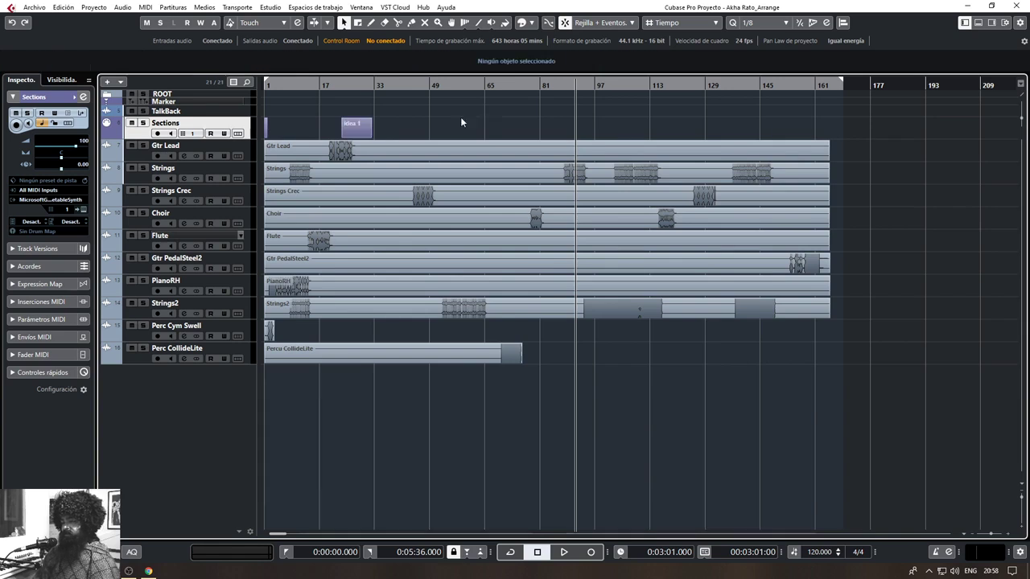
{"action": "left_click", "coordinate": [350, 135]}
{"action": "key", "text": "Delete"}
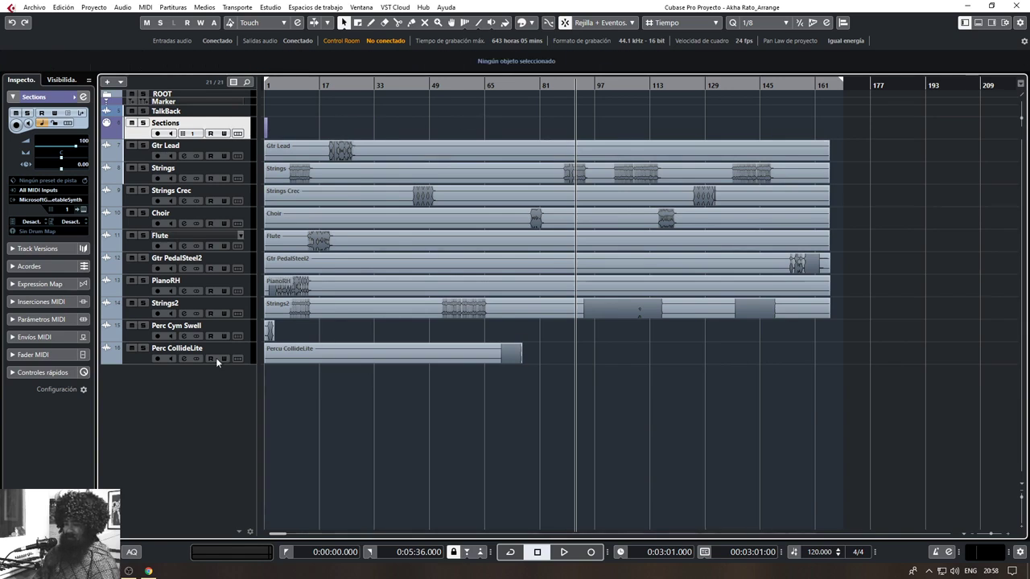
Delete the TalkBack track above Sections
{"action": "left_click", "coordinate": [135, 367]}
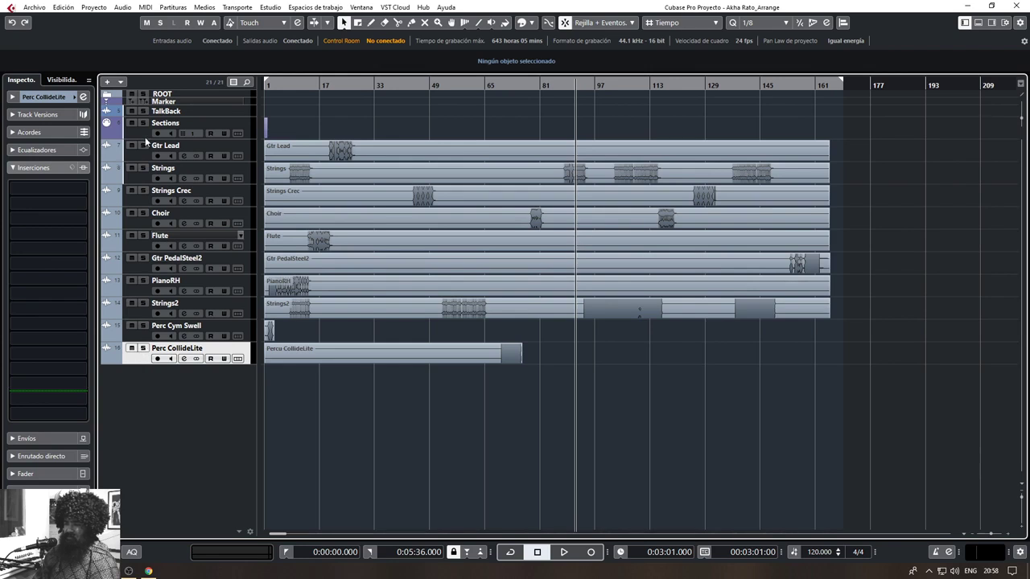
{"action": "right_click", "coordinate": [178, 117]}
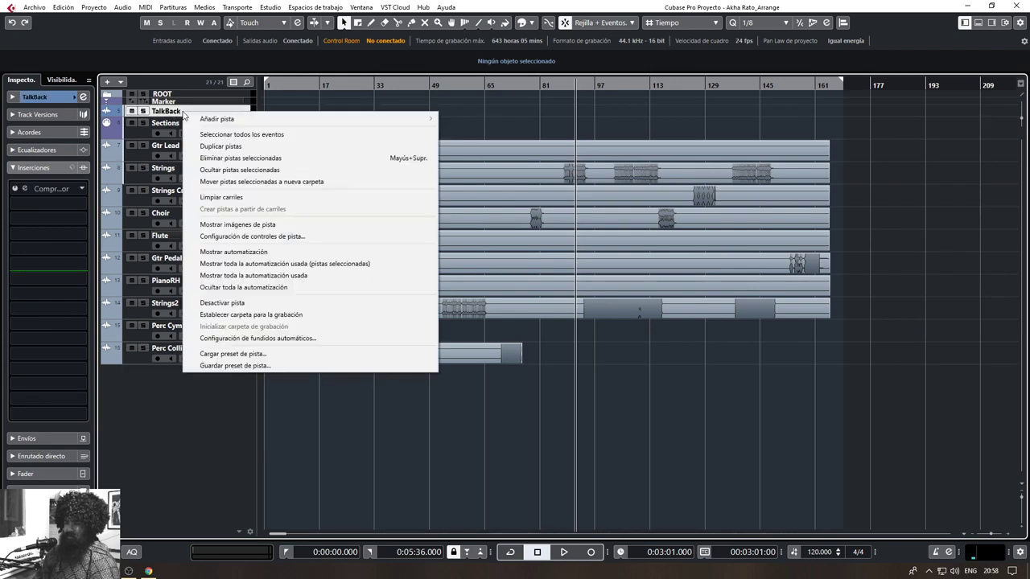
{"action": "left_click", "coordinate": [205, 157]}
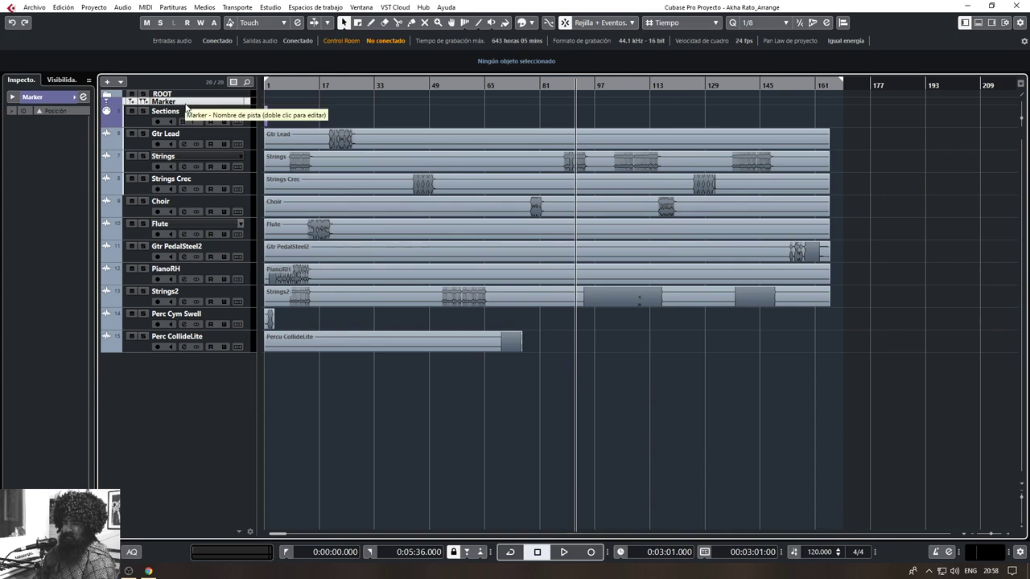
Enlarge the Marker track until its locate, cycle and zoom controls show, and adjust the ROOT folder track's height
{"action": "left_click_drag", "start_coordinate": [186, 106], "coordinate": [197, 122]}
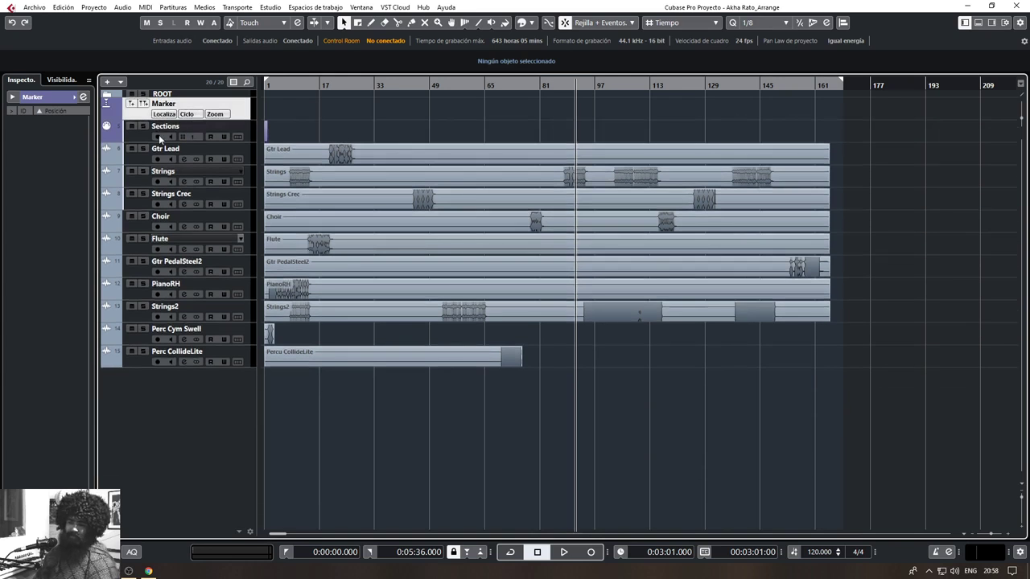
{"action": "left_click", "coordinate": [180, 97]}
{"action": "scroll", "coordinate": [177, 108], "scroll_direction": "up", "scroll_amount": 1}
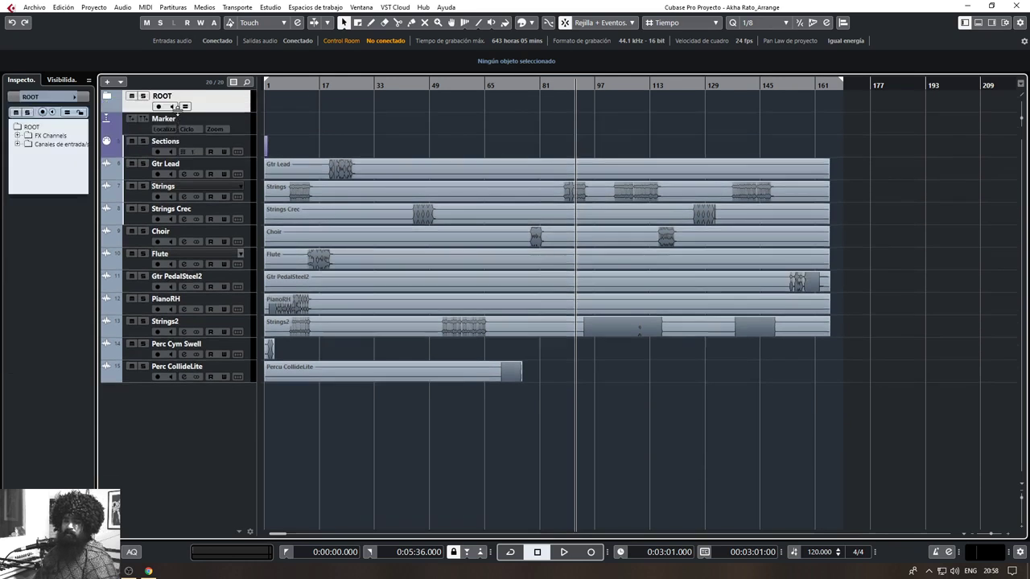
{"action": "scroll", "coordinate": [177, 107], "scroll_direction": "down", "scroll_amount": 1}
{"action": "left_click", "coordinate": [182, 107]}
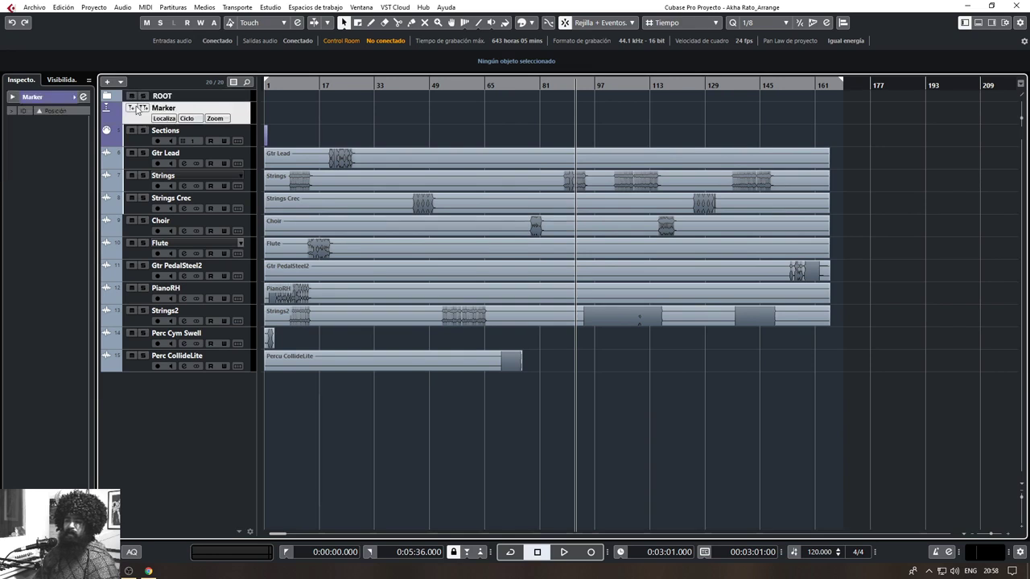
Expand the ROOT folder and examine the contents of its FX channels and input/output channels subfolders
{"action": "left_click", "coordinate": [106, 96]}
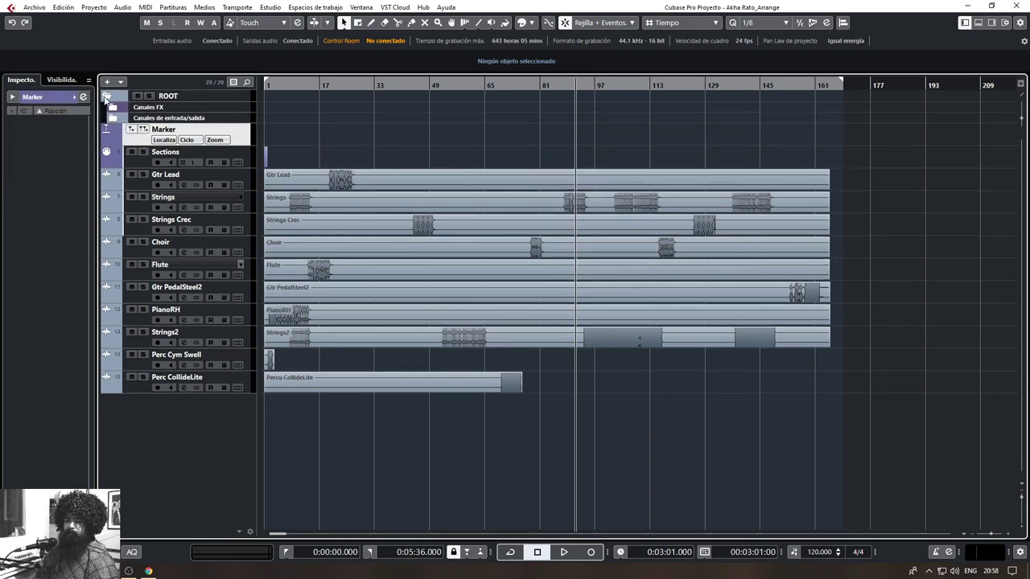
{"action": "left_click", "coordinate": [153, 110]}
{"action": "left_click", "coordinate": [113, 107]}
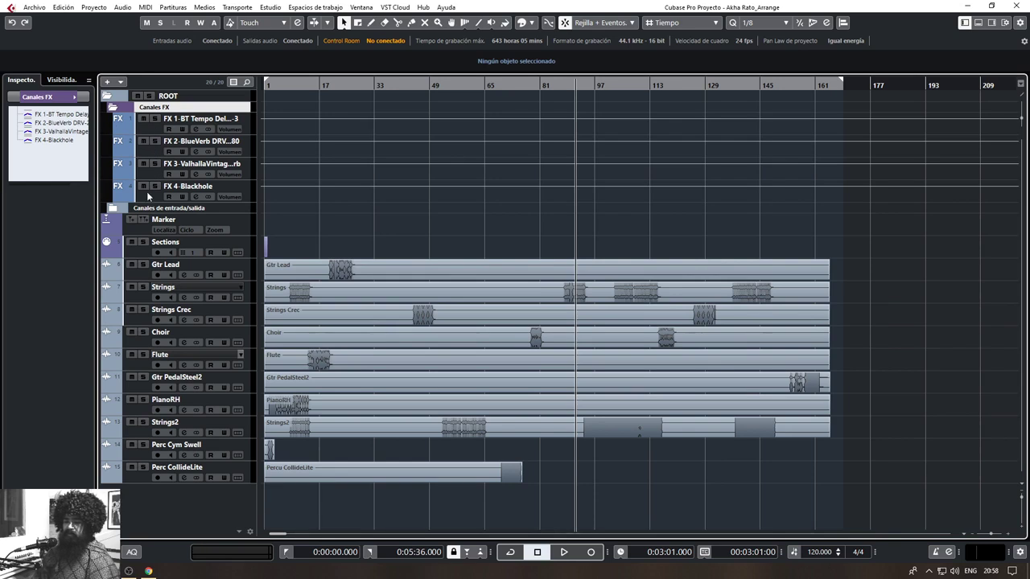
{"action": "left_click", "coordinate": [113, 108]}
{"action": "left_click", "coordinate": [109, 98]}
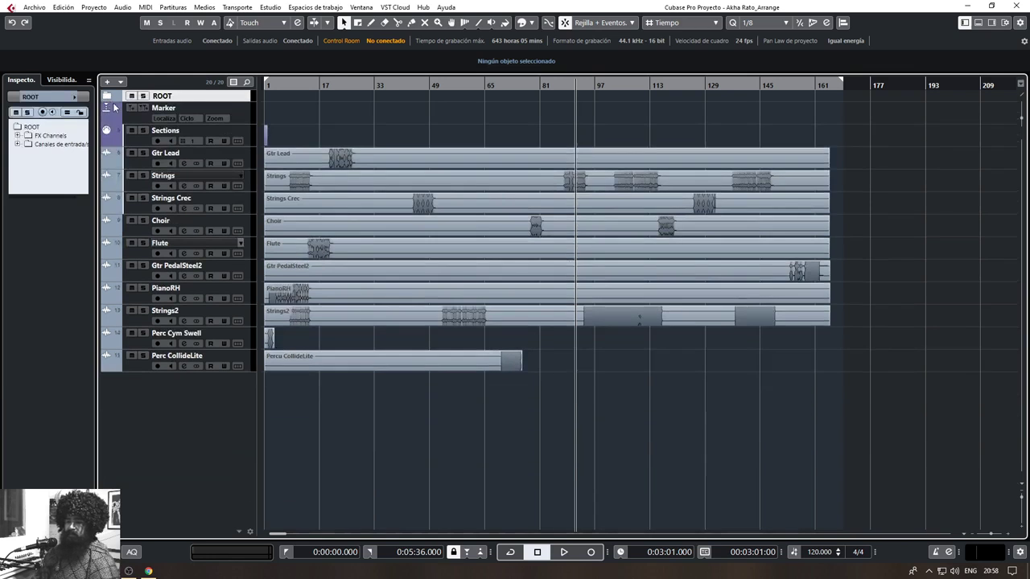
{"action": "left_click", "coordinate": [108, 96]}
{"action": "left_click", "coordinate": [114, 120]}
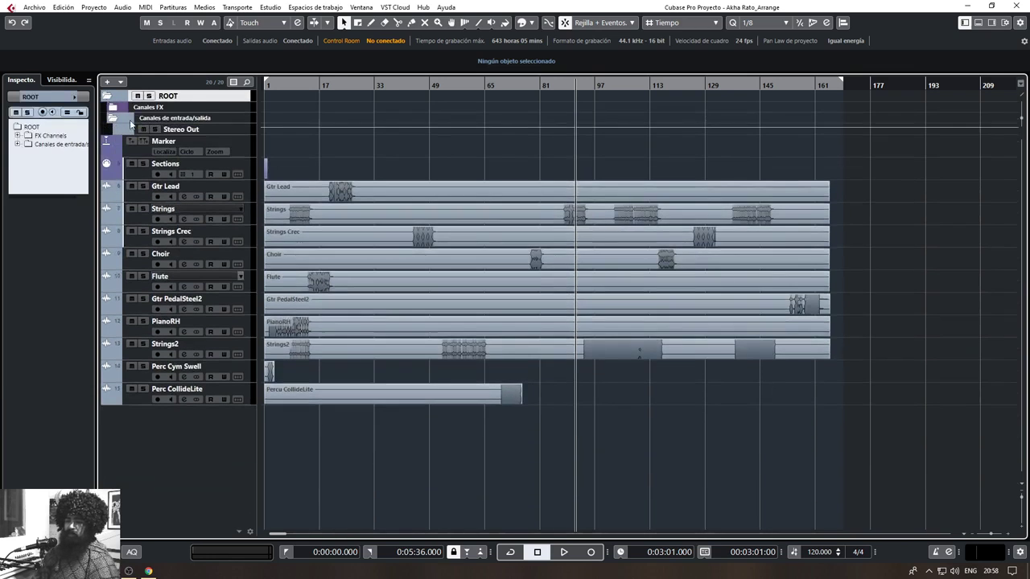
{"action": "left_click", "coordinate": [114, 119]}
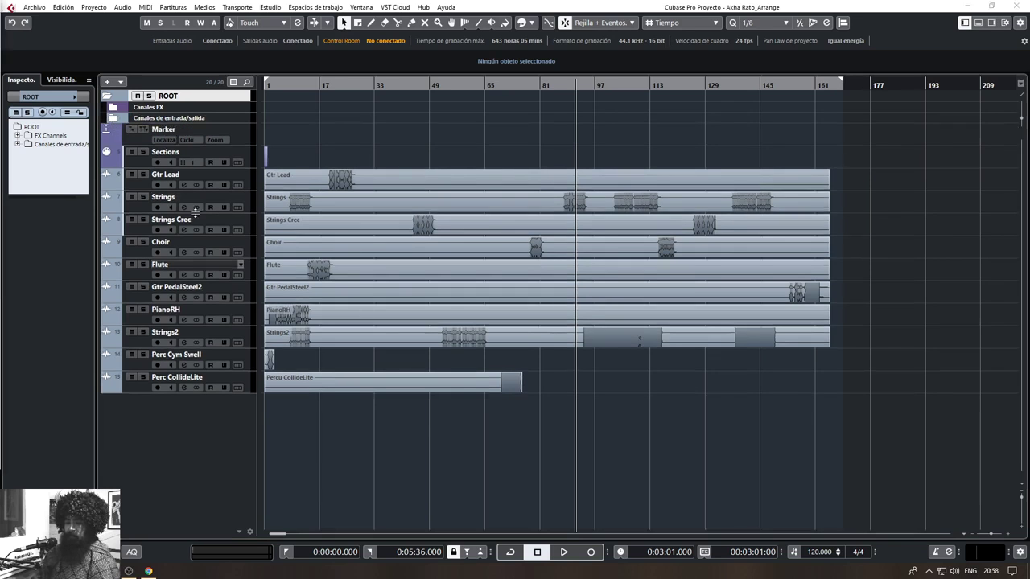
Open the MixConsole, show the channel zone settings, and expand the input/output channels folder
{"action": "key", "text": "F3"}
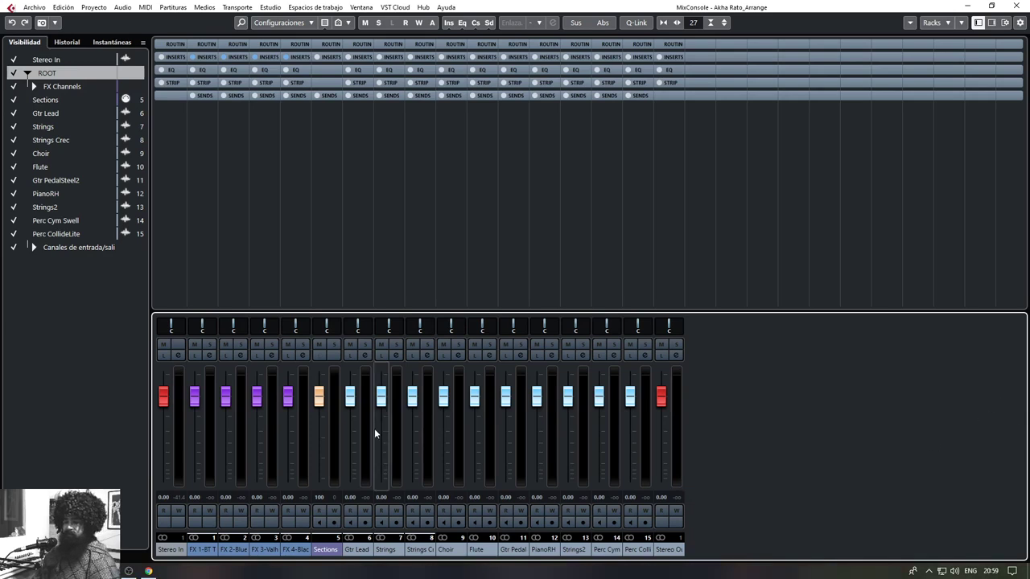
{"action": "left_click", "coordinate": [66, 555]}
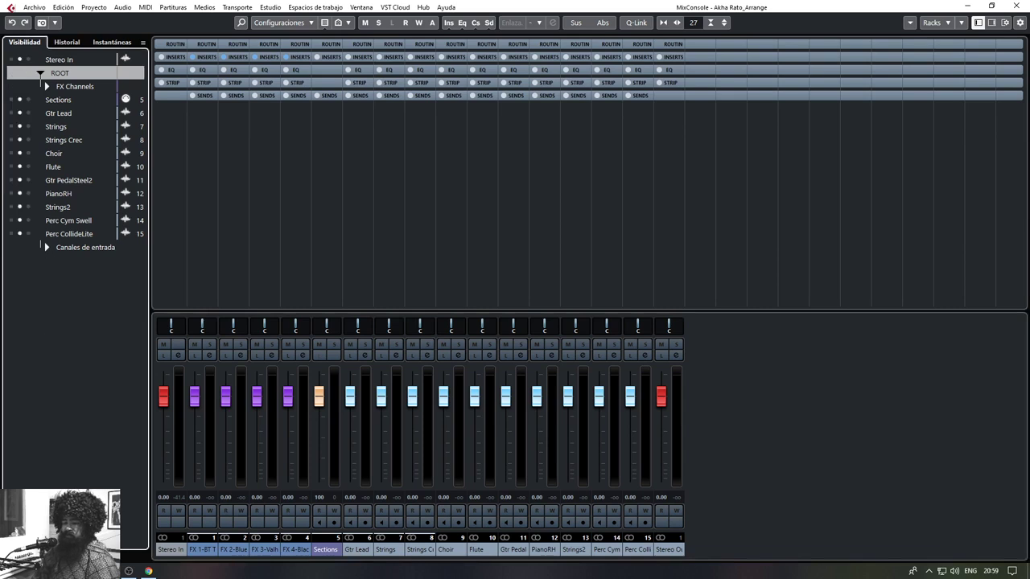
{"action": "left_click", "coordinate": [46, 248]}
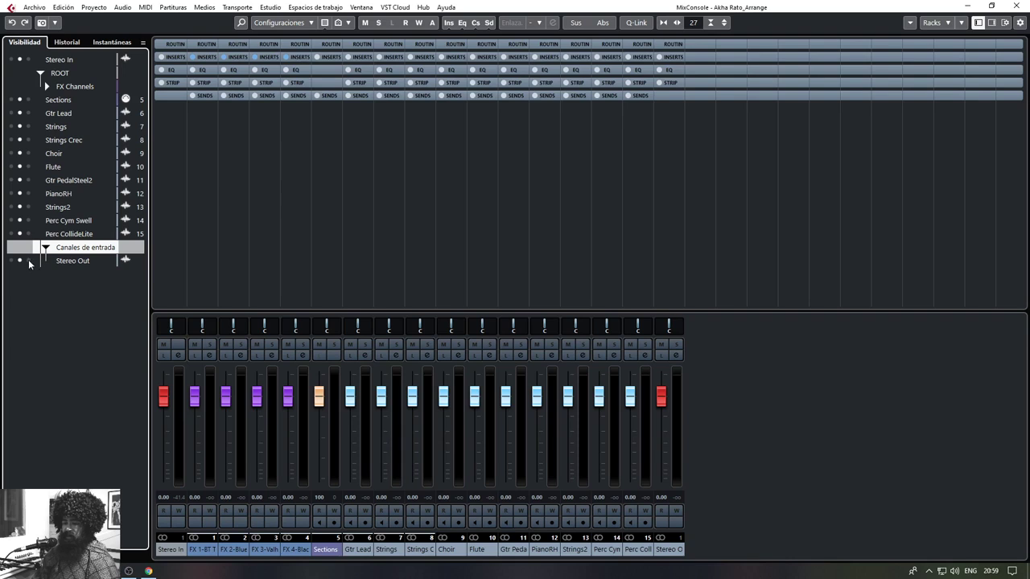
Try the Stereo Out channel in the mixer's right and unanchored zones, and anchor it to the left edge
{"action": "left_click", "coordinate": [29, 261]}
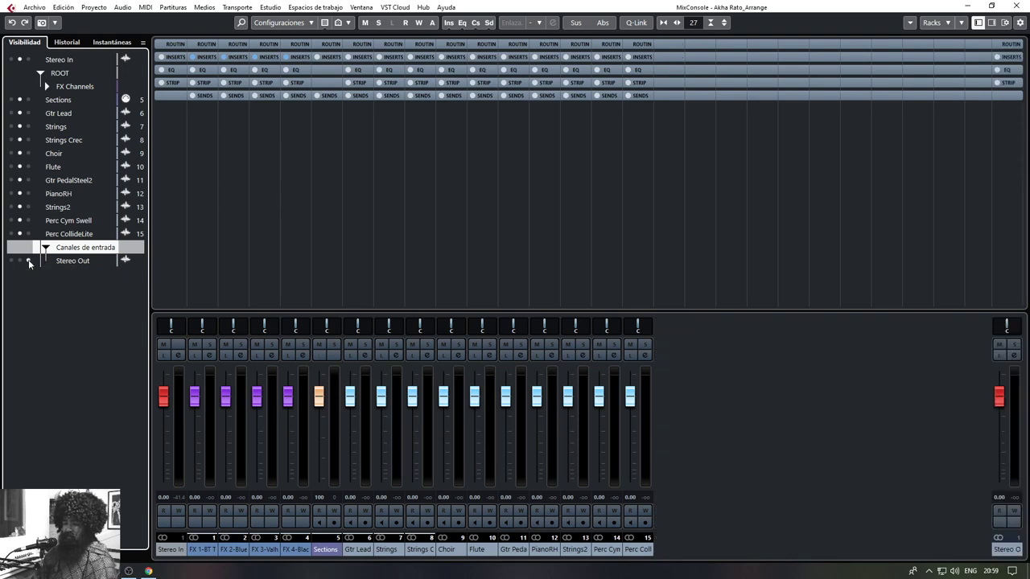
{"action": "left_click", "coordinate": [20, 262]}
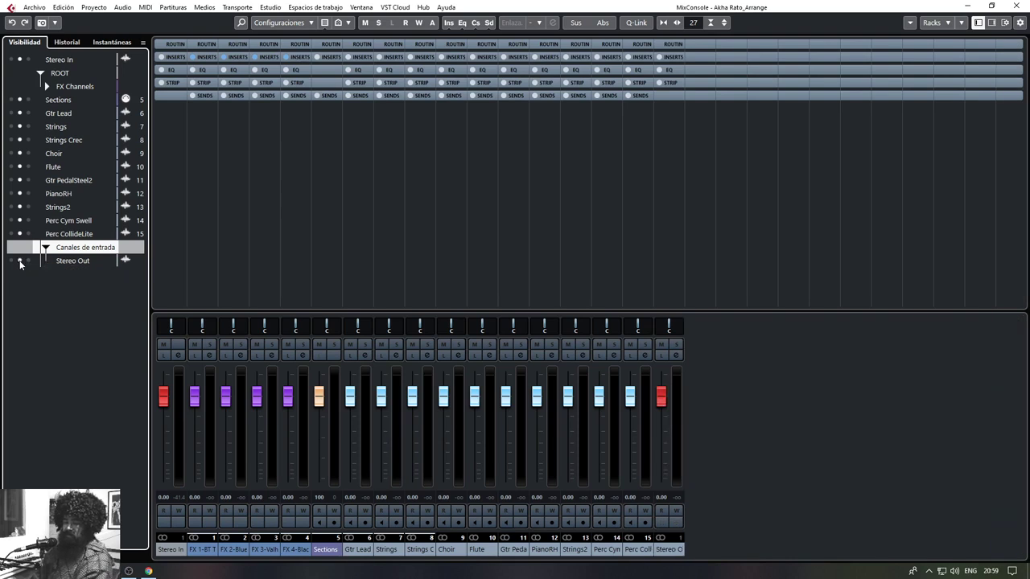
{"action": "left_click", "coordinate": [11, 261]}
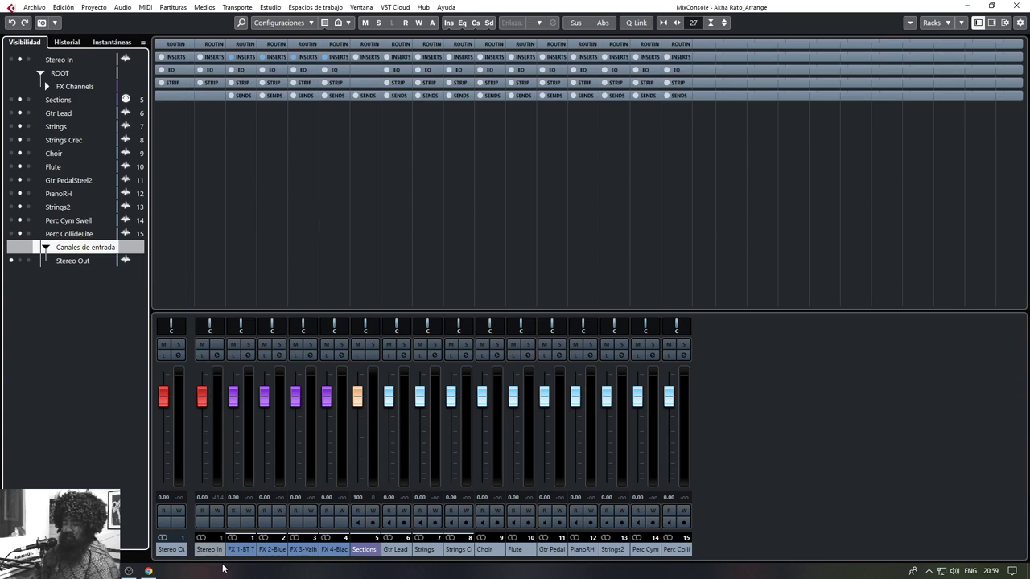
{"action": "left_click", "coordinate": [172, 550]}
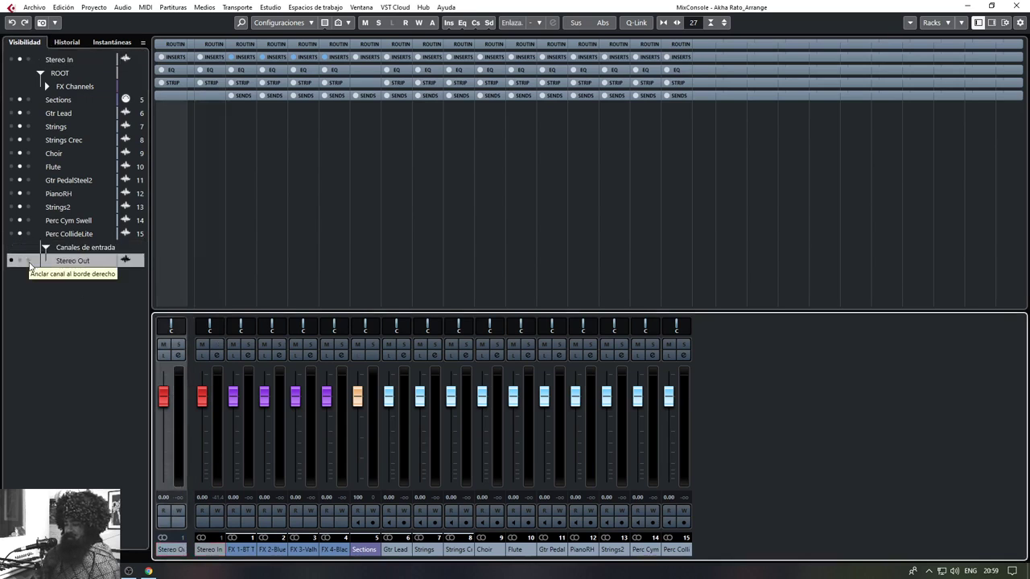
Anchor the Stereo Out channel to the mixer's far-right edge, and collapse the input/output channels folder in the project
{"action": "left_click", "coordinate": [28, 262]}
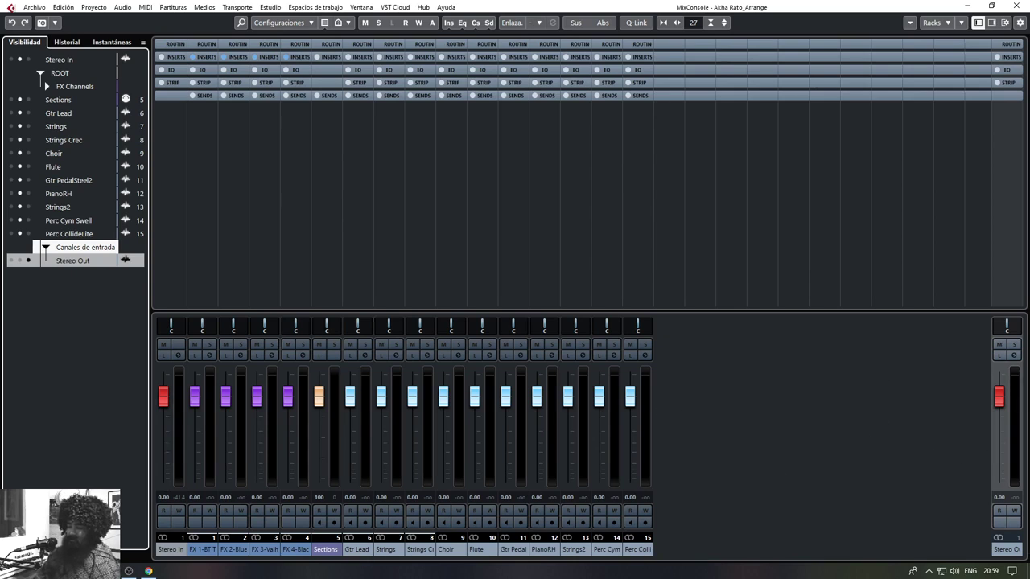
{"action": "key", "text": "F3"}
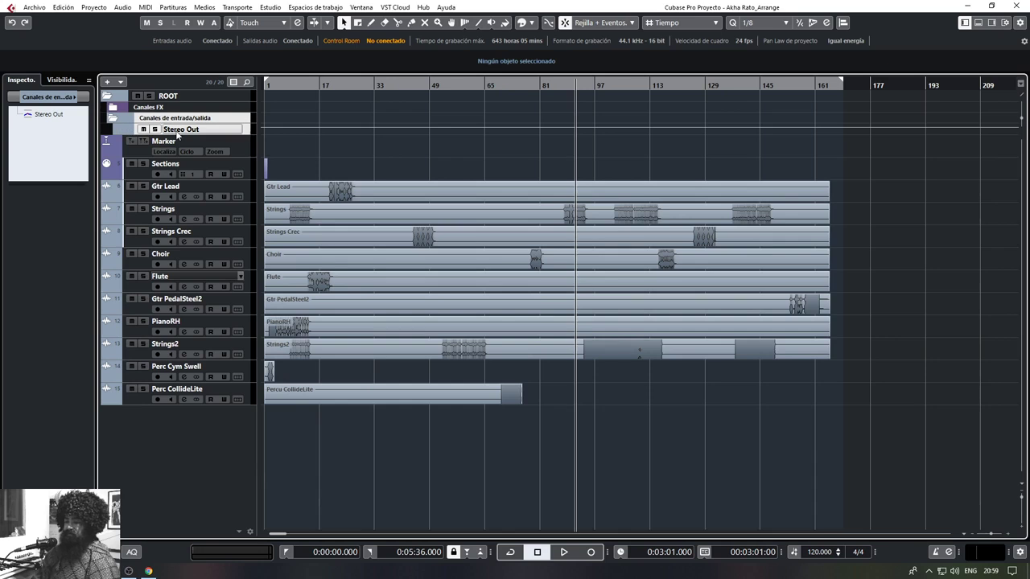
{"action": "left_click_drag", "start_coordinate": [196, 148], "coordinate": [197, 153]}
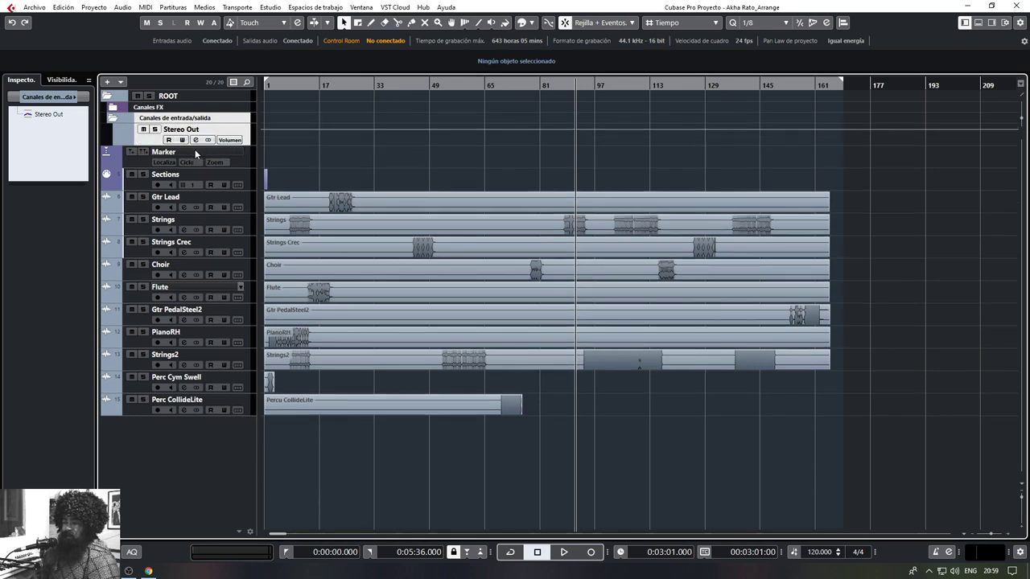
{"action": "left_click", "coordinate": [113, 119]}
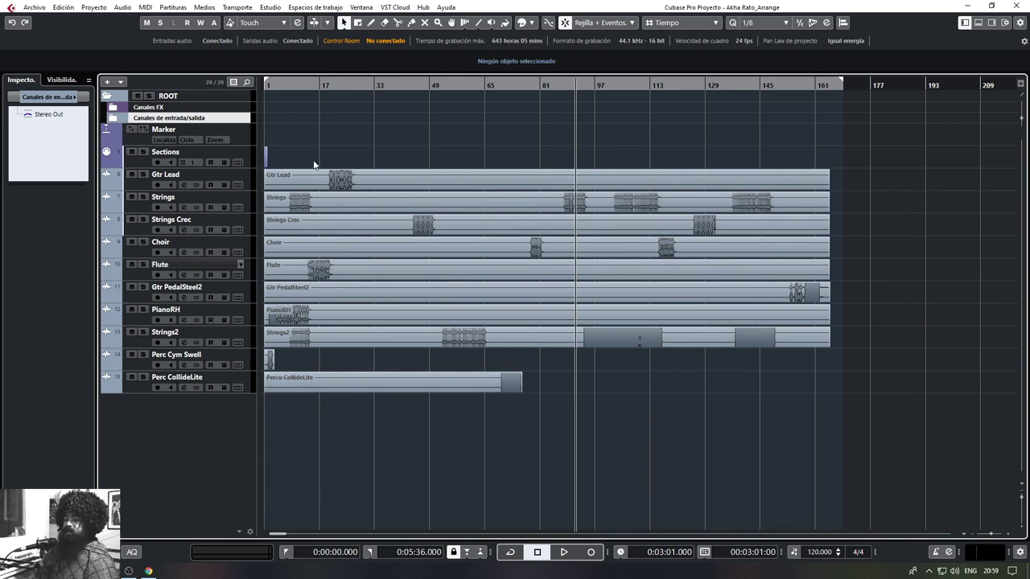
Examine the audio events close up and across the whole song, placing the playhead in different sections
{"action": "left_click_drag", "start_coordinate": [278, 85], "coordinate": [292, 121]}
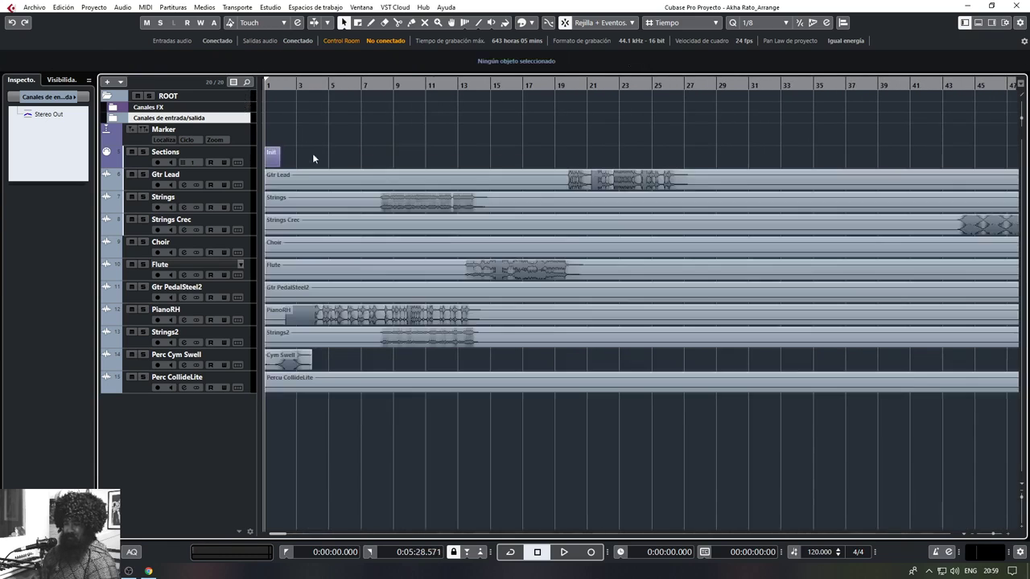
{"action": "key", "text": "space"}
{"action": "key", "text": "h"}
{"action": "key", "text": "space"}
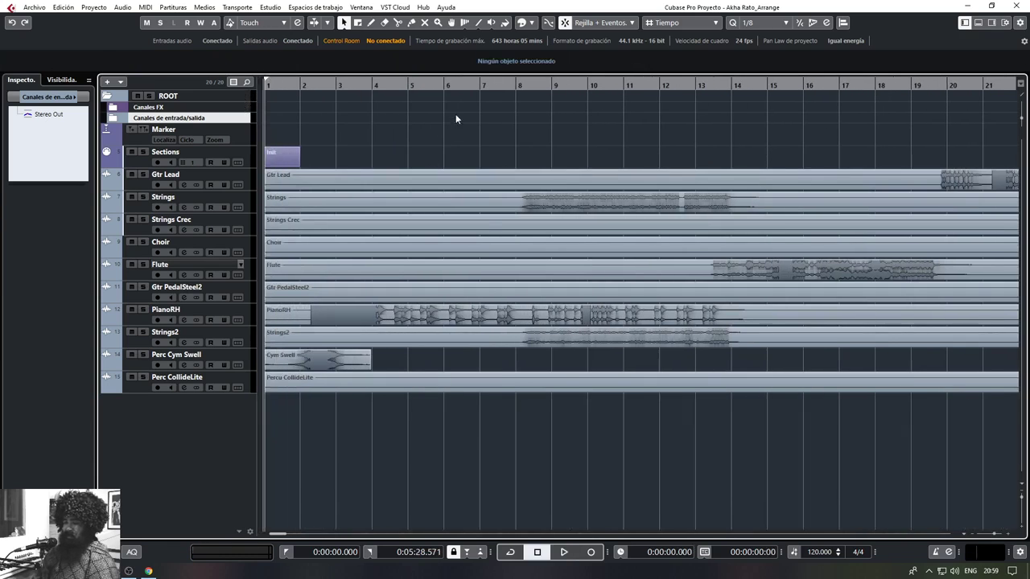
{"action": "key", "text": "shift+f"}
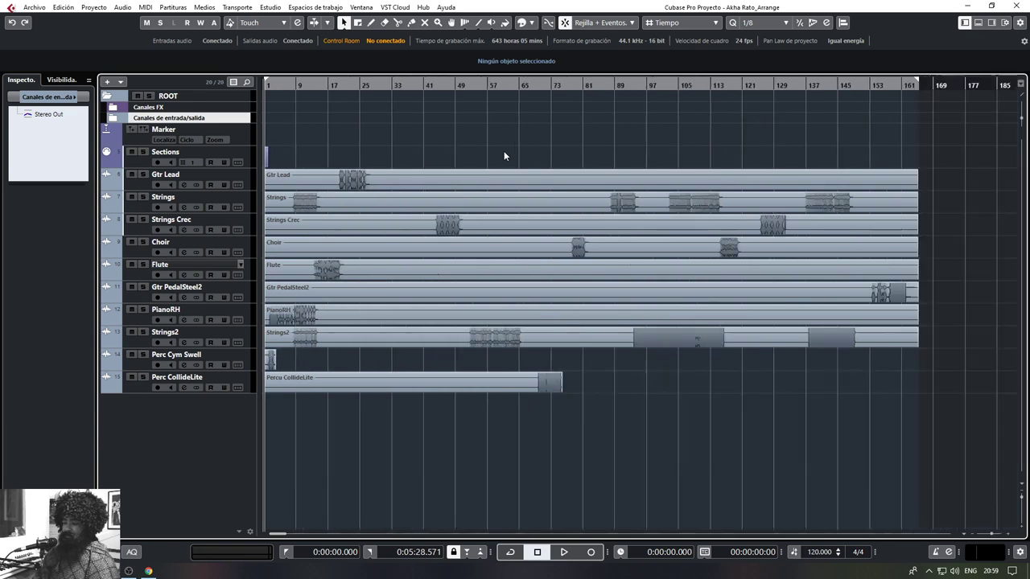
{"action": "left_click", "coordinate": [651, 85]}
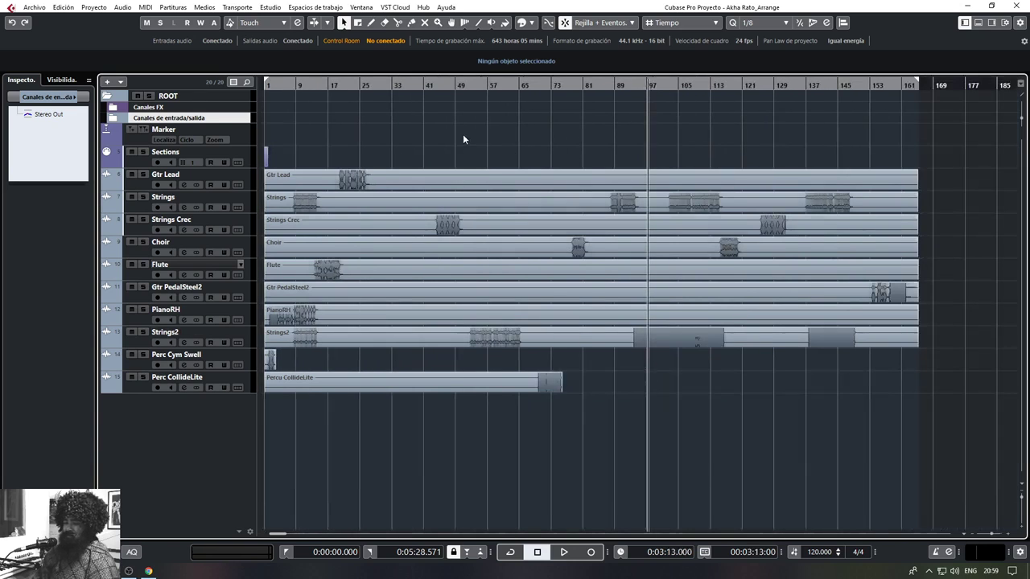
{"action": "left_click", "coordinate": [349, 87]}
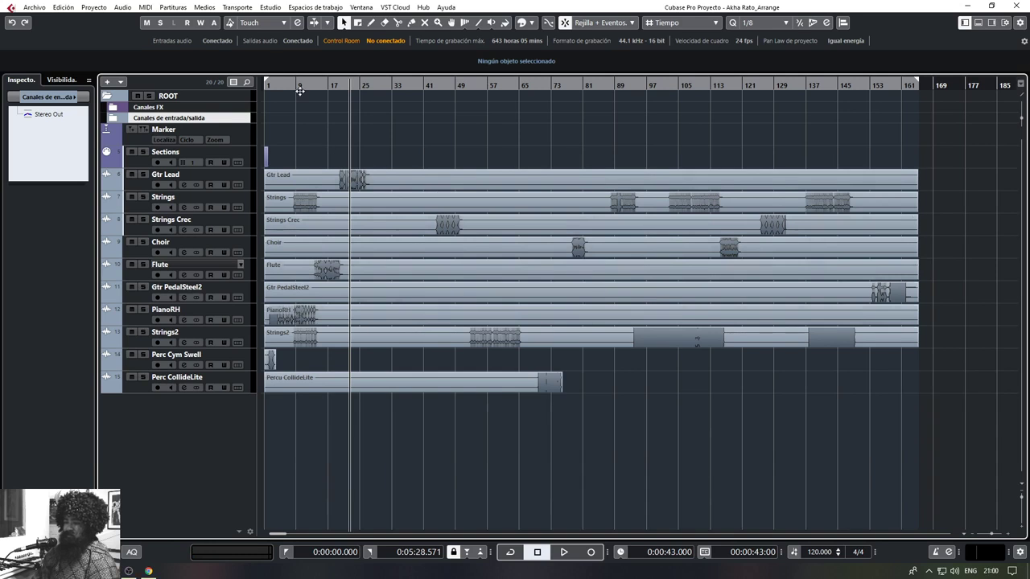
Inspect the first strings entry and briefly play the song from just after bar 8
{"action": "left_click_drag", "start_coordinate": [299, 90], "coordinate": [448, 186]}
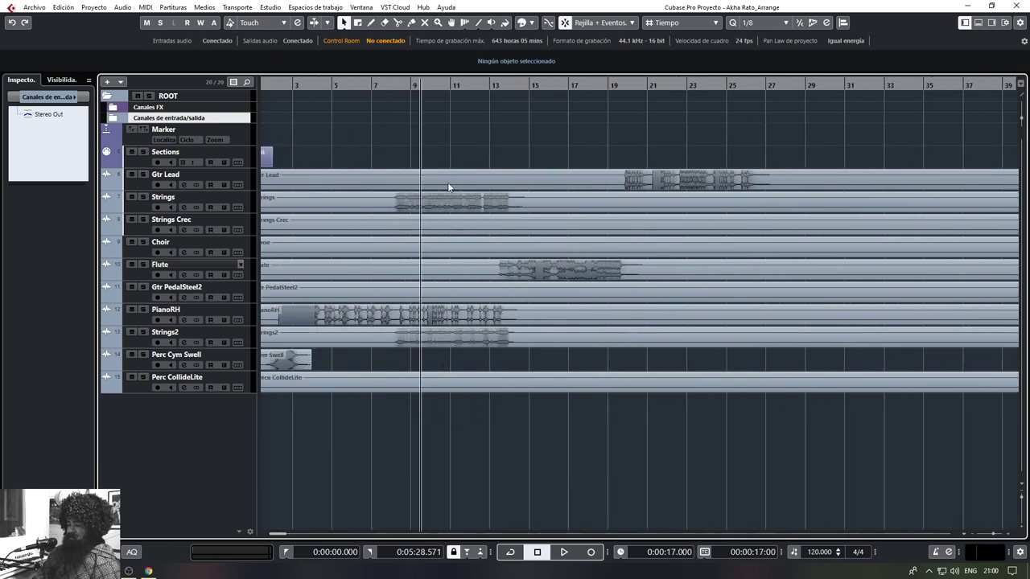
{"action": "scroll", "coordinate": [394, 147], "scroll_direction": "up", "scroll_amount": 5}
{"action": "scroll", "coordinate": [436, 154], "scroll_direction": "up", "scroll_amount": 4}
{"action": "left_click", "coordinate": [411, 88]}
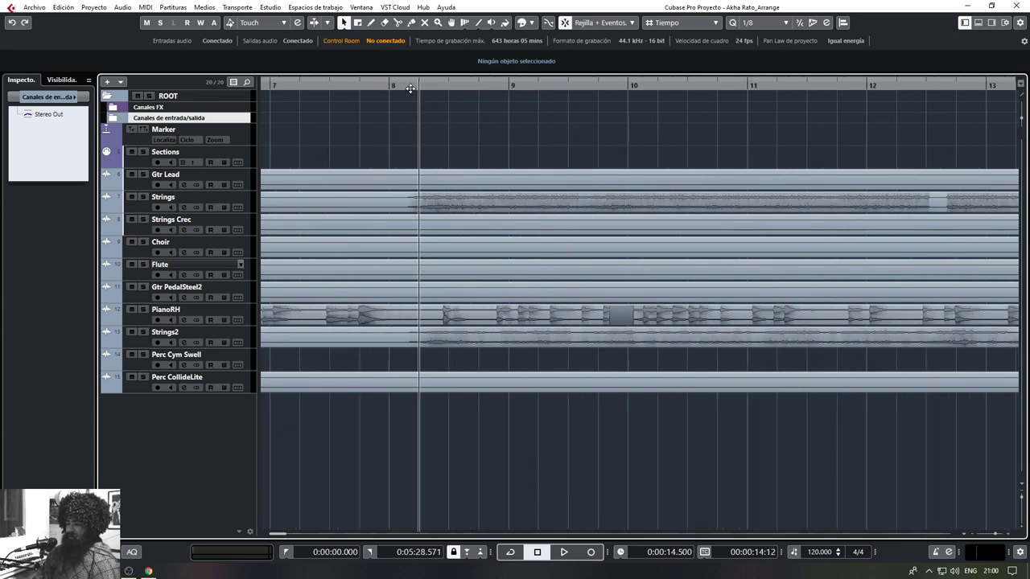
{"action": "key", "text": "space"}
{"action": "key", "text": "space"}
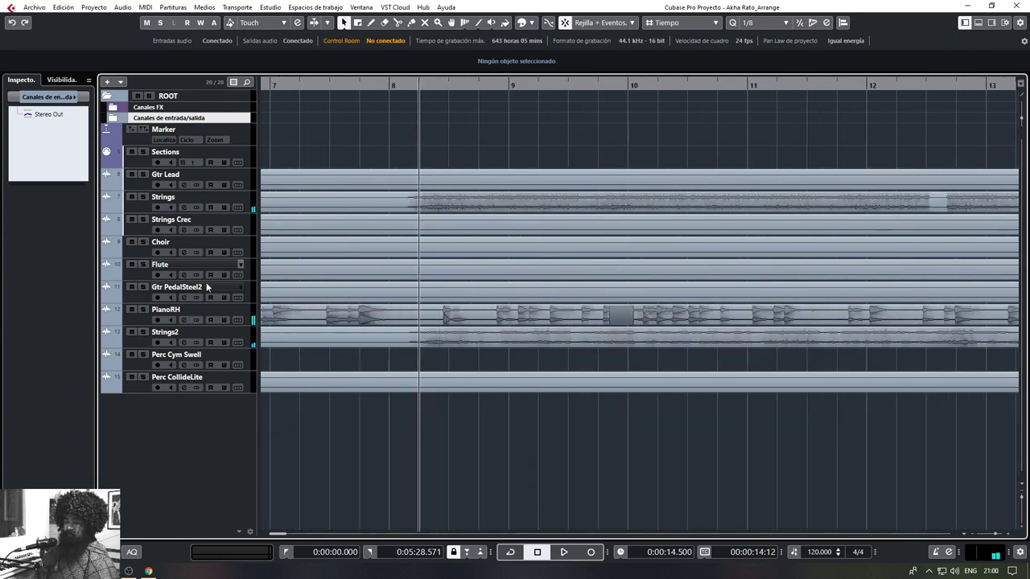
Solo the PianoRH track and show the MixConsole in the lower zone, leaving more height for the track area
{"action": "left_click", "coordinate": [134, 321]}
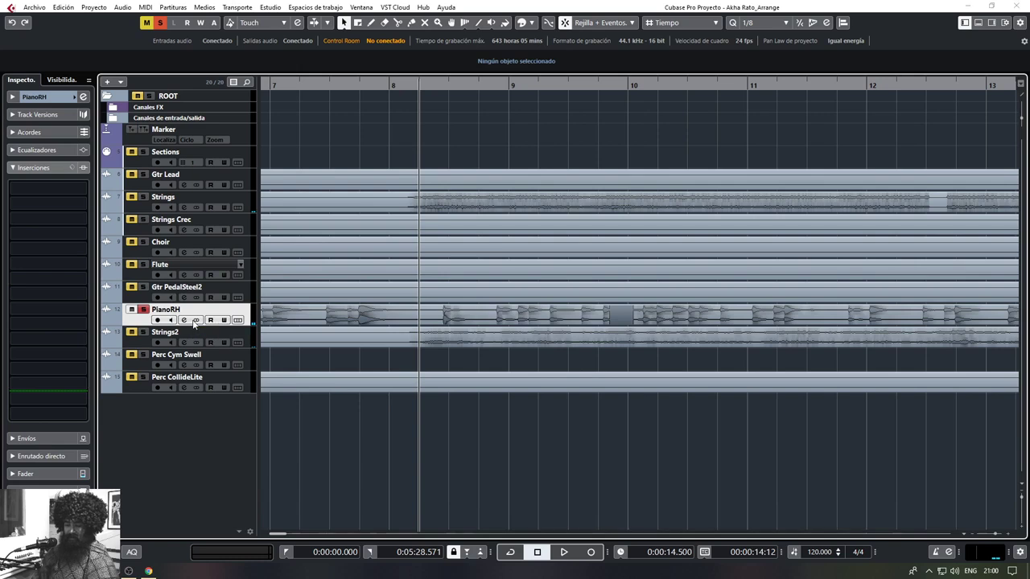
{"action": "key", "text": "F3"}
{"action": "key", "text": "F3"}
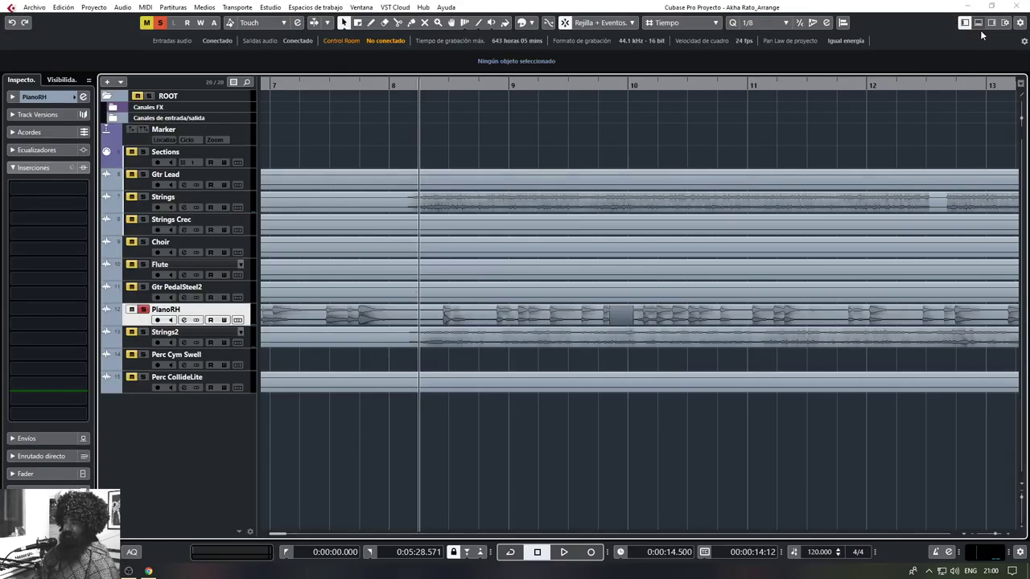
{"action": "left_click", "coordinate": [977, 25]}
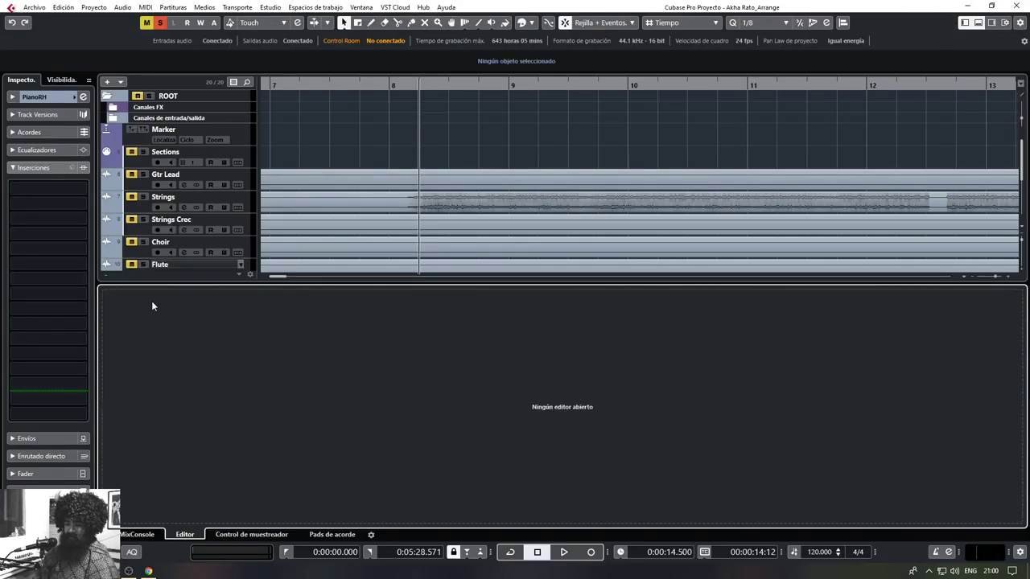
{"action": "left_click", "coordinate": [133, 534]}
{"action": "scroll", "coordinate": [346, 211], "scroll_direction": "down", "scroll_amount": 4}
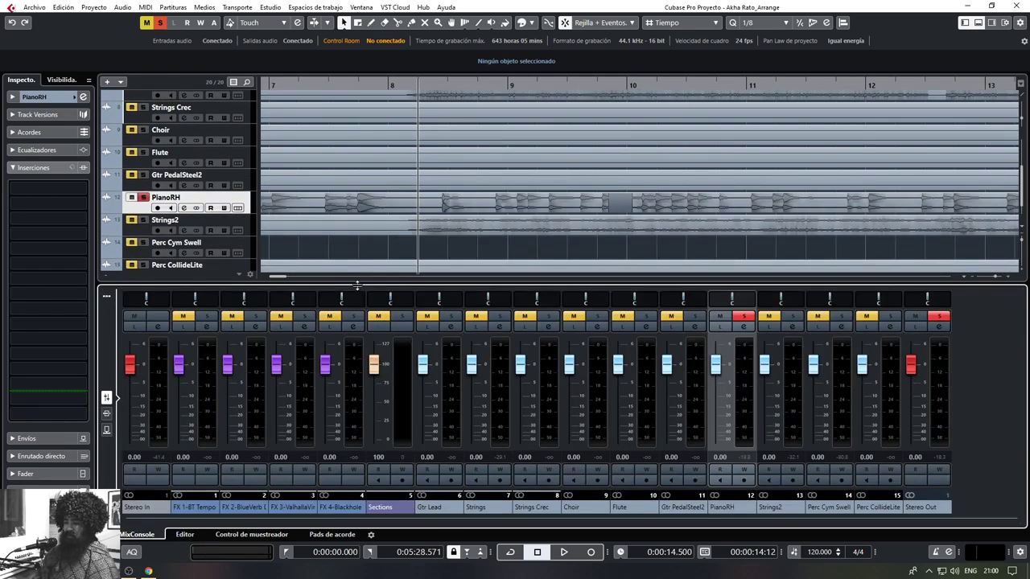
{"action": "left_click_drag", "start_coordinate": [356, 283], "coordinate": [357, 304]}
Narrow the lower-zone mixer channels while playing the soloed piano, and replay it from just after bar 8
{"action": "key", "text": "space"}
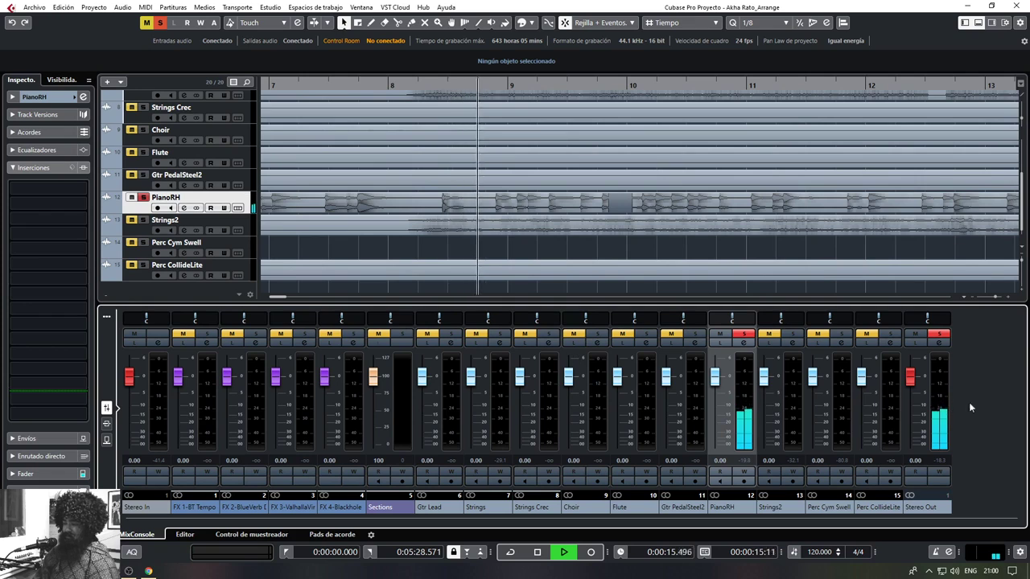
{"action": "key", "text": "g"}
{"action": "key", "text": "g"}
{"action": "key", "text": "g"}
{"action": "key", "text": "g"}
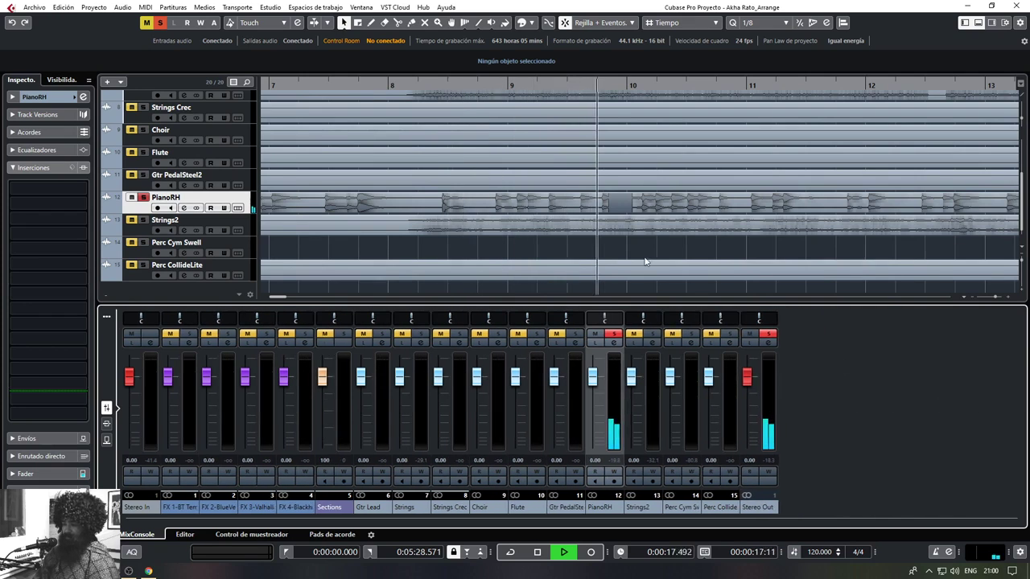
{"action": "left_click", "coordinate": [555, 245]}
{"action": "key", "text": "space"}
{"action": "key", "text": "space"}
{"action": "key", "text": "space"}
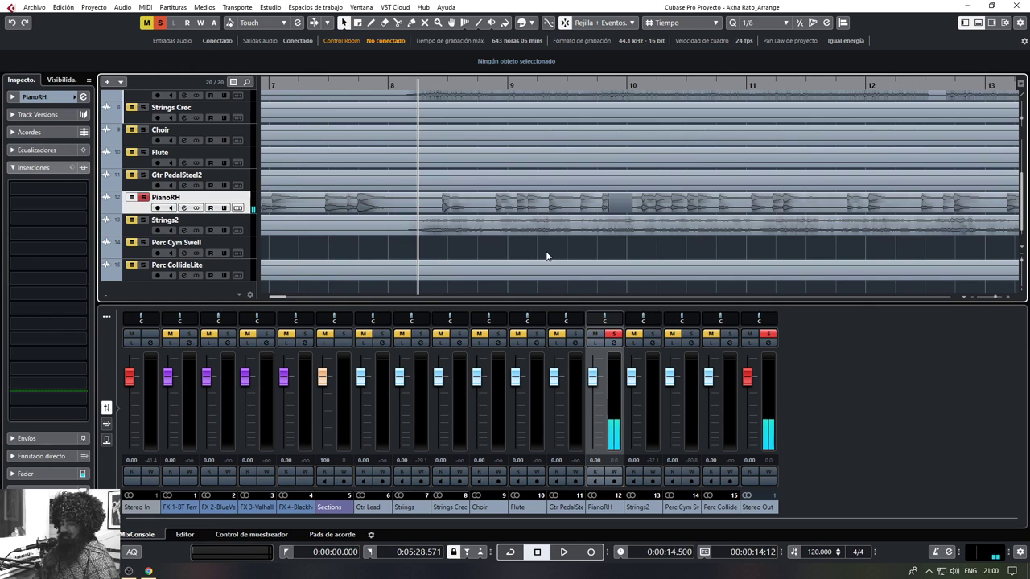
Enlarge and solo the Strings2 track, and inspect its loud waveform blocks from bar 93 to bar 115
{"action": "key", "text": "g"}
{"action": "key", "text": "g"}
{"action": "key", "text": "g"}
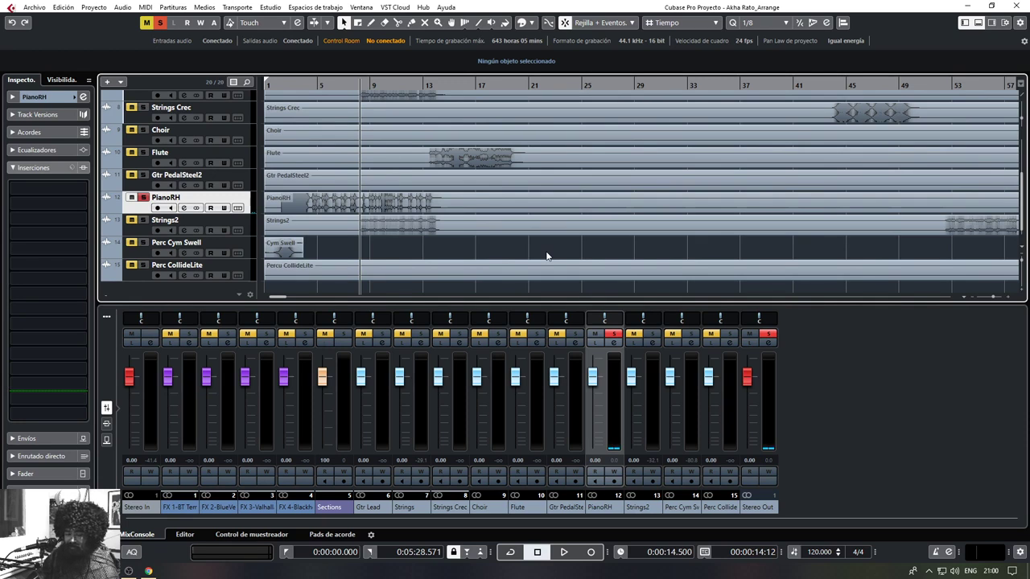
{"action": "key", "text": "g"}
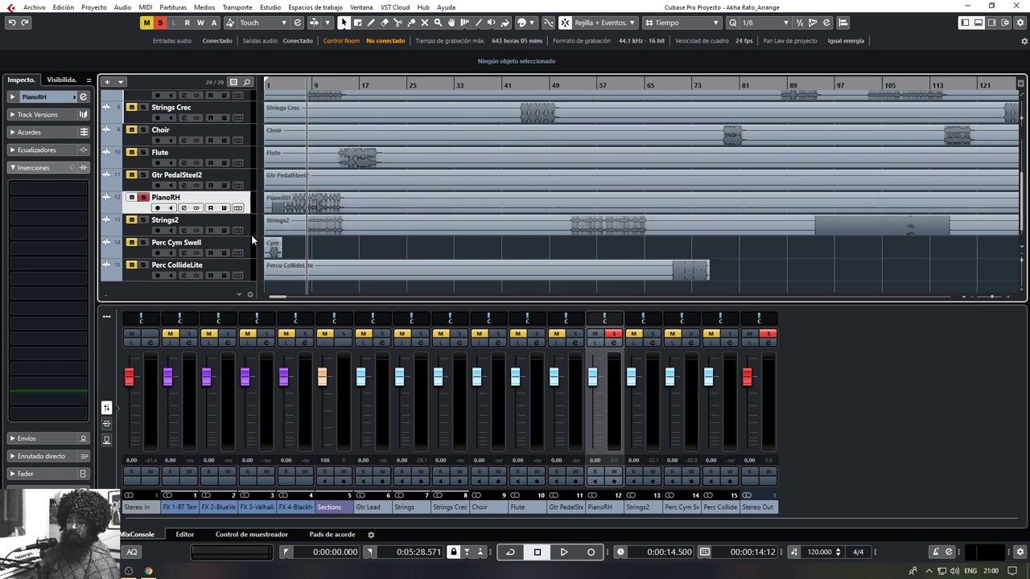
{"action": "scroll", "coordinate": [507, 201], "scroll_direction": "up", "scroll_amount": 1}
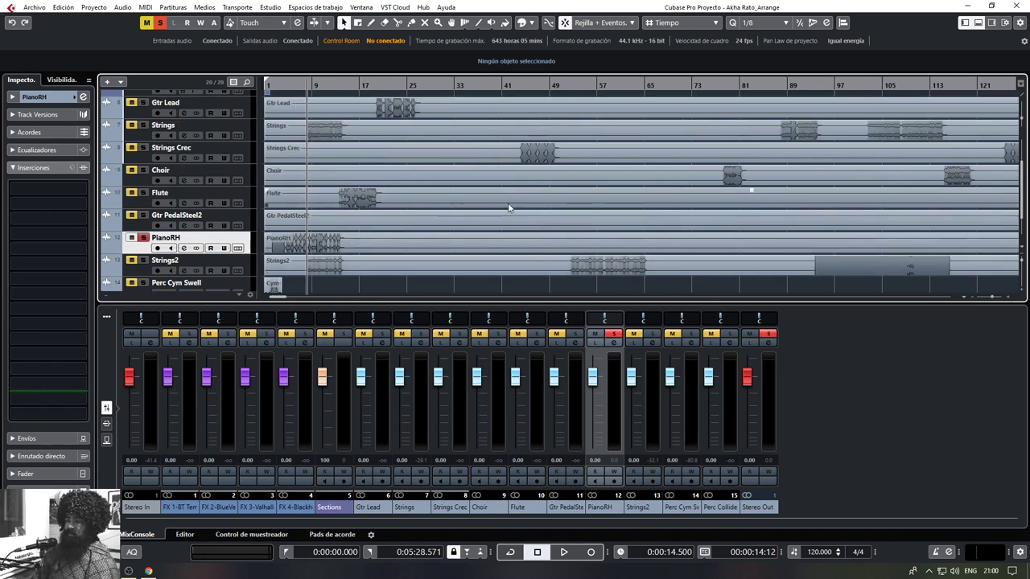
{"action": "scroll", "coordinate": [508, 208], "scroll_direction": "down", "scroll_amount": 1}
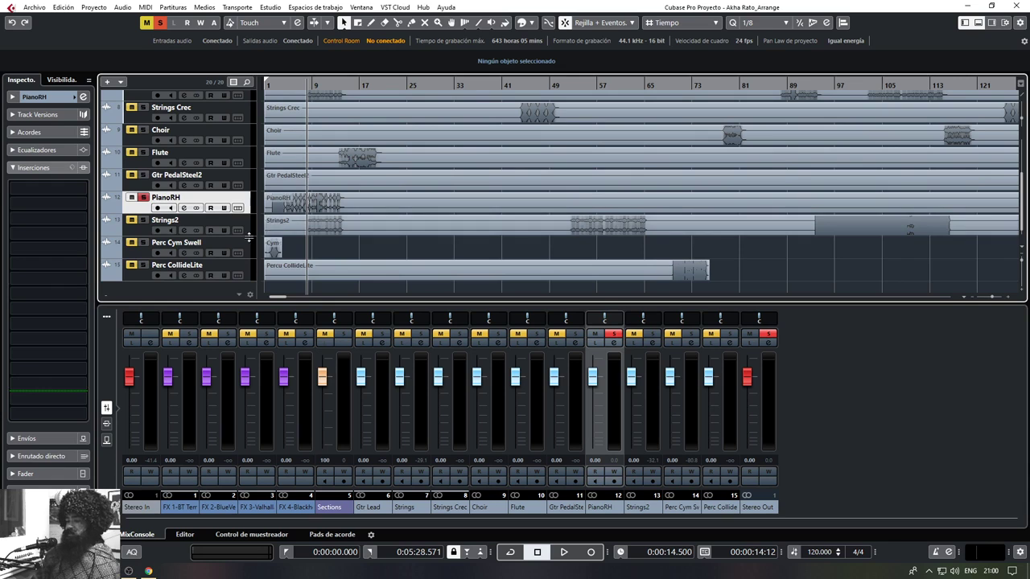
{"action": "left_click", "coordinate": [509, 227]}
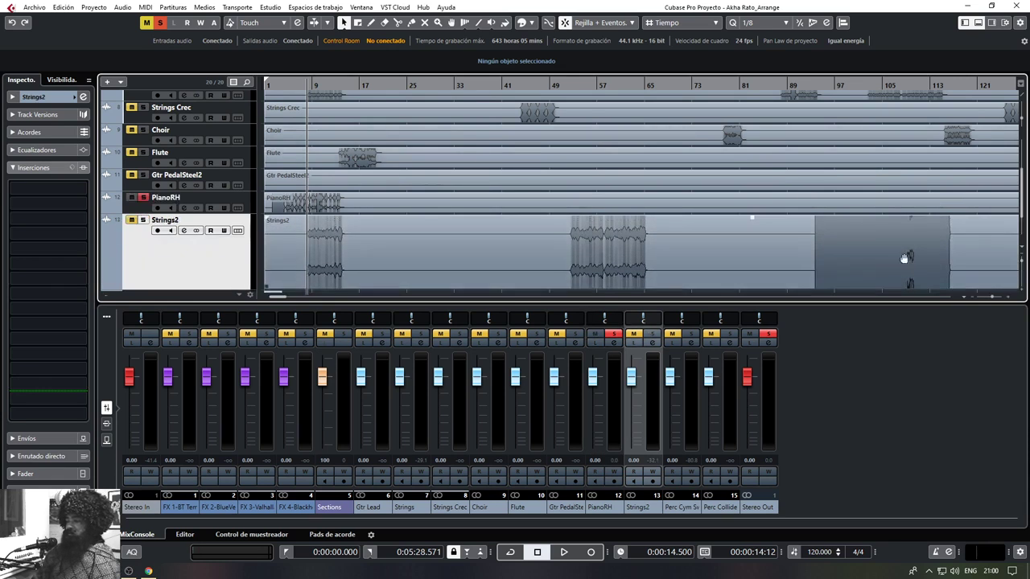
{"action": "scroll", "coordinate": [653, 260], "scroll_direction": "right", "scroll_amount": 6}
{"action": "scroll", "coordinate": [577, 250], "scroll_direction": "up", "scroll_amount": 3}
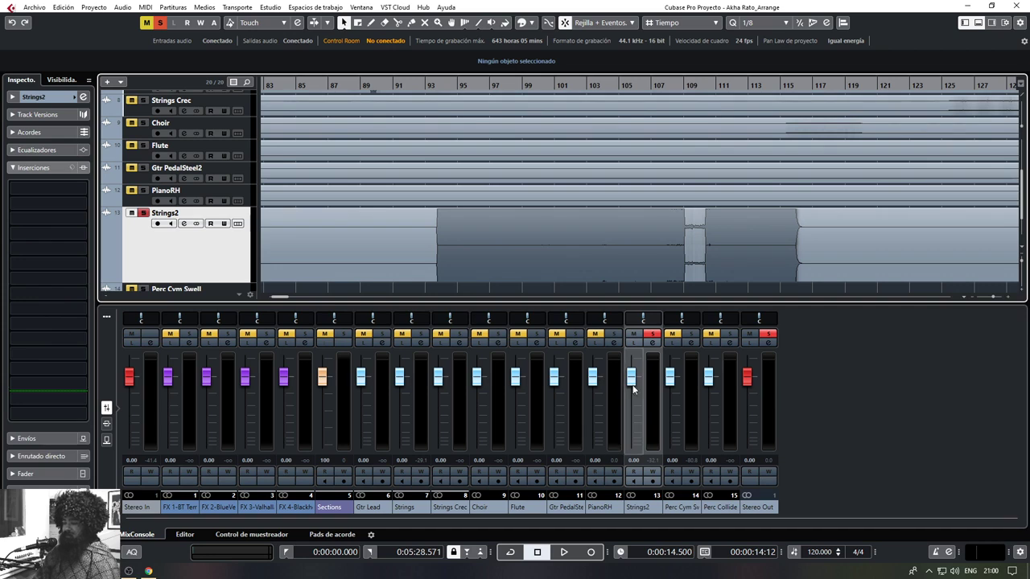
Pull the Strings2 fader all the way down and audition the loud section near bar 93, raising the fader to about -41.6 dB
{"action": "left_click_drag", "start_coordinate": [632, 389], "coordinate": [629, 477]}
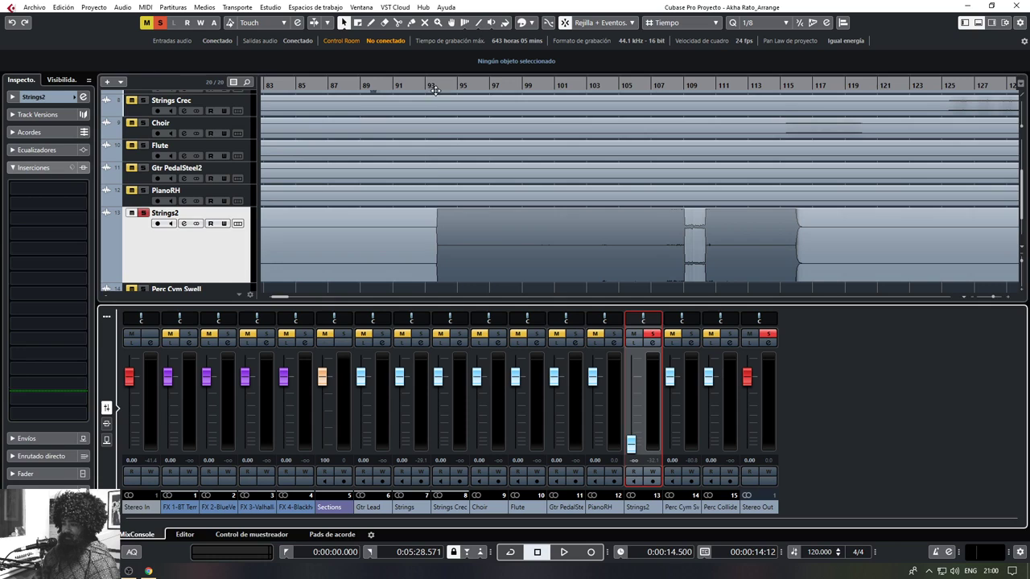
{"action": "key", "text": "space"}
{"action": "left_click_drag", "start_coordinate": [632, 448], "coordinate": [632, 441]}
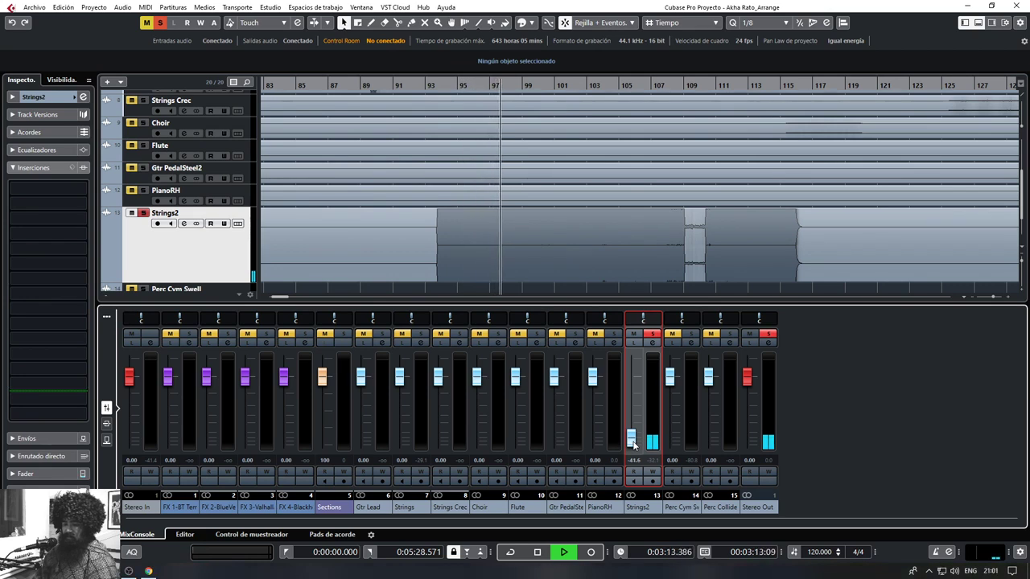
{"action": "key", "text": "space"}
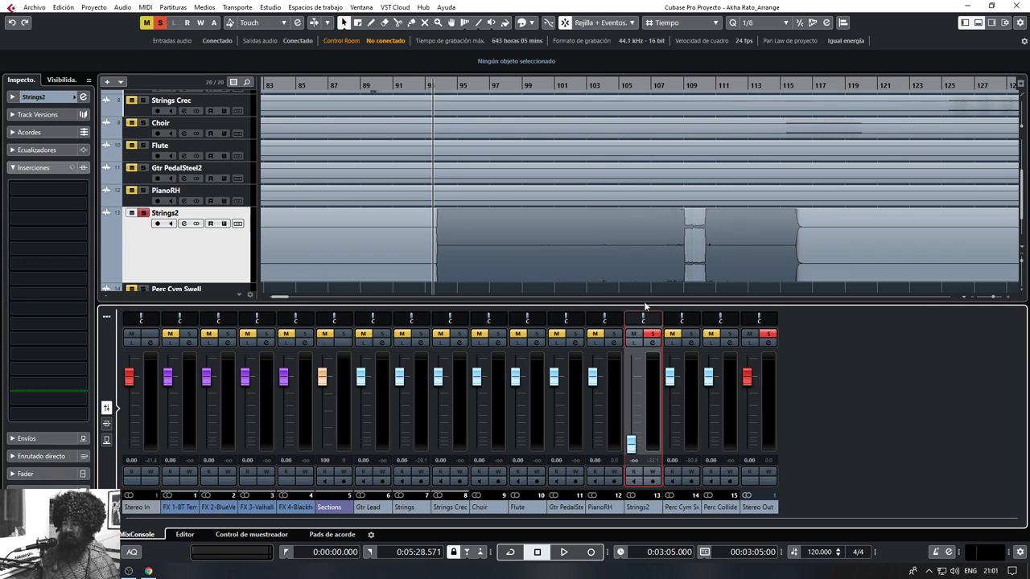
Hide the lower zone and split the Strings2 event at bar 93
{"action": "key", "text": "ctrl+alt+e"}
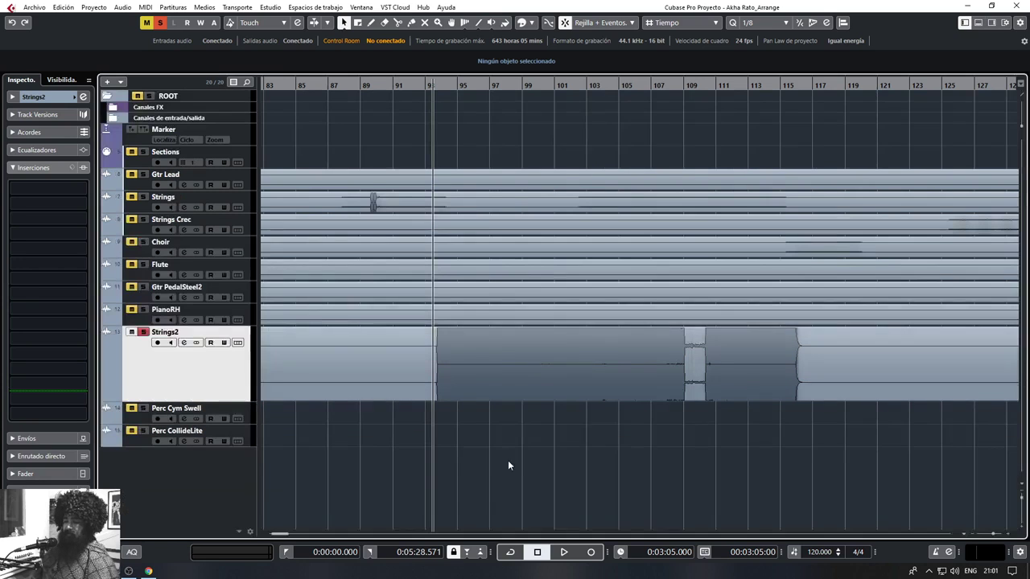
{"action": "left_click", "coordinate": [494, 360]}
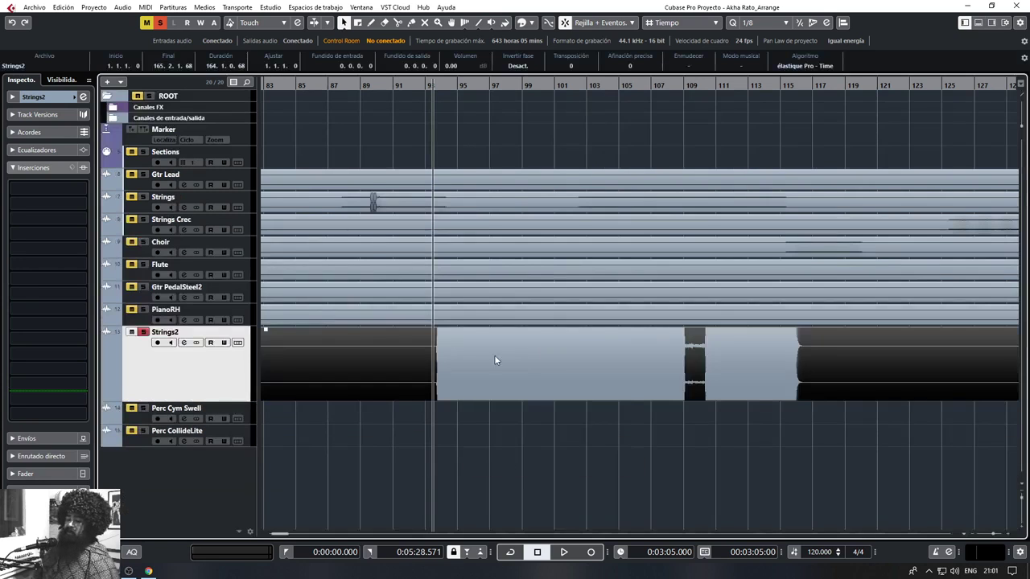
{"action": "left_click", "coordinate": [424, 371], "text": "alt"}
Play the later loud Strings2 section from 0:04:37.500 with its mixer fader at about -49.6 dB
{"action": "scroll", "coordinate": [803, 364], "scroll_direction": "down", "scroll_amount": 2}
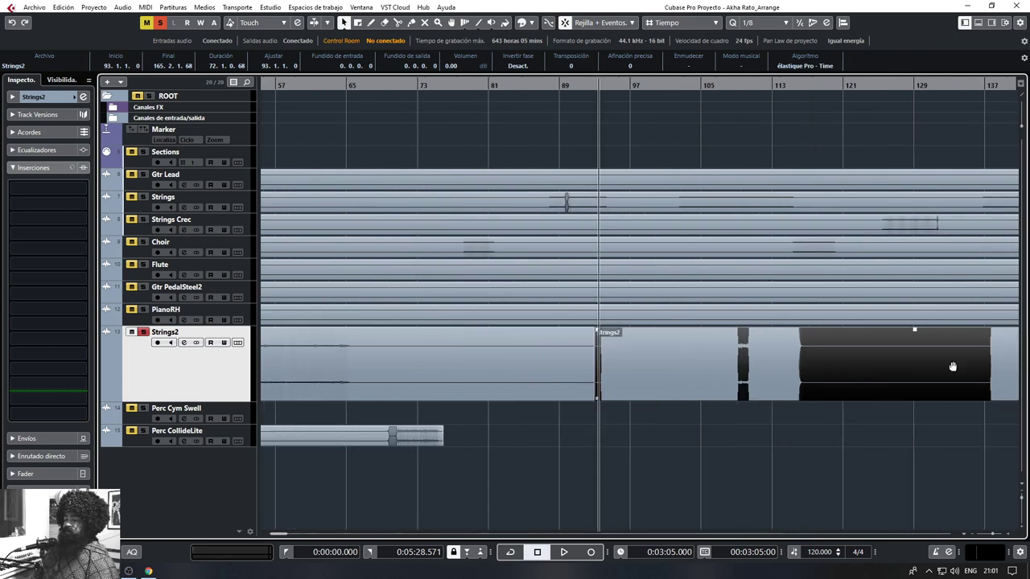
{"action": "left_click_drag", "start_coordinate": [952, 367], "coordinate": [765, 367]}
{"action": "left_click", "coordinate": [616, 87]}
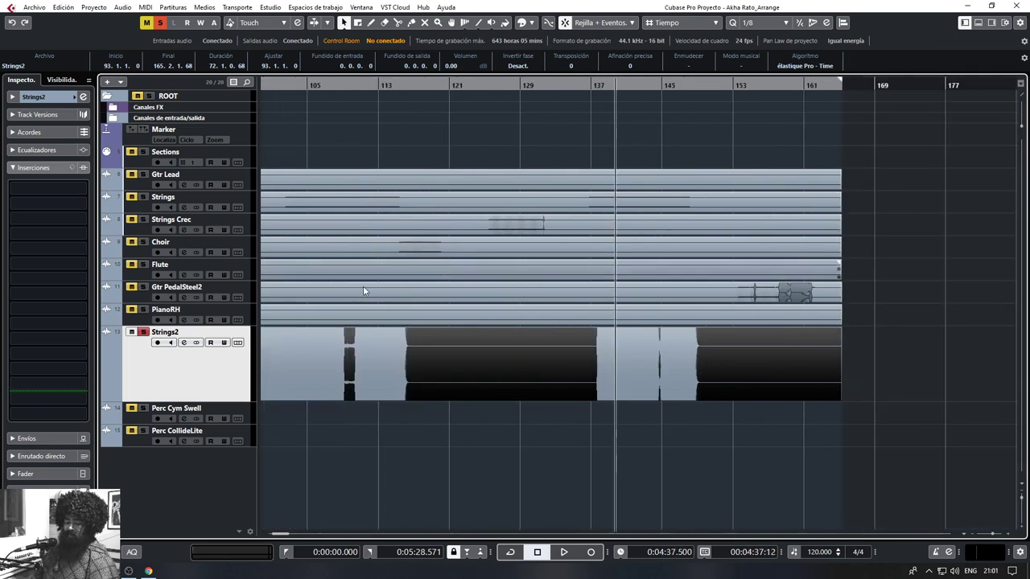
{"action": "key", "text": "F3"}
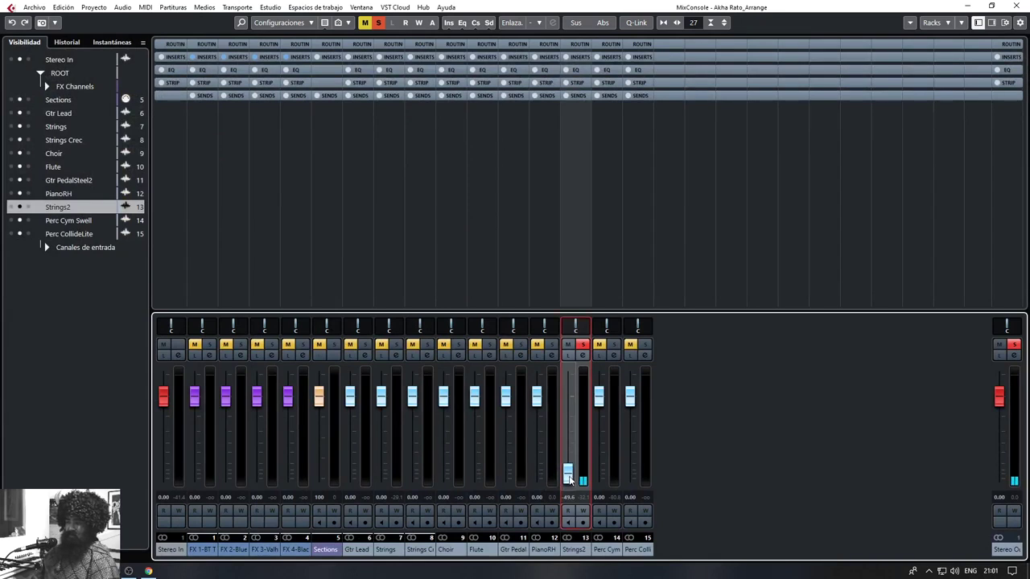
{"action": "key", "text": "F3"}
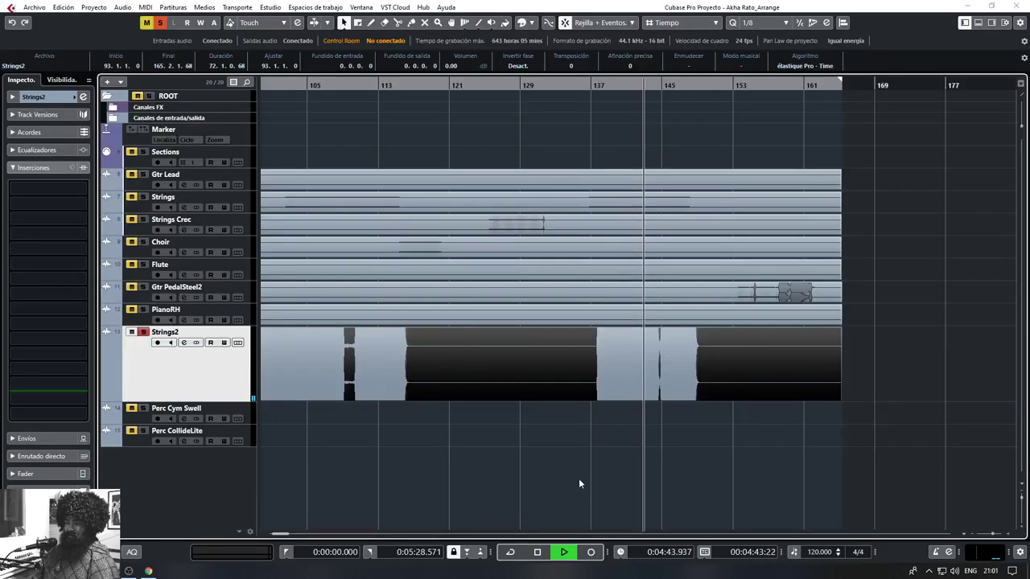
{"action": "right_click", "coordinate": [547, 470]}
{"action": "left_click", "coordinate": [547, 469]}
{"action": "left_click", "coordinate": [644, 384]}
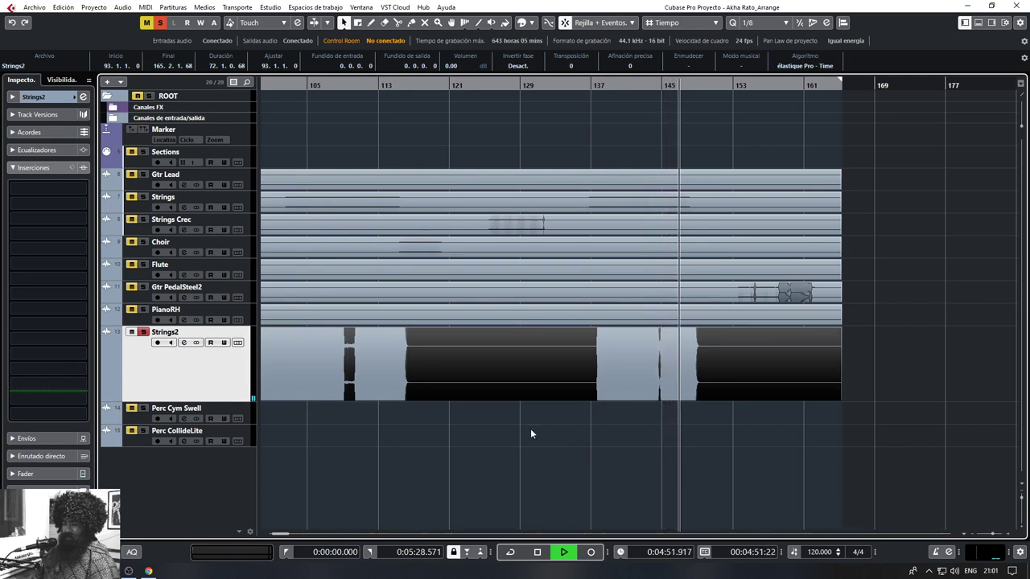
Audition the Strings2 track from successively earlier positions, before bar 113 and then before bar 73
{"action": "key", "text": "space"}
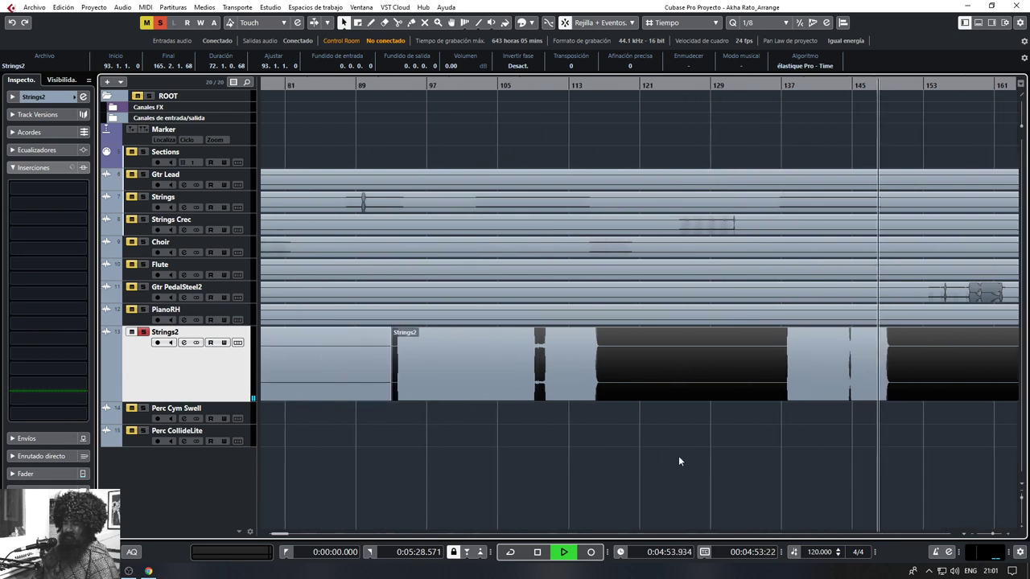
{"action": "left_click", "coordinate": [544, 86]}
{"action": "key", "text": "space"}
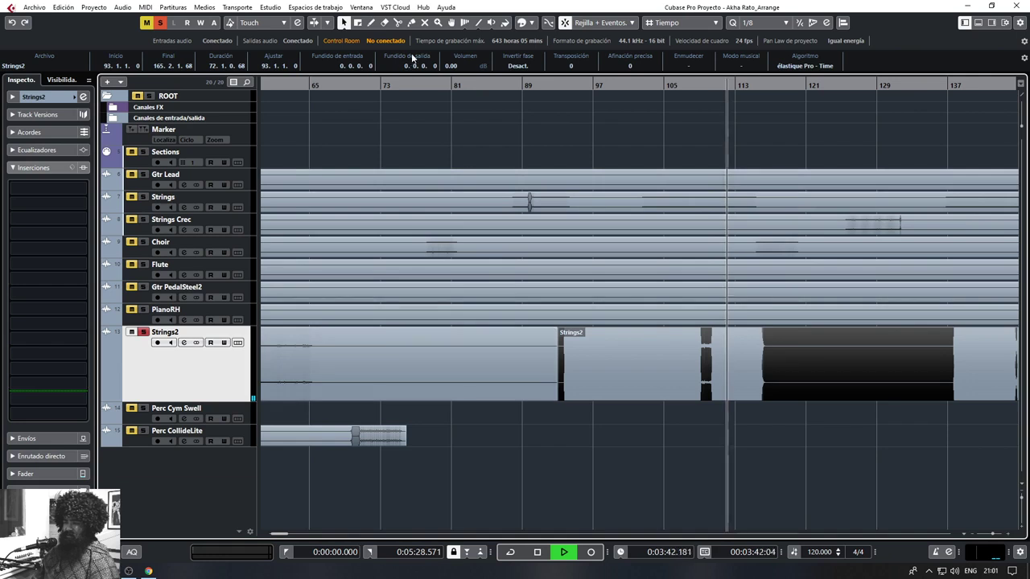
{"action": "left_click", "coordinate": [355, 84]}
{"action": "scroll", "coordinate": [432, 355], "scroll_direction": "left", "scroll_amount": 5}
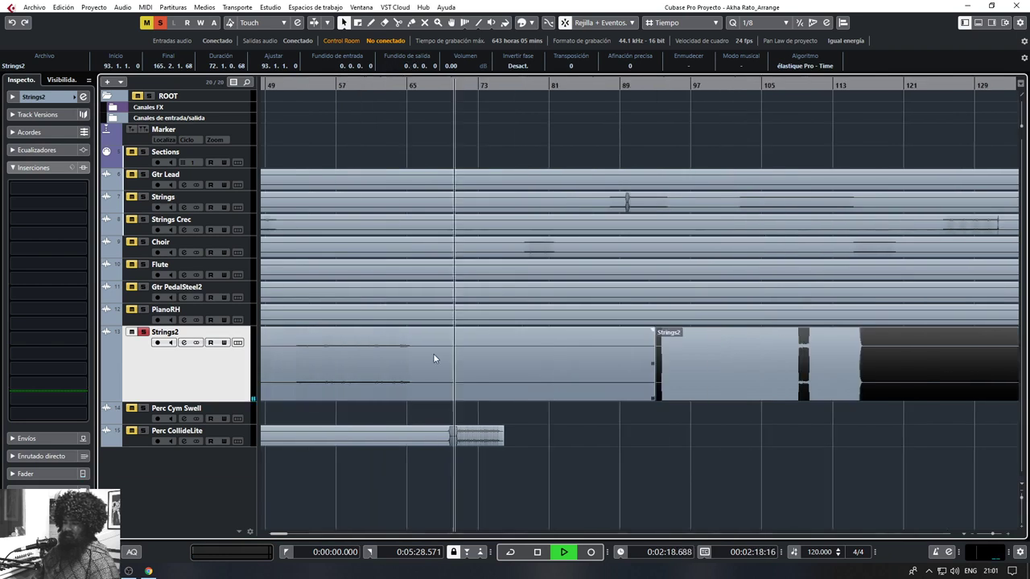
Play Strings2 from about bar 56, set its mixer fader to -5.36 dB, and hide the lower zone again
{"action": "left_click", "coordinate": [689, 85]}
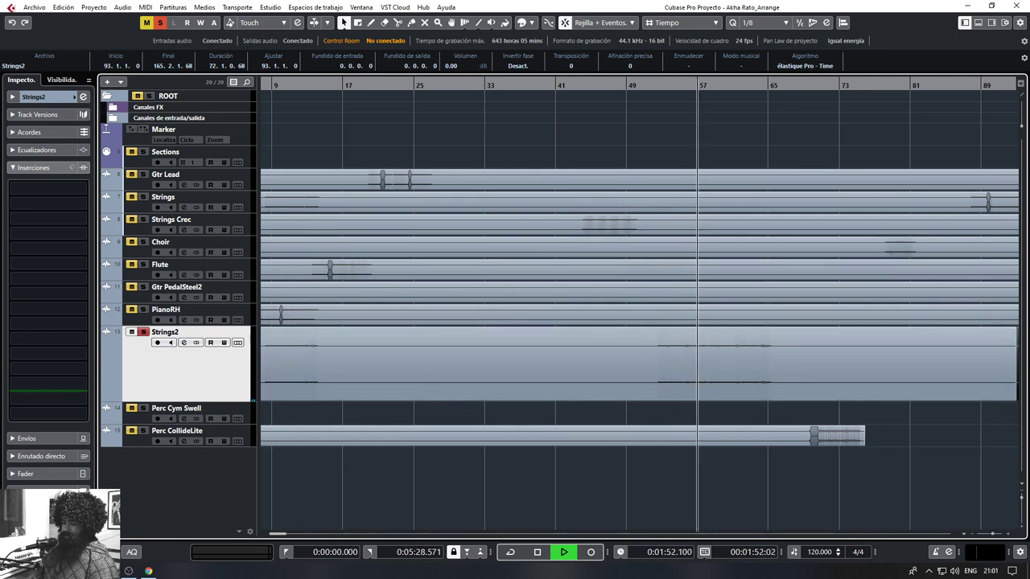
{"action": "key", "text": "space"}
{"action": "key", "text": "space"}
{"action": "left_click", "coordinate": [978, 25]}
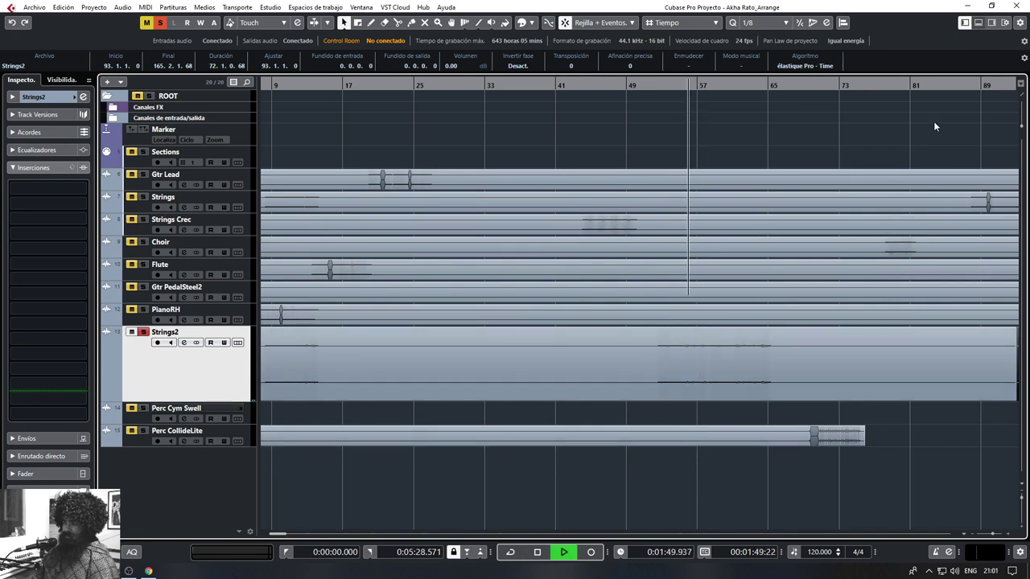
{"action": "left_click_drag", "start_coordinate": [631, 440], "coordinate": [631, 394]}
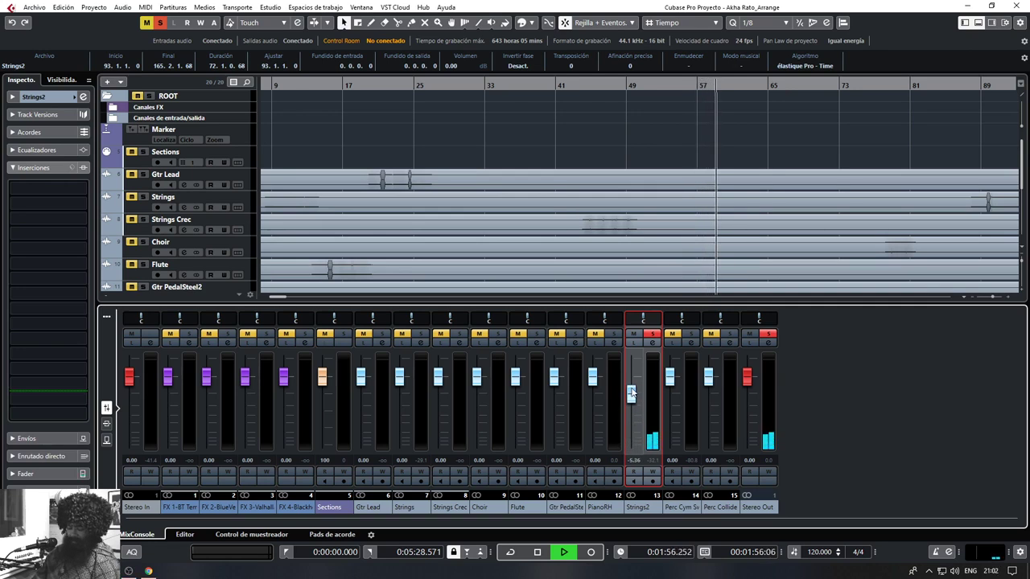
{"action": "key", "text": "ctrl+alt+e"}
{"action": "key", "text": "space"}
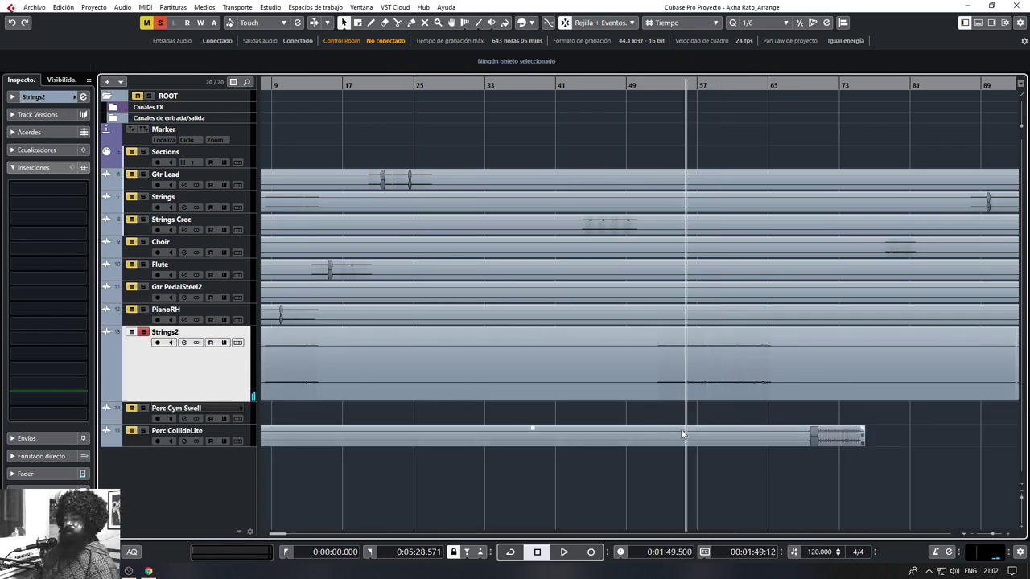
Delete the faulty Strings2 event that starts at bar 93
{"action": "key", "text": "g"}
{"action": "key", "text": "g"}
{"action": "key", "text": "g"}
{"action": "left_click", "coordinate": [616, 361]}
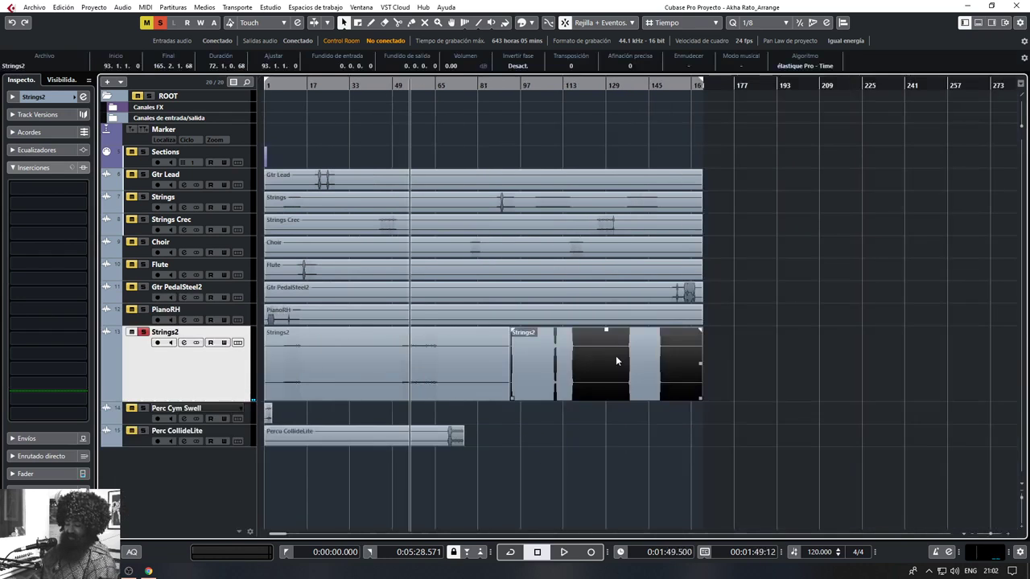
{"action": "key", "text": "Delete"}
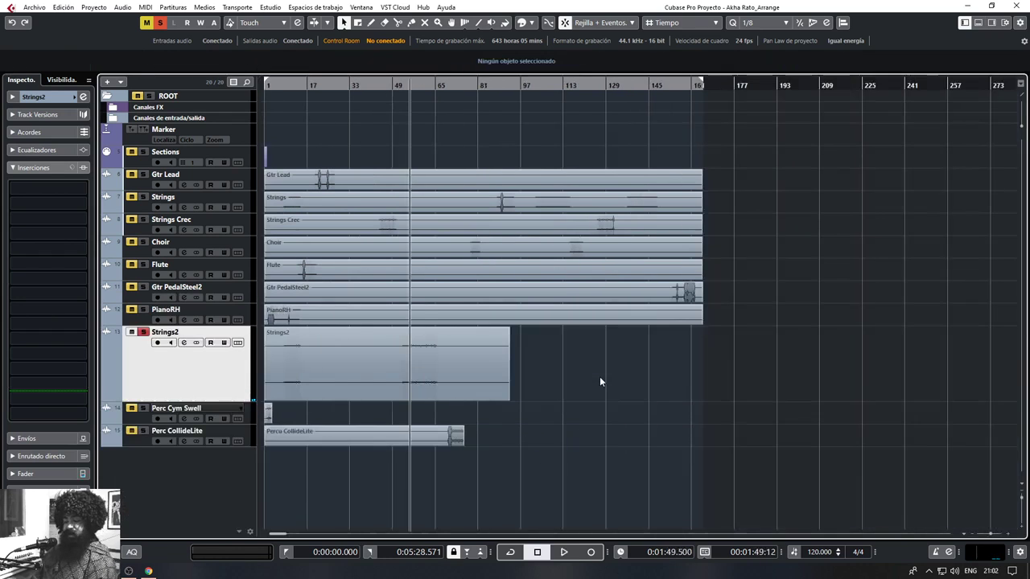
Unsolo Strings2 and shrink its track to the height of the others
{"action": "left_click", "coordinate": [144, 335]}
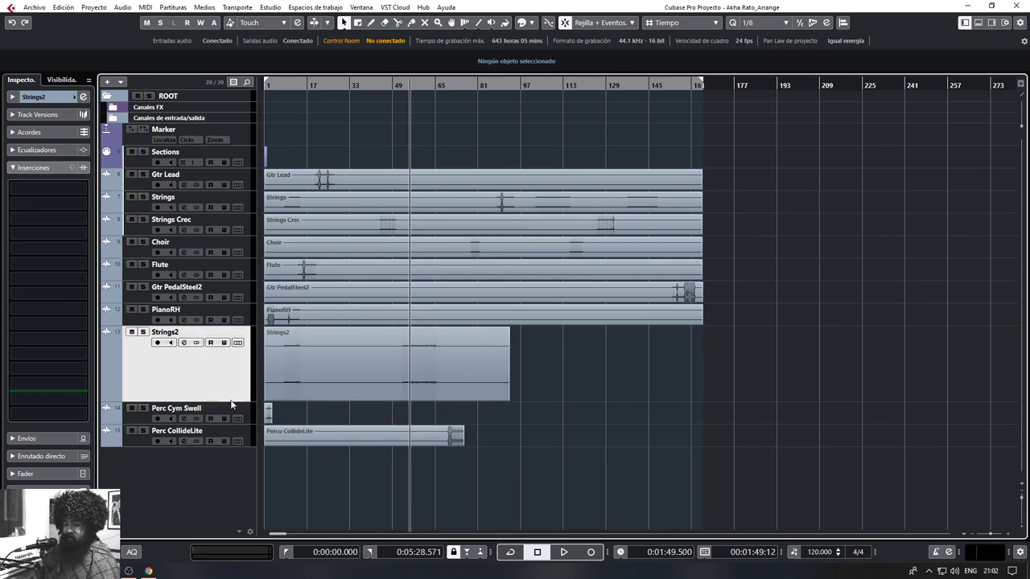
{"action": "left_click_drag", "start_coordinate": [231, 402], "coordinate": [231, 349]}
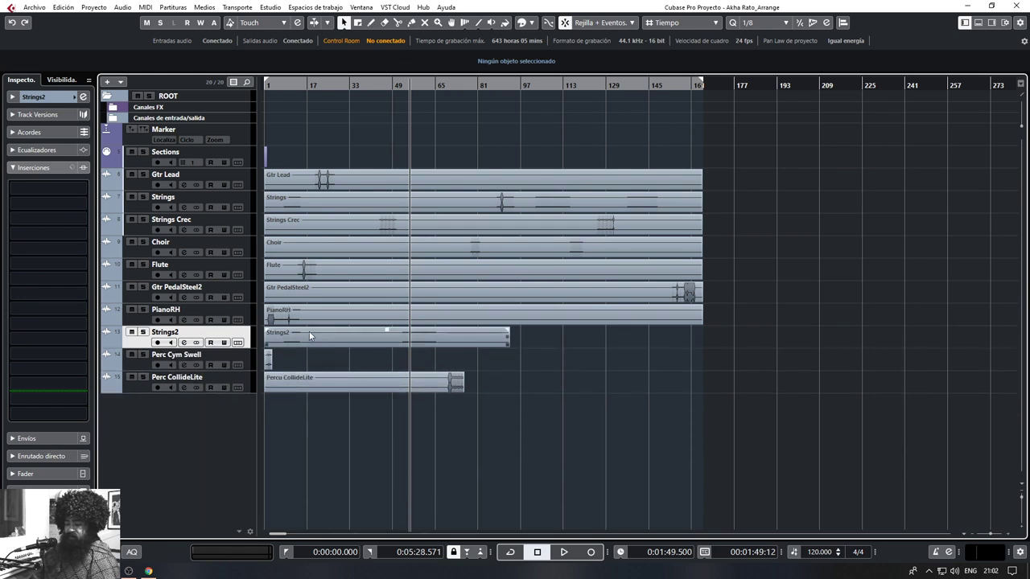
Select the PianoRH track with the cursor at 0:00:03.000 and show the MixConsole in the lower zone
{"action": "left_click_drag", "start_coordinate": [276, 85], "coordinate": [584, 201]}
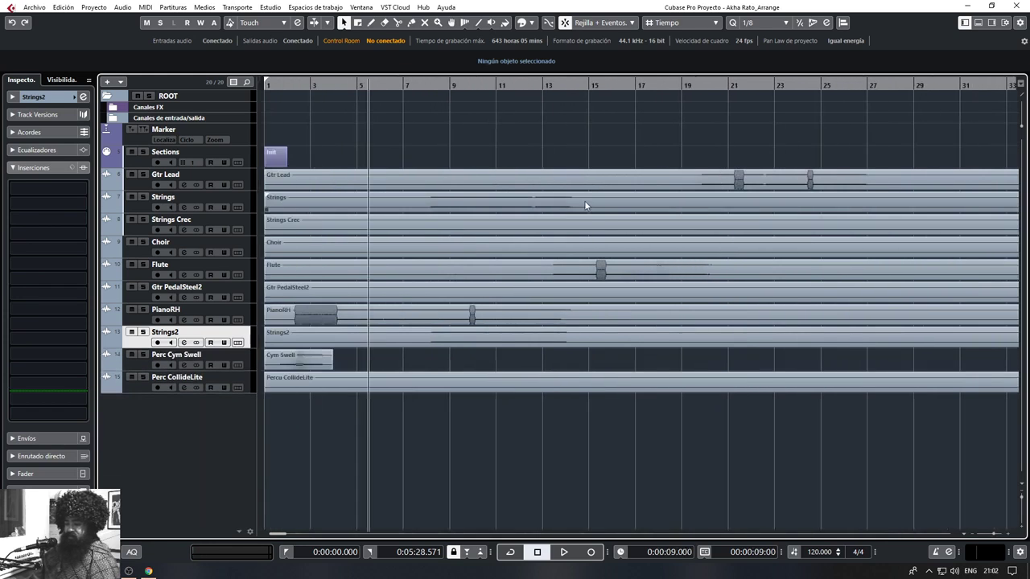
{"action": "left_click", "coordinate": [300, 88]}
{"action": "left_click", "coordinate": [134, 320]}
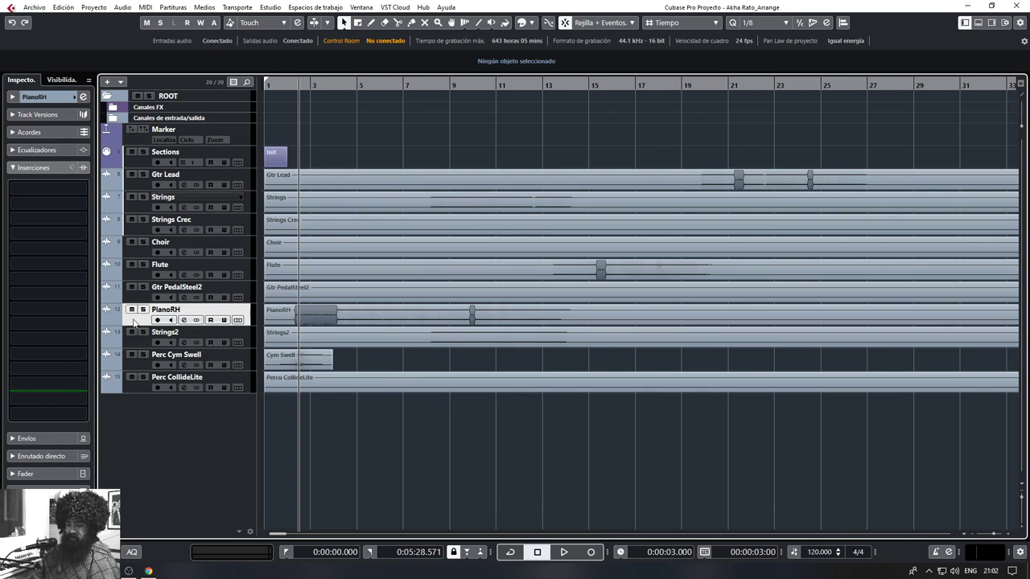
{"action": "key", "text": "F3"}
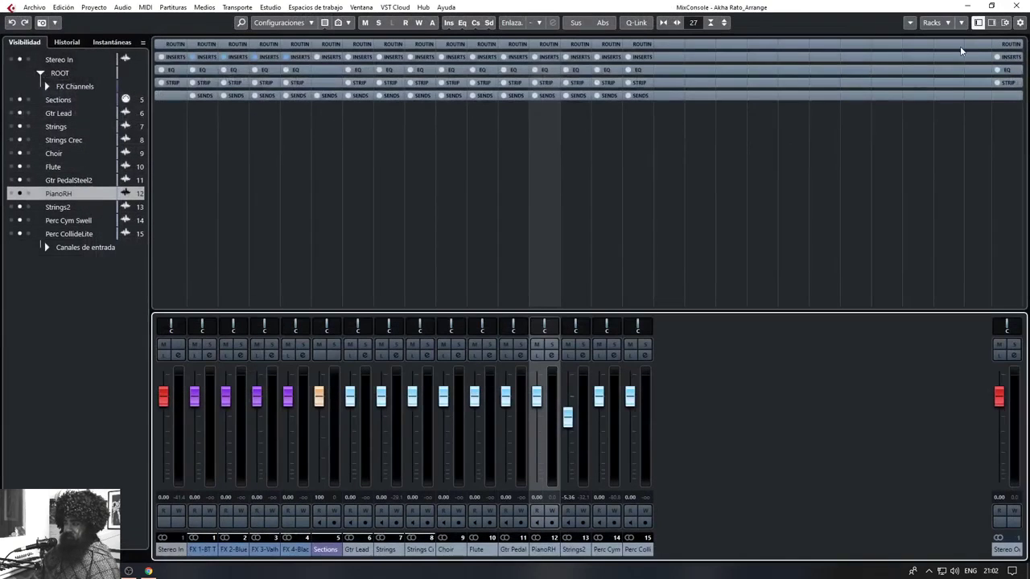
{"action": "key", "text": "F3"}
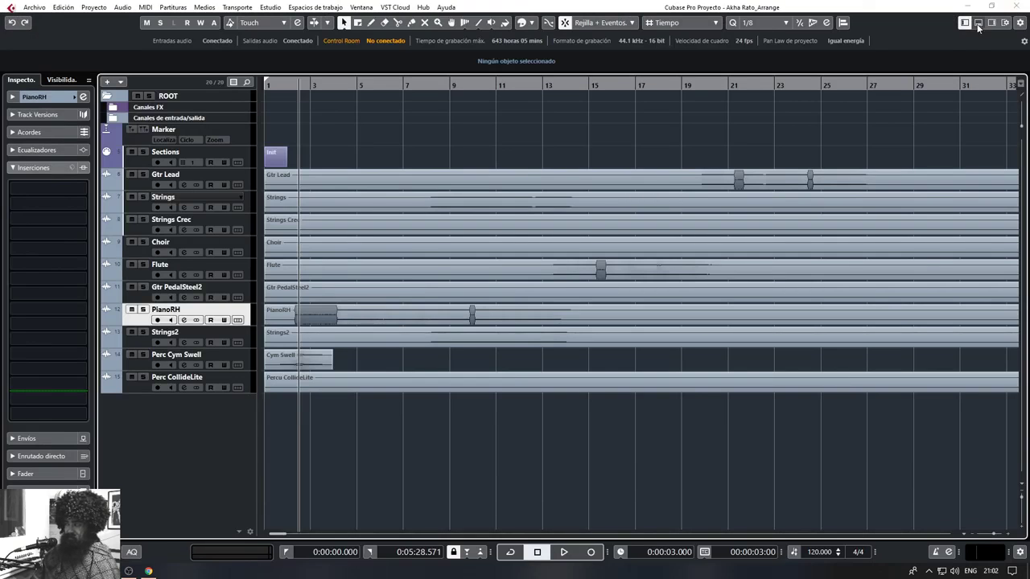
{"action": "left_click", "coordinate": [978, 23]}
Select the PianoRH event and enlarge its track to see the waveform
{"action": "scroll", "coordinate": [356, 278], "scroll_direction": "down", "scroll_amount": 3}
{"action": "left_click", "coordinate": [319, 201]}
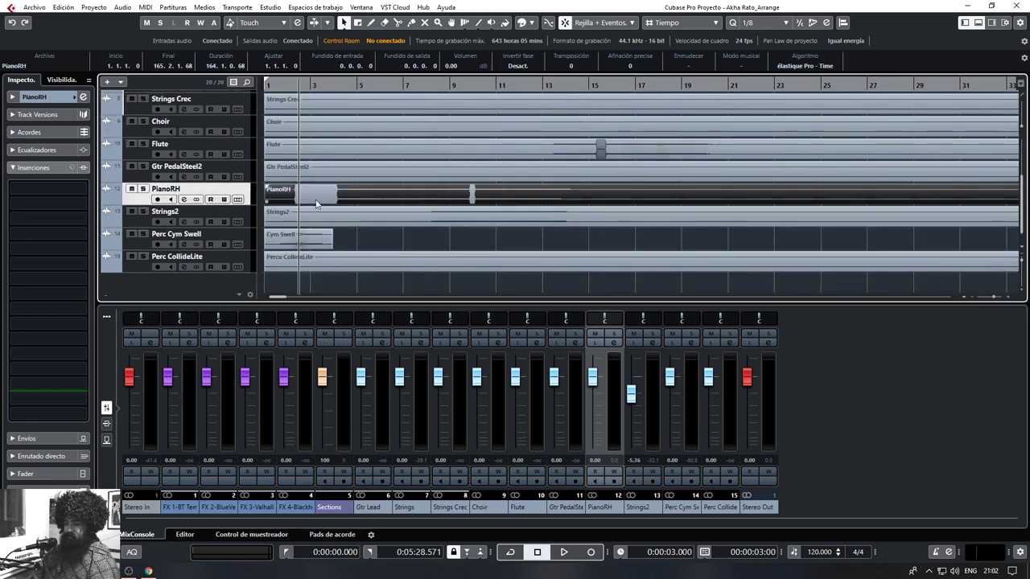
{"action": "left_click_drag", "start_coordinate": [245, 210], "coordinate": [245, 236]}
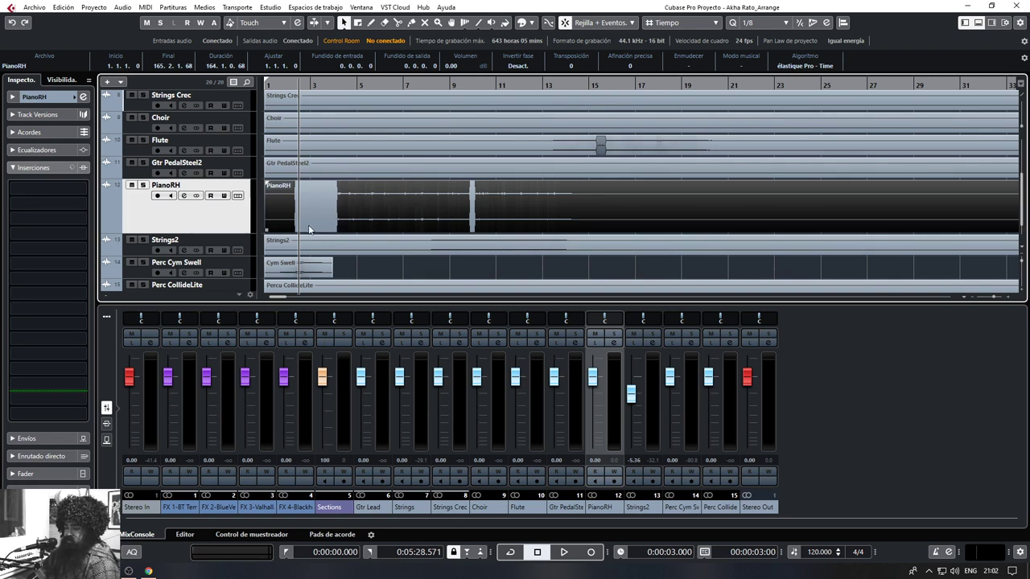
Solo PianoRH and audition its loud opening block, first with the fader at -84.4 dB, then raised to -3.14 dB
{"action": "left_click_drag", "start_coordinate": [593, 378], "coordinate": [592, 446]}
{"action": "key", "text": "space"}
{"action": "key", "text": "s"}
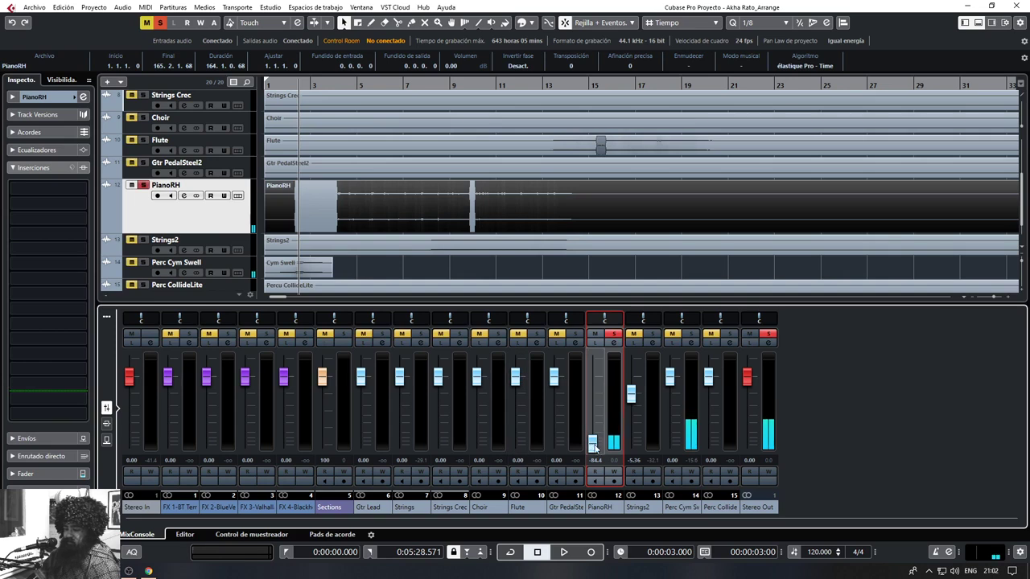
{"action": "key", "text": "space"}
{"action": "left_click_drag", "start_coordinate": [593, 445], "coordinate": [594, 390]}
{"action": "key", "text": "space"}
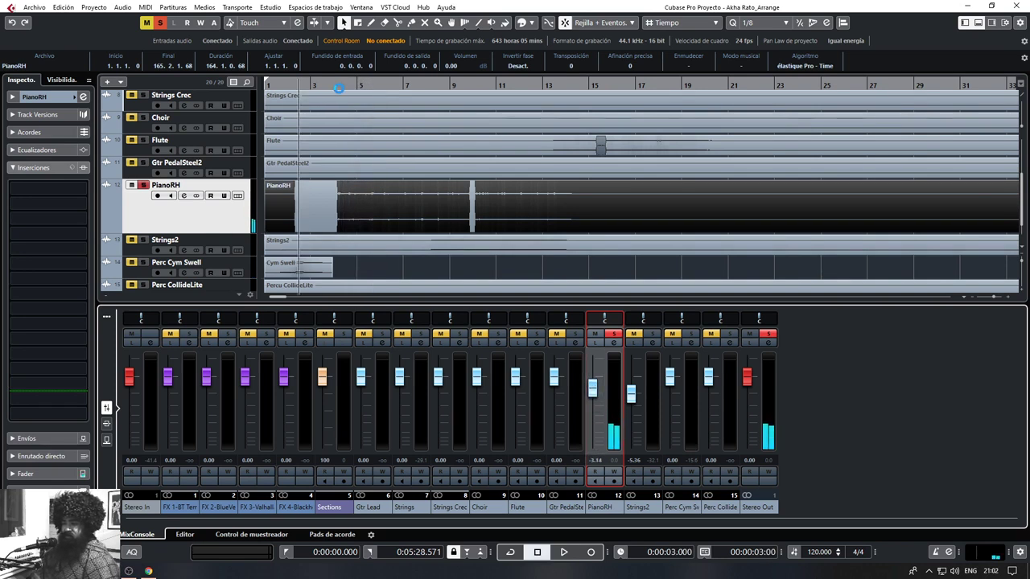
Split PianoRH at 4.1.2.93, delete the noisy opening part, and give the remaining event a 0.0.0.22 fade-in
{"action": "left_click", "coordinate": [334, 89]}
{"action": "scroll", "coordinate": [332, 202], "scroll_direction": "up", "scroll_amount": 5}
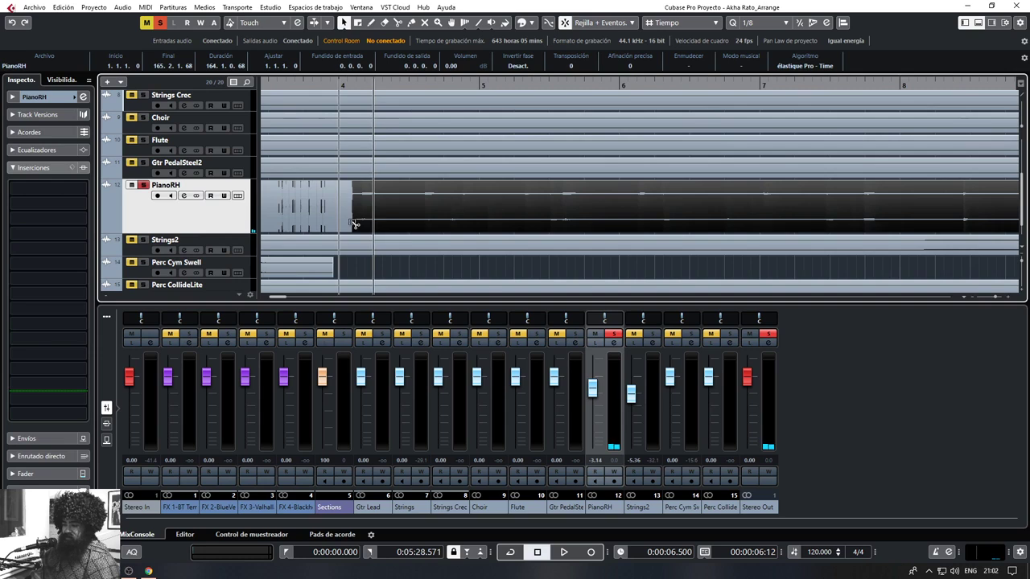
{"action": "left_click", "coordinate": [355, 230], "text": "alt"}
{"action": "left_click", "coordinate": [341, 228]}
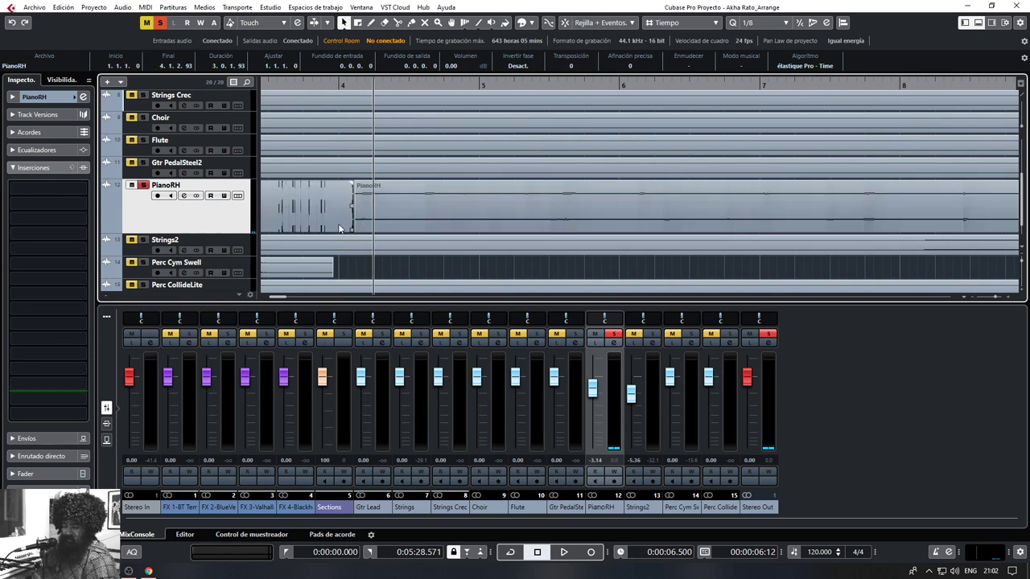
{"action": "key", "text": "Delete"}
{"action": "left_click_drag", "start_coordinate": [356, 185], "coordinate": [358, 185]}
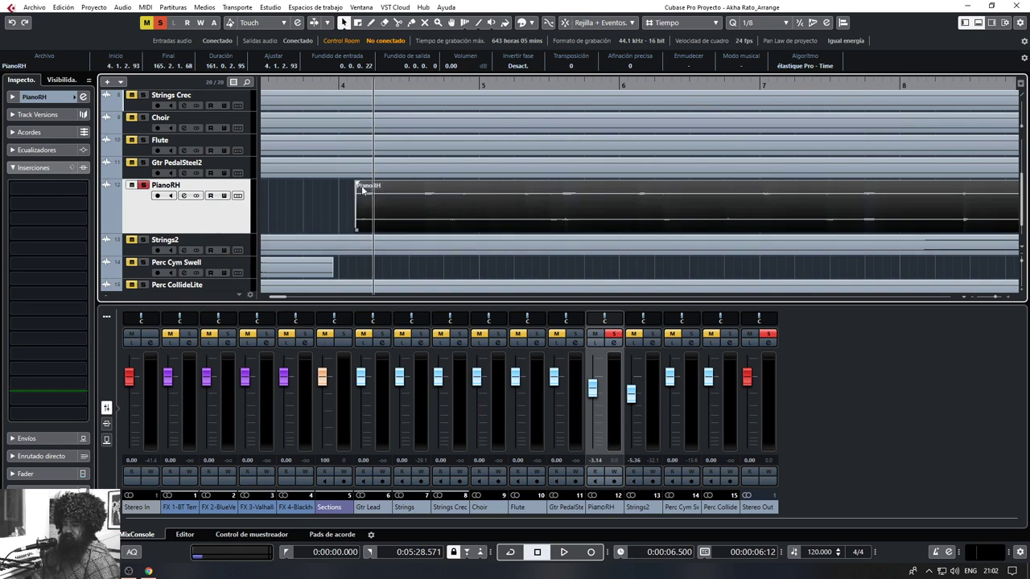
Cut the loud block around bar 10 out of PianoRH, from 9.4.2.61 to 10.1.1.70, and add 0.0.0.9 fades at both cut edges
{"action": "scroll", "coordinate": [363, 190], "scroll_direction": "down", "scroll_amount": 3}
{"action": "left_click_drag", "start_coordinate": [660, 204], "coordinate": [534, 206]}
{"action": "scroll", "coordinate": [534, 206], "scroll_direction": "up", "scroll_amount": 4}
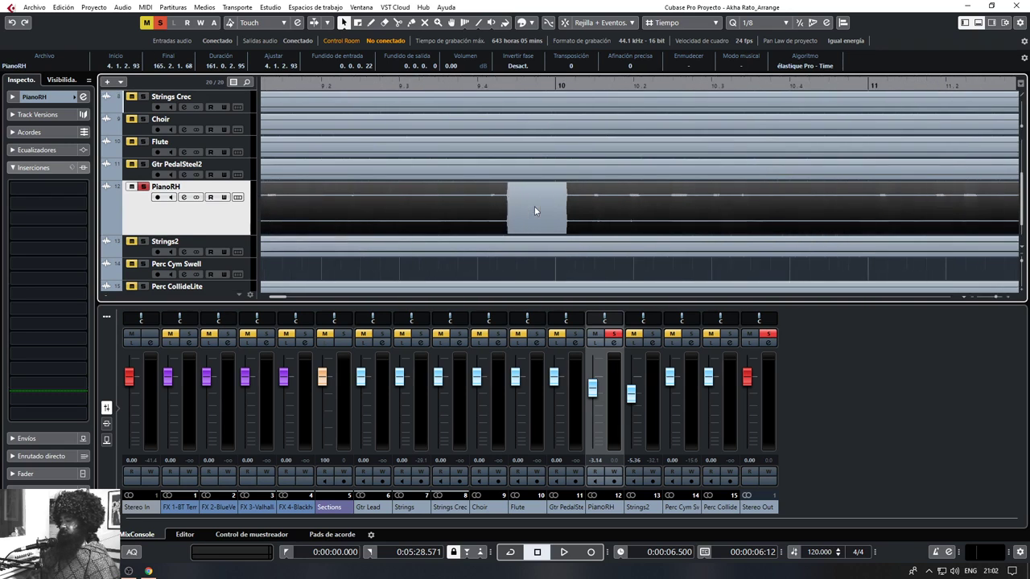
{"action": "scroll", "coordinate": [498, 207], "scroll_direction": "up", "scroll_amount": 2}
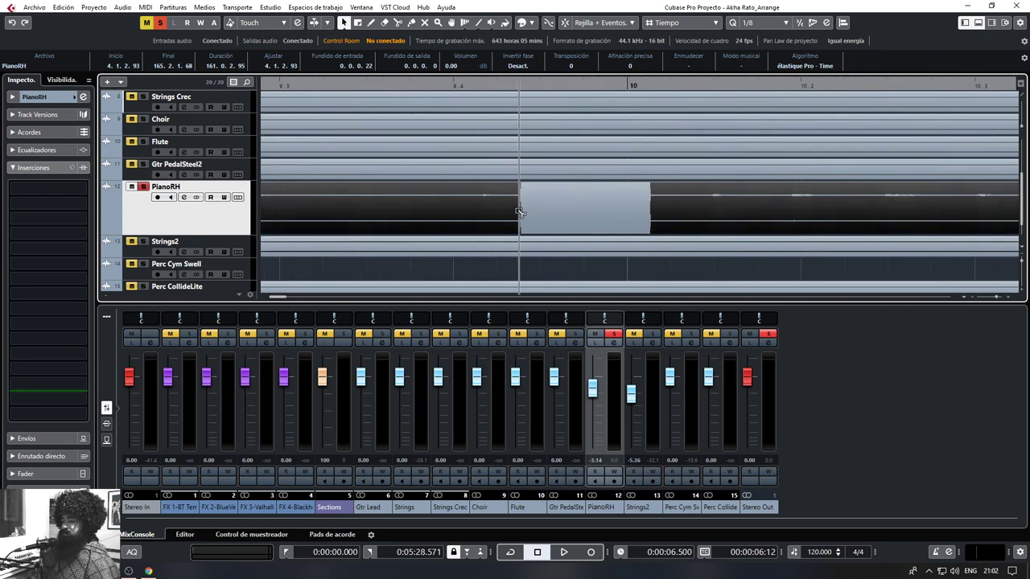
{"action": "left_click", "coordinate": [520, 212], "text": "alt"}
{"action": "left_click", "coordinate": [654, 218], "text": "alt"}
{"action": "left_click", "coordinate": [597, 218]}
{"action": "key", "text": "Delete"}
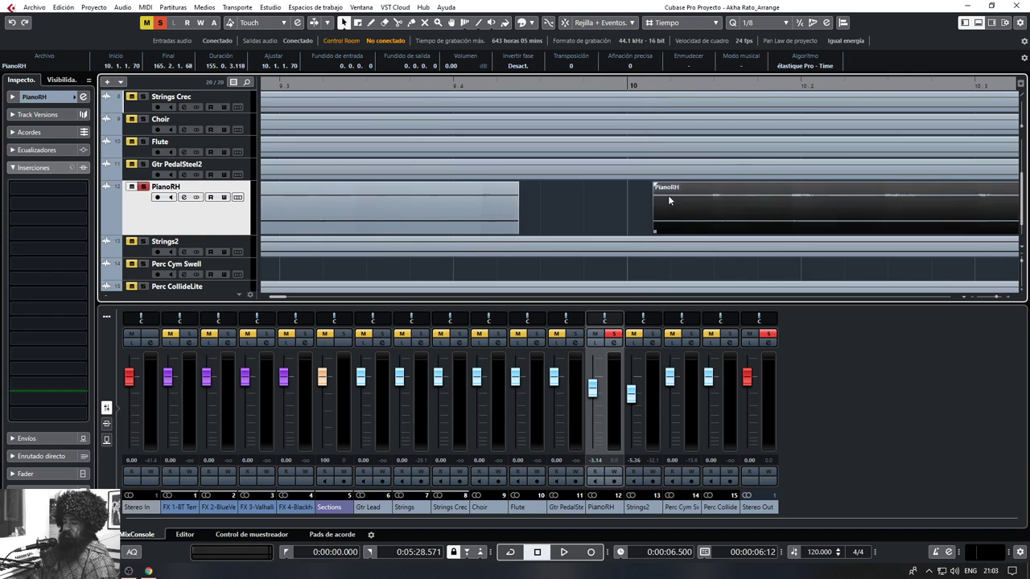
{"action": "left_click", "coordinate": [488, 193]}
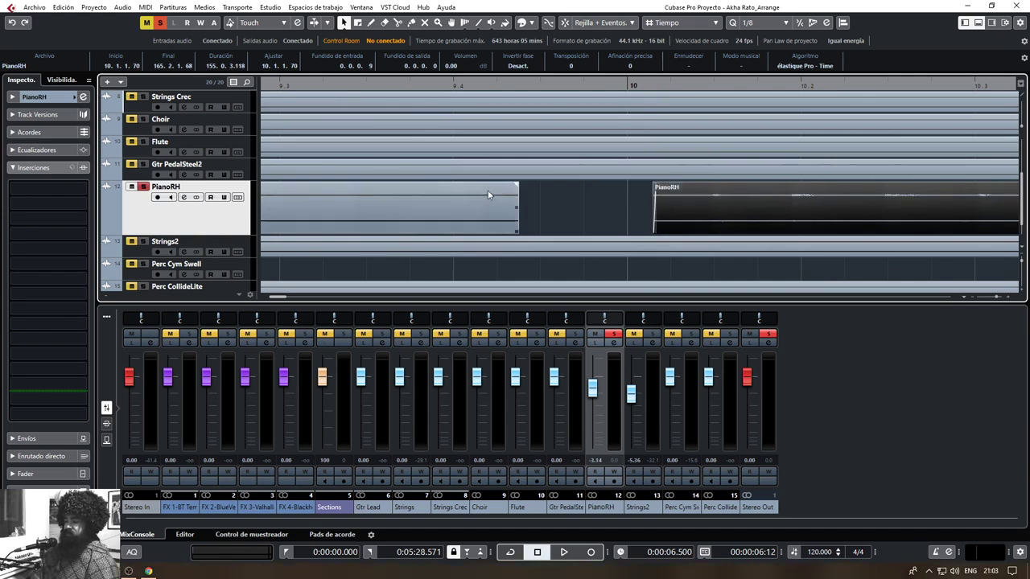
{"action": "left_click_drag", "start_coordinate": [518, 184], "coordinate": [515, 185]}
Delete the long empty PianoRH event that follows the split at about bar 15
{"action": "scroll", "coordinate": [540, 198], "scroll_direction": "down", "scroll_amount": 10}
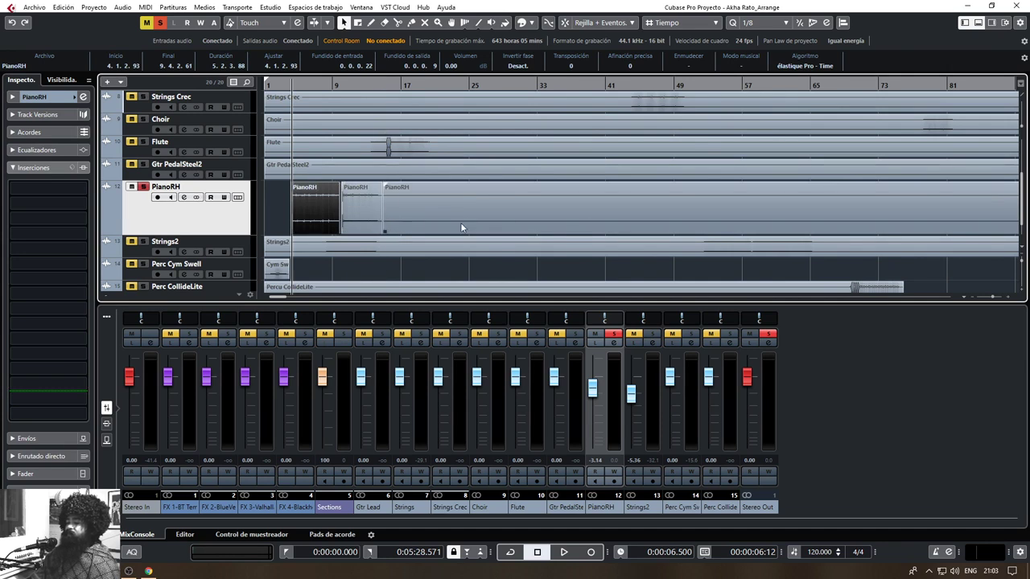
{"action": "scroll", "coordinate": [562, 230], "scroll_direction": "down", "scroll_amount": 3}
{"action": "scroll", "coordinate": [562, 226], "scroll_direction": "down", "scroll_amount": 2}
{"action": "left_click", "coordinate": [571, 223]}
{"action": "key", "text": "Delete"}
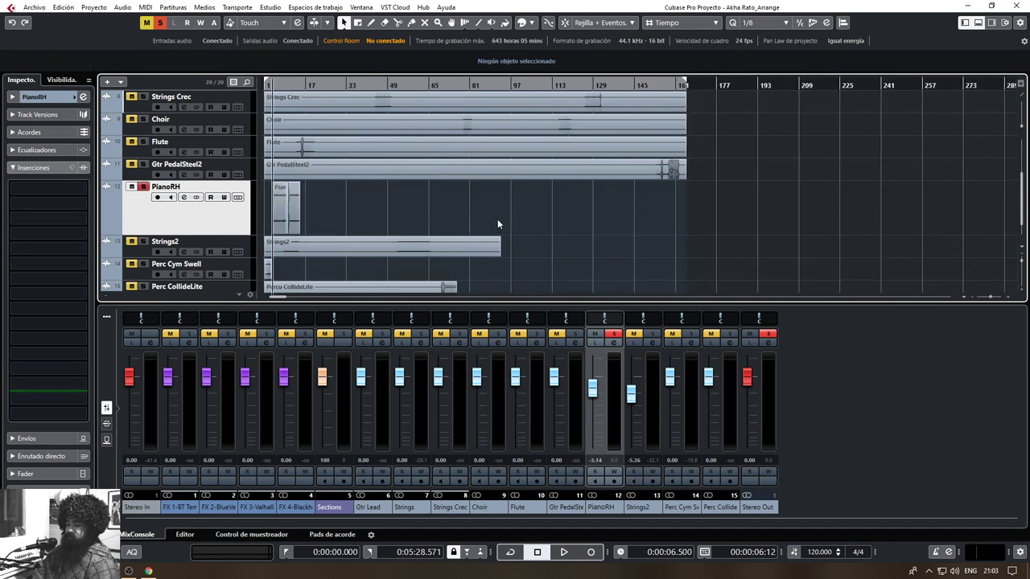
Unsolo the PianoRH track
{"action": "scroll", "coordinate": [364, 231], "scroll_direction": "down", "scroll_amount": 1}
{"action": "scroll", "coordinate": [402, 217], "scroll_direction": "down", "scroll_amount": 1}
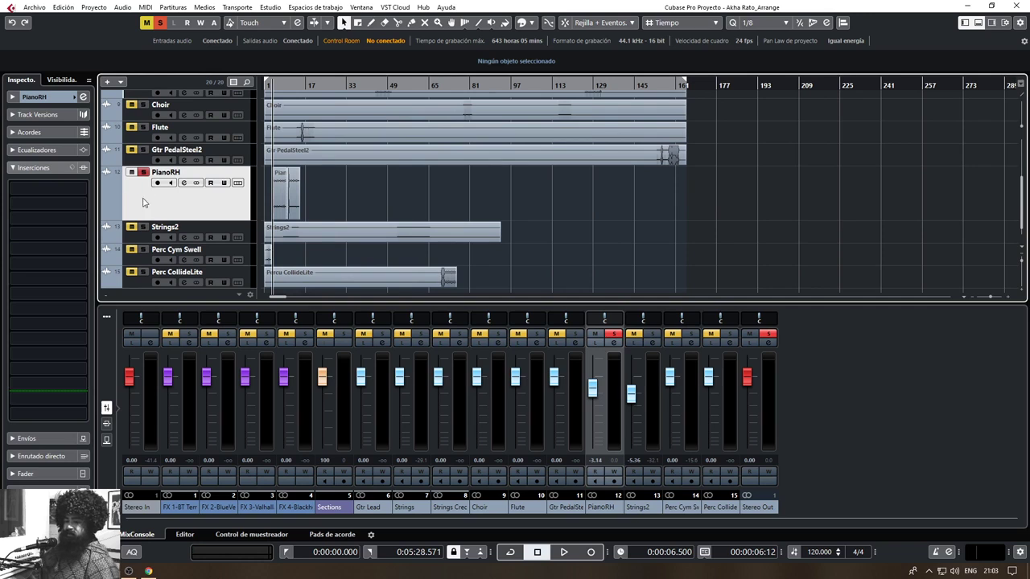
{"action": "key", "text": "s"}
Play the full mix twice from 0:00:06.500 and check the trimmed PianoRH events around bars 4 to 10
{"action": "scroll", "coordinate": [384, 221], "scroll_direction": "up", "scroll_amount": 1}
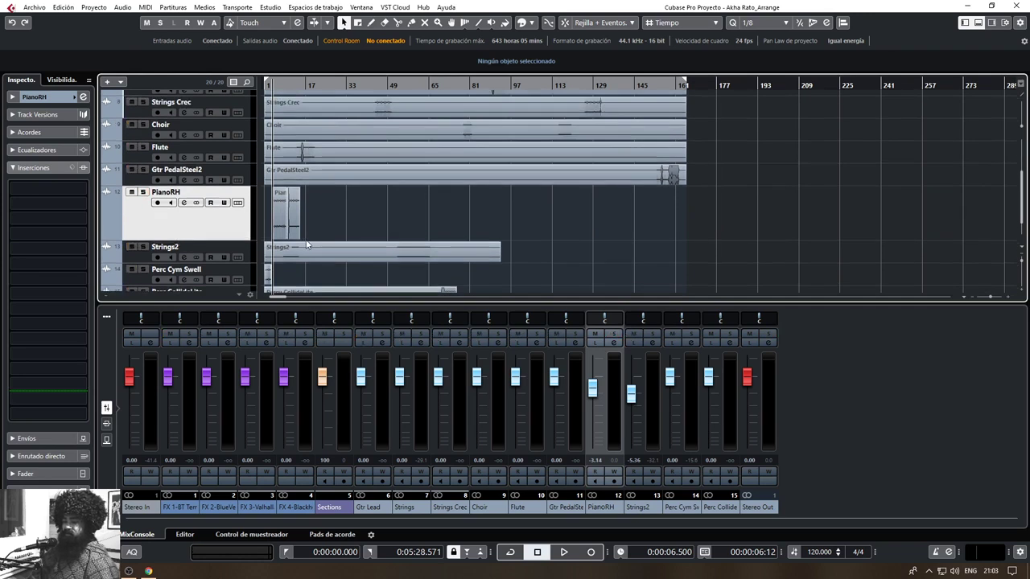
{"action": "scroll", "coordinate": [379, 222], "scroll_direction": "up", "scroll_amount": 3}
{"action": "scroll", "coordinate": [334, 198], "scroll_direction": "up", "scroll_amount": 3}
{"action": "key", "text": "space"}
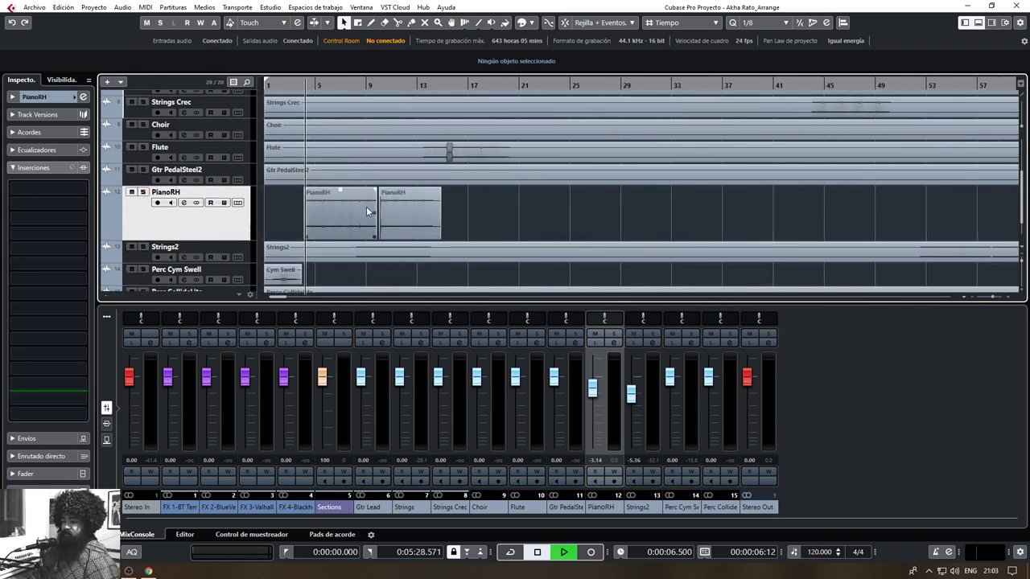
{"action": "scroll", "coordinate": [299, 206], "scroll_direction": "up", "scroll_amount": 2}
{"action": "scroll", "coordinate": [299, 206], "scroll_direction": "up", "scroll_amount": 2}
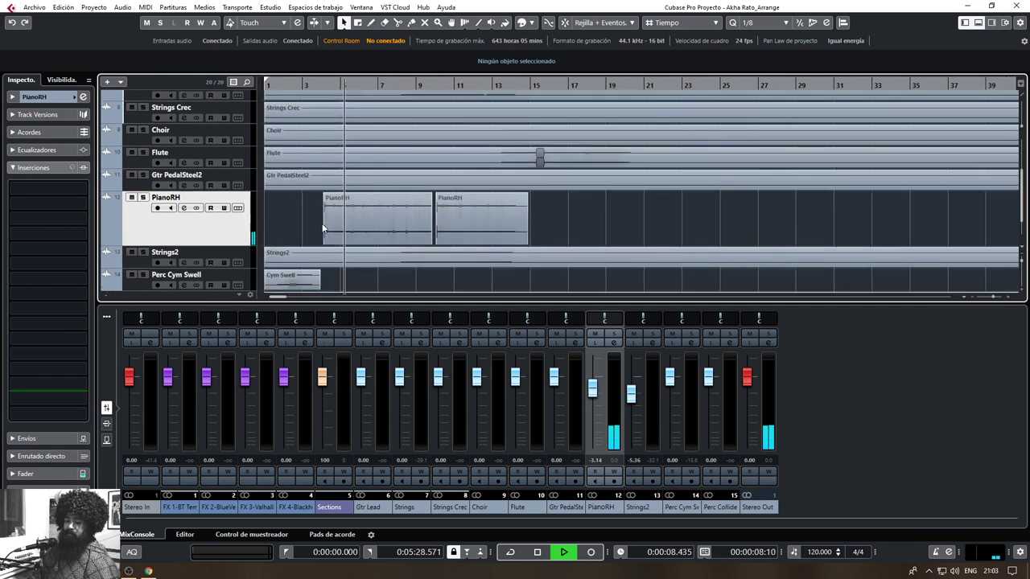
{"action": "scroll", "coordinate": [311, 225], "scroll_direction": "up", "scroll_amount": 2}
{"action": "scroll", "coordinate": [326, 235], "scroll_direction": "up", "scroll_amount": 1}
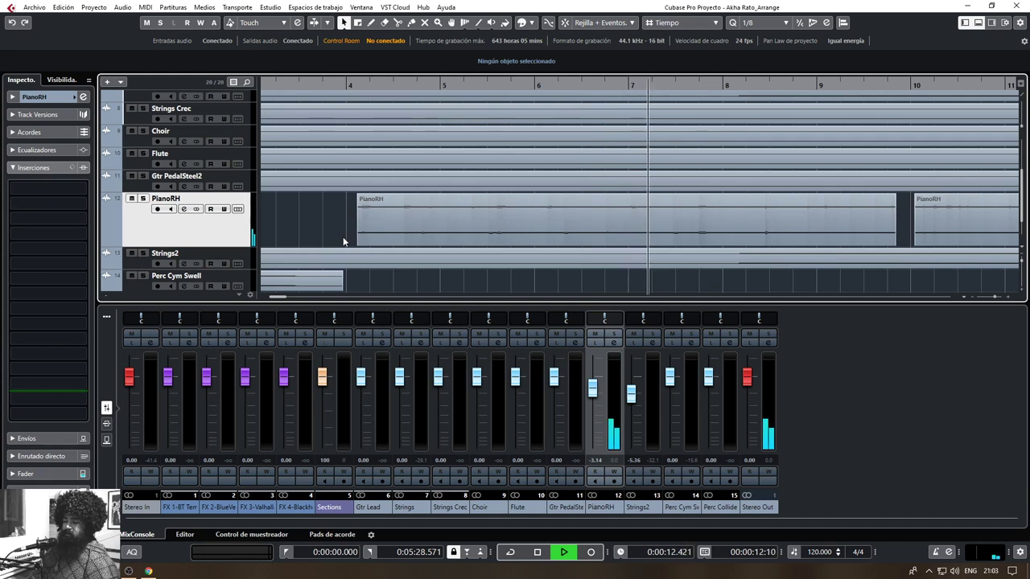
{"action": "key", "text": "space"}
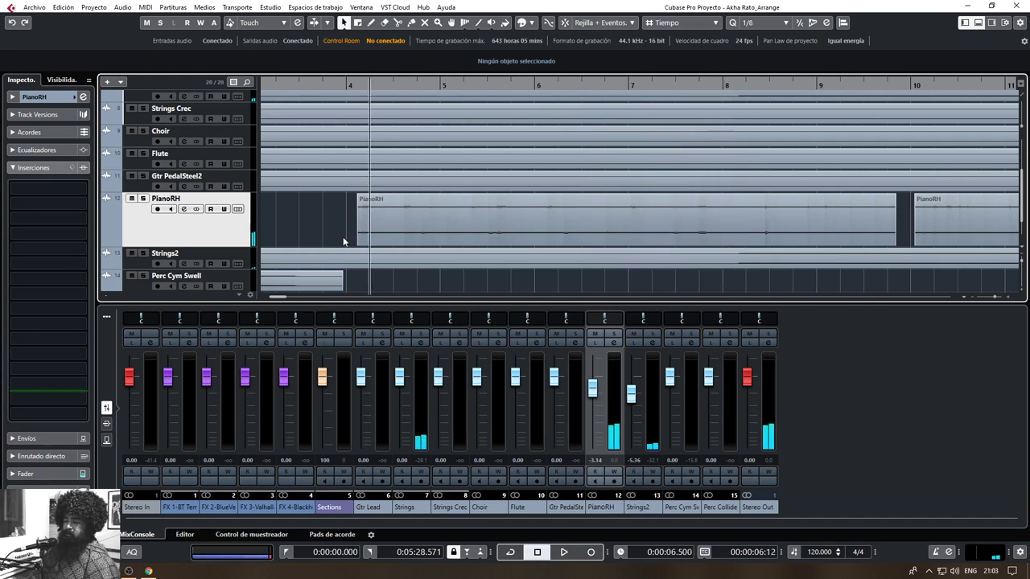
{"action": "key", "text": "space"}
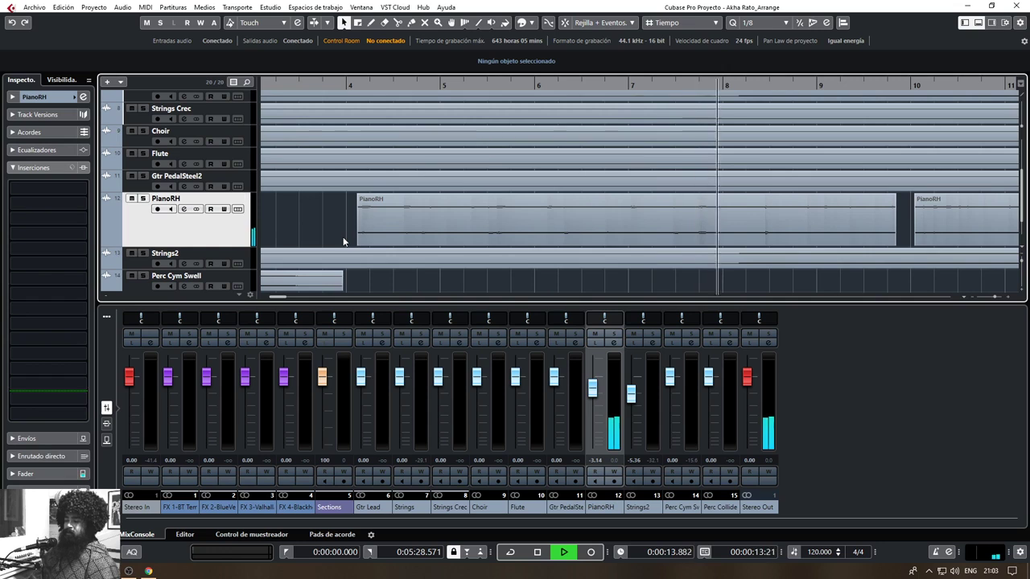
Hide the mixer beneath the arrangement and play the mix again from 0:00:06.500 to judge the song's tempo
{"action": "key", "text": "space"}
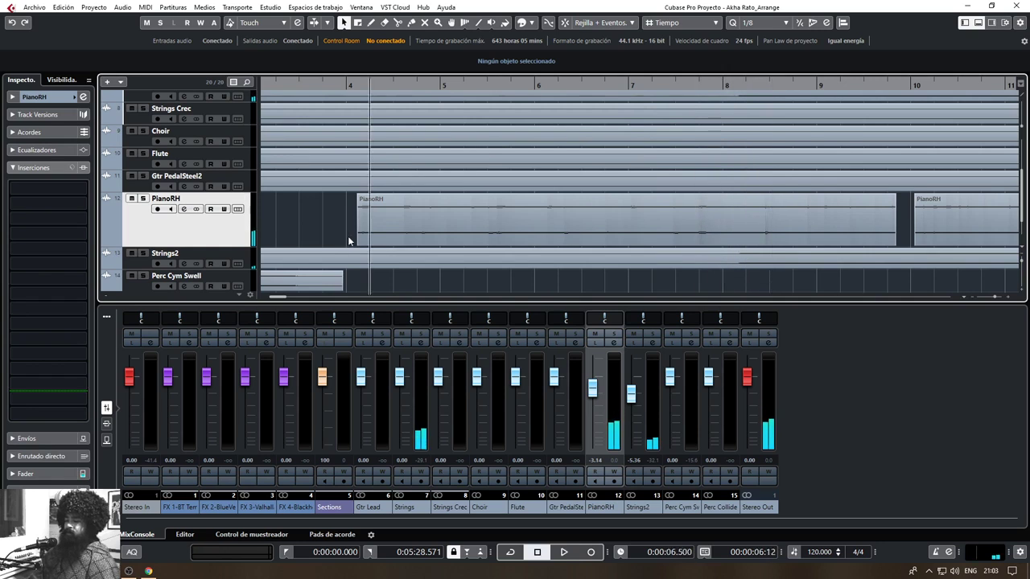
{"action": "key", "text": "alt+F3"}
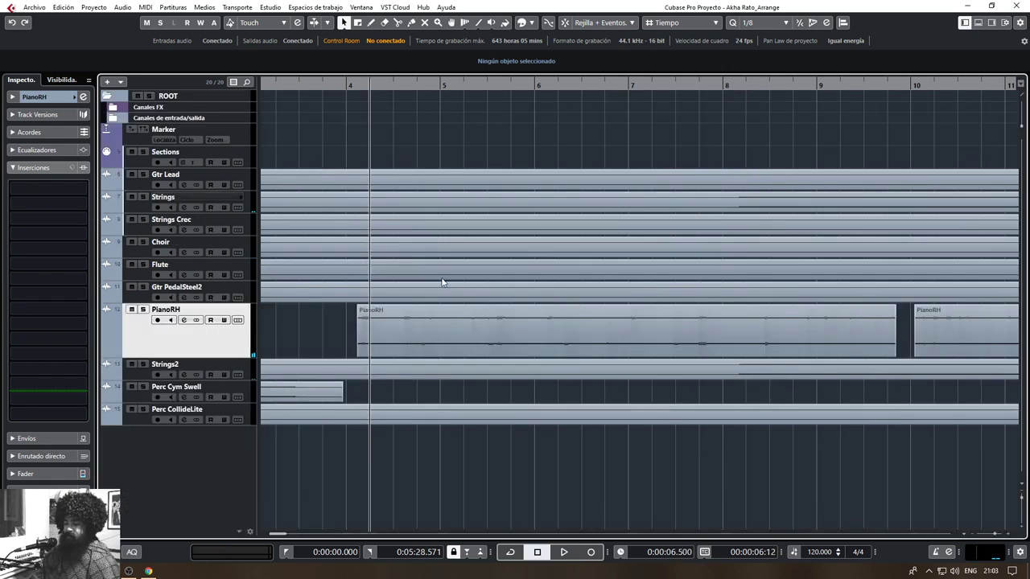
{"action": "scroll", "coordinate": [564, 377], "scroll_direction": "right", "scroll_amount": 3}
{"action": "key", "text": "space"}
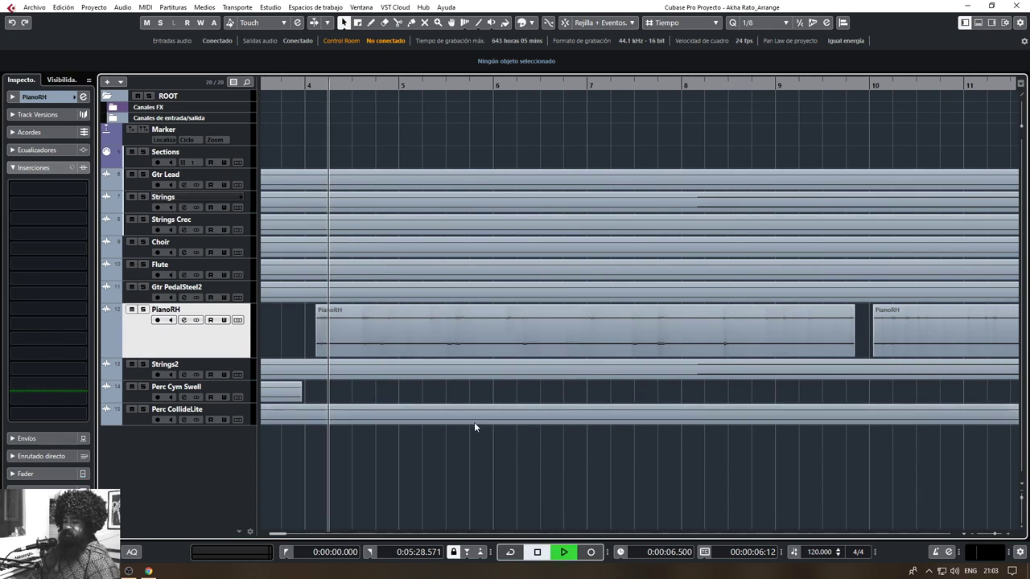
{"action": "right_click", "coordinate": [455, 458]}
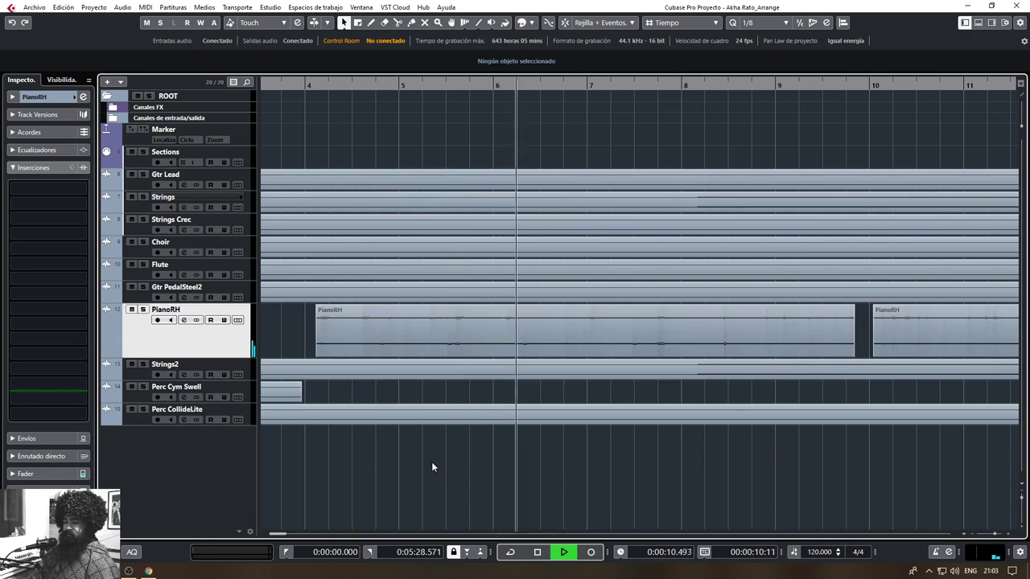
{"action": "key", "text": "space"}
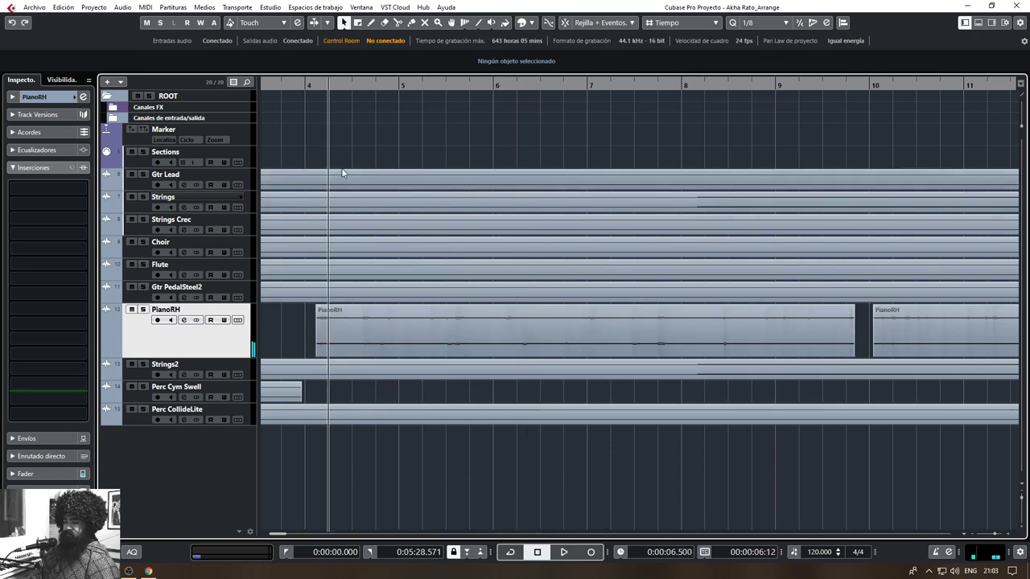
Open the Tempo Calculator and move its window up, clear of the PianoRH track
{"action": "left_click", "coordinate": [88, 8]}
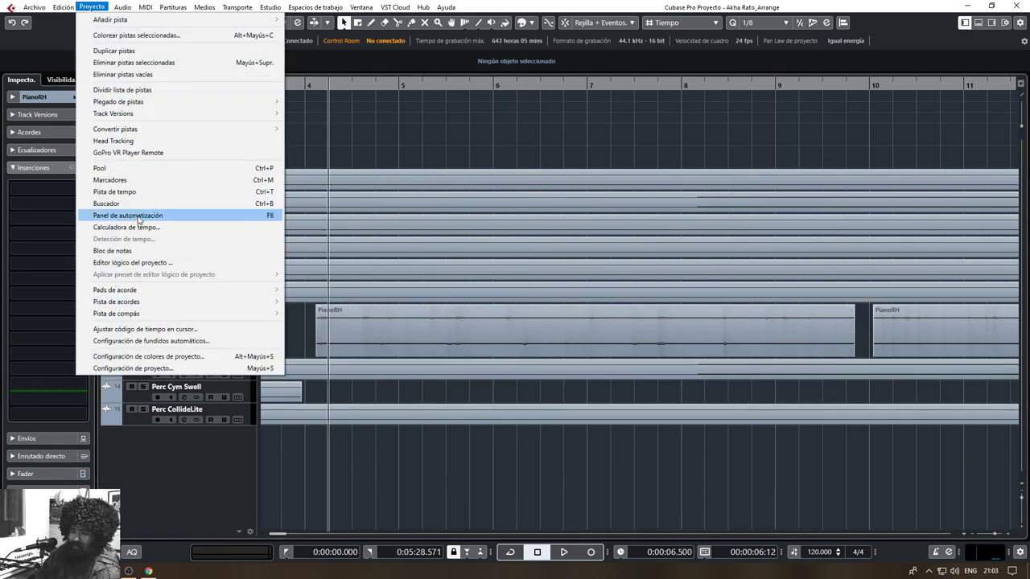
{"action": "left_click", "coordinate": [184, 229]}
{"action": "left_click_drag", "start_coordinate": [514, 241], "coordinate": [576, 156]}
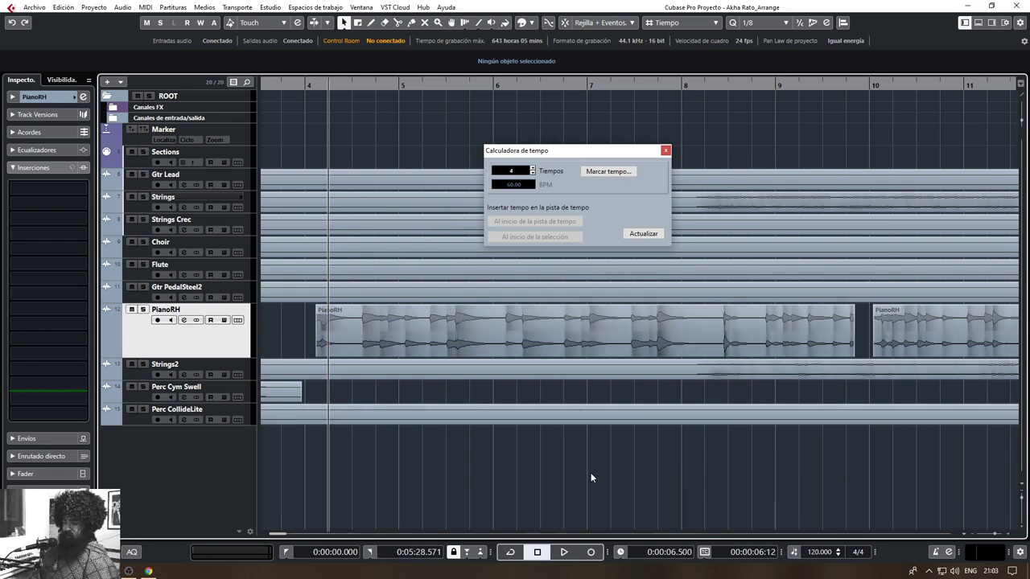
Play the mix from about bar 4 and check the opening of the first PianoRH event
{"action": "scroll", "coordinate": [591, 473], "scroll_direction": "down", "scroll_amount": 3}
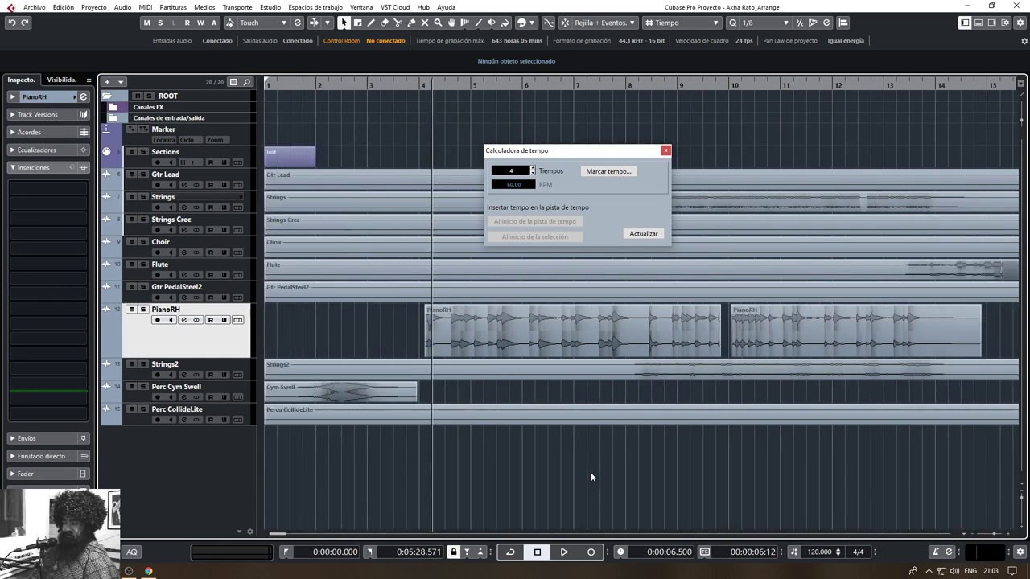
{"action": "scroll", "coordinate": [590, 478], "scroll_direction": "up", "scroll_amount": 3}
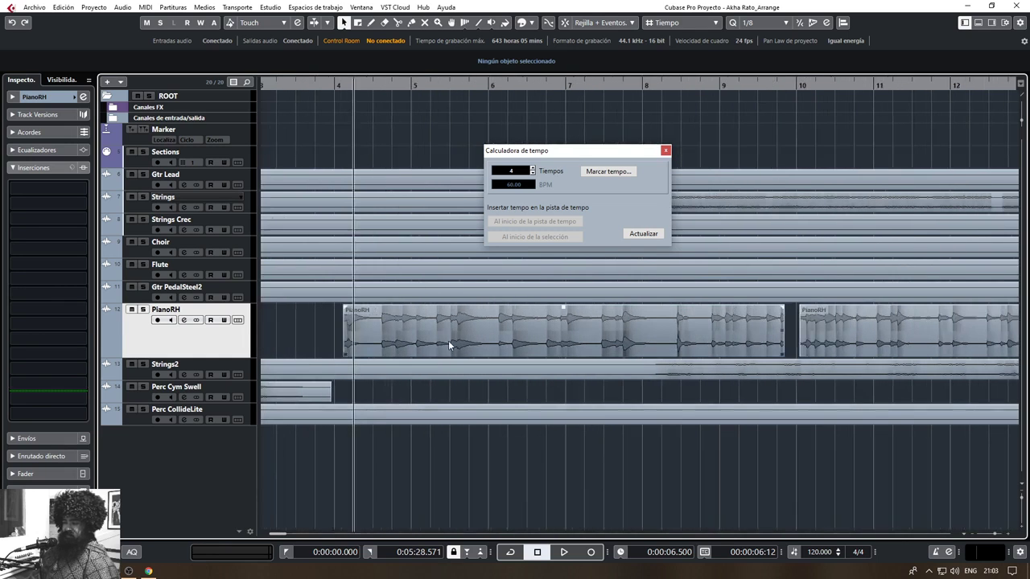
{"action": "scroll", "coordinate": [427, 337], "scroll_direction": "up", "scroll_amount": 2}
{"action": "key", "text": "space"}
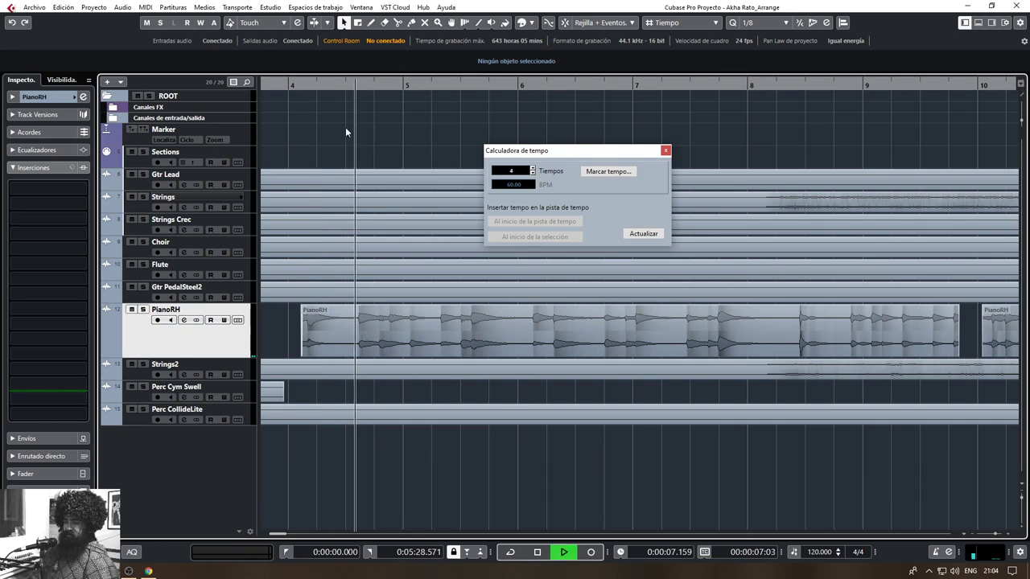
{"action": "left_click", "coordinate": [289, 88]}
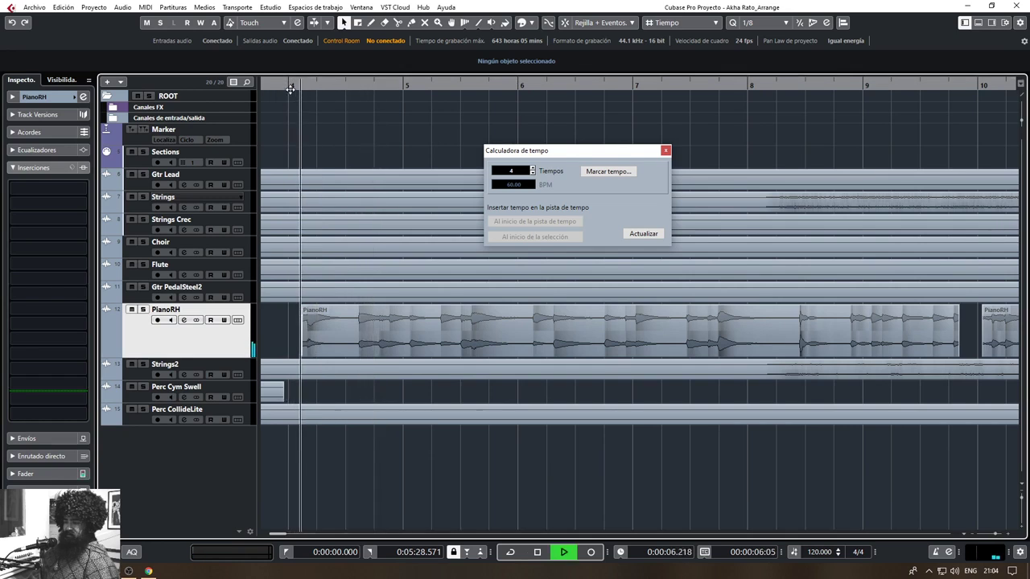
{"action": "key", "text": "space"}
{"action": "key", "text": "space"}
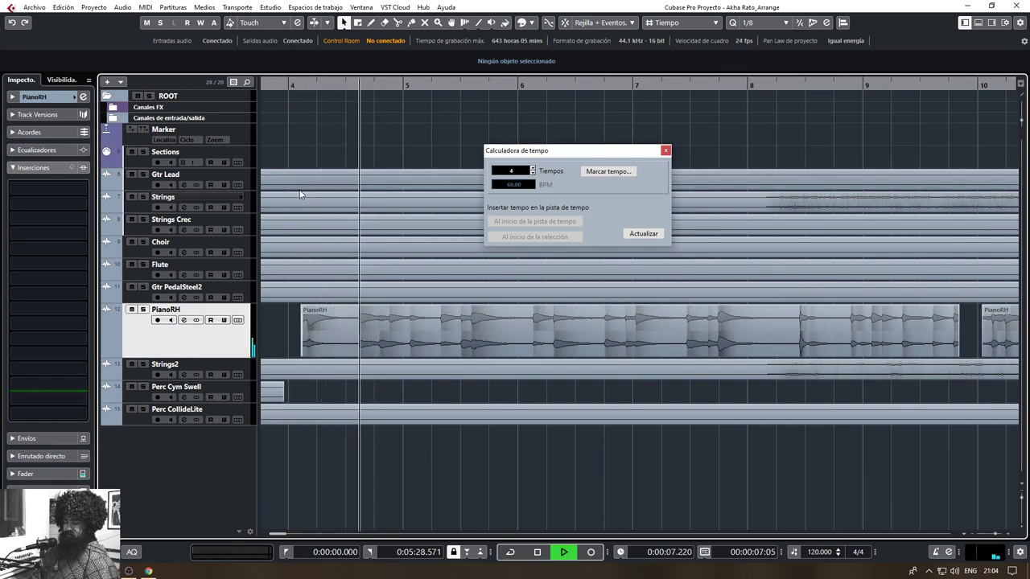
Shorten the first PianoRH event's fade-in to 0.0.0.1 and trim its start to 4.1.3.65
{"action": "scroll", "coordinate": [301, 341], "scroll_direction": "up", "scroll_amount": 8}
{"action": "key", "text": "space"}
{"action": "left_click", "coordinate": [326, 340]}
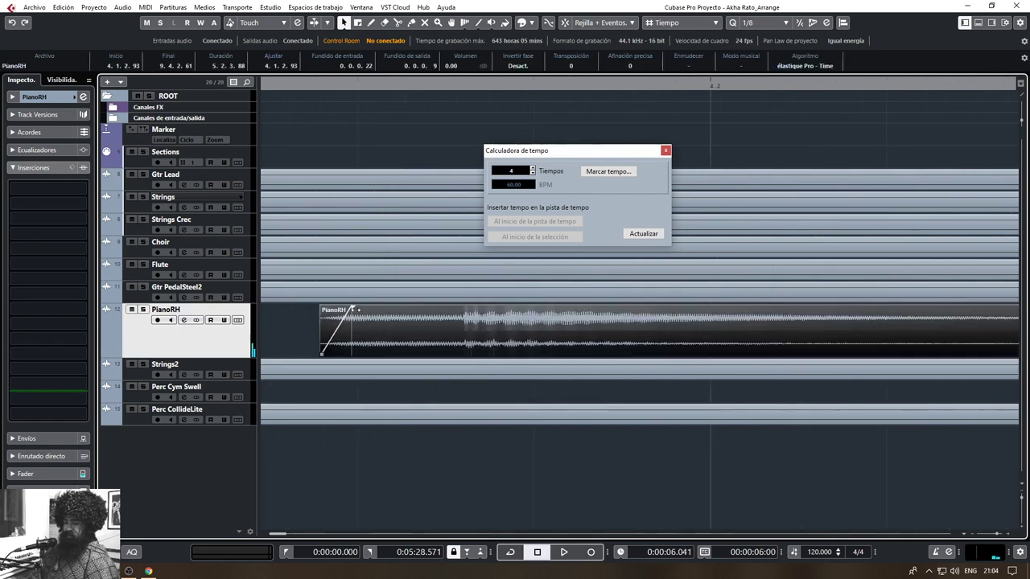
{"action": "left_click_drag", "start_coordinate": [351, 310], "coordinate": [326, 318]}
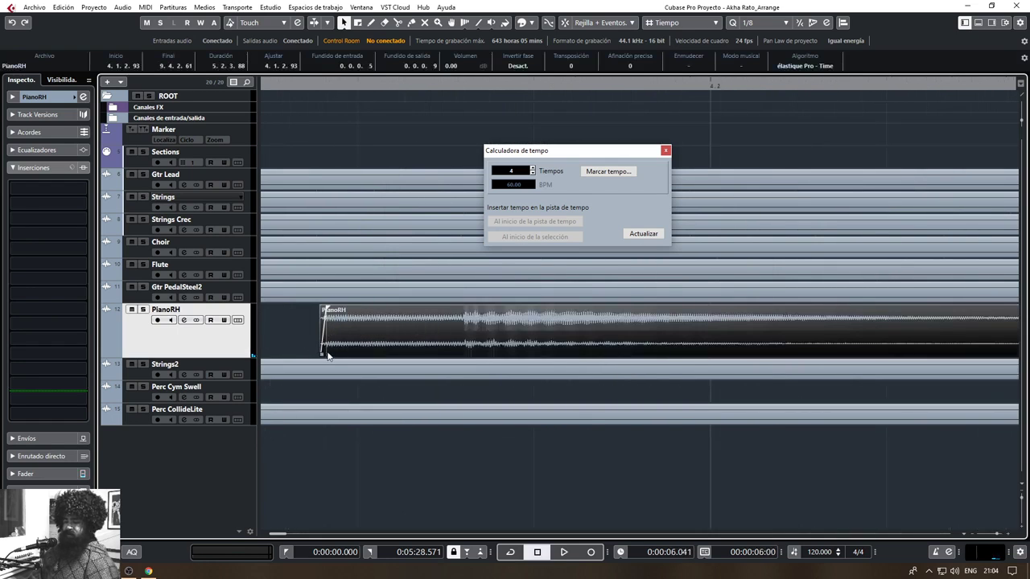
{"action": "left_click_drag", "start_coordinate": [323, 355], "coordinate": [457, 354]}
Enlarge the PianoRH track's height and trim the first event's start to 4.1.3.71, right at the first note's attack
{"action": "scroll", "coordinate": [469, 338], "scroll_direction": "up", "scroll_amount": 4}
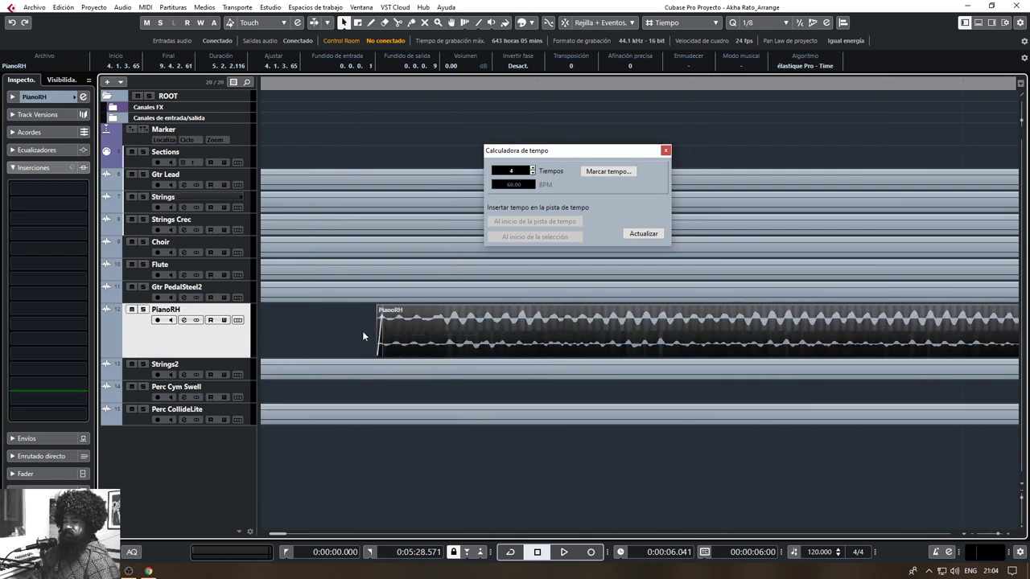
{"action": "left_click_drag", "start_coordinate": [250, 361], "coordinate": [251, 434]}
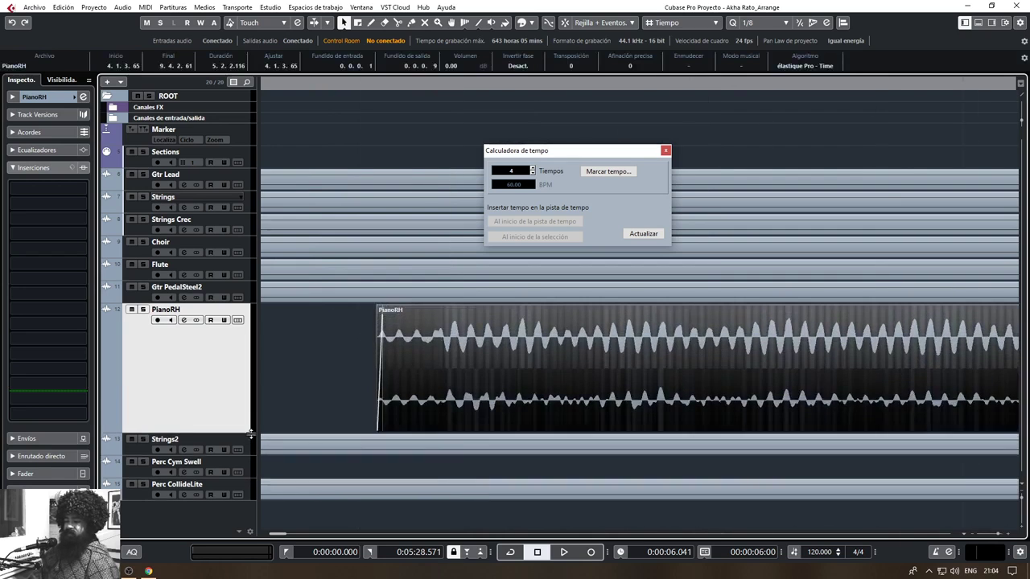
{"action": "scroll", "coordinate": [477, 412], "scroll_direction": "up", "scroll_amount": 4}
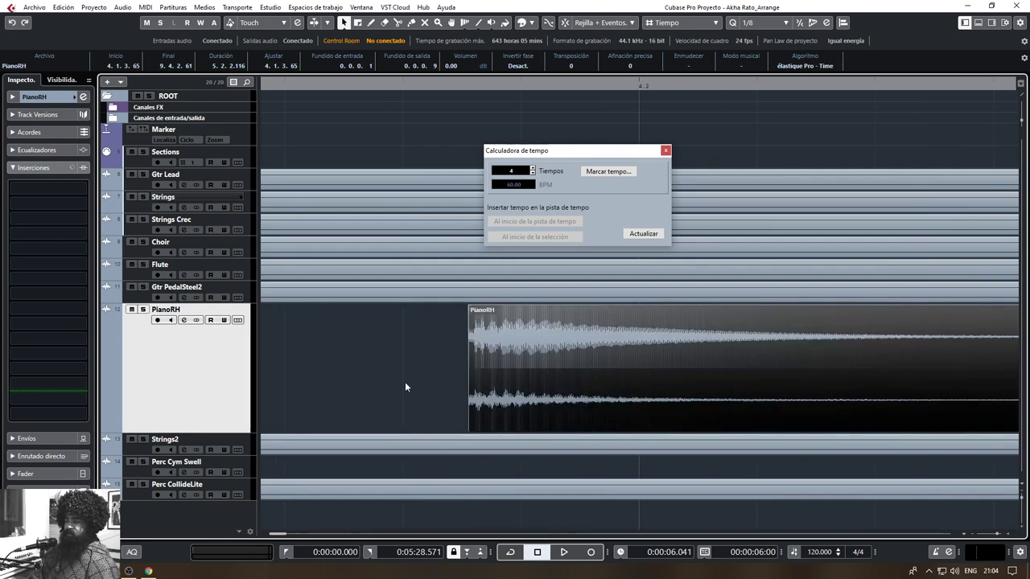
{"action": "scroll", "coordinate": [482, 384], "scroll_direction": "up", "scroll_amount": 3}
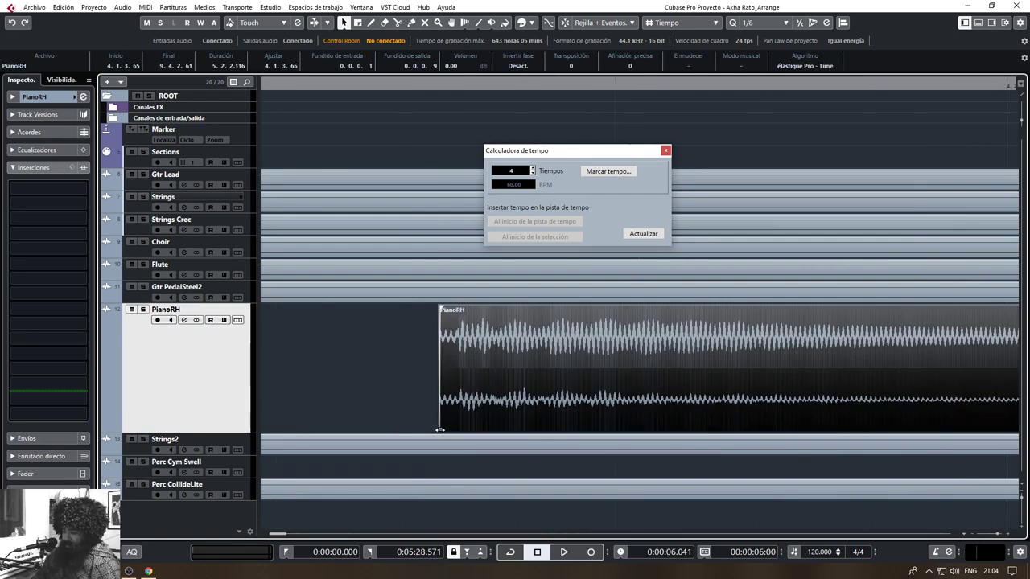
{"action": "left_click_drag", "start_coordinate": [439, 430], "coordinate": [459, 433]}
Play the mix from 0:00:06.041 and check the first PianoRH event from bar 4 to bar 9
{"action": "key", "text": "space"}
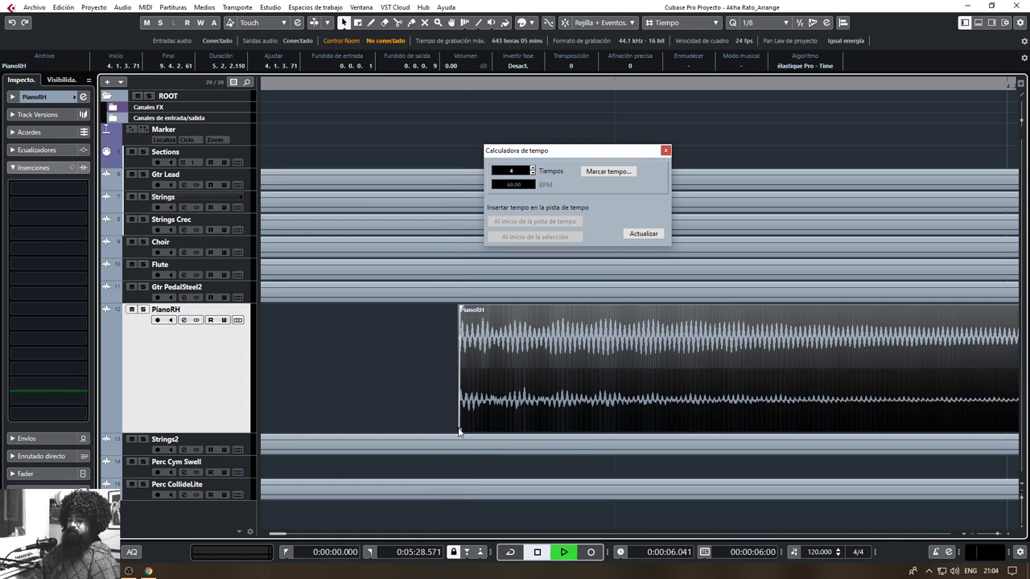
{"action": "key", "text": "space"}
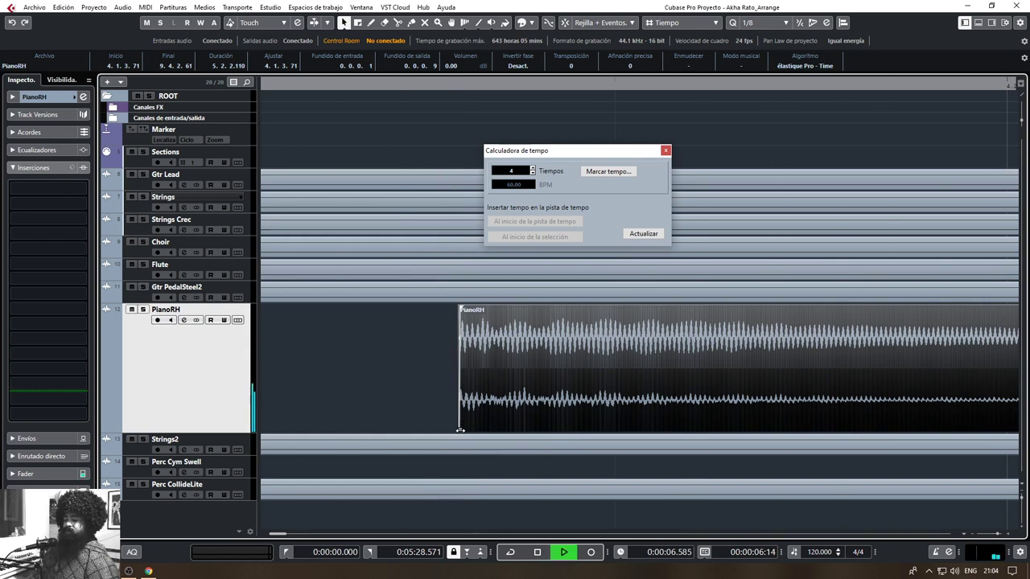
{"action": "scroll", "coordinate": [519, 386], "scroll_direction": "down", "scroll_amount": 5}
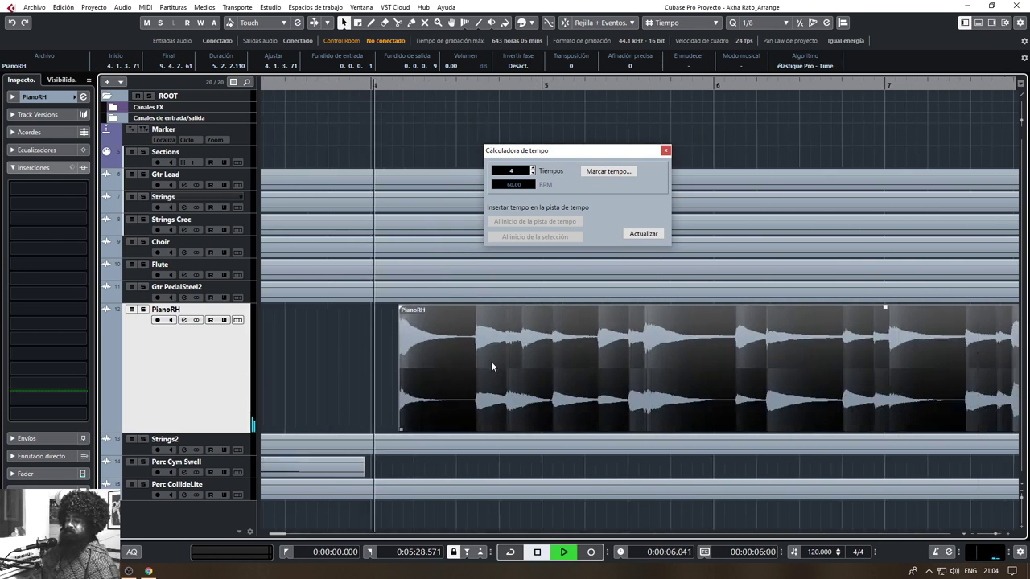
{"action": "left_click_drag", "start_coordinate": [646, 370], "coordinate": [516, 379]}
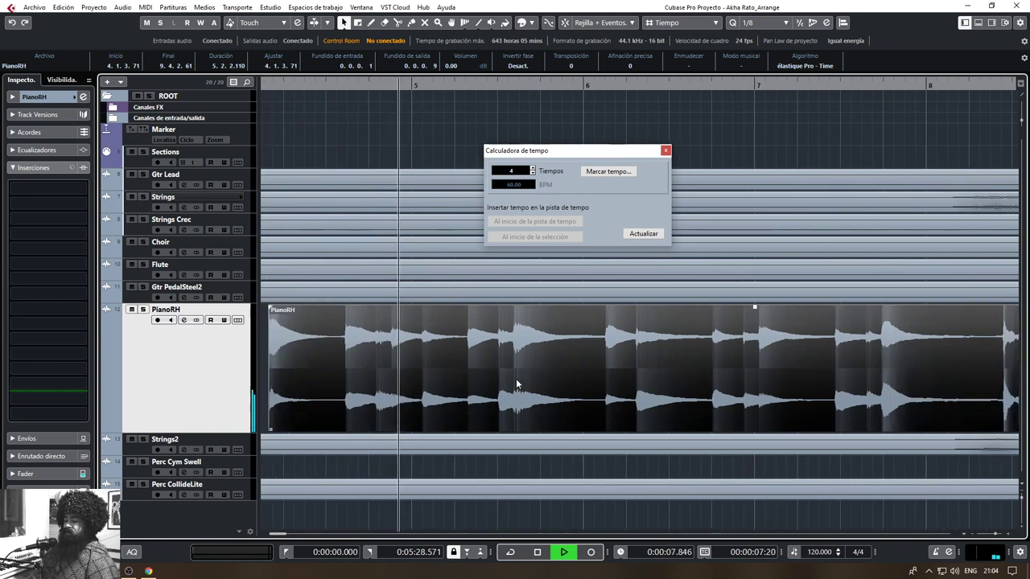
{"action": "left_click_drag", "start_coordinate": [713, 362], "coordinate": [636, 359]}
{"action": "left_click_drag", "start_coordinate": [706, 360], "coordinate": [520, 356]}
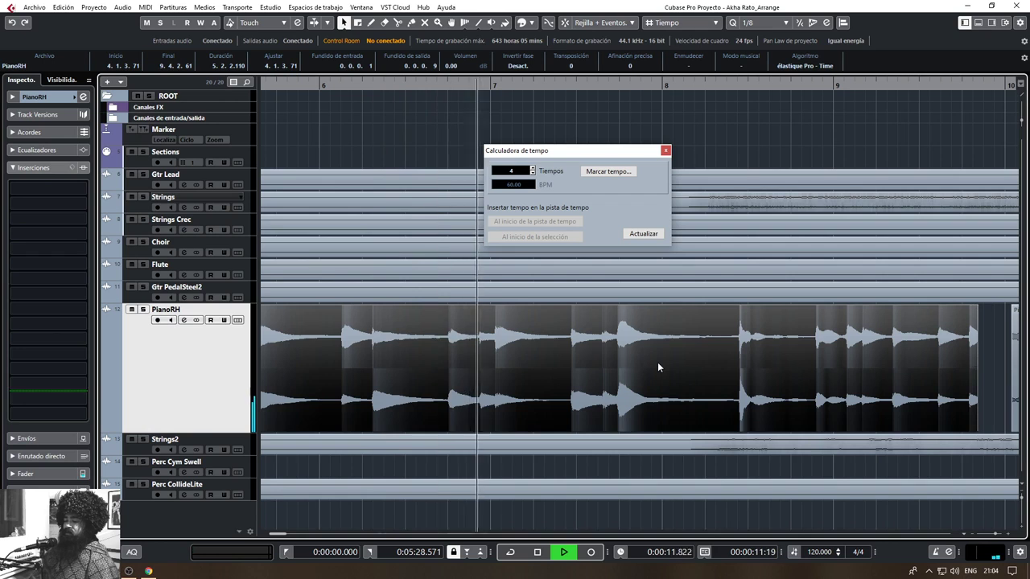
{"action": "left_click_drag", "start_coordinate": [724, 357], "coordinate": [541, 356]}
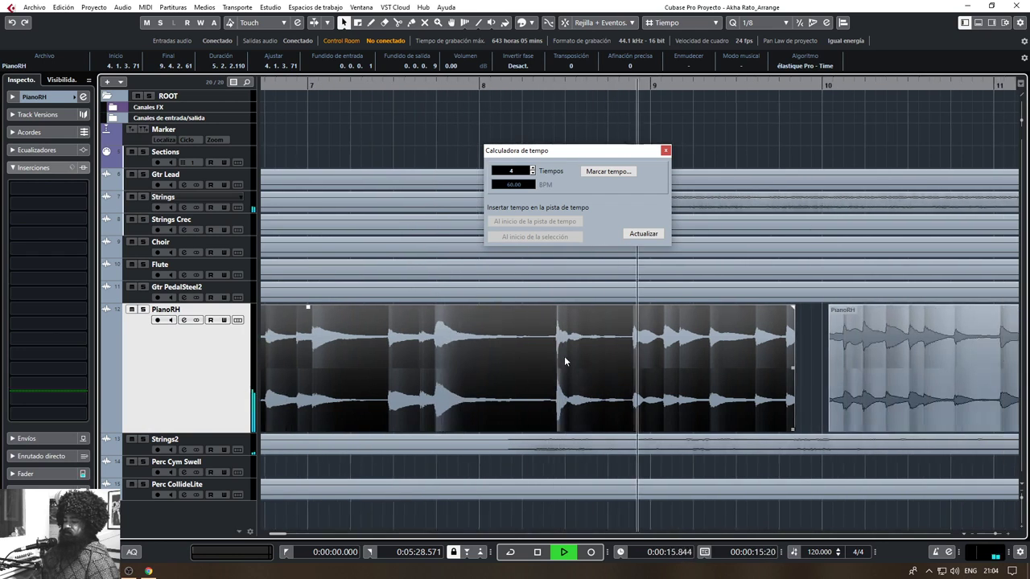
{"action": "key", "text": "space"}
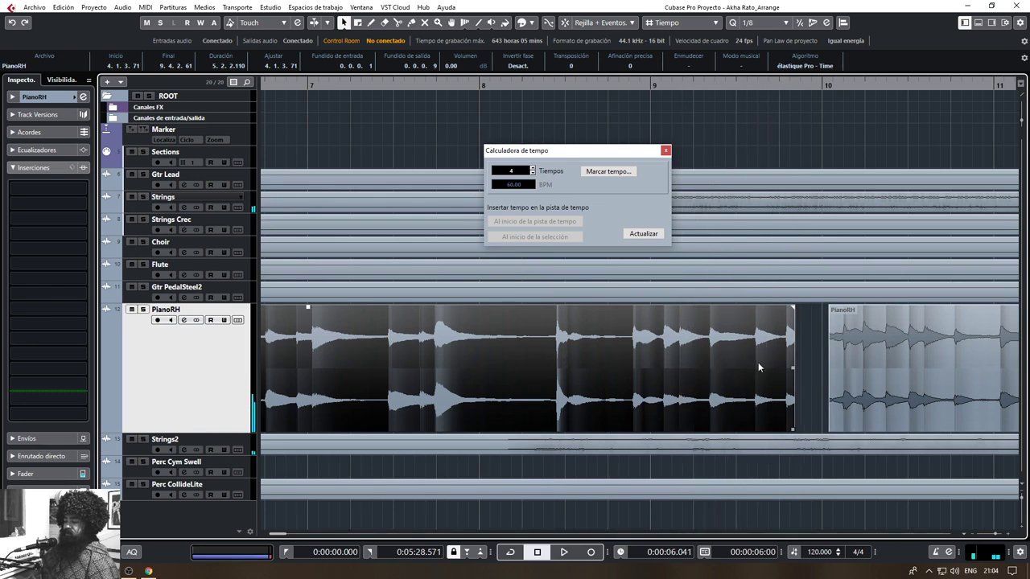
Solo the PianoRH track and play it from 0:00:13.800 to check the notes around bar 8
{"action": "left_click_drag", "start_coordinate": [758, 367], "coordinate": [713, 369]}
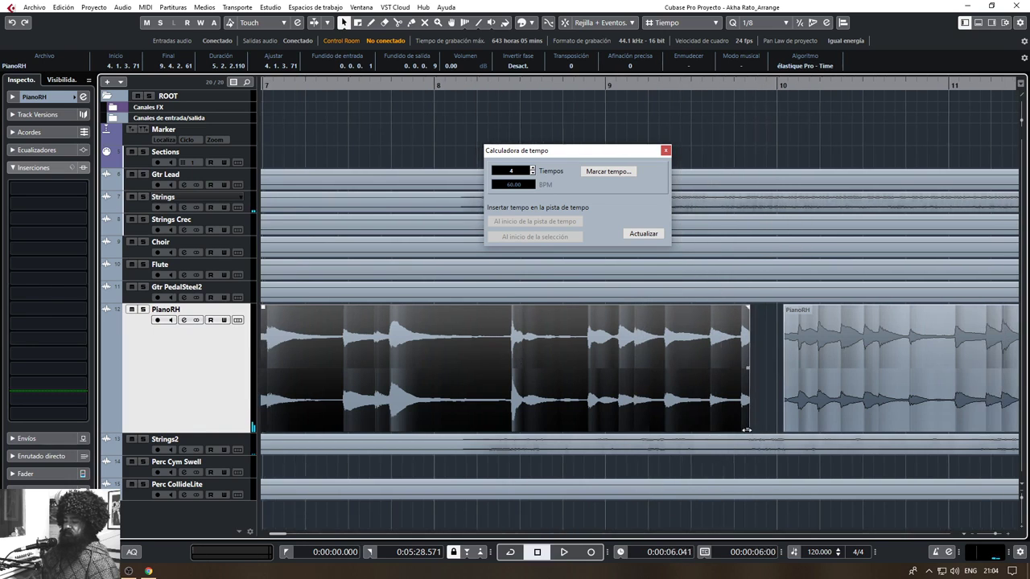
{"action": "left_click_drag", "start_coordinate": [747, 430], "coordinate": [755, 429]}
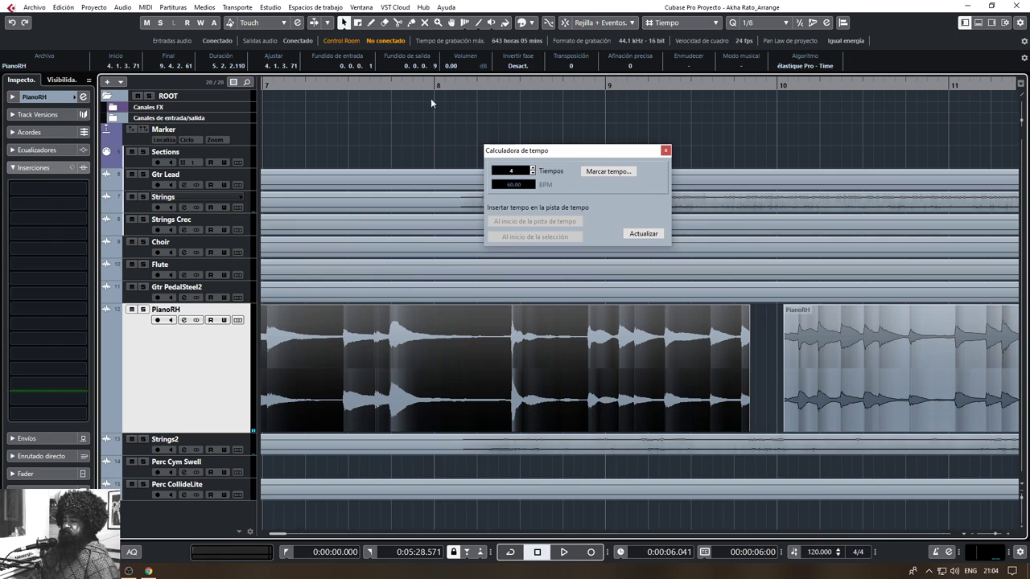
{"action": "key", "text": "space"}
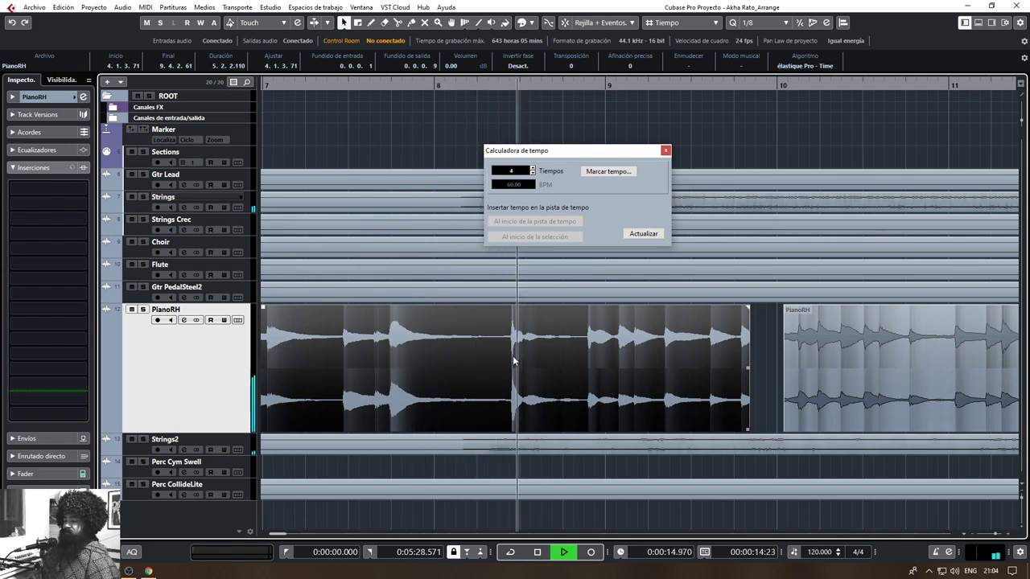
{"action": "key", "text": "space"}
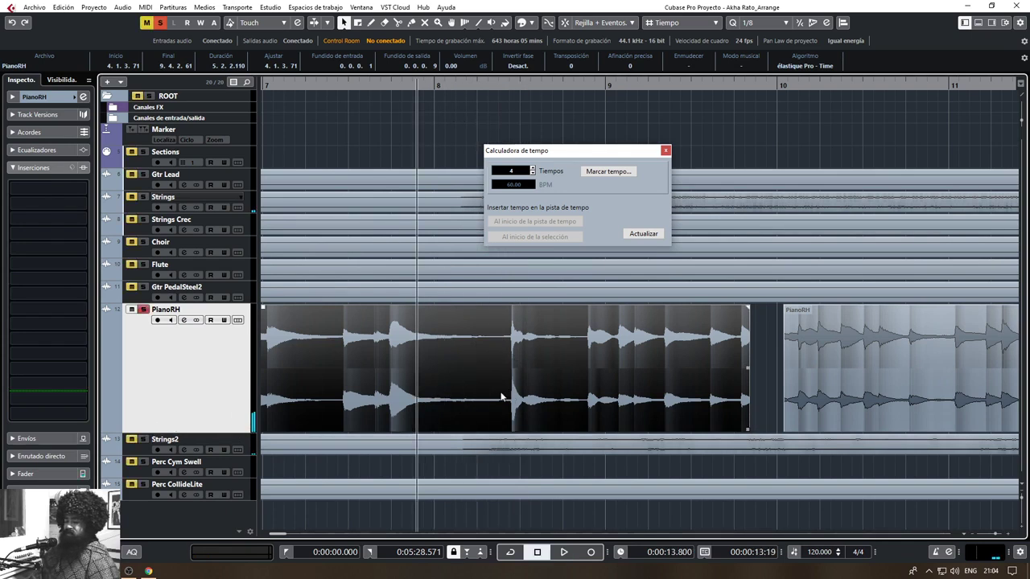
{"action": "left_click", "coordinate": [527, 469]}
{"action": "key", "text": "space"}
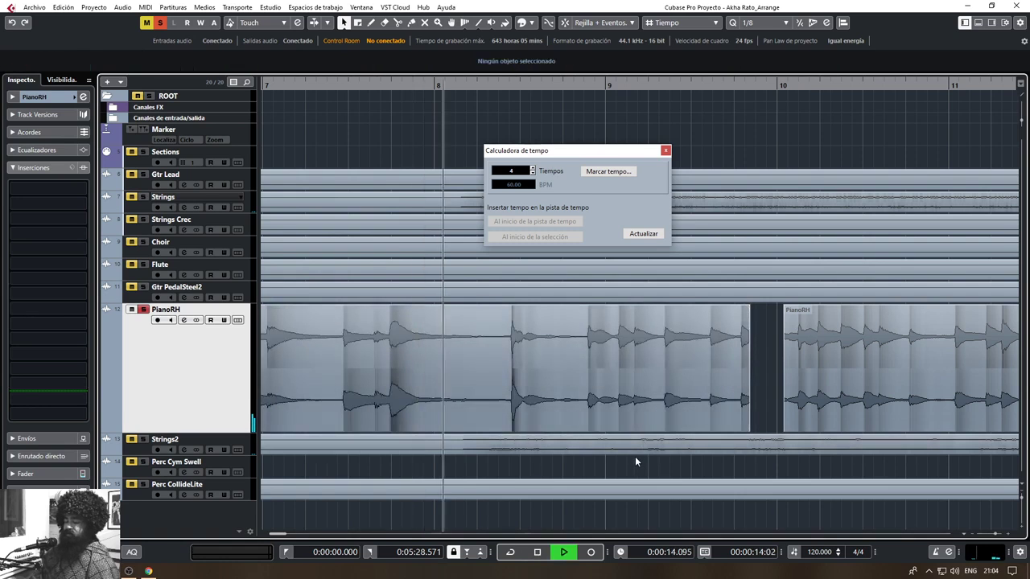
{"action": "key", "text": "space"}
Split the first PianoRH event at 8.2.4.18, just before the note attack, and delete the portion after the split
{"action": "scroll", "coordinate": [507, 389], "scroll_direction": "up", "scroll_amount": 10}
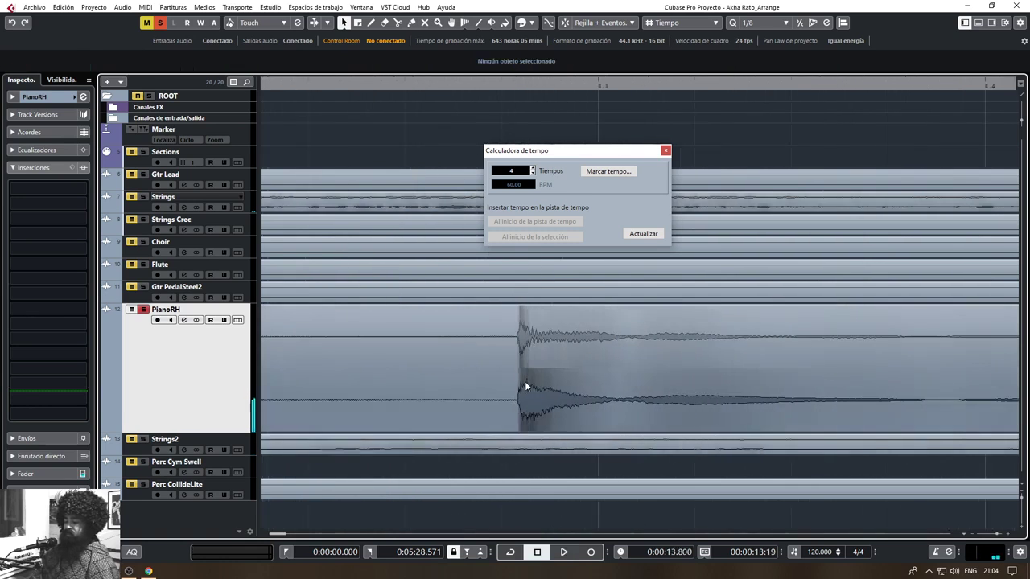
{"action": "scroll", "coordinate": [522, 383], "scroll_direction": "up", "scroll_amount": 5}
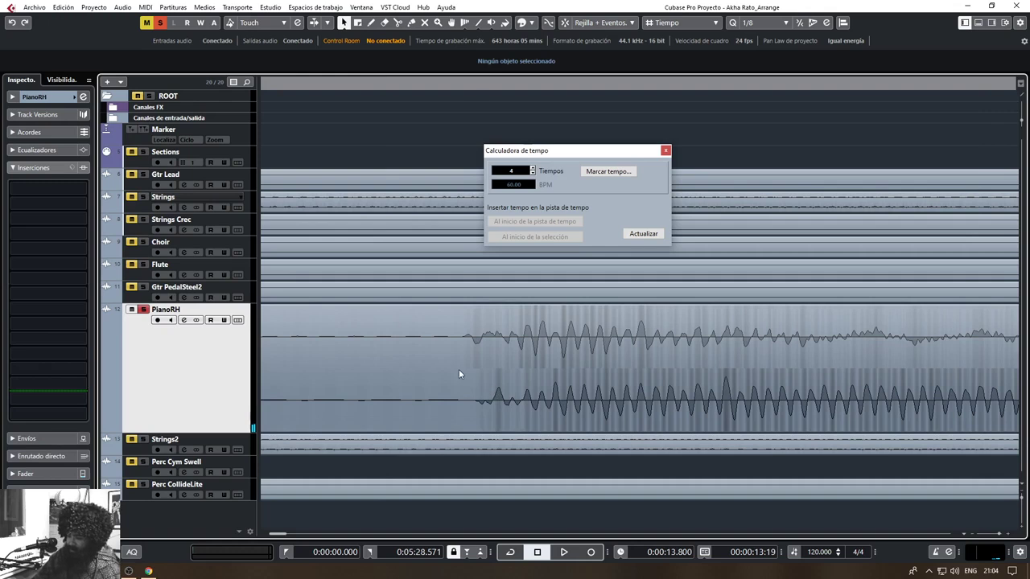
{"action": "left_click", "coordinate": [464, 354], "text": "alt"}
{"action": "left_click", "coordinate": [501, 362]}
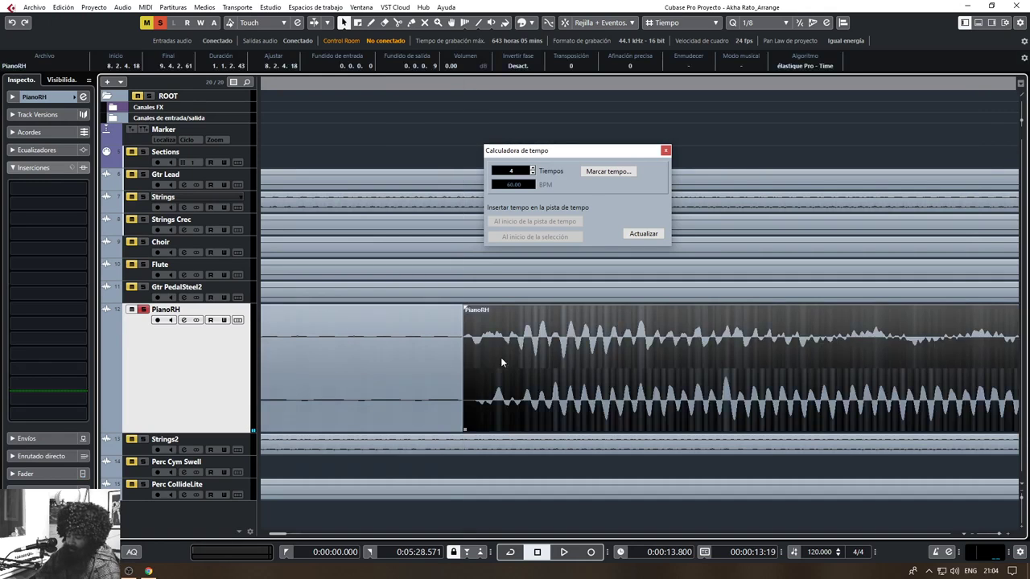
{"action": "key", "text": "Delete"}
Select the first PianoRH event, check its trimmed end around bar 8, and move the tempo calculator aside
{"action": "scroll", "coordinate": [565, 375], "scroll_direction": "down", "scroll_amount": 14}
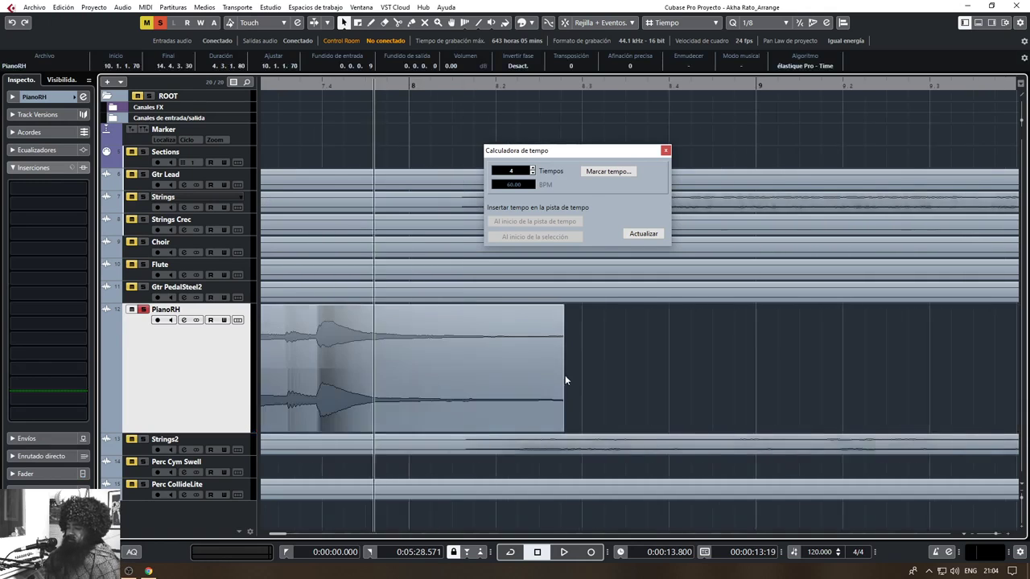
{"action": "left_click", "coordinate": [320, 383]}
{"action": "scroll", "coordinate": [320, 383], "scroll_direction": "up", "scroll_amount": 6}
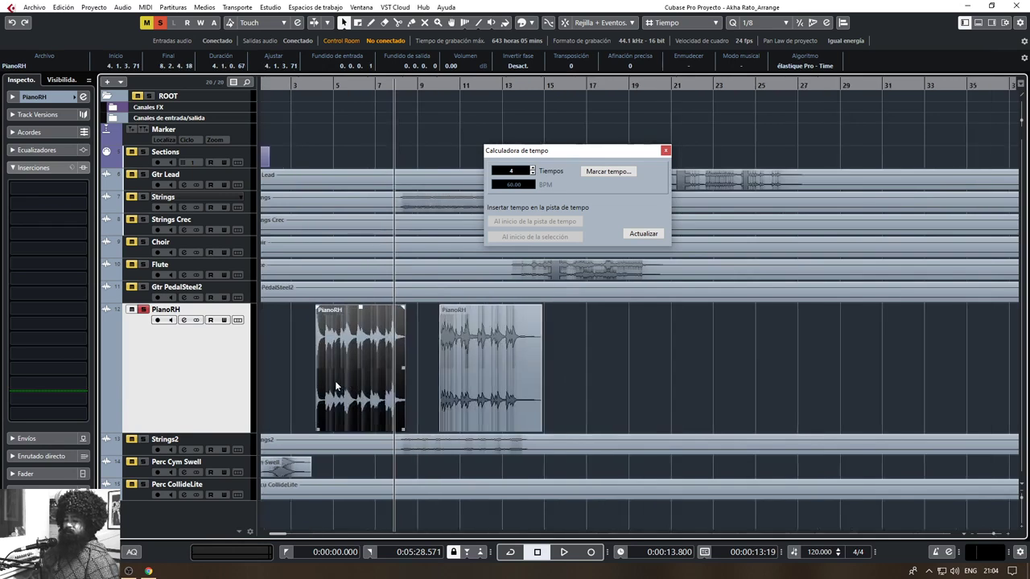
{"action": "scroll", "coordinate": [560, 351], "scroll_direction": "up", "scroll_amount": 10}
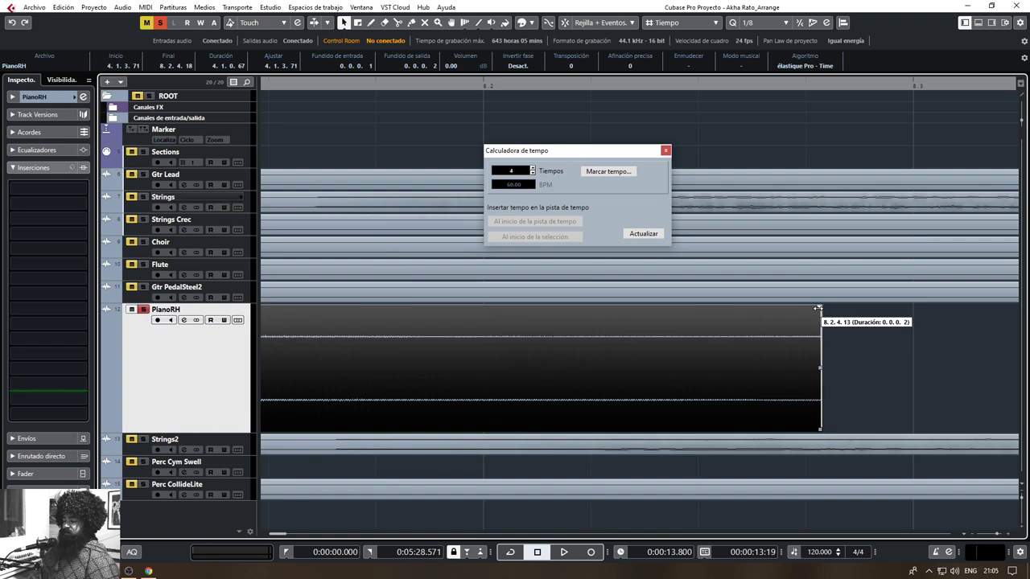
{"action": "scroll", "coordinate": [750, 346], "scroll_direction": "down", "scroll_amount": 9}
{"action": "right_click", "coordinate": [748, 347]}
{"action": "left_click", "coordinate": [427, 386]}
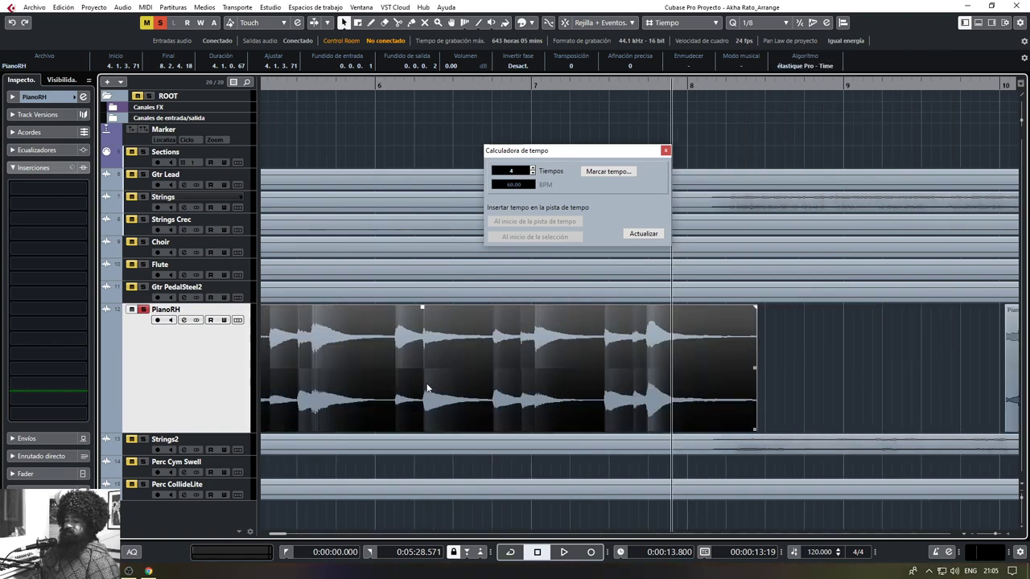
{"action": "scroll", "coordinate": [427, 389], "scroll_direction": "down", "scroll_amount": 6}
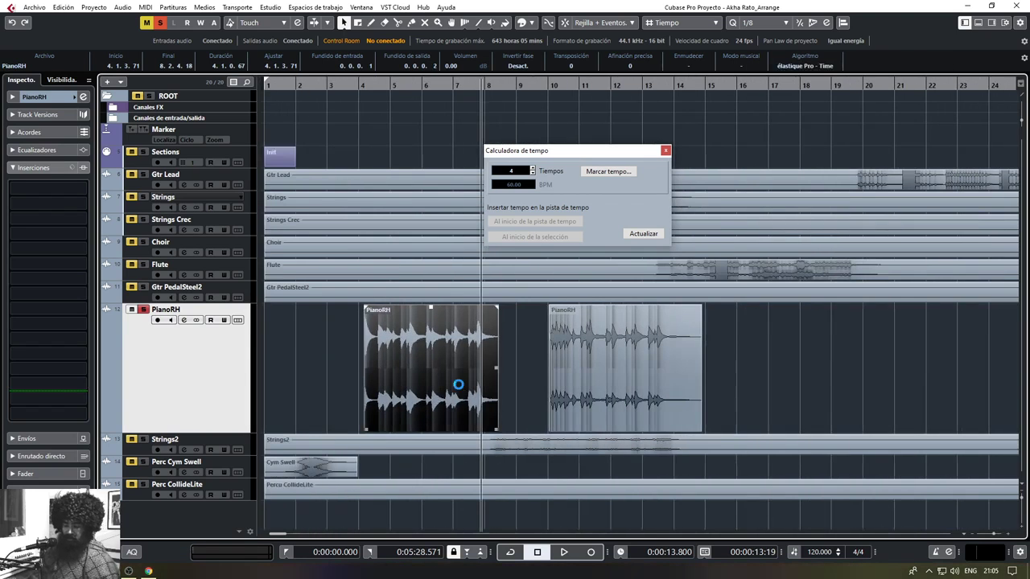
{"action": "left_click_drag", "start_coordinate": [596, 154], "coordinate": [628, 141]}
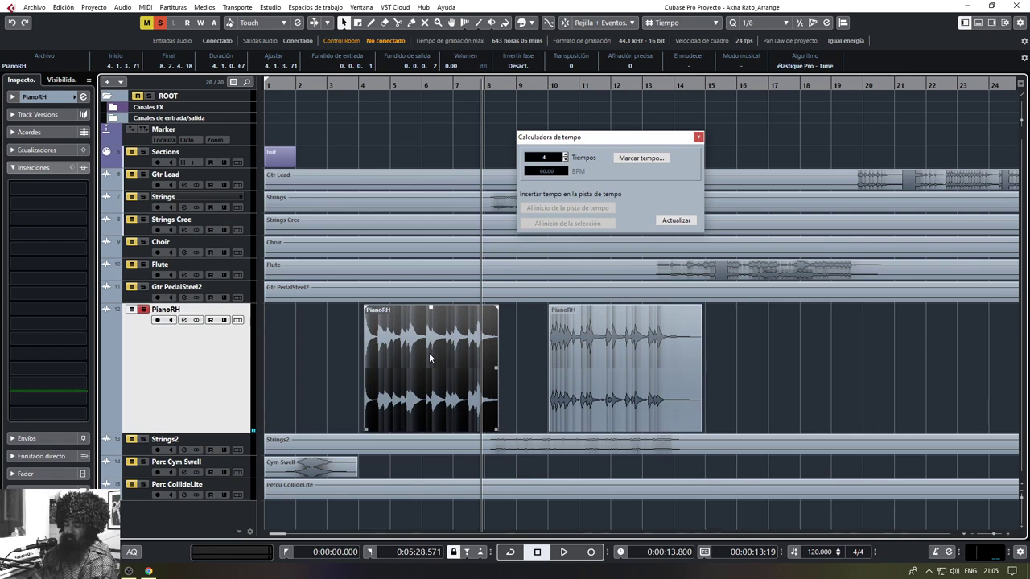
Set the cycle range to the first PianoRH event, from 0:00:06.324 to 0:00:14.894, and turn on cycle playback
{"action": "key", "text": "KP_Divide"}
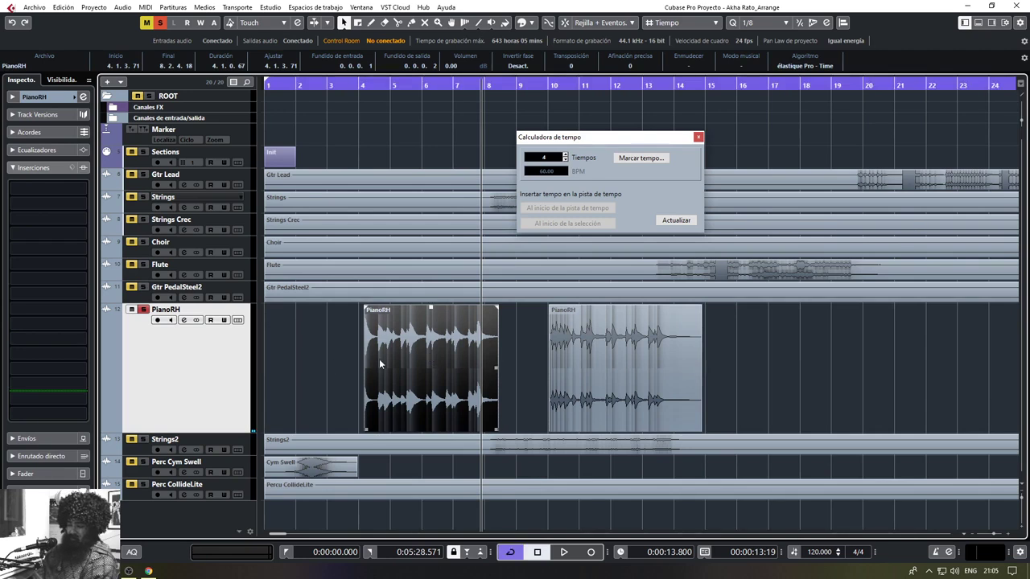
{"action": "key", "text": "KP_Divide"}
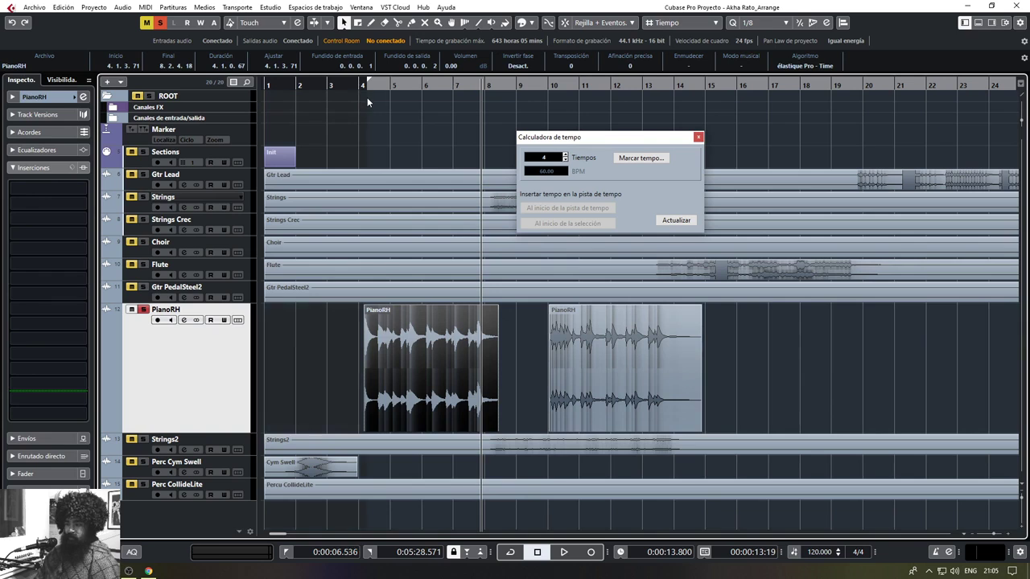
{"action": "left_click", "coordinate": [310, 410]}
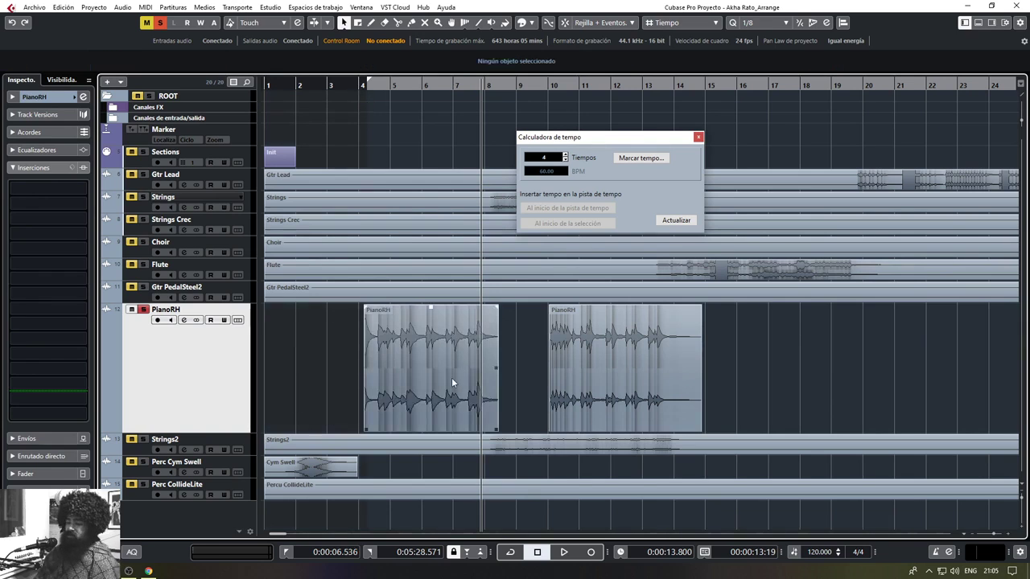
{"action": "left_click", "coordinate": [439, 363]}
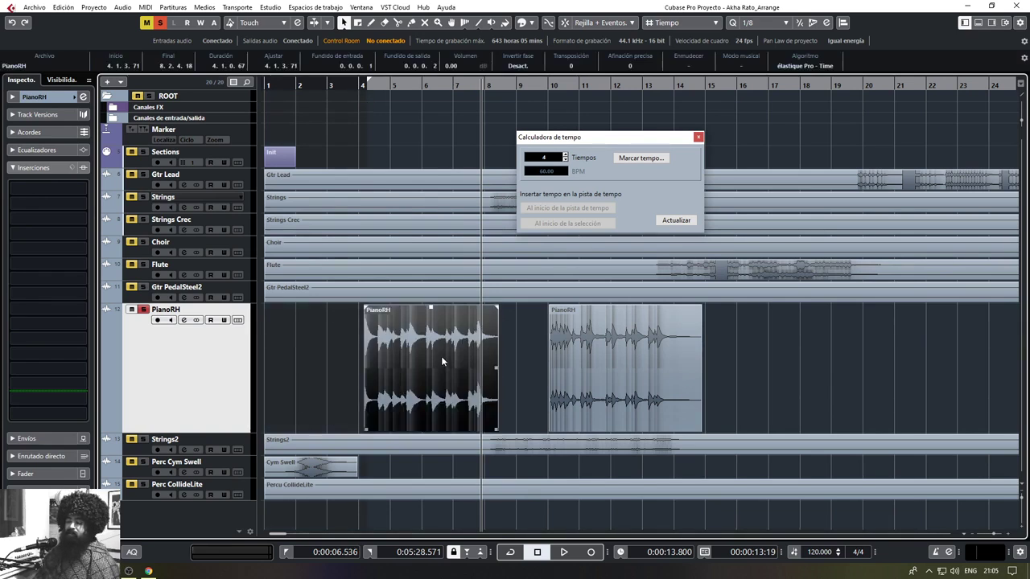
{"action": "key", "text": "p"}
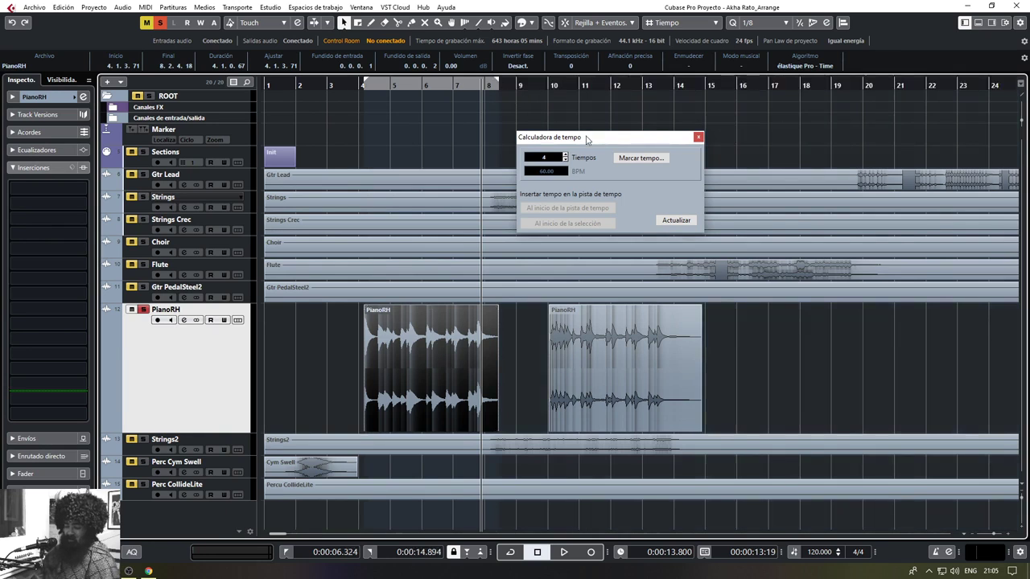
{"action": "left_click", "coordinate": [510, 552]}
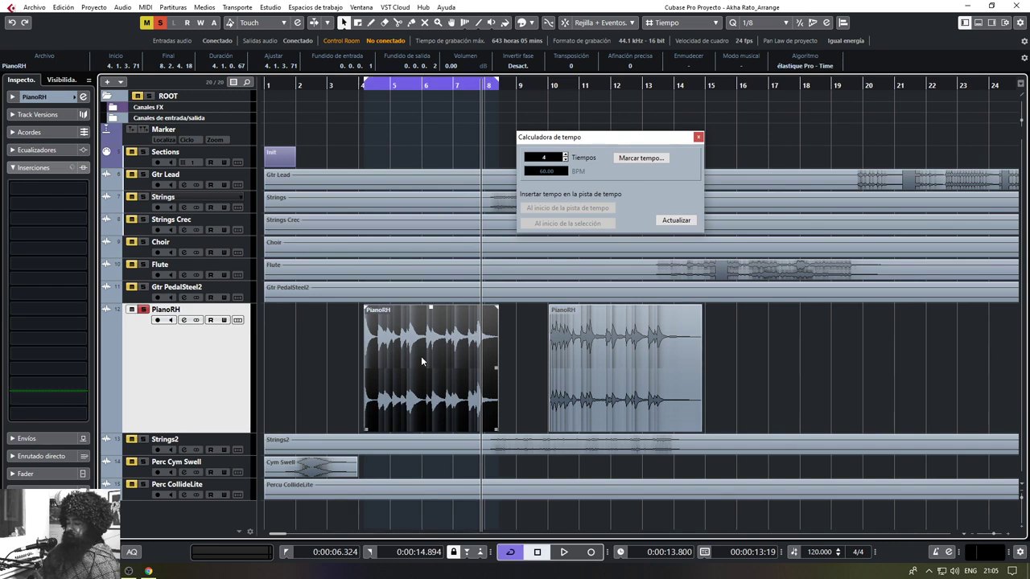
Start looped playback of the first PianoRH event and open tap tempo, keeping both tempo windows clear of the waveform
{"action": "scroll", "coordinate": [421, 361], "scroll_direction": "up", "scroll_amount": 3}
{"action": "key", "text": "space"}
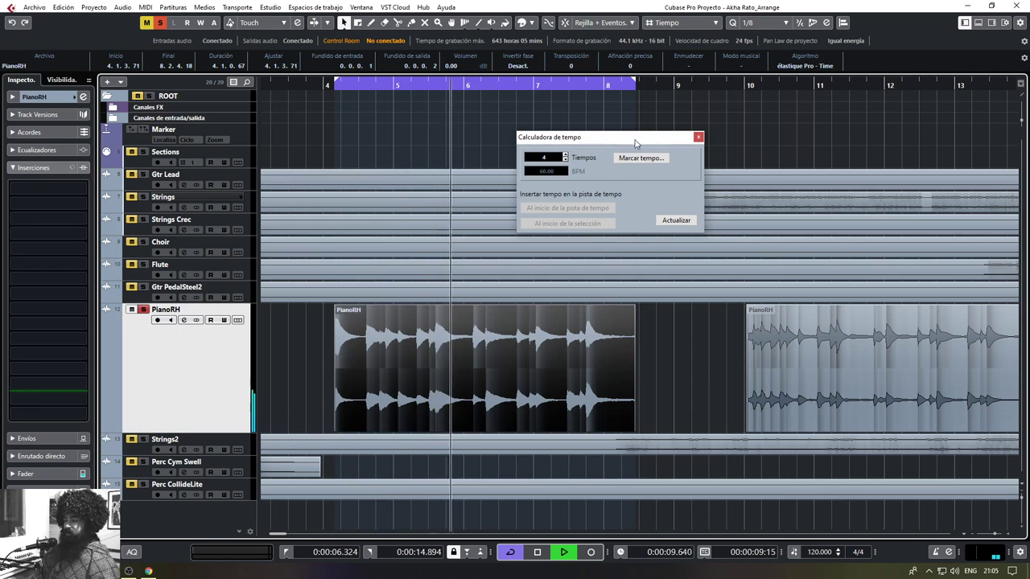
{"action": "left_click_drag", "start_coordinate": [648, 142], "coordinate": [796, 152]}
{"action": "left_click", "coordinate": [790, 169]}
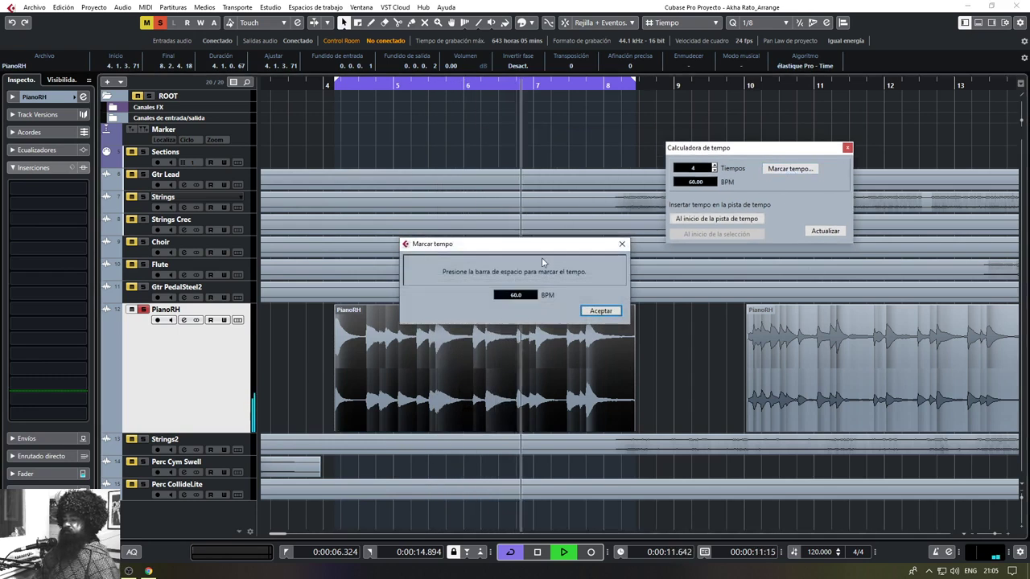
{"action": "left_click_drag", "start_coordinate": [531, 247], "coordinate": [774, 296]}
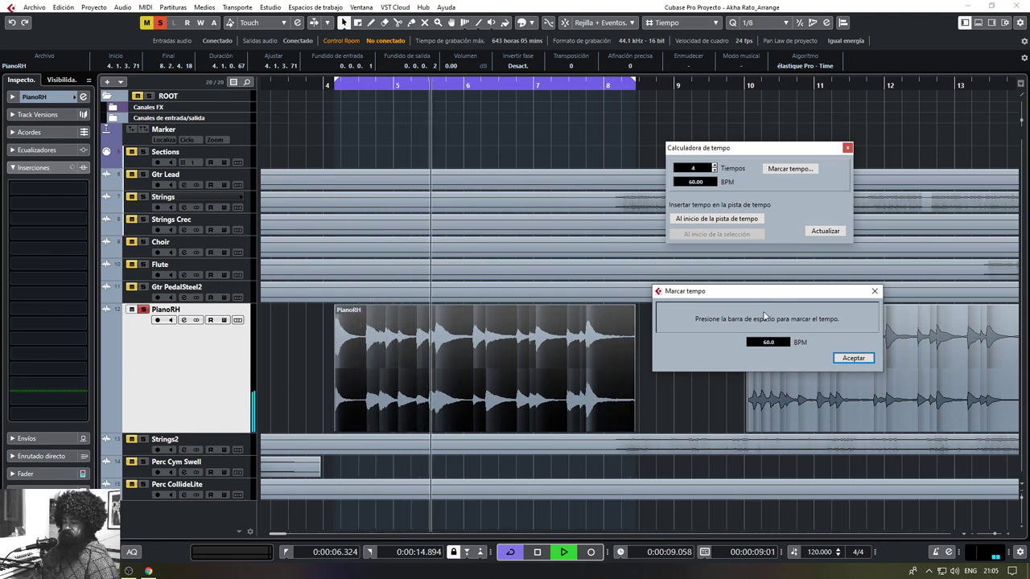
Tap the beat along with the looped piano, accept the tapped tempo, and close the tempo calculator with playback stopped
{"action": "key", "text": "space"}
{"action": "key", "text": "space"}
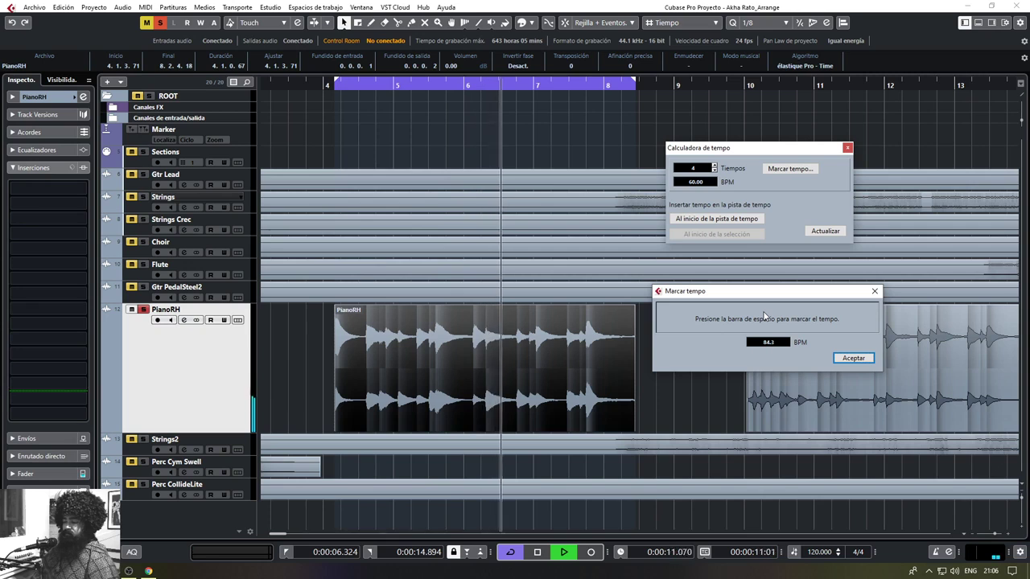
{"action": "key", "text": "space"}
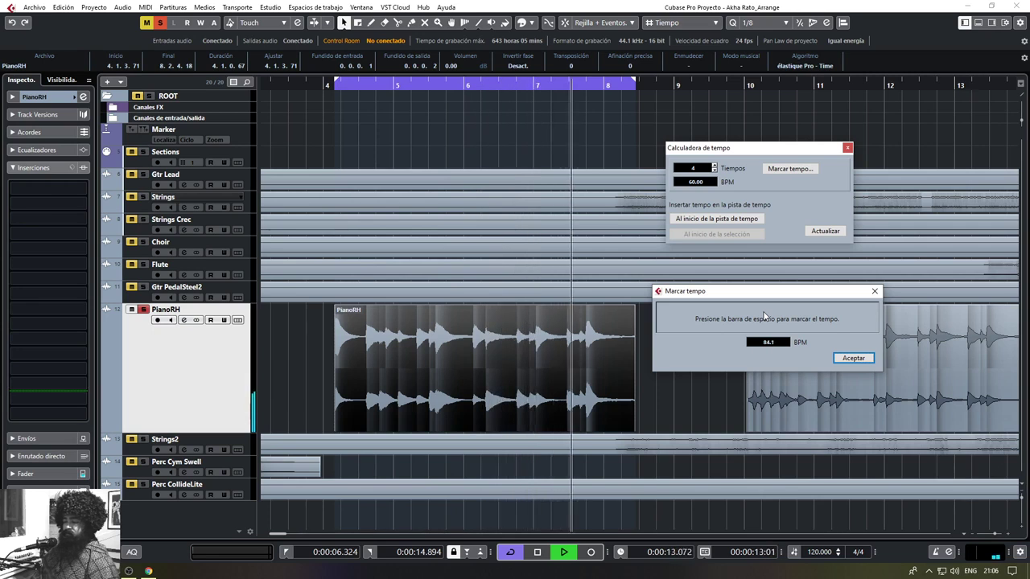
{"action": "key", "text": "space"}
{"action": "key", "text": "space"}
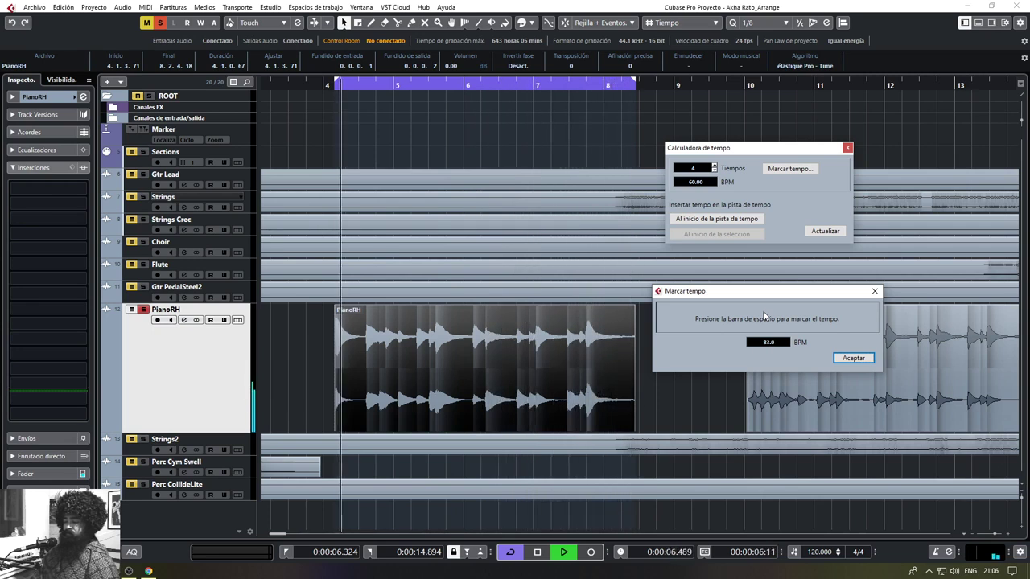
{"action": "key", "text": "space"}
{"action": "key", "text": "space"}
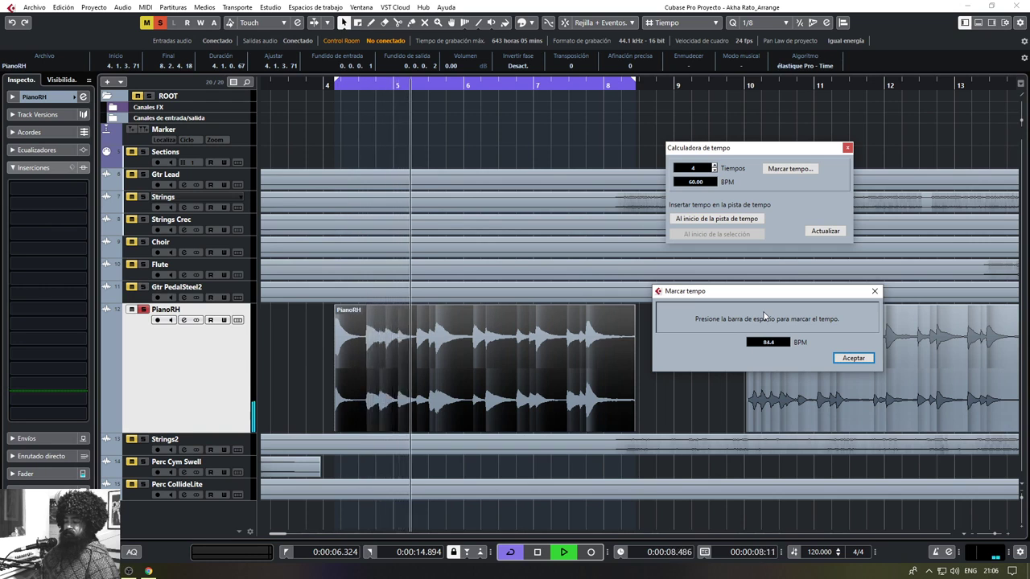
{"action": "key", "text": "space"}
{"action": "key", "text": "space"}
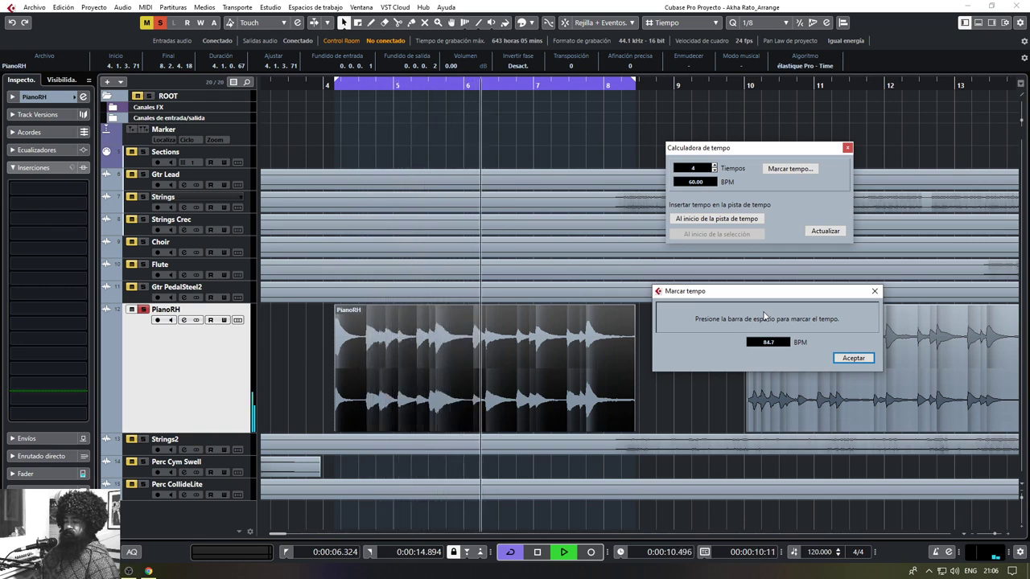
{"action": "key", "text": "space"}
{"action": "key", "text": "space"}
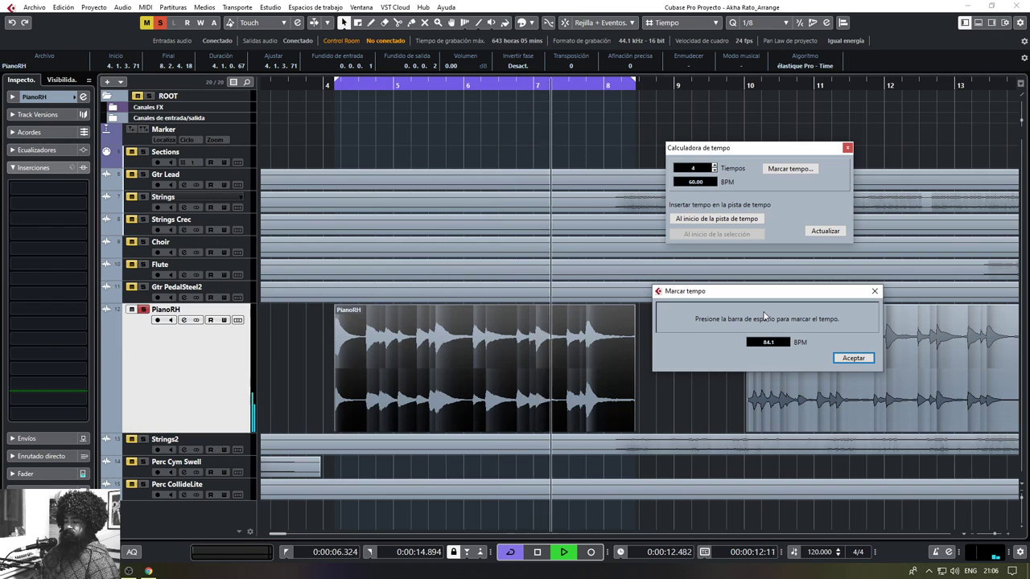
{"action": "key", "text": "space"}
{"action": "key", "text": "space"}
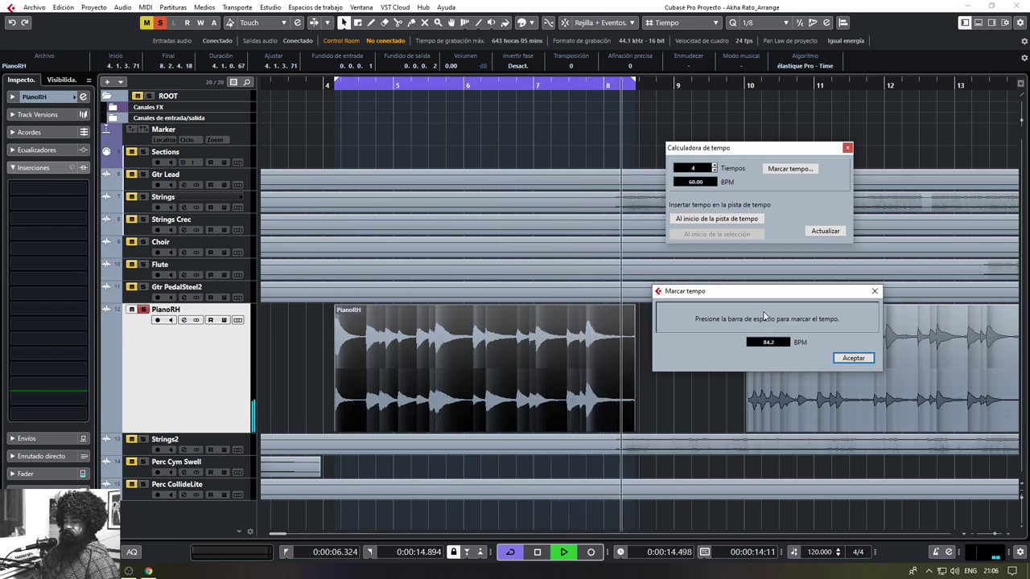
{"action": "key", "text": "space"}
{"action": "key", "text": "space"}
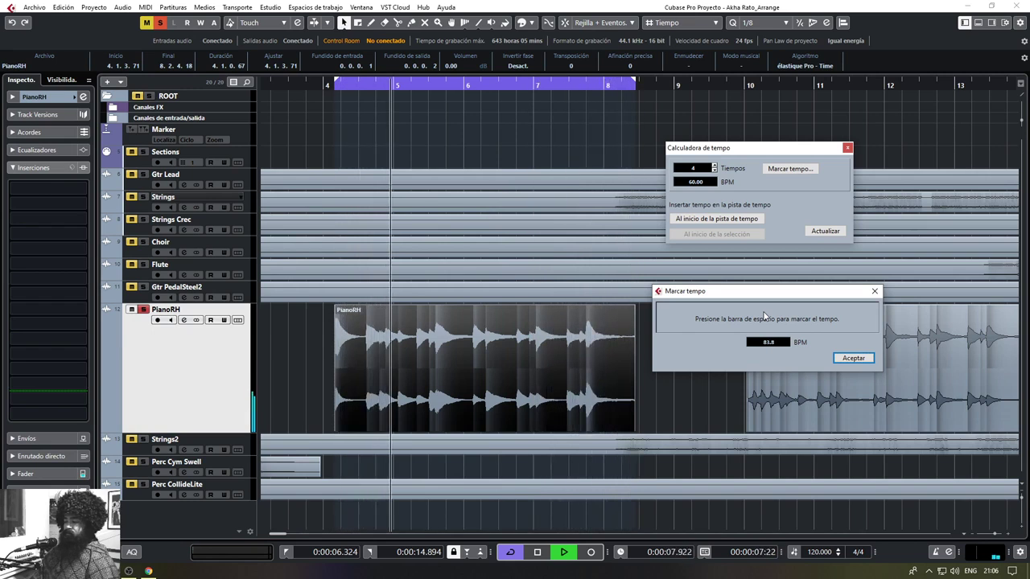
{"action": "left_click", "coordinate": [854, 358]}
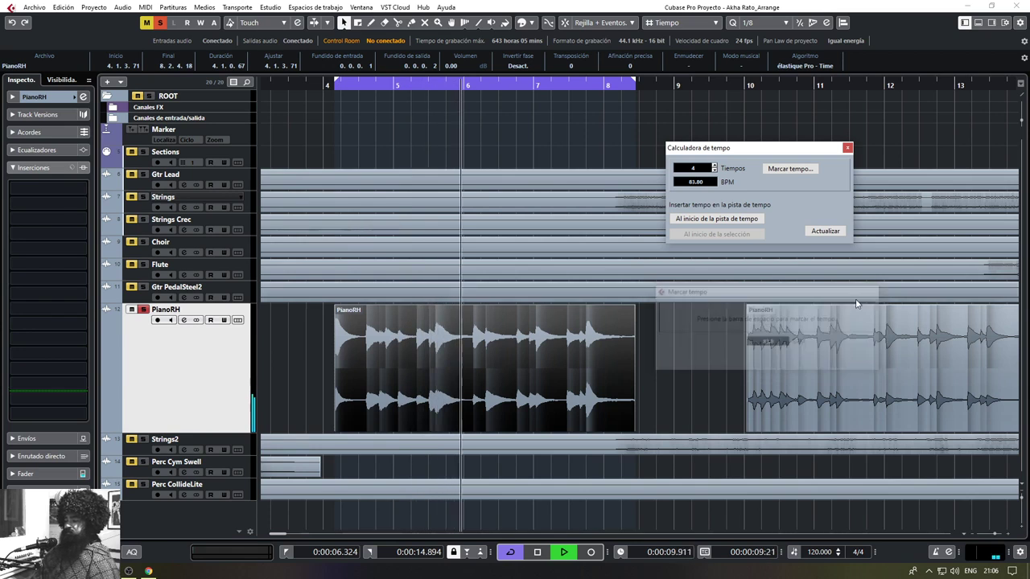
{"action": "left_click", "coordinate": [847, 148]}
{"action": "key", "text": "space"}
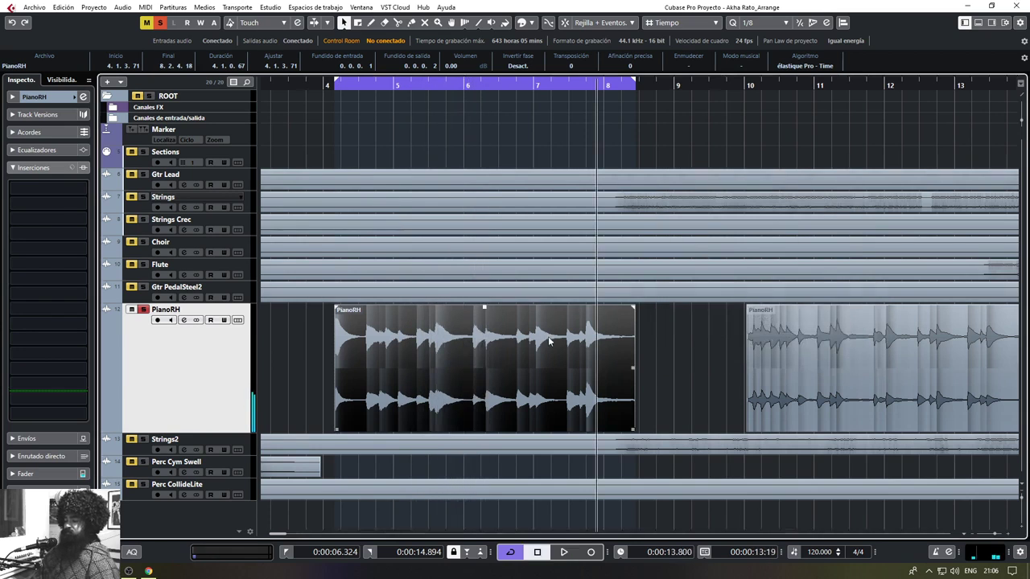
Select all events in the project and set the project tempo to 84 BPM
{"action": "left_click", "coordinate": [308, 364]}
{"action": "key", "text": "ctrl+a"}
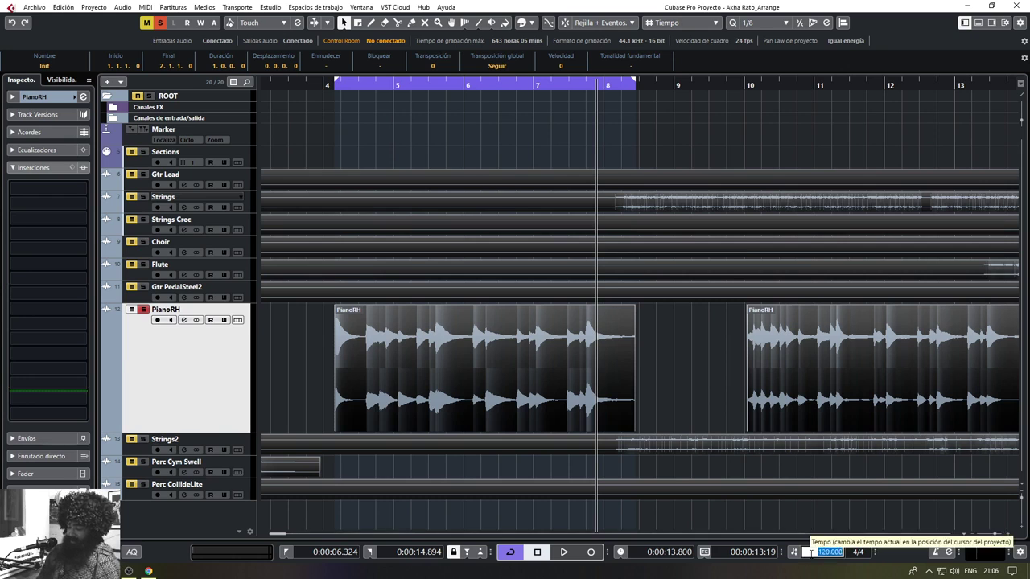
{"action": "key", "text": "Return"}
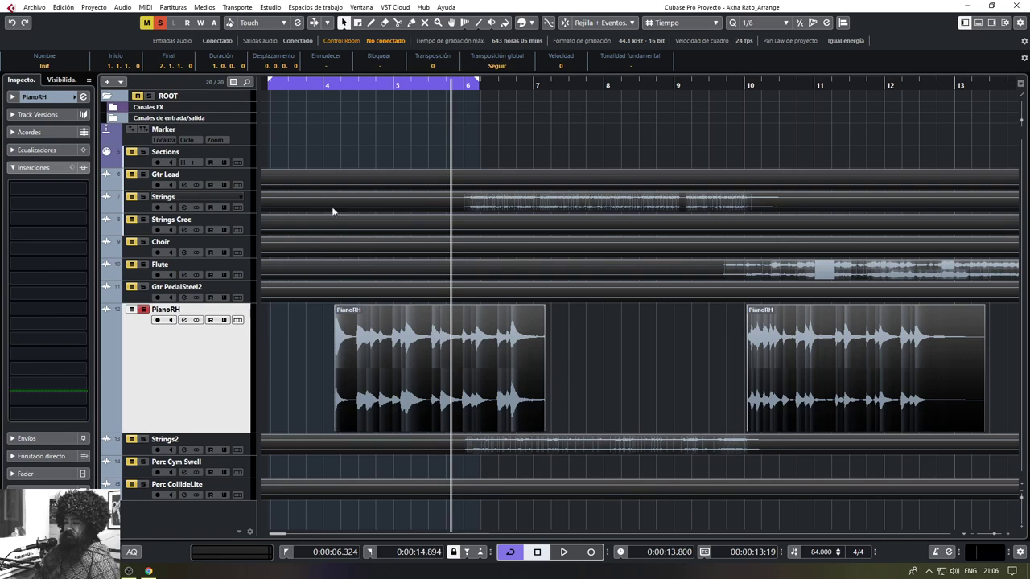
Play the soloed piano from bar 4 to check how the first PianoRH event sits at the new tempo
{"action": "left_click", "coordinate": [324, 88]}
{"action": "scroll", "coordinate": [304, 329], "scroll_direction": "up", "scroll_amount": 5}
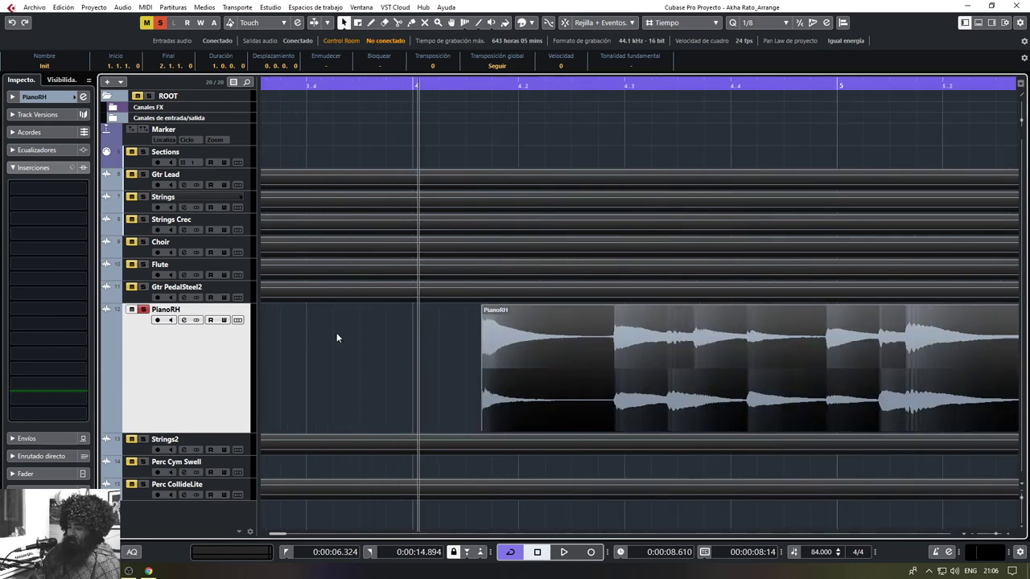
{"action": "scroll", "coordinate": [465, 368], "scroll_direction": "down", "scroll_amount": 3}
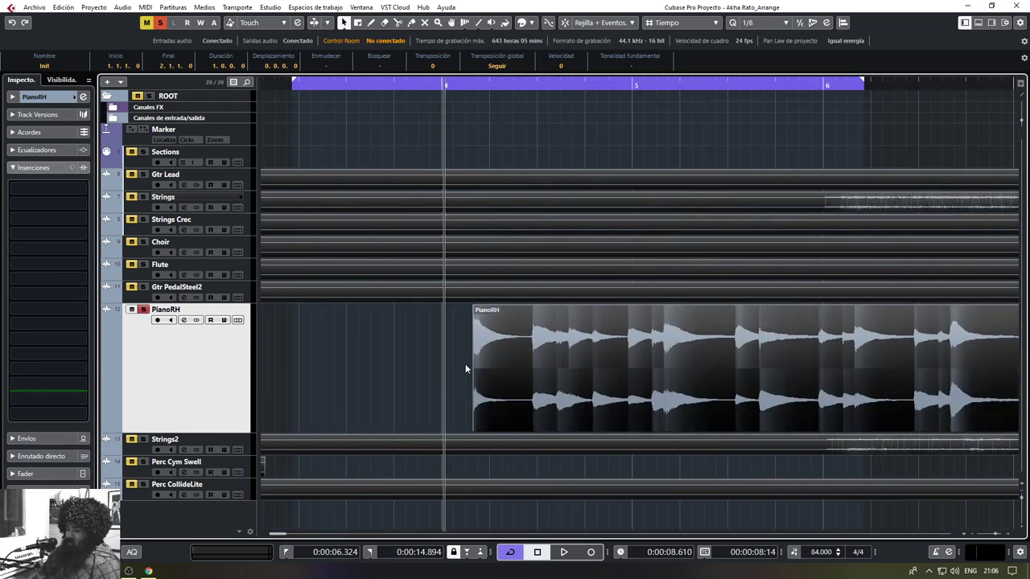
{"action": "key", "text": "space"}
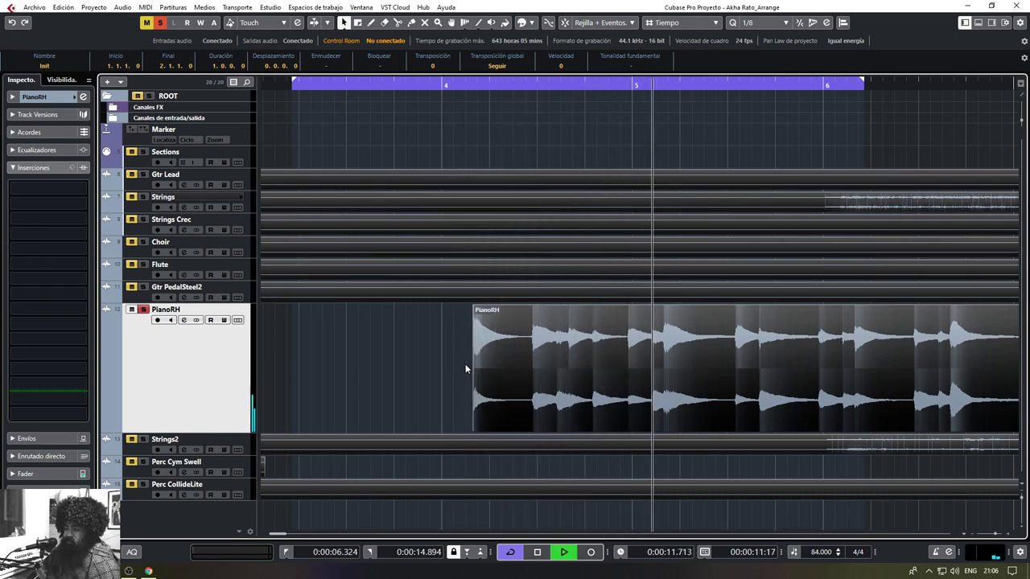
{"action": "left_click_drag", "start_coordinate": [608, 396], "coordinate": [561, 423]}
{"action": "key", "text": "space"}
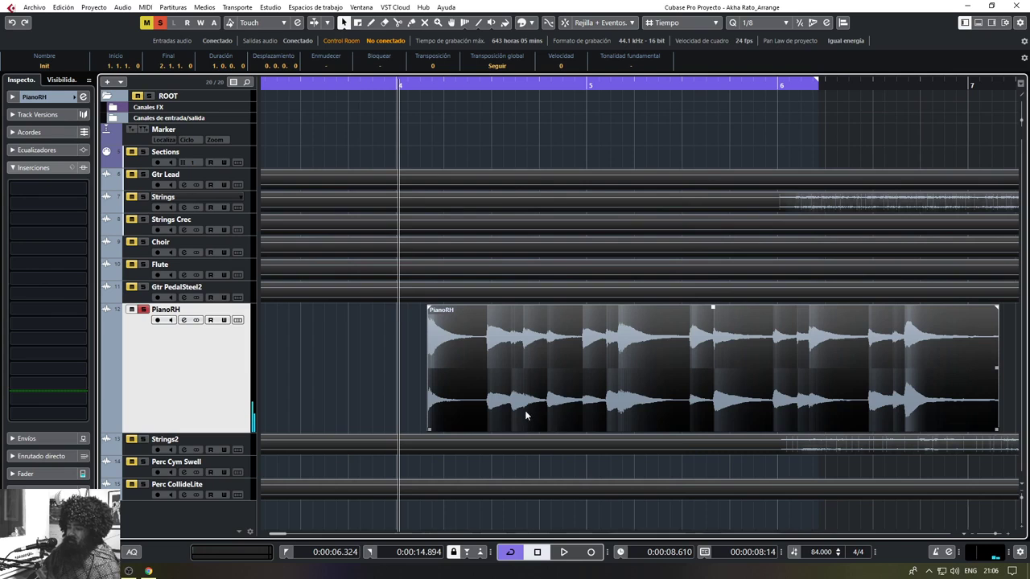
Shift all selected events together so the first PianoRH event's opening note lands close to the start of bar 6
{"action": "left_click_drag", "start_coordinate": [478, 405], "coordinate": [831, 404]}
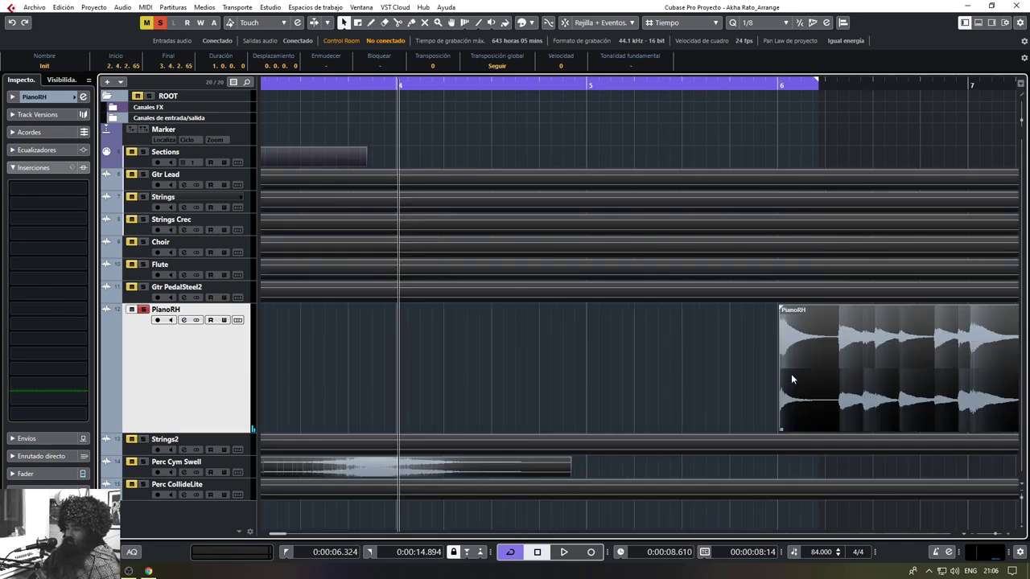
{"action": "scroll", "coordinate": [789, 374], "scroll_direction": "up", "scroll_amount": 5}
{"action": "scroll", "coordinate": [754, 391], "scroll_direction": "up", "scroll_amount": 6}
{"action": "left_click_drag", "start_coordinate": [720, 391], "coordinate": [515, 382]}
{"action": "scroll", "coordinate": [486, 377], "scroll_direction": "up", "scroll_amount": 3}
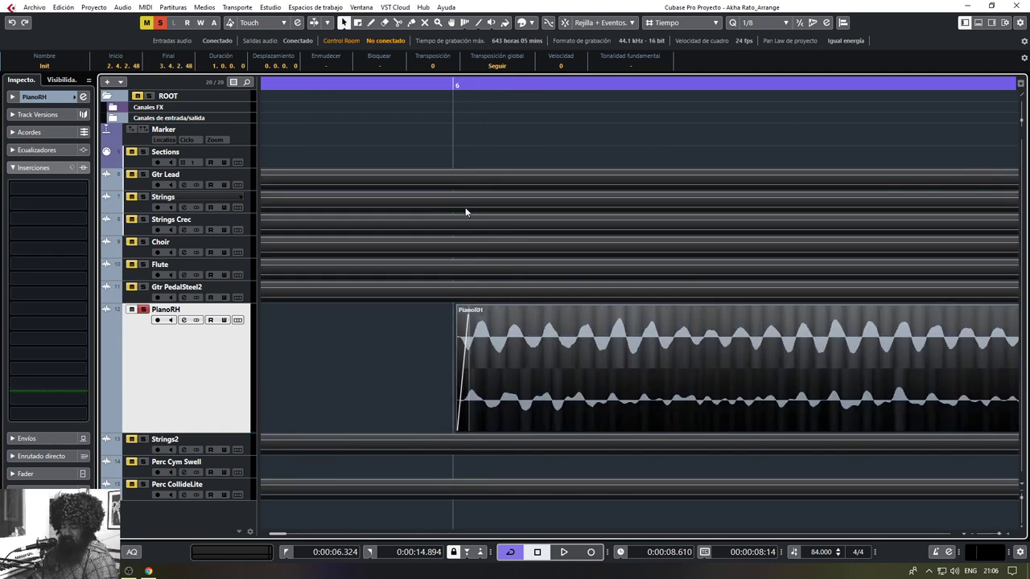
Turn on grid snapping and nudge all events so the first PianoRH event starts exactly at bar 6
{"action": "key", "text": "j"}
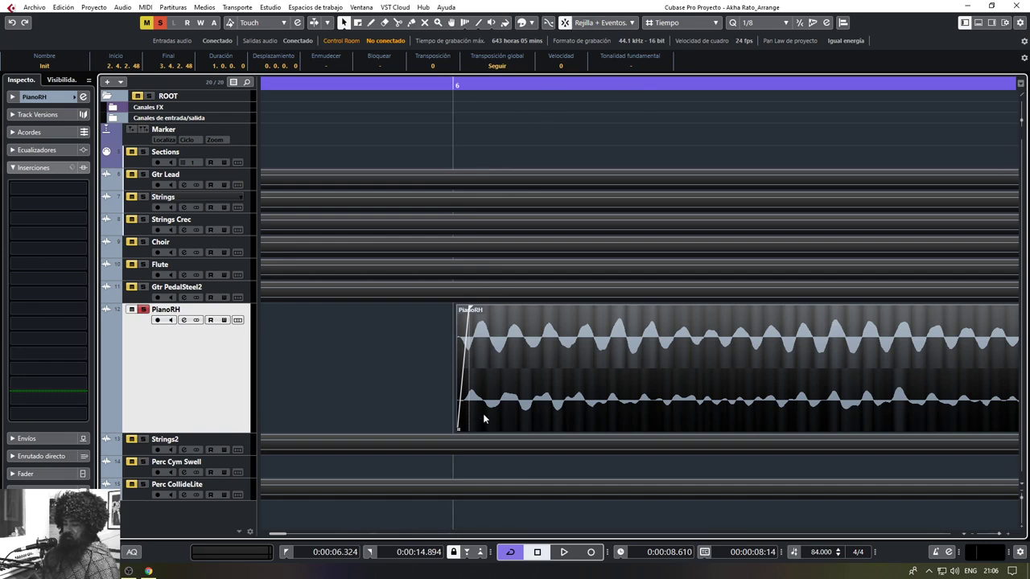
{"action": "left_click_drag", "start_coordinate": [483, 418], "coordinate": [470, 419]}
{"action": "scroll", "coordinate": [438, 380], "scroll_direction": "down", "scroll_amount": 10}
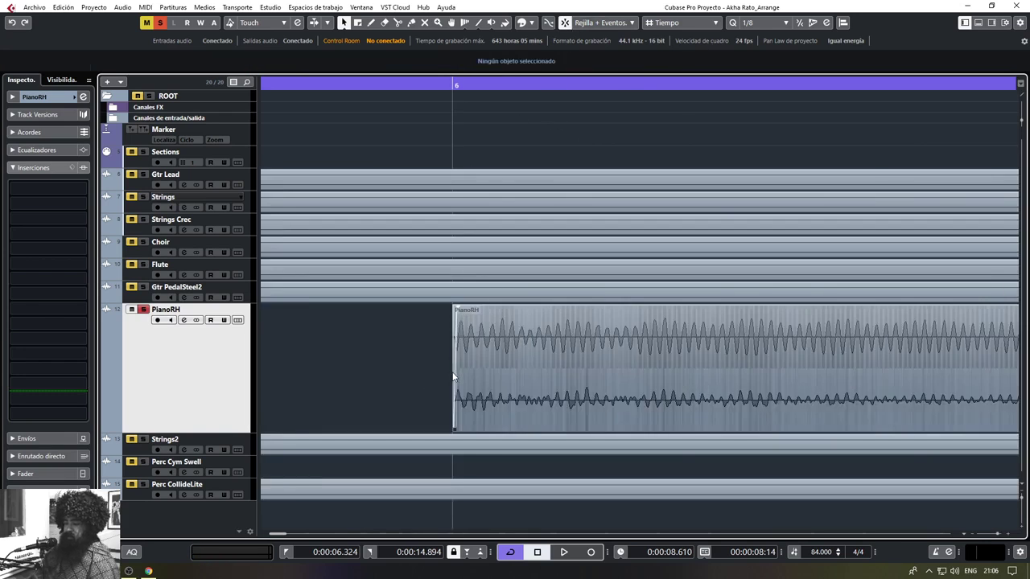
Unsolo PianoRH, play the full mix from the second PianoRH event near bar 12, and toggle the metronome click
{"action": "scroll", "coordinate": [453, 377], "scroll_direction": "down", "scroll_amount": 1}
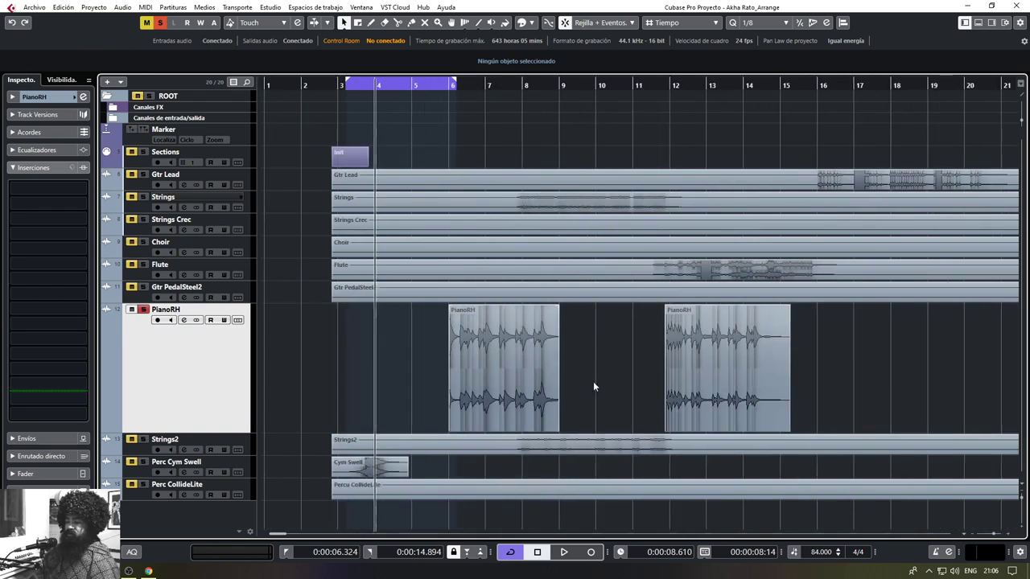
{"action": "left_click", "coordinate": [667, 87]}
{"action": "key", "text": "space"}
{"action": "key", "text": "s"}
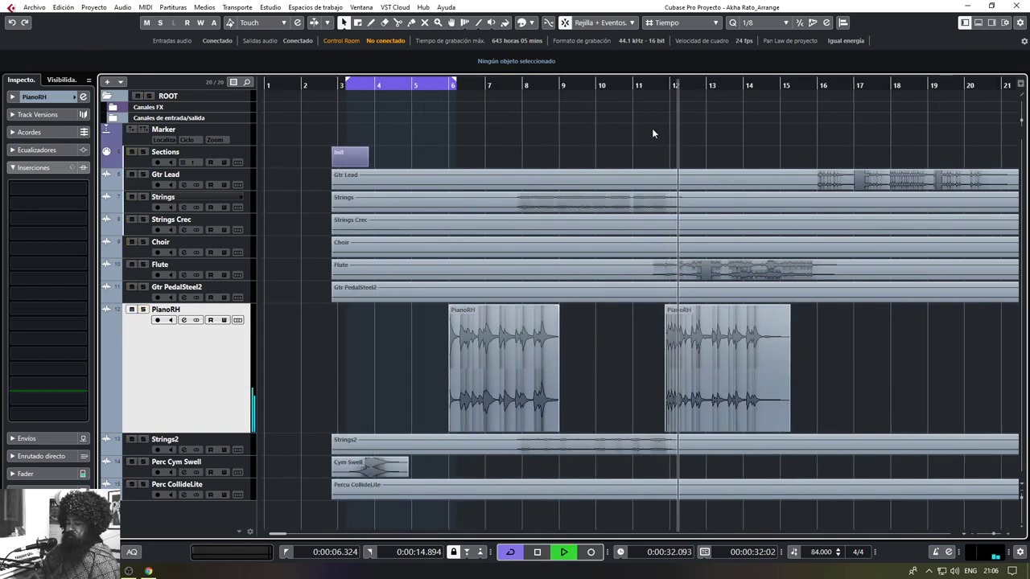
{"action": "key", "text": "c"}
{"action": "key", "text": "space"}
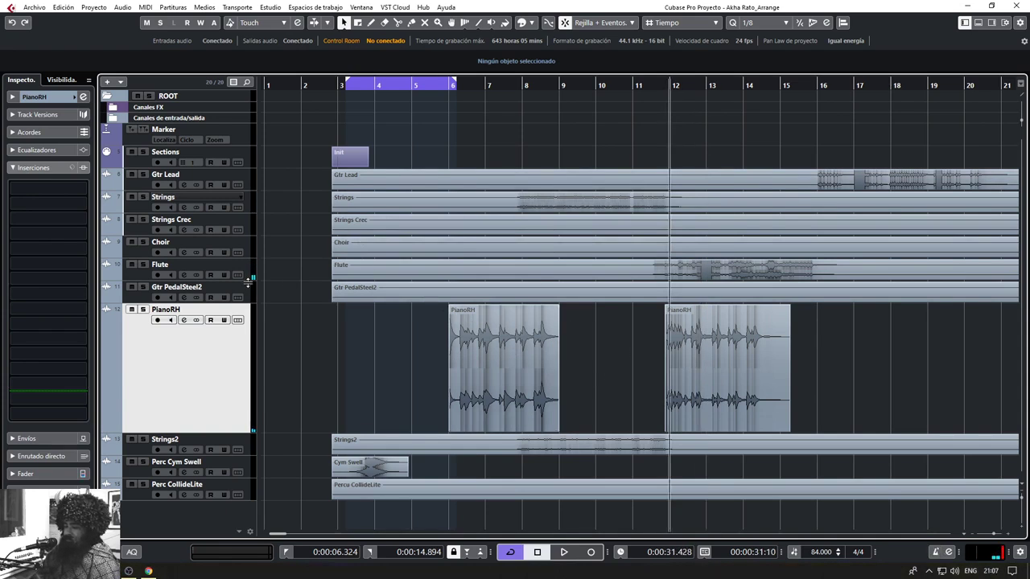
Enlarge the Flute track and trim the silence before the first flute notes so the event starts at 11.3.1
{"action": "left_click_drag", "start_coordinate": [249, 283], "coordinate": [285, 356]}
{"action": "scroll", "coordinate": [579, 362], "scroll_direction": "right", "scroll_amount": 3}
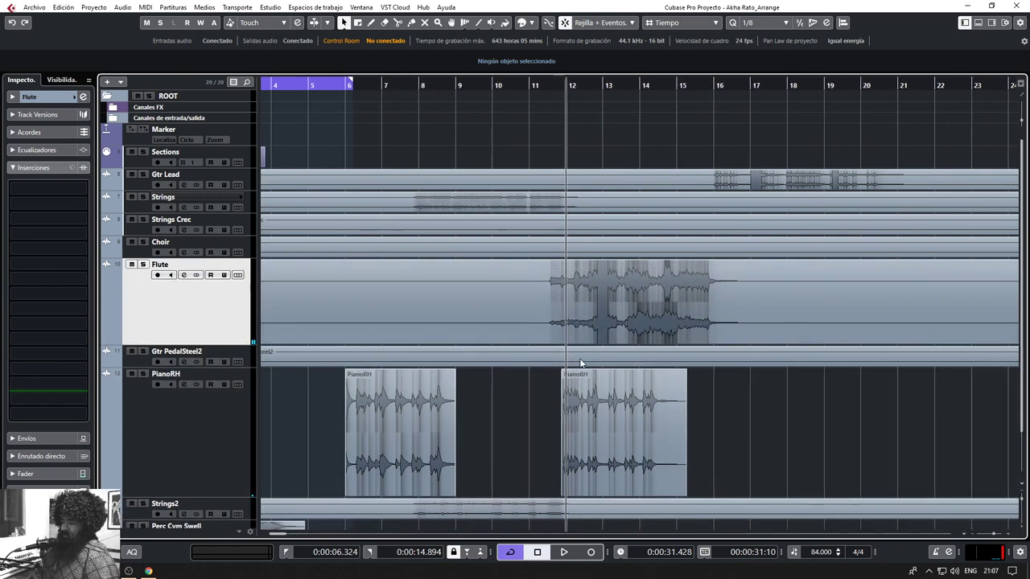
{"action": "left_click", "coordinate": [563, 320]}
{"action": "scroll", "coordinate": [569, 325], "scroll_direction": "right", "scroll_amount": 3}
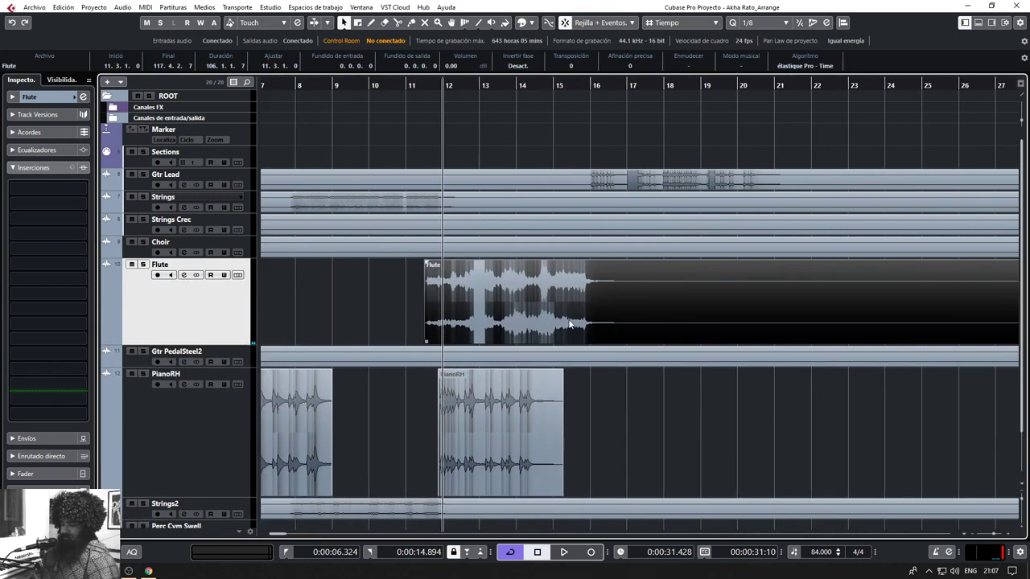
Split the Flute event at 16.4.1, after its last notes, and delete the silent remainder
{"action": "left_click", "coordinate": [621, 329], "text": "alt"}
{"action": "key", "text": "g"}
{"action": "key", "text": "g"}
{"action": "key", "text": "g"}
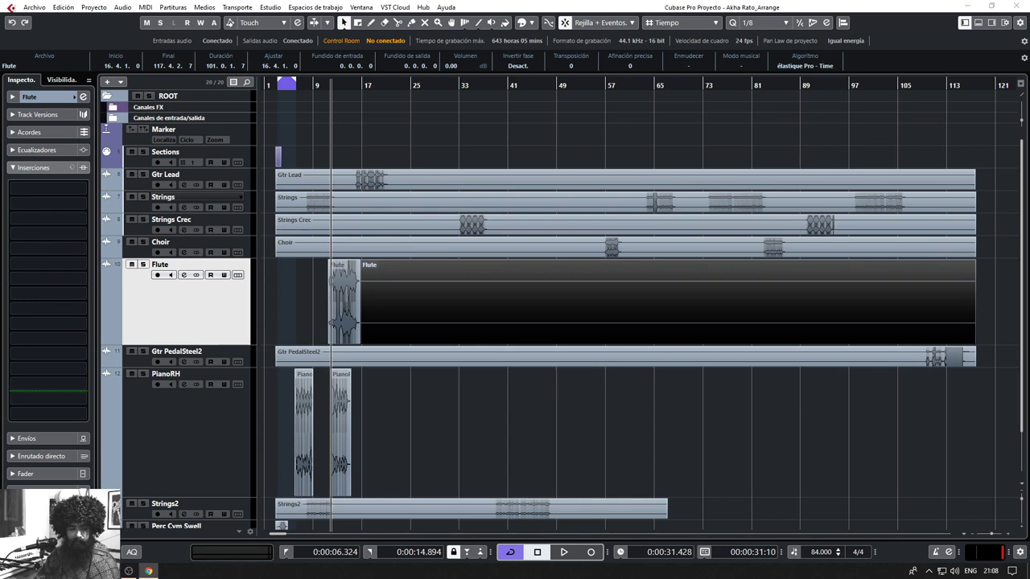
{"action": "right_click", "coordinate": [531, 442]}
{"action": "left_click", "coordinate": [385, 316]}
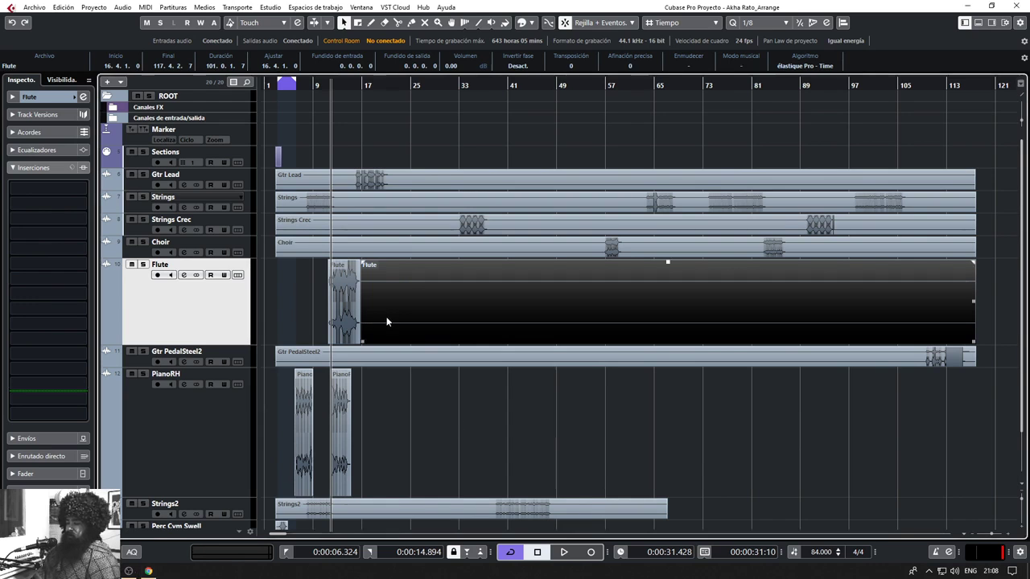
{"action": "key", "text": "Delete"}
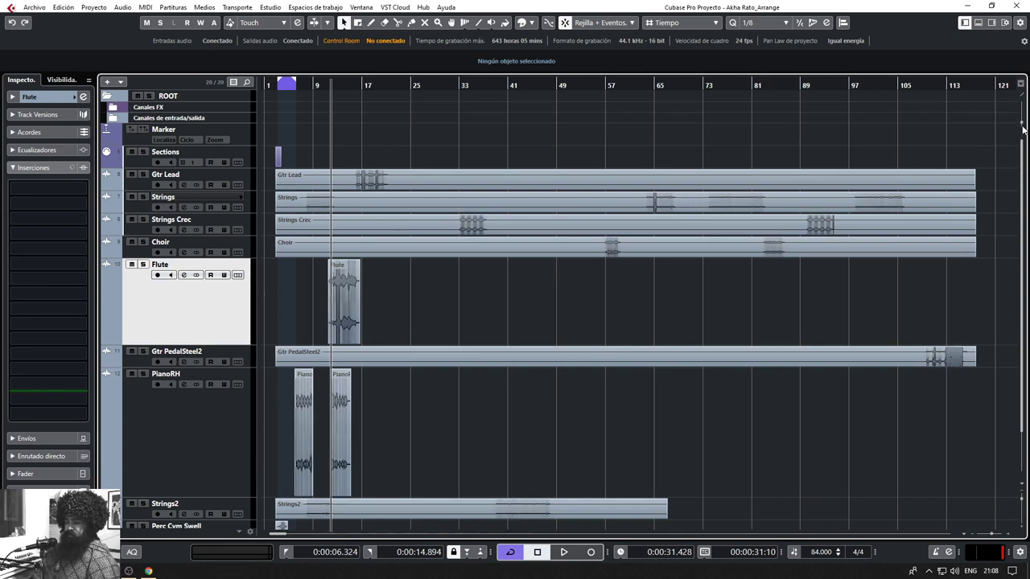
{"action": "scroll", "coordinate": [524, 361], "scroll_direction": "down", "scroll_amount": 2}
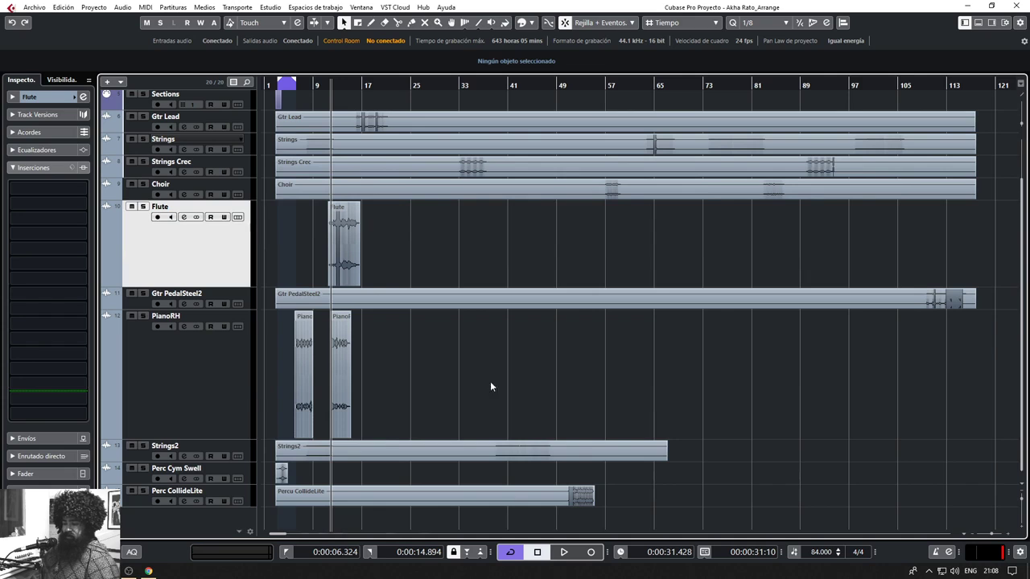
{"action": "left_click", "coordinate": [237, 423]}
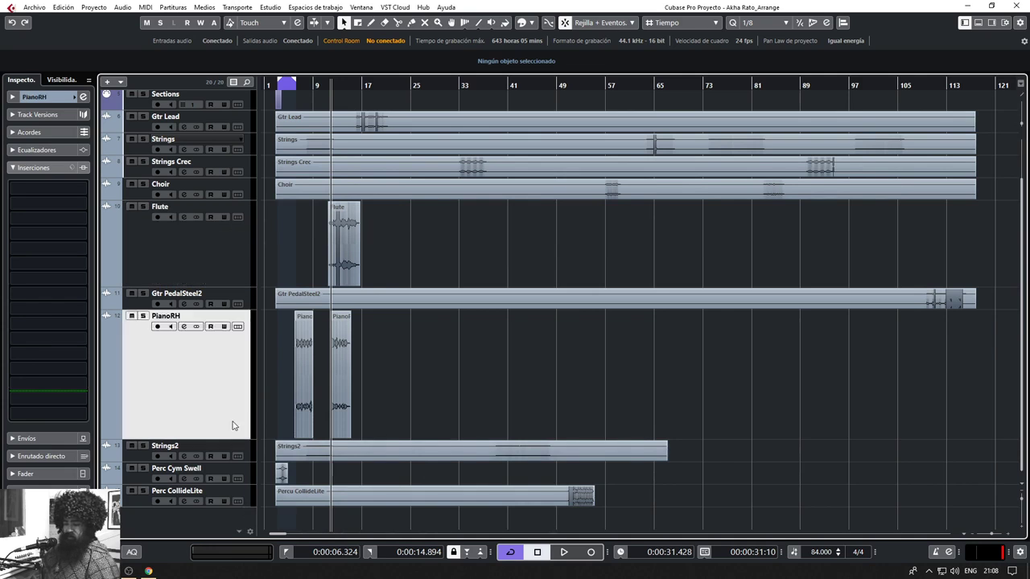
{"action": "left_click", "coordinate": [247, 492]}
{"action": "scroll", "coordinate": [412, 260], "scroll_direction": "up", "scroll_amount": 2}
{"action": "left_click", "coordinate": [246, 182], "text": "shift"}
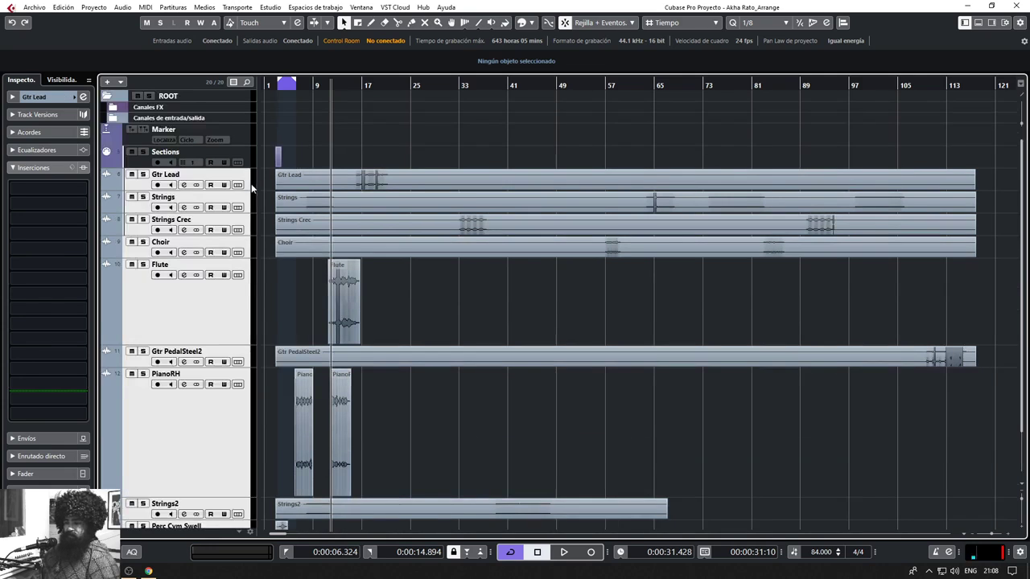
{"action": "left_click", "coordinate": [225, 342]}
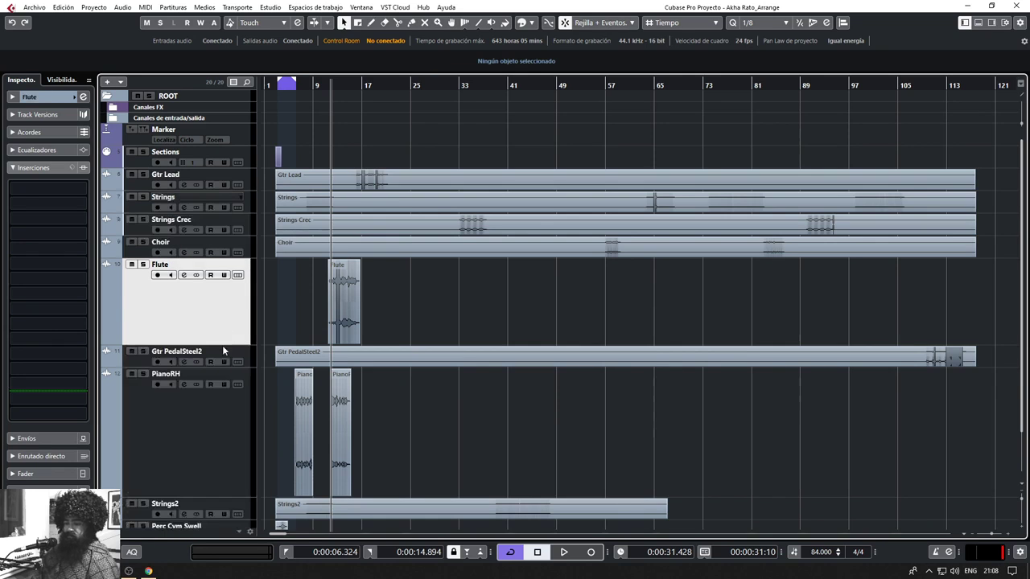
Select all audio tracks from Gtr Lead to Perc CollideLite and give them one equal, compact height so all fit in view
{"action": "left_click", "coordinate": [247, 179]}
{"action": "scroll", "coordinate": [338, 270], "scroll_direction": "down", "scroll_amount": 2}
{"action": "left_click", "coordinate": [246, 493], "text": "shift"}
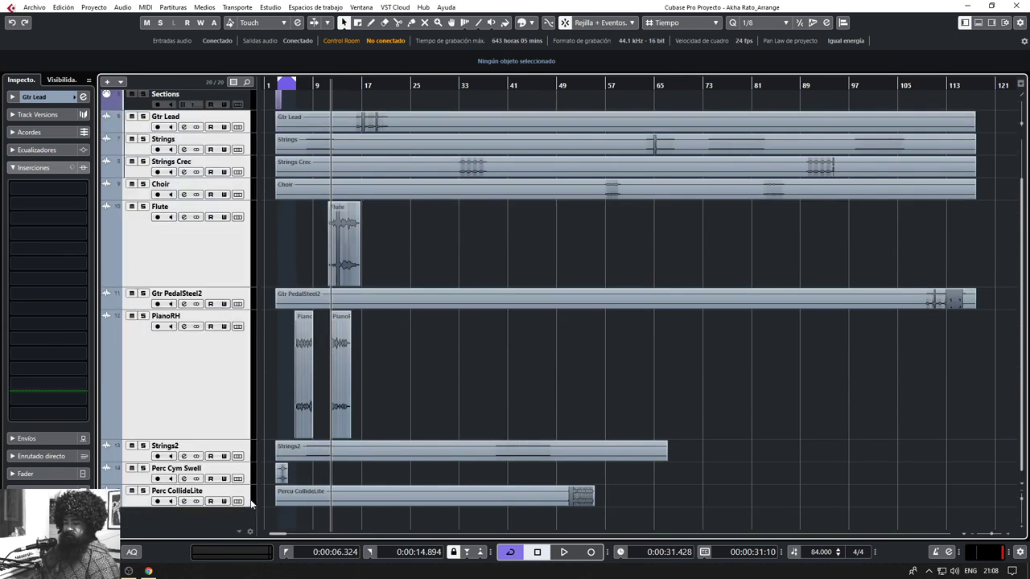
{"action": "left_click_drag", "start_coordinate": [207, 438], "coordinate": [228, 342]}
{"action": "scroll", "coordinate": [229, 341], "scroll_direction": "up", "scroll_amount": 2}
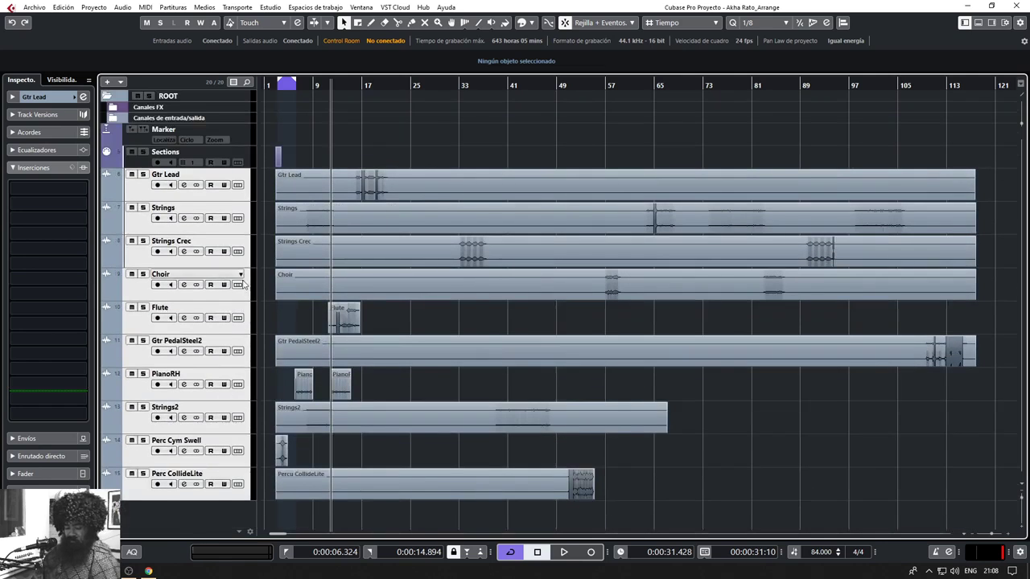
{"action": "left_click_drag", "start_coordinate": [239, 268], "coordinate": [261, 310]}
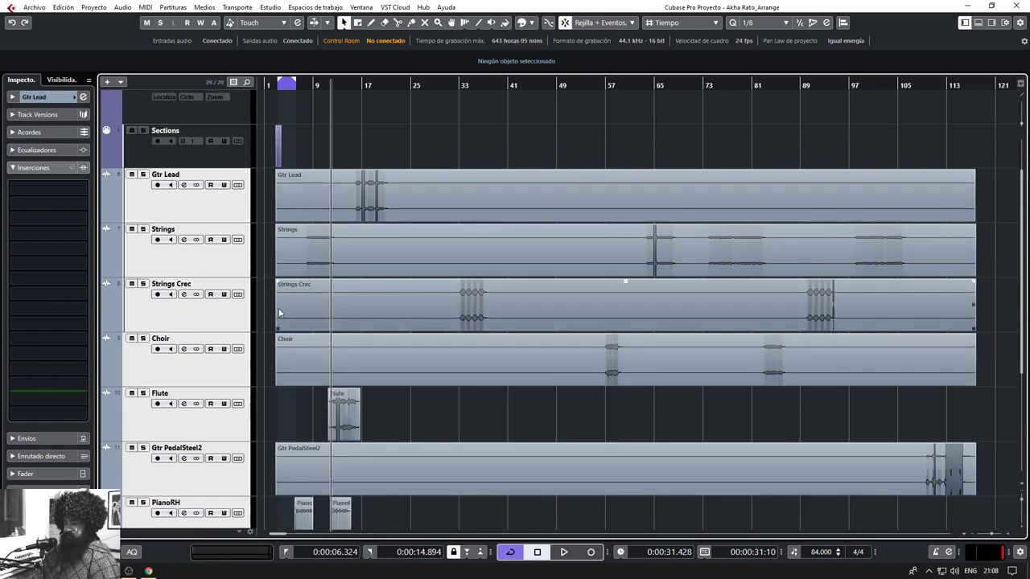
{"action": "scroll", "coordinate": [317, 206], "scroll_direction": "up", "scroll_amount": 2}
{"action": "scroll", "coordinate": [317, 207], "scroll_direction": "down", "scroll_amount": 1}
{"action": "key", "text": "shift+g"}
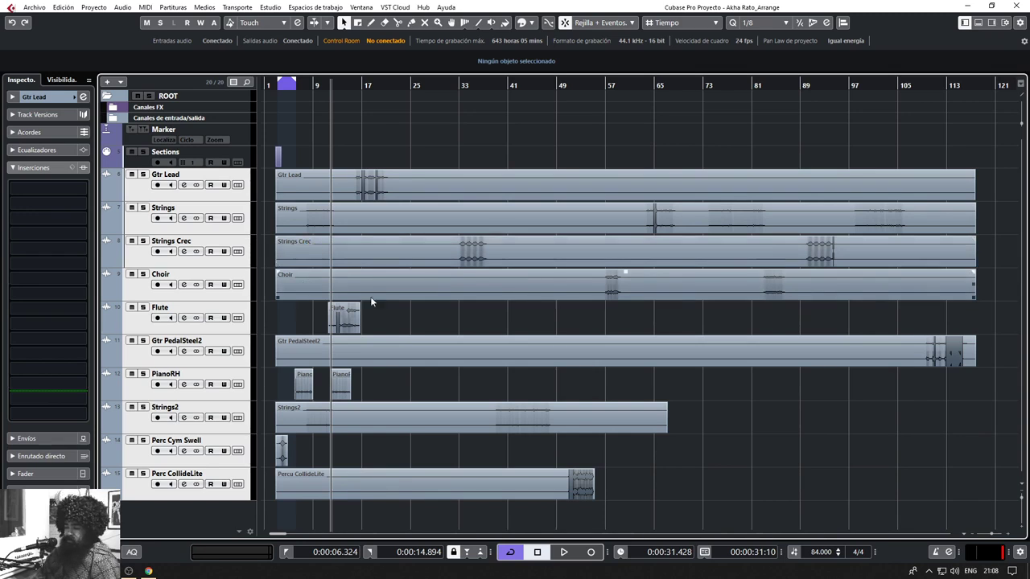
Split the Perc CollideLite event at 51.3.1.17, right after the noise blocks, and delete everything before the cut
{"action": "left_click", "coordinate": [806, 364]}
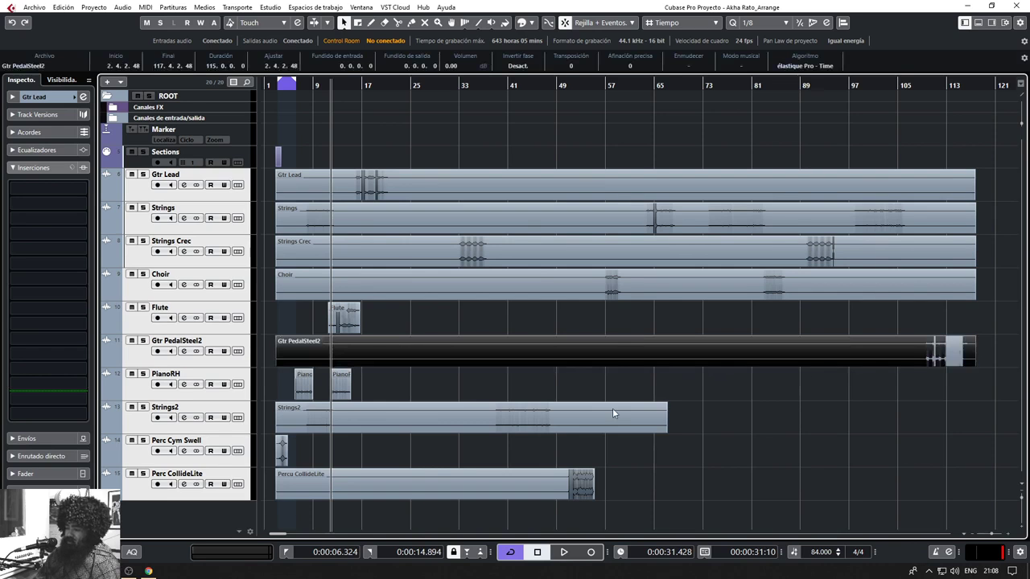
{"action": "scroll", "coordinate": [556, 475], "scroll_direction": "up", "scroll_amount": 10}
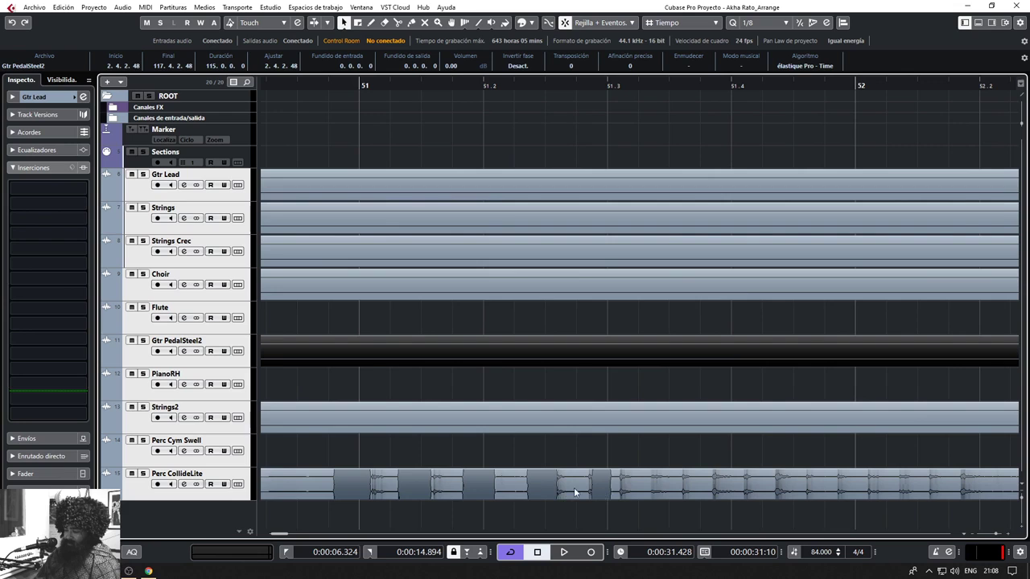
{"action": "scroll", "coordinate": [574, 492], "scroll_direction": "up", "scroll_amount": 4}
{"action": "left_click", "coordinate": [611, 491]}
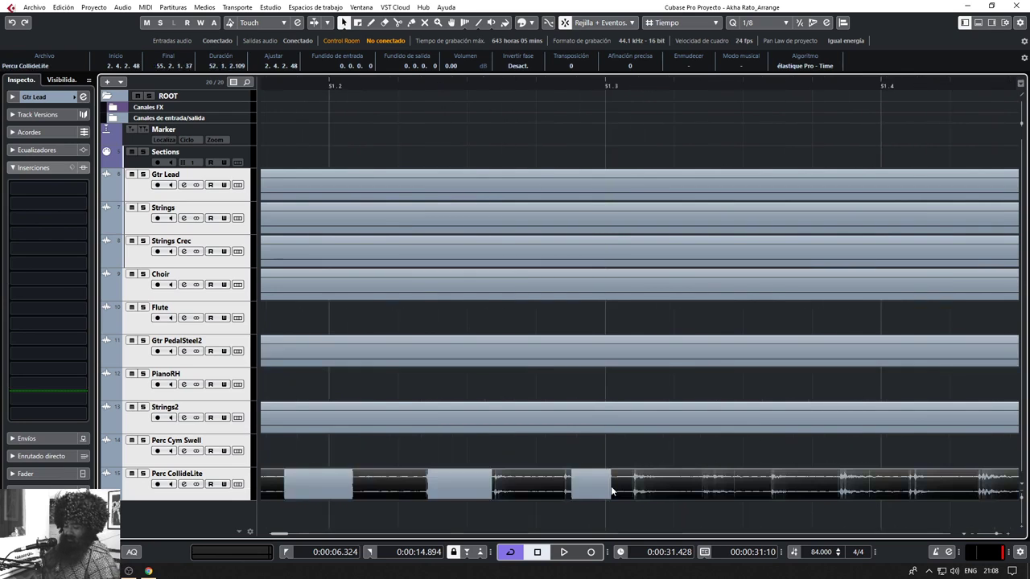
{"action": "left_click", "coordinate": [616, 491], "text": "alt"}
{"action": "left_click", "coordinate": [591, 495]}
{"action": "key", "text": "Delete"}
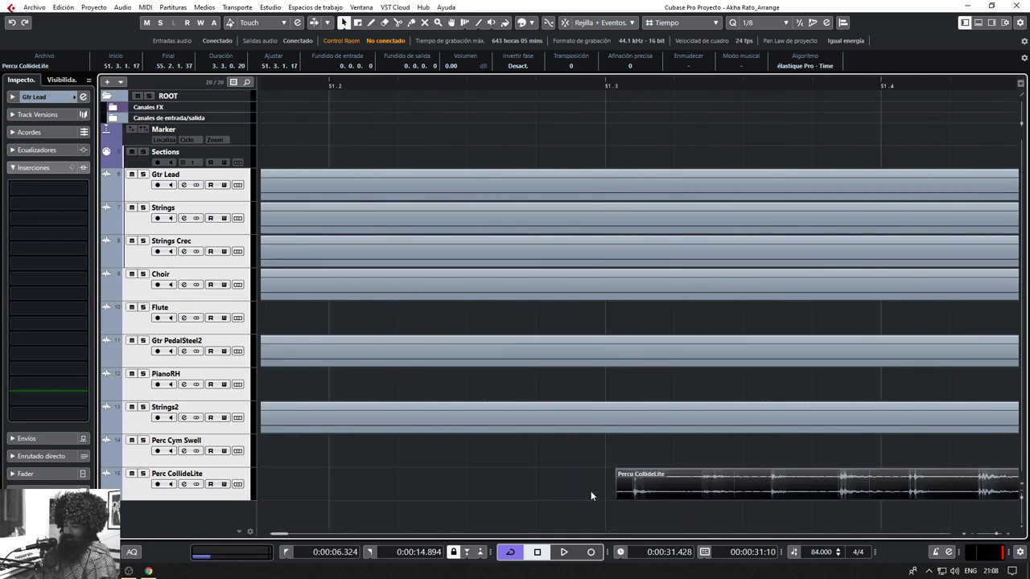
{"action": "scroll", "coordinate": [602, 481], "scroll_direction": "down", "scroll_amount": 14}
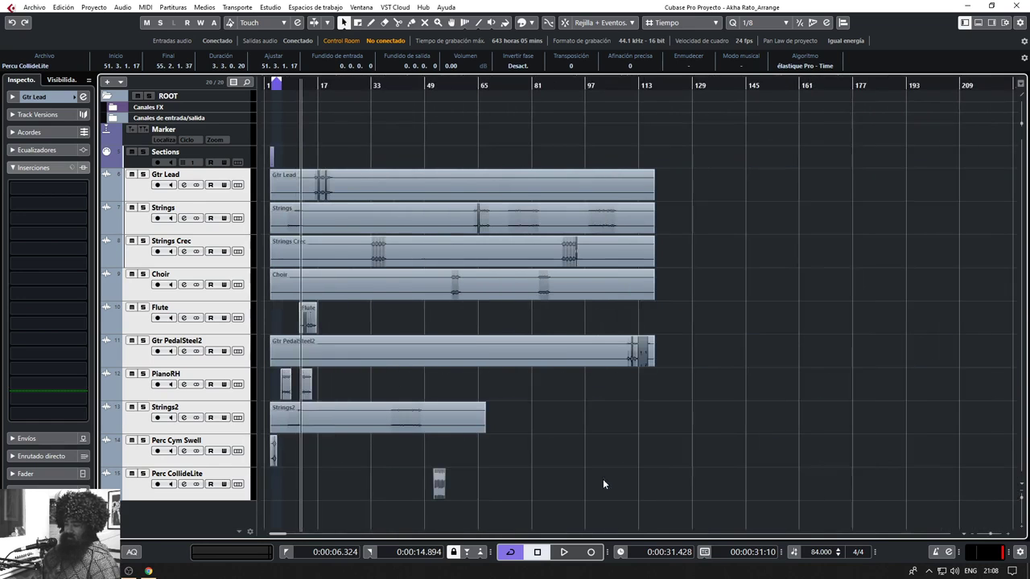
{"action": "left_click", "coordinate": [314, 463]}
{"action": "scroll", "coordinate": [267, 457], "scroll_direction": "up", "scroll_amount": 4}
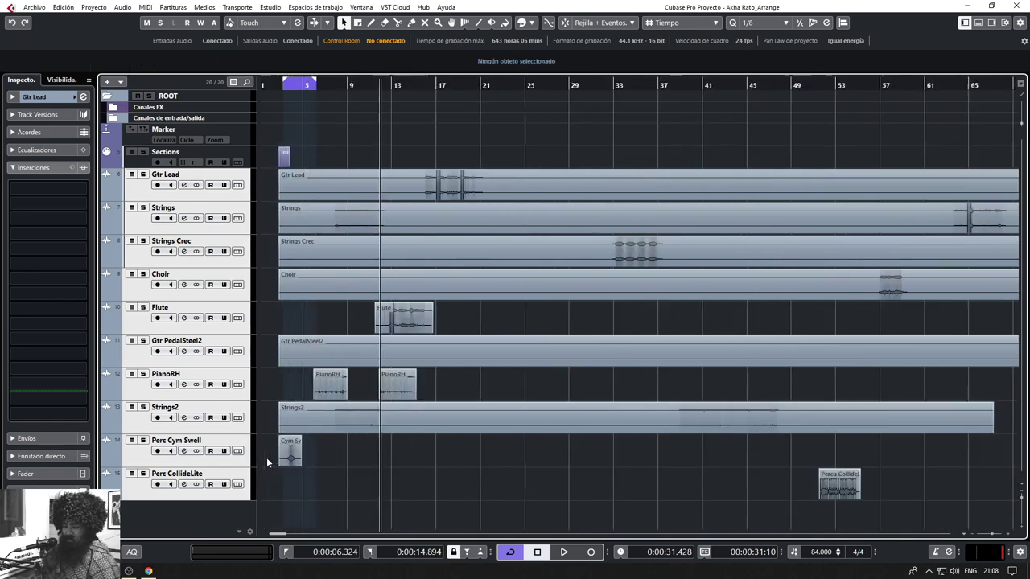
{"action": "scroll", "coordinate": [367, 451], "scroll_direction": "up", "scroll_amount": 8}
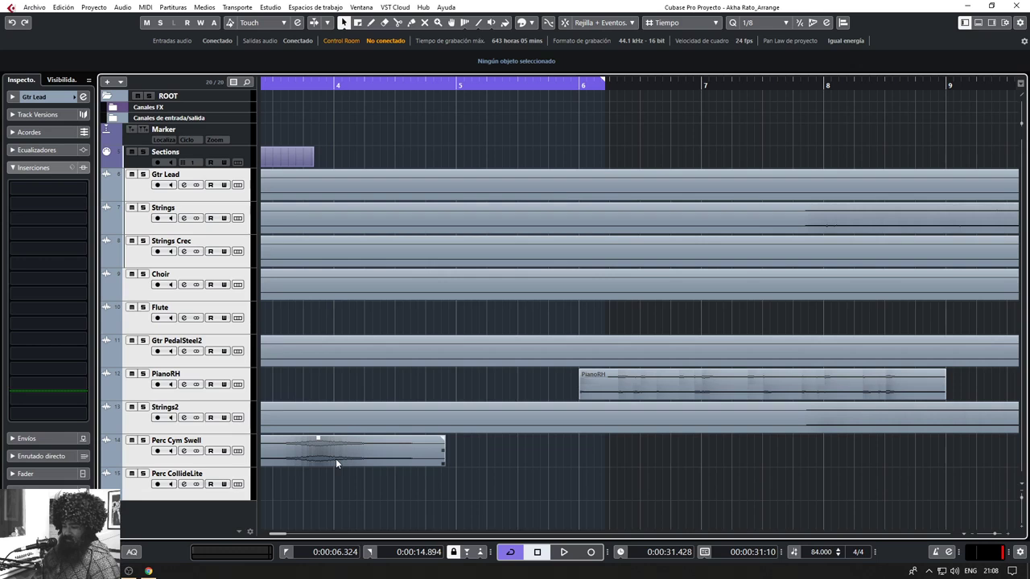
{"action": "scroll", "coordinate": [335, 458], "scroll_direction": "down", "scroll_amount": 3}
{"action": "scroll", "coordinate": [698, 407], "scroll_direction": "down", "scroll_amount": 5}
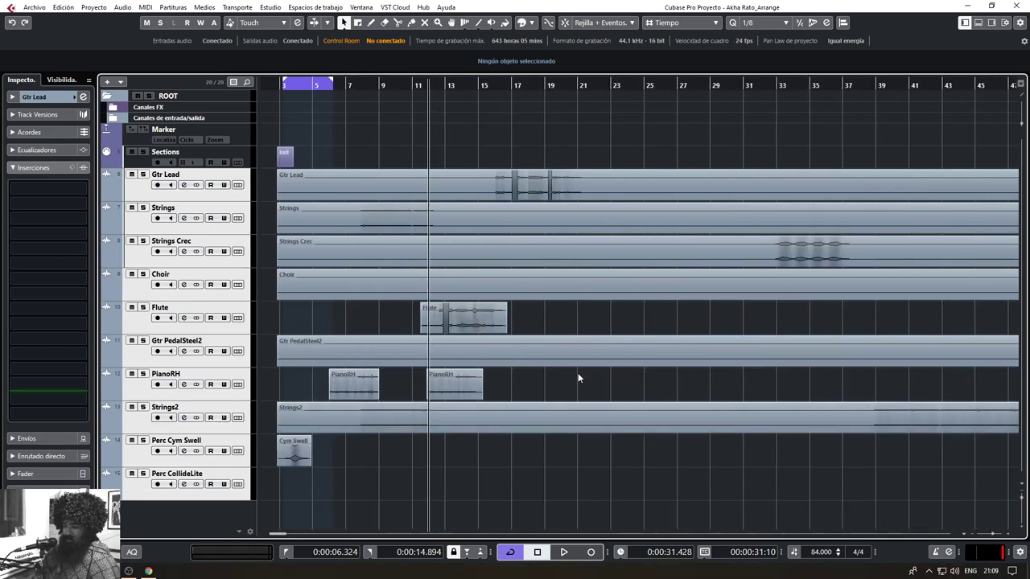
Cut the noise block between 12.4.2.67 and 13.1.2.96 out of the Flute event and add short fades at both cut edges
{"action": "scroll", "coordinate": [452, 320], "scroll_direction": "up", "scroll_amount": 12}
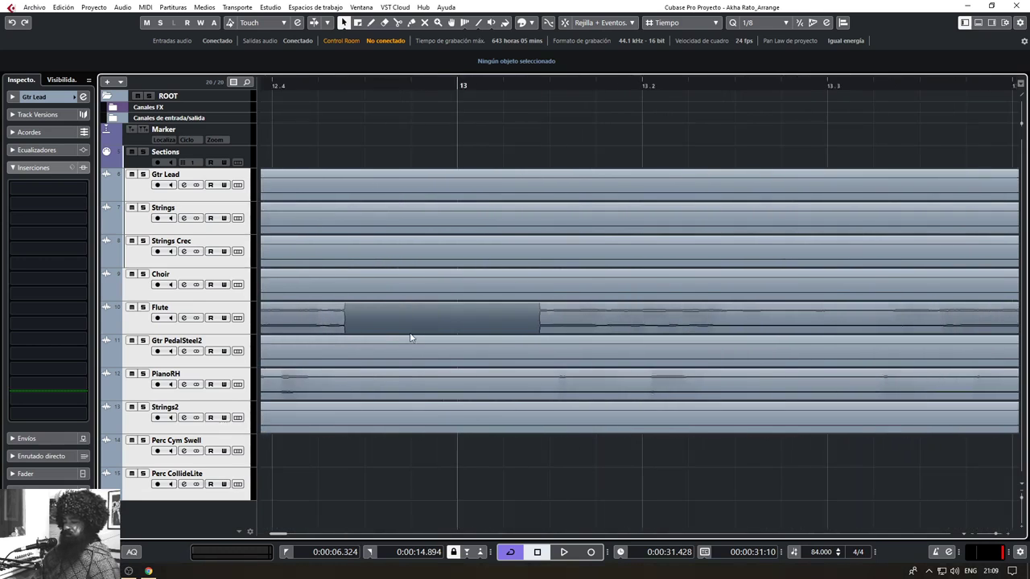
{"action": "scroll", "coordinate": [336, 328], "scroll_direction": "up", "scroll_amount": 1}
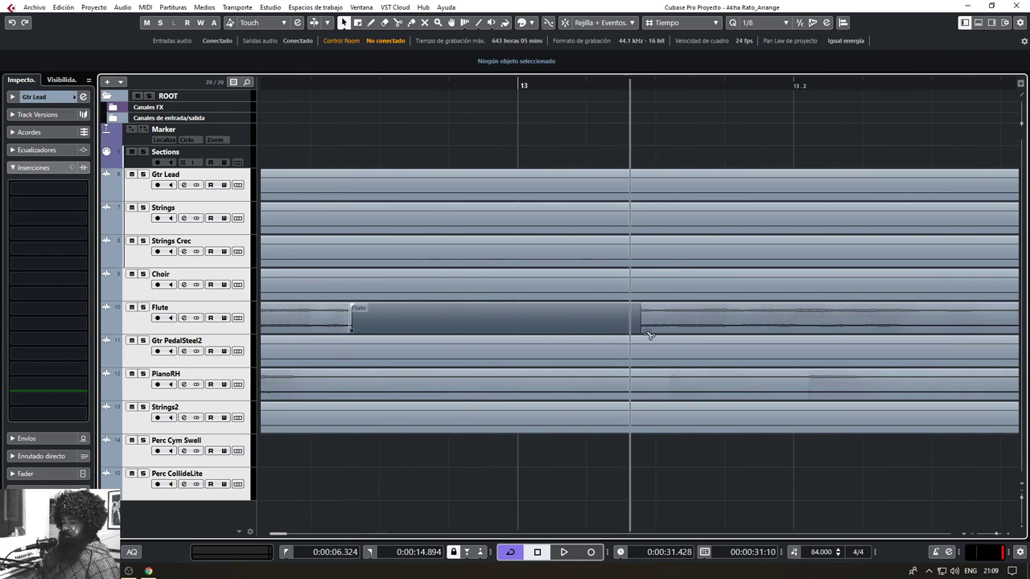
{"action": "left_click_drag", "start_coordinate": [648, 328], "coordinate": [643, 328]}
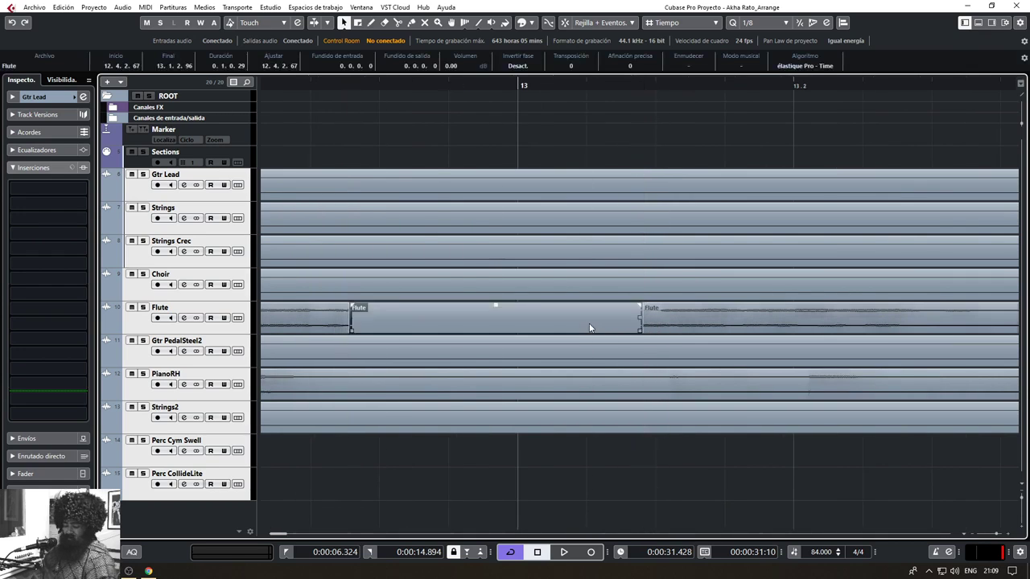
{"action": "left_click_drag", "start_coordinate": [348, 304], "coordinate": [332, 304]}
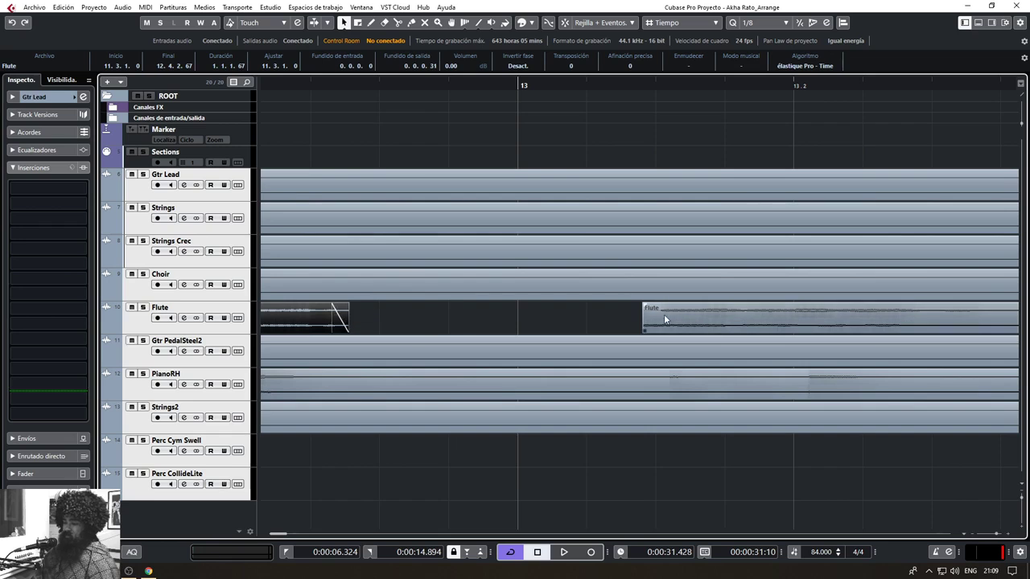
{"action": "left_click_drag", "start_coordinate": [643, 306], "coordinate": [655, 310]}
{"action": "left_click", "coordinate": [598, 328]}
{"action": "scroll", "coordinate": [598, 328], "scroll_direction": "down", "scroll_amount": 6}
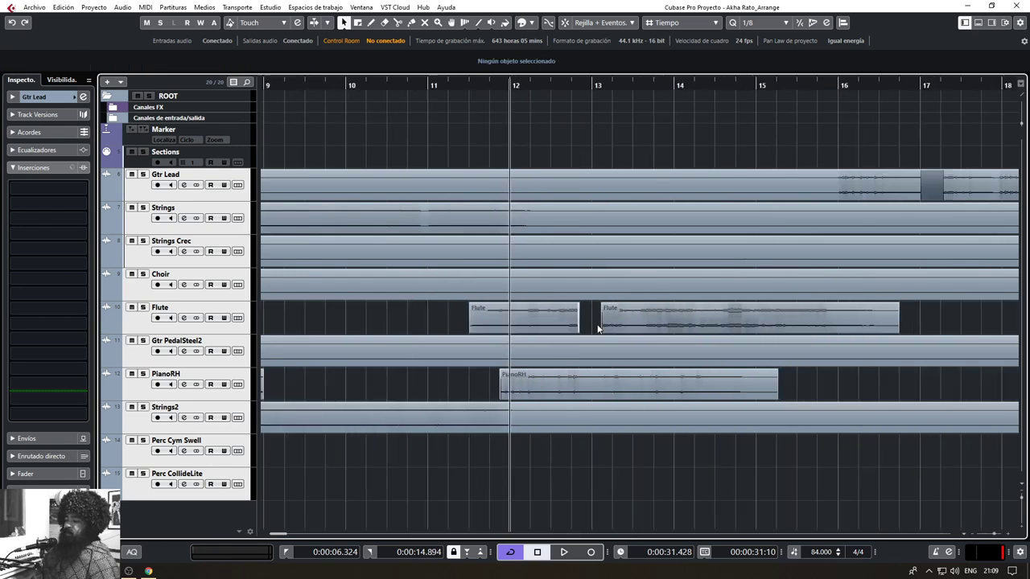
Split the Gtr PedalSteel2 event at 109.2.1.100, just before its first notes, and delete the long silent part ahead of it
{"action": "scroll", "coordinate": [598, 328], "scroll_direction": "down", "scroll_amount": 5}
{"action": "left_click", "coordinate": [927, 362]}
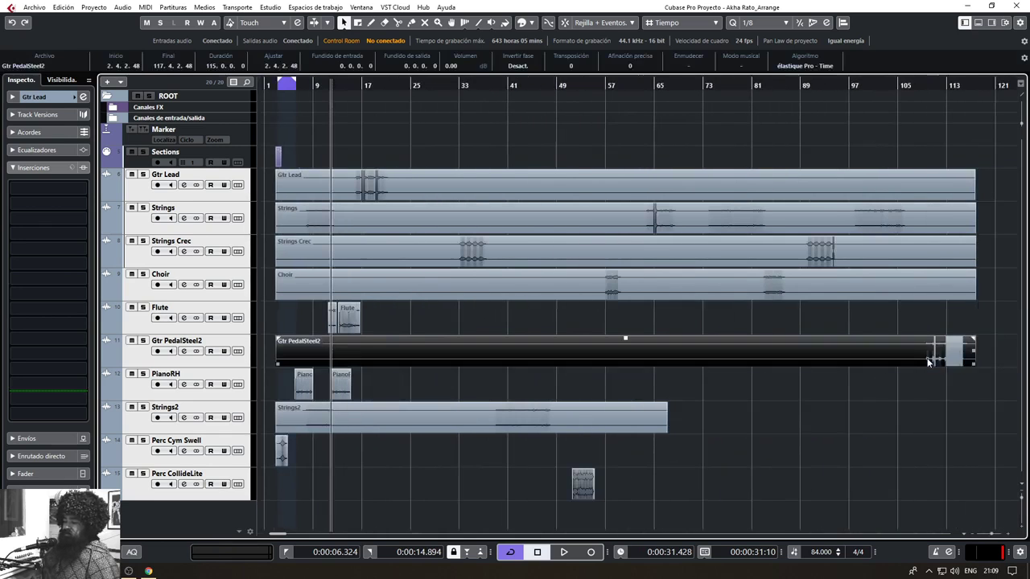
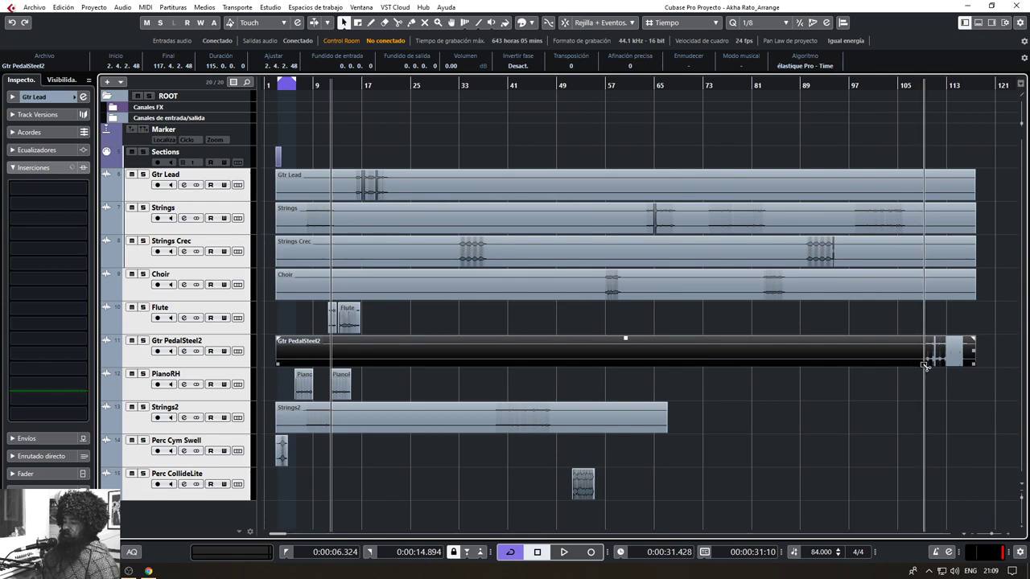
{"action": "left_click", "coordinate": [924, 366], "text": "alt"}
{"action": "left_click", "coordinate": [896, 362]}
{"action": "key", "text": "Delete"}
Cut the noise block starting at 110.4.3.65 out of the Gtr PedalSteel2 event and add short fades at both cut edges
{"action": "scroll", "coordinate": [948, 360], "scroll_direction": "right", "scroll_amount": 5}
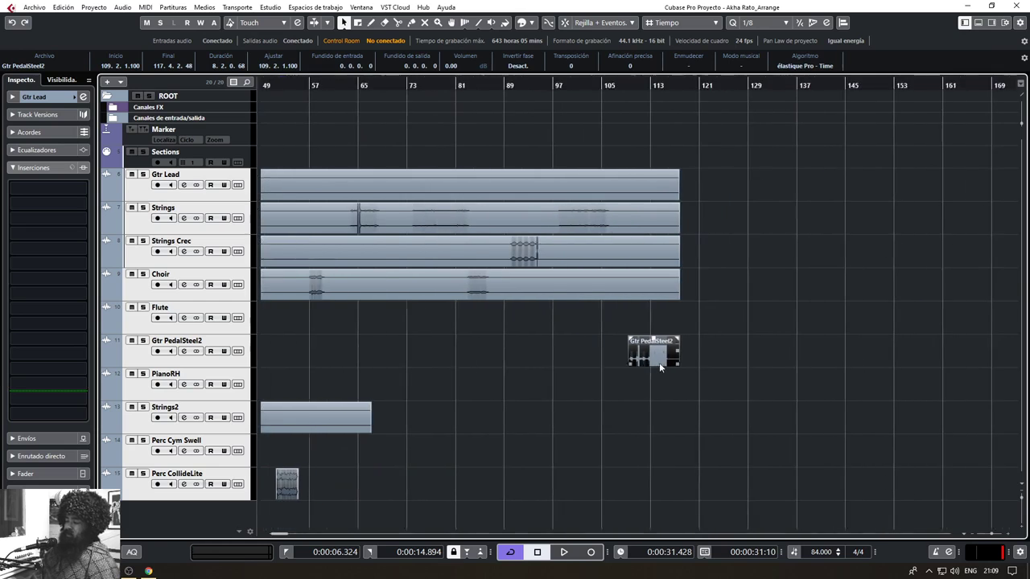
{"action": "scroll", "coordinate": [659, 362], "scroll_direction": "up", "scroll_amount": 5}
{"action": "scroll", "coordinate": [436, 362], "scroll_direction": "up", "scroll_amount": 4}
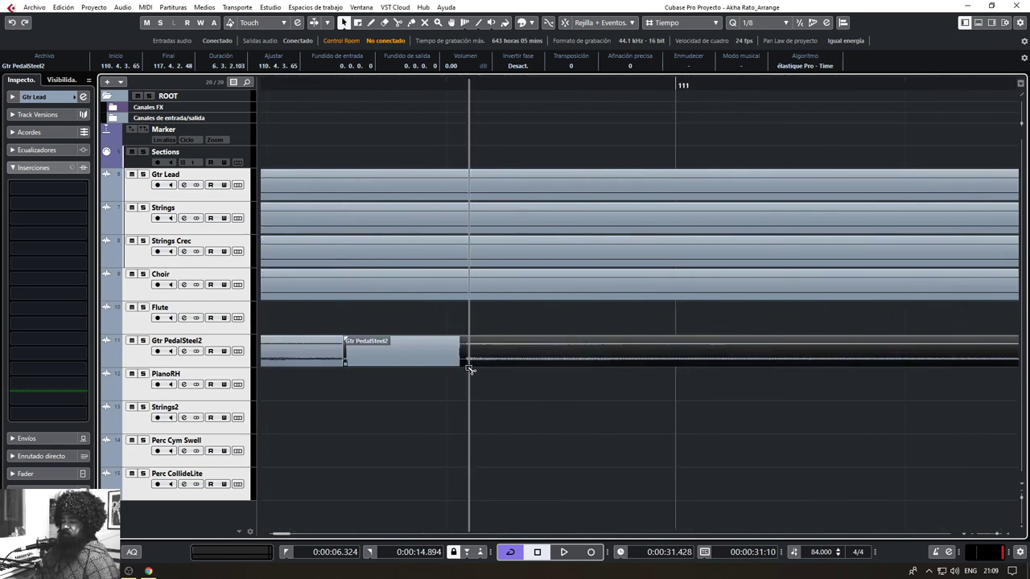
{"action": "key", "text": "Delete"}
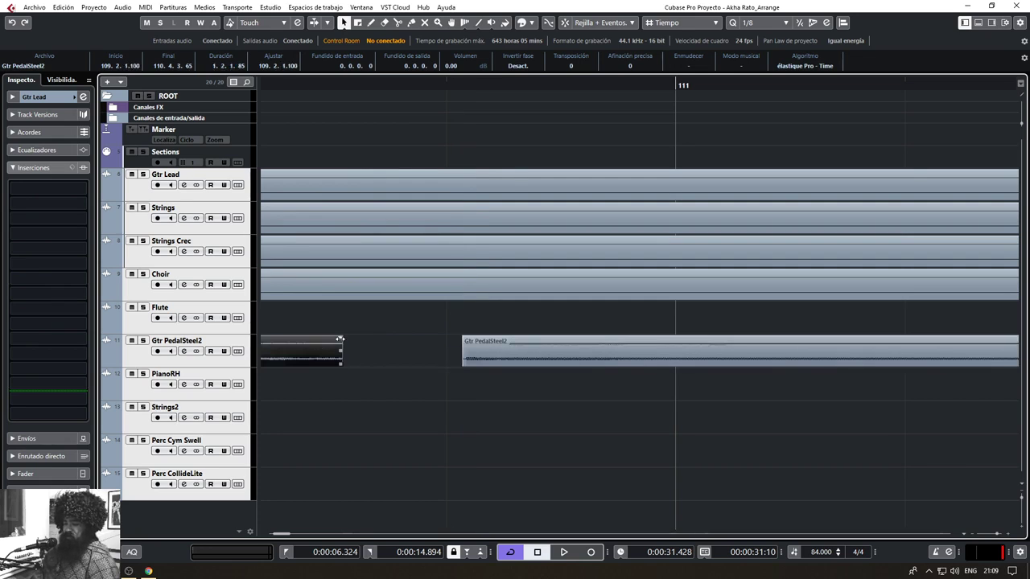
{"action": "left_click_drag", "start_coordinate": [341, 337], "coordinate": [316, 338]}
{"action": "mouse_move", "coordinate": [464, 338]}
{"action": "left_mouse_down"}
{"action": "mouse_move", "coordinate": [463, 366]}
{"action": "mouse_move", "coordinate": [472, 338]}
{"action": "left_mouse_up"}
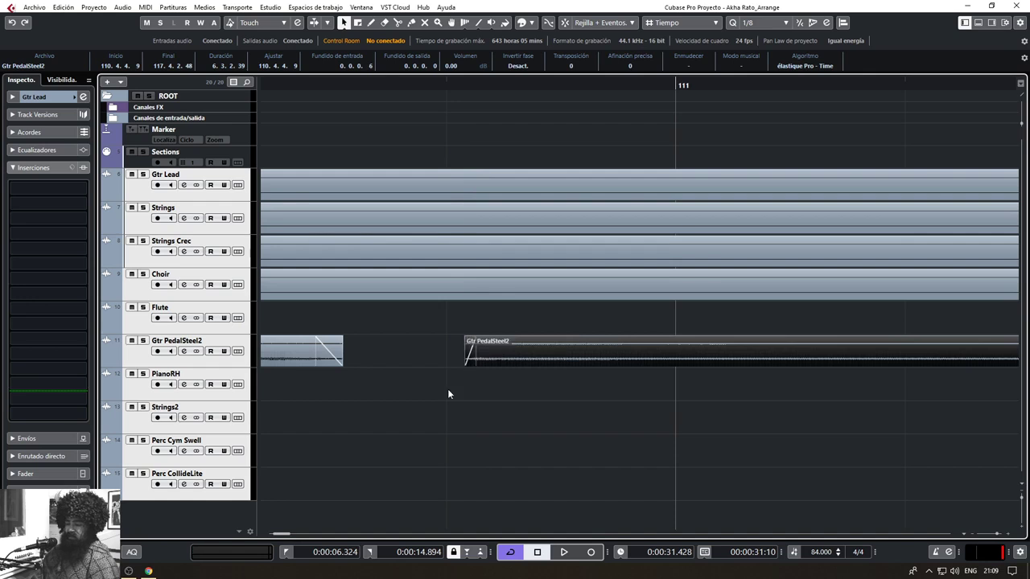
Cut the click noise at 94.2 out of the Strings Crec event and add a short fade-out at 94.1.4.113, before the cut
{"action": "left_click", "coordinate": [496, 369]}
{"action": "scroll", "coordinate": [495, 370], "scroll_direction": "down", "scroll_amount": 3}
{"action": "scroll", "coordinate": [496, 369], "scroll_direction": "down", "scroll_amount": 5}
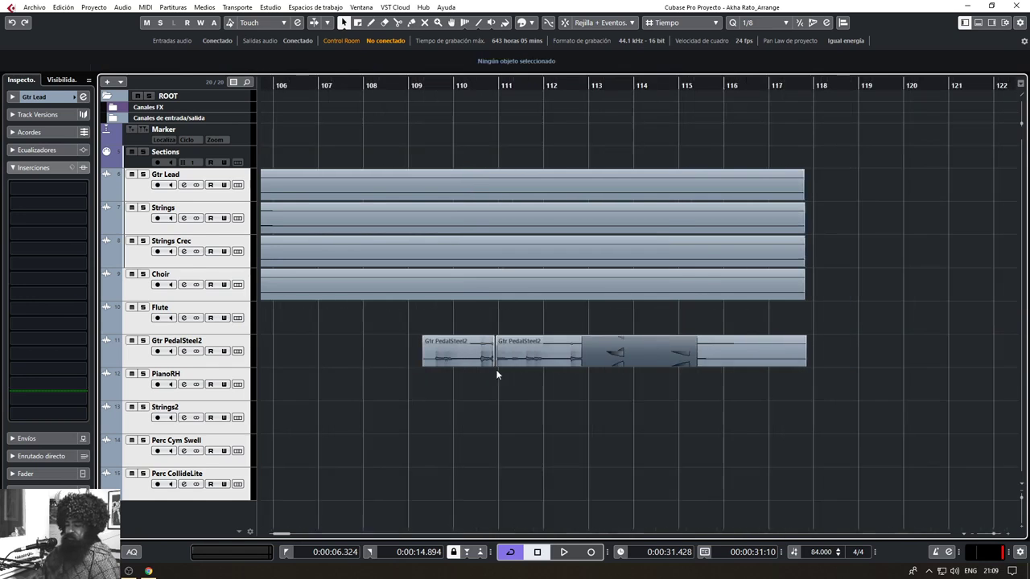
{"action": "scroll", "coordinate": [507, 367], "scroll_direction": "down", "scroll_amount": 2}
{"action": "scroll", "coordinate": [506, 367], "scroll_direction": "down", "scroll_amount": 3}
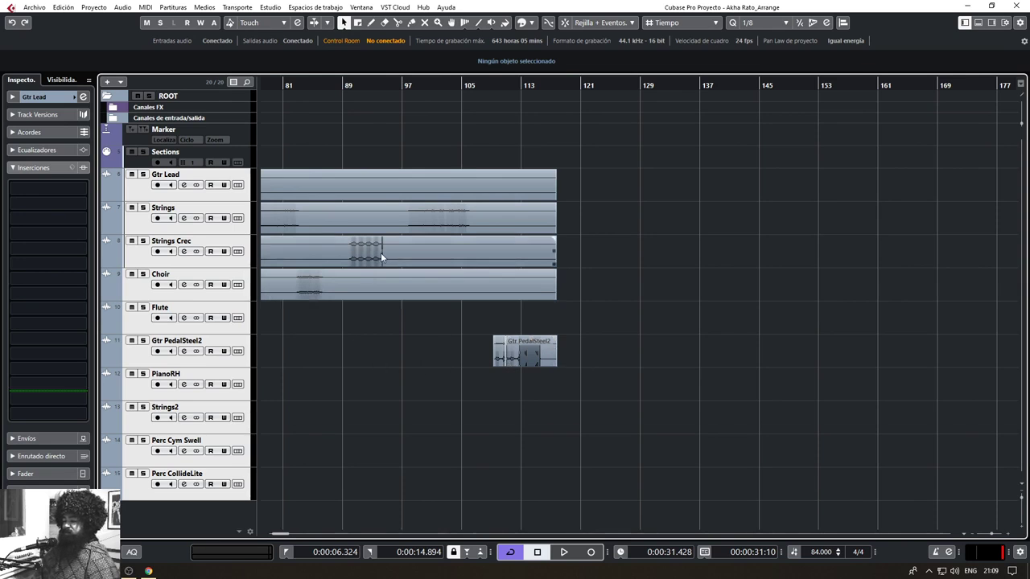
{"action": "scroll", "coordinate": [381, 252], "scroll_direction": "up", "scroll_amount": 7}
{"action": "scroll", "coordinate": [406, 257], "scroll_direction": "up", "scroll_amount": 4}
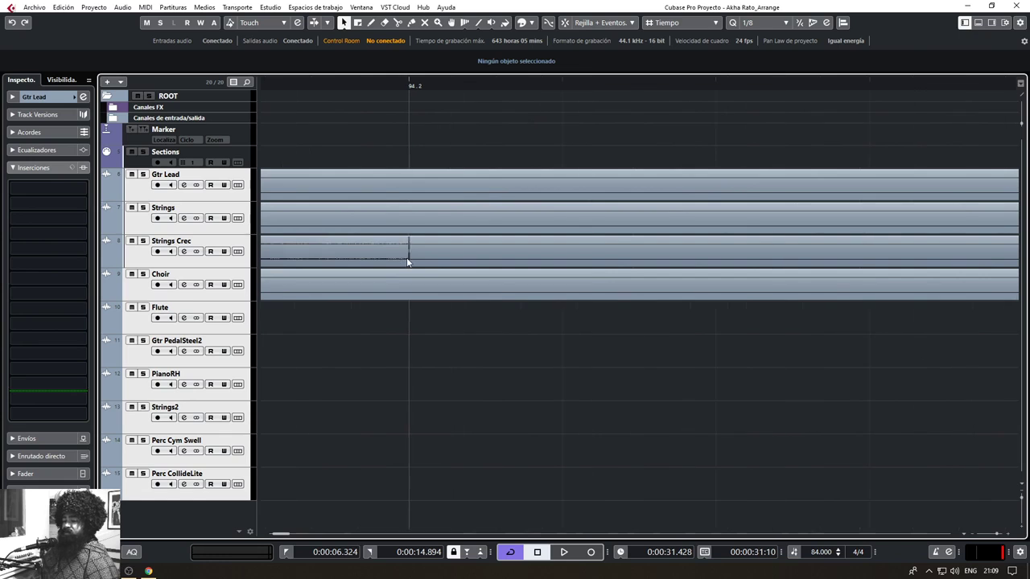
{"action": "left_click", "coordinate": [412, 262]}
{"action": "left_click", "coordinate": [396, 256]}
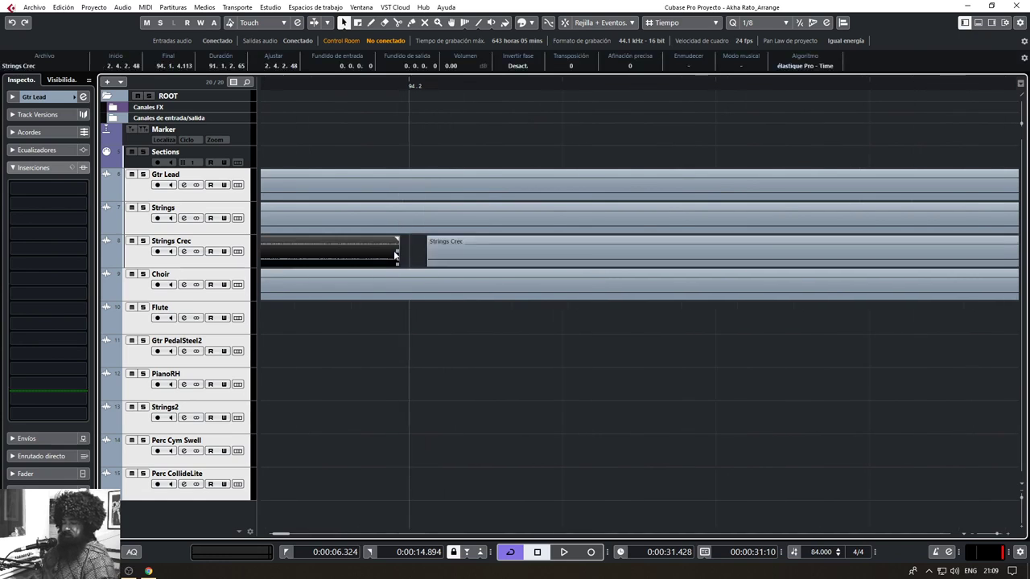
{"action": "left_click_drag", "start_coordinate": [400, 244], "coordinate": [341, 237]}
{"action": "scroll", "coordinate": [494, 266], "scroll_direction": "down", "scroll_amount": 10}
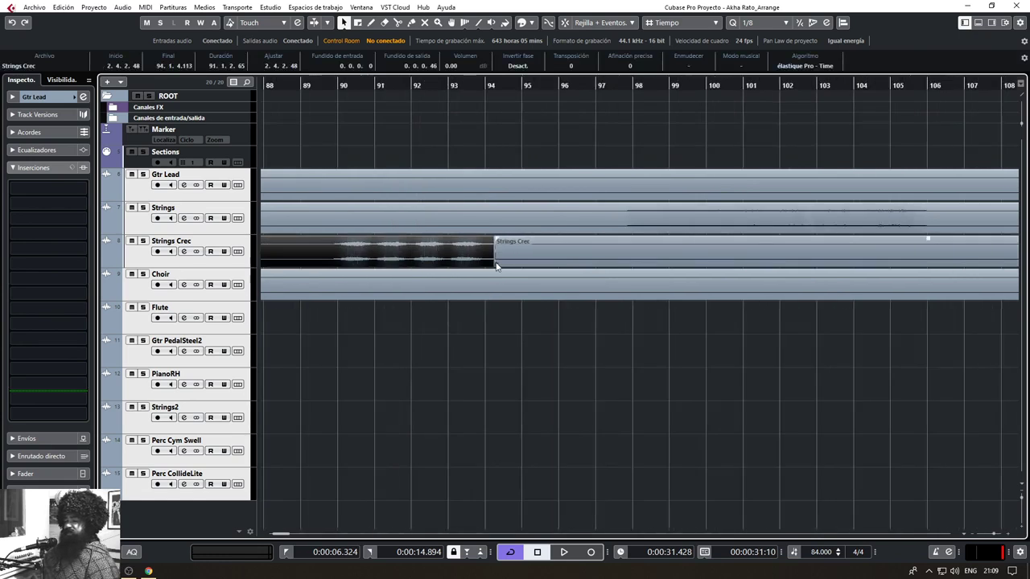
Delete the leftover silent part of the Strings Crec event after the cut near 94.2
{"action": "left_click", "coordinate": [535, 255]}
{"action": "key", "text": "Delete"}
{"action": "scroll", "coordinate": [433, 326], "scroll_direction": "right", "scroll_amount": 4}
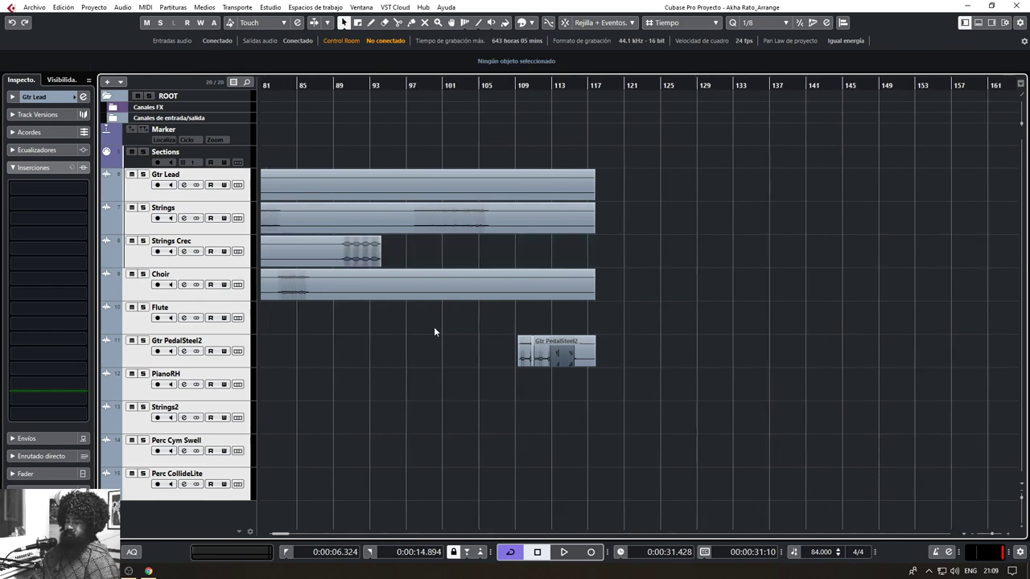
Place the playback cursor at 0:05:19.517, just before the noise blocks in Gtr PedalSteel2, and select that track
{"action": "scroll", "coordinate": [581, 376], "scroll_direction": "up", "scroll_amount": 8}
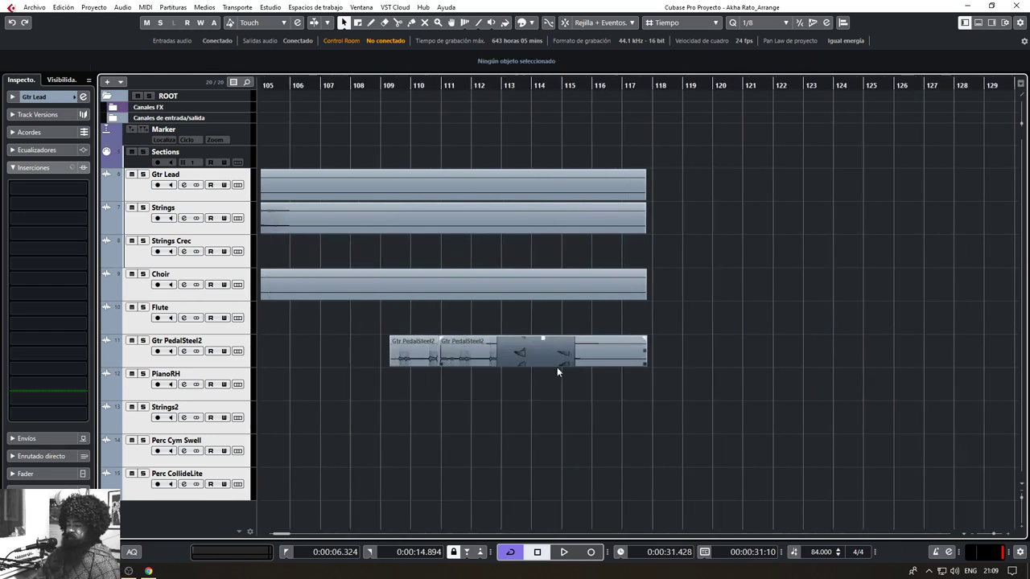
{"action": "left_click", "coordinate": [358, 85]}
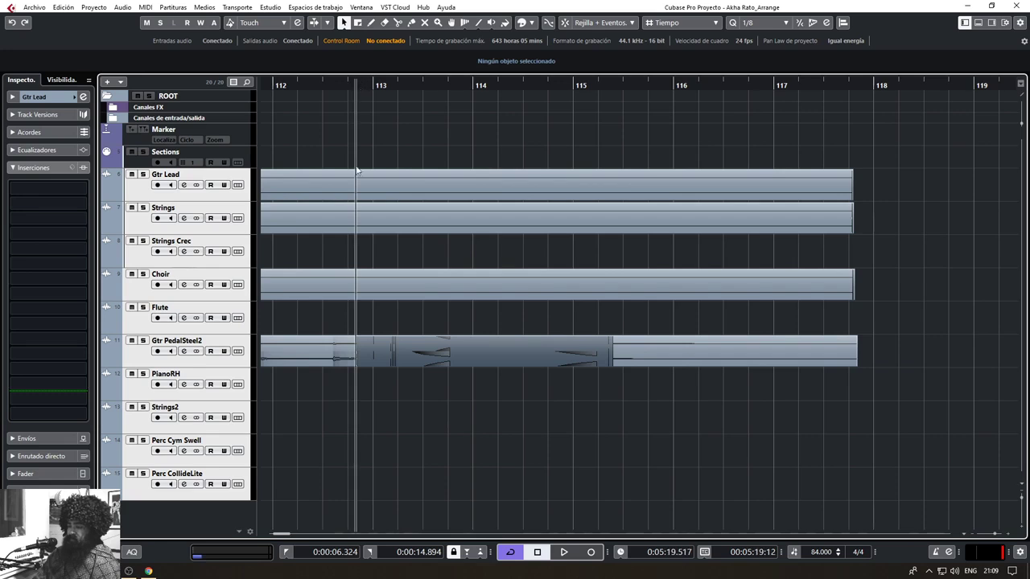
{"action": "scroll", "coordinate": [357, 338], "scroll_direction": "up", "scroll_amount": 4}
{"action": "left_click", "coordinate": [249, 364]}
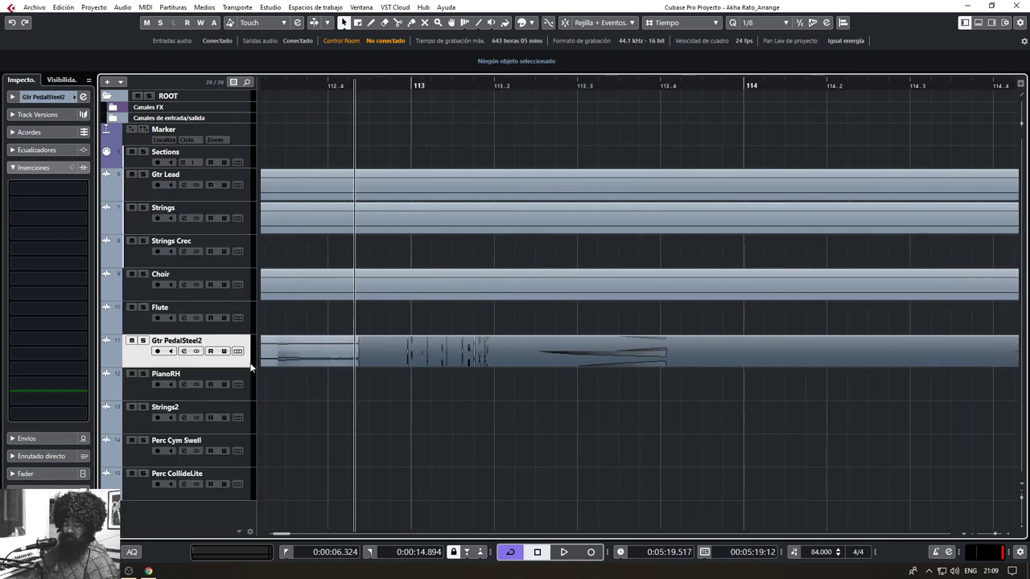
Lower the Gtr PedalSteel2 channel fader to -25.0 dB in the MixConsole
{"action": "key", "text": "F3"}
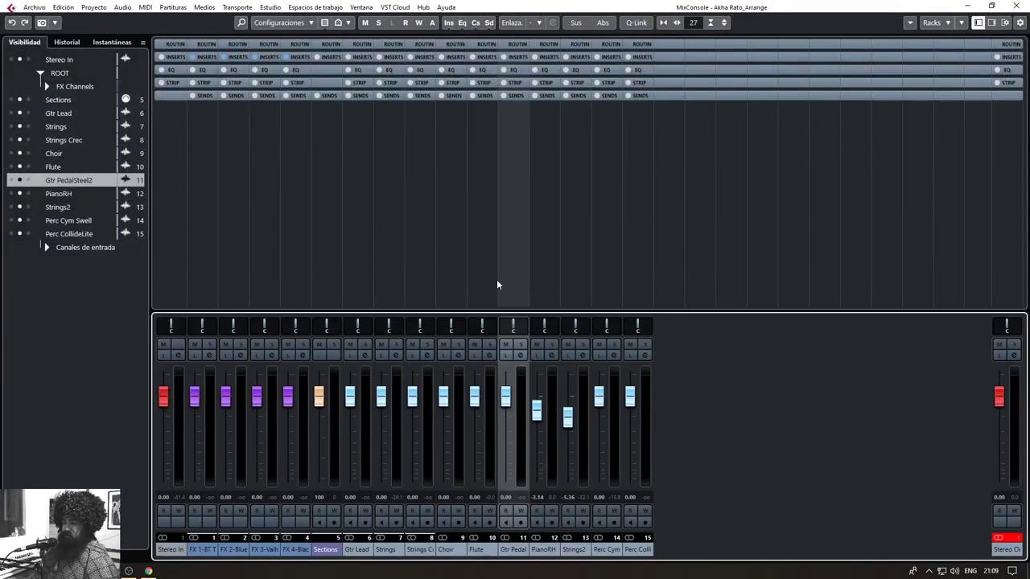
{"action": "left_click_drag", "start_coordinate": [506, 396], "coordinate": [505, 461]}
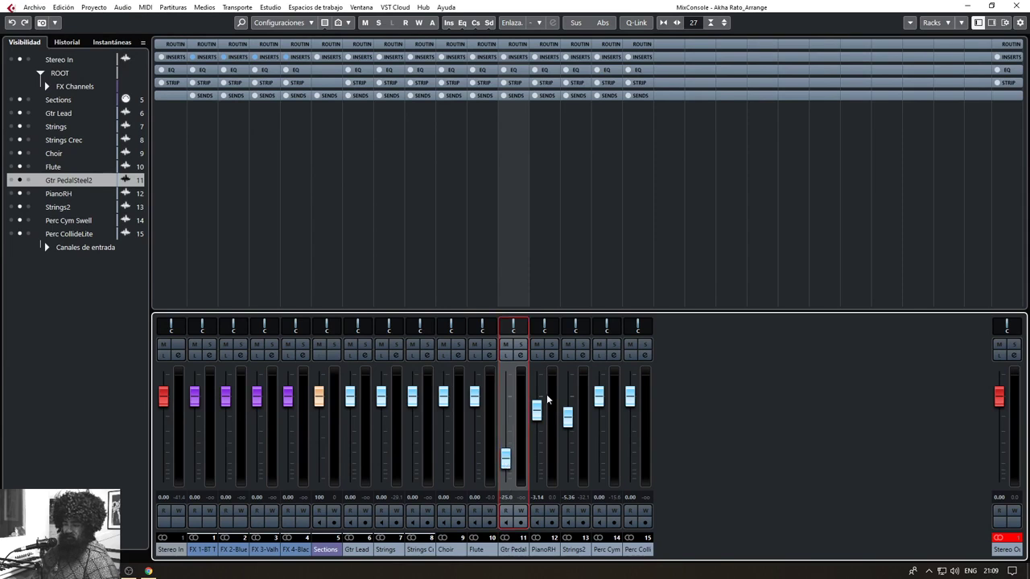
{"action": "left_click", "coordinate": [1015, 6]}
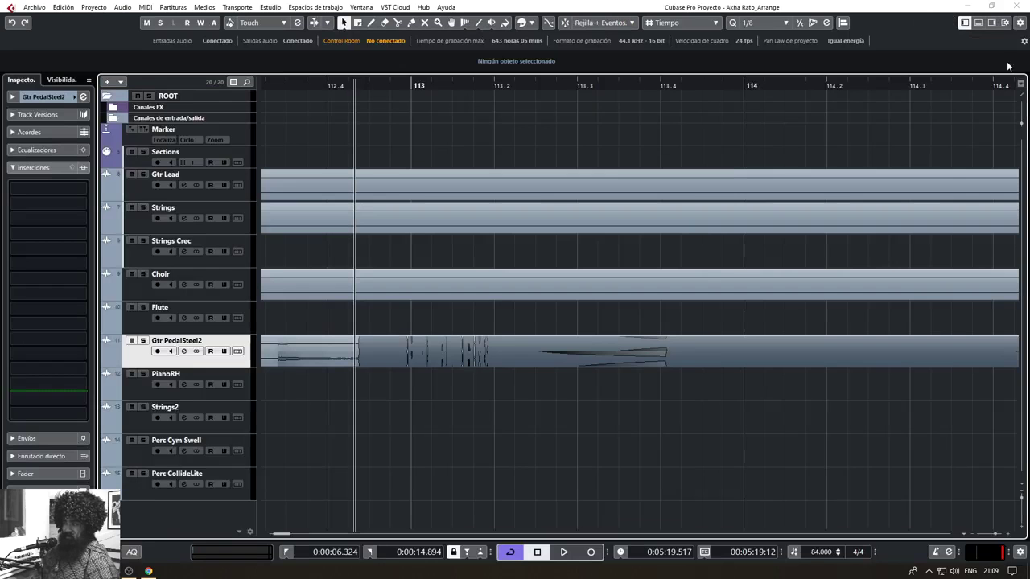
Audition the Gtr PedalSteel2 noise section with the mixer shown below the project, and reset the channel's fader to 0.00 dB
{"action": "left_click", "coordinate": [978, 23]}
{"action": "left_click", "coordinate": [979, 23]}
{"action": "left_click", "coordinate": [978, 23]}
{"action": "key", "text": "space"}
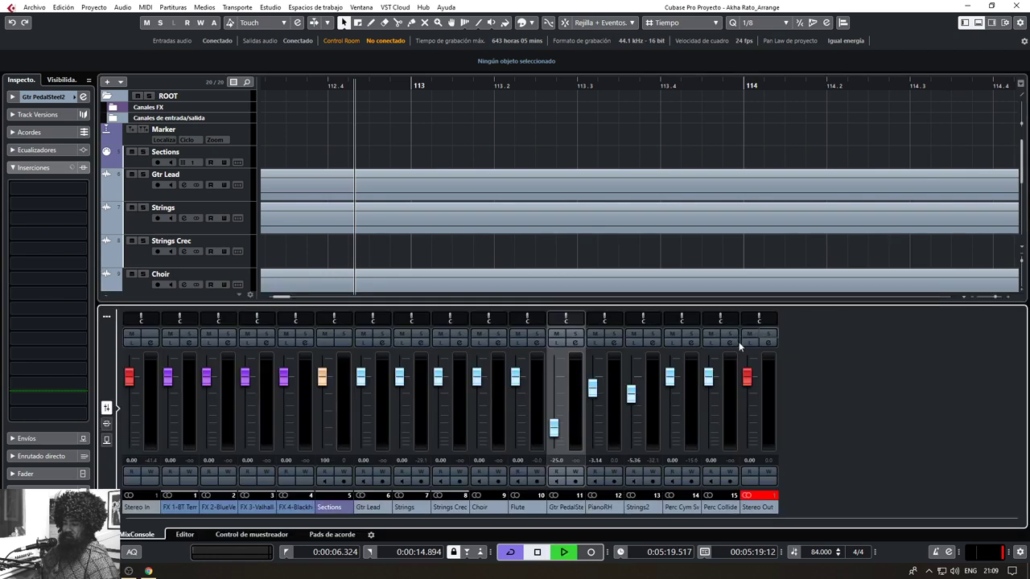
{"action": "key", "text": "space"}
{"action": "mouse_move", "coordinate": [554, 428]}
{"action": "left_mouse_down"}
{"action": "mouse_move", "coordinate": [554, 445]}
{"action": "mouse_move", "coordinate": [555, 430]}
{"action": "left_mouse_up"}
{"action": "key", "text": "space"}
{"action": "key", "text": "space"}
{"action": "left_click", "coordinate": [557, 431], "text": "ctrl"}
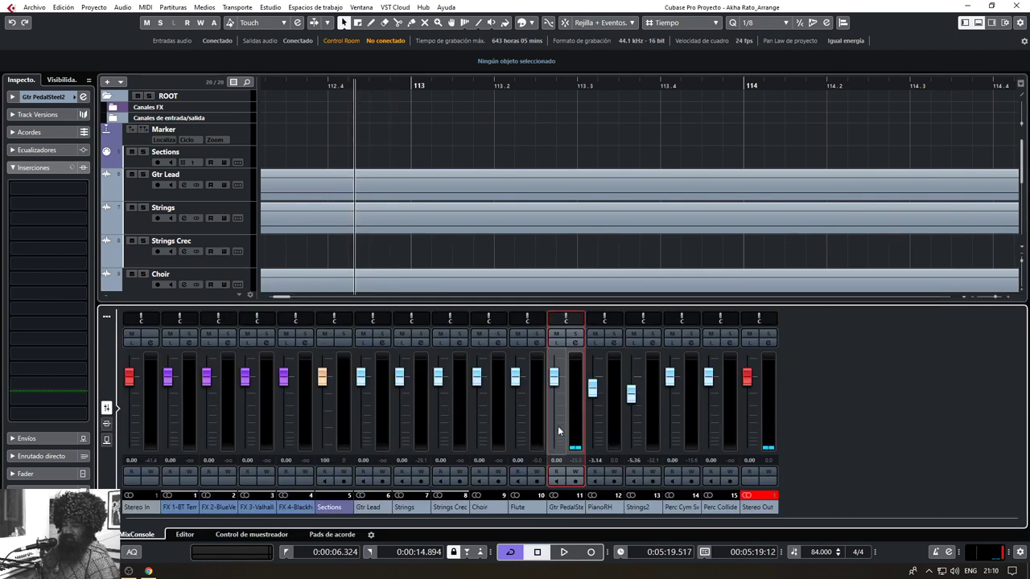
{"action": "key", "text": "ctrl+alt+e"}
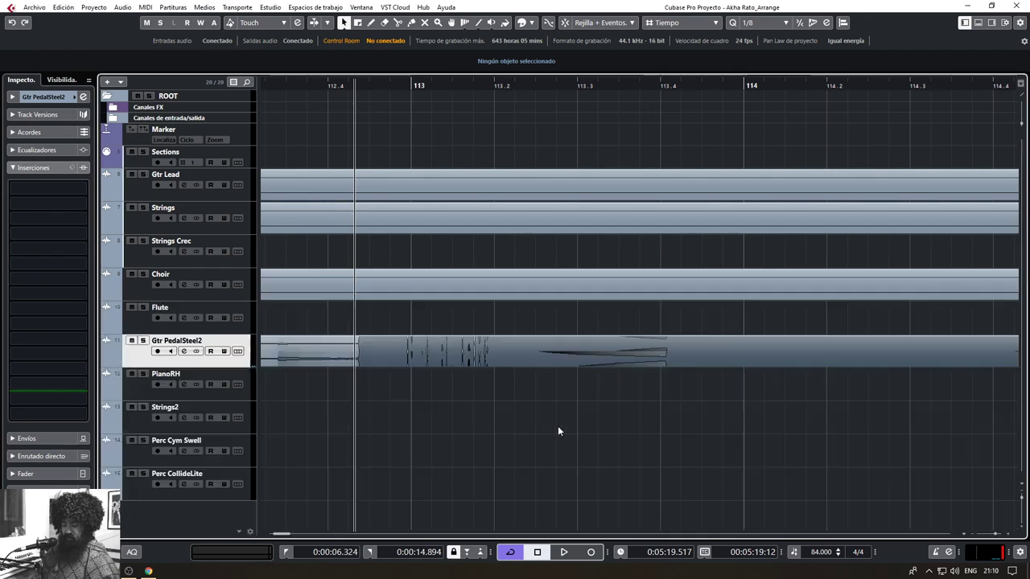
Split the Gtr PedalSteel2 event at 112.4.2.39, just before the noise blocks, and delete everything after the cut
{"action": "left_click", "coordinate": [352, 363]}
{"action": "key", "text": "alt+x"}
{"action": "scroll", "coordinate": [439, 373], "scroll_direction": "down", "scroll_amount": 2}
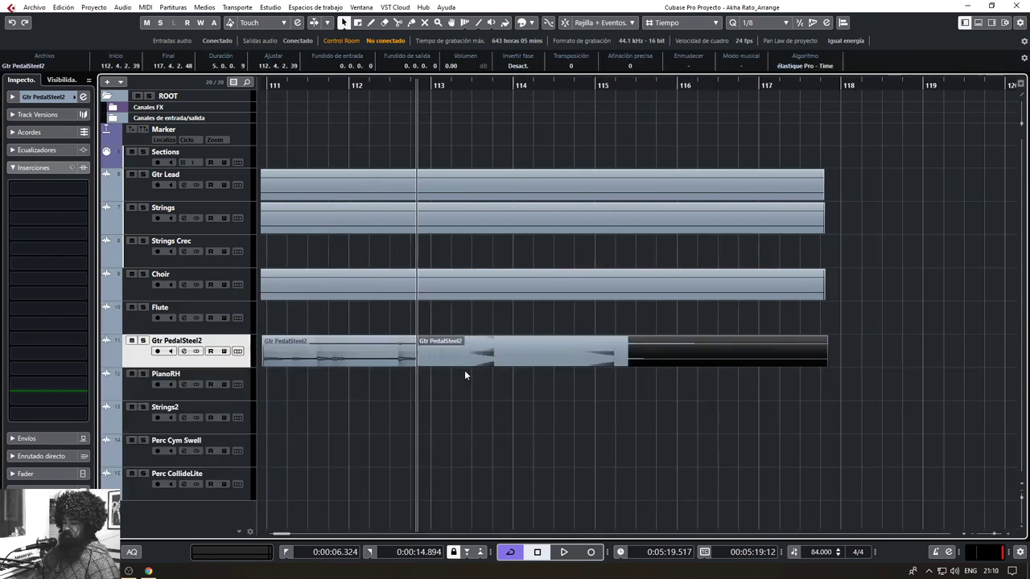
{"action": "key", "text": "Delete"}
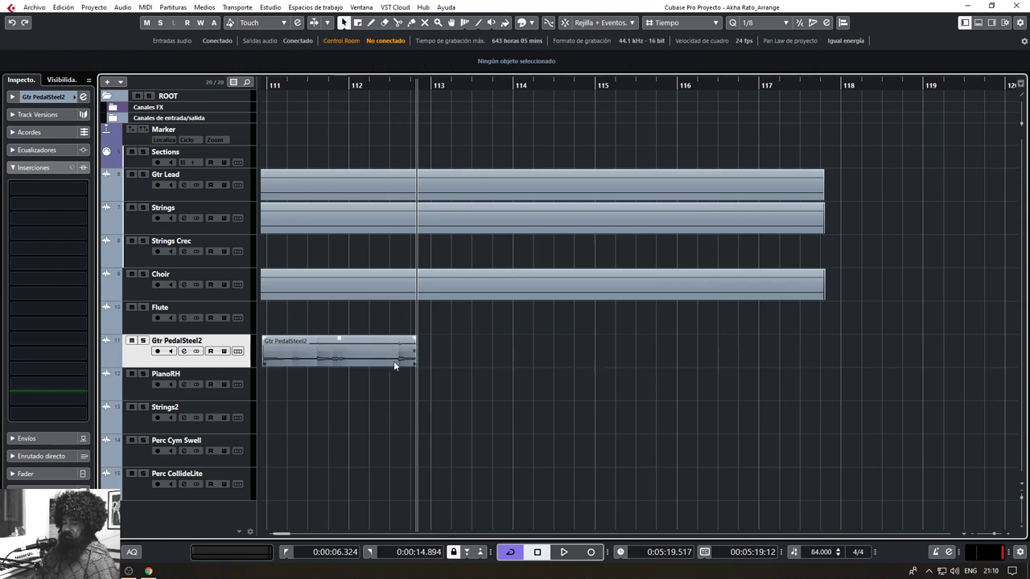
Add a short fade-out to the end of the last Gtr PedalSteel2 event
{"action": "left_click", "coordinate": [393, 360]}
{"action": "scroll", "coordinate": [403, 358], "scroll_direction": "up", "scroll_amount": 4}
{"action": "left_click", "coordinate": [588, 371]}
{"action": "scroll", "coordinate": [591, 370], "scroll_direction": "down", "scroll_amount": 10}
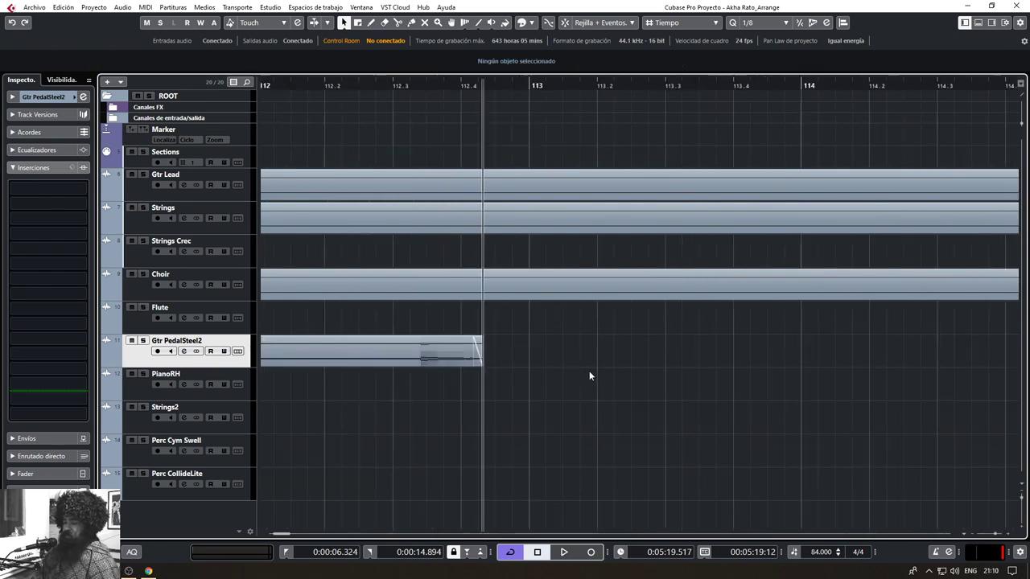
Look over the whole arrangement, examining the Perc CollideLite, Choir and Strings Crec tracks for remaining noise
{"action": "scroll", "coordinate": [563, 368], "scroll_direction": "left", "scroll_amount": 3}
{"action": "scroll", "coordinate": [614, 366], "scroll_direction": "left", "scroll_amount": 1}
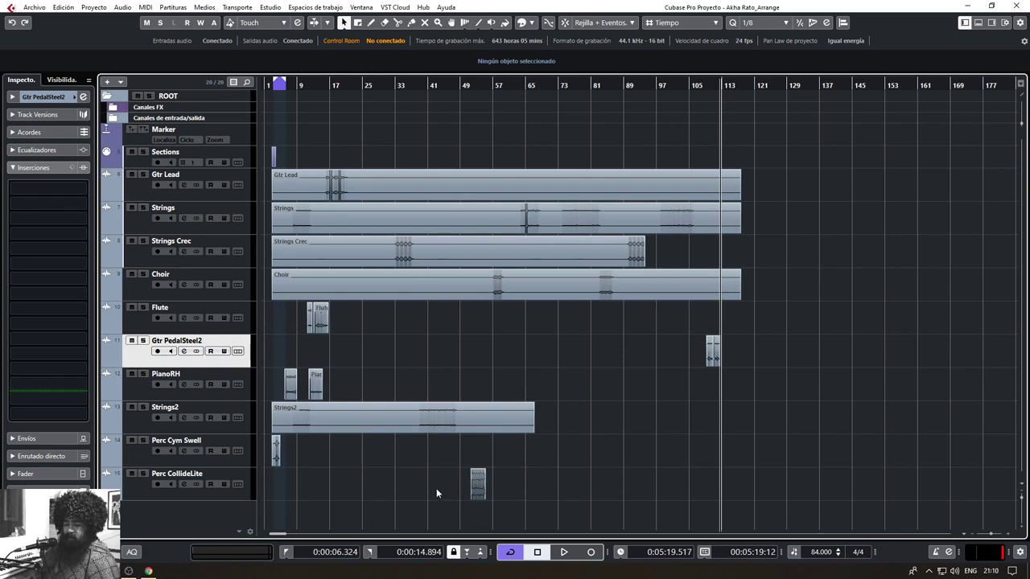
{"action": "left_click", "coordinate": [351, 499]}
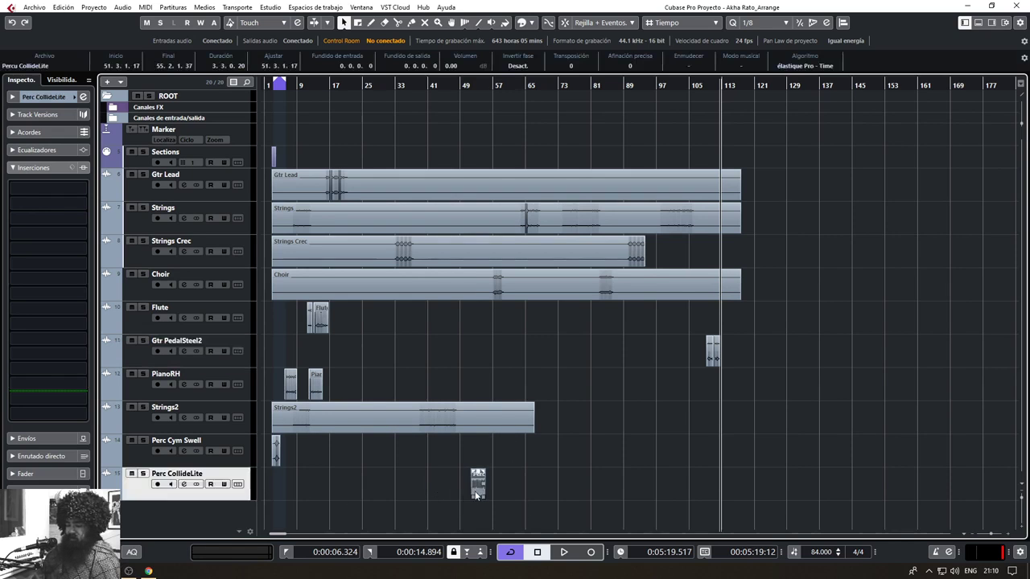
{"action": "scroll", "coordinate": [476, 493], "scroll_direction": "up", "scroll_amount": 6}
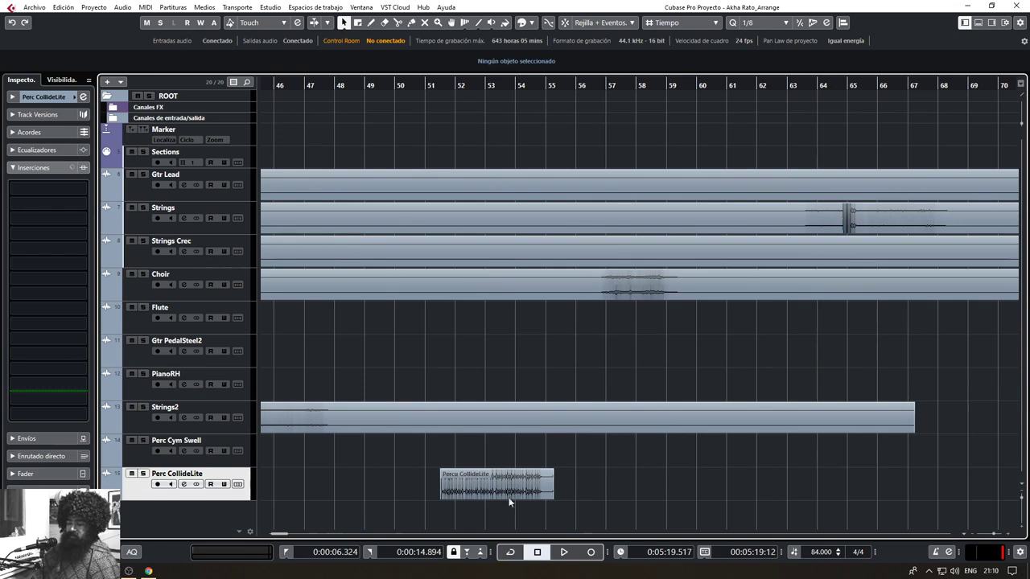
{"action": "scroll", "coordinate": [509, 500], "scroll_direction": "down", "scroll_amount": 6}
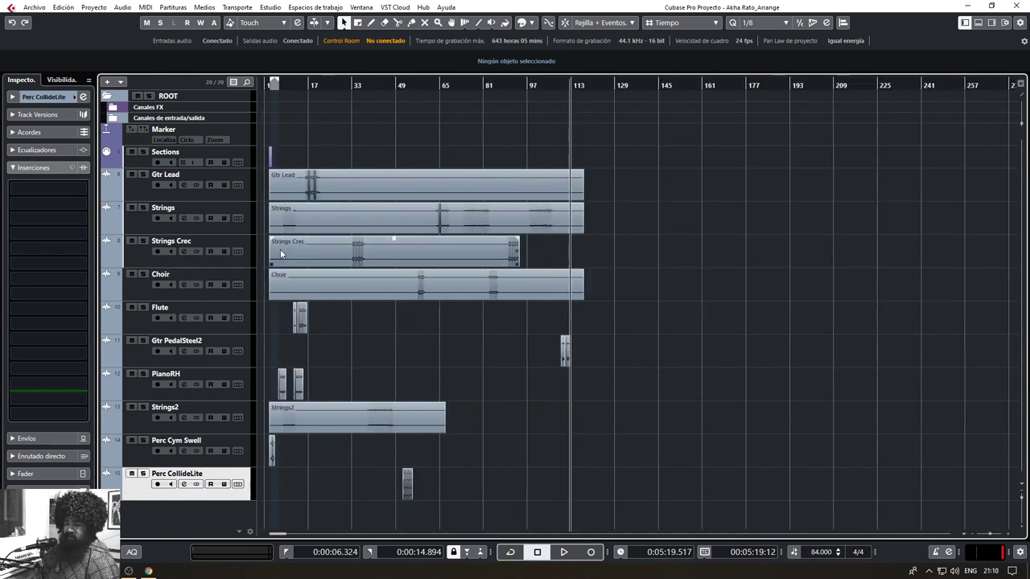
{"action": "left_click", "coordinate": [204, 284]}
{"action": "scroll", "coordinate": [427, 291], "scroll_direction": "up", "scroll_amount": 7}
{"action": "scroll", "coordinate": [504, 288], "scroll_direction": "down", "scroll_amount": 7}
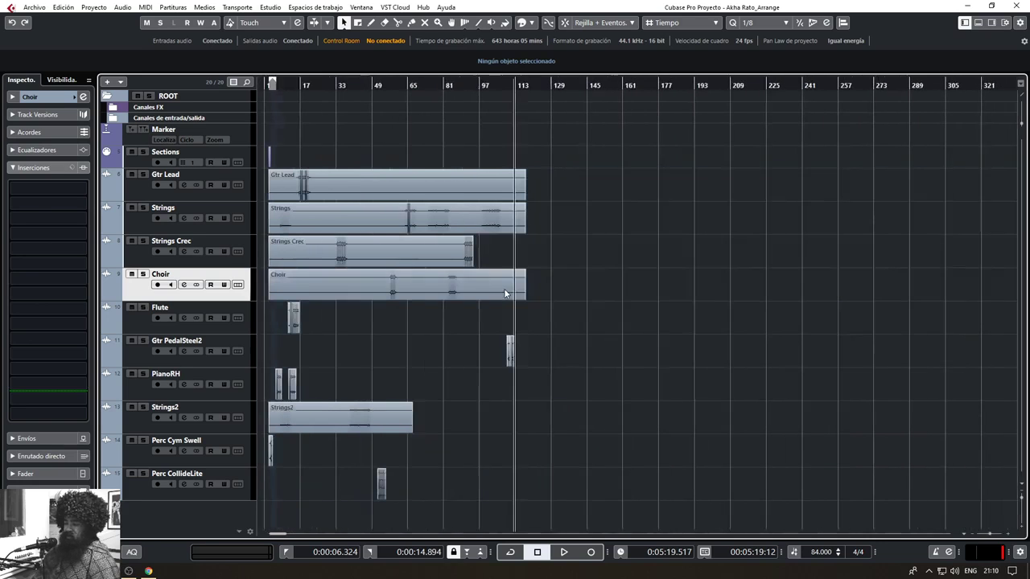
{"action": "left_click", "coordinate": [185, 261]}
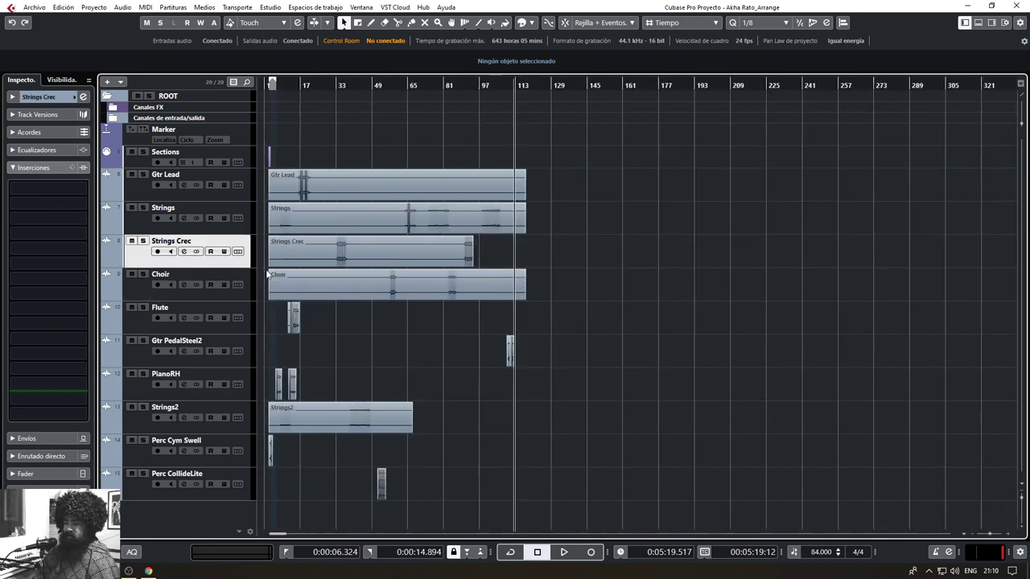
{"action": "scroll", "coordinate": [331, 255], "scroll_direction": "up", "scroll_amount": 5}
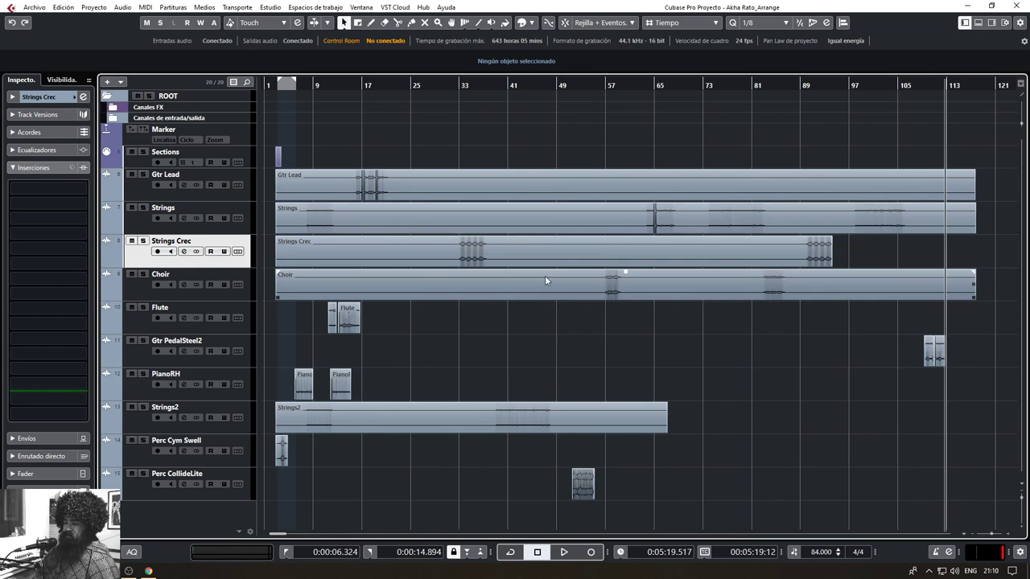
Cut the two noise blocks around bar 65 out of the Strings event, up to 65.1.2.13
{"action": "left_click", "coordinate": [237, 228]}
{"action": "scroll", "coordinate": [653, 225], "scroll_direction": "up", "scroll_amount": 10}
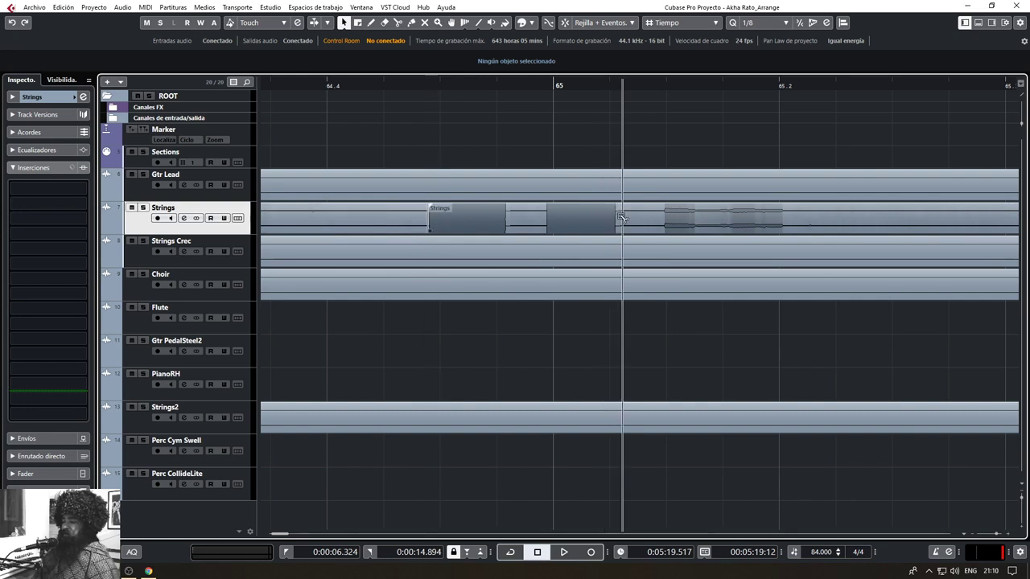
{"action": "left_click", "coordinate": [563, 226]}
{"action": "key", "text": "Delete"}
{"action": "left_click", "coordinate": [471, 226]}
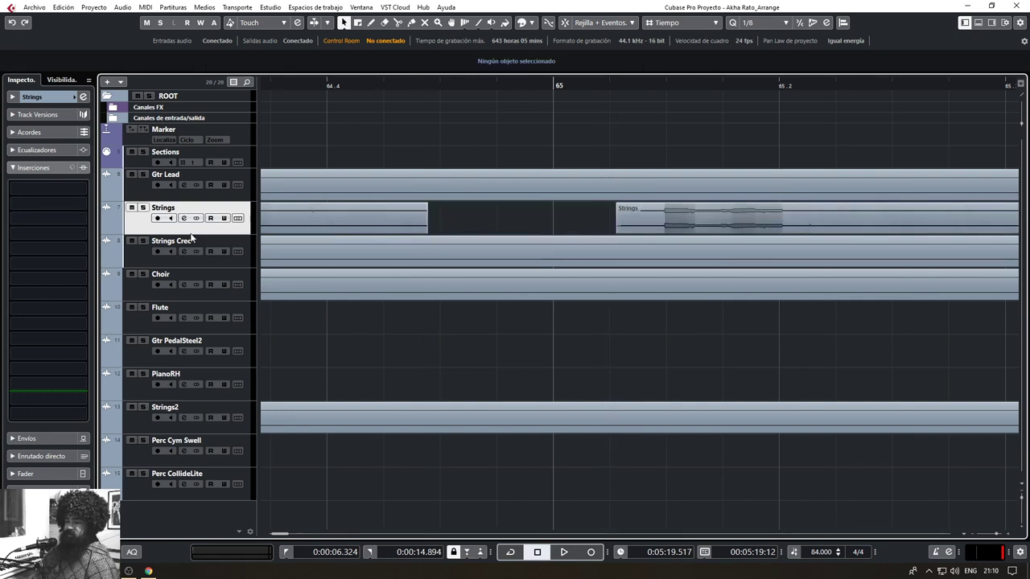
Solo the Strings track and lower its fader to -21.2 dB while playing from 0:03:03.042, with the mixer shown below
{"action": "key", "text": "s"}
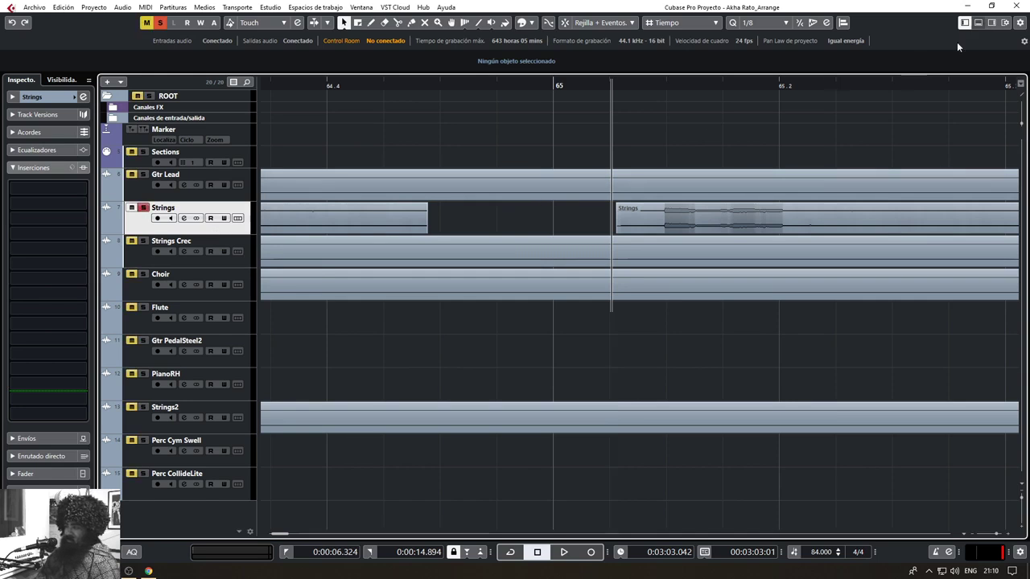
{"action": "left_click", "coordinate": [978, 23]}
{"action": "left_click_drag", "start_coordinate": [712, 236], "coordinate": [436, 201]}
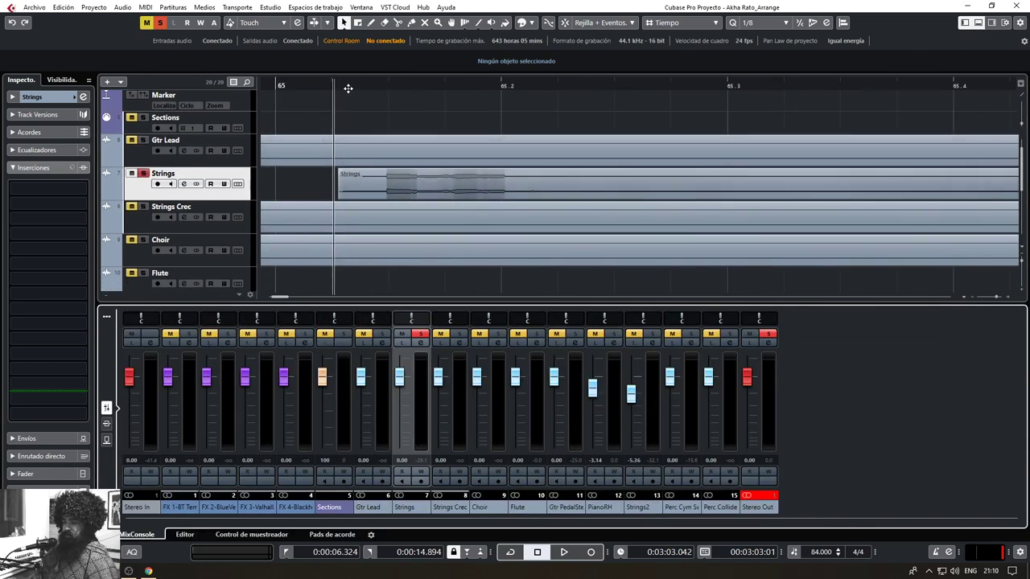
{"action": "key", "text": "space"}
{"action": "left_click_drag", "start_coordinate": [400, 376], "coordinate": [400, 430]}
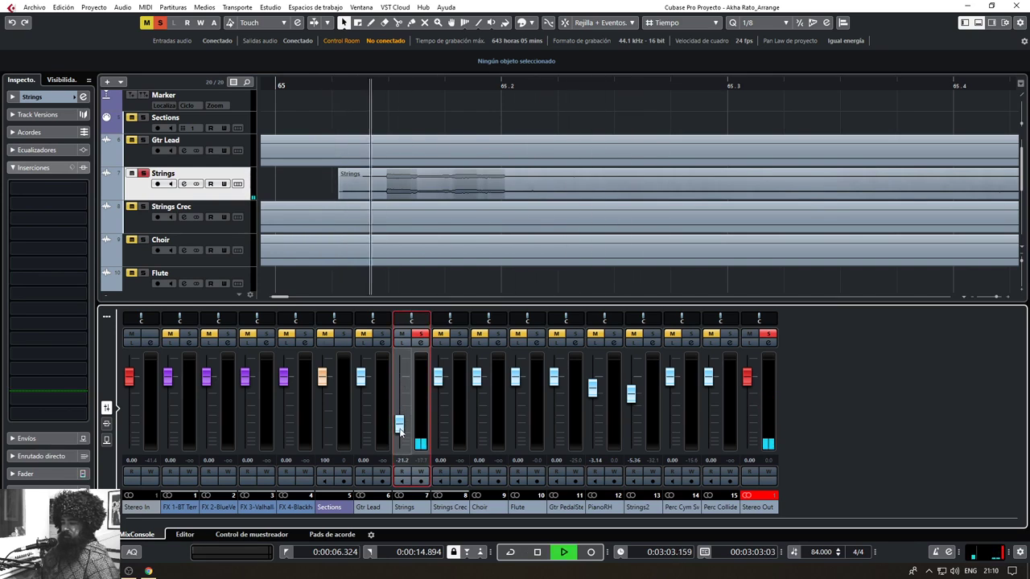
Audition the suspicious sound at the start of the Strings event after the bar 65 cut several times
{"action": "key", "text": "space"}
{"action": "key", "text": "space"}
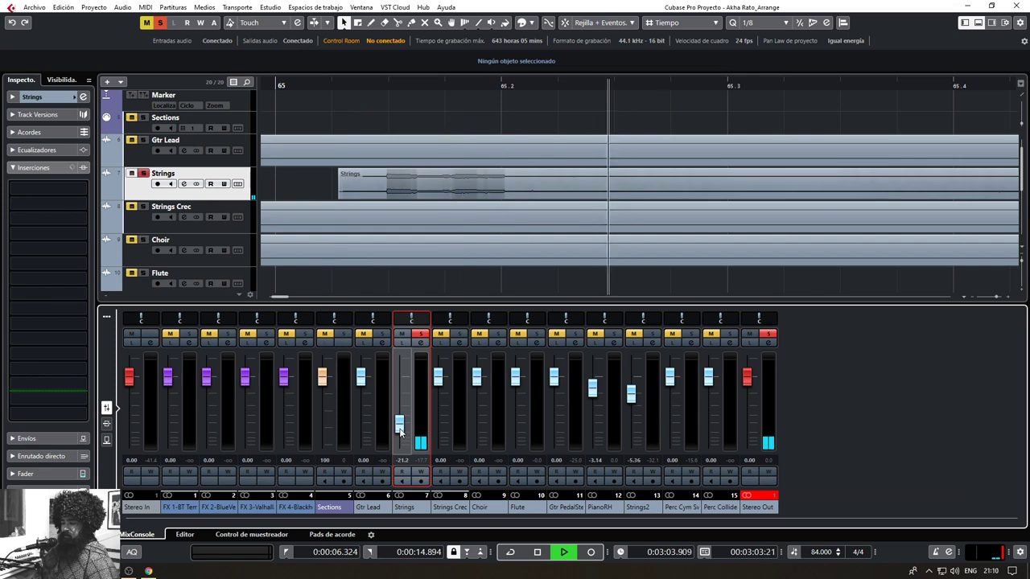
{"action": "key", "text": "space"}
{"action": "key", "text": "space"}
{"action": "key", "text": "space"}
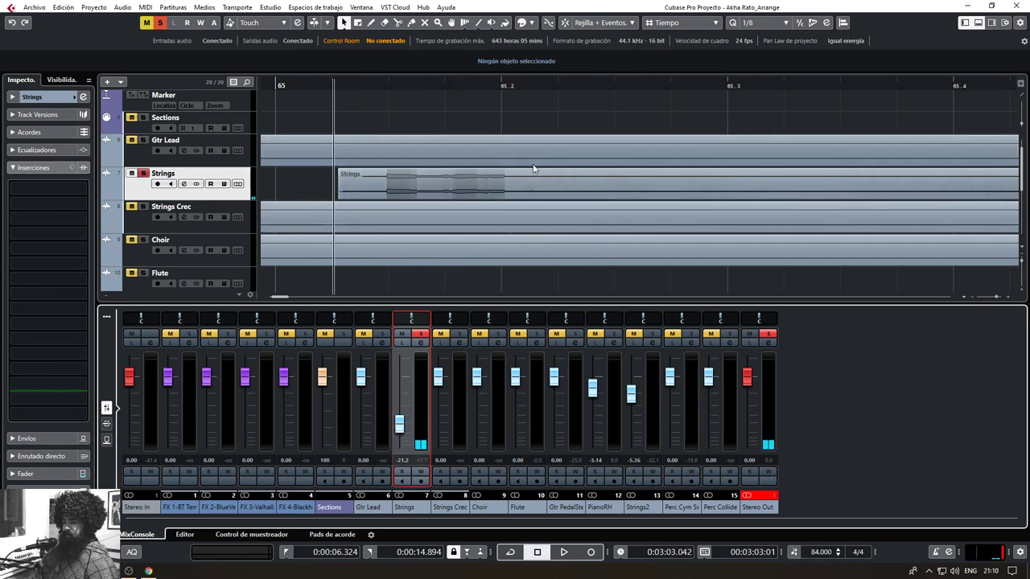
Split the Strings event at 65.2.1.24 and delete the noisy piece before the cut
{"action": "left_click", "coordinate": [523, 190]}
{"action": "key", "text": "g"}
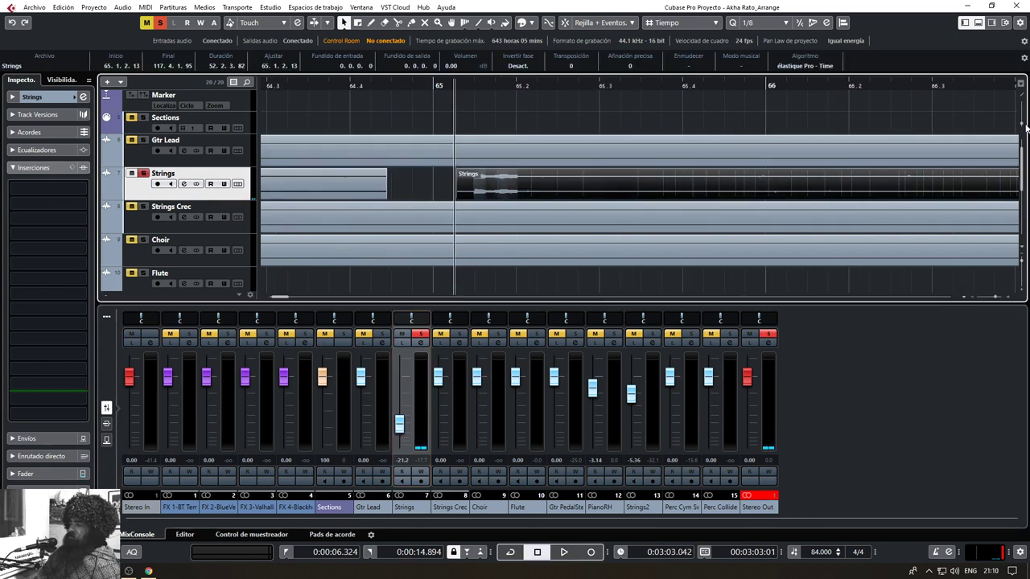
{"action": "left_click_drag", "start_coordinate": [1022, 126], "coordinate": [1023, 120]}
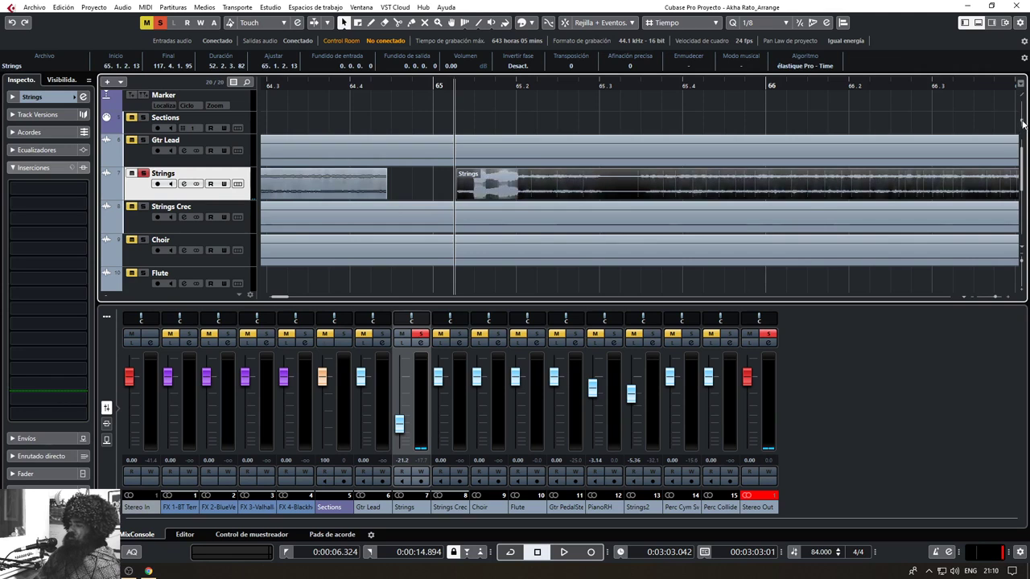
{"action": "left_click", "coordinate": [520, 198], "text": "alt"}
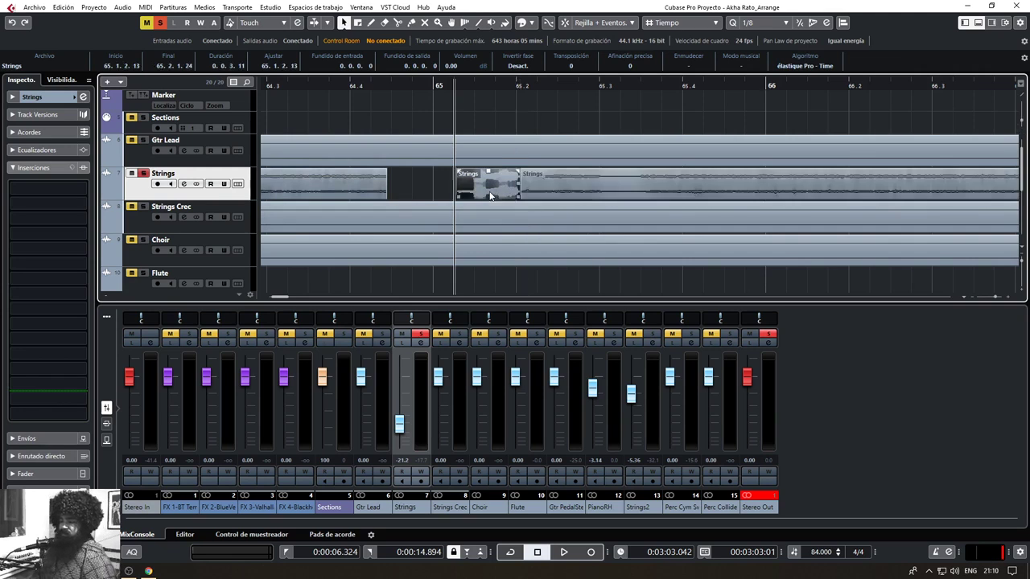
{"action": "key", "text": "Delete"}
Hide the mixer and smooth the Strings gap at bar 65 with a 0.0.0.19 fade-in after it and a 0.0.0.15 fade-out before it
{"action": "left_click", "coordinate": [522, 173]}
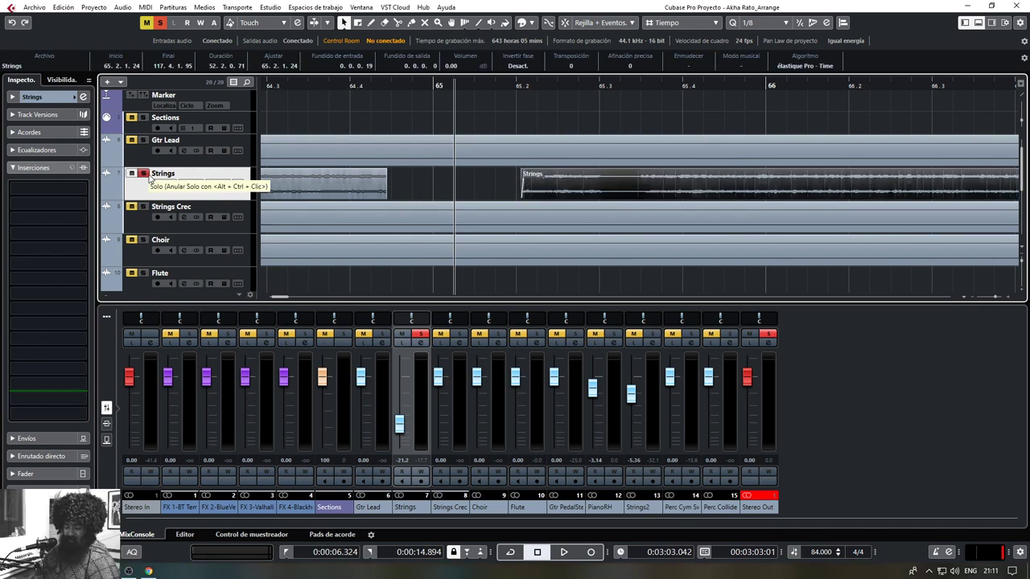
{"action": "key", "text": "ctrl+alt+e"}
{"action": "left_click", "coordinate": [440, 363]}
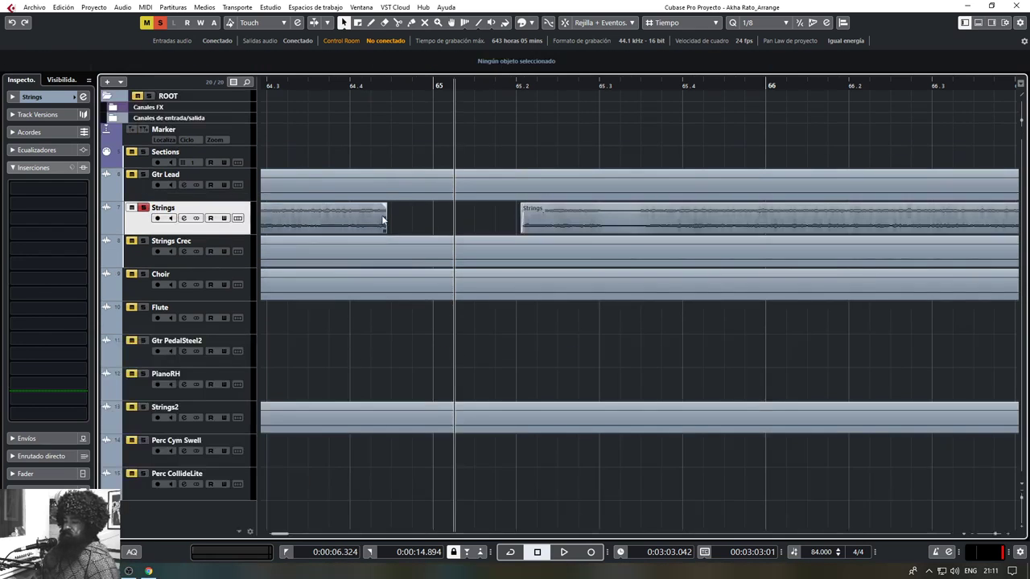
{"action": "left_click_drag", "start_coordinate": [383, 218], "coordinate": [385, 207]}
Split the long Strings event at 12.2.4.72 and 63.2.2.0 and delete the silent piece between the cuts
{"action": "scroll", "coordinate": [421, 272], "scroll_direction": "down", "scroll_amount": 5}
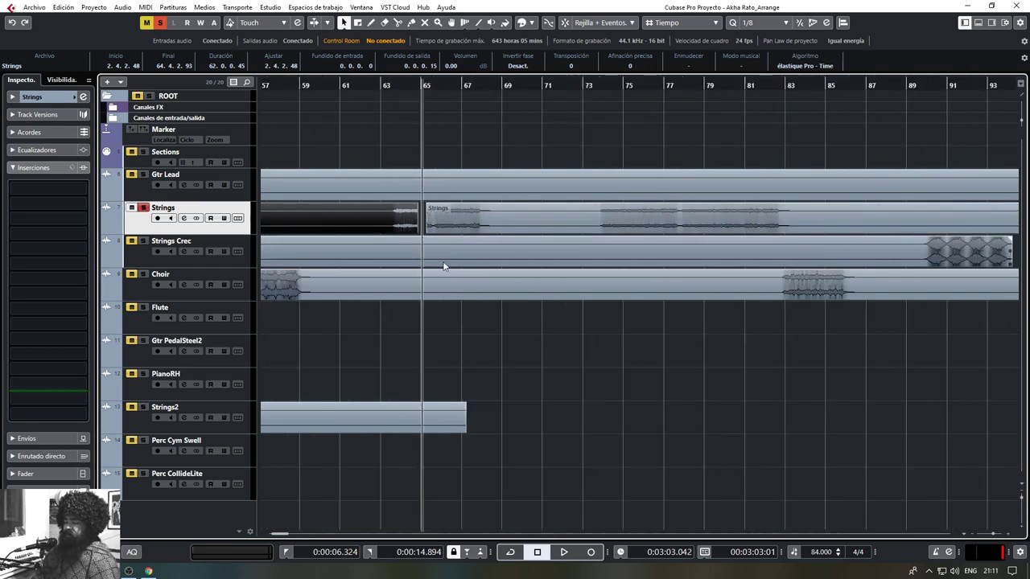
{"action": "scroll", "coordinate": [563, 310], "scroll_direction": "down", "scroll_amount": 4}
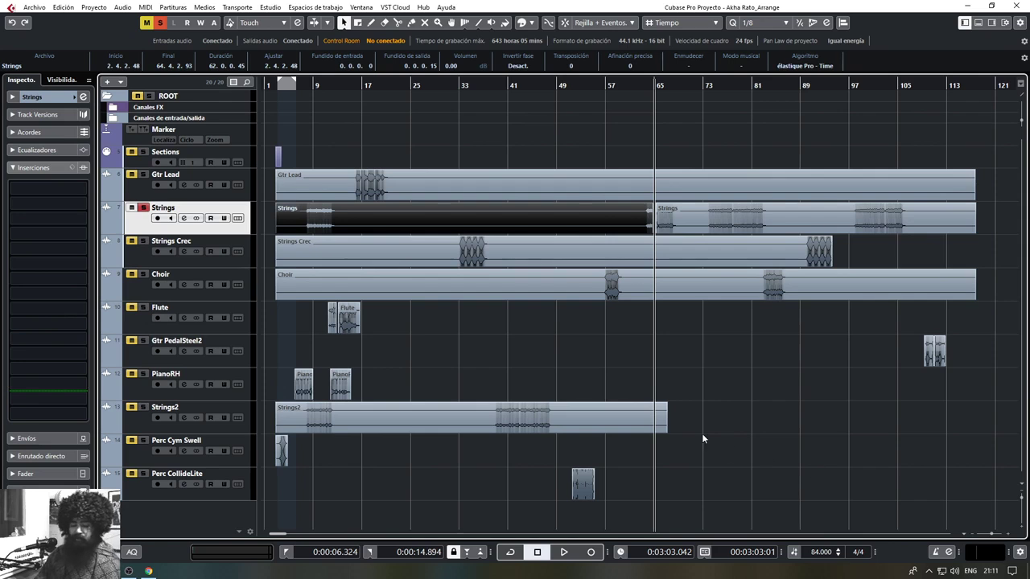
{"action": "scroll", "coordinate": [330, 233], "scroll_direction": "up", "scroll_amount": 4}
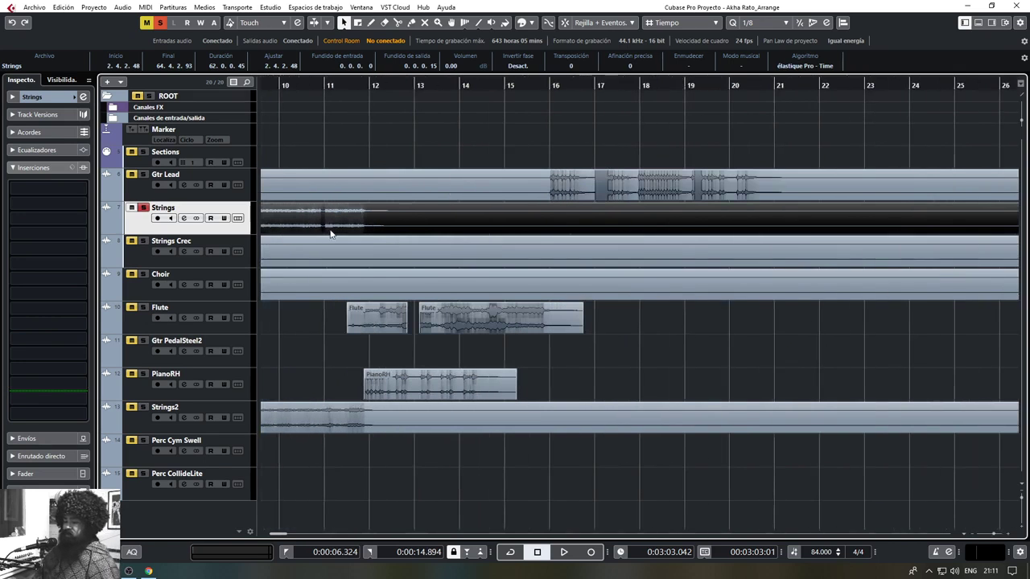
{"action": "scroll", "coordinate": [394, 228], "scroll_direction": "down", "scroll_amount": 4}
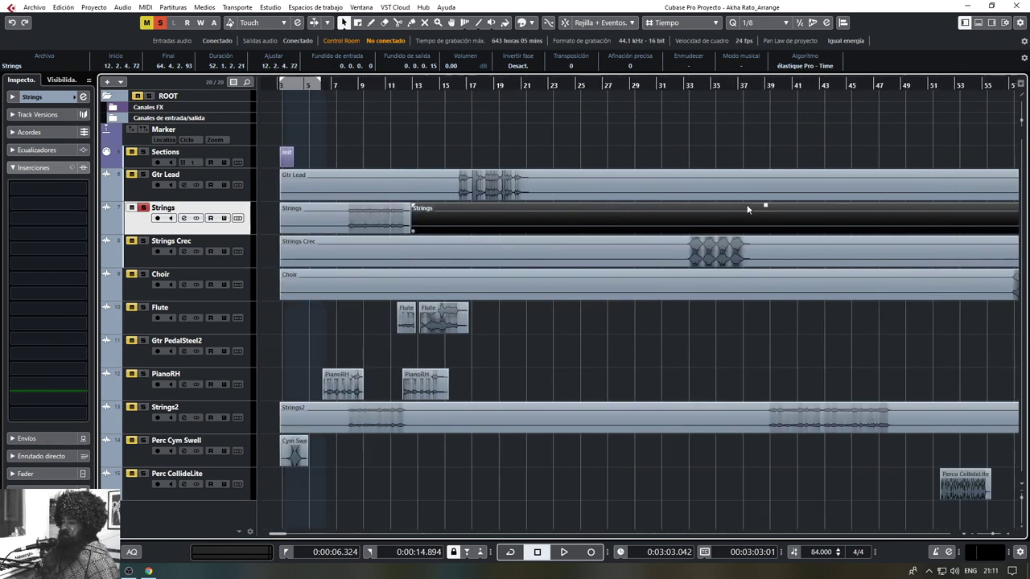
{"action": "scroll", "coordinate": [724, 206], "scroll_direction": "right", "scroll_amount": 5}
{"action": "left_click_drag", "start_coordinate": [786, 238], "coordinate": [783, 235]}
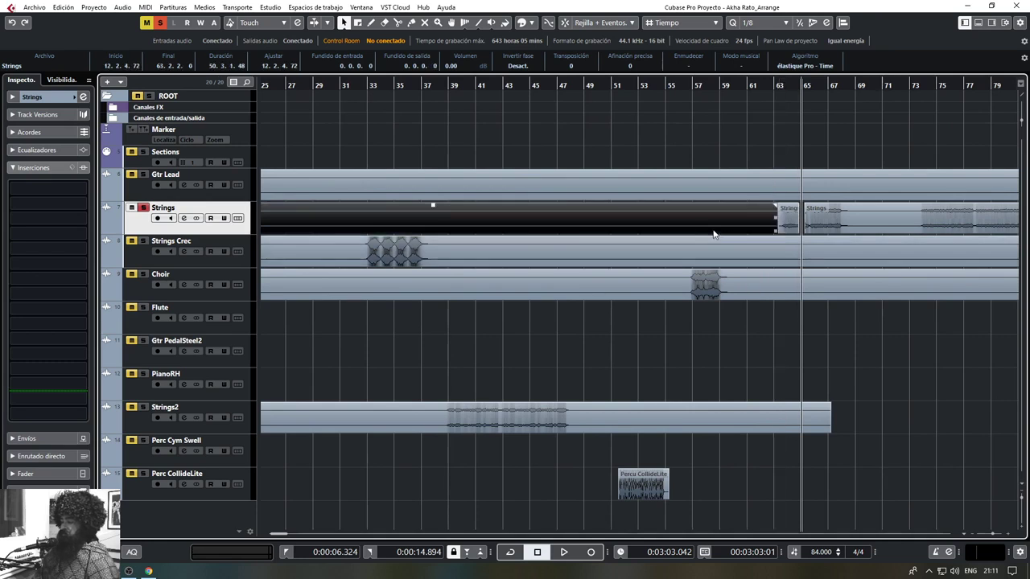
{"action": "scroll", "coordinate": [713, 230], "scroll_direction": "left", "scroll_amount": 5}
{"action": "key", "text": "Delete"}
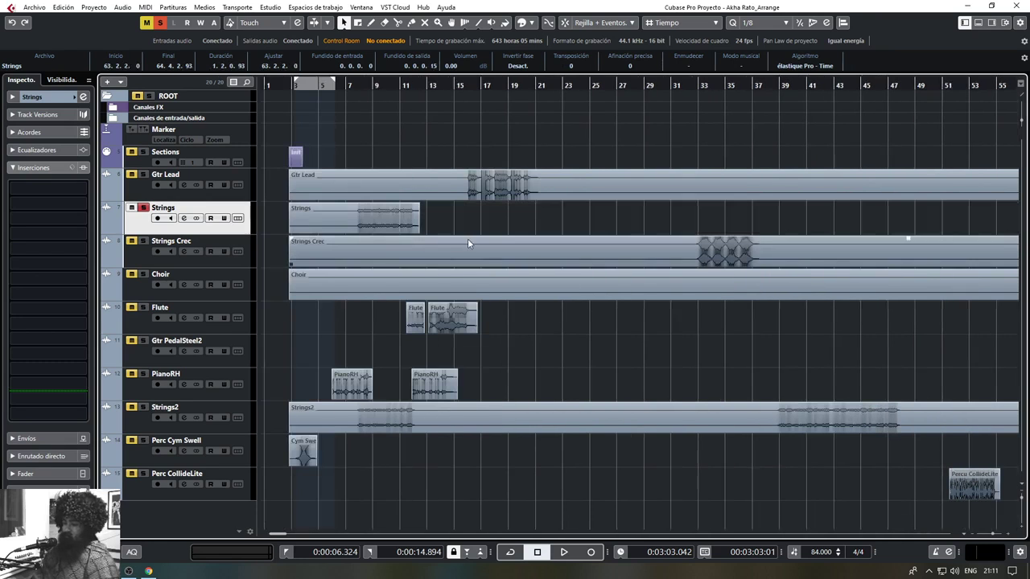
Split the first Strings event at 7.3.2.9 and delete the silence before it
{"action": "left_click", "coordinate": [354, 232], "text": "alt"}
{"action": "left_click", "coordinate": [341, 229]}
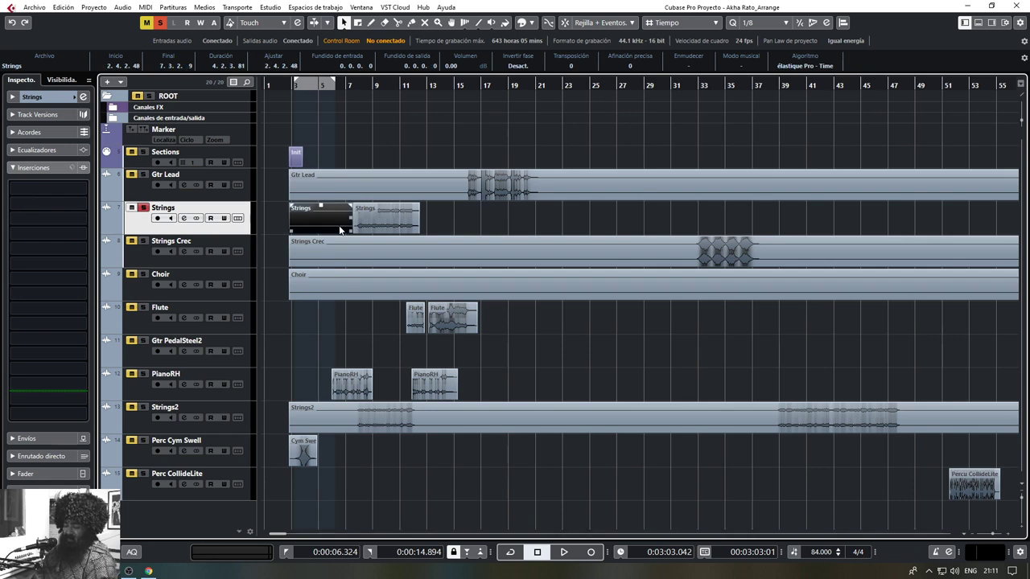
{"action": "key", "text": "Delete"}
{"action": "left_click", "coordinate": [535, 224]}
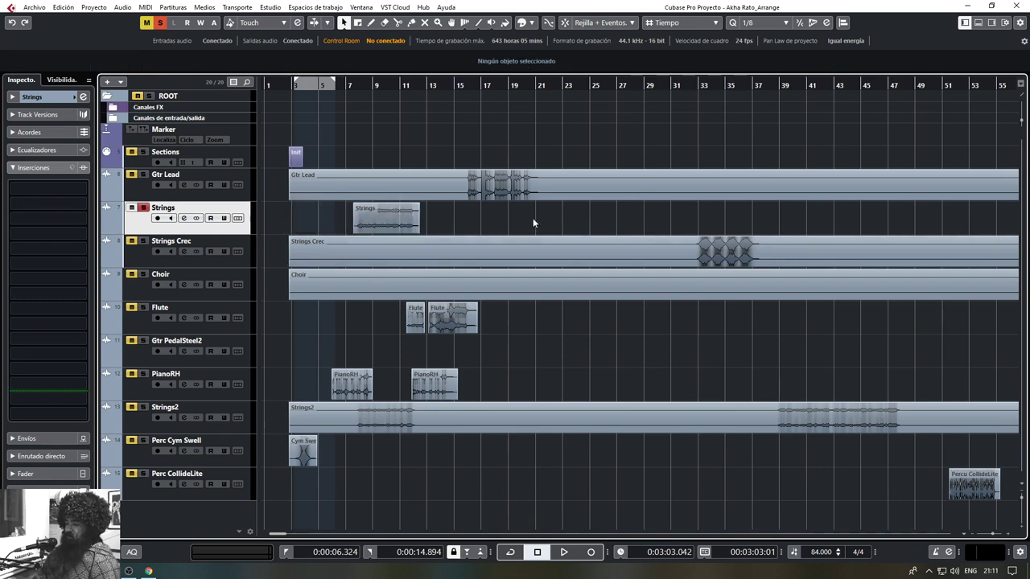
Delete the Strings Crec silence before 32.3.2.93 and between its two passages, from just after bar 37 up to 89.3.2.115
{"action": "left_click", "coordinate": [694, 261], "text": "alt"}
{"action": "key", "text": "Delete"}
{"action": "scroll", "coordinate": [445, 309], "scroll_direction": "right", "scroll_amount": 5}
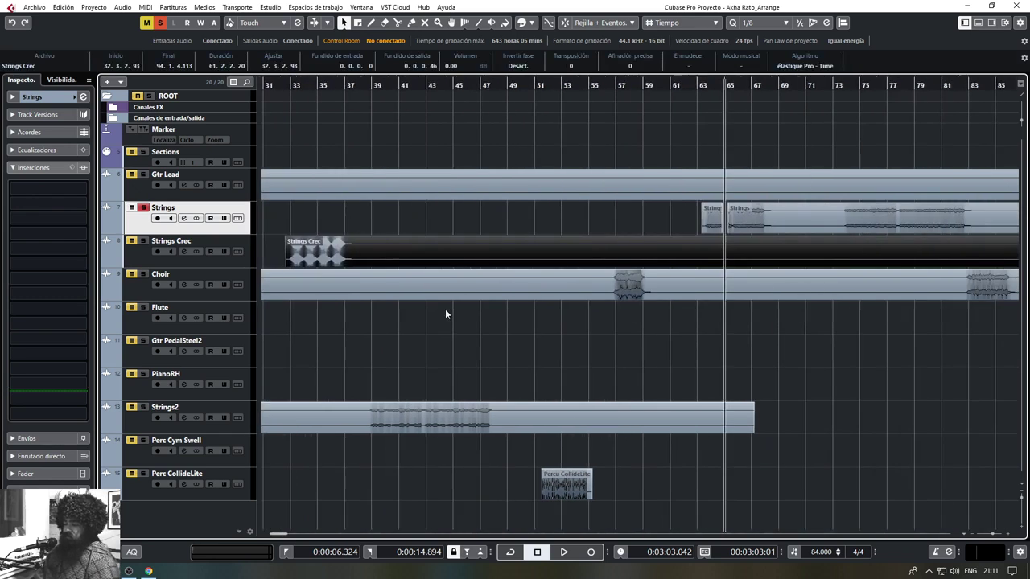
{"action": "left_click_drag", "start_coordinate": [350, 265], "coordinate": [766, 259]}
{"action": "left_click", "coordinate": [765, 259], "text": "alt"}
{"action": "left_click", "coordinate": [708, 261]}
{"action": "key", "text": "Delete"}
{"action": "scroll", "coordinate": [740, 344], "scroll_direction": "left", "scroll_amount": 6}
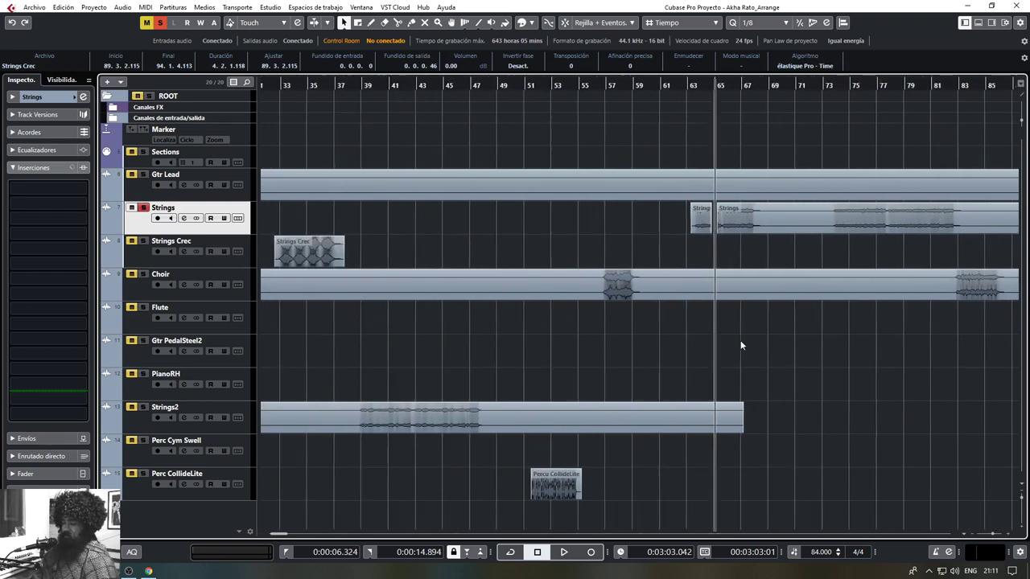
{"action": "scroll", "coordinate": [740, 350], "scroll_direction": "left", "scroll_amount": 1}
{"action": "left_click", "coordinate": [426, 250]}
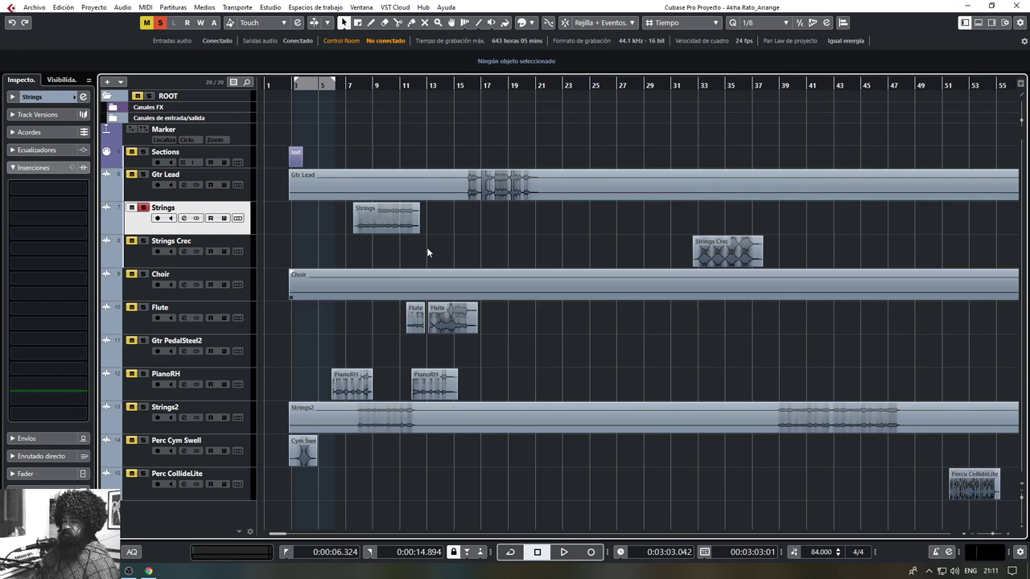
Split the Gtr Lead event at 15.3.4.57 and delete the silence before the guitar enters
{"action": "left_click", "coordinate": [464, 196], "text": "alt"}
{"action": "left_click", "coordinate": [448, 195]}
{"action": "key", "text": "Delete"}
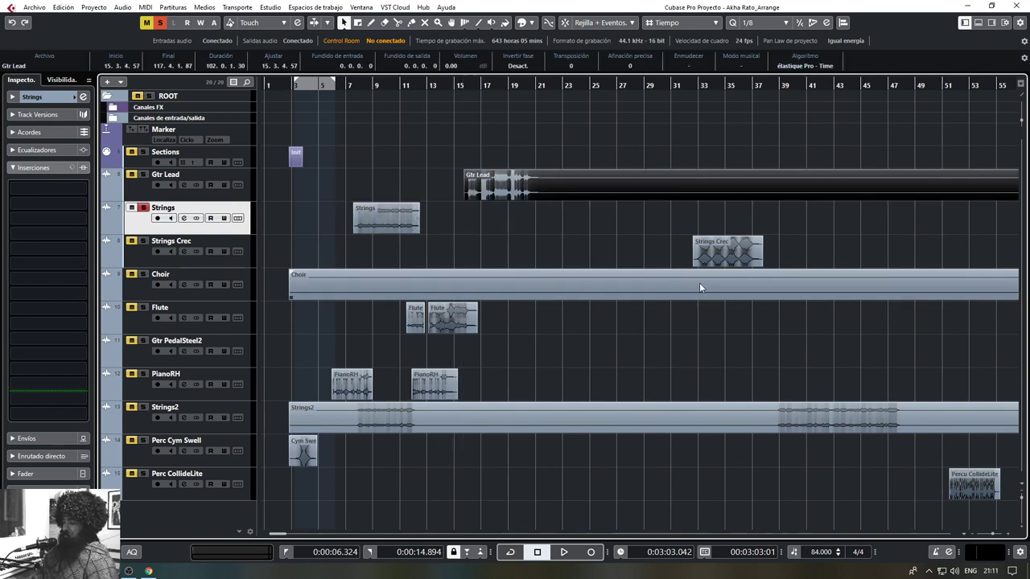
Split the Gtr Lead event at 21.3.4.84 and delete everything after the cut
{"action": "scroll", "coordinate": [507, 206], "scroll_direction": "right", "scroll_amount": 1}
{"action": "left_click", "coordinate": [486, 193], "text": "alt"}
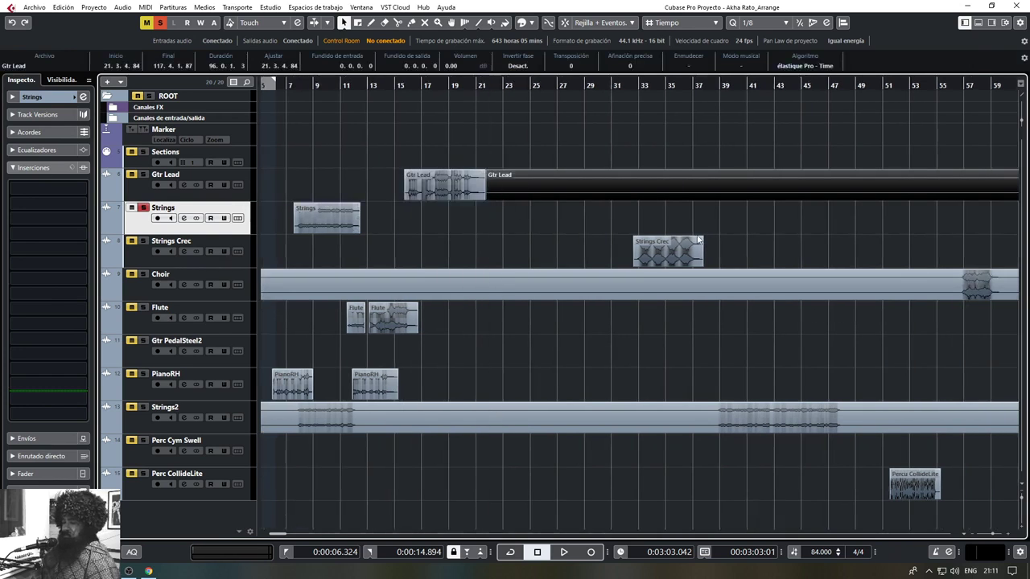
{"action": "left_click", "coordinate": [442, 193]}
{"action": "key", "text": "Delete"}
{"action": "scroll", "coordinate": [712, 234], "scroll_direction": "right", "scroll_amount": 4}
{"action": "scroll", "coordinate": [716, 236], "scroll_direction": "right", "scroll_amount": 10}
{"action": "scroll", "coordinate": [708, 288], "scroll_direction": "left", "scroll_amount": 11}
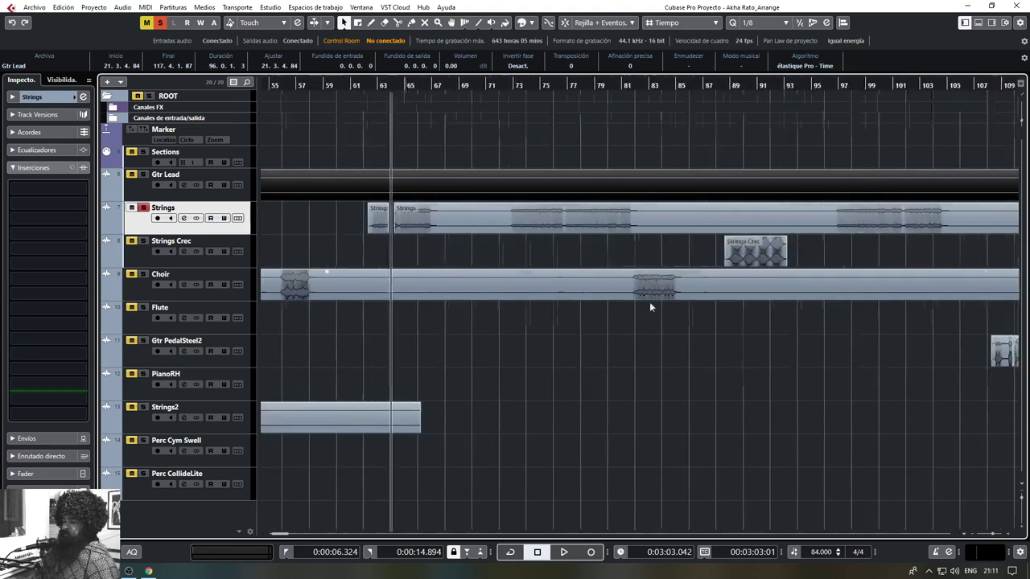
{"action": "scroll", "coordinate": [463, 320], "scroll_direction": "left", "scroll_amount": 4}
{"action": "left_click", "coordinate": [527, 274]}
{"action": "left_click", "coordinate": [582, 202]}
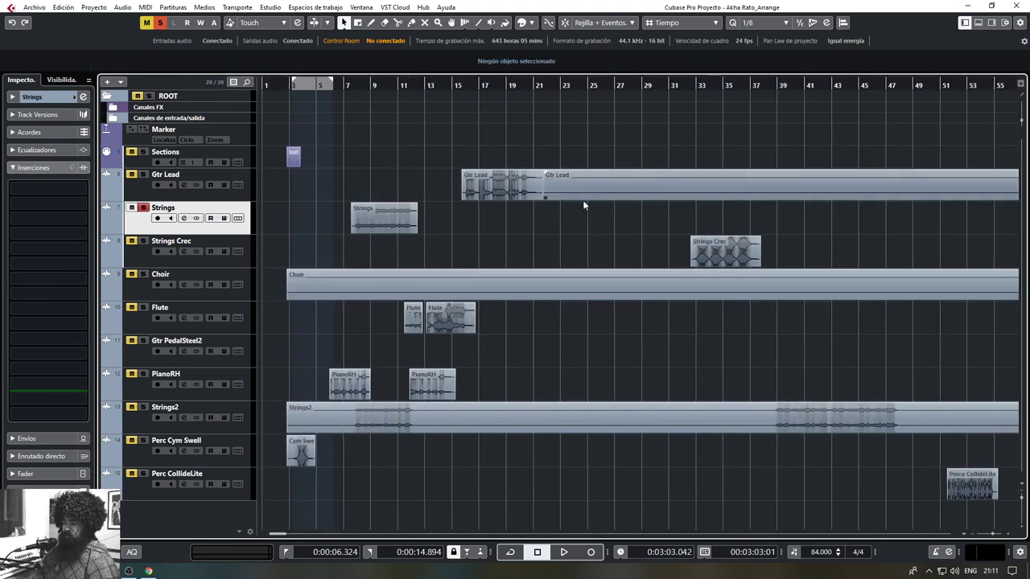
{"action": "left_click", "coordinate": [584, 197]}
{"action": "key", "text": "Delete"}
Split the Choir event at 56.3.3.2 and delete the silence before its first passage
{"action": "scroll", "coordinate": [563, 322], "scroll_direction": "right", "scroll_amount": 4}
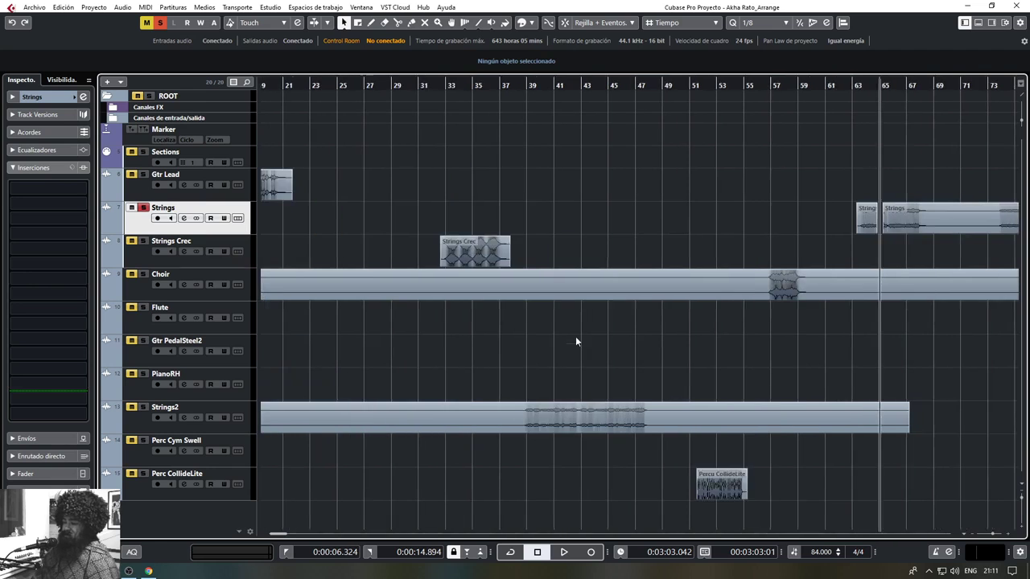
{"action": "left_click", "coordinate": [751, 296]}
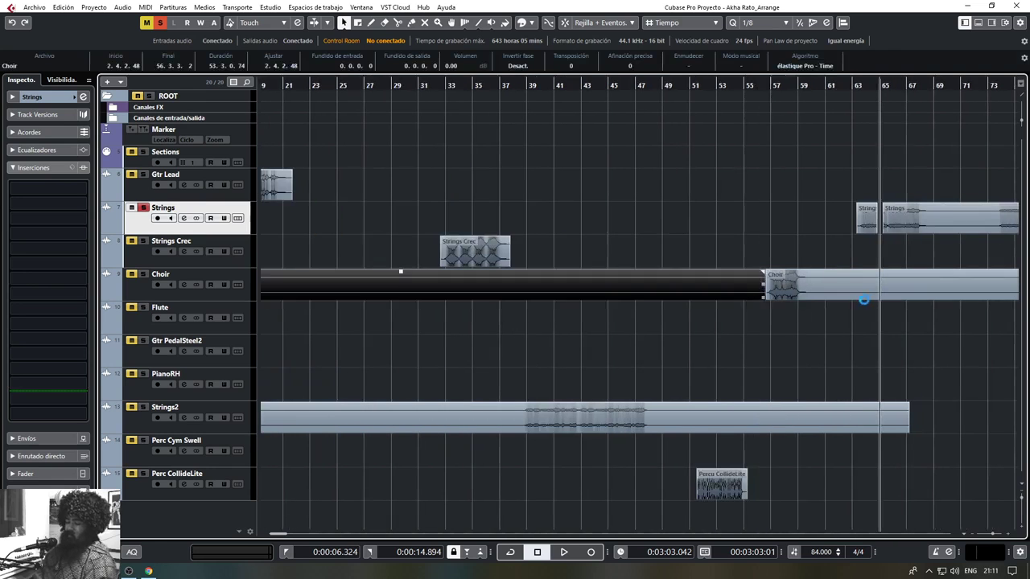
{"action": "key", "text": "Delete"}
Split the Choir event at 59.4.1.41 and 82.3.4.42 and delete the silence between its two passages
{"action": "scroll", "coordinate": [864, 300], "scroll_direction": "right", "scroll_amount": 3}
{"action": "left_click", "coordinate": [538, 289]}
{"action": "scroll", "coordinate": [533, 289], "scroll_direction": "up", "scroll_amount": 3}
{"action": "left_click", "coordinate": [530, 298]}
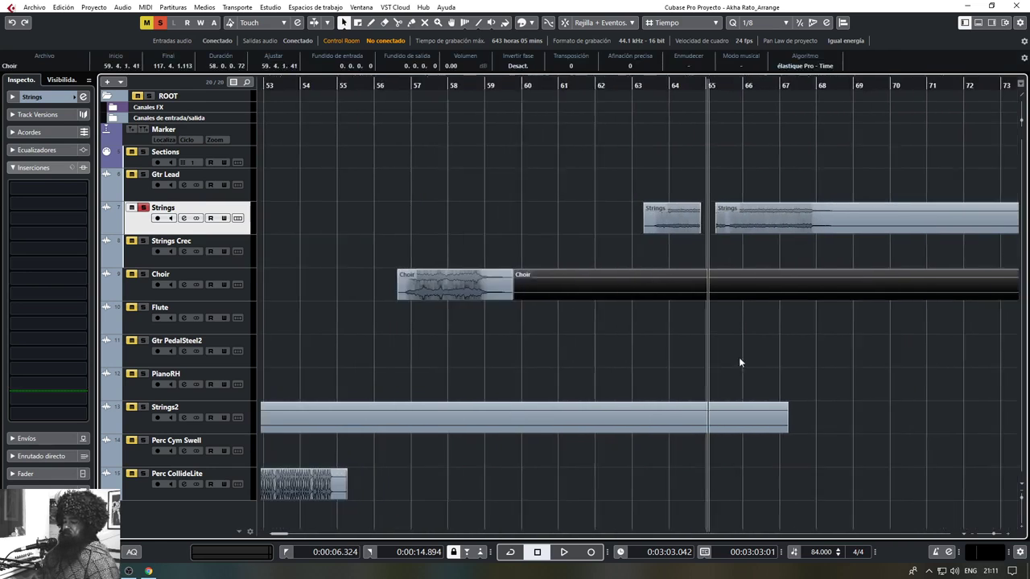
{"action": "scroll", "coordinate": [738, 358], "scroll_direction": "right", "scroll_amount": 5}
{"action": "left_click", "coordinate": [562, 295], "text": "alt"}
{"action": "left_click", "coordinate": [531, 293]}
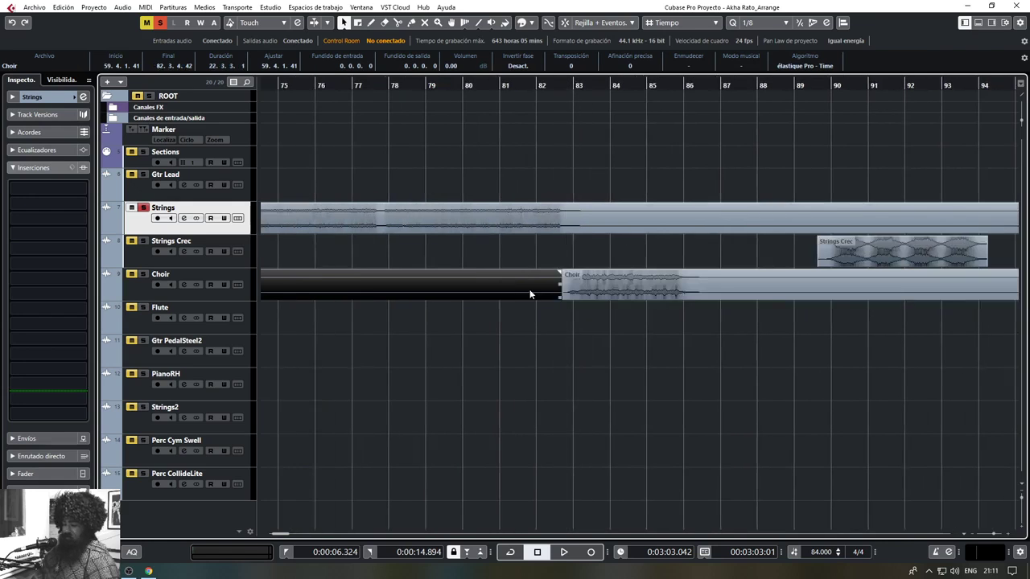
{"action": "key", "text": "Delete"}
Split the Choir event at 86.3.3.83 and delete the silent remainder after the second passage
{"action": "left_click", "coordinate": [635, 294]}
{"action": "scroll", "coordinate": [714, 329], "scroll_direction": "right", "scroll_amount": 3}
{"action": "left_click", "coordinate": [467, 294], "text": "alt"}
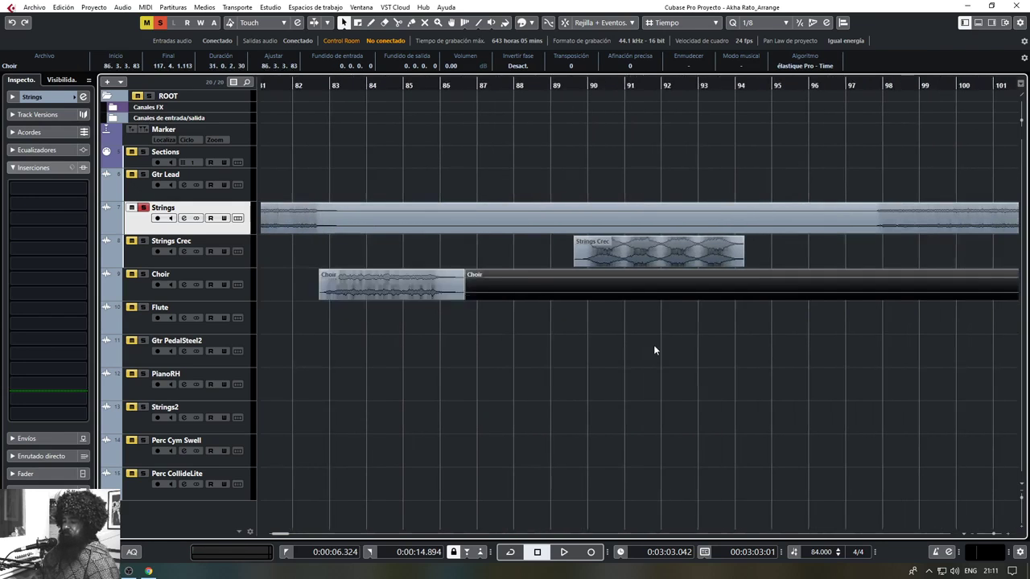
{"action": "scroll", "coordinate": [654, 346], "scroll_direction": "right", "scroll_amount": 6}
{"action": "scroll", "coordinate": [504, 346], "scroll_direction": "down", "scroll_amount": 3}
{"action": "key", "text": "Delete"}
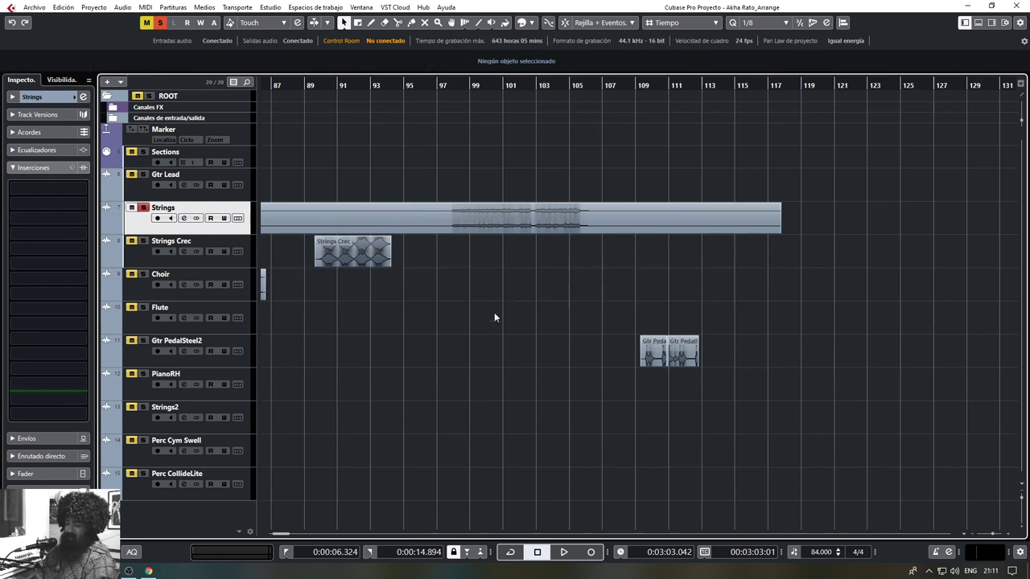
Delete the Strings2 silence before 7.4.1.77 and split the event at 12.1.3.50, after its first passage
{"action": "scroll", "coordinate": [494, 312], "scroll_direction": "left", "scroll_amount": 5}
{"action": "scroll", "coordinate": [672, 328], "scroll_direction": "down", "scroll_amount": 3}
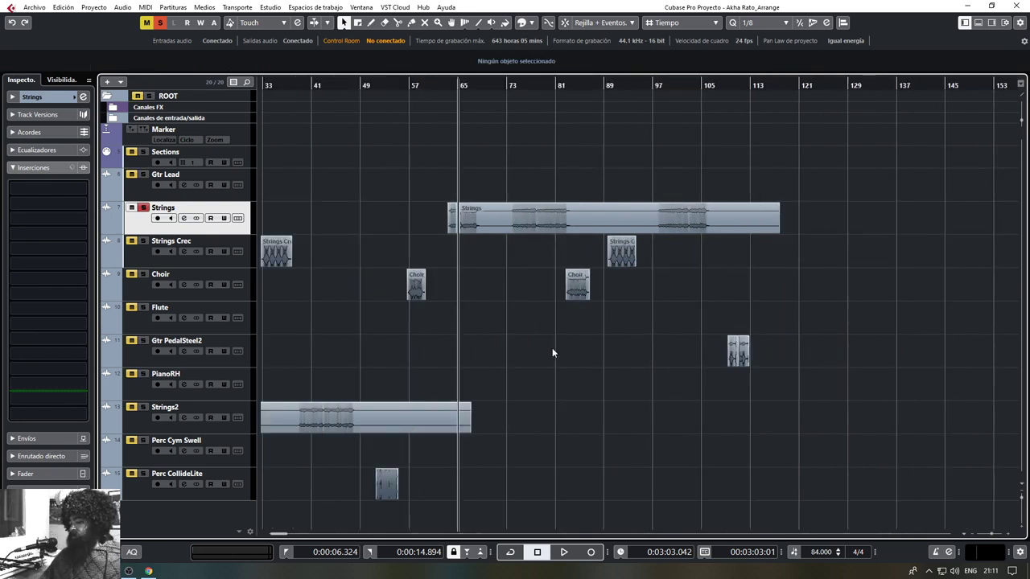
{"action": "scroll", "coordinate": [552, 347], "scroll_direction": "down", "scroll_amount": 3}
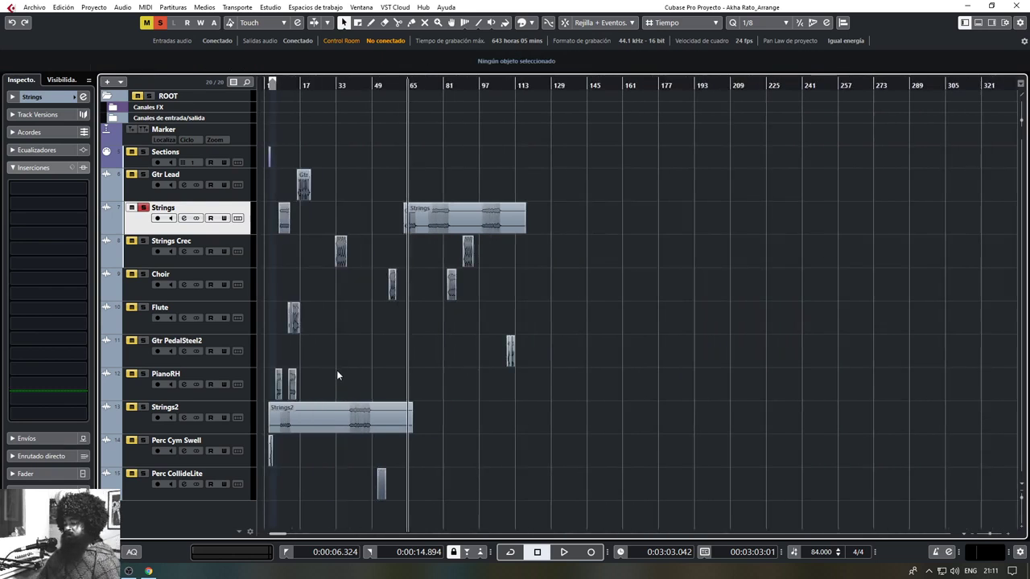
{"action": "scroll", "coordinate": [336, 372], "scroll_direction": "up", "scroll_amount": 3}
{"action": "scroll", "coordinate": [300, 424], "scroll_direction": "up", "scroll_amount": 6}
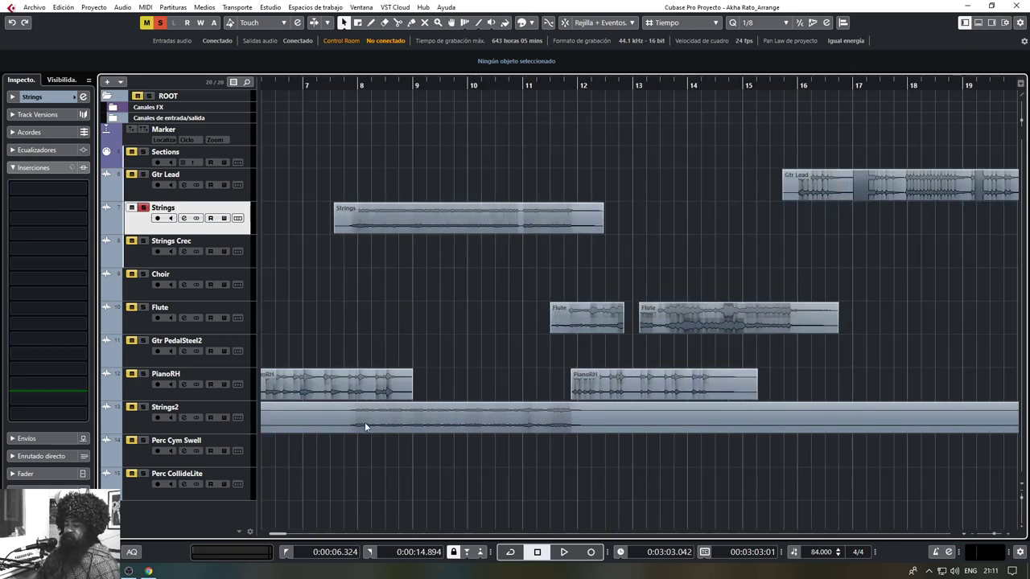
{"action": "left_click", "coordinate": [364, 424]}
{"action": "left_click", "coordinate": [346, 430], "text": "alt"}
{"action": "left_click", "coordinate": [334, 429]}
{"action": "key", "text": "Delete"}
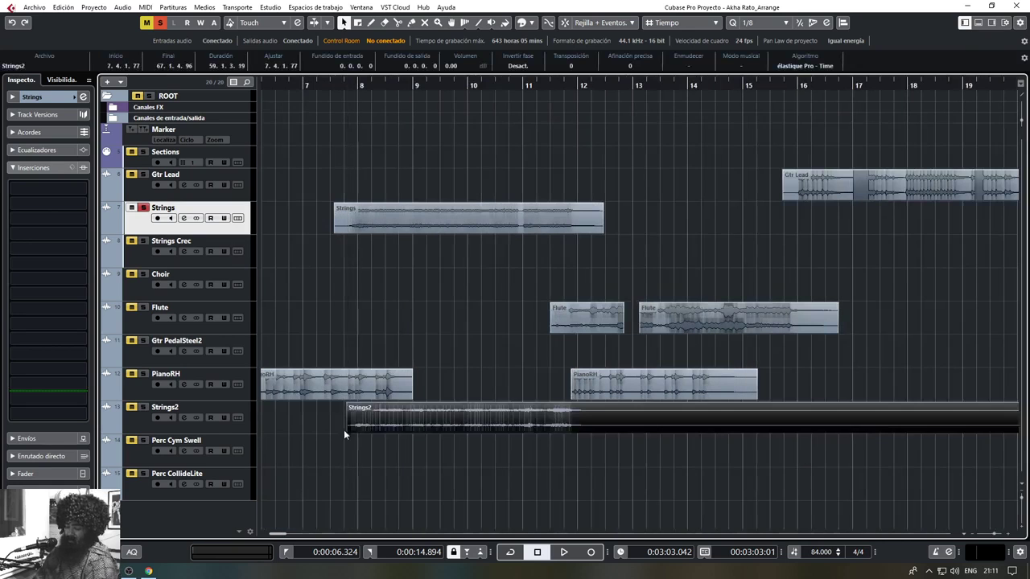
{"action": "scroll", "coordinate": [402, 431], "scroll_direction": "right", "scroll_amount": 2}
{"action": "left_click", "coordinate": [481, 430], "text": "alt"}
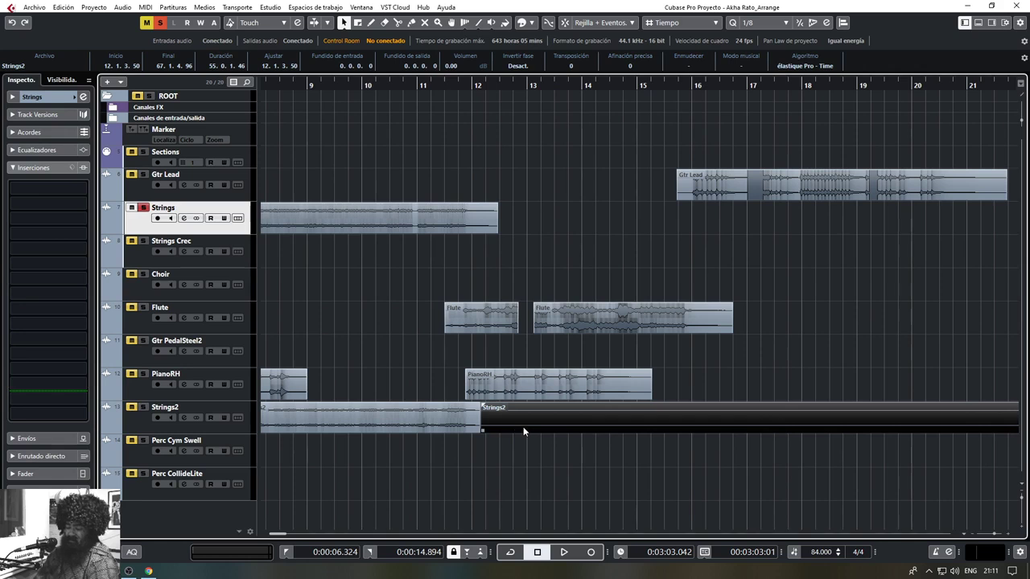
{"action": "key", "text": "Delete"}
{"action": "scroll", "coordinate": [753, 424], "scroll_direction": "right", "scroll_amount": 5}
{"action": "scroll", "coordinate": [593, 425], "scroll_direction": "down", "scroll_amount": 1}
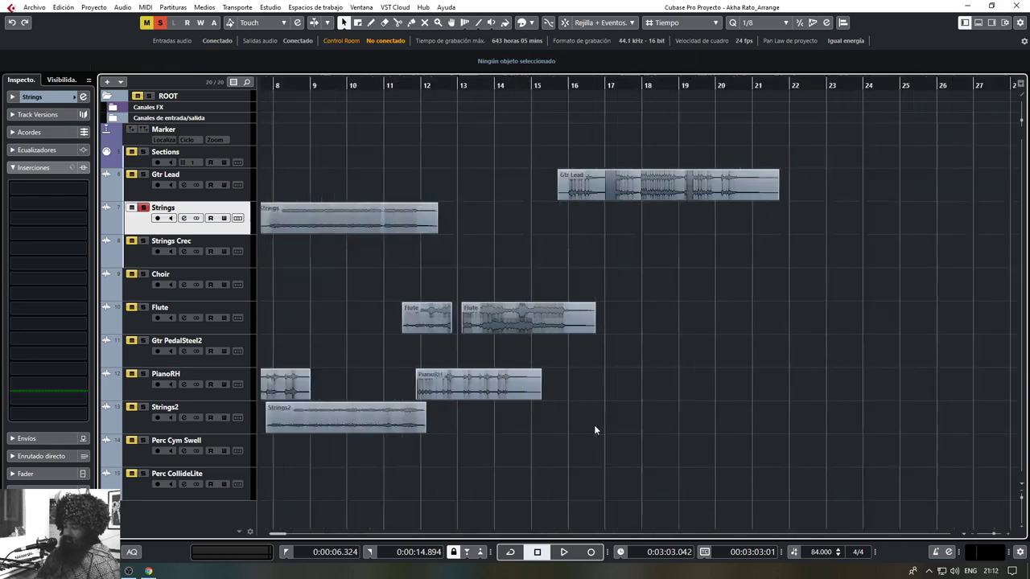
{"action": "scroll", "coordinate": [594, 426], "scroll_direction": "down", "scroll_amount": 4}
{"action": "key", "text": "ctrl+z"}
Split the Strings2 event at 38.3.4.102 and delete the silent piece between its two passages
{"action": "scroll", "coordinate": [362, 424], "scroll_direction": "up", "scroll_amount": 3}
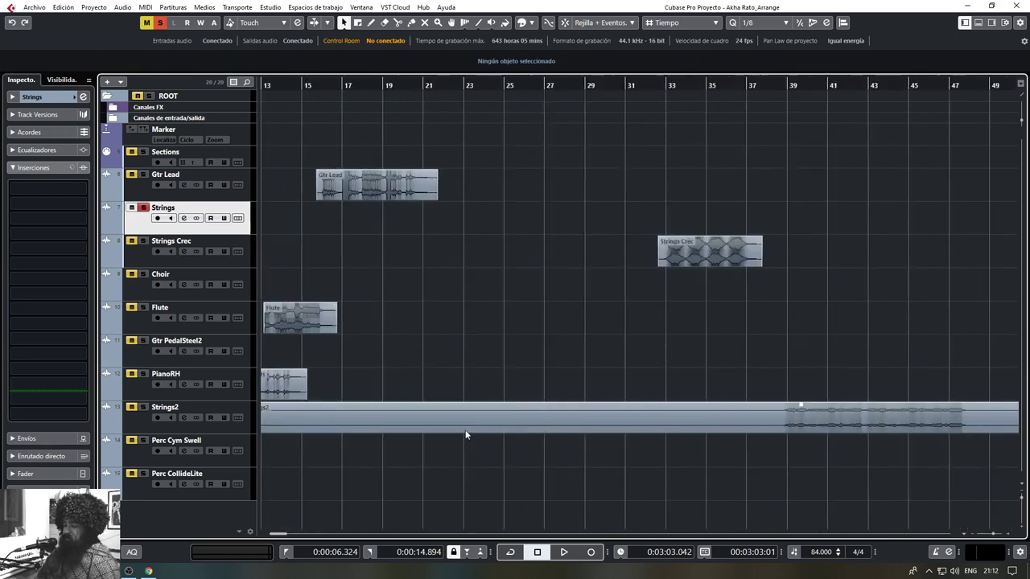
{"action": "scroll", "coordinate": [465, 430], "scroll_direction": "right", "scroll_amount": 5}
{"action": "scroll", "coordinate": [364, 420], "scroll_direction": "up", "scroll_amount": 2}
{"action": "scroll", "coordinate": [541, 429], "scroll_direction": "right", "scroll_amount": 1}
{"action": "left_click", "coordinate": [532, 429], "text": "alt"}
{"action": "left_click", "coordinate": [473, 426]}
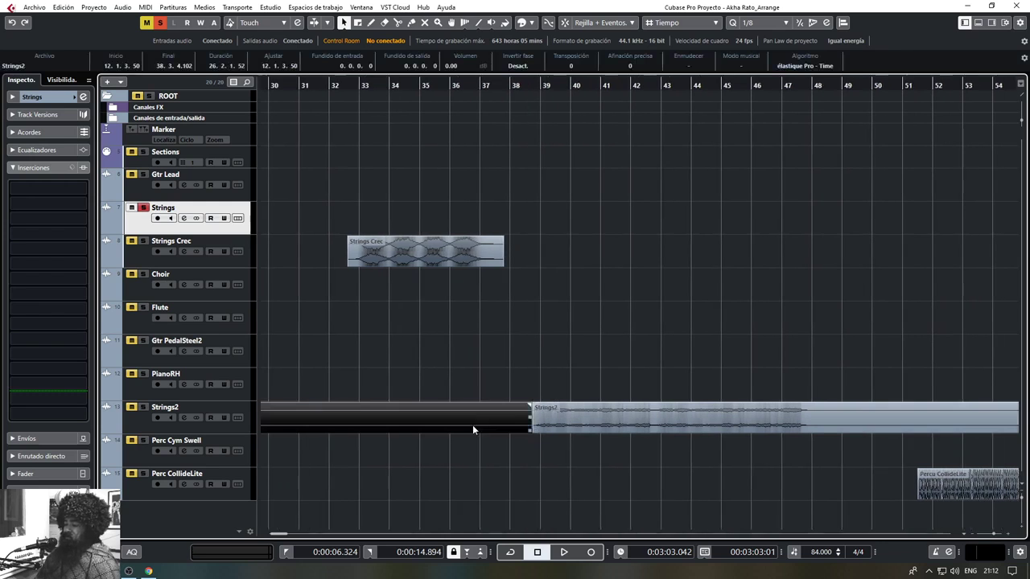
{"action": "scroll", "coordinate": [506, 424], "scroll_direction": "down", "scroll_amount": 4}
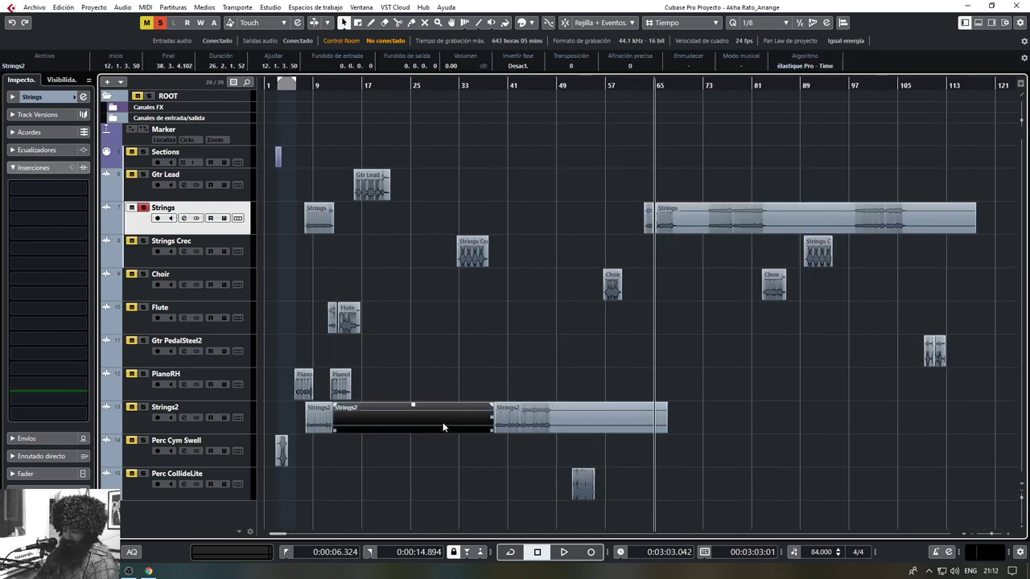
{"action": "key", "text": "Delete"}
Split the last Strings2 event where its sound ends near bar 48 and delete the remainder
{"action": "scroll", "coordinate": [503, 423], "scroll_direction": "up", "scroll_amount": 4}
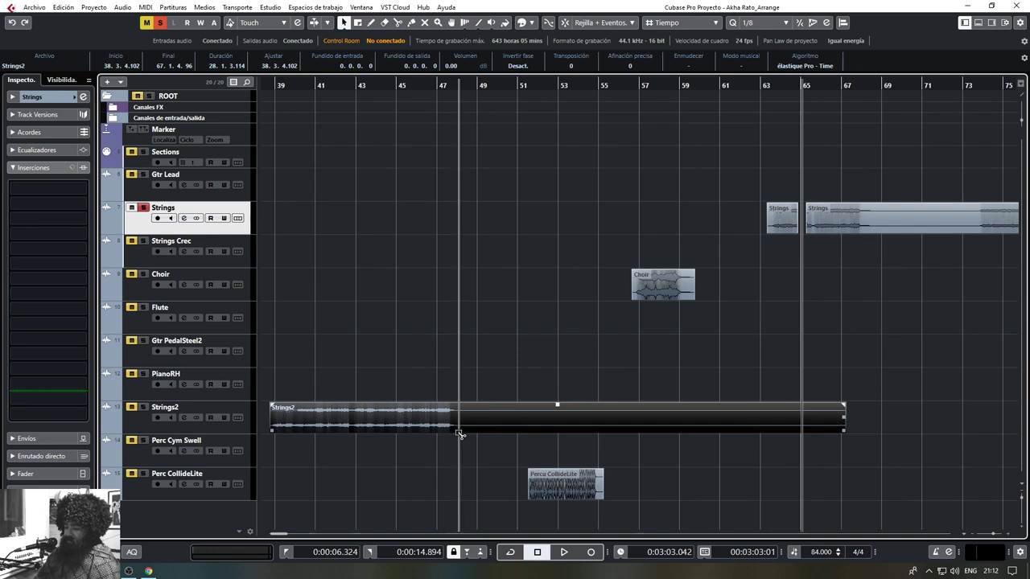
{"action": "left_click", "coordinate": [465, 431], "text": "alt"}
{"action": "key", "text": "Delete"}
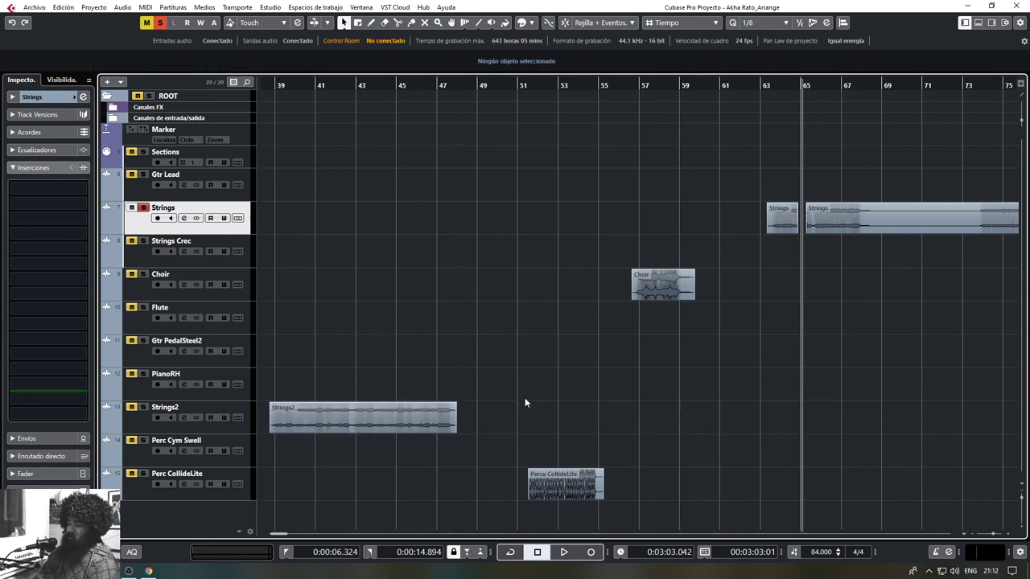
Trim the silence in the last Strings event between the passage ending near bar 68 and the one starting near bar 74
{"action": "scroll", "coordinate": [586, 382], "scroll_direction": "down", "scroll_amount": 6}
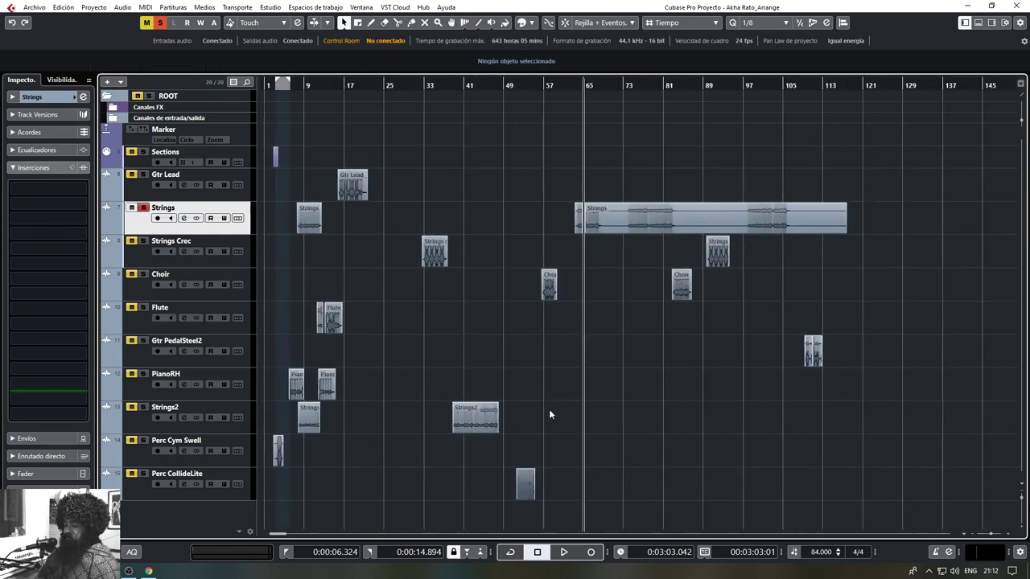
{"action": "scroll", "coordinate": [632, 240], "scroll_direction": "up", "scroll_amount": 10}
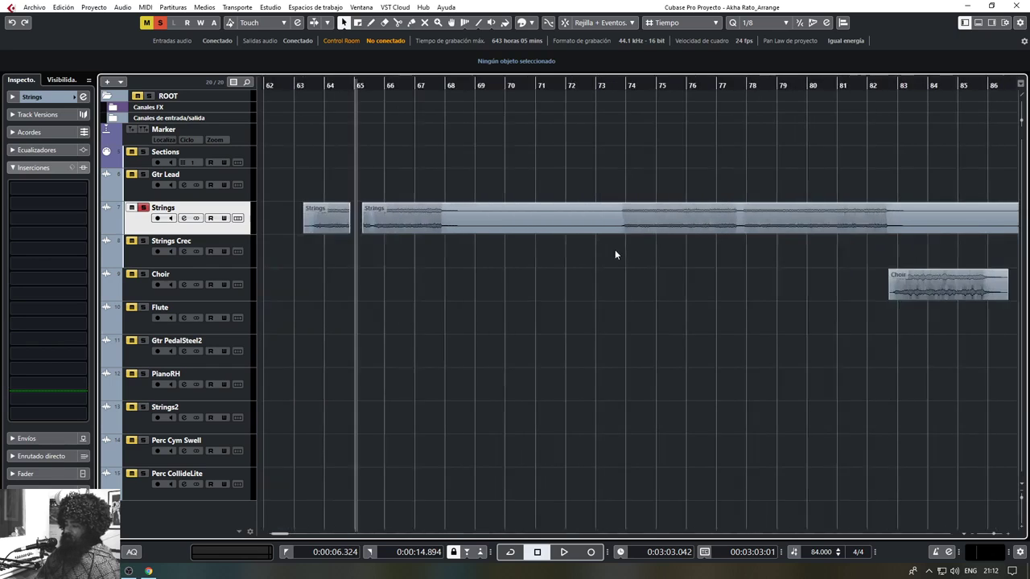
{"action": "scroll", "coordinate": [312, 225], "scroll_direction": "left", "scroll_amount": 2}
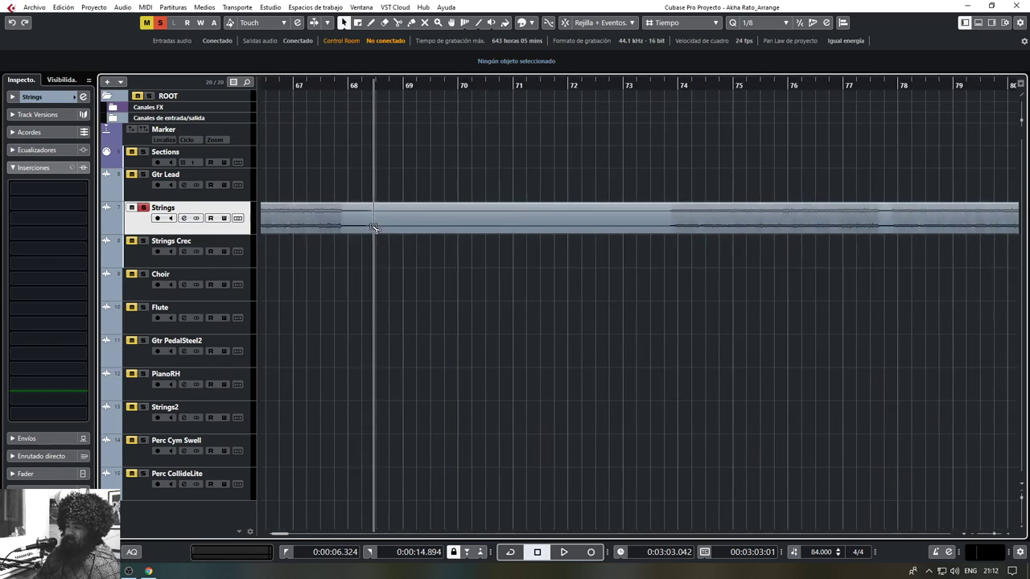
Split the Strings clip at about bars 68.3 and 73.4 and delete the silent piece between the cuts
{"action": "left_click", "coordinate": [379, 230], "text": "alt"}
{"action": "left_click", "coordinate": [658, 231], "text": "alt"}
{"action": "left_click", "coordinate": [630, 217]}
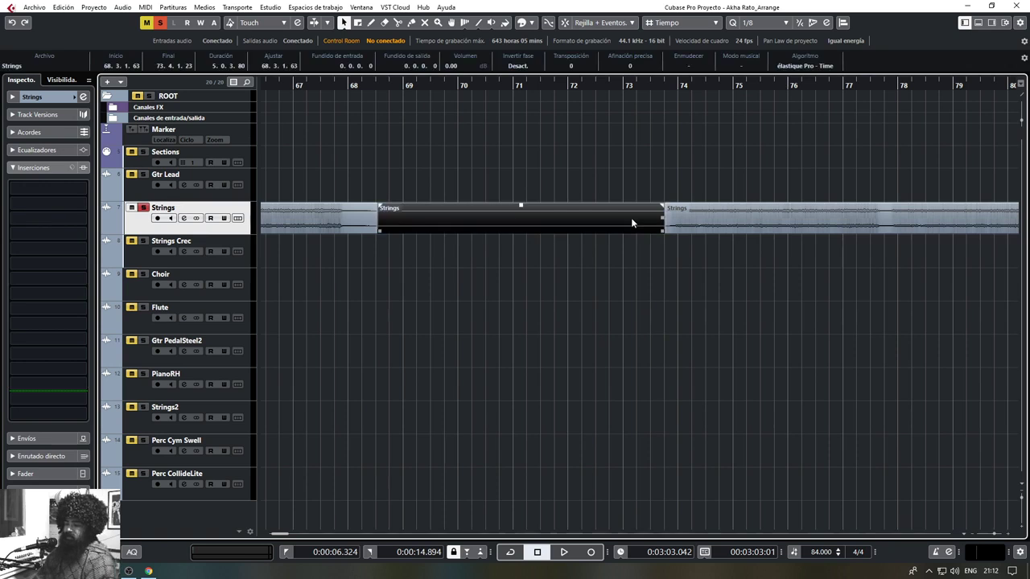
{"action": "key", "text": "Delete"}
Split the Strings clip at about bars 83 and 97.3 and delete the silent piece between the cuts
{"action": "scroll", "coordinate": [495, 268], "scroll_direction": "down", "scroll_amount": 4}
{"action": "scroll", "coordinate": [626, 285], "scroll_direction": "right", "scroll_amount": 6}
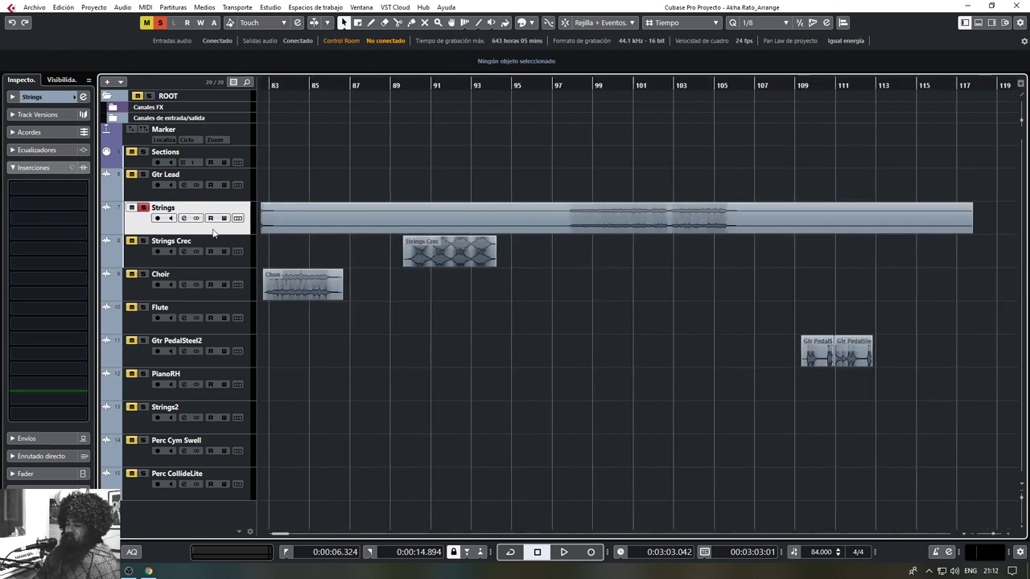
{"action": "scroll", "coordinate": [327, 231], "scroll_direction": "left", "scroll_amount": 1}
{"action": "left_click", "coordinate": [318, 231], "text": "alt"}
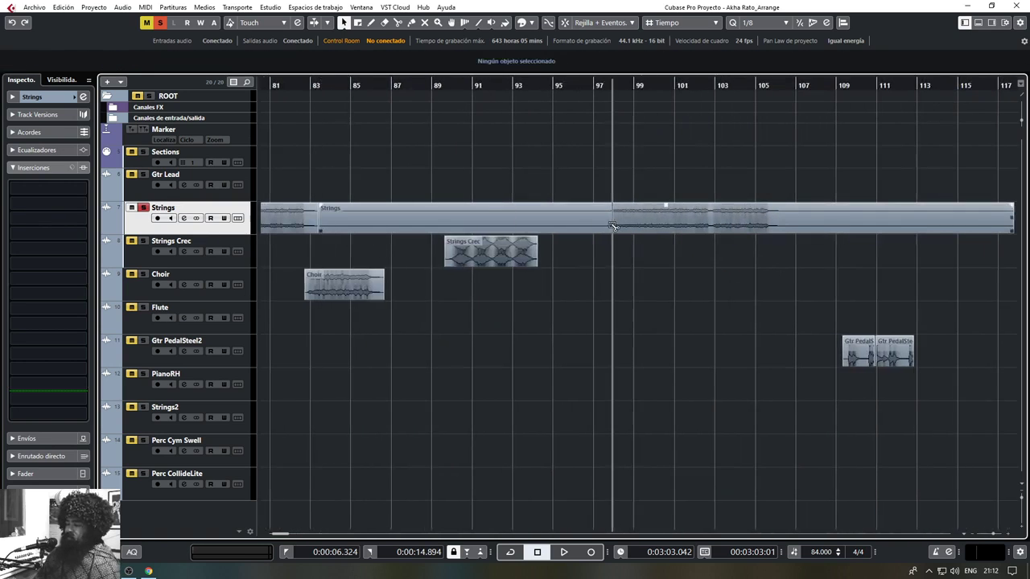
{"action": "left_click", "coordinate": [605, 231], "text": "alt"}
{"action": "left_click", "coordinate": [577, 231]}
{"action": "key", "text": "Delete"}
Split the last Strings clip at about bar 106.2 and delete the silent remainder
{"action": "scroll", "coordinate": [597, 259], "scroll_direction": "right", "scroll_amount": 7}
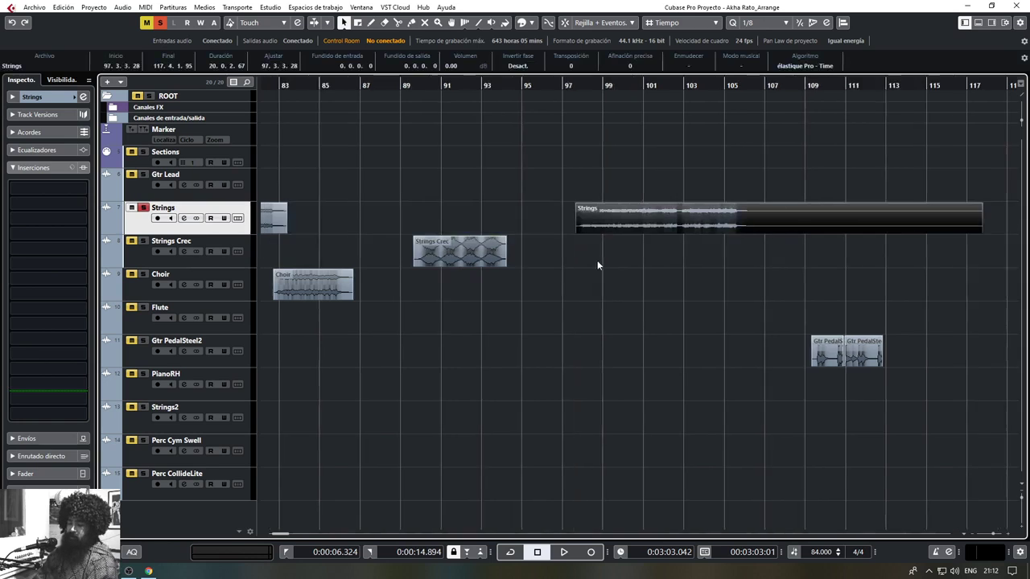
{"action": "left_click", "coordinate": [547, 231], "text": "alt"}
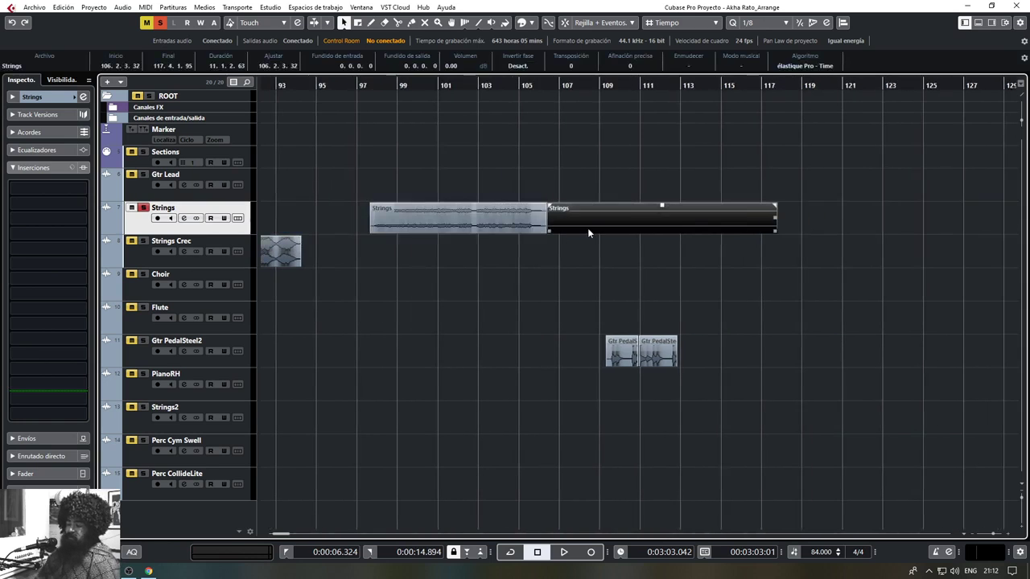
{"action": "key", "text": "Delete"}
Turn off solo on the Strings track and reduce the waveform amplitude zoom for all clips
{"action": "scroll", "coordinate": [561, 349], "scroll_direction": "down", "scroll_amount": 7}
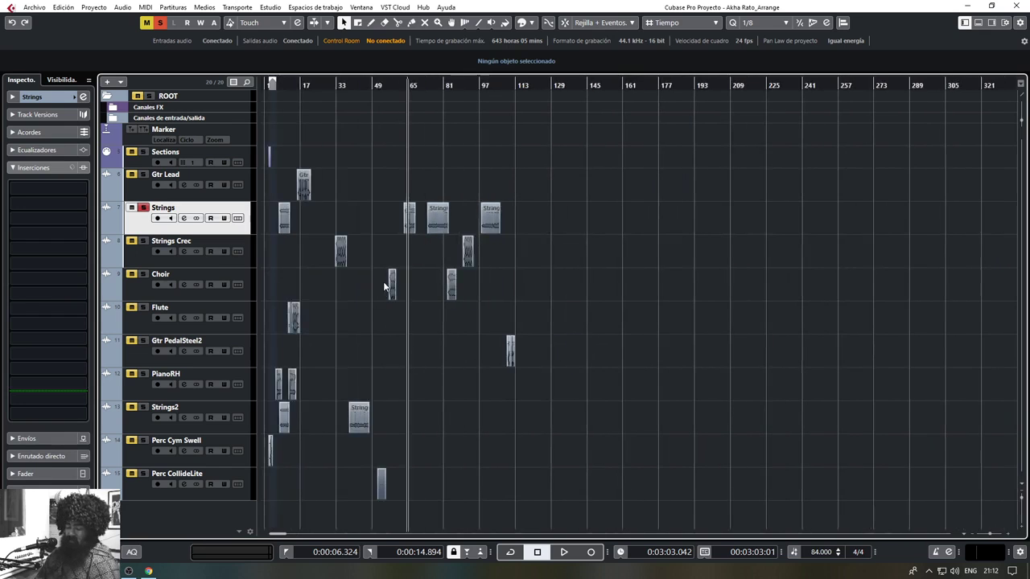
{"action": "scroll", "coordinate": [385, 285], "scroll_direction": "up", "scroll_amount": 3}
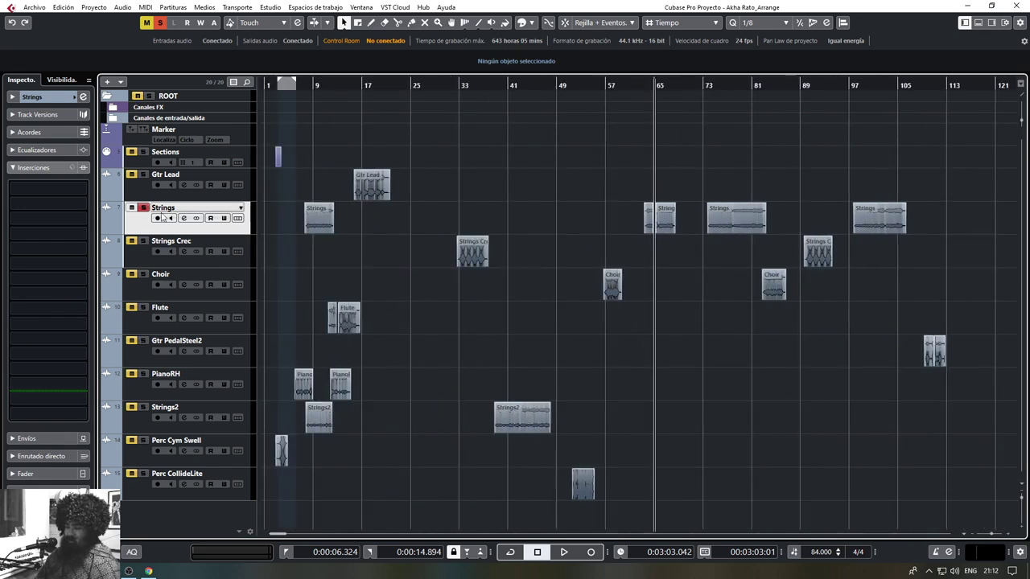
{"action": "key", "text": "s"}
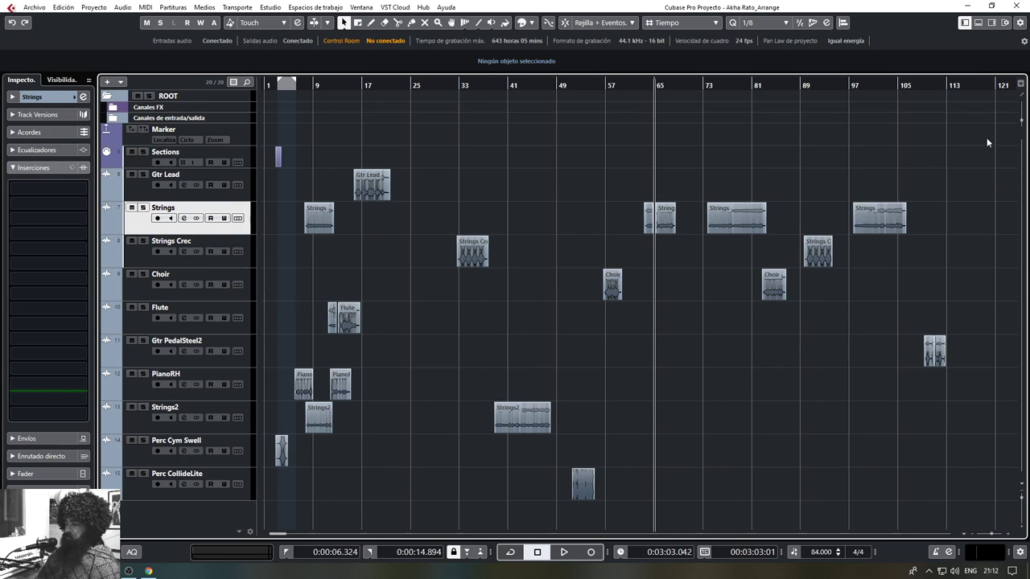
{"action": "left_click_drag", "start_coordinate": [1020, 123], "coordinate": [1023, 127]}
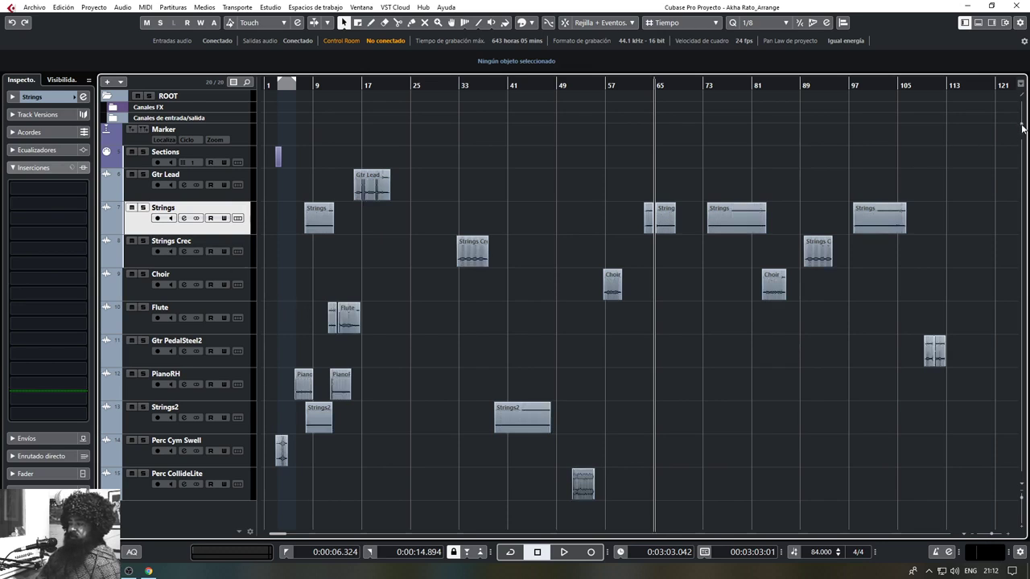
Cut out and delete the dark section of the Gtr Lead clip from 17.1.1.15 to 17.2.1.45
{"action": "scroll", "coordinate": [366, 213], "scroll_direction": "up", "scroll_amount": 10}
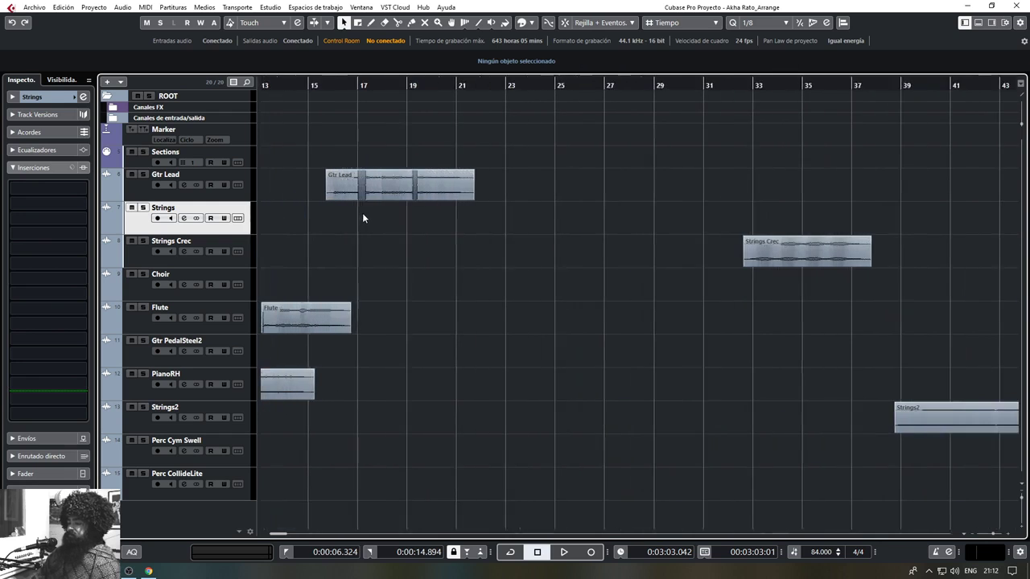
{"action": "scroll", "coordinate": [413, 218], "scroll_direction": "up", "scroll_amount": 6}
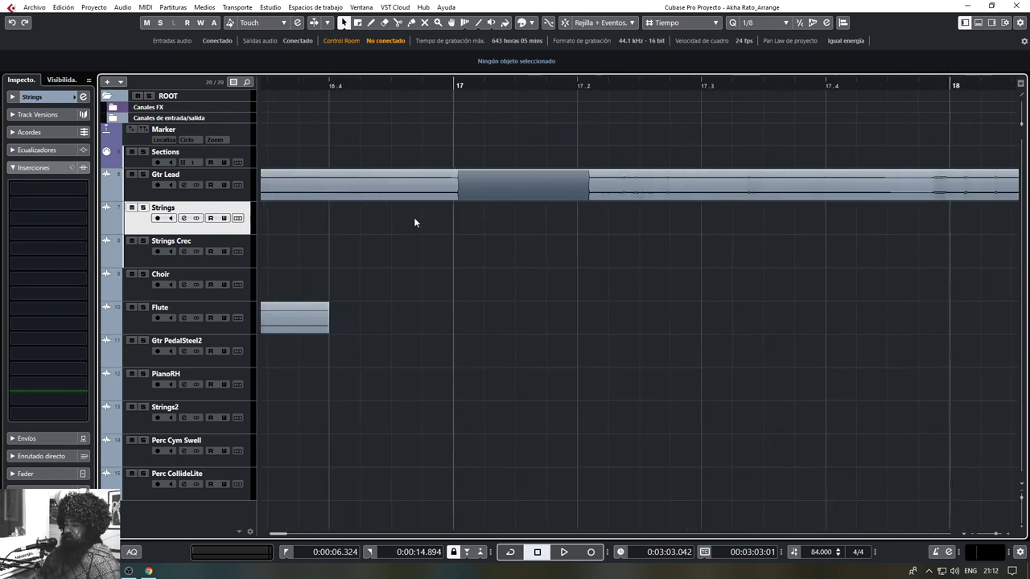
{"action": "left_click", "coordinate": [457, 198]}
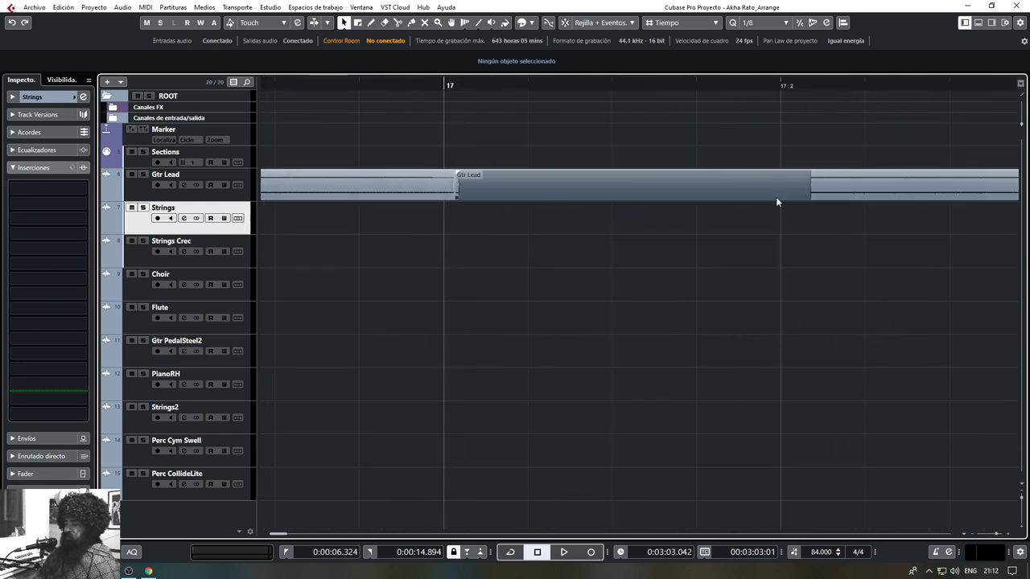
{"action": "left_click", "coordinate": [814, 200]}
{"action": "left_click", "coordinate": [801, 195]}
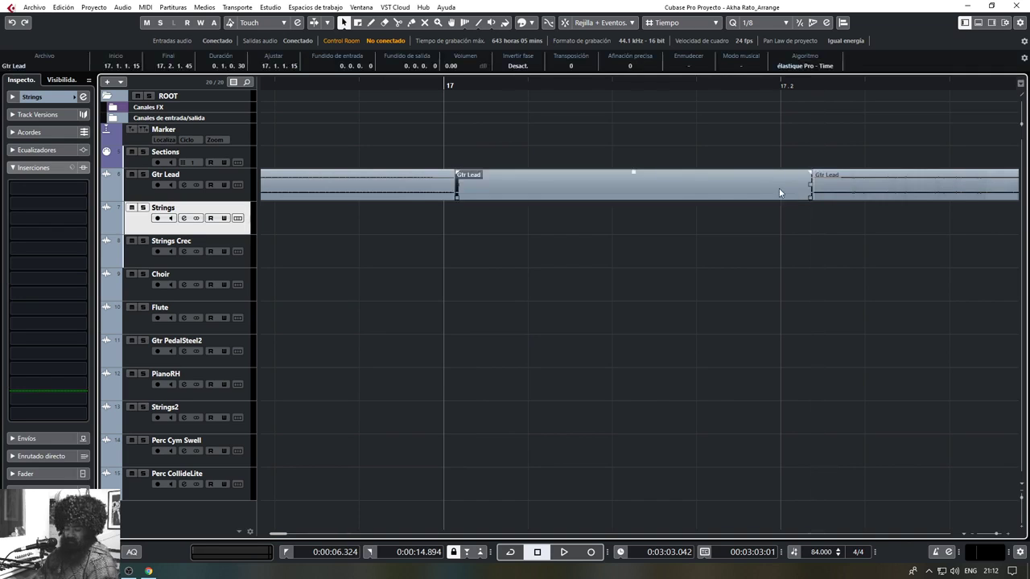
{"action": "key", "text": "Delete"}
Add a fade-out of about 0.0.0.101 to the Gtr Lead clip before the bar 17 gap and a short fade-in to the clip after it
{"action": "left_click", "coordinate": [439, 187]}
{"action": "left_click_drag", "start_coordinate": [453, 173], "coordinate": [384, 173]}
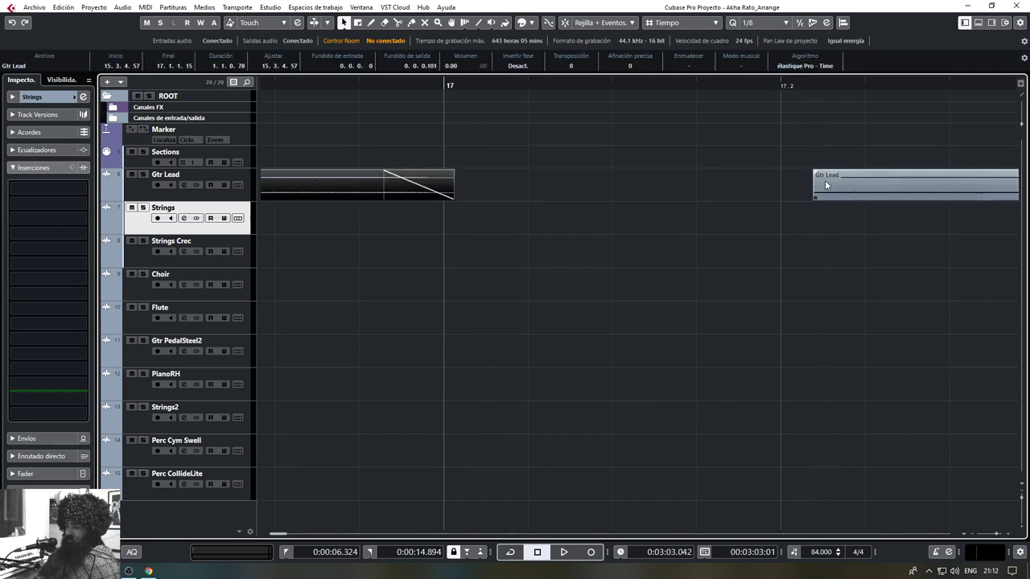
{"action": "left_click_drag", "start_coordinate": [814, 170], "coordinate": [824, 172]}
{"action": "left_click", "coordinate": [698, 235]}
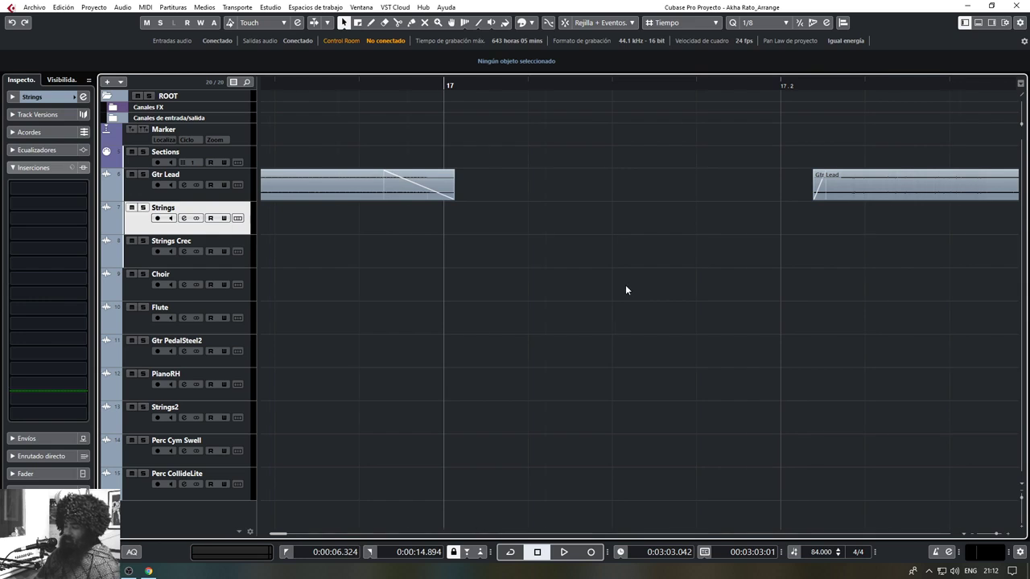
Cut out and delete the dark section of the Gtr Lead clip around bar 19.2
{"action": "scroll", "coordinate": [625, 285], "scroll_direction": "down", "scroll_amount": 7}
{"action": "scroll", "coordinate": [760, 265], "scroll_direction": "right", "scroll_amount": 2}
{"action": "scroll", "coordinate": [745, 203], "scroll_direction": "up", "scroll_amount": 7}
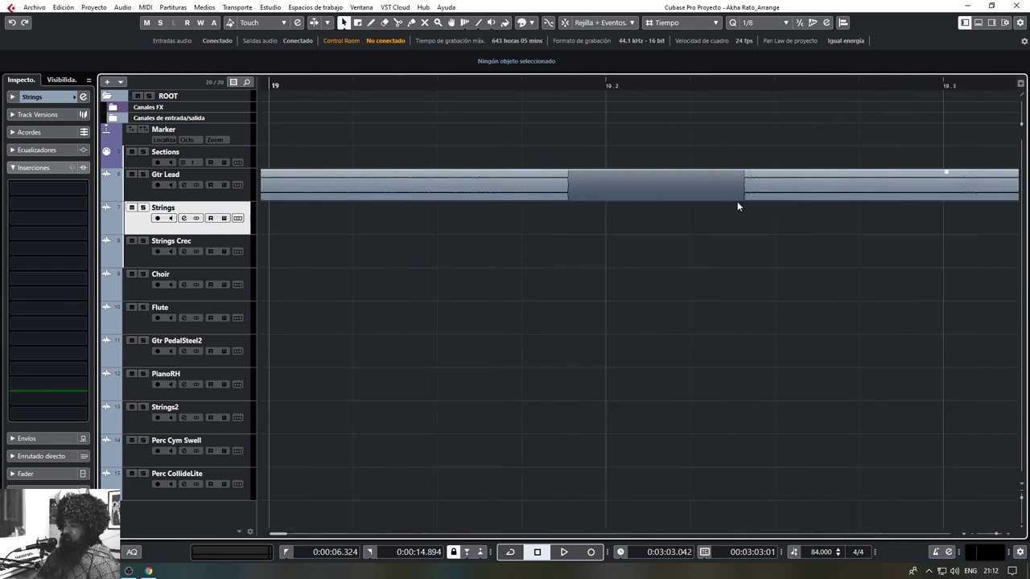
{"action": "scroll", "coordinate": [737, 206], "scroll_direction": "right", "scroll_amount": 2}
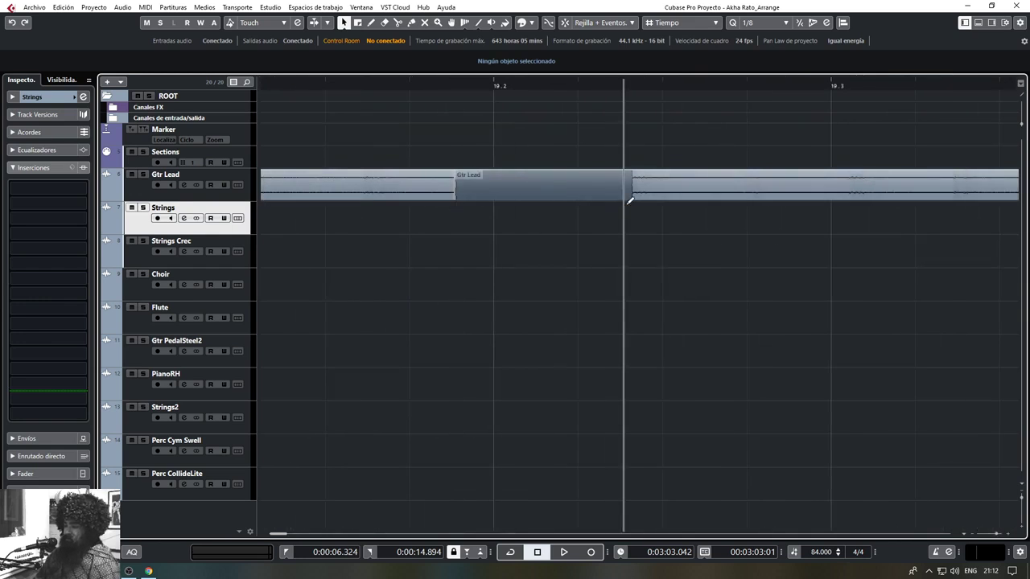
{"action": "left_click", "coordinate": [616, 195]}
{"action": "key", "text": "Delete"}
Add a short fade-out before the Gtr Lead gap at bar 19.2 and a fade-in of about 0.0.0.34 after it
{"action": "left_click_drag", "start_coordinate": [453, 173], "coordinate": [438, 172]}
{"action": "left_click_drag", "start_coordinate": [636, 173], "coordinate": [662, 173]}
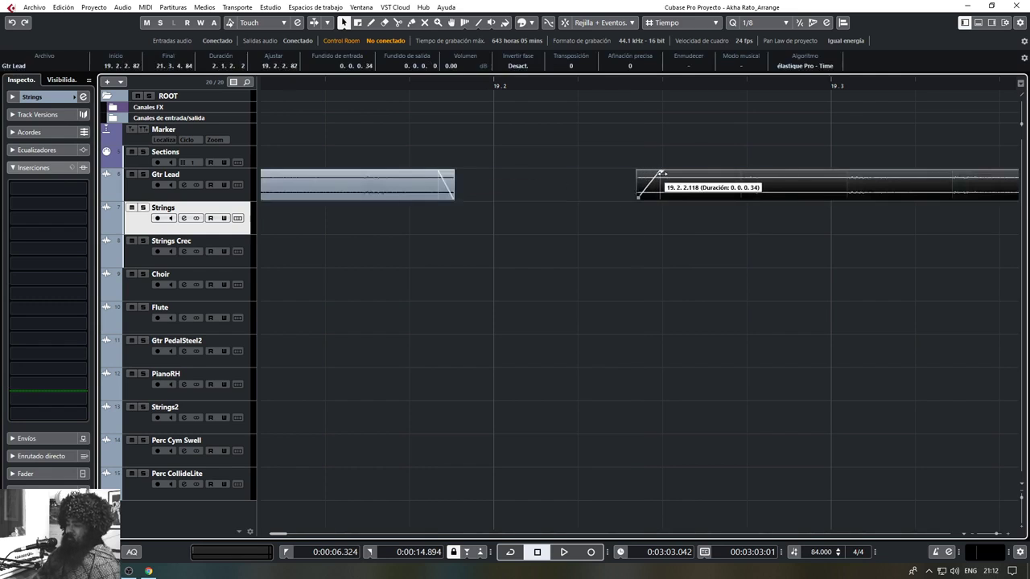
{"action": "left_click", "coordinate": [545, 255]}
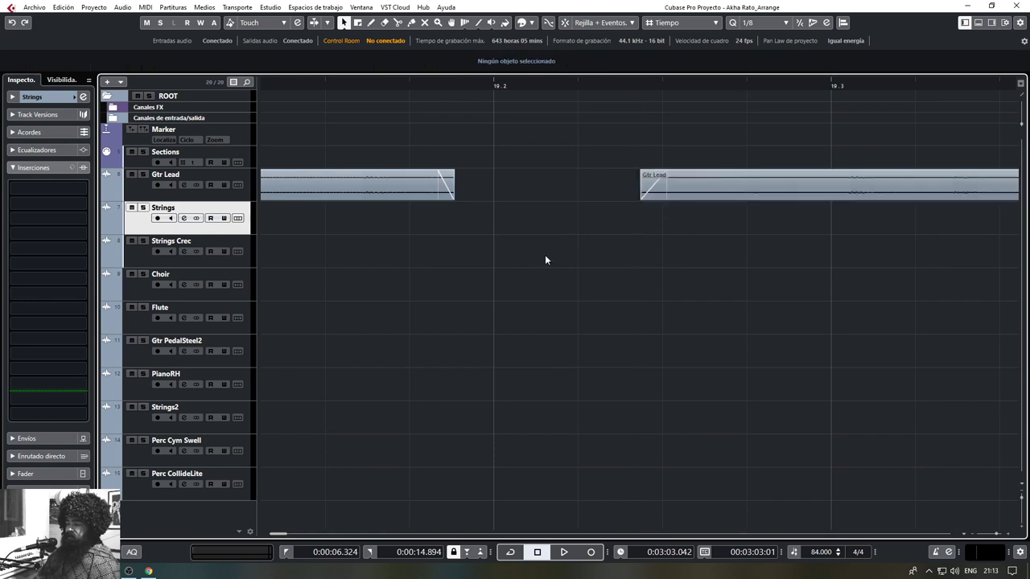
Check the gap between the two Flute clips near bar 13
{"action": "scroll", "coordinate": [537, 264], "scroll_direction": "down", "scroll_amount": 5}
{"action": "scroll", "coordinate": [537, 263], "scroll_direction": "down", "scroll_amount": 2}
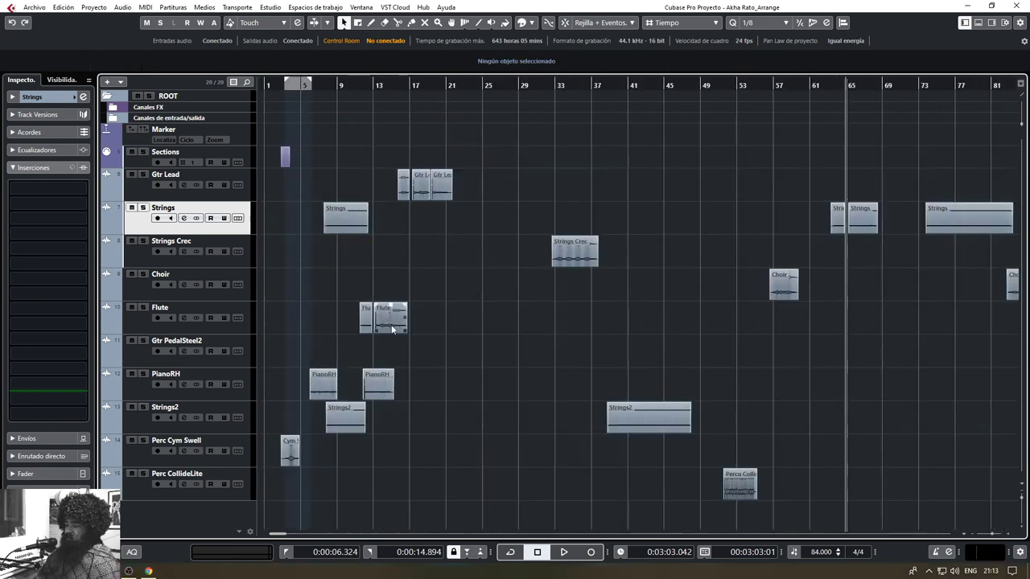
{"action": "scroll", "coordinate": [394, 322], "scroll_direction": "up", "scroll_amount": 8}
{"action": "scroll", "coordinate": [395, 319], "scroll_direction": "up", "scroll_amount": 1}
{"action": "scroll", "coordinate": [396, 319], "scroll_direction": "down", "scroll_amount": 10}
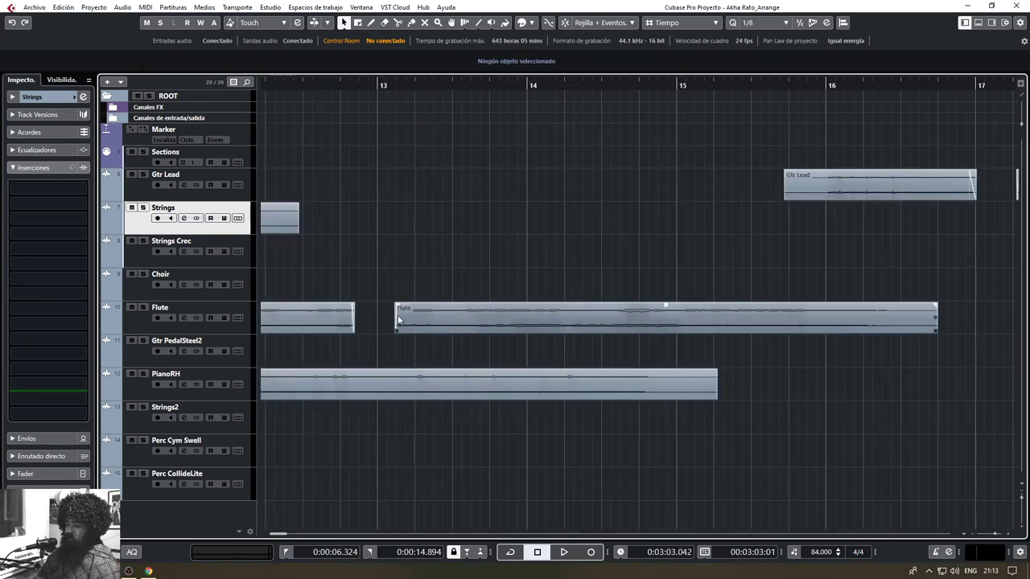
{"action": "scroll", "coordinate": [398, 320], "scroll_direction": "down", "scroll_amount": 3}
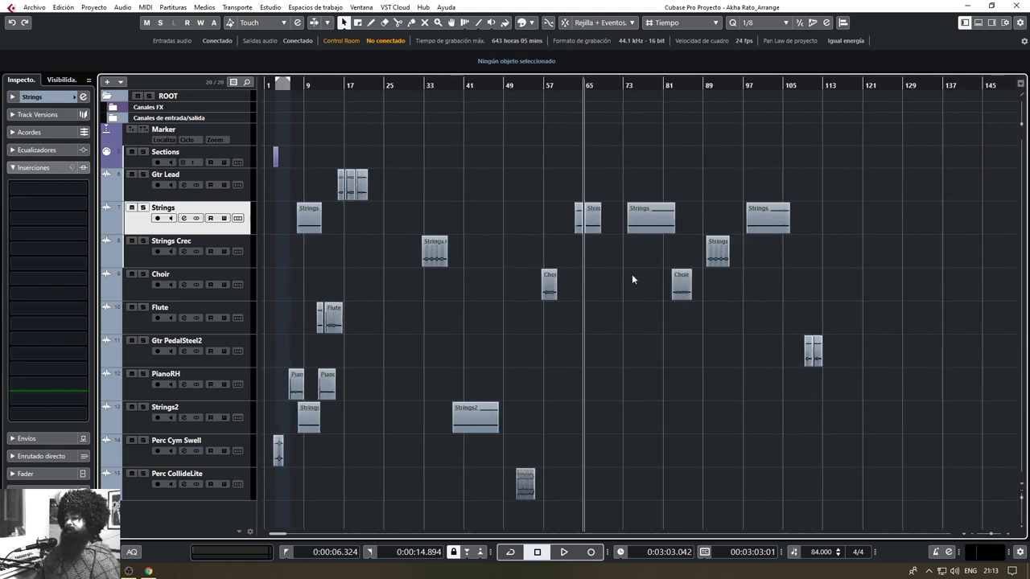
Trim the facing edges of the two Gtr PedalSteel2 clips, starting the second one at 110.4.4.14
{"action": "scroll", "coordinate": [602, 293], "scroll_direction": "right", "scroll_amount": 3}
{"action": "scroll", "coordinate": [659, 220], "scroll_direction": "up", "scroll_amount": 3}
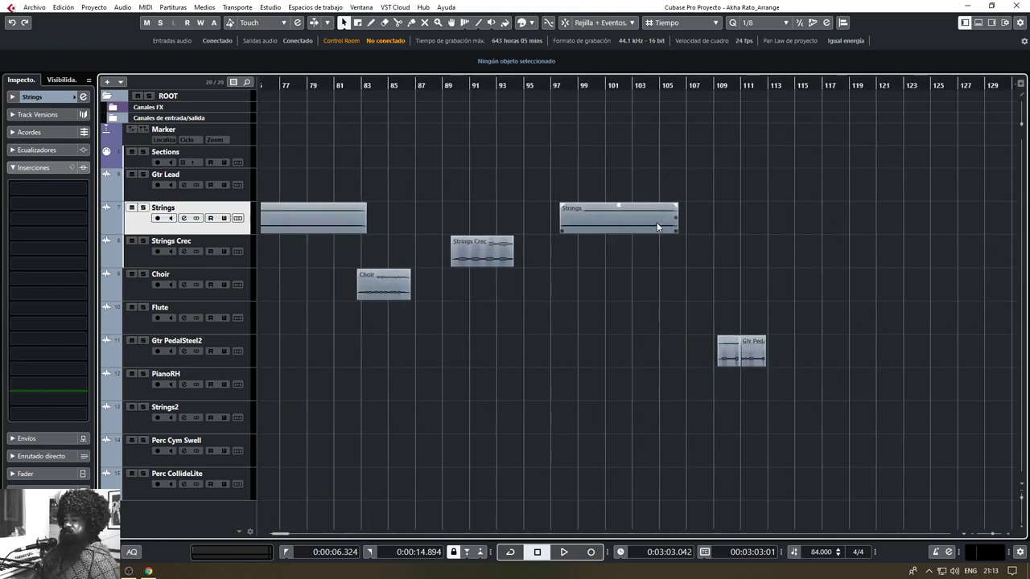
{"action": "scroll", "coordinate": [685, 271], "scroll_direction": "up", "scroll_amount": 5}
{"action": "scroll", "coordinate": [695, 367], "scroll_direction": "up", "scroll_amount": 6}
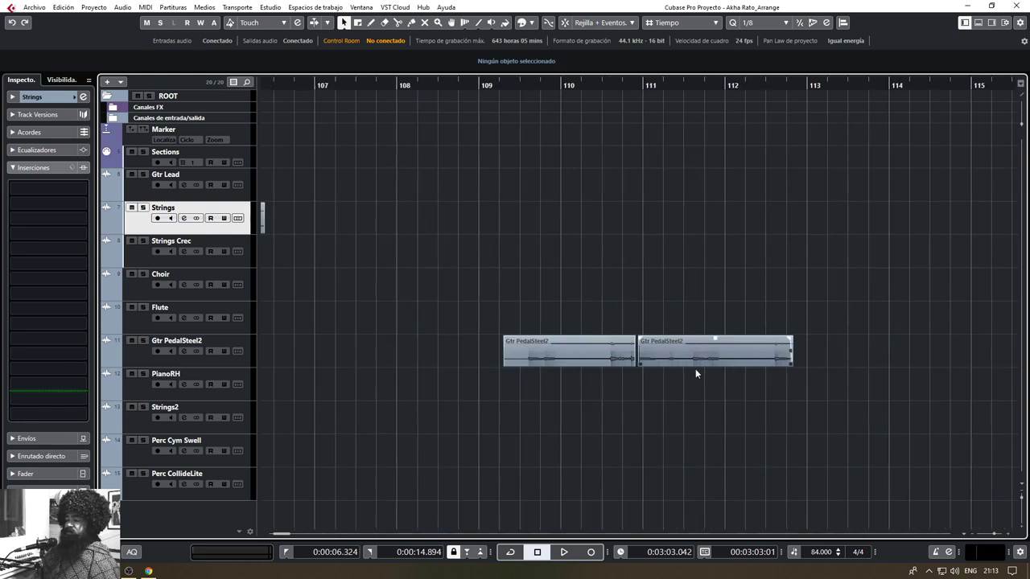
{"action": "scroll", "coordinate": [596, 364], "scroll_direction": "up", "scroll_amount": 5}
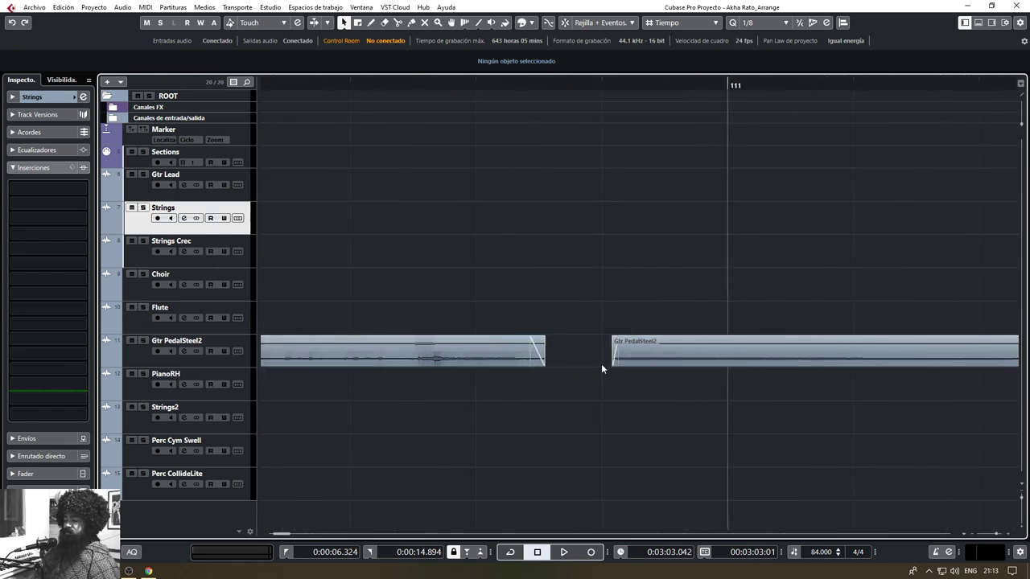
{"action": "left_click", "coordinate": [624, 363]}
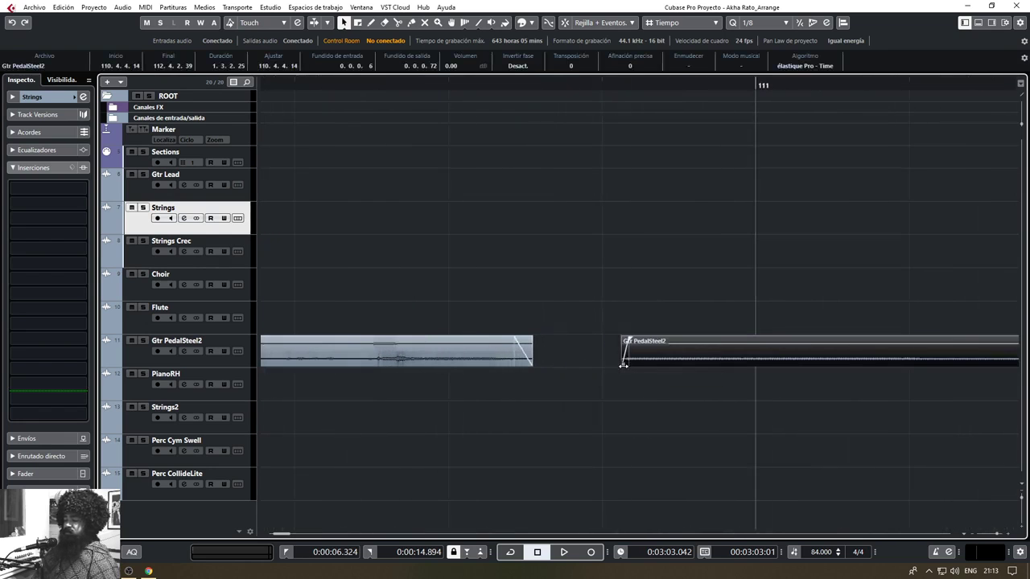
{"action": "left_click", "coordinate": [531, 363]}
{"action": "left_click", "coordinate": [668, 288]}
{"action": "scroll", "coordinate": [668, 288], "scroll_direction": "down", "scroll_amount": 10}
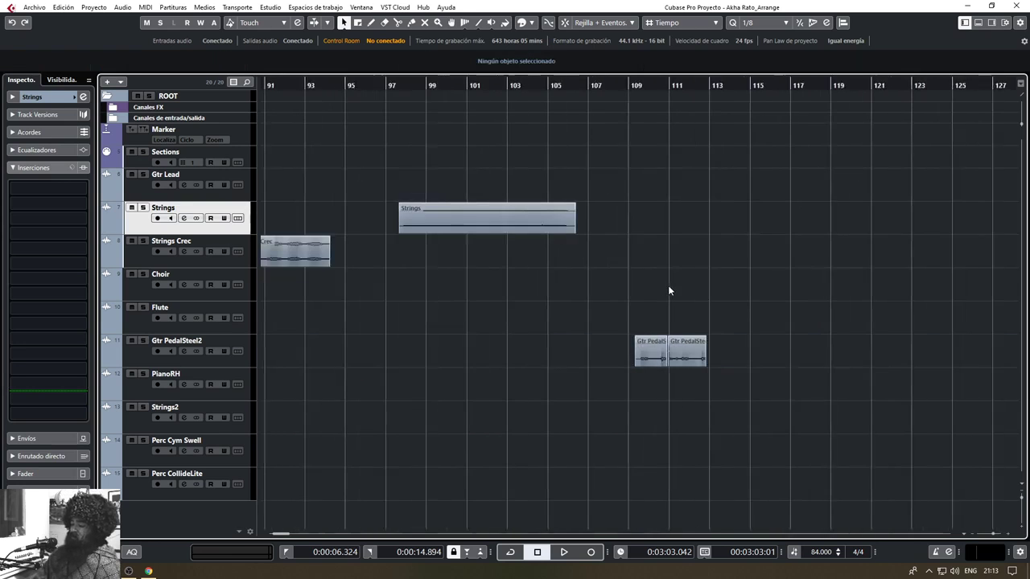
Place the playback cursor near the start of the first PianoRH clip, at about 0:00:15.302
{"action": "scroll", "coordinate": [669, 290], "scroll_direction": "down", "scroll_amount": 4}
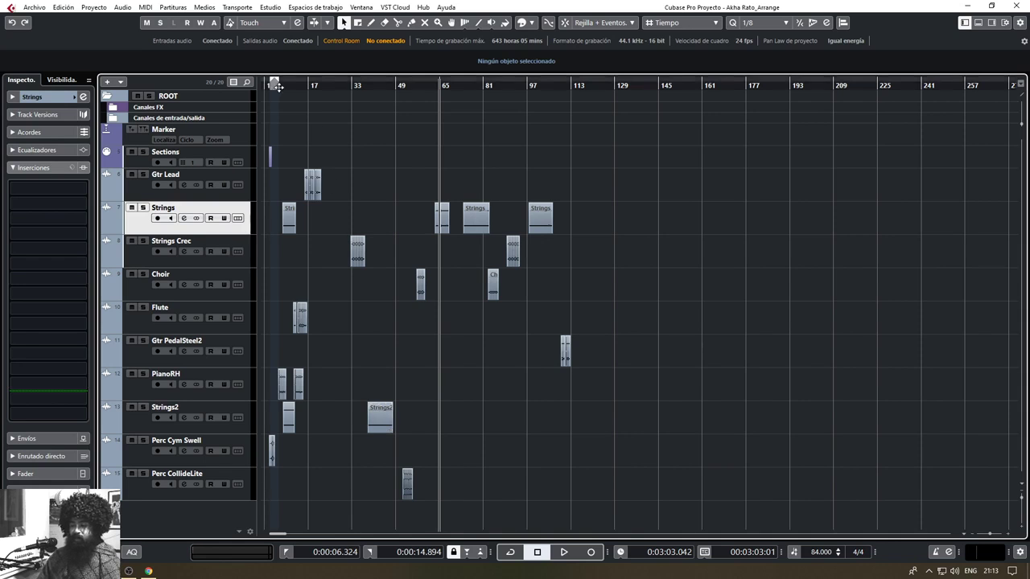
{"action": "left_click_drag", "start_coordinate": [276, 86], "coordinate": [278, 113]}
{"action": "right_click", "coordinate": [312, 274]}
{"action": "left_click", "coordinate": [312, 273]}
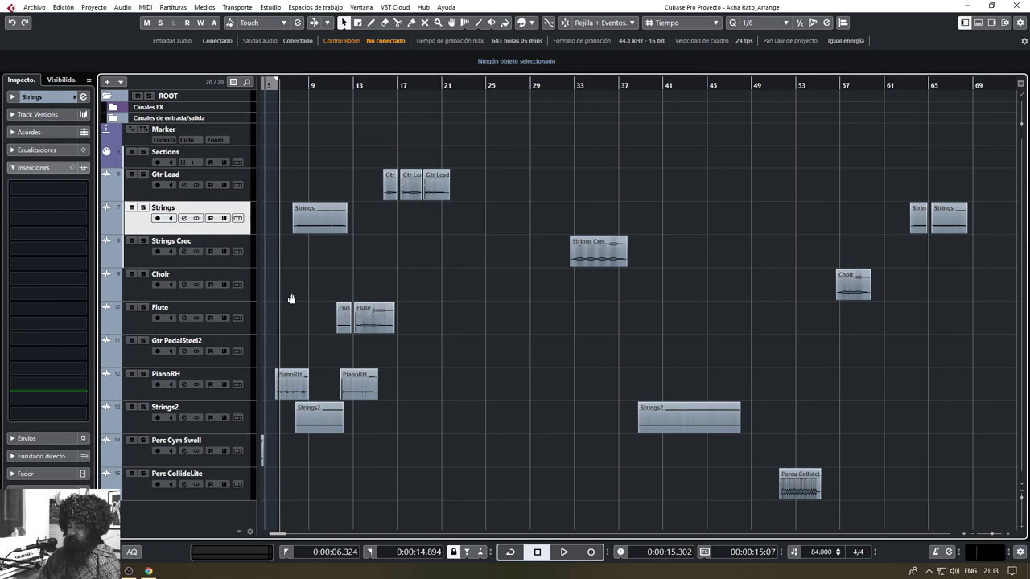
{"action": "left_click_drag", "start_coordinate": [292, 298], "coordinate": [337, 304]}
{"action": "key", "text": "F3"}
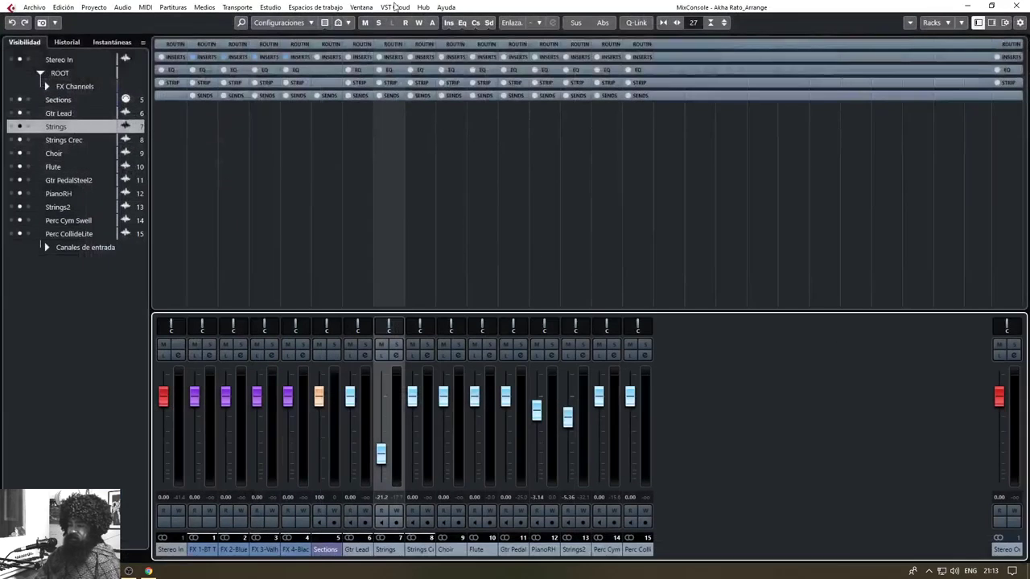
{"action": "left_click", "coordinate": [423, 7]}
{"action": "left_click", "coordinate": [518, 5]}
{"action": "key", "text": "F3"}
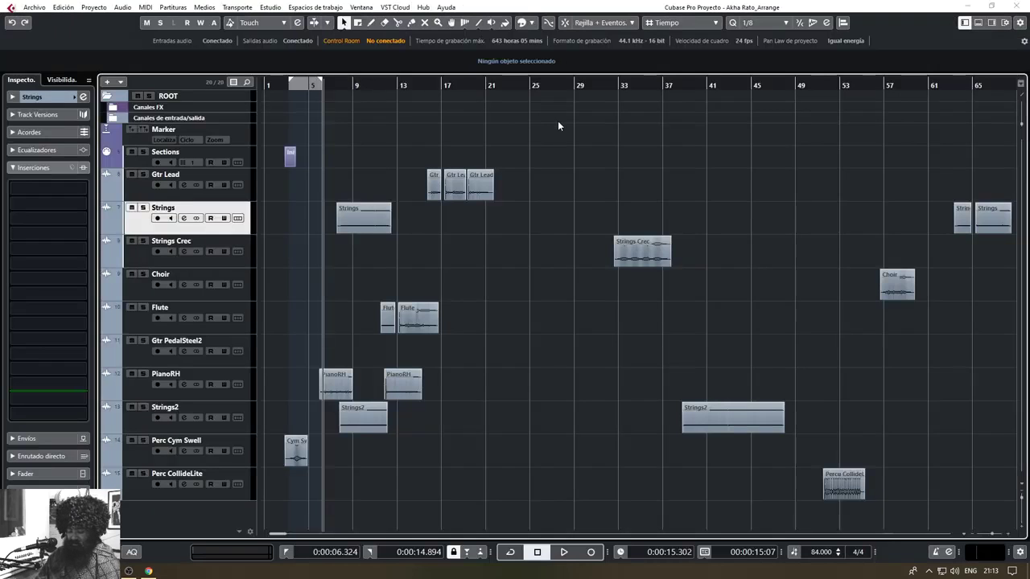
Show the mixer below the arrangement, start playback, and reduce the mixer's height
{"action": "left_click", "coordinate": [977, 28]}
{"action": "scroll", "coordinate": [448, 246], "scroll_direction": "down", "scroll_amount": 4}
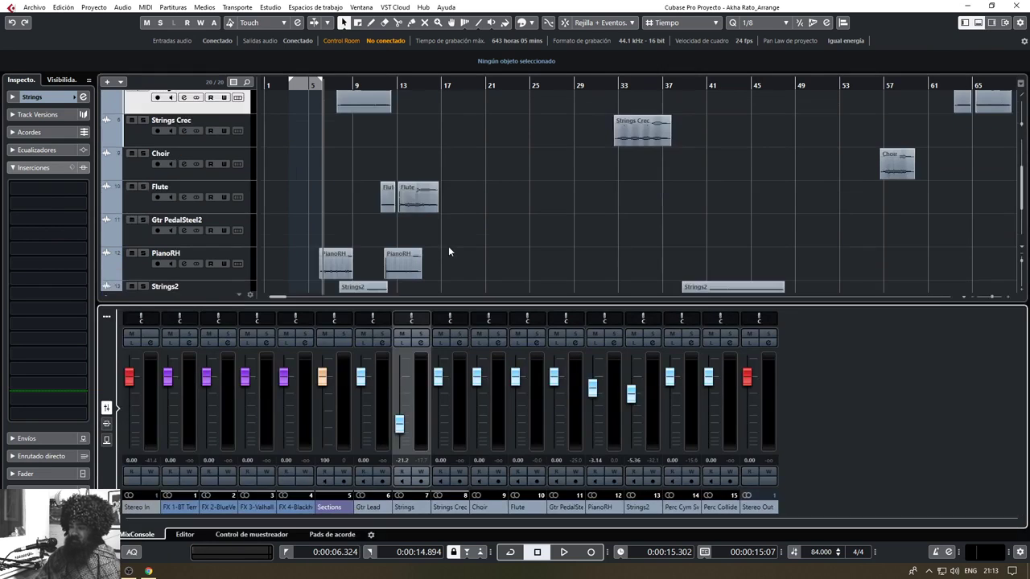
{"action": "scroll", "coordinate": [448, 246], "scroll_direction": "up", "scroll_amount": 2}
{"action": "key", "text": "space"}
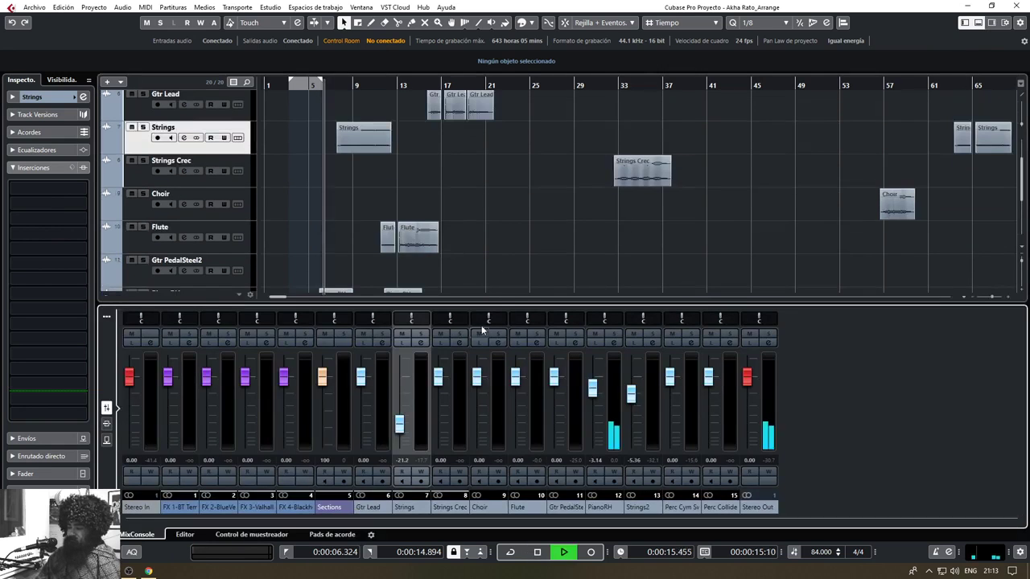
{"action": "left_click_drag", "start_coordinate": [492, 305], "coordinate": [482, 338]}
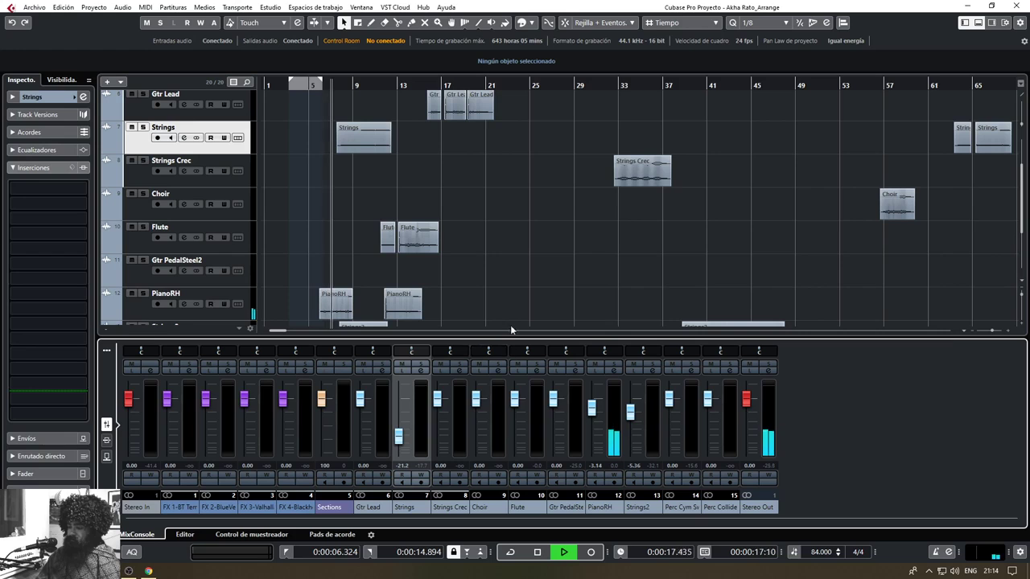
Stop playback and play the arrangement again from the beginning of the first PianoRH clip
{"action": "key", "text": "space"}
{"action": "key", "text": "space"}
{"action": "scroll", "coordinate": [291, 190], "scroll_direction": "up", "scroll_amount": 4}
{"action": "scroll", "coordinate": [434, 218], "scroll_direction": "up", "scroll_amount": 5}
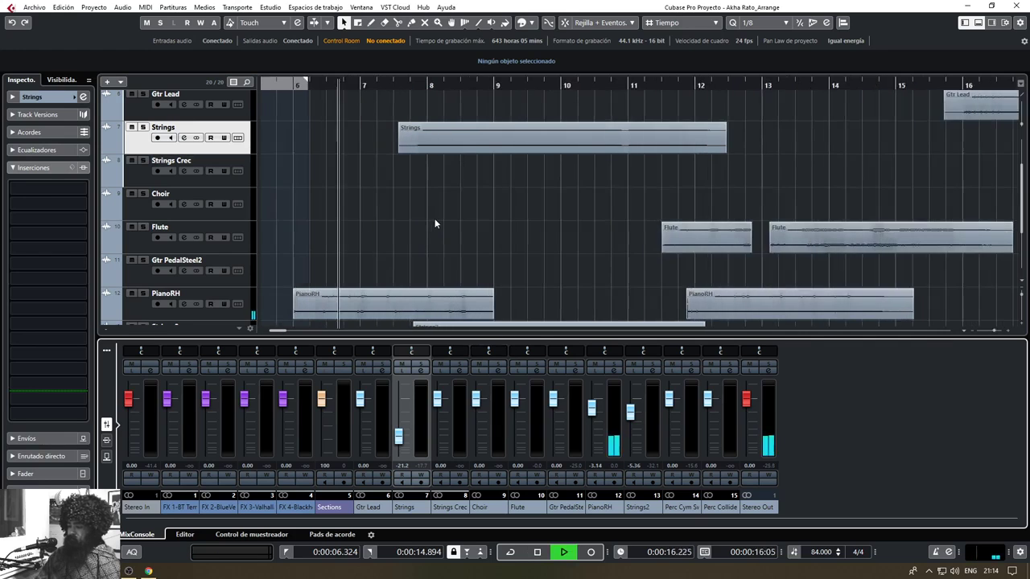
Enlarge the Strings track's height and audition the passage where the PianoRH, Strings and Strings2 clips overlap around bar 8
{"action": "scroll", "coordinate": [403, 229], "scroll_direction": "down", "scroll_amount": 1}
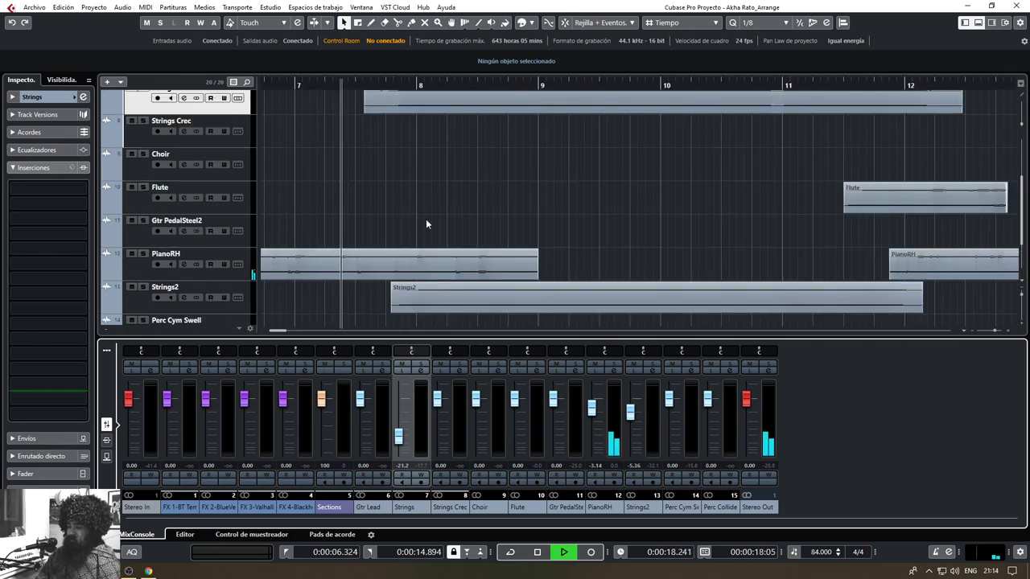
{"action": "scroll", "coordinate": [414, 231], "scroll_direction": "up", "scroll_amount": 1}
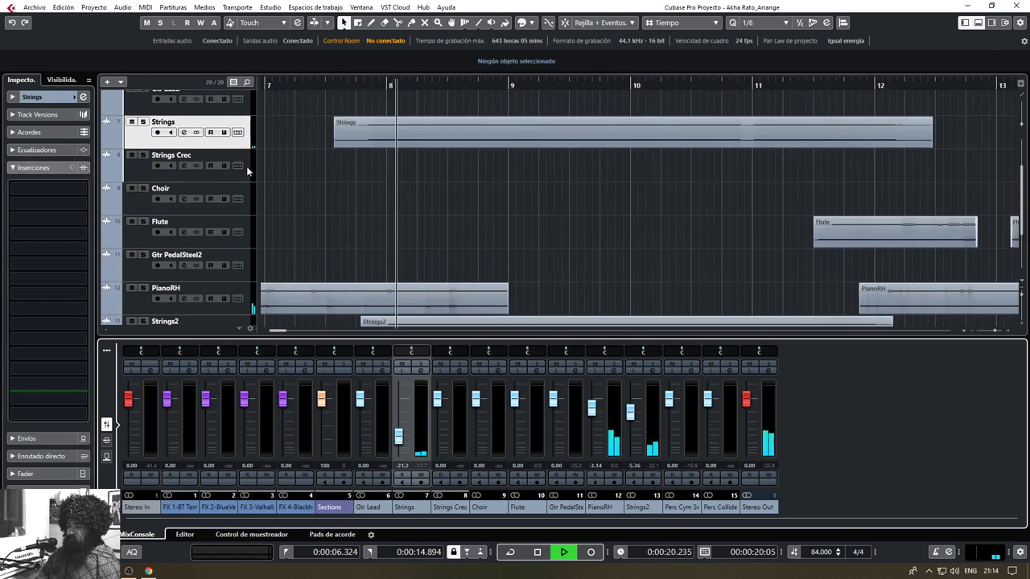
{"action": "key", "text": "space"}
{"action": "left_click_drag", "start_coordinate": [247, 150], "coordinate": [244, 172]}
{"action": "scroll", "coordinate": [376, 190], "scroll_direction": "up", "scroll_amount": 1}
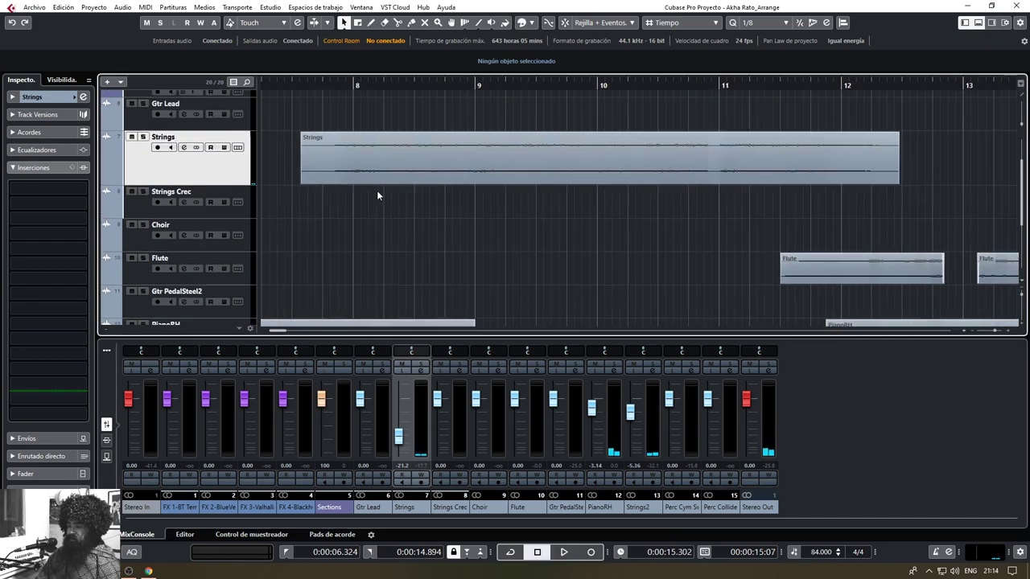
{"action": "key", "text": "space"}
{"action": "scroll", "coordinate": [390, 171], "scroll_direction": "down", "scroll_amount": 1}
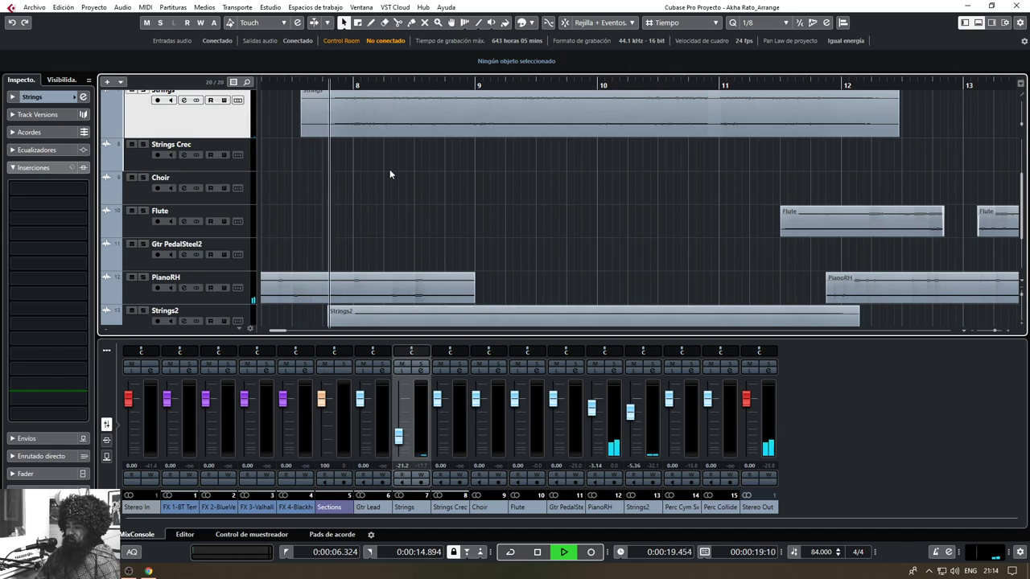
{"action": "scroll", "coordinate": [423, 184], "scroll_direction": "up", "scroll_amount": 1}
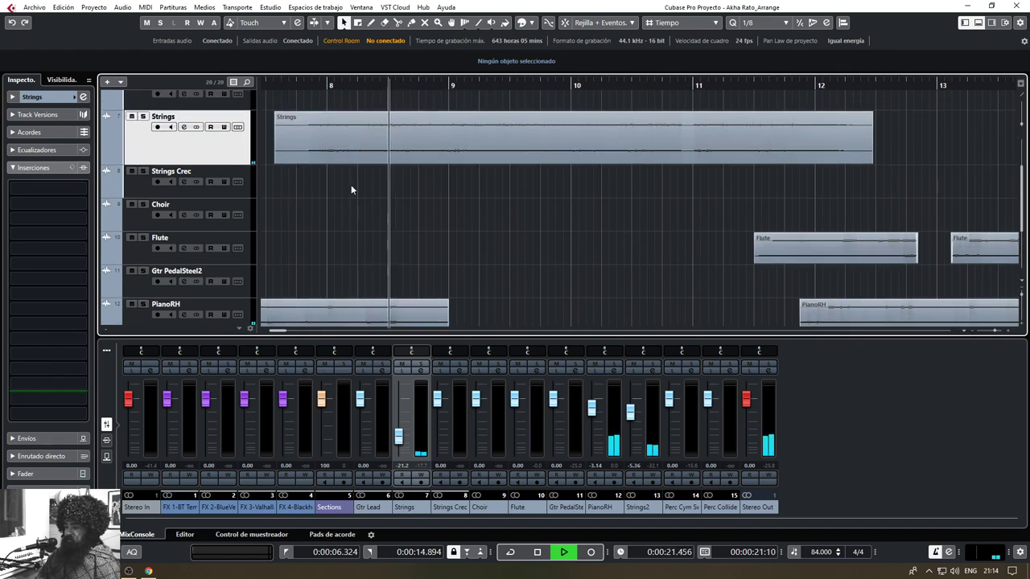
{"action": "key", "text": "space"}
Try shifting the first Strings clip to start at 8.3.4.56, and play the passage from just before it
{"action": "left_click_drag", "start_coordinate": [333, 140], "coordinate": [473, 132]}
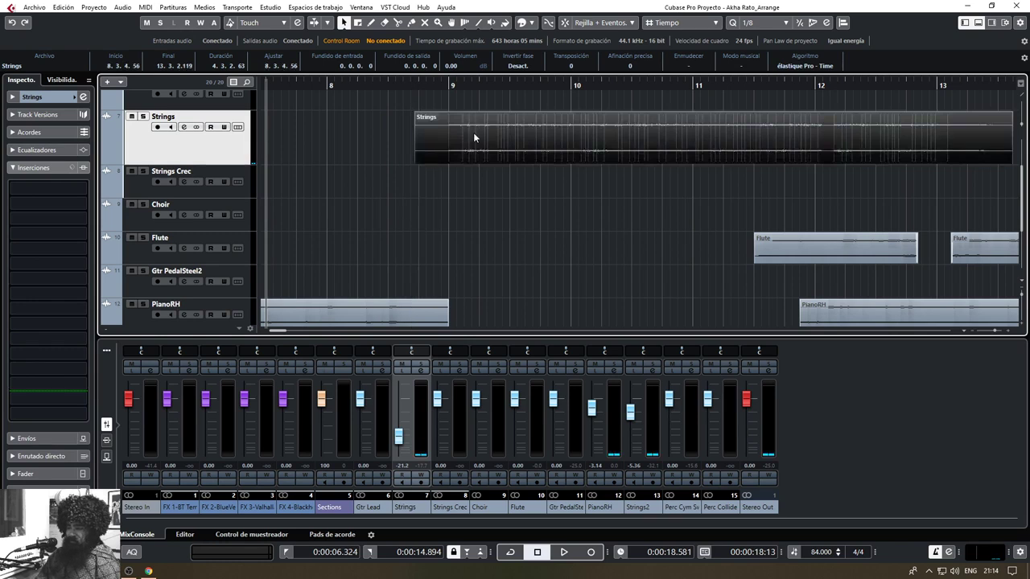
{"action": "key", "text": "space"}
{"action": "scroll", "coordinate": [442, 161], "scroll_direction": "up", "scroll_amount": 2}
{"action": "scroll", "coordinate": [443, 163], "scroll_direction": "up", "scroll_amount": 1}
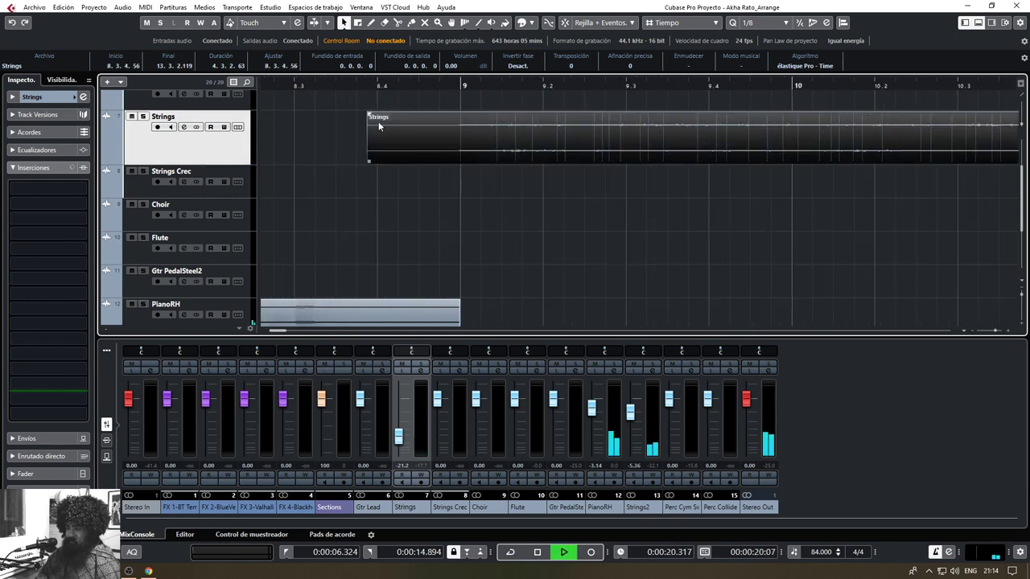
{"action": "left_click", "coordinate": [328, 85]}
{"action": "key", "text": "space"}
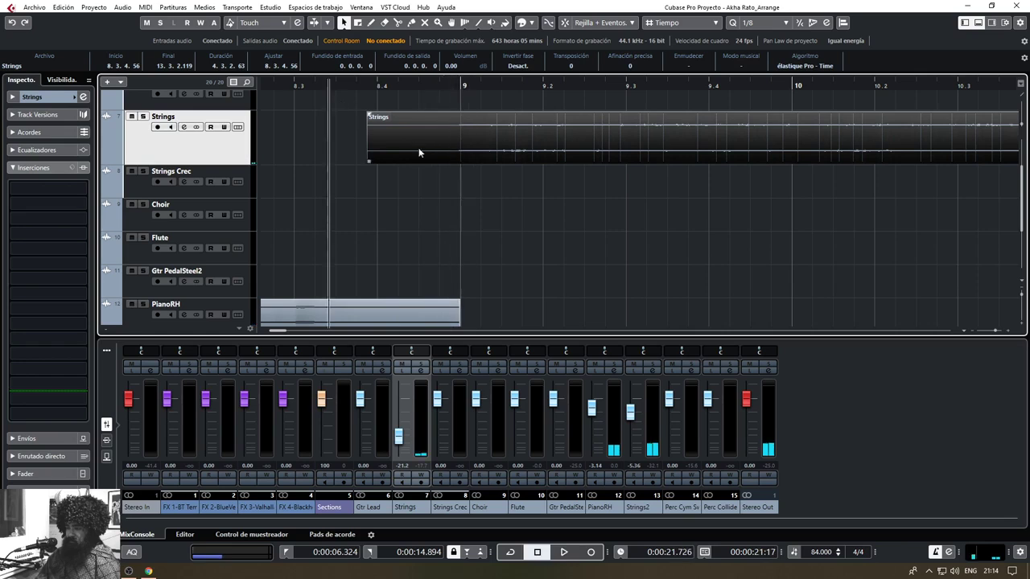
Undo the Strings clip shift and reorder the tracks so Strings2 sits directly below Strings
{"action": "scroll", "coordinate": [462, 185], "scroll_direction": "down", "scroll_amount": 3}
{"action": "scroll", "coordinate": [464, 193], "scroll_direction": "down", "scroll_amount": 5}
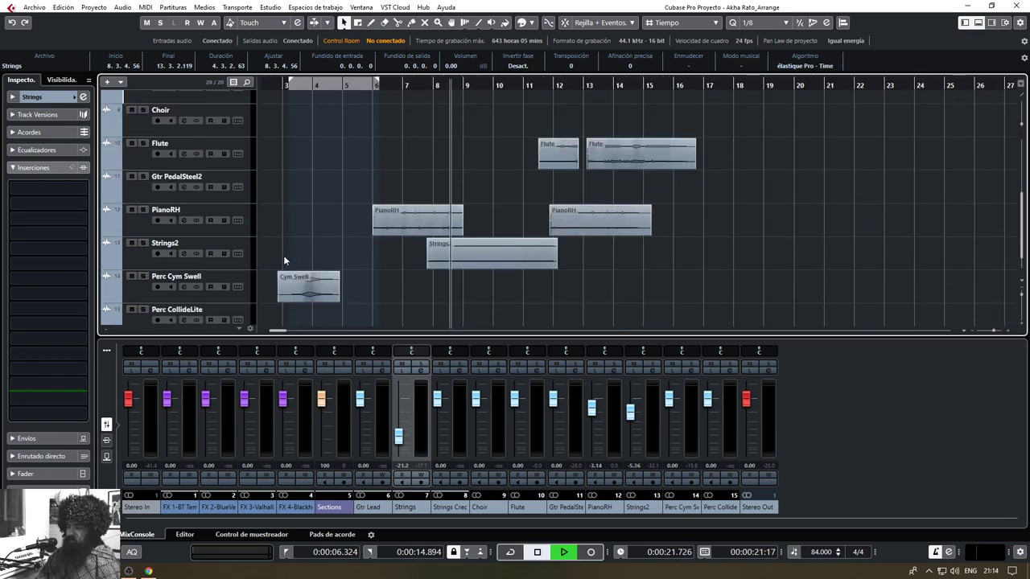
{"action": "scroll", "coordinate": [469, 240], "scroll_direction": "up", "scroll_amount": 3}
{"action": "scroll", "coordinate": [477, 227], "scroll_direction": "down", "scroll_amount": 4}
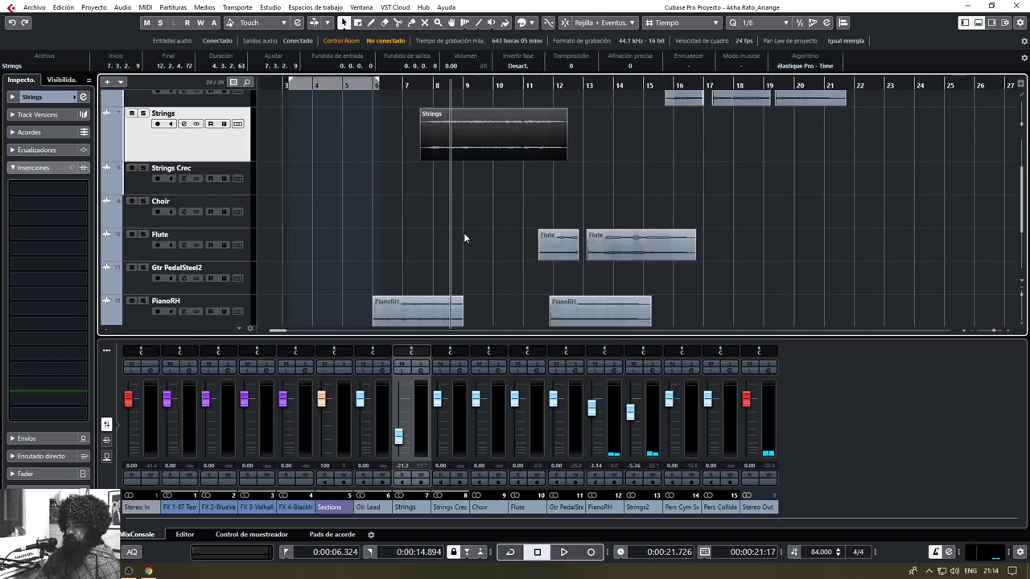
{"action": "scroll", "coordinate": [470, 214], "scroll_direction": "up", "scroll_amount": 4}
{"action": "scroll", "coordinate": [470, 211], "scroll_direction": "down", "scroll_amount": 3}
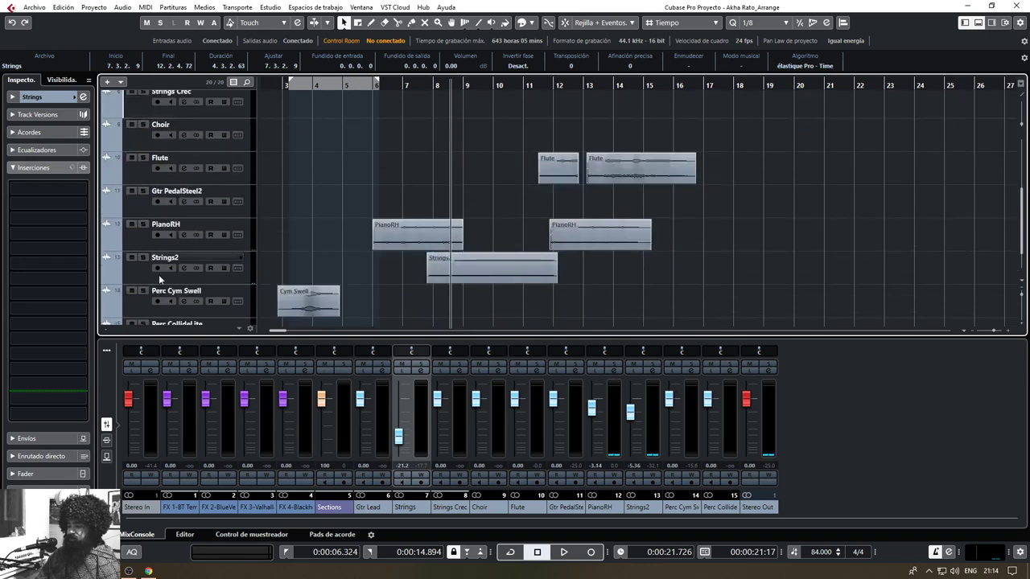
{"action": "left_click_drag", "start_coordinate": [159, 274], "coordinate": [153, 130]}
{"action": "scroll", "coordinate": [371, 173], "scroll_direction": "up", "scroll_amount": 3}
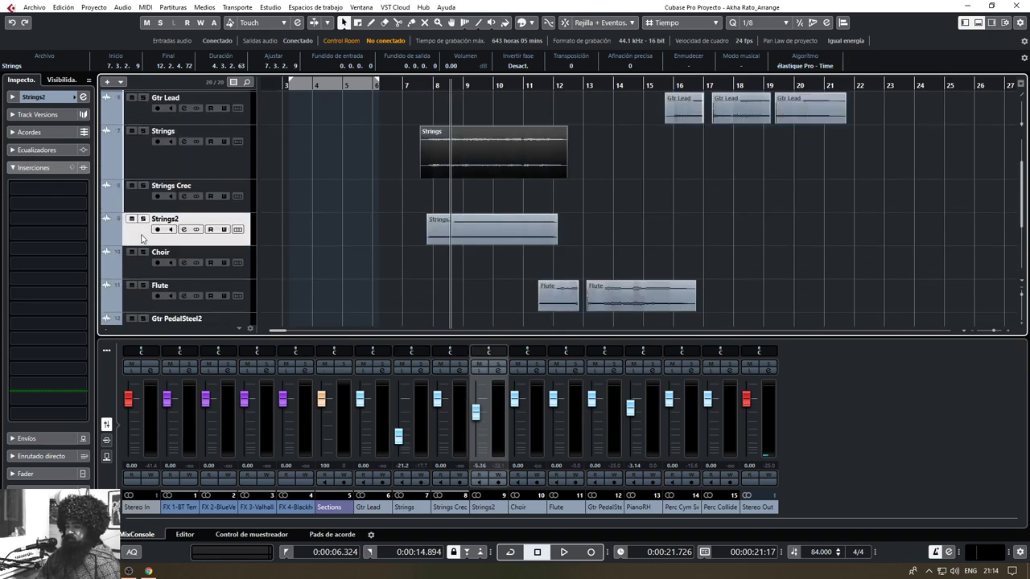
{"action": "left_click_drag", "start_coordinate": [143, 238], "coordinate": [193, 190]}
Solo the Strings and Strings2 tracks together during playback, and clear the solo again
{"action": "key", "text": "space"}
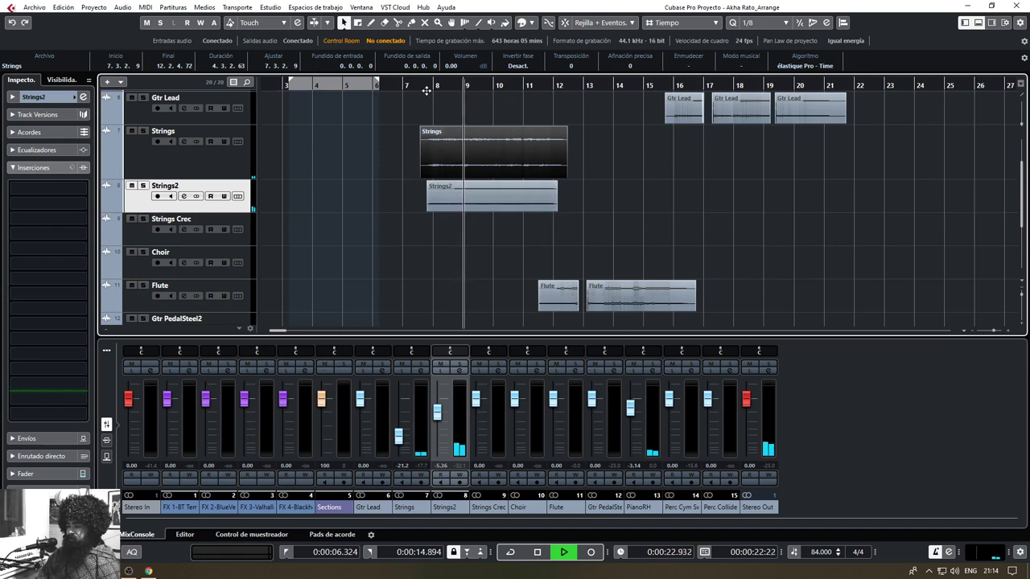
{"action": "left_click", "coordinate": [142, 165], "text": "ctrl"}
{"action": "key", "text": "s"}
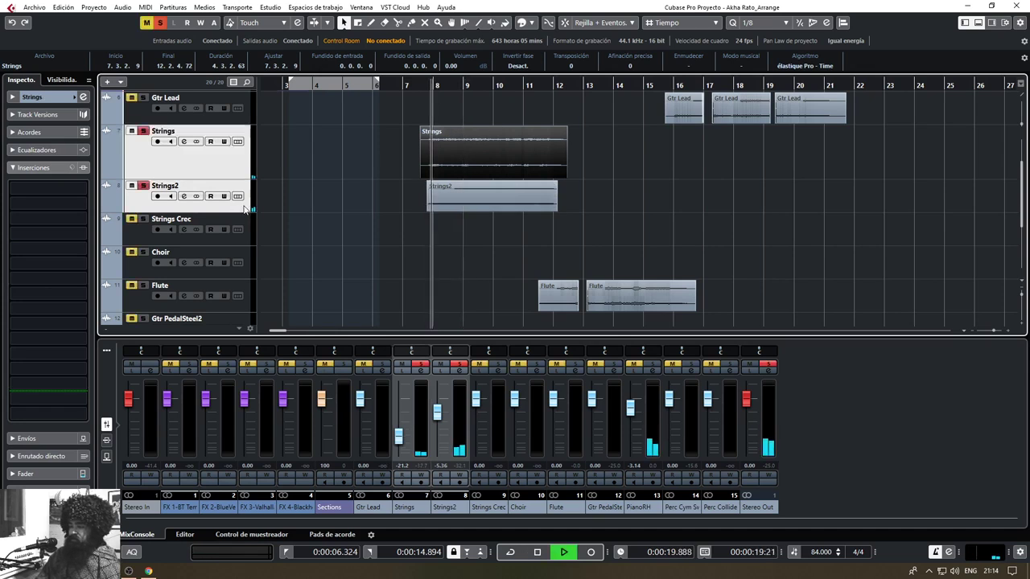
{"action": "key", "text": "s"}
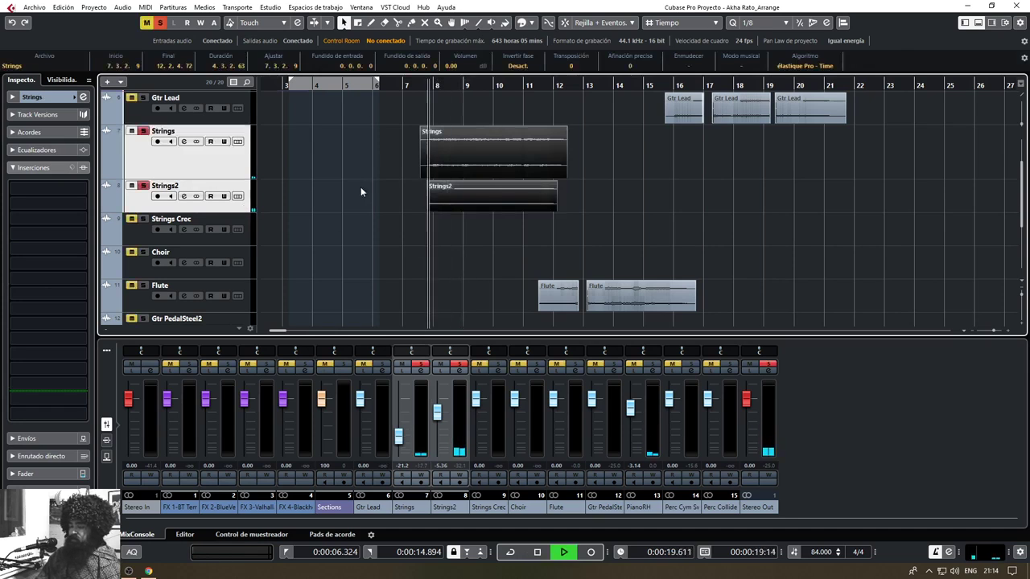
Shift the first Strings and Strings2 clips together so the Strings clip starts at 8.3.4.57, and play the passage
{"action": "scroll", "coordinate": [434, 200], "scroll_direction": "up", "scroll_amount": 4}
{"action": "key", "text": "space"}
{"action": "key", "text": "space"}
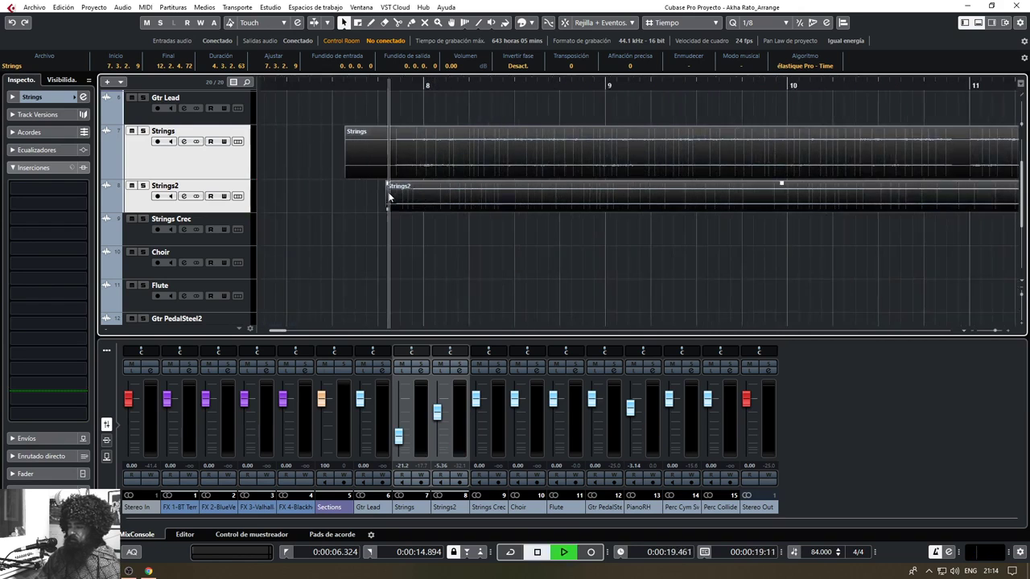
{"action": "scroll", "coordinate": [390, 197], "scroll_direction": "up", "scroll_amount": 2}
{"action": "left_click_drag", "start_coordinate": [432, 166], "coordinate": [669, 163]}
{"action": "scroll", "coordinate": [491, 179], "scroll_direction": "down", "scroll_amount": 2}
{"action": "key", "text": "space"}
{"action": "key", "text": "space"}
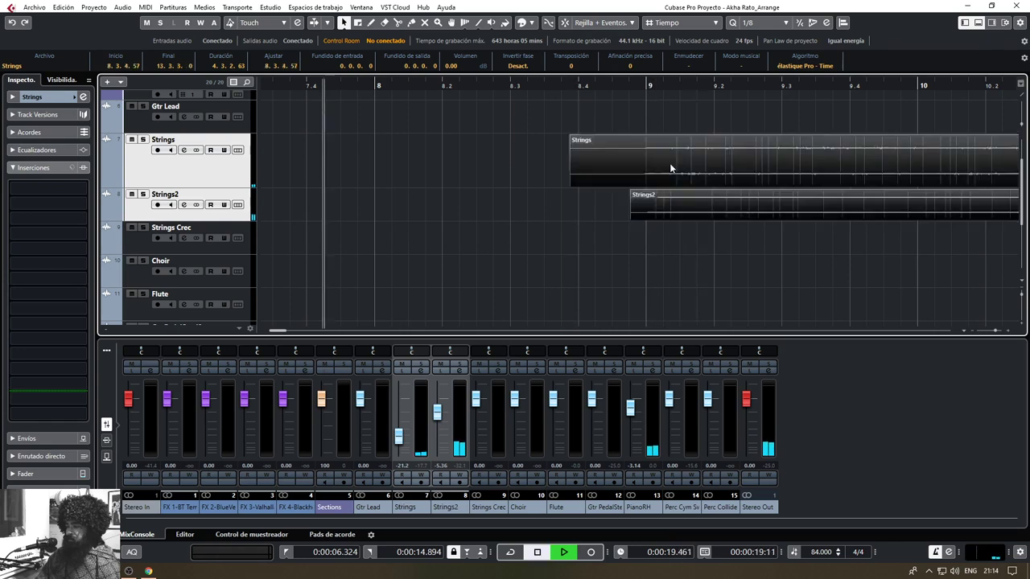
Trim the beginning of the first Strings clip so it starts at 8.4.1.0
{"action": "scroll", "coordinate": [676, 228], "scroll_direction": "right", "scroll_amount": 1}
{"action": "left_click", "coordinate": [507, 211]}
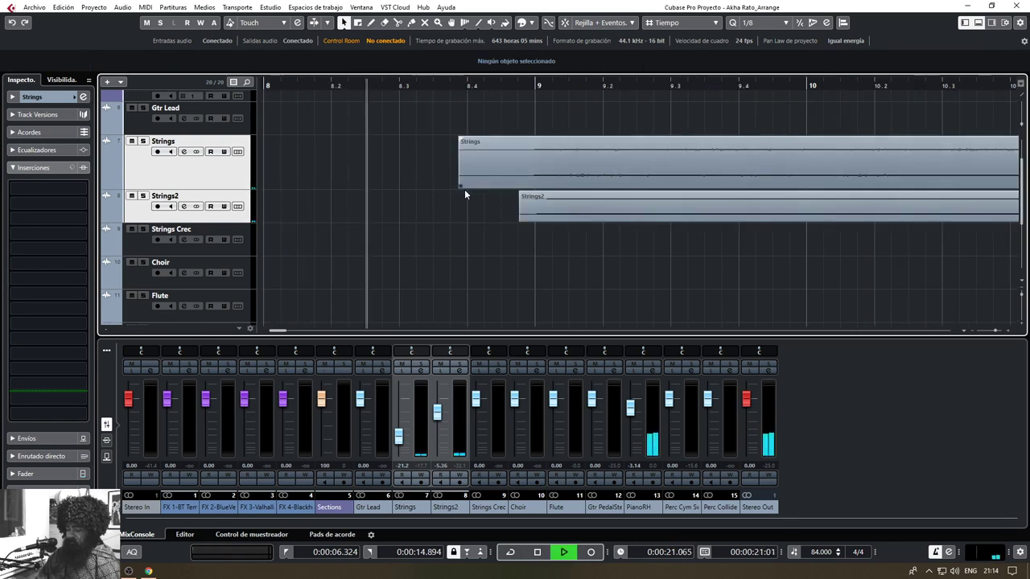
{"action": "left_click_drag", "start_coordinate": [460, 190], "coordinate": [467, 188]}
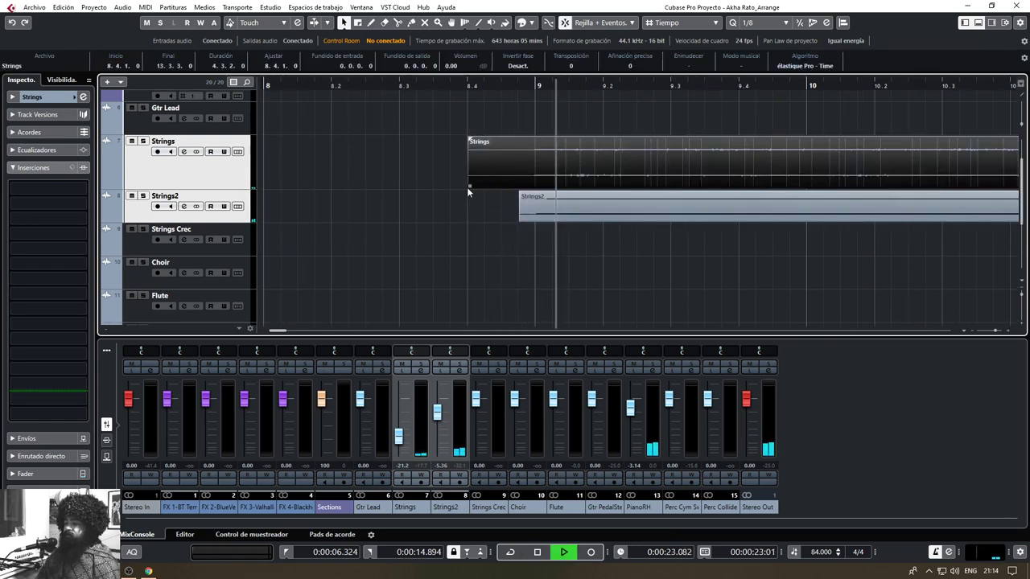
Enlarge the Strings and Strings2 tracks to a taller equal height
{"action": "left_click", "coordinate": [237, 184]}
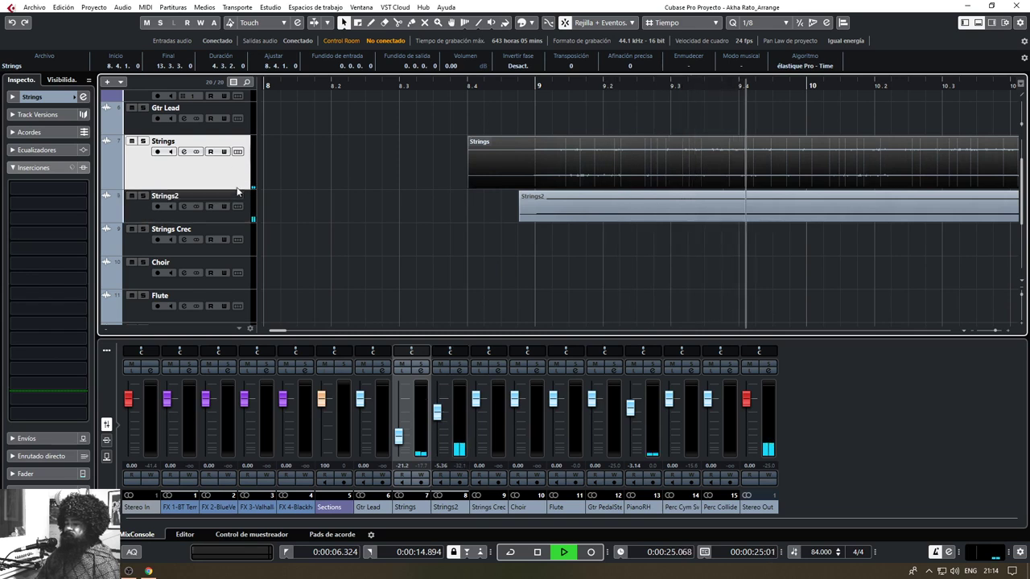
{"action": "left_click_drag", "start_coordinate": [236, 191], "coordinate": [243, 235]}
{"action": "left_click", "coordinate": [237, 192], "text": "shift"}
Shift the first Strings and Strings2 clips together slightly earlier, so the Strings clip starts just before beat 8.4
{"action": "scroll", "coordinate": [460, 204], "scroll_direction": "up", "scroll_amount": 3}
{"action": "left_click_drag", "start_coordinate": [419, 180], "coordinate": [589, 272]}
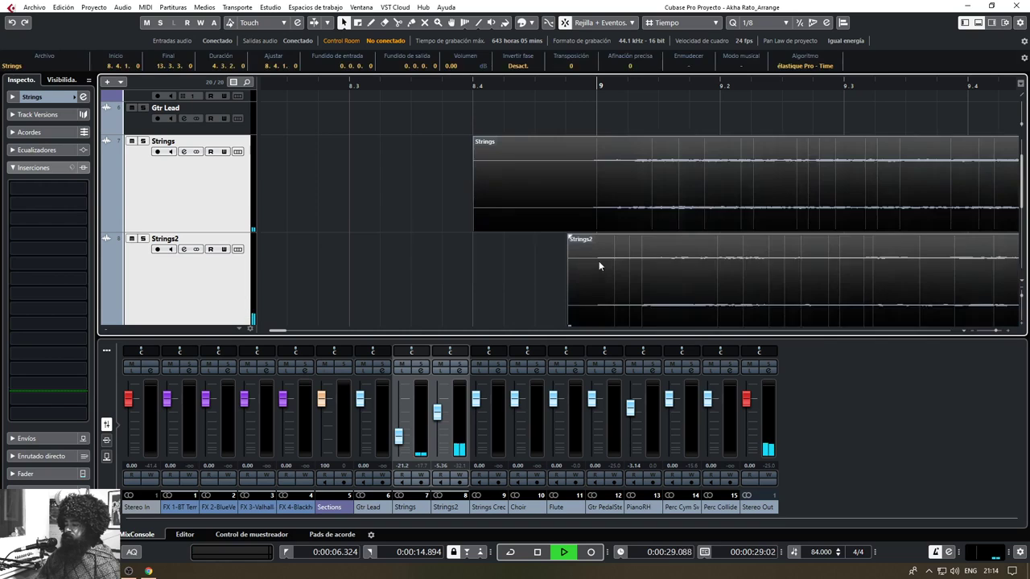
{"action": "scroll", "coordinate": [597, 260], "scroll_direction": "up", "scroll_amount": 4}
{"action": "left_click", "coordinate": [601, 209]}
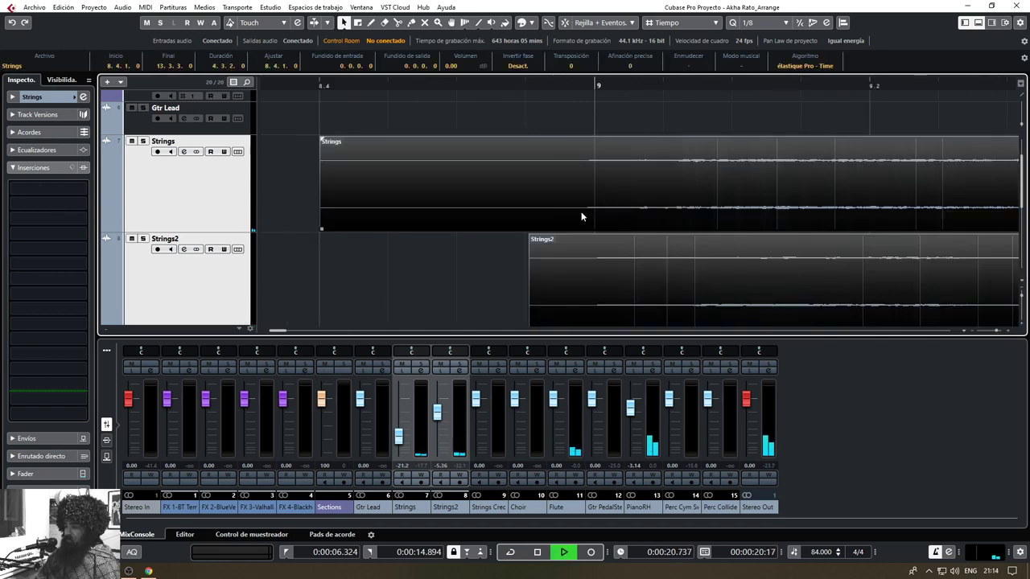
{"action": "left_click_drag", "start_coordinate": [587, 211], "coordinate": [573, 211]}
{"action": "left_click", "coordinate": [409, 259]}
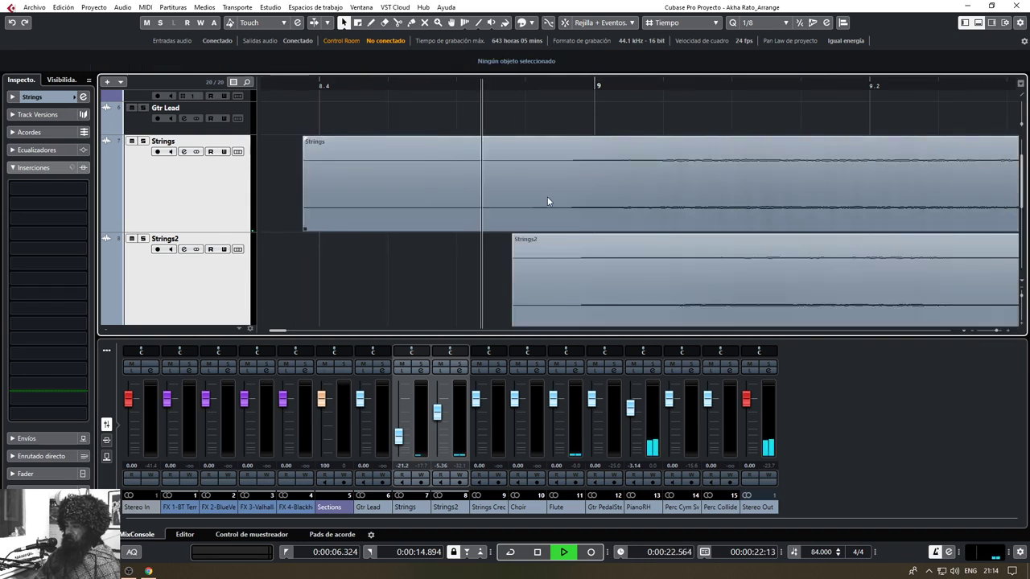
Cut off the silent beginnings of the first Strings and Strings2 clips, leaving them starting at 8.4.4.65 and 8.4.4.66
{"action": "left_click", "coordinate": [563, 199], "text": "alt"}
{"action": "left_click", "coordinate": [521, 202]}
{"action": "key", "text": "Delete"}
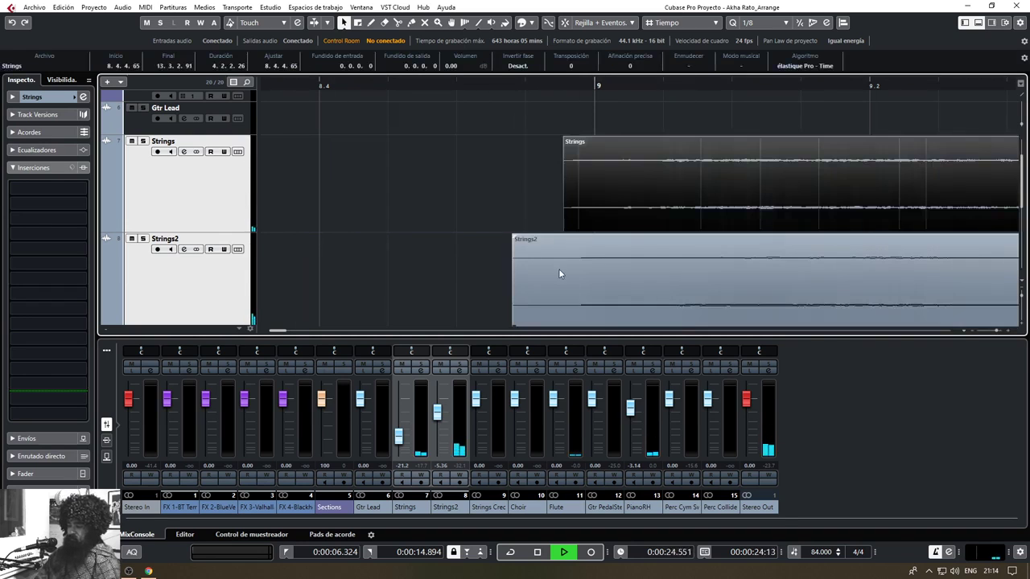
{"action": "left_click", "coordinate": [562, 270], "text": "alt"}
{"action": "left_click", "coordinate": [538, 276]}
{"action": "key", "text": "Delete"}
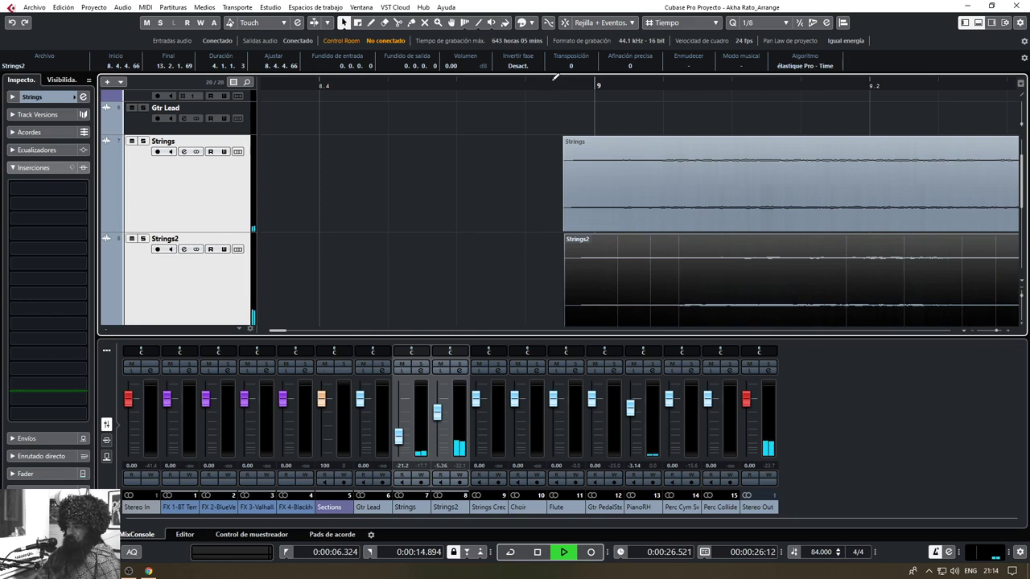
Reduce the height of the Strings and Strings2 tracks, stop playback, and select the first clip on each track
{"action": "scroll", "coordinate": [492, 240], "scroll_direction": "down", "scroll_amount": 6}
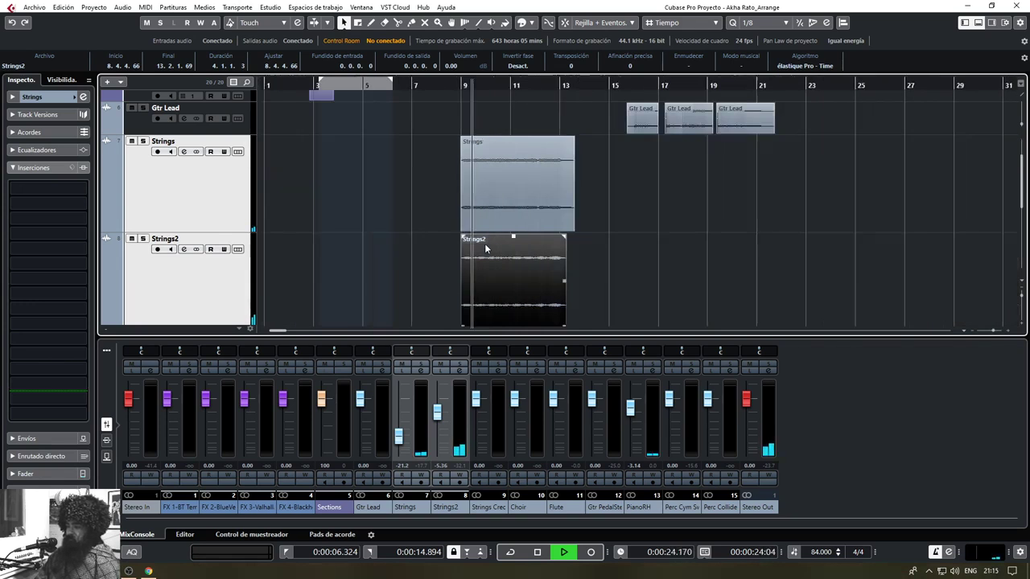
{"action": "scroll", "coordinate": [485, 244], "scroll_direction": "down", "scroll_amount": 1}
{"action": "left_click_drag", "start_coordinate": [450, 189], "coordinate": [354, 280]}
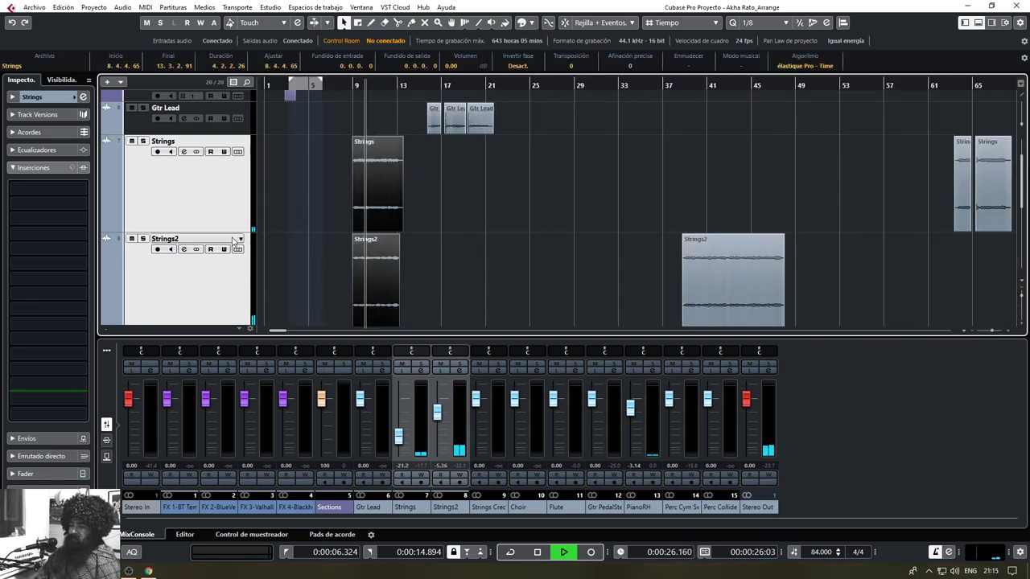
{"action": "left_click_drag", "start_coordinate": [236, 234], "coordinate": [241, 202]}
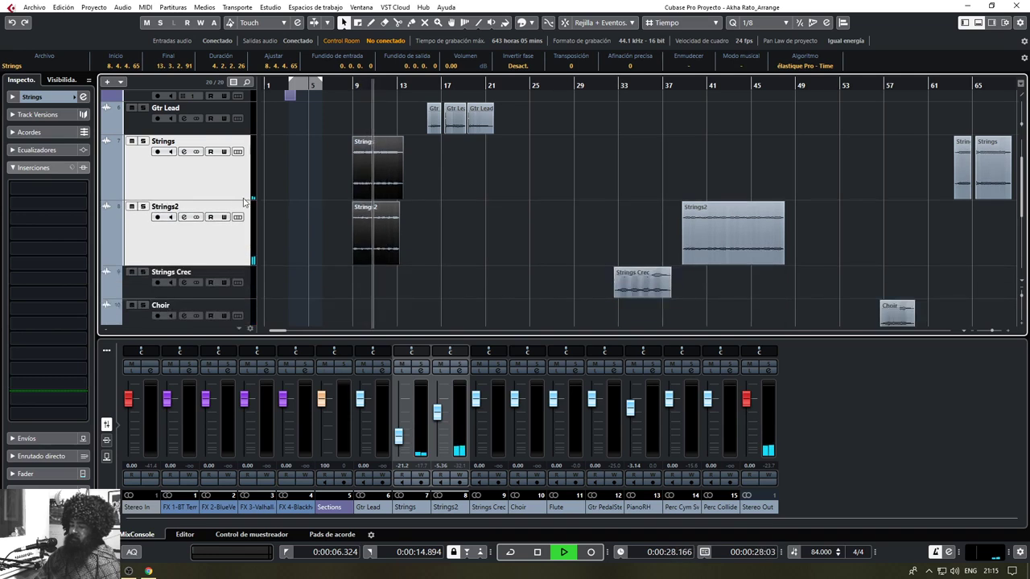
{"action": "key", "text": "space"}
{"action": "left_click_drag", "start_coordinate": [469, 177], "coordinate": [356, 241]}
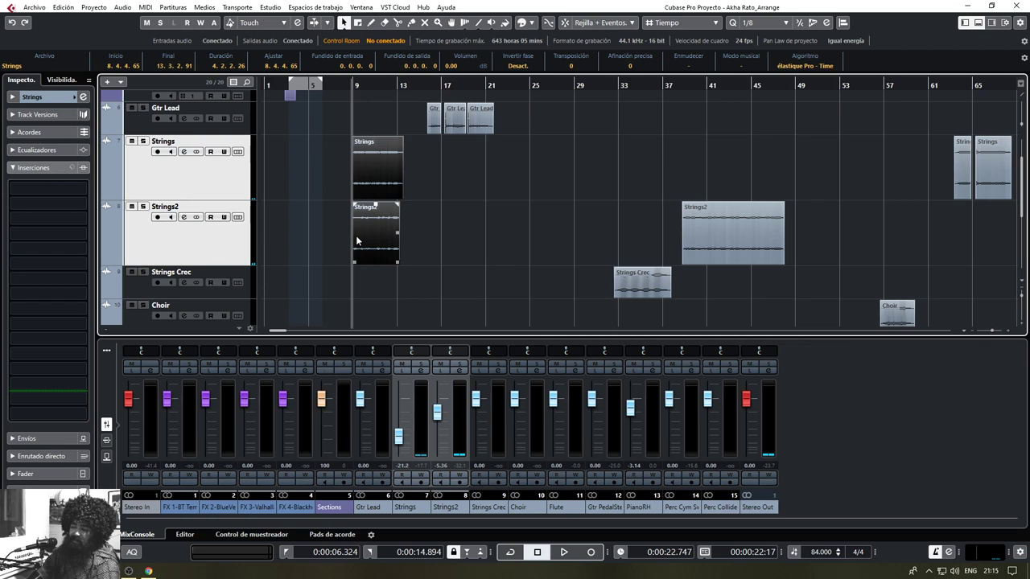
Play the second Strings2 clip from its start at about 0:01:49.266, and stop playback
{"action": "left_click", "coordinate": [685, 86]}
{"action": "key", "text": "space"}
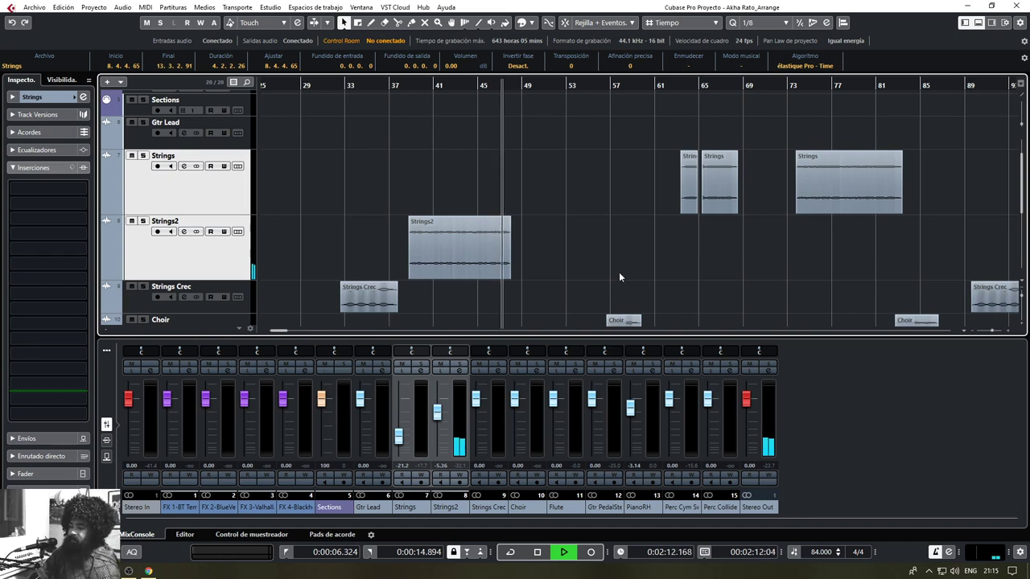
{"action": "left_click", "coordinate": [612, 277]}
{"action": "key", "text": "space"}
Hide the mixer, show the full length of the arrangement, and reduce the Strings and Strings2 tracks to the other tracks' height
{"action": "key", "text": "g"}
{"action": "key", "text": "g"}
{"action": "key", "text": "g"}
{"action": "key", "text": "g"}
{"action": "key", "text": "g"}
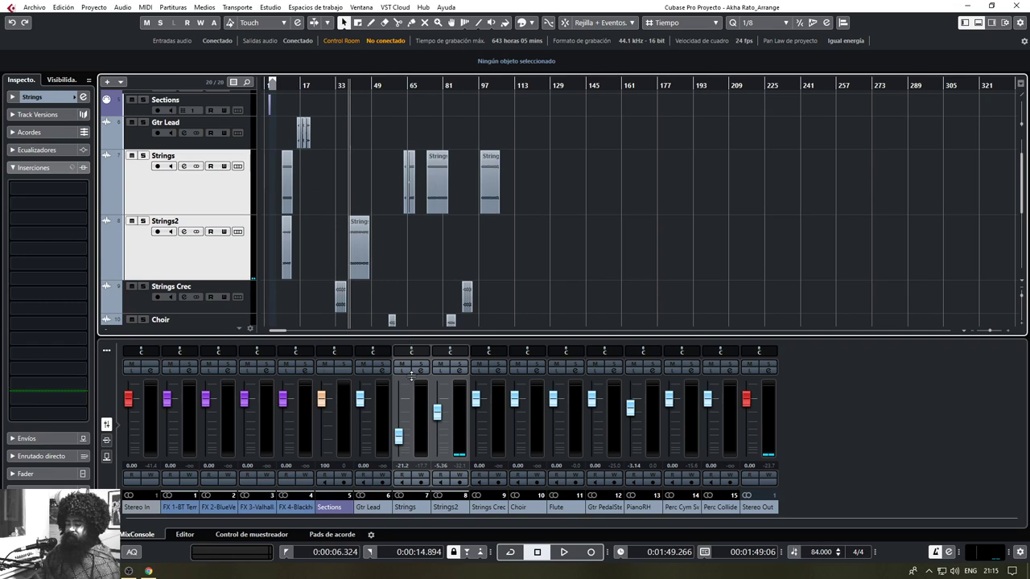
{"action": "key", "text": "ctrl+alt+e"}
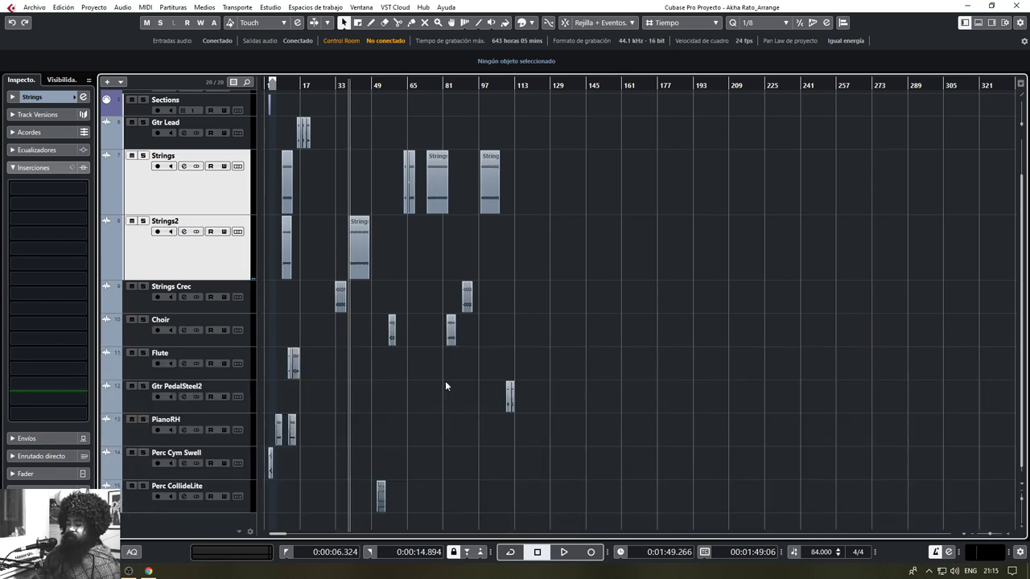
{"action": "left_click_drag", "start_coordinate": [236, 216], "coordinate": [243, 185]}
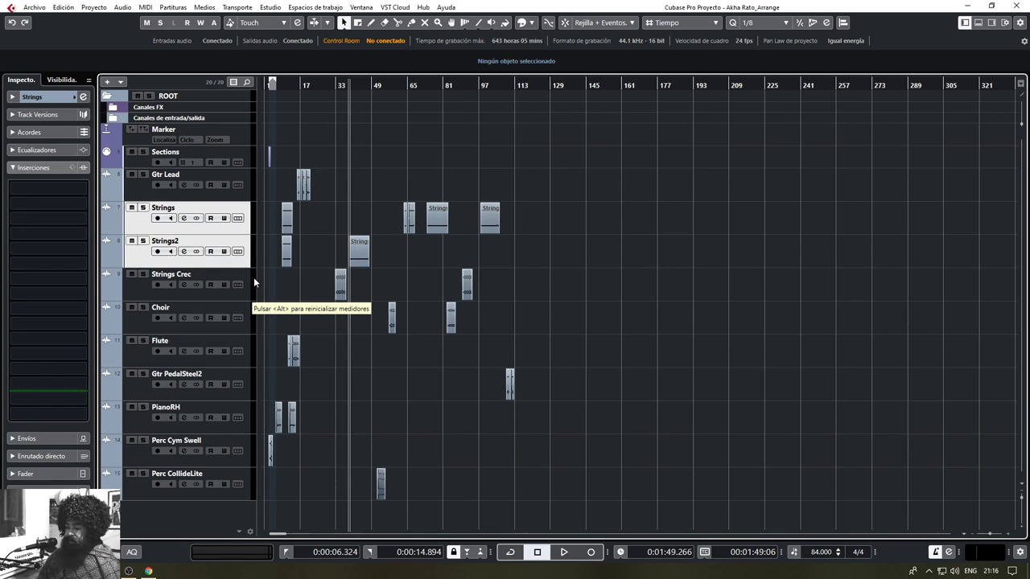
Undo the string clip alignment, the Strings2 track moves, and the silence cuts on Gtr Lead, Strings Crec, Choir and Strings2
{"action": "key", "text": "ctrl+z"}
{"action": "key", "text": "ctrl+z"}
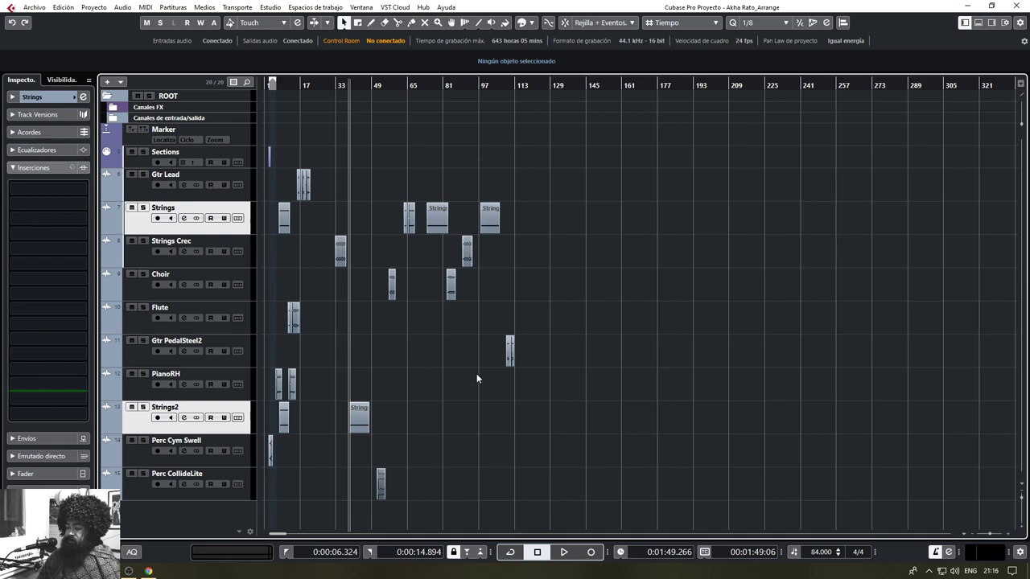
{"action": "key", "text": "ctrl+z"}
{"action": "key", "text": "ctrl+z"}
{"action": "key", "text": "ctrl+z"}
{"action": "key", "text": "ctrl+z"}
{"action": "key", "text": "ctrl+z"}
{"action": "key", "text": "ctrl+z"}
{"action": "key", "text": "ctrl+z"}
{"action": "key", "text": "ctrl+z"}
{"action": "key", "text": "ctrl+z"}
{"action": "key", "text": "ctrl+z"}
{"action": "key", "text": "ctrl+z"}
{"action": "key", "text": "ctrl+z"}
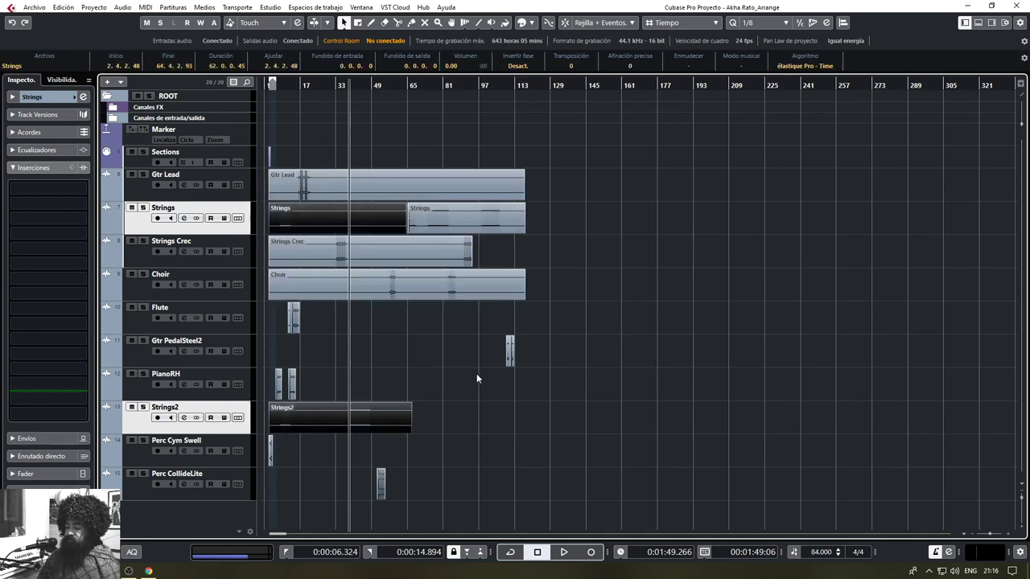
Undo the remaining cuts on Flute, Gtr PedalSteel2, PianoRH and Perc CollideLite, back to the project tempo of 120 BPM
{"action": "key", "text": "ctrl+z"}
{"action": "key", "text": "ctrl+z"}
{"action": "key", "text": "ctrl+z"}
{"action": "key", "text": "ctrl+z"}
{"action": "key", "text": "ctrl+z"}
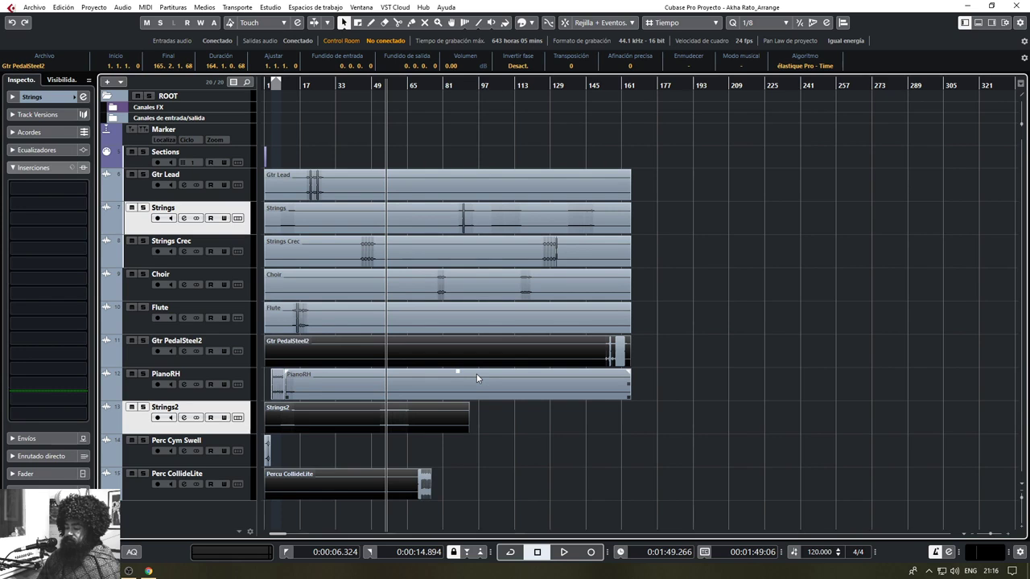
{"action": "key", "text": "ctrl+z"}
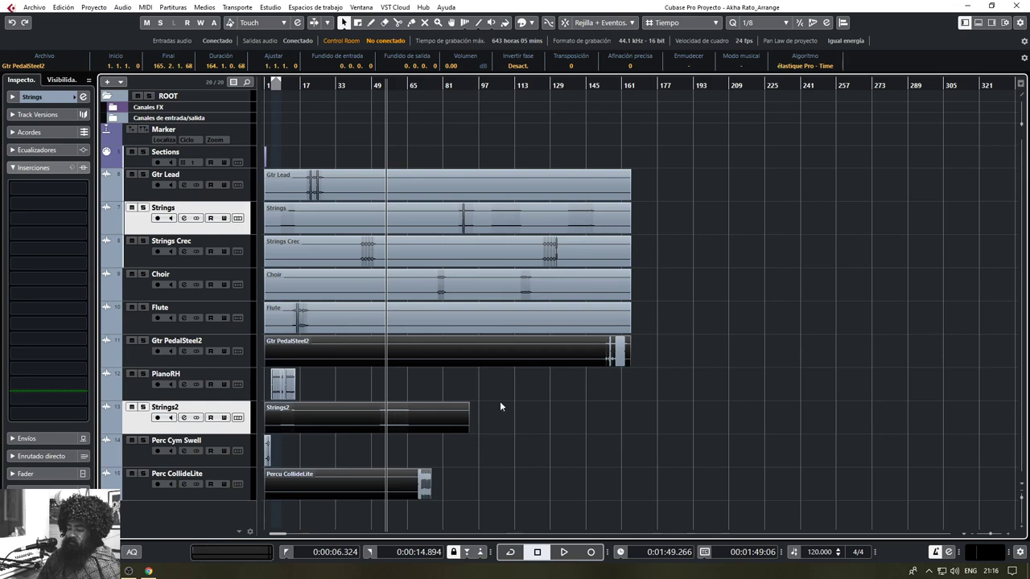
Deselect the clips and redo the tempo change to 84 BPM along with the PianoRH cuts
{"action": "left_click", "coordinate": [501, 402]}
{"action": "key", "text": "ctrl+shift+z"}
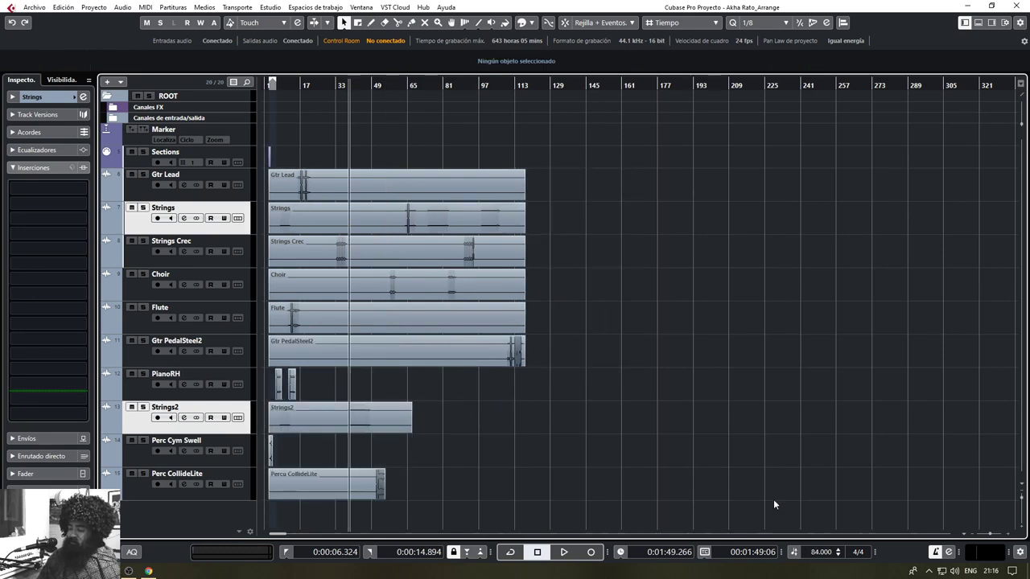
{"action": "key", "text": "ctrl+z"}
{"action": "key", "text": "ctrl+shift+z"}
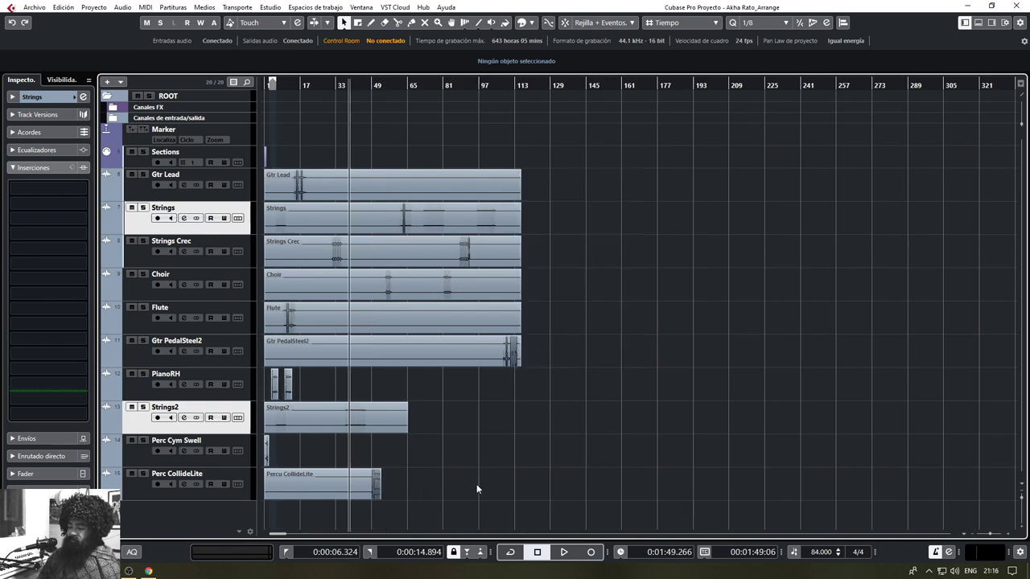
{"action": "scroll", "coordinate": [269, 399], "scroll_direction": "up", "scroll_amount": 4}
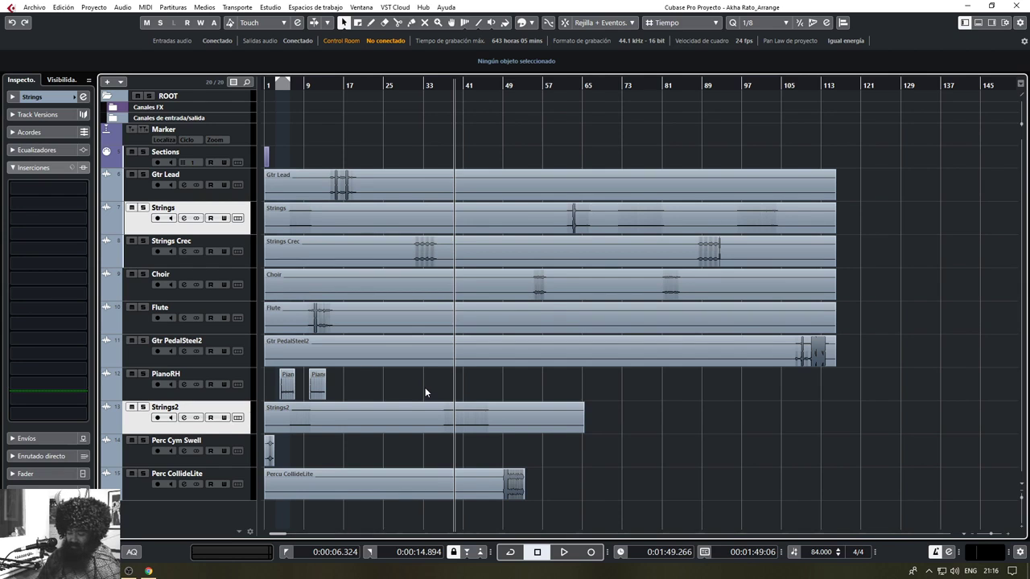
Redo the shift of all clips away from bar 1 and the silence cuts on Flute and Perc CollideLite
{"action": "key", "text": "ctrl+shift+z"}
{"action": "key", "text": "ctrl+shift+z"}
{"action": "key", "text": "ctrl+shift+z"}
{"action": "key", "text": "ctrl+shift+z"}
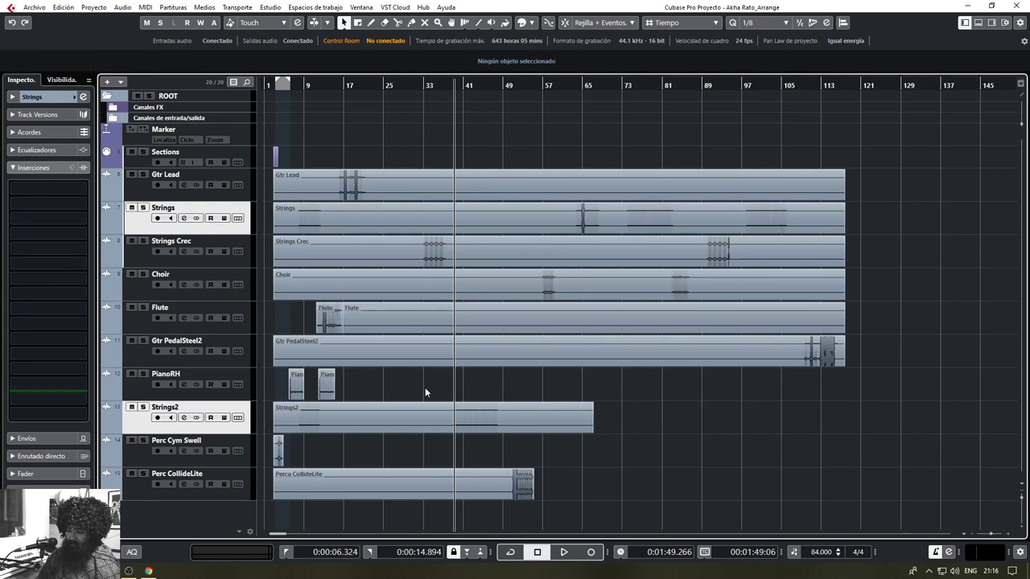
{"action": "key", "text": "ctrl+shift+z"}
{"action": "key", "text": "ctrl+shift+z"}
{"action": "key", "text": "ctrl+shift+z"}
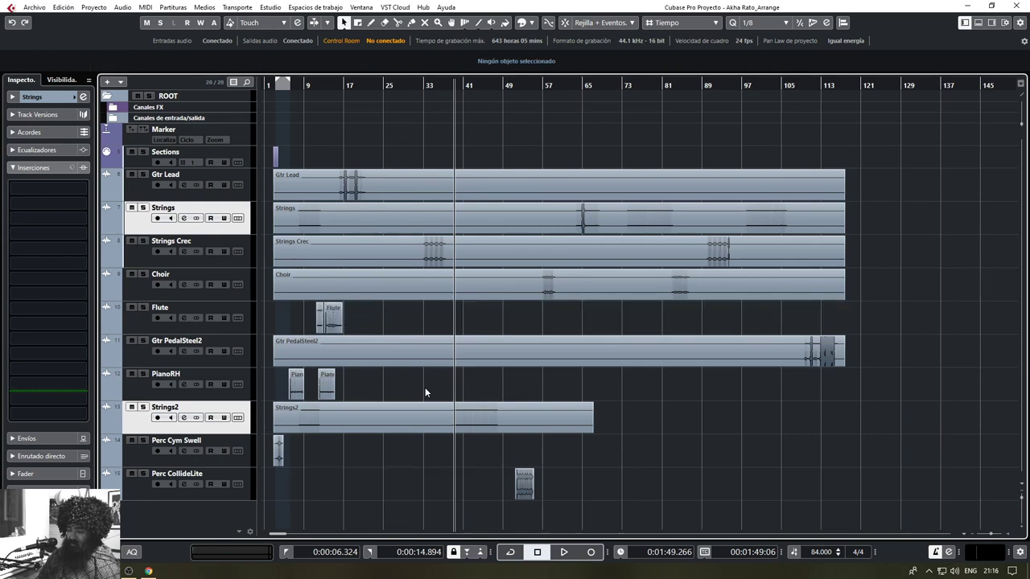
Redo the silence cuts on Gtr PedalSteel2 and Strings Crec, and the first cuts on Strings and Gtr Lead
{"action": "key", "text": "ctrl+shift+z"}
{"action": "key", "text": "ctrl+shift+z"}
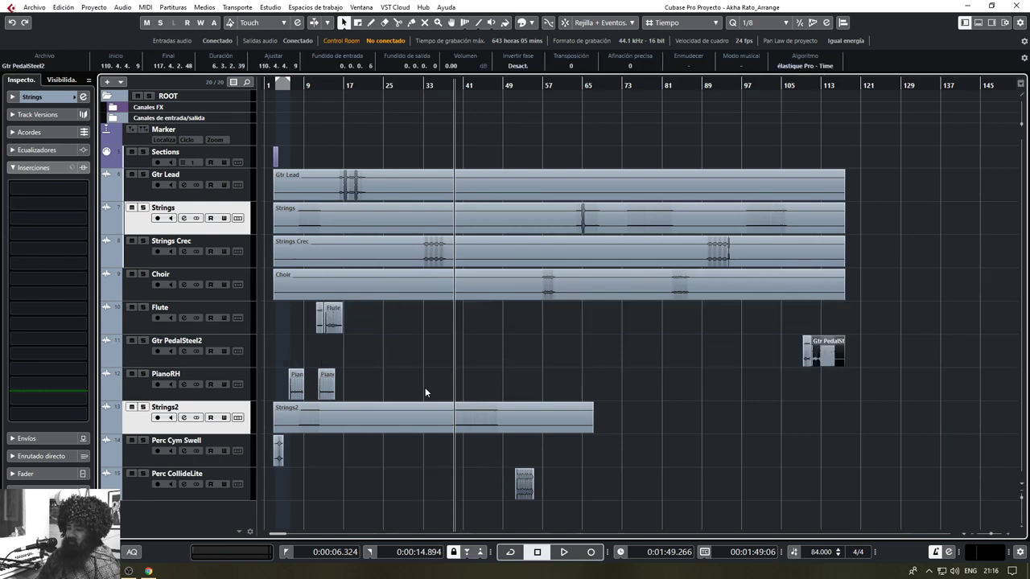
{"action": "key", "text": "ctrl+shift+z"}
{"action": "key", "text": "ctrl+shift+z"}
{"action": "key", "text": "ctrl+shift+z"}
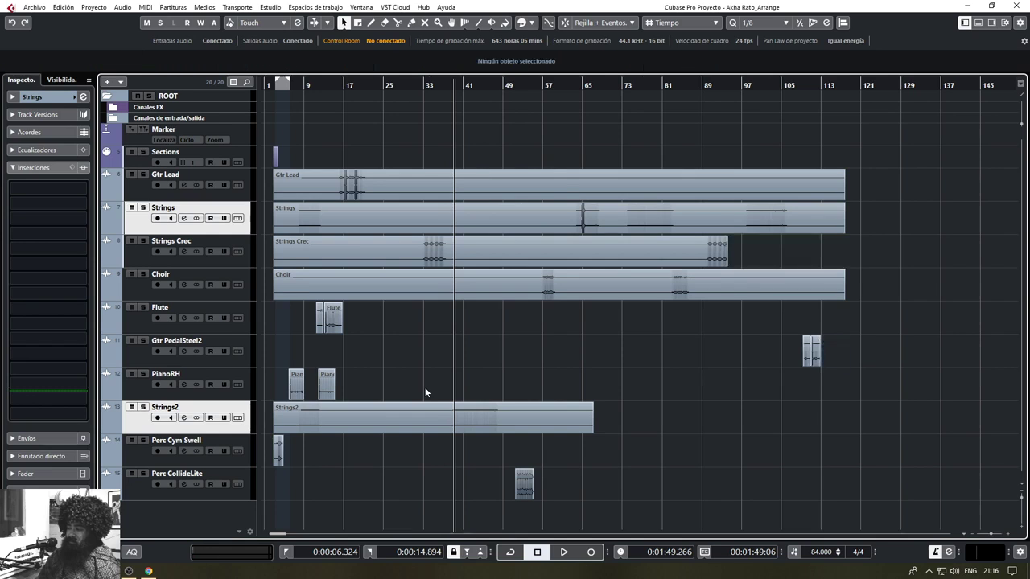
{"action": "key", "text": "ctrl+shift+z"}
{"action": "key", "text": "ctrl+shift+z"}
{"action": "key", "text": "ctrl+shift+z"}
{"action": "key", "text": "ctrl+shift+z"}
{"action": "key", "text": "ctrl+shift+z"}
{"action": "key", "text": "ctrl+shift+z"}
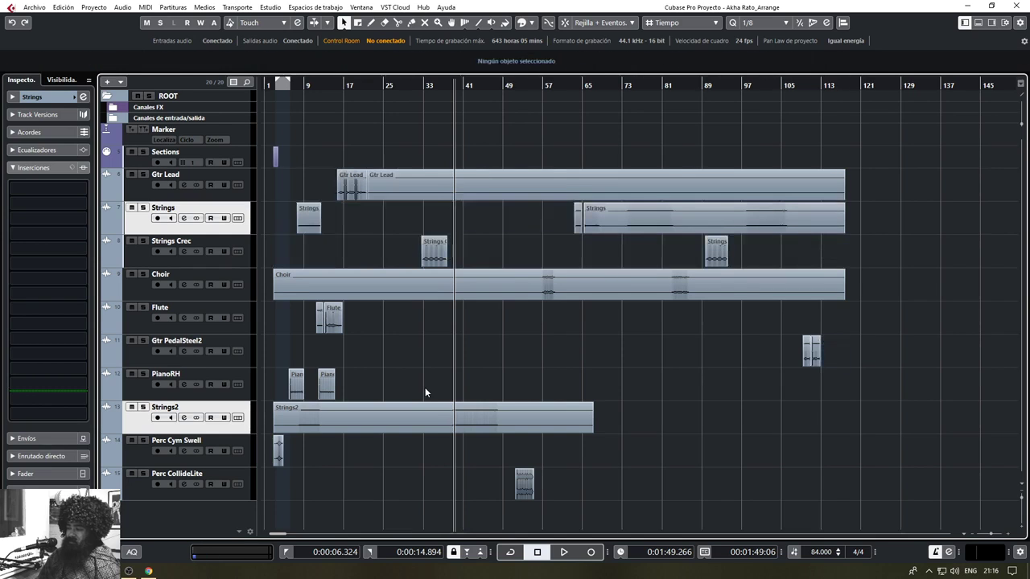
Redo the removal of Gtr Lead's silent end and the first Choir cuts, stepping back and forth through the Choir edits
{"action": "key", "text": "ctrl+shift+z"}
{"action": "key", "text": "ctrl+shift+z"}
{"action": "key", "text": "ctrl+shift+z"}
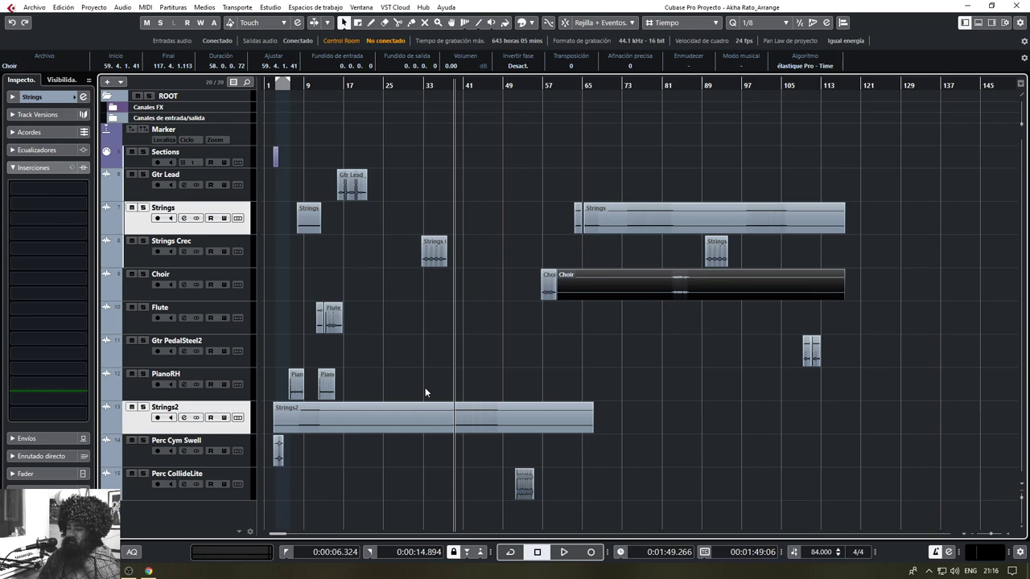
{"action": "key", "text": "ctrl+z"}
{"action": "key", "text": "ctrl+z"}
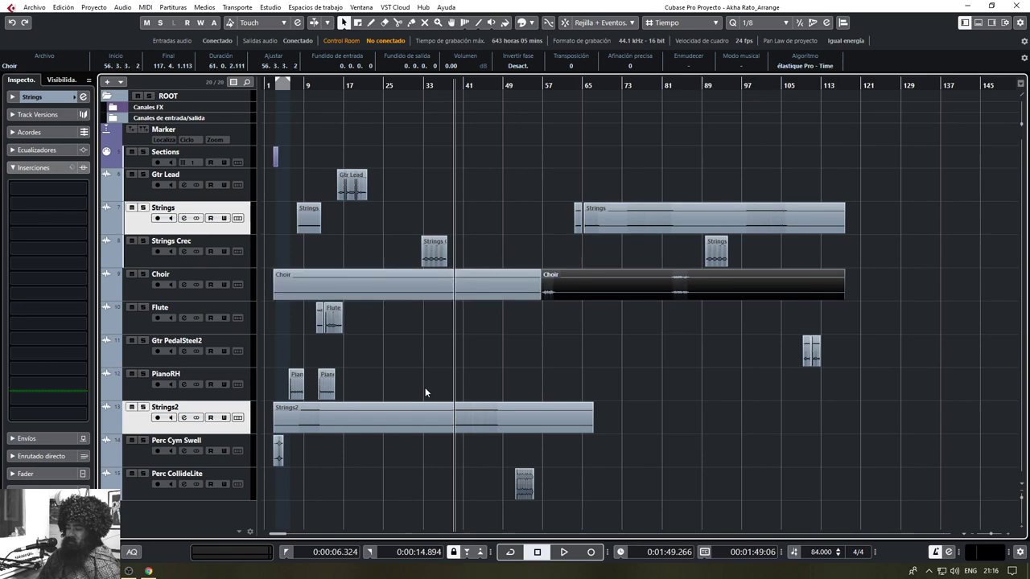
{"action": "key", "text": "ctrl+z"}
{"action": "key", "text": "ctrl+shift+z"}
{"action": "key", "text": "ctrl+shift+z"}
{"action": "key", "text": "ctrl+shift+z"}
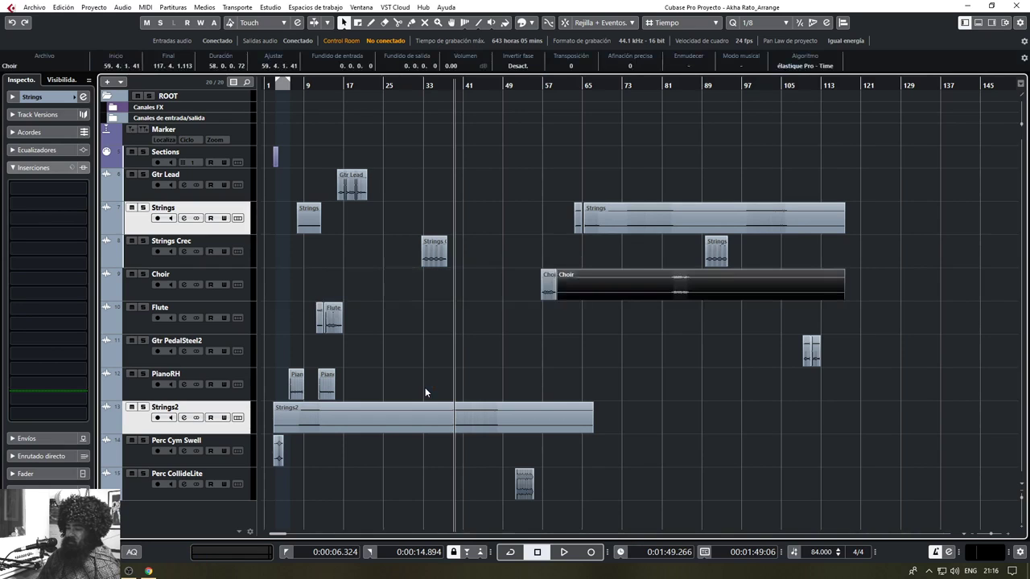
Redo the remaining Choir cuts, the Strings2 cuts, and the removal of silence around the middle Strings clips
{"action": "key", "text": "ctrl+shift+z"}
{"action": "key", "text": "ctrl+shift+z"}
{"action": "key", "text": "ctrl+shift+z"}
{"action": "key", "text": "ctrl+shift+z"}
{"action": "key", "text": "ctrl+shift+z"}
{"action": "key", "text": "ctrl+shift+z"}
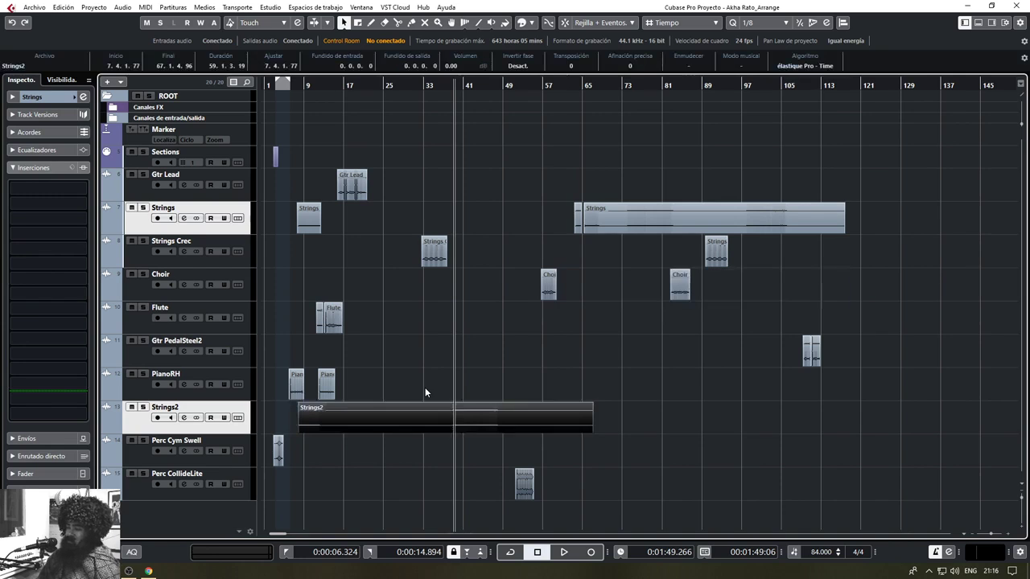
{"action": "key", "text": "ctrl+shift+z"}
{"action": "key", "text": "ctrl+shift+z"}
{"action": "key", "text": "ctrl+shift+z"}
{"action": "key", "text": "ctrl+shift+z"}
{"action": "key", "text": "ctrl+shift+z"}
{"action": "key", "text": "ctrl+shift+z"}
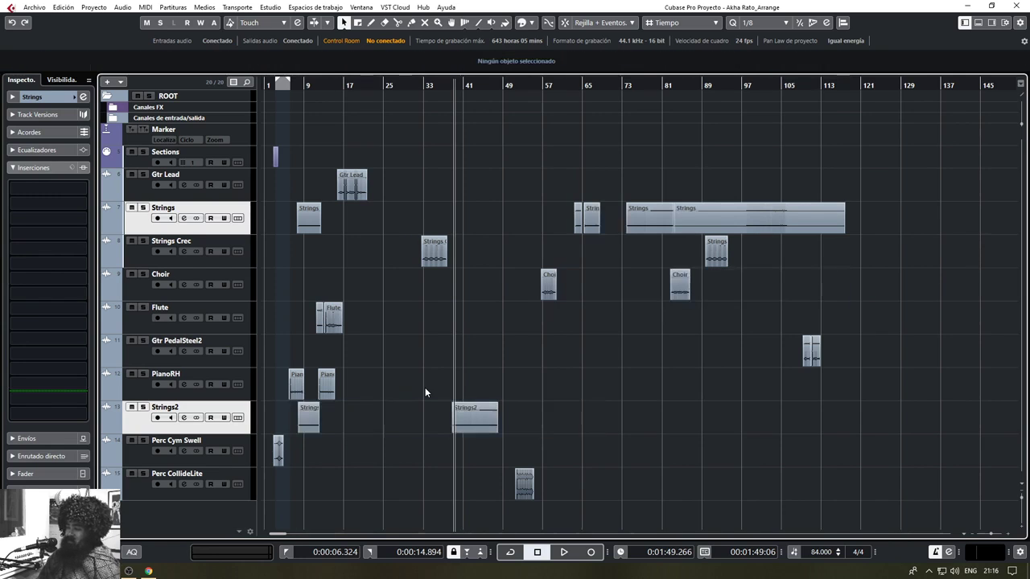
Redo the last Strings cuts, the Gtr Lead splits, and the move of the Strings2 track below Strings Crec
{"action": "key", "text": "ctrl+shift+z"}
{"action": "key", "text": "ctrl+shift+z"}
{"action": "key", "text": "ctrl+shift+z"}
{"action": "key", "text": "ctrl+shift+z"}
{"action": "key", "text": "ctrl+shift+z"}
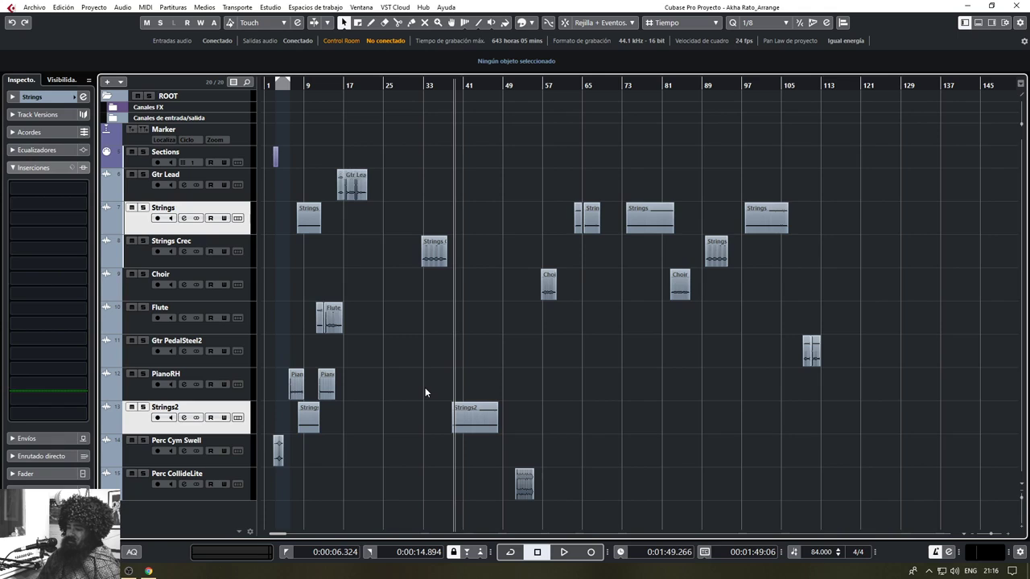
{"action": "key", "text": "ctrl+shift+z"}
{"action": "key", "text": "ctrl+shift+z"}
{"action": "key", "text": "ctrl+shift+z"}
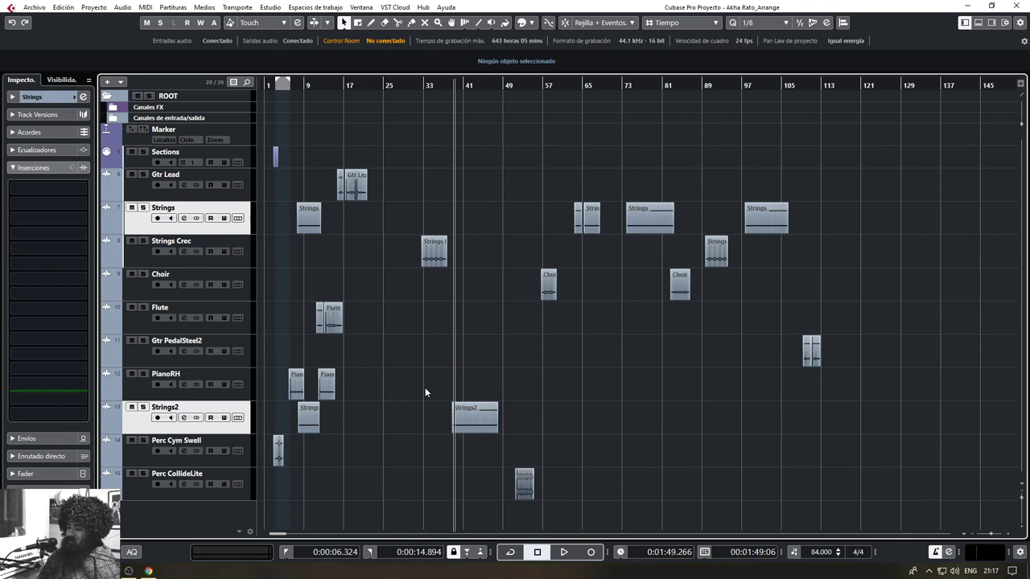
{"action": "key", "text": "ctrl+shift+z"}
{"action": "key", "text": "ctrl+shift+z"}
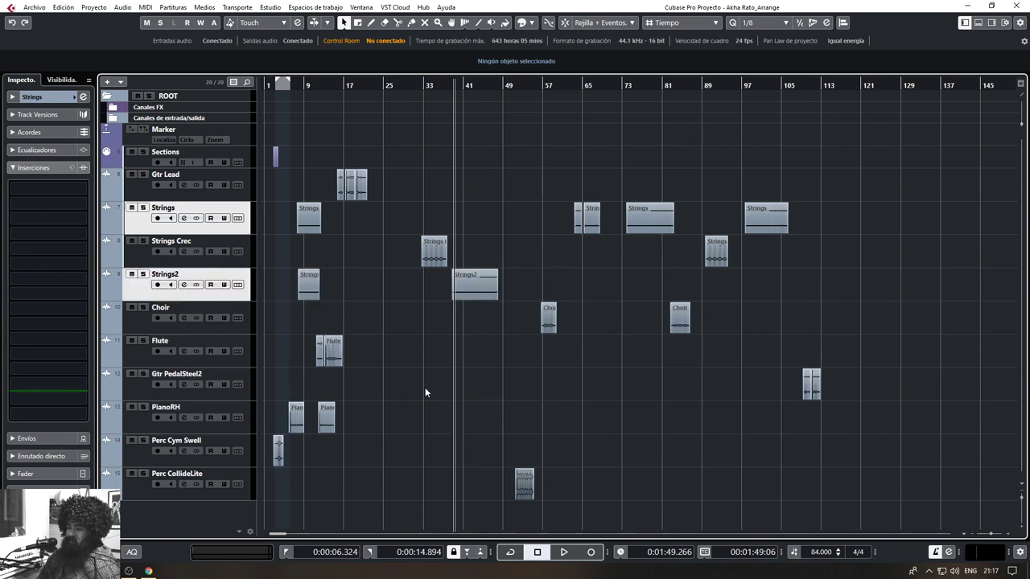
Redo moving Strings2 directly below Strings, and redo and undo the shift of the first clips on both tracks
{"action": "key", "text": "ctrl+z"}
{"action": "key", "text": "ctrl+shift+z"}
{"action": "key", "text": "ctrl+z"}
{"action": "key", "text": "ctrl+shift+z"}
{"action": "key", "text": "ctrl+shift+z"}
{"action": "key", "text": "ctrl+shift+z"}
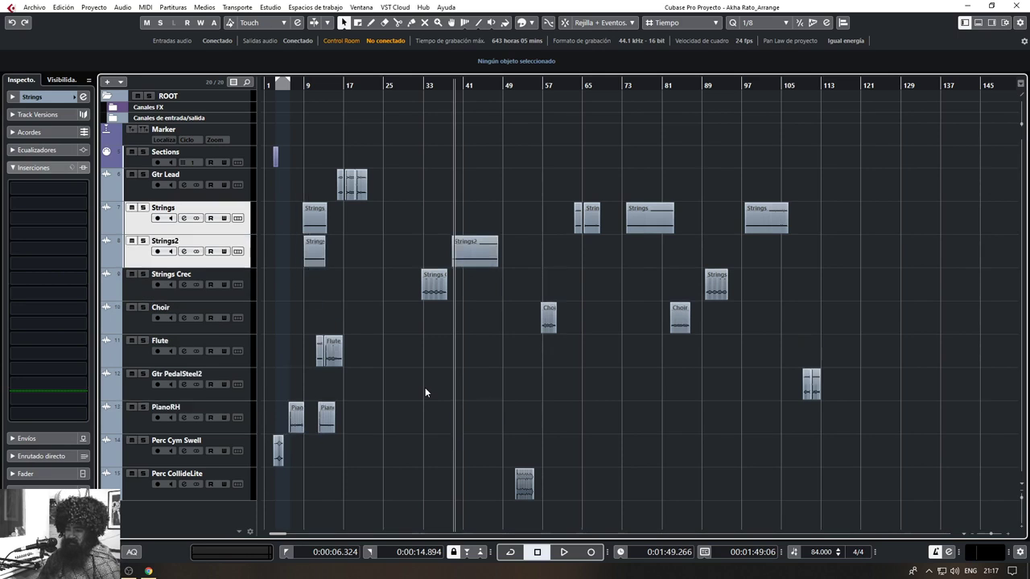
{"action": "key", "text": "ctrl+z"}
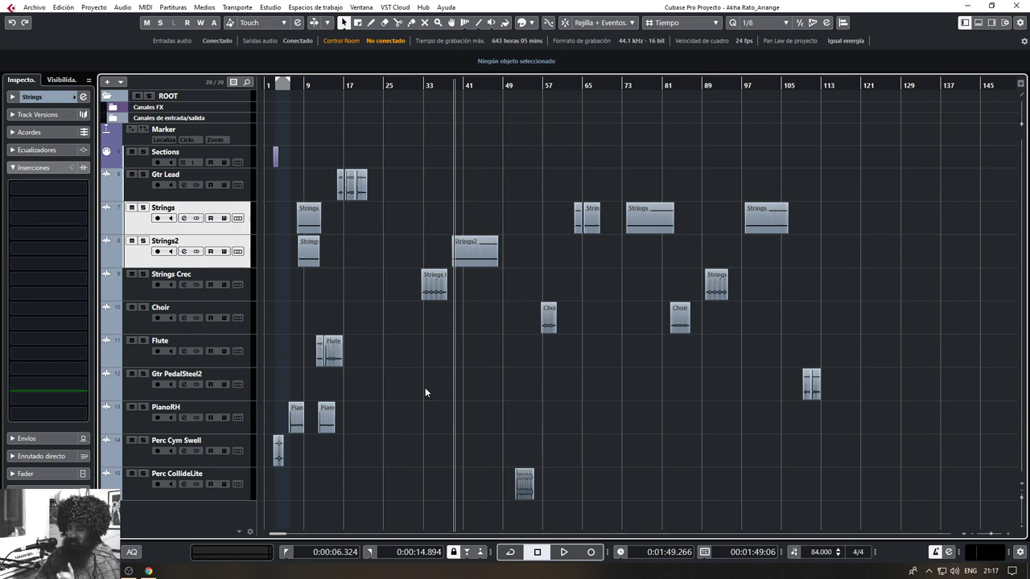
Try gluing the two Strings2 clips together, and undo the glue and the track's move directly below Strings
{"action": "right_click", "coordinate": [369, 293]}
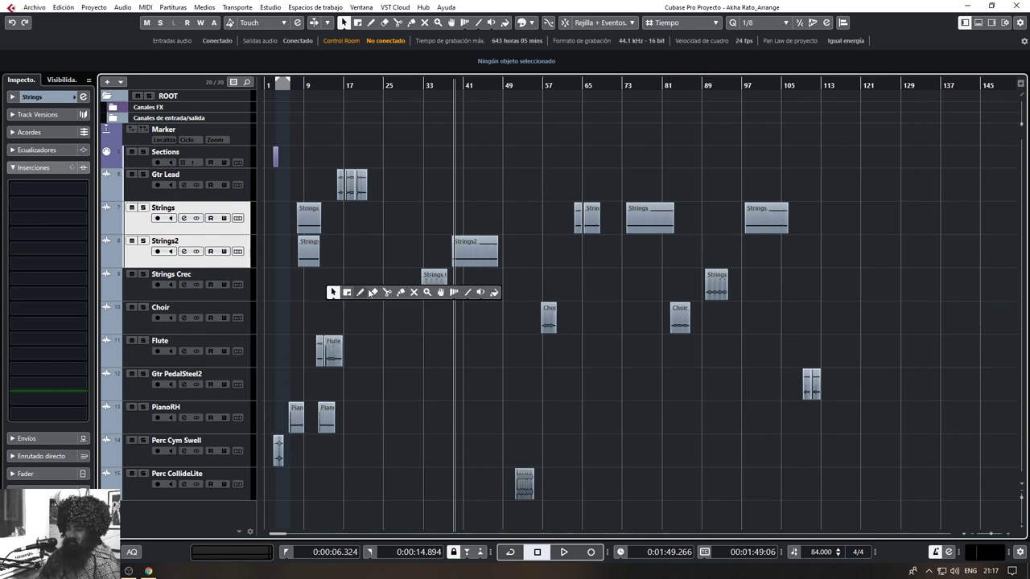
{"action": "left_click", "coordinate": [402, 293]}
{"action": "left_click", "coordinate": [326, 257]}
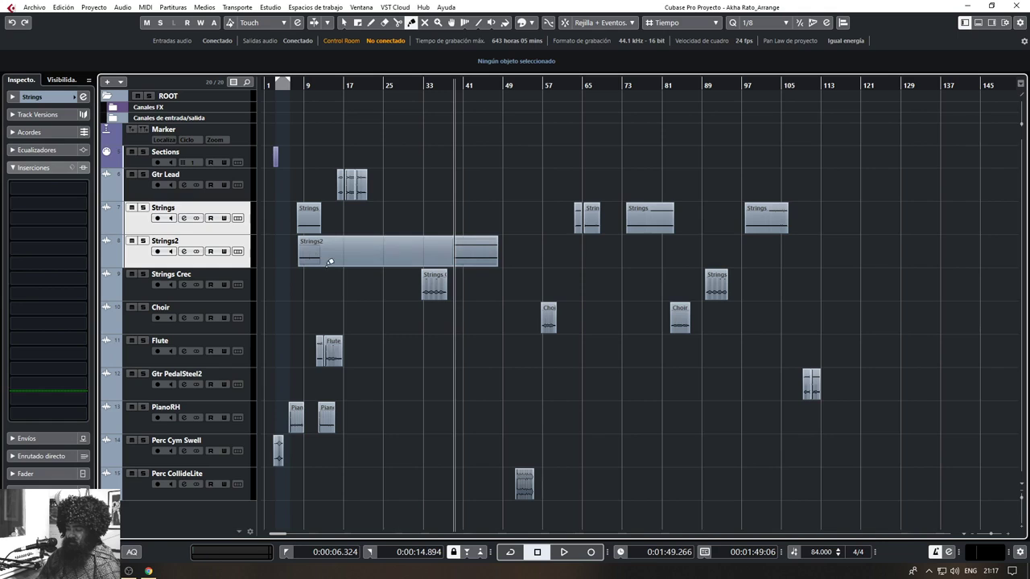
{"action": "key", "text": "ctrl+z"}
{"action": "key", "text": "1"}
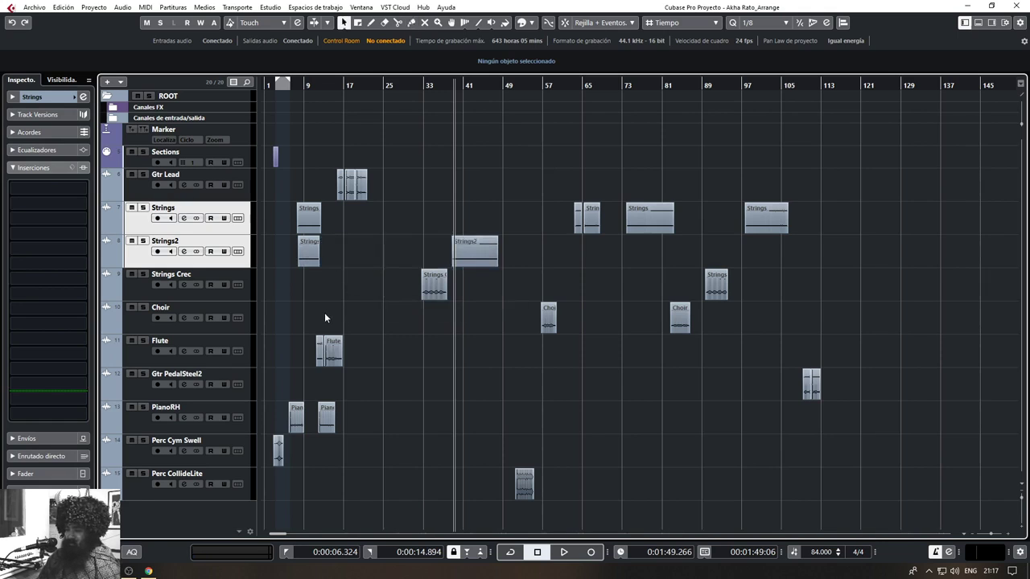
{"action": "key", "text": "ctrl+shift+z"}
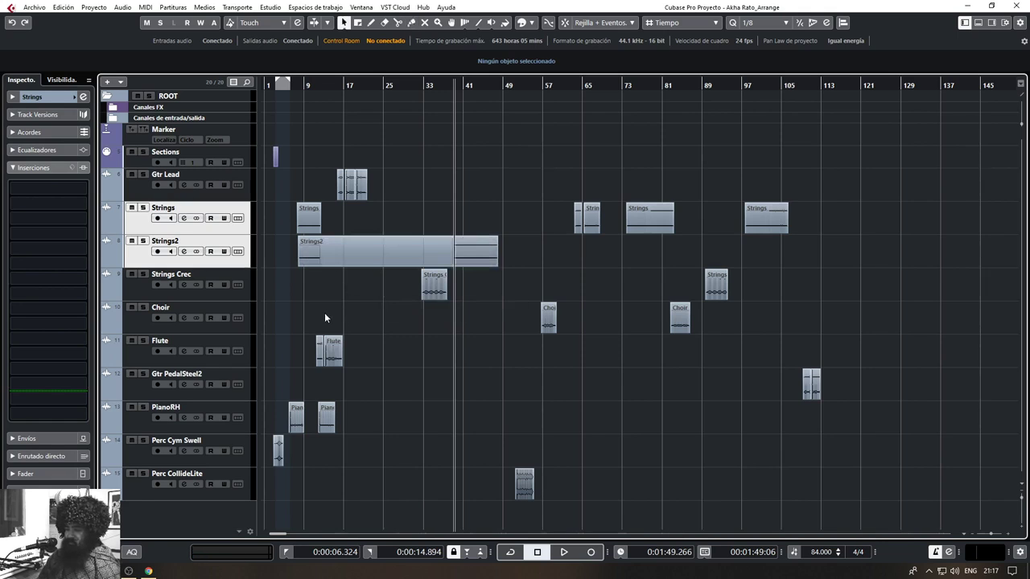
{"action": "key", "text": "ctrl+z"}
{"action": "key", "text": "ctrl+z"}
Glue the first Strings2 clip to the second one again, and undo the glue
{"action": "right_click", "coordinate": [324, 312]}
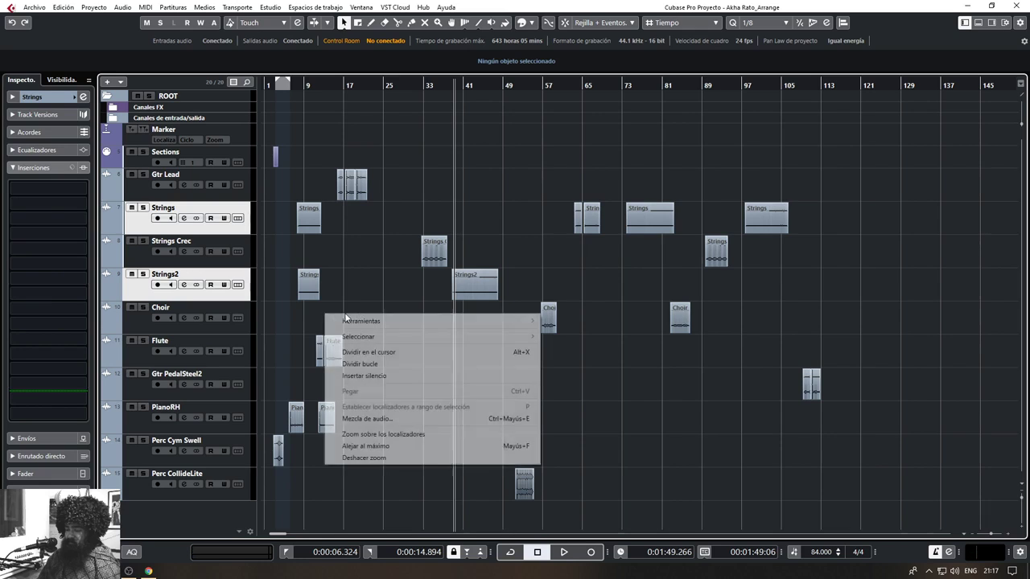
{"action": "left_click", "coordinate": [354, 288]}
{"action": "right_click", "coordinate": [354, 289], "text": "ctrl"}
{"action": "left_click", "coordinate": [422, 290]}
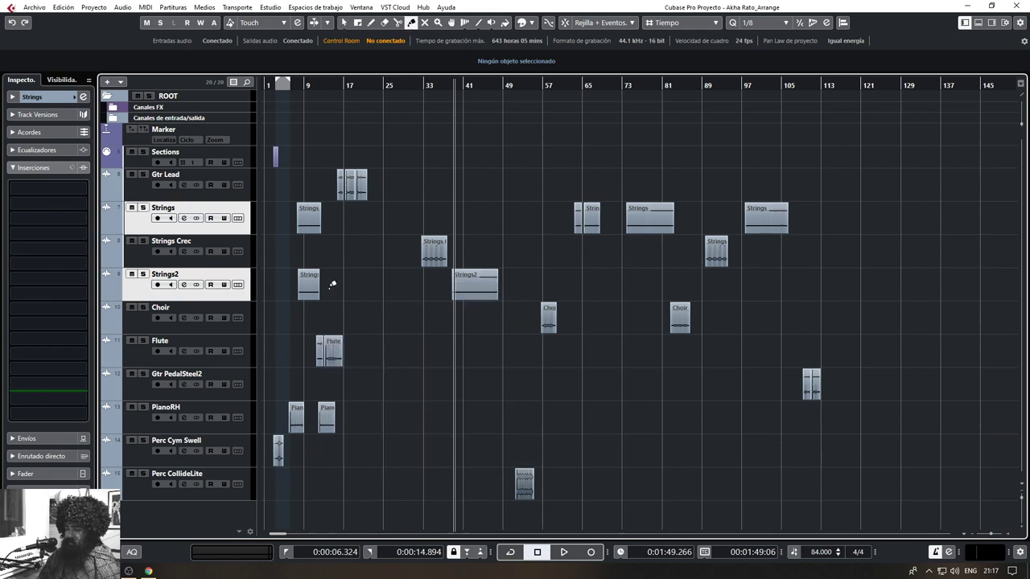
{"action": "left_click", "coordinate": [309, 284]}
{"action": "right_click", "coordinate": [370, 331]}
{"action": "left_click", "coordinate": [376, 339]}
{"action": "left_click", "coordinate": [322, 285]}
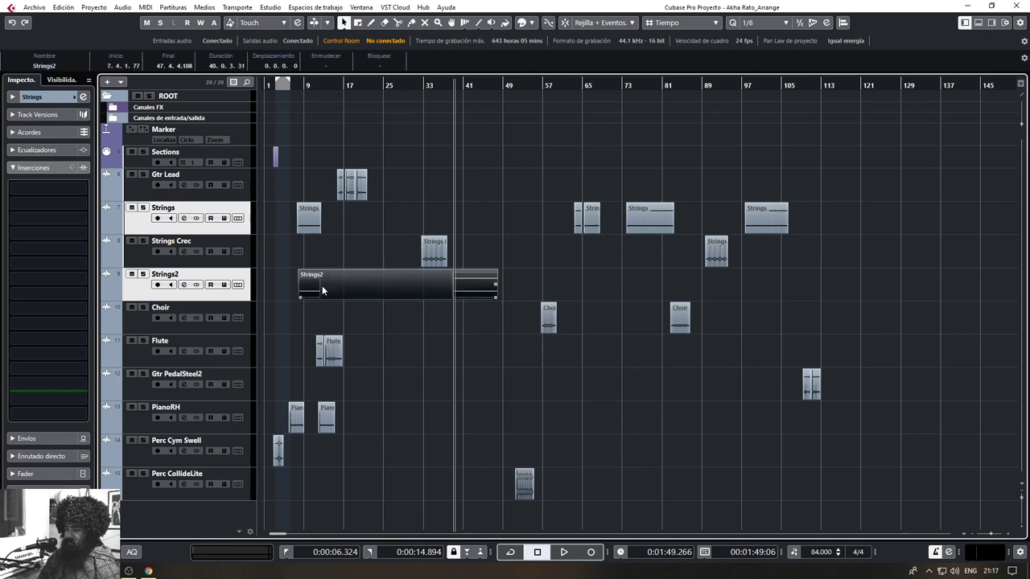
{"action": "key", "text": "ctrl+z"}
Try to lengthen the first Strings2 clip, undo the change, and show the whole arrangement with nothing selected
{"action": "left_click_drag", "start_coordinate": [319, 300], "coordinate": [434, 349]}
{"action": "key", "text": "h"}
{"action": "key", "text": "h"}
{"action": "key", "text": "ctrl+z"}
{"action": "key", "text": "ctrl+z"}
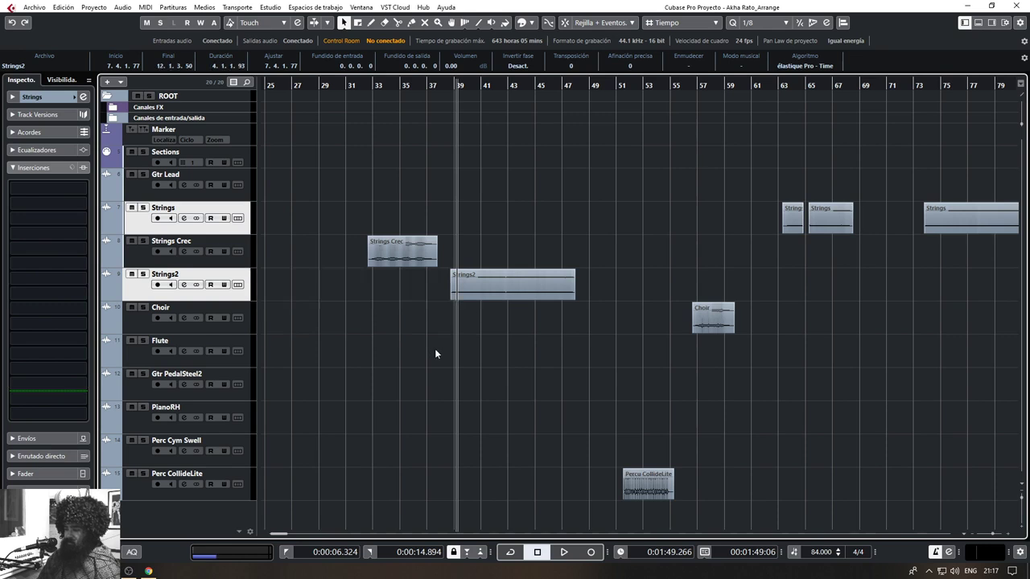
{"action": "key", "text": "g"}
{"action": "key", "text": "g"}
{"action": "key", "text": "g"}
{"action": "key", "text": "g"}
{"action": "left_click", "coordinate": [353, 354]}
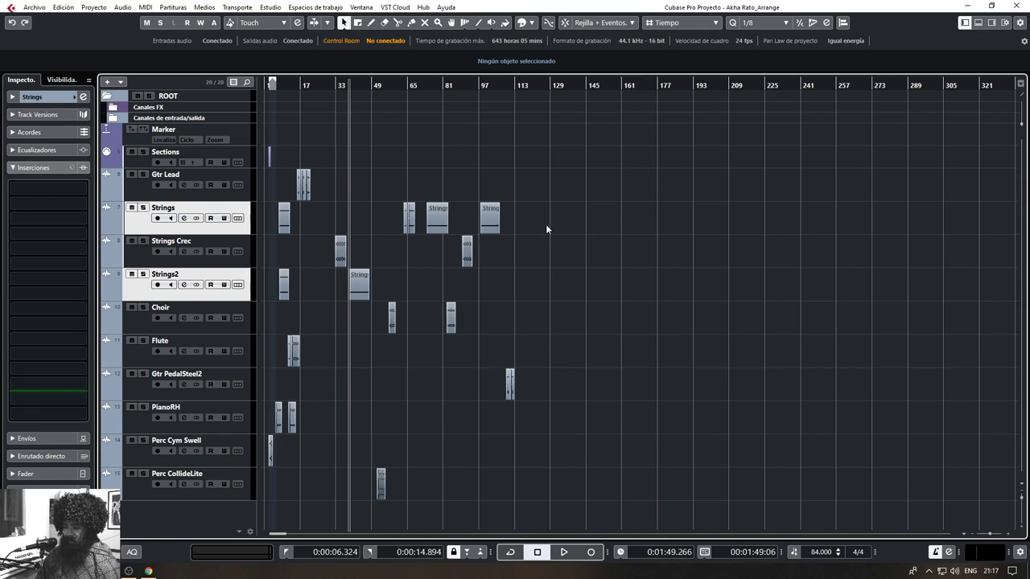
Try bouncing all audio clips from Gtr Lead to Perc CollideLite into new files that replace the events, and undo the bounce
{"action": "left_click_drag", "start_coordinate": [559, 199], "coordinate": [204, 499]}
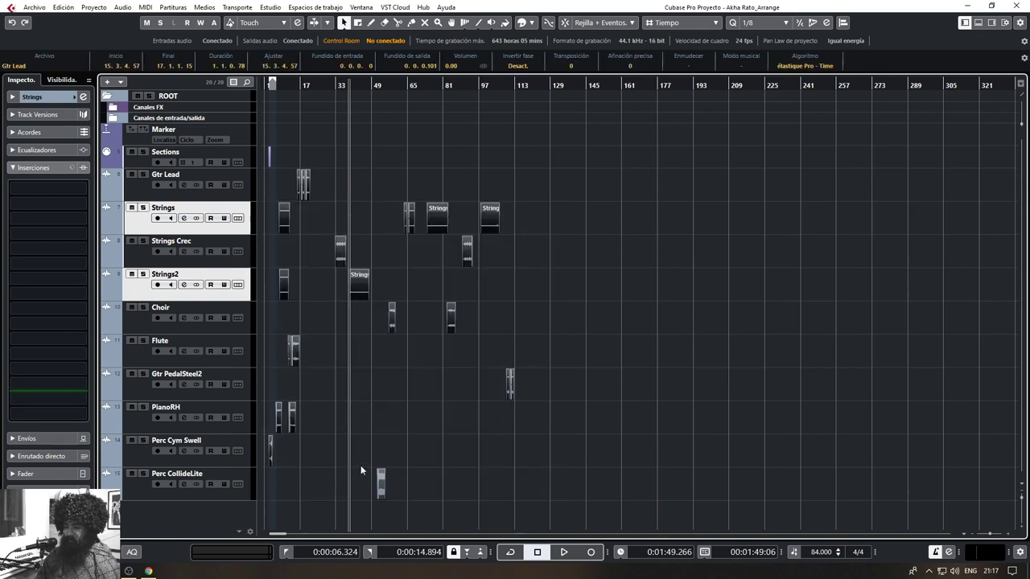
{"action": "left_click_drag", "start_coordinate": [605, 504], "coordinate": [275, 176]}
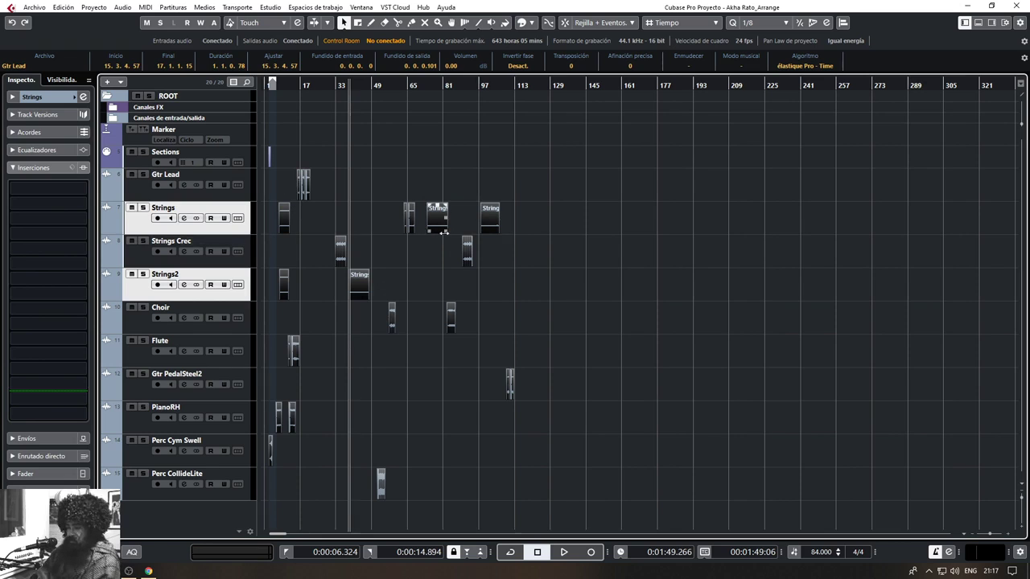
{"action": "left_click", "coordinate": [126, 8]}
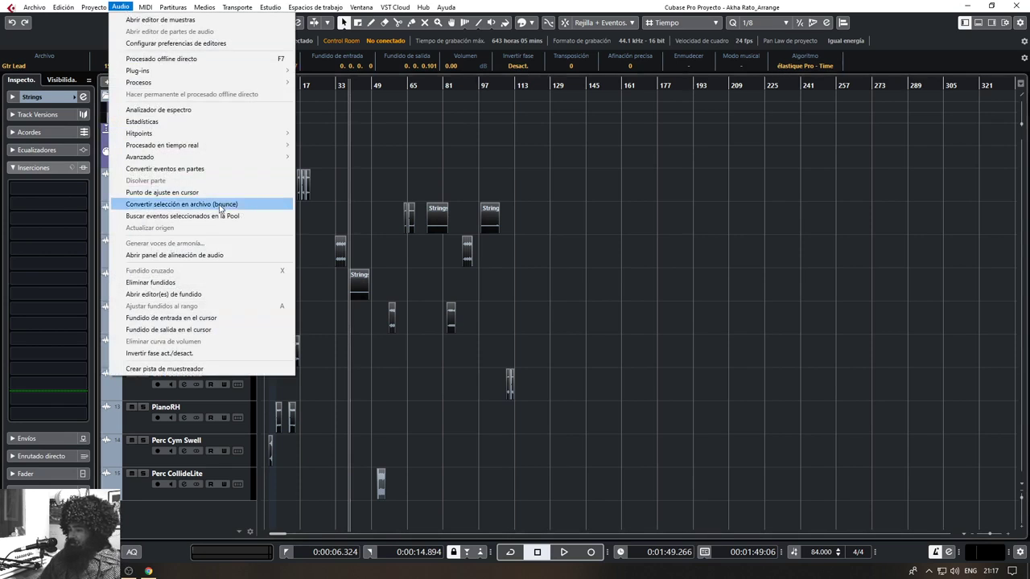
{"action": "left_click", "coordinate": [220, 204]}
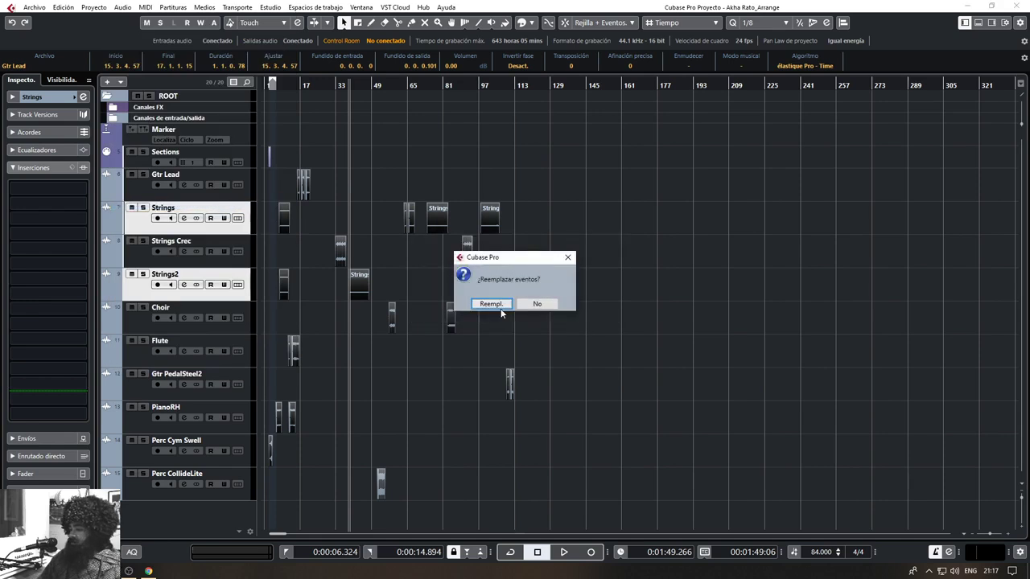
{"action": "left_click", "coordinate": [495, 304]}
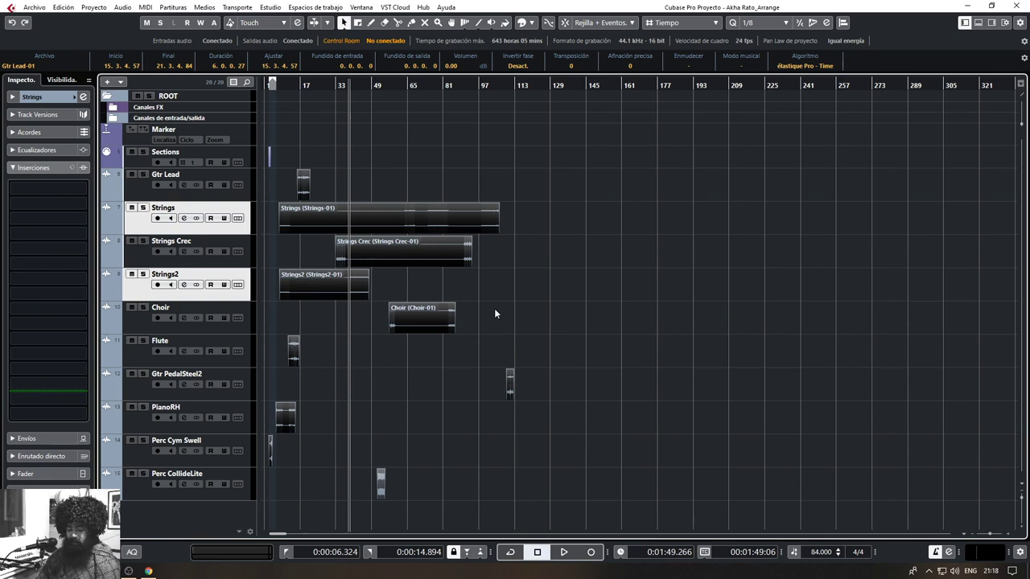
{"action": "key", "text": "ctrl+z"}
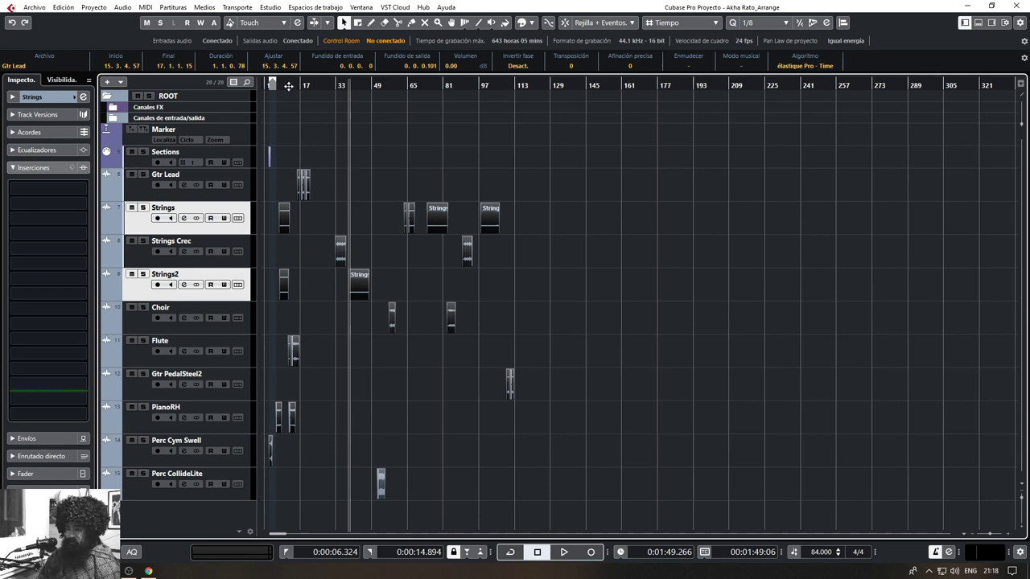
Clear the clip selection and enlarge the waveform display inside the clips
{"action": "left_click_drag", "start_coordinate": [274, 87], "coordinate": [276, 100]}
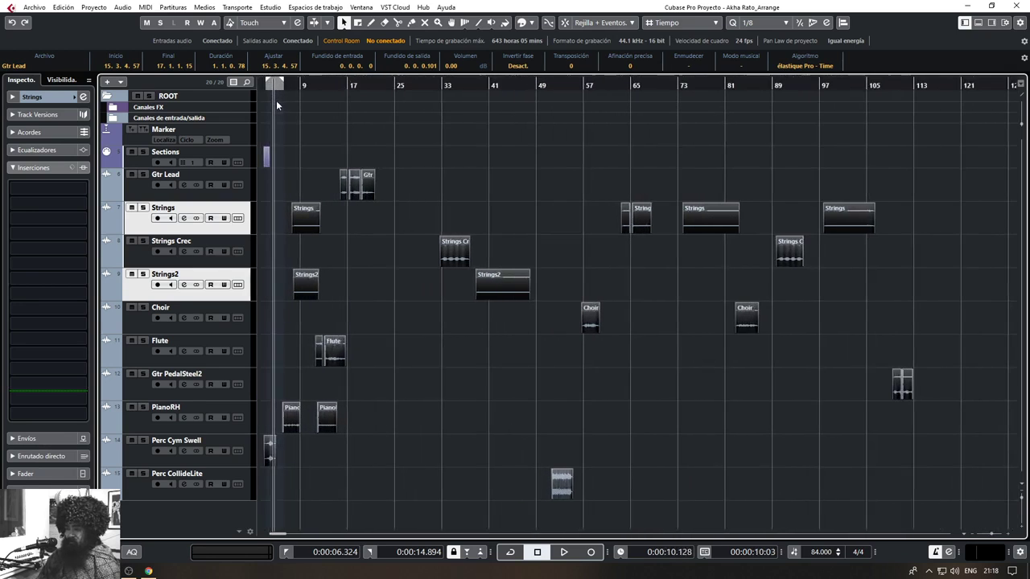
{"action": "left_click", "coordinate": [913, 113]}
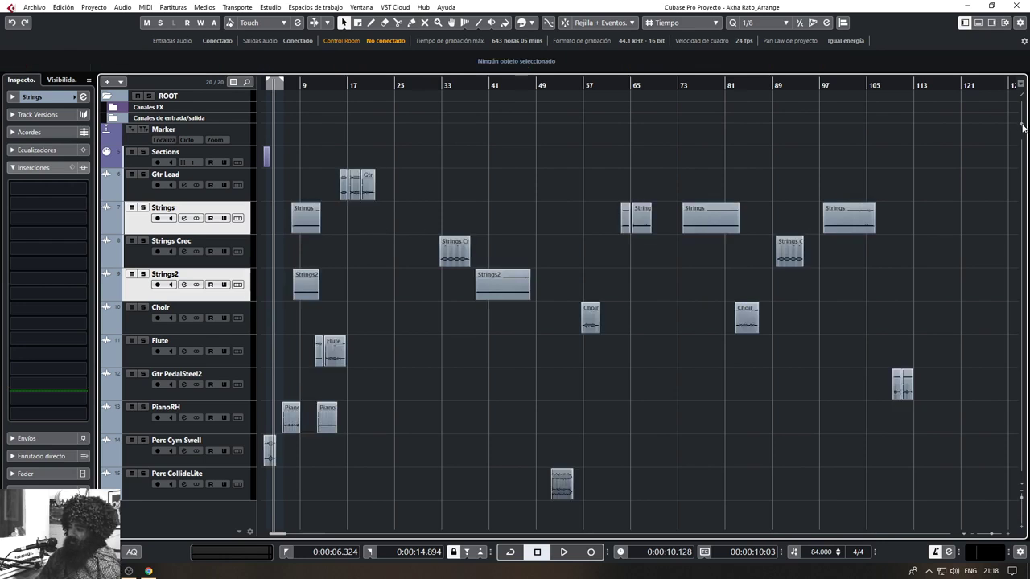
{"action": "left_click_drag", "start_coordinate": [1023, 128], "coordinate": [1022, 121]}
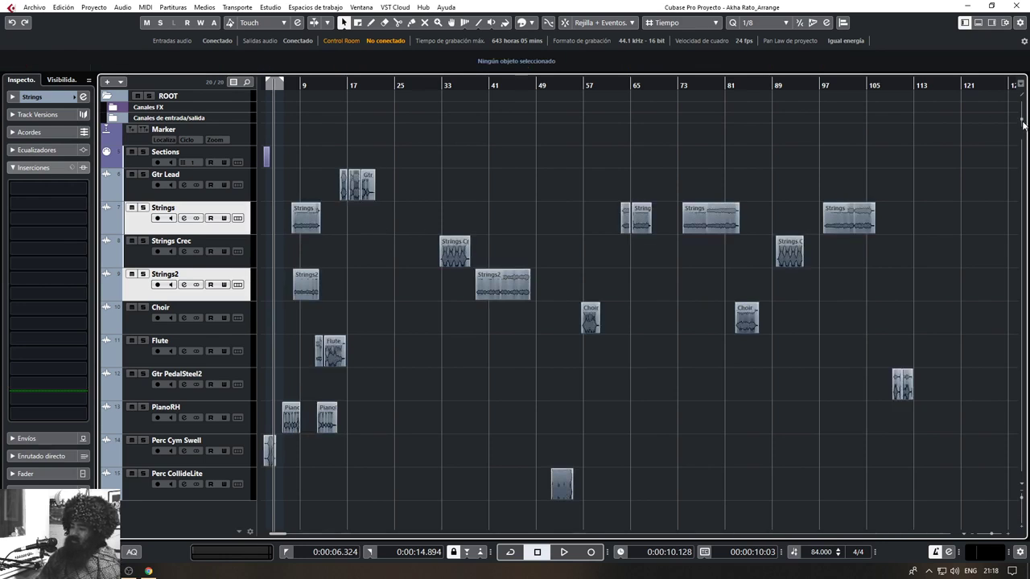
Extend the start of the first Strings clip back to around the middle of bar 4
{"action": "scroll", "coordinate": [327, 244], "scroll_direction": "up", "scroll_amount": 4}
{"action": "scroll", "coordinate": [531, 253], "scroll_direction": "left", "scroll_amount": 3}
{"action": "scroll", "coordinate": [406, 248], "scroll_direction": "up", "scroll_amount": 2}
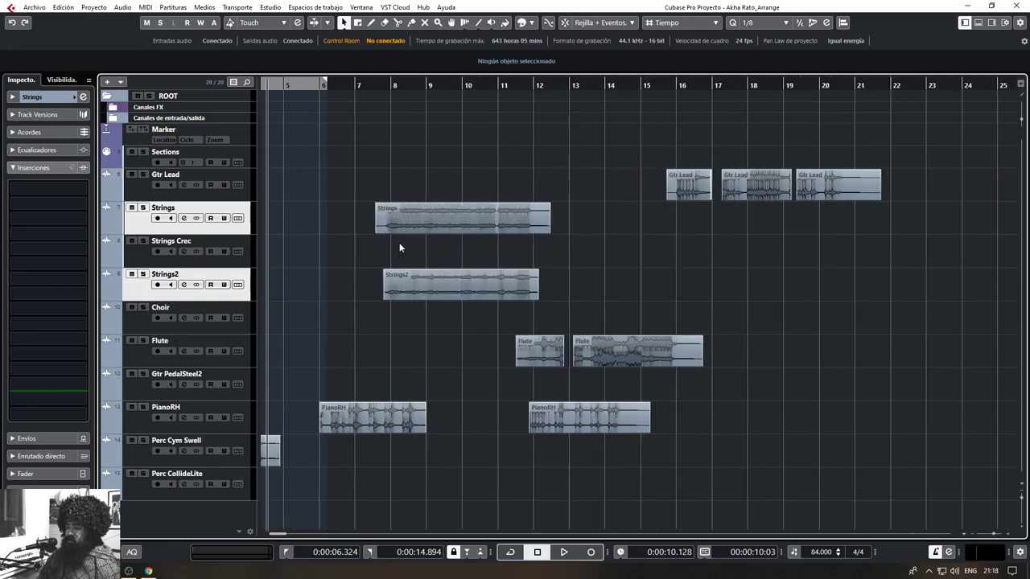
{"action": "scroll", "coordinate": [357, 247], "scroll_direction": "up", "scroll_amount": 2}
{"action": "scroll", "coordinate": [483, 245], "scroll_direction": "left", "scroll_amount": 3}
{"action": "scroll", "coordinate": [578, 243], "scroll_direction": "up", "scroll_amount": 1}
{"action": "left_click", "coordinate": [618, 221]}
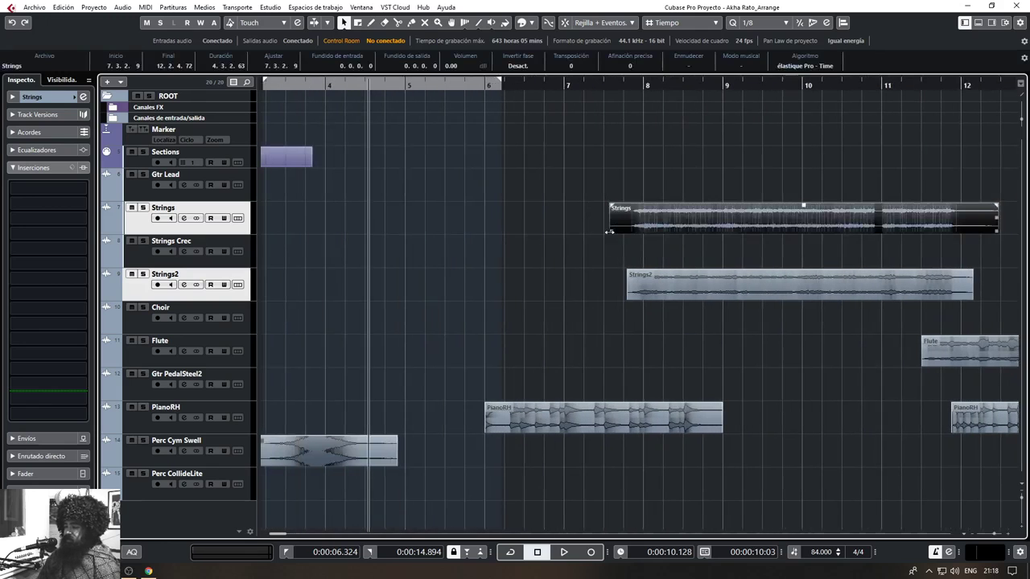
{"action": "left_click_drag", "start_coordinate": [610, 231], "coordinate": [364, 234]}
{"action": "left_click", "coordinate": [551, 254]}
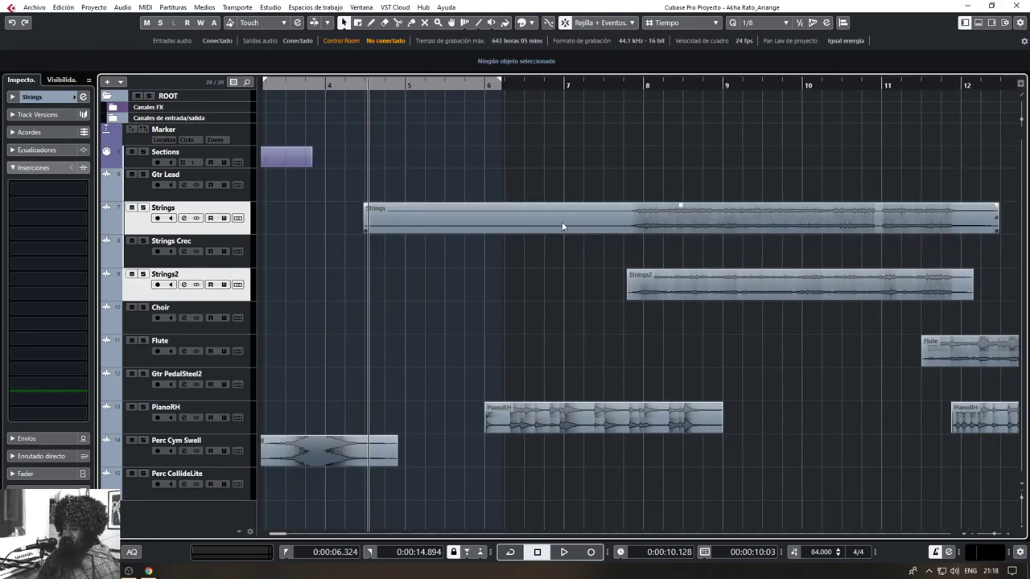
Split the extended Strings clip at 7.1.1 and 7.4.1, and delete the segment between the two cuts
{"action": "left_click", "coordinate": [563, 223], "text": "alt"}
{"action": "left_click", "coordinate": [624, 224], "text": "alt"}
{"action": "left_click", "coordinate": [593, 224]}
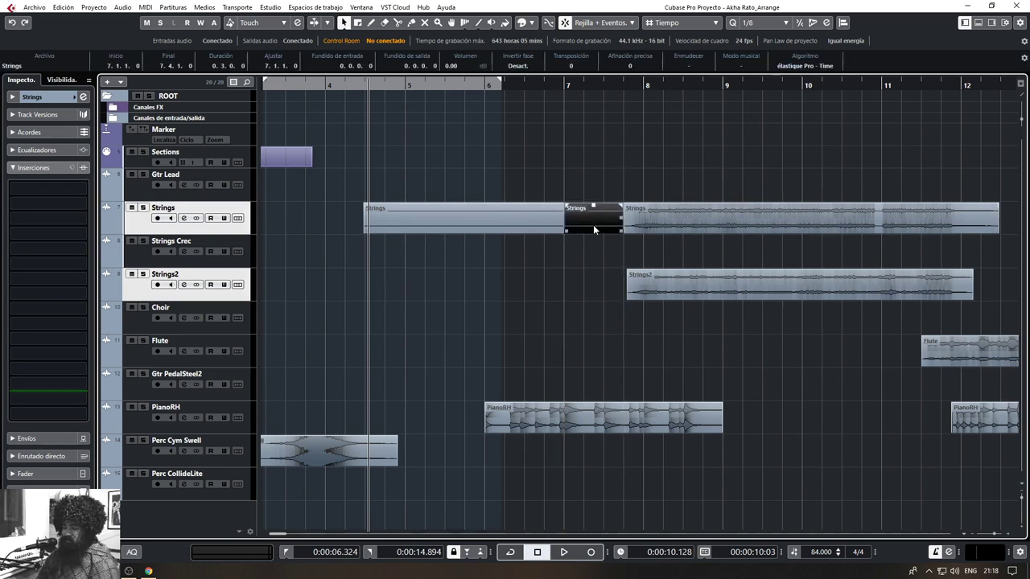
{"action": "key", "text": "Delete"}
Snap the start of the detached silent Strings clip to the grid at 4.3.1
{"action": "left_click", "coordinate": [473, 221]}
{"action": "left_click_drag", "start_coordinate": [366, 233], "coordinate": [366, 233]}
{"action": "left_click", "coordinate": [306, 231]}
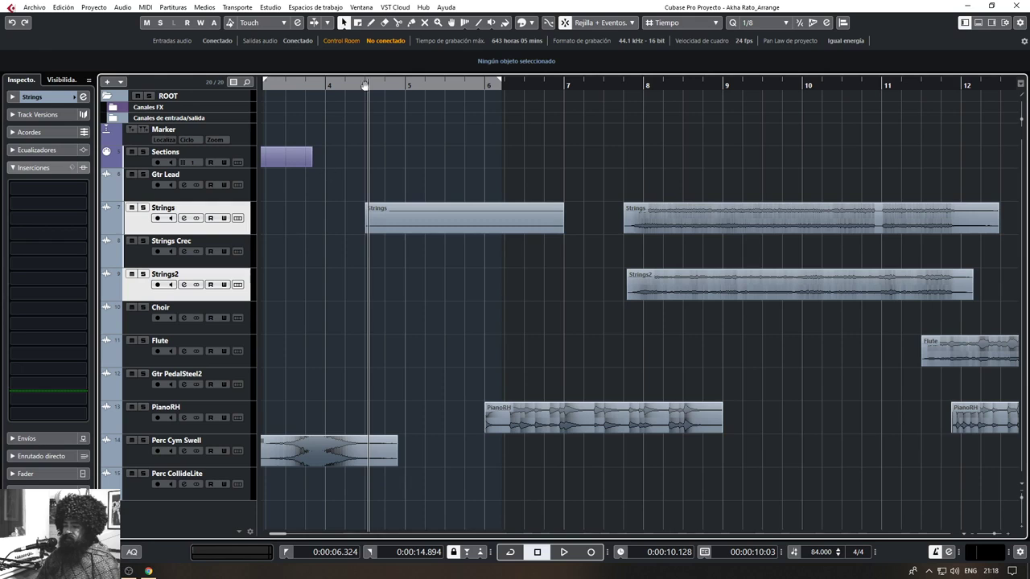
Place the playback cursor in the middle of bar 5 and move the Strings2 track directly below Strings
{"action": "left_click", "coordinate": [440, 85]}
{"action": "left_click", "coordinate": [132, 291]}
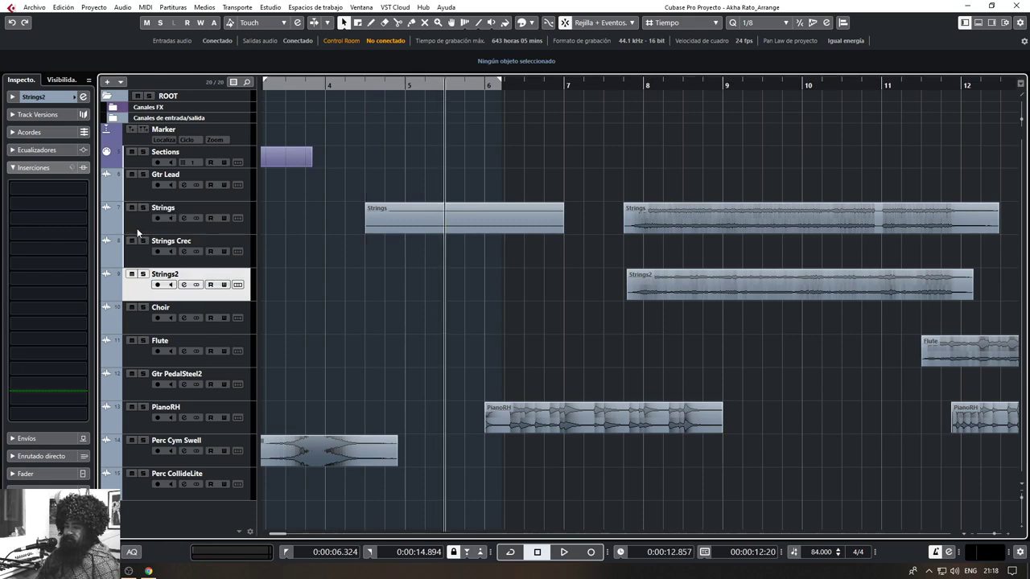
{"action": "left_click_drag", "start_coordinate": [145, 288], "coordinate": [146, 263]}
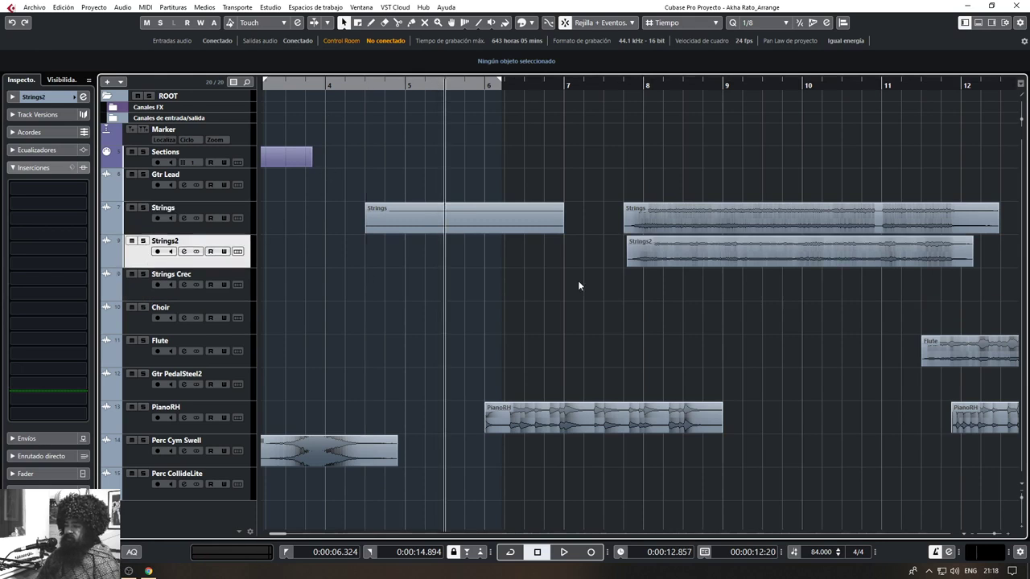
Move the silent Strings clip to the project start at 1.1.1
{"action": "key", "text": "g"}
{"action": "key", "text": "g"}
{"action": "left_click_drag", "start_coordinate": [358, 217], "coordinate": [274, 225]}
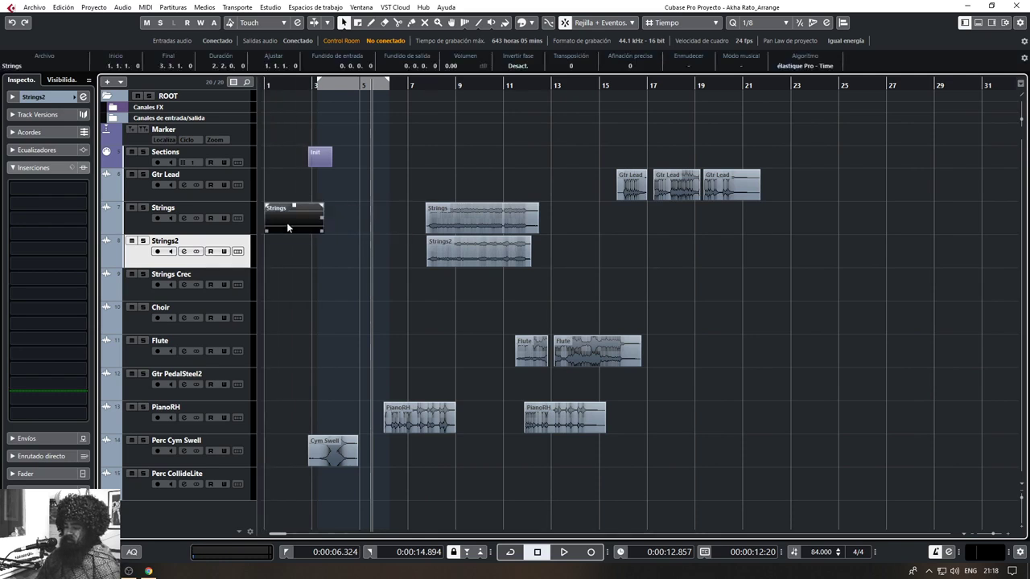
Rename the silent Strings clip to Empty, try moving it back to 4.3.1, and undo that move
{"action": "left_click", "coordinate": [30, 67]}
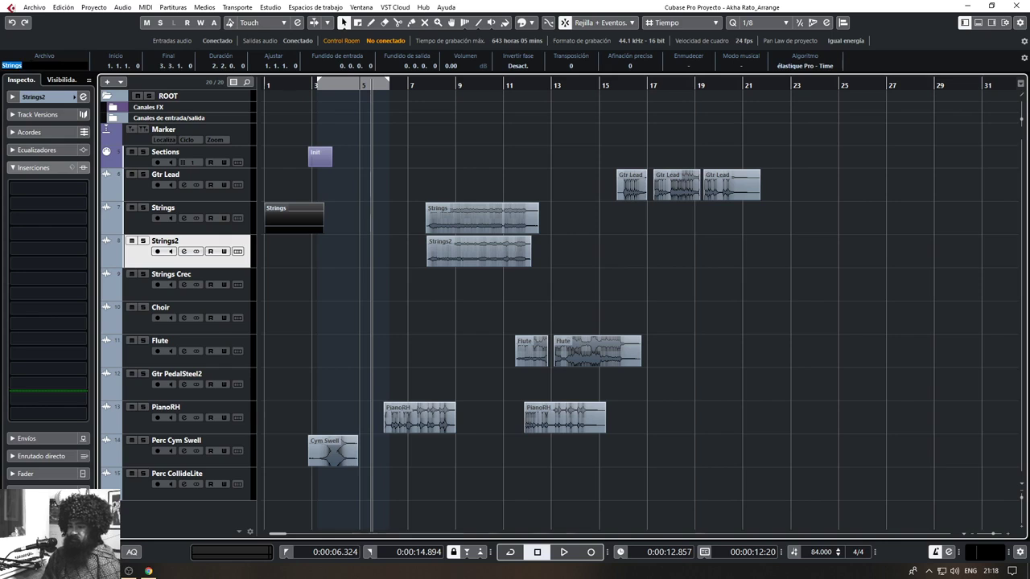
{"action": "type", "text": "Empty"}
{"action": "key", "text": "Return"}
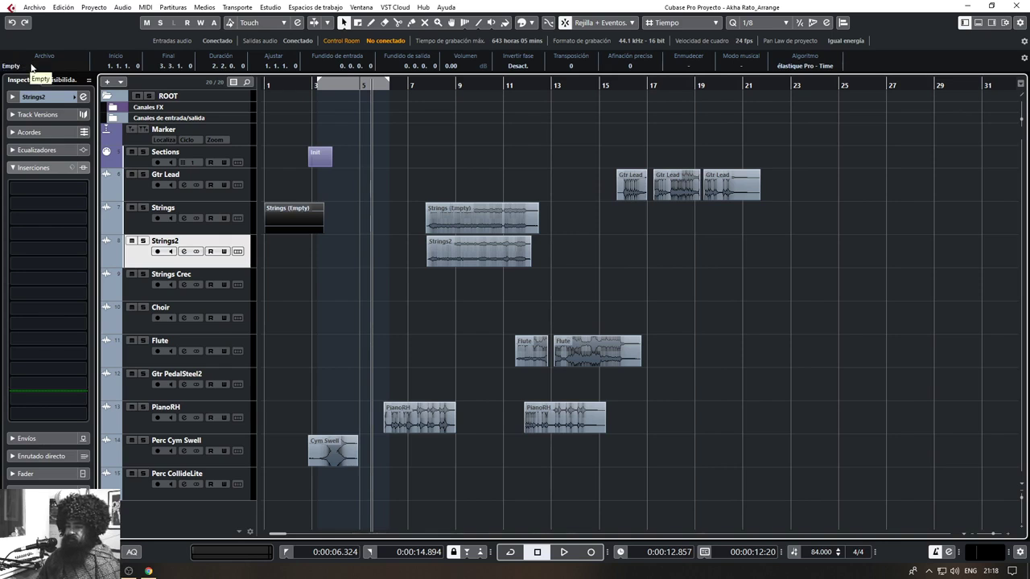
{"action": "key", "text": "ctrl+l"}
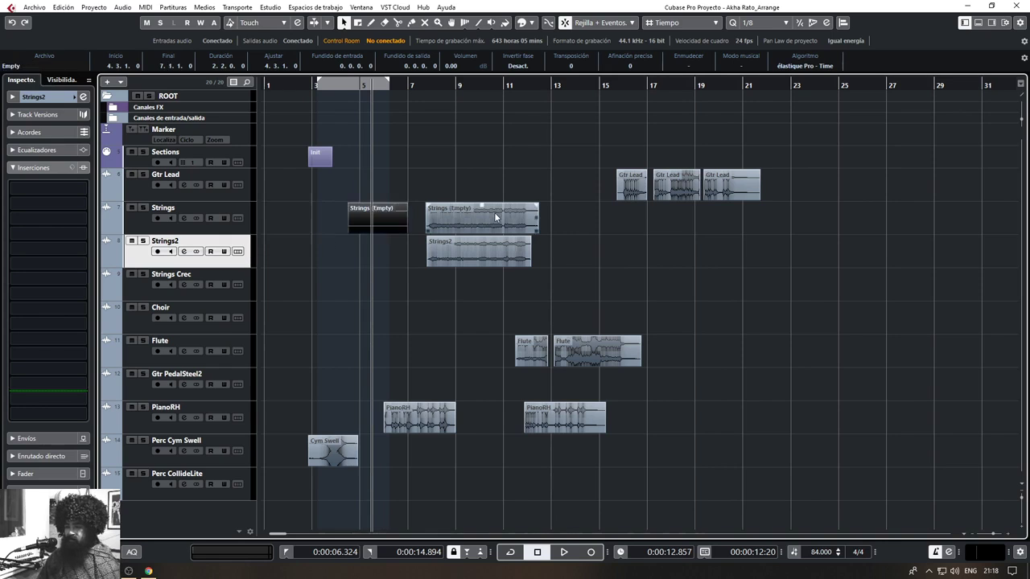
{"action": "left_click", "coordinate": [349, 285]}
{"action": "key", "text": "ctrl+z"}
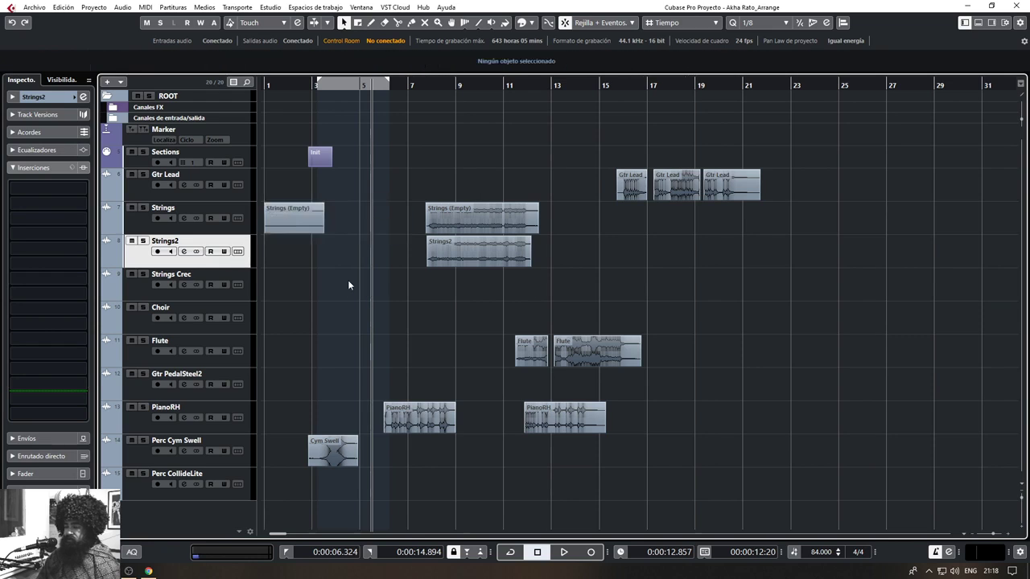
Rename the silent clip at the project start back to Strings
{"action": "left_click", "coordinate": [300, 215]}
{"action": "left_click", "coordinate": [13, 66]}
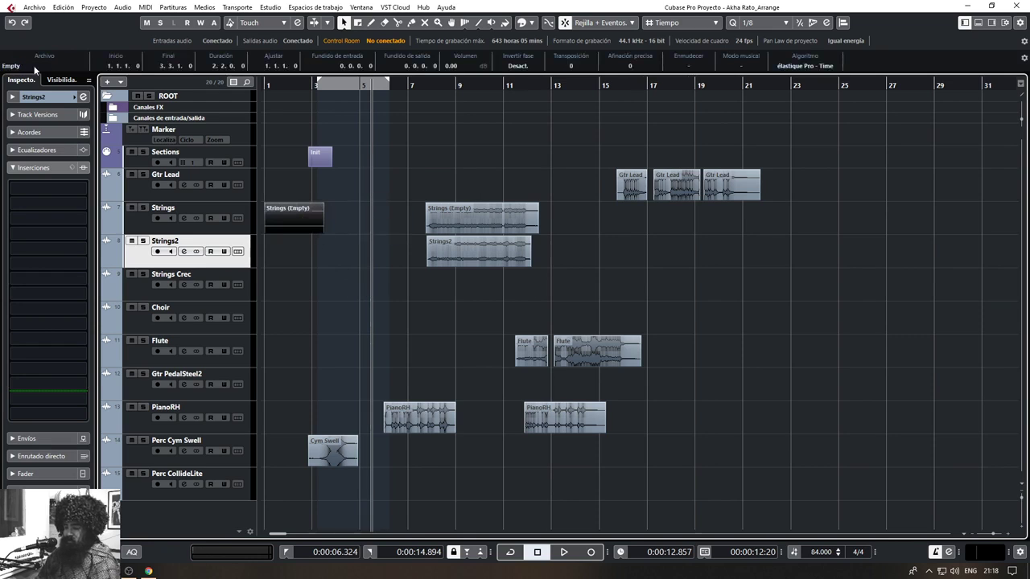
{"action": "type", "text": "S"}
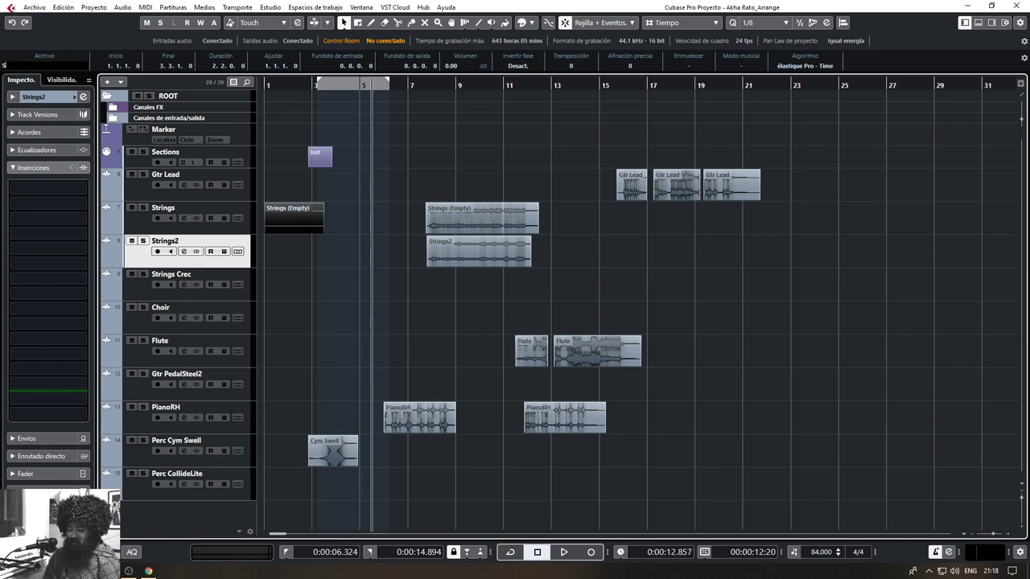
{"action": "type", "text": "trings"}
{"action": "key", "text": "Return"}
{"action": "left_click", "coordinate": [300, 239]}
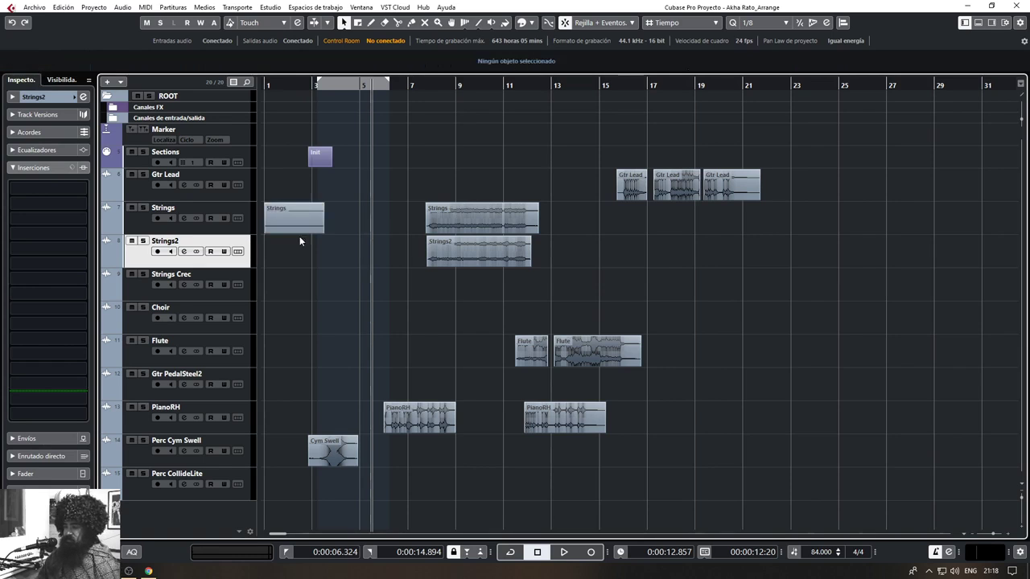
Shorten the silent Strings clip to one bar so that it ends at 2.1.1
{"action": "left_click", "coordinate": [285, 224]}
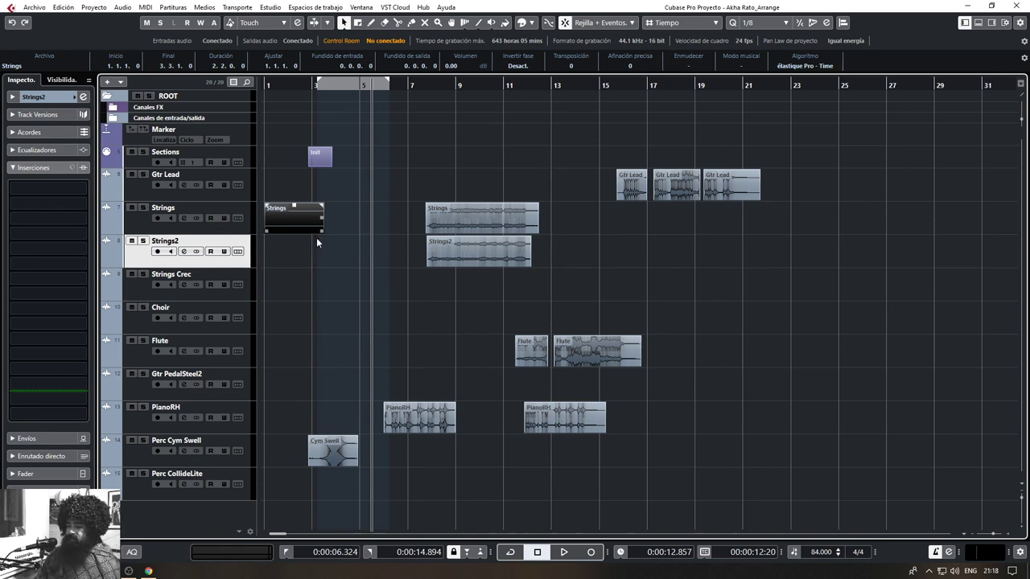
{"action": "left_click_drag", "start_coordinate": [322, 231], "coordinate": [282, 228]}
{"action": "scroll", "coordinate": [281, 229], "scroll_direction": "up", "scroll_amount": 4}
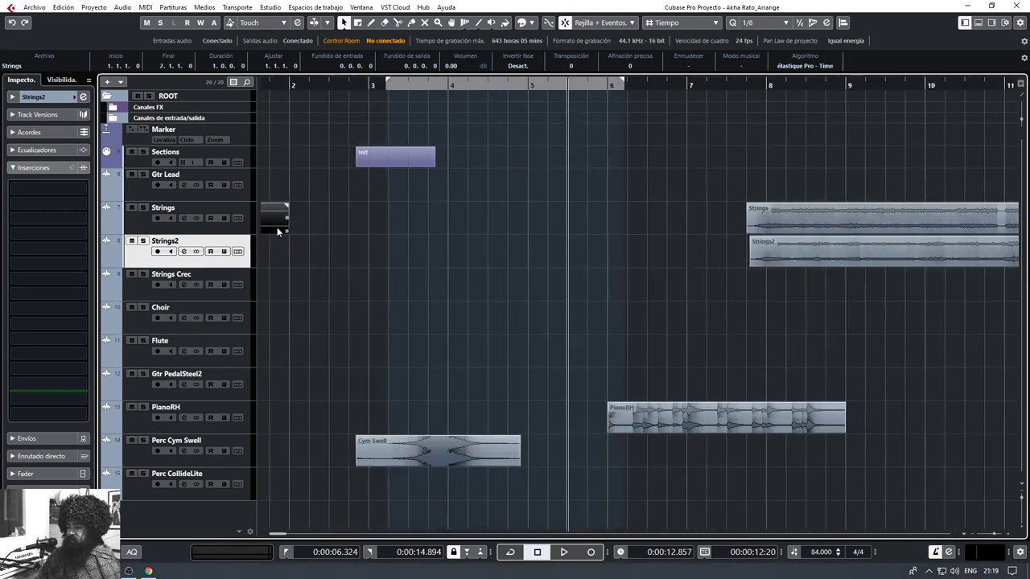
{"action": "scroll", "coordinate": [282, 230], "scroll_direction": "up", "scroll_amount": 2}
{"action": "scroll", "coordinate": [370, 241], "scroll_direction": "left", "scroll_amount": 3}
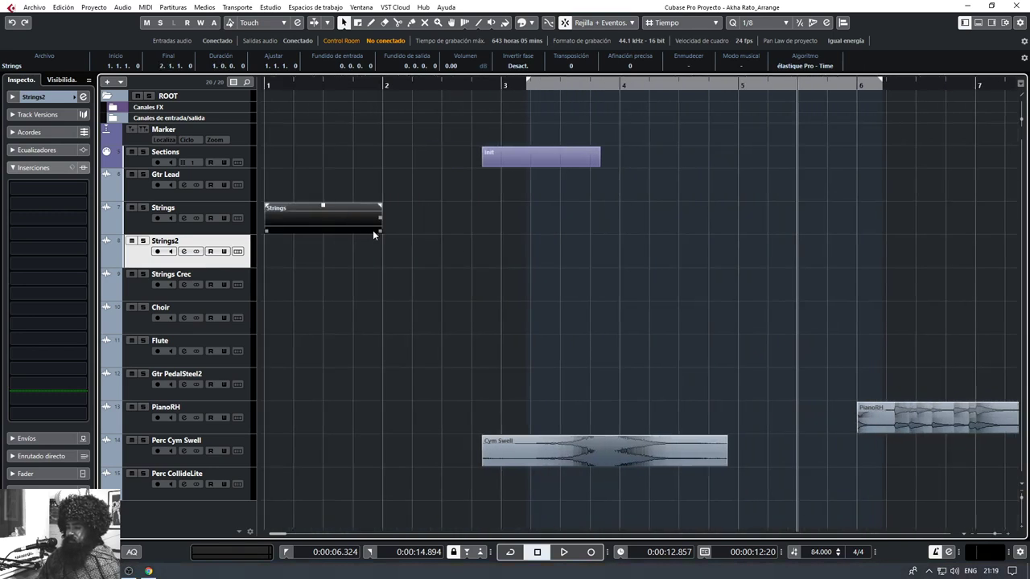
{"action": "scroll", "coordinate": [403, 238], "scroll_direction": "down", "scroll_amount": 6}
{"action": "left_click", "coordinate": [293, 275]}
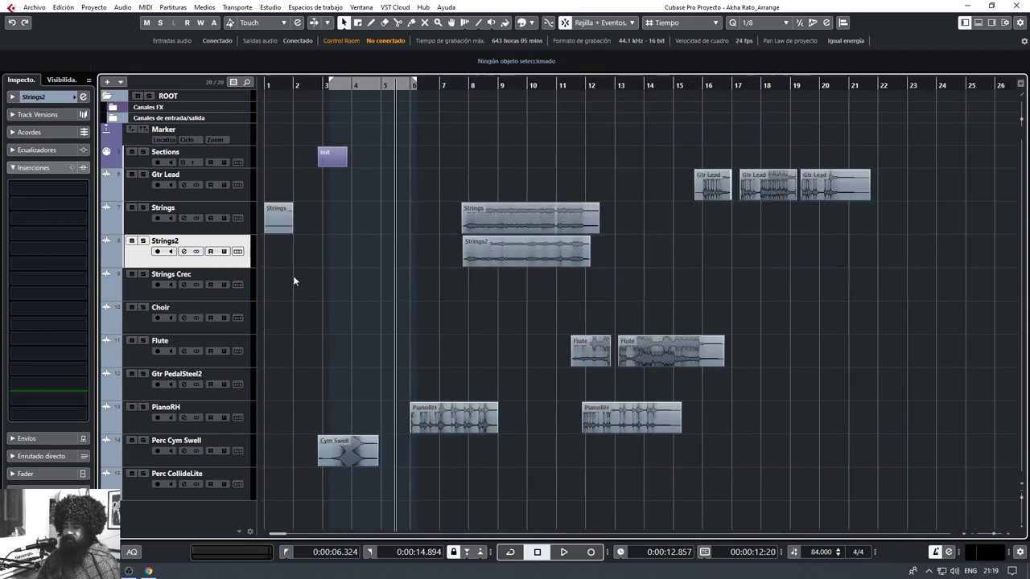
Add short fades at both ends of the silent clip and copy it to bar 1 of every track from Gtr Lead to Perc CollideLite
{"action": "mouse_move", "coordinate": [266, 206]}
{"action": "left_mouse_down"}
{"action": "mouse_move", "coordinate": [291, 206]}
{"action": "mouse_move", "coordinate": [275, 199]}
{"action": "left_mouse_up"}
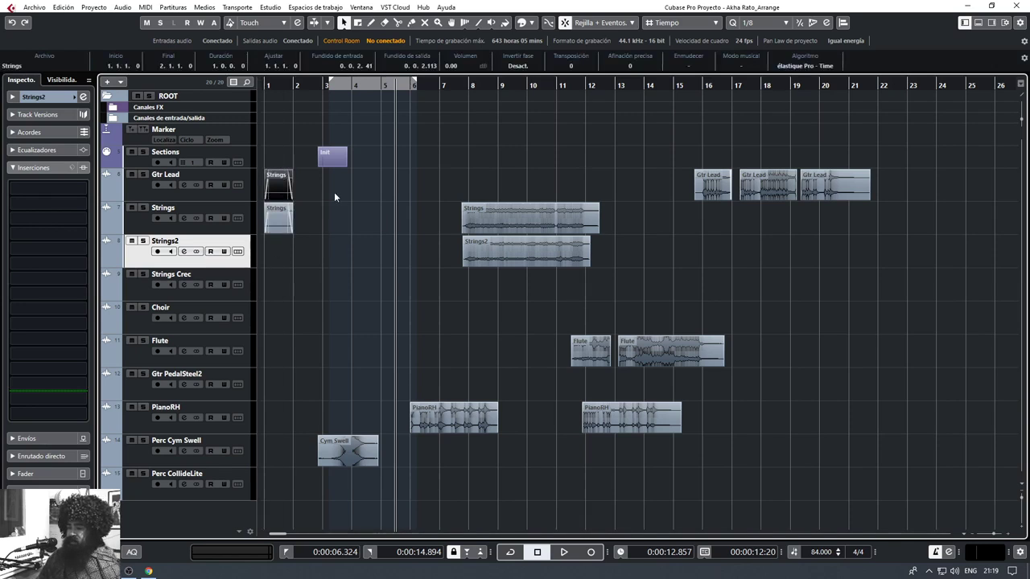
{"action": "left_click_drag", "start_coordinate": [306, 168], "coordinate": [279, 293]}
{"action": "left_click_drag", "start_coordinate": [350, 199], "coordinate": [264, 325]}
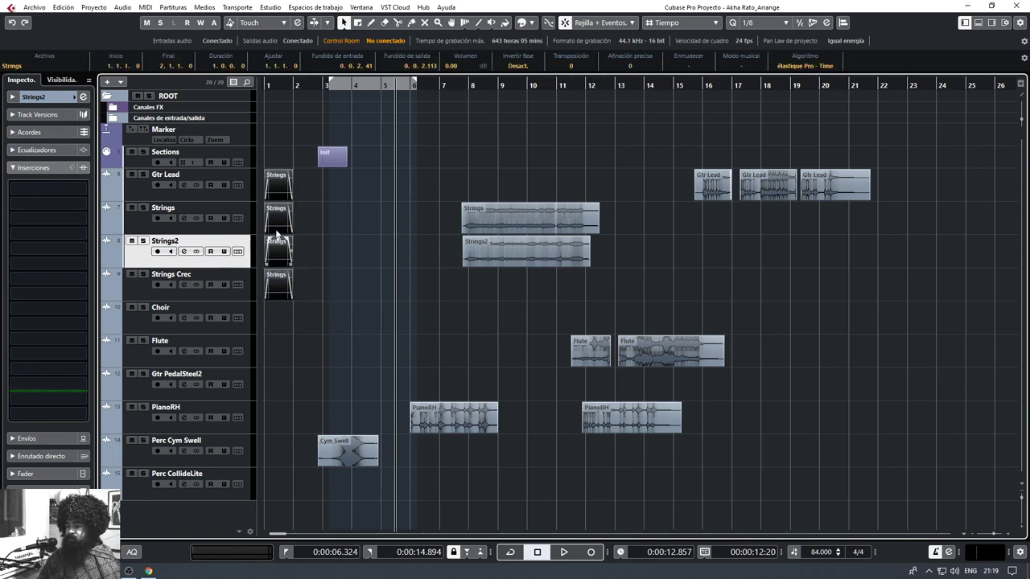
{"action": "left_click_drag", "start_coordinate": [276, 248], "coordinate": [277, 482]}
{"action": "left_click", "coordinate": [321, 381]}
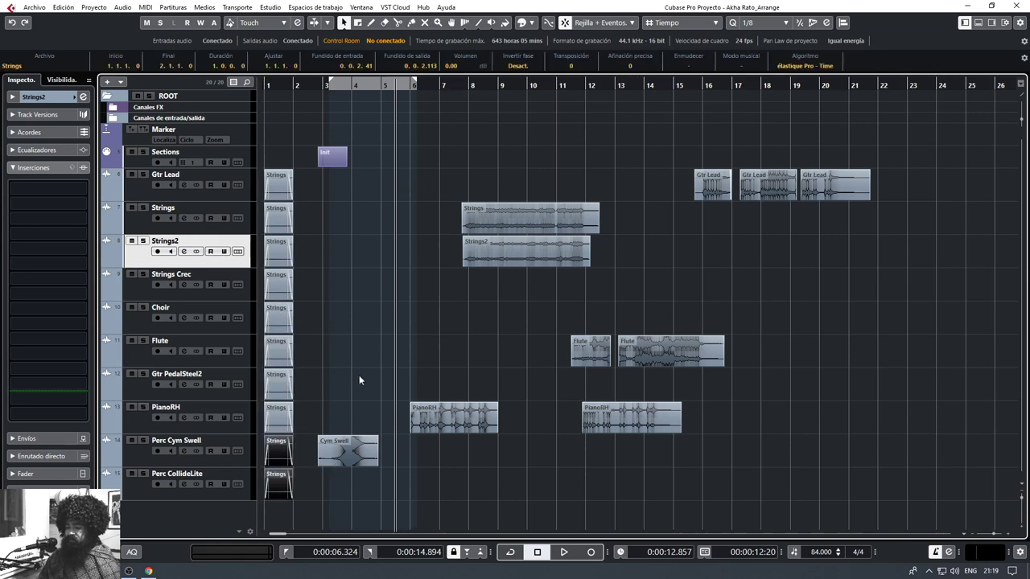
{"action": "left_click", "coordinate": [399, 396]}
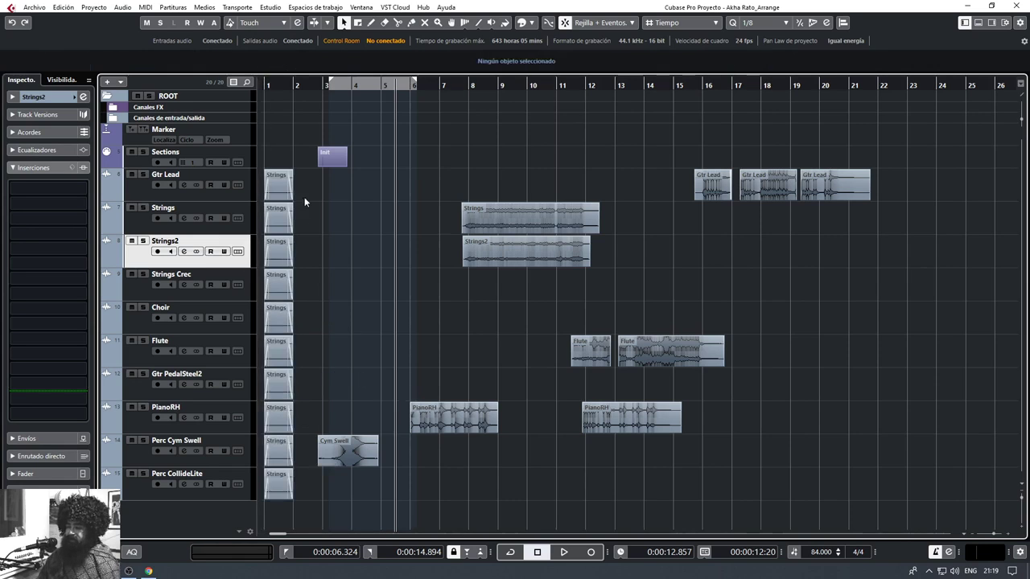
Copy the one-bar silent clips of all ten audio tracks from bar 1 and paste them at bar 113, starting on Gtr Lead
{"action": "left_click_drag", "start_coordinate": [304, 198], "coordinate": [284, 509]}
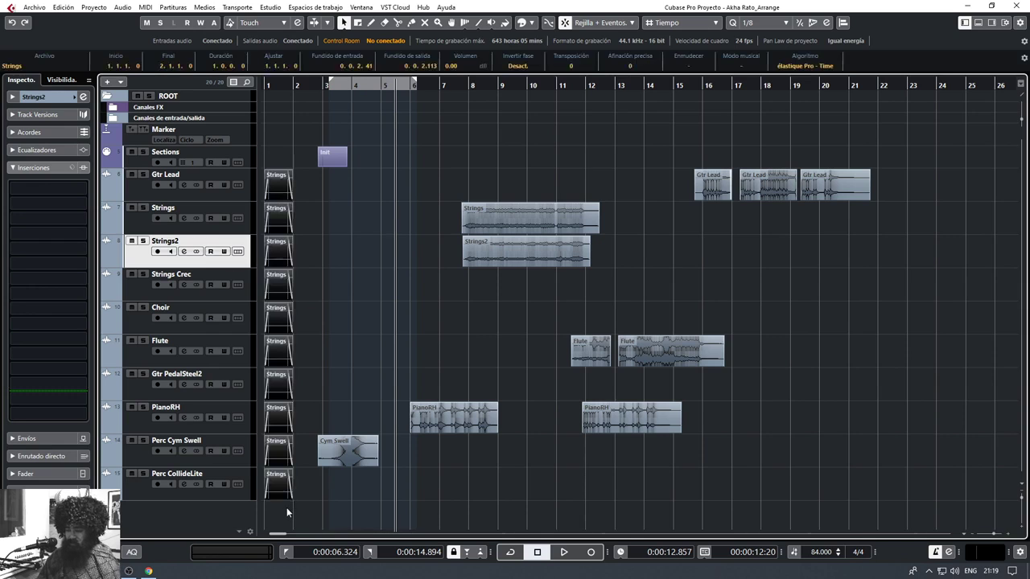
{"action": "left_click", "coordinate": [237, 198]}
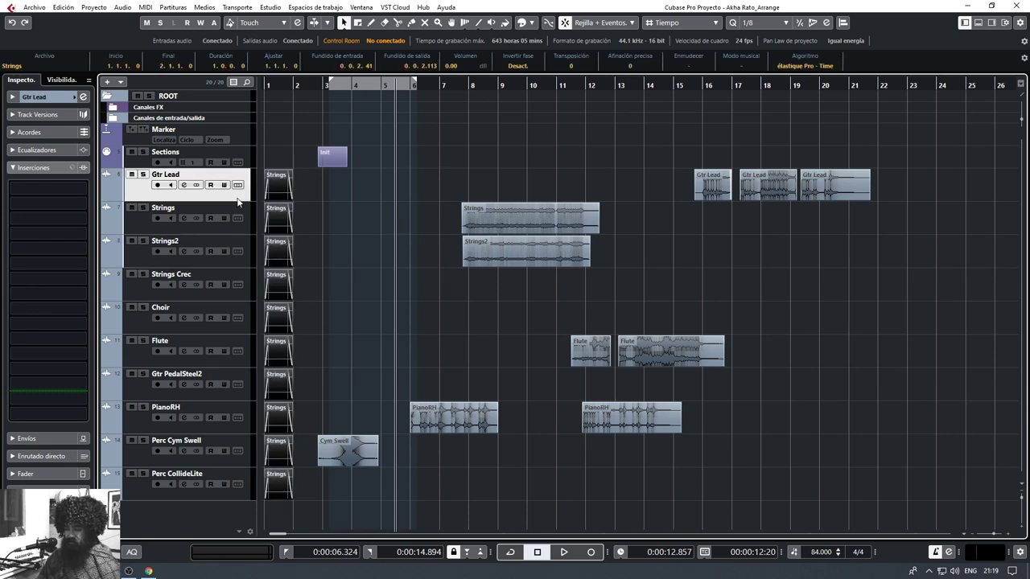
{"action": "key", "text": "g"}
{"action": "key", "text": "g"}
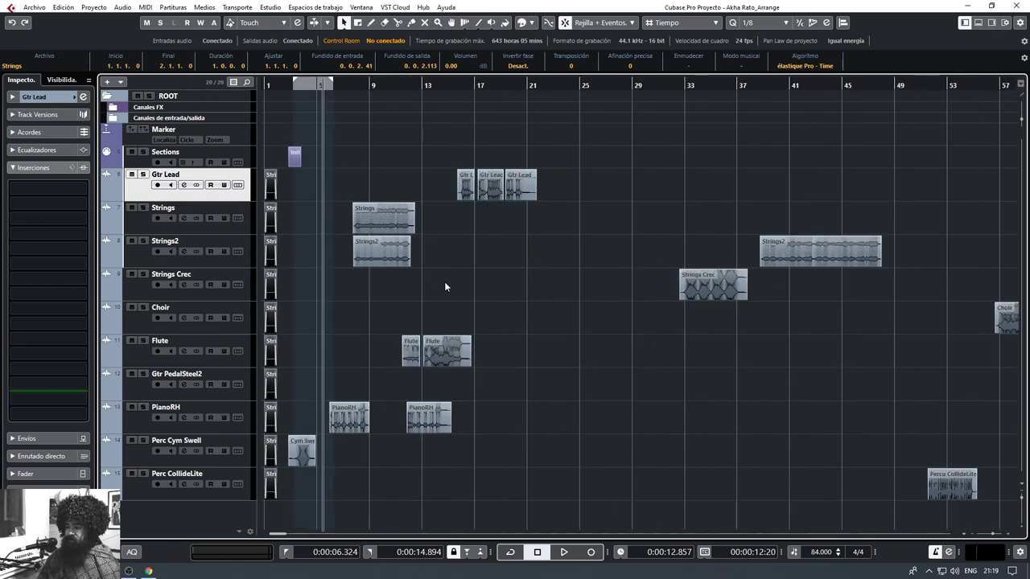
{"action": "key", "text": "g"}
{"action": "key", "text": "g"}
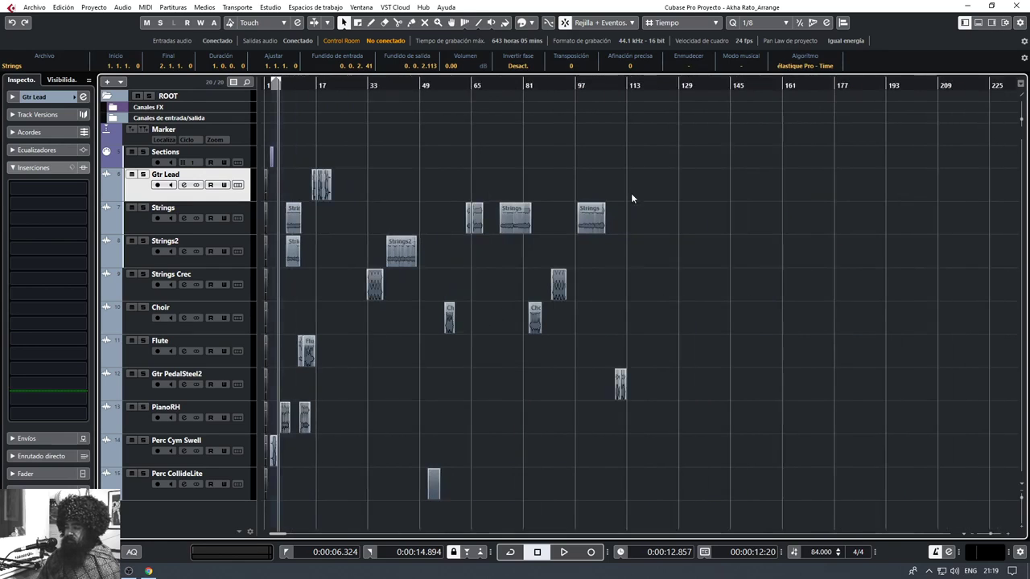
{"action": "left_click", "coordinate": [625, 85]}
{"action": "key", "text": "h"}
{"action": "key", "text": "h"}
{"action": "key", "text": "h"}
{"action": "key", "text": "h"}
{"action": "key", "text": "h"}
{"action": "key", "text": "h"}
{"action": "key", "text": "h"}
{"action": "key", "text": "h"}
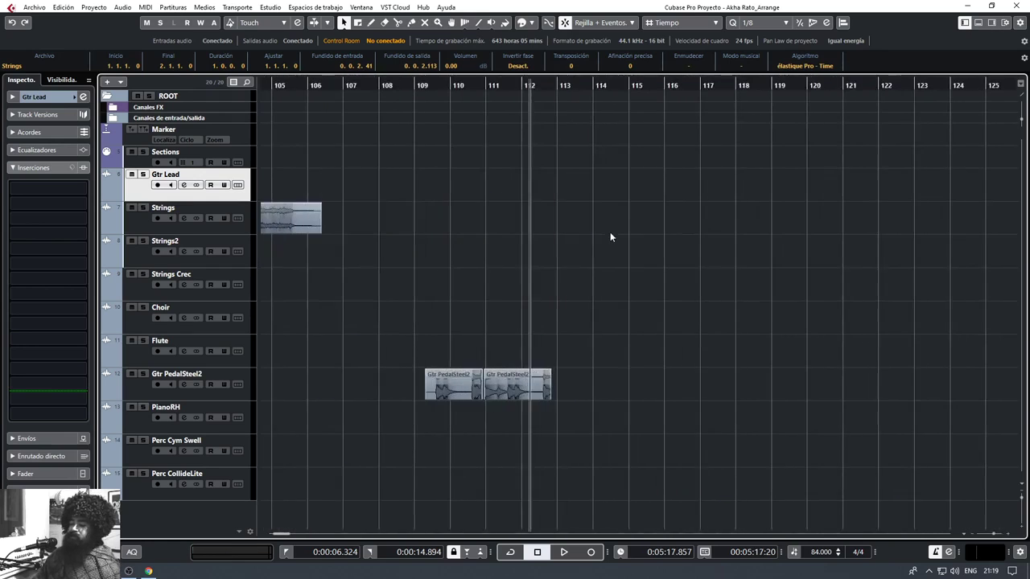
{"action": "left_click", "coordinate": [488, 84]}
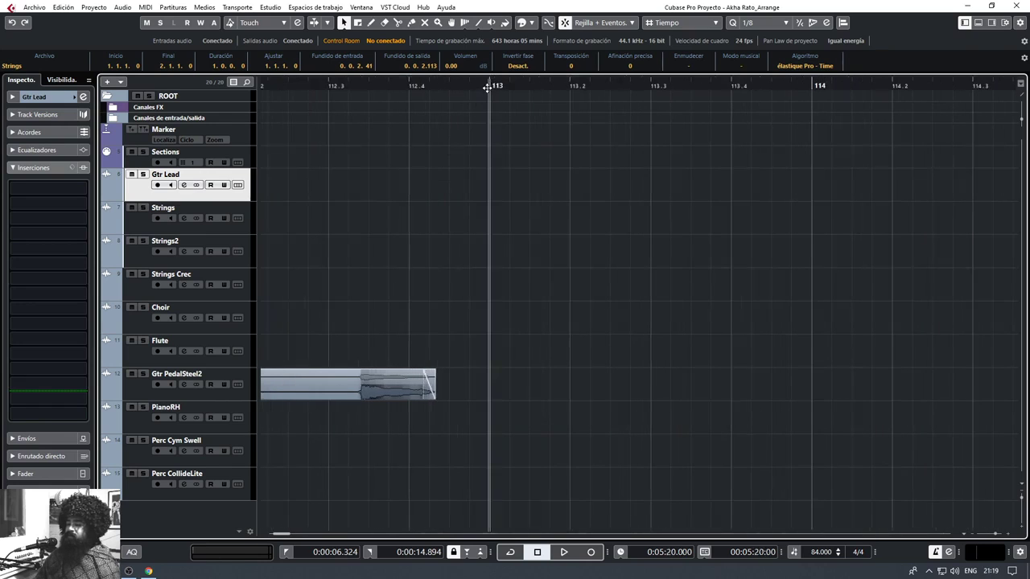
{"action": "scroll", "coordinate": [513, 211], "scroll_direction": "down", "scroll_amount": 5}
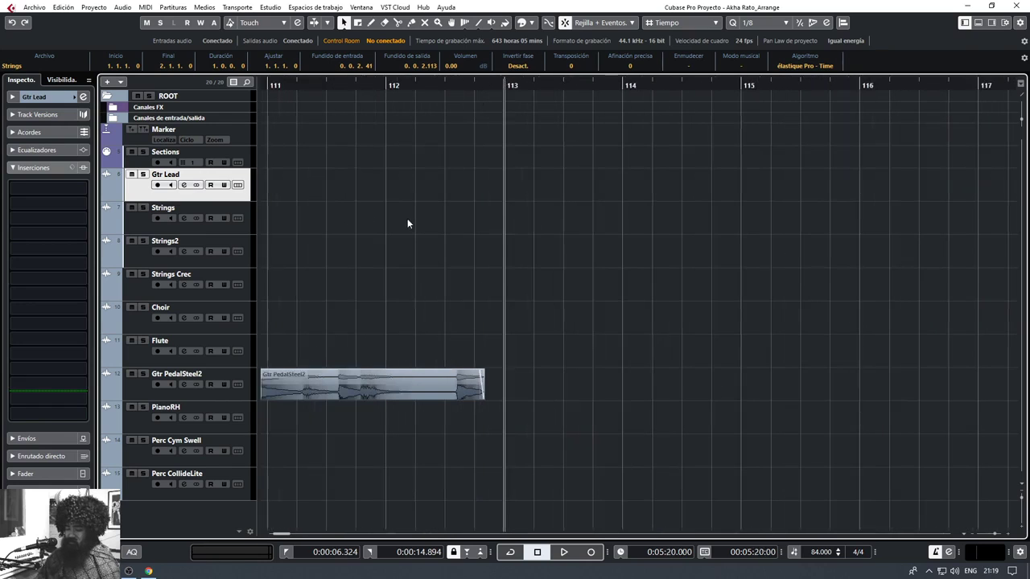
{"action": "key", "text": "ctrl+v"}
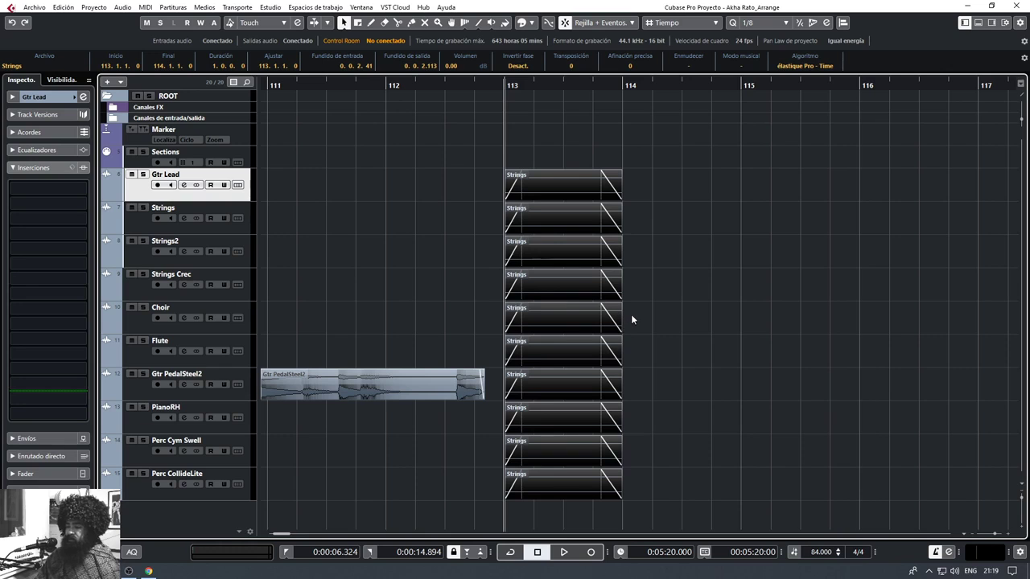
Reduce the waveform display height, select every clip in the project and set the locators around the selection
{"action": "scroll", "coordinate": [631, 314], "scroll_direction": "down", "scroll_amount": 2}
{"action": "scroll", "coordinate": [631, 314], "scroll_direction": "down", "scroll_amount": 10}
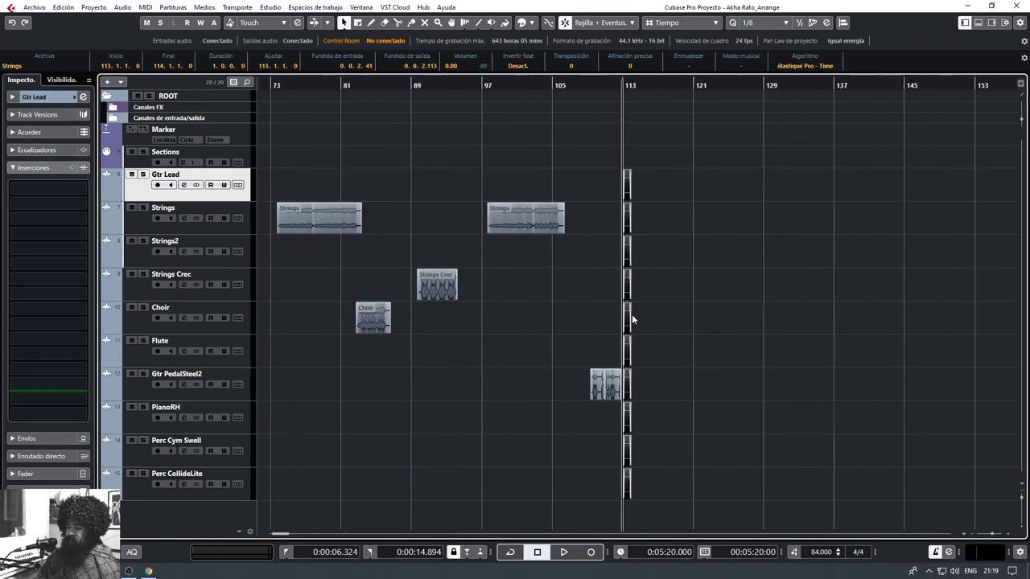
{"action": "left_click", "coordinate": [619, 182]}
{"action": "left_click_drag", "start_coordinate": [619, 181], "coordinate": [102, 486]}
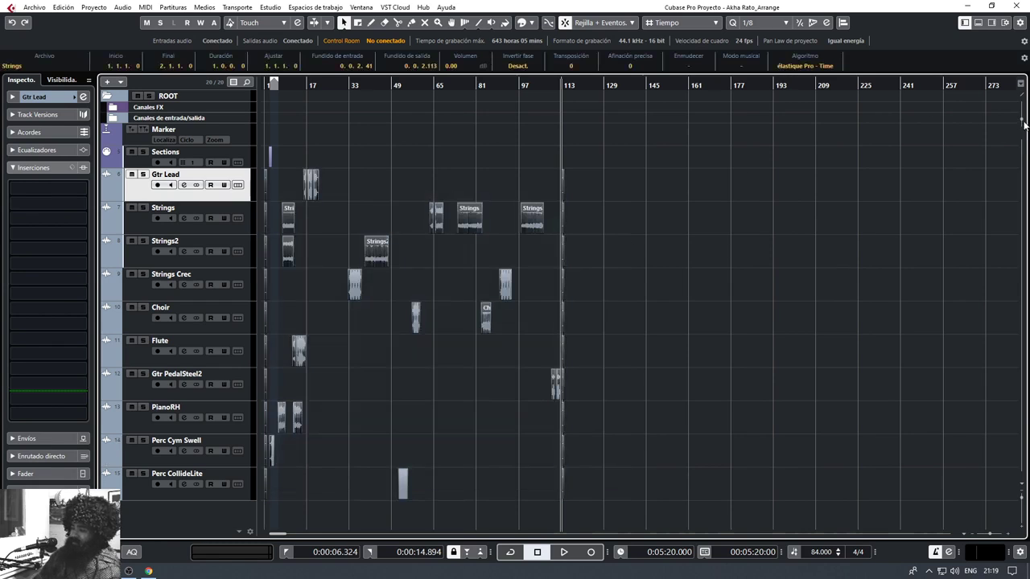
{"action": "left_click_drag", "start_coordinate": [1022, 119], "coordinate": [1022, 123]}
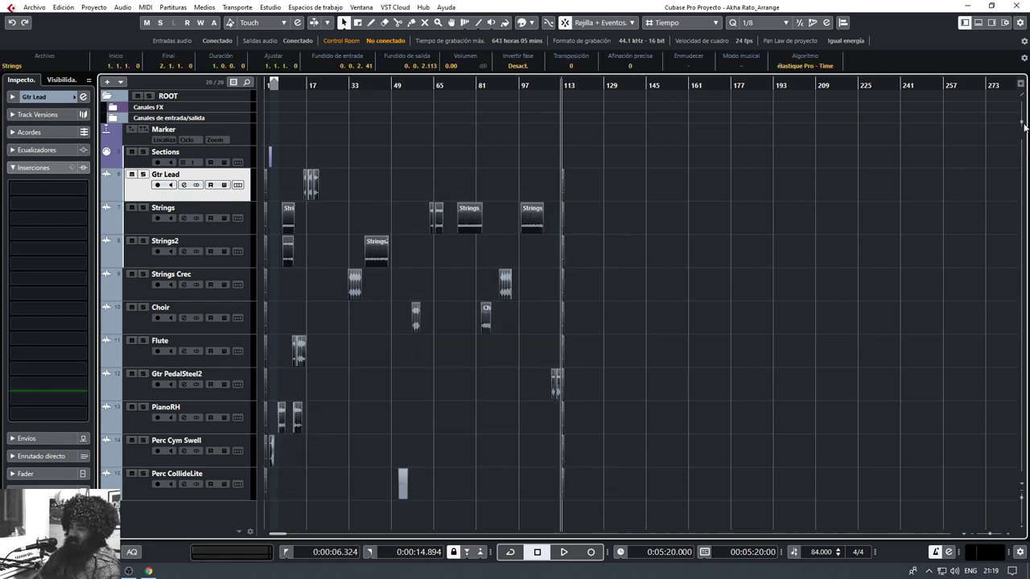
{"action": "key", "text": "ctrl+a"}
{"action": "key", "text": "p"}
{"action": "left_click", "coordinate": [284, 84]}
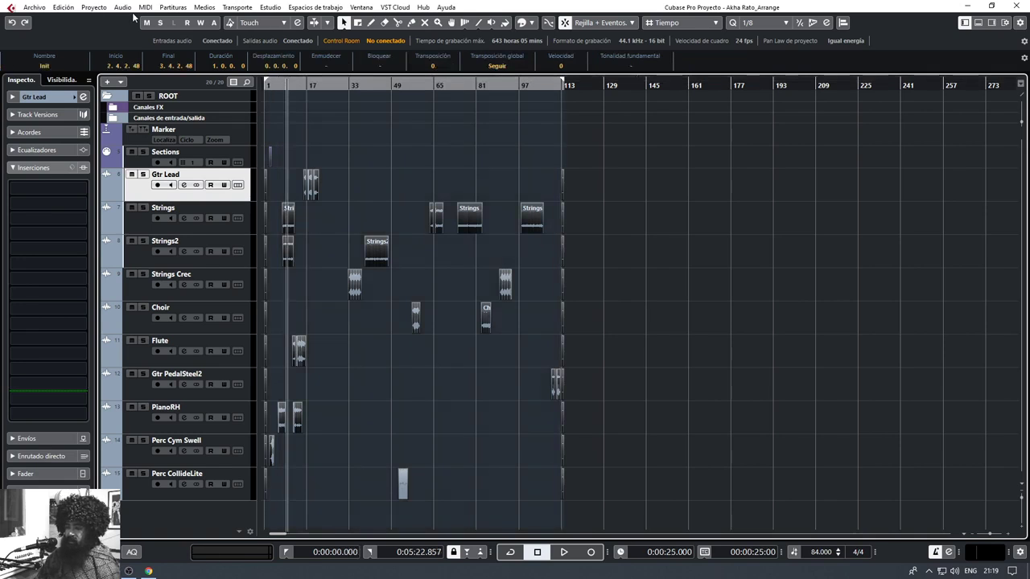
Try bouncing the clips of all audio tracks into new files, check the Perc CollideLite audio near bar 55, and undo the bounce
{"action": "left_click", "coordinate": [119, 6]}
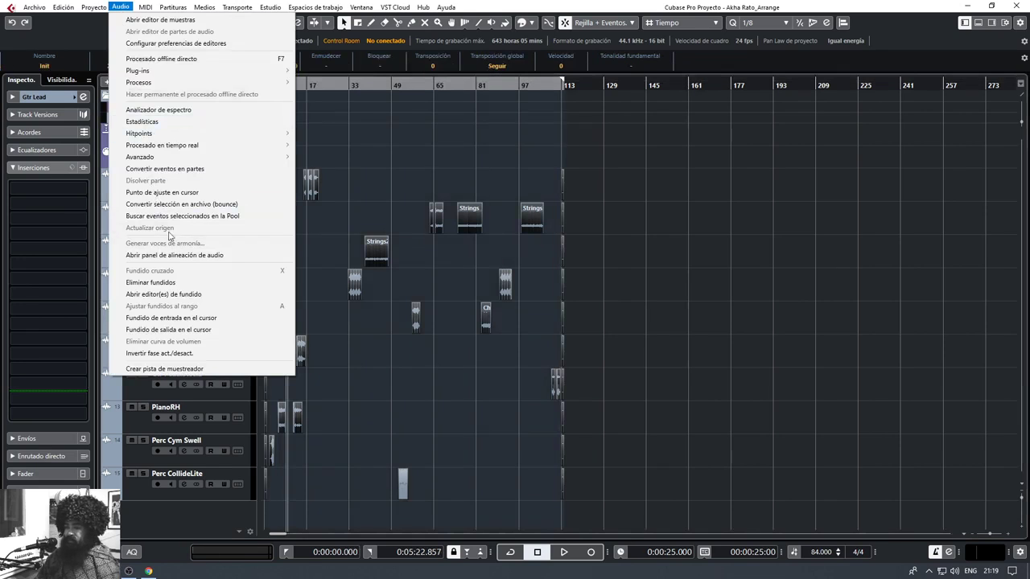
{"action": "left_click", "coordinate": [161, 204]}
{"action": "left_click", "coordinate": [492, 306]}
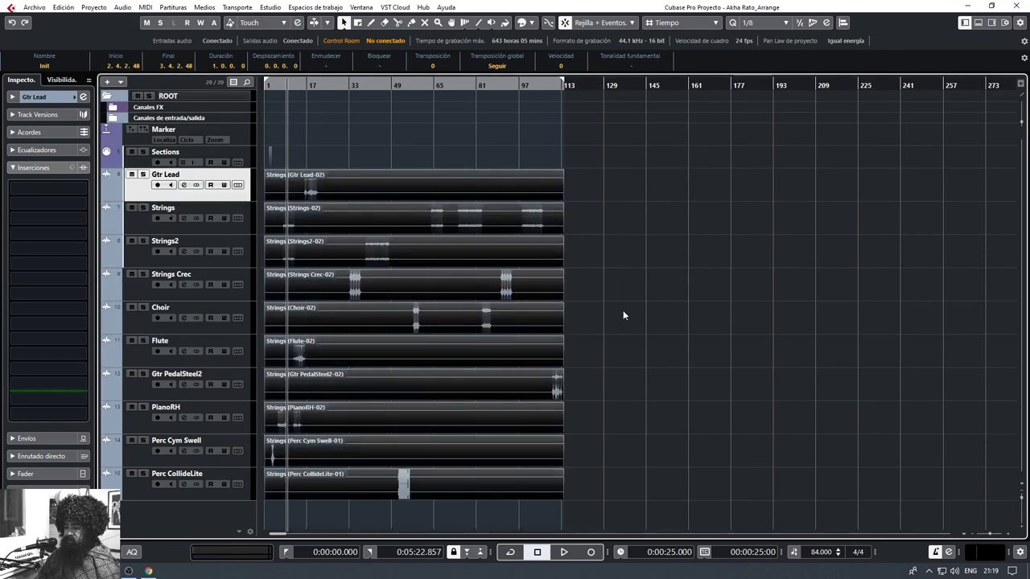
{"action": "left_click", "coordinate": [622, 310]}
{"action": "scroll", "coordinate": [399, 486], "scroll_direction": "up", "scroll_amount": 10}
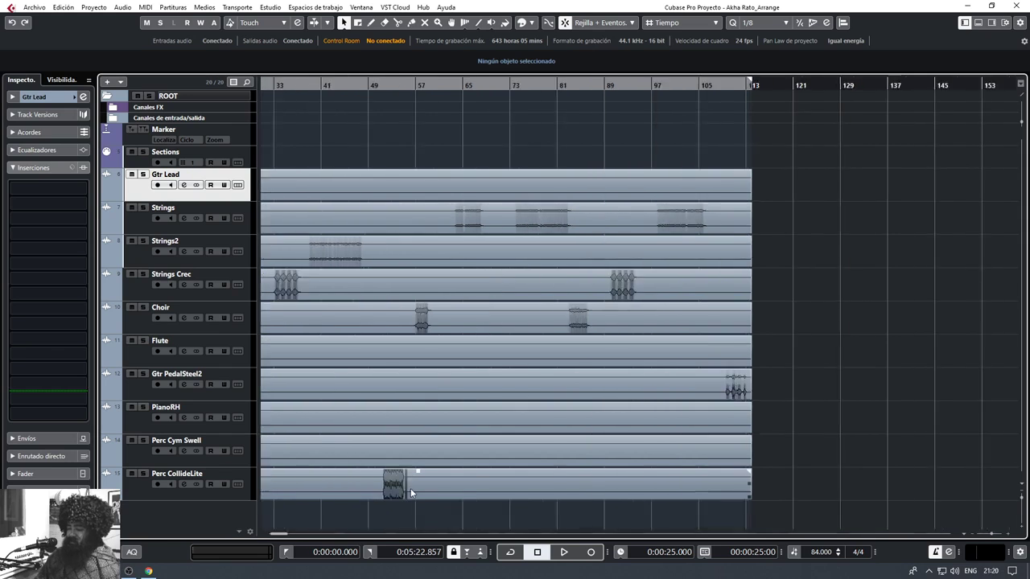
{"action": "scroll", "coordinate": [398, 482], "scroll_direction": "up", "scroll_amount": 10}
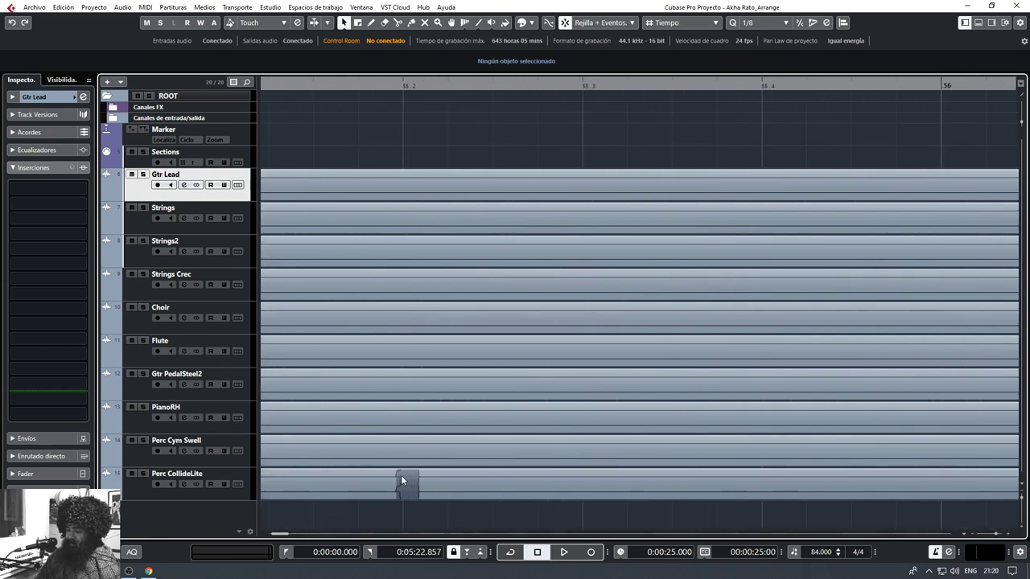
{"action": "scroll", "coordinate": [394, 483], "scroll_direction": "down", "scroll_amount": 4}
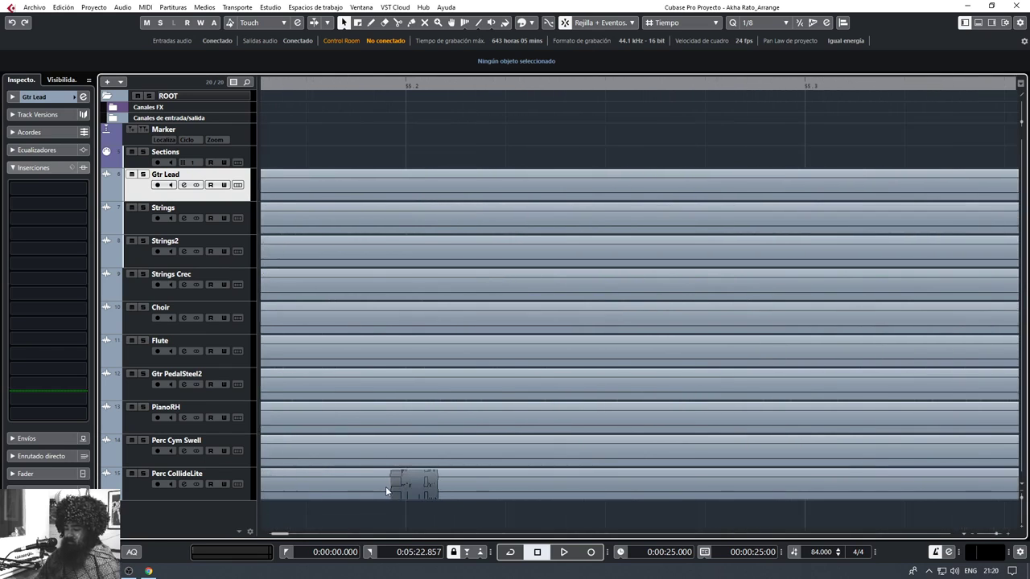
{"action": "left_click", "coordinate": [432, 488]}
{"action": "scroll", "coordinate": [490, 466], "scroll_direction": "down", "scroll_amount": 8}
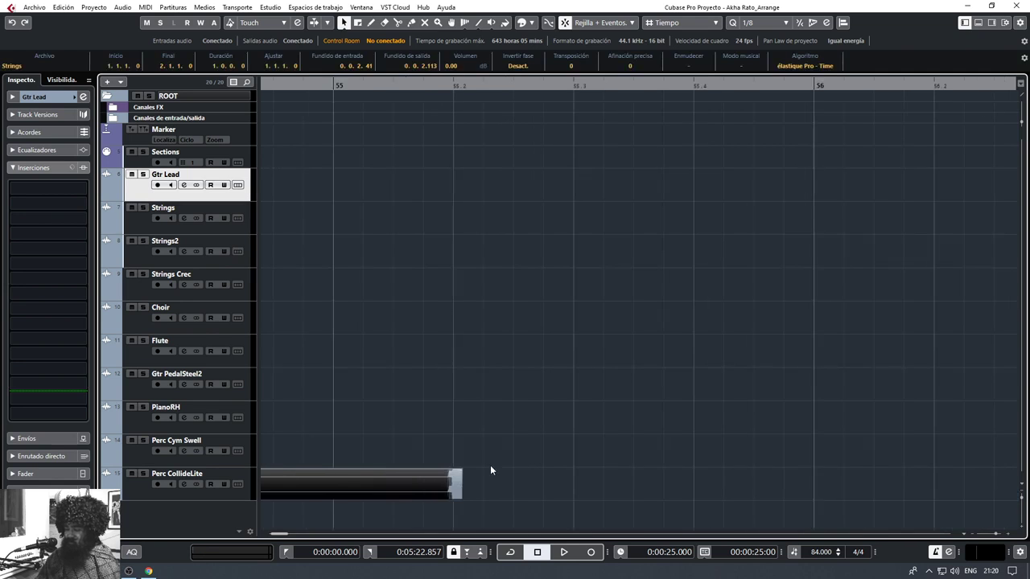
Trim the end of the Perc CollideLite clip back to 55.1.1
{"action": "left_click", "coordinate": [490, 466]}
{"action": "left_click", "coordinate": [473, 496]}
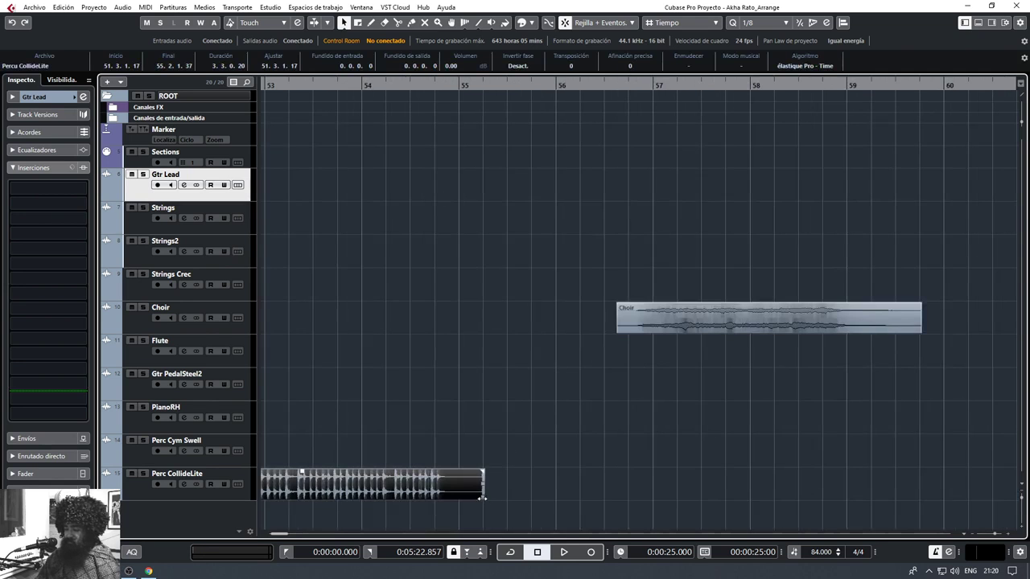
{"action": "left_click_drag", "start_coordinate": [482, 497], "coordinate": [451, 500]}
{"action": "scroll", "coordinate": [500, 481], "scroll_direction": "down", "scroll_amount": 8}
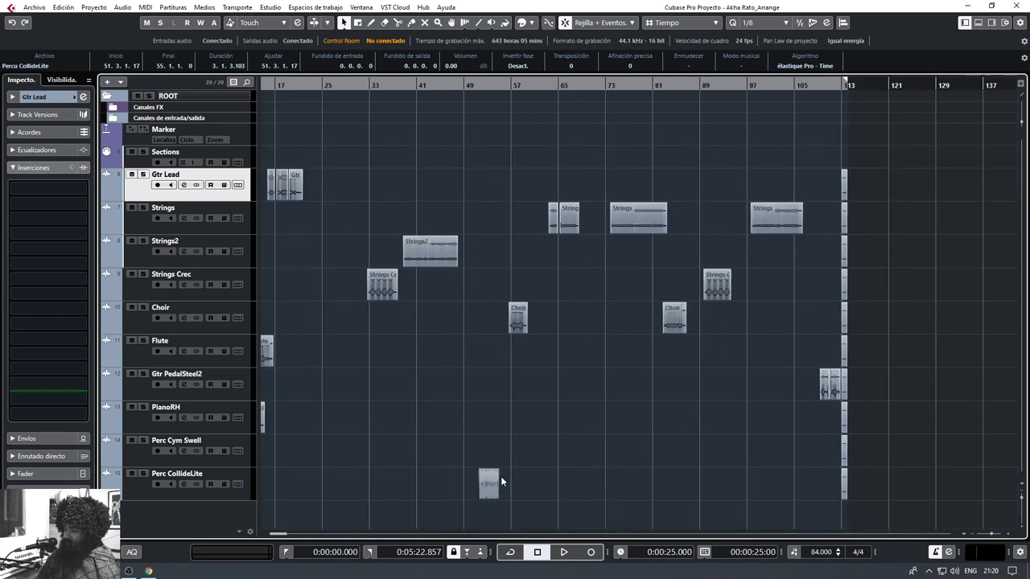
Lower the volume of the Cym Swell clip near bar 3 by about 2.25 dB
{"action": "scroll", "coordinate": [547, 393], "scroll_direction": "left", "scroll_amount": 3}
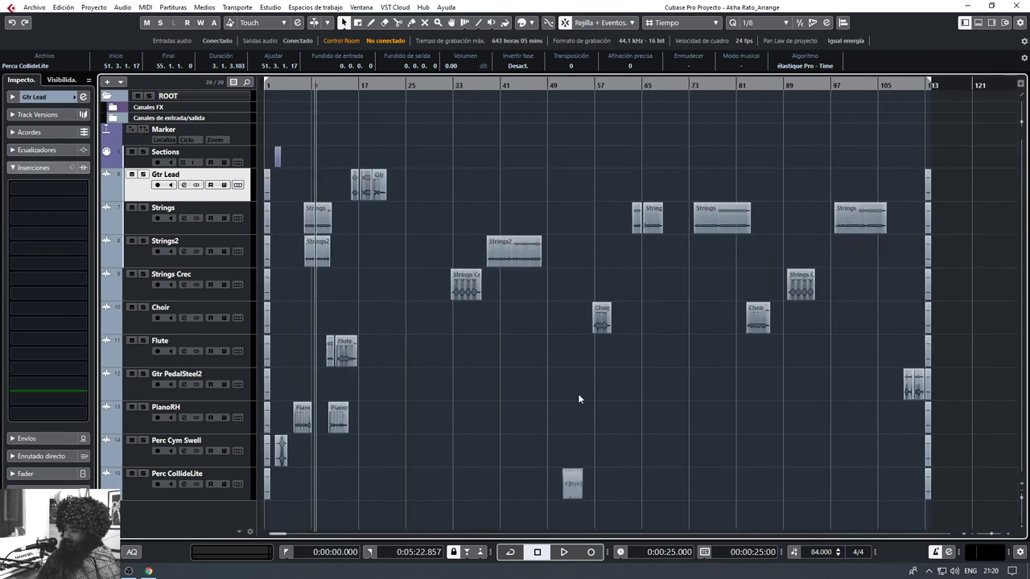
{"action": "scroll", "coordinate": [278, 452], "scroll_direction": "up", "scroll_amount": 9}
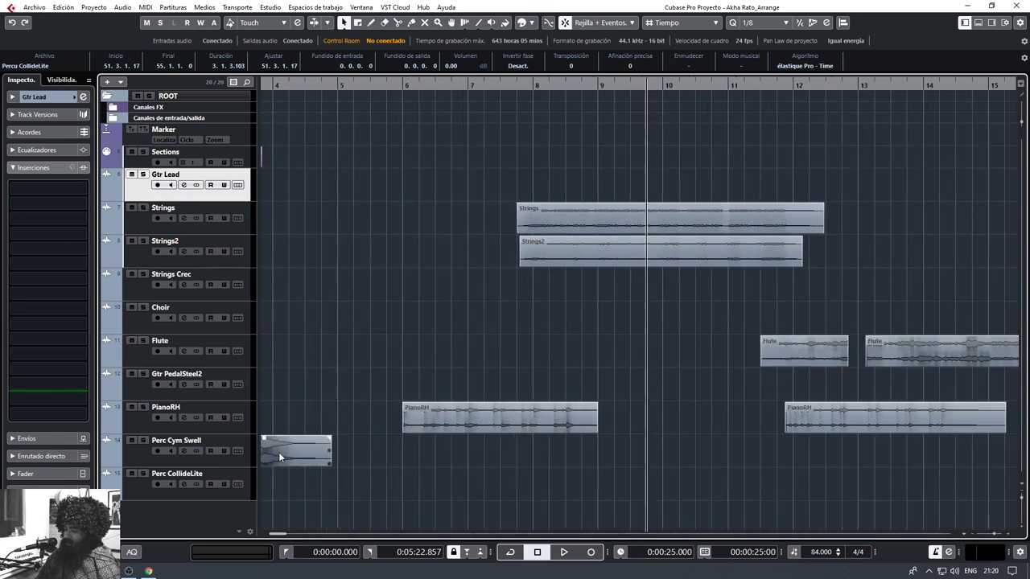
{"action": "left_click_drag", "start_coordinate": [489, 439], "coordinate": [489, 444]}
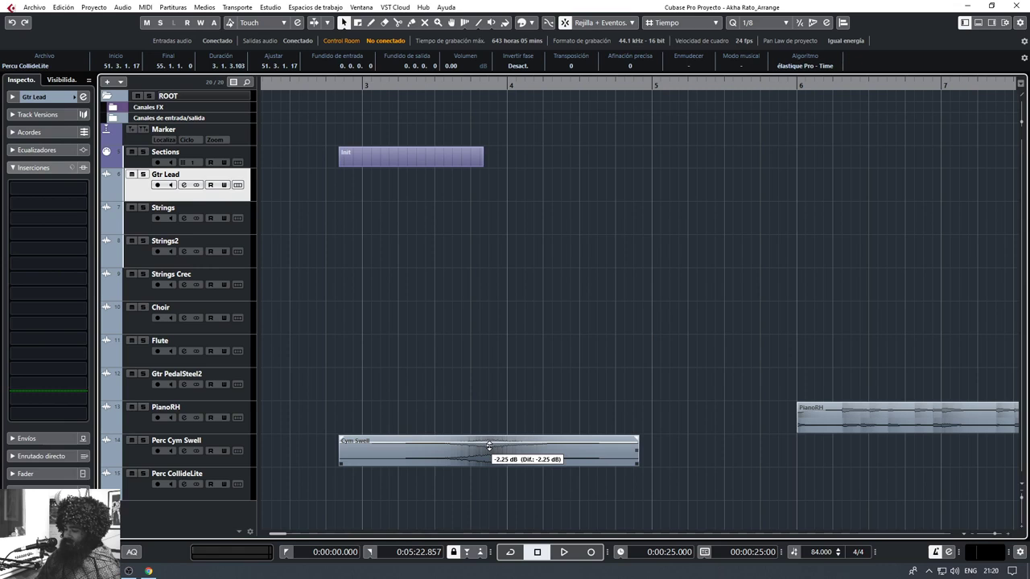
{"action": "scroll", "coordinate": [466, 435], "scroll_direction": "down", "scroll_amount": 12}
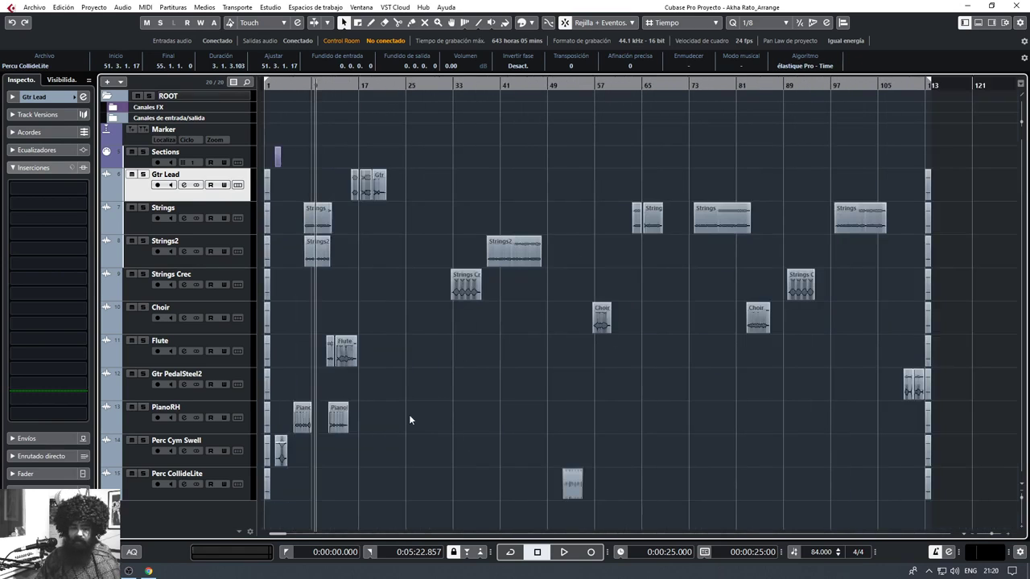
Select the clips on all tracks from Gtr Lead to Perc CollideLite and bounce them into one continuous file per track
{"action": "left_click_drag", "start_coordinate": [551, 505], "coordinate": [90, 170]}
{"action": "left_click", "coordinate": [627, 175]}
{"action": "left_click_drag", "start_coordinate": [628, 179], "coordinate": [265, 483]}
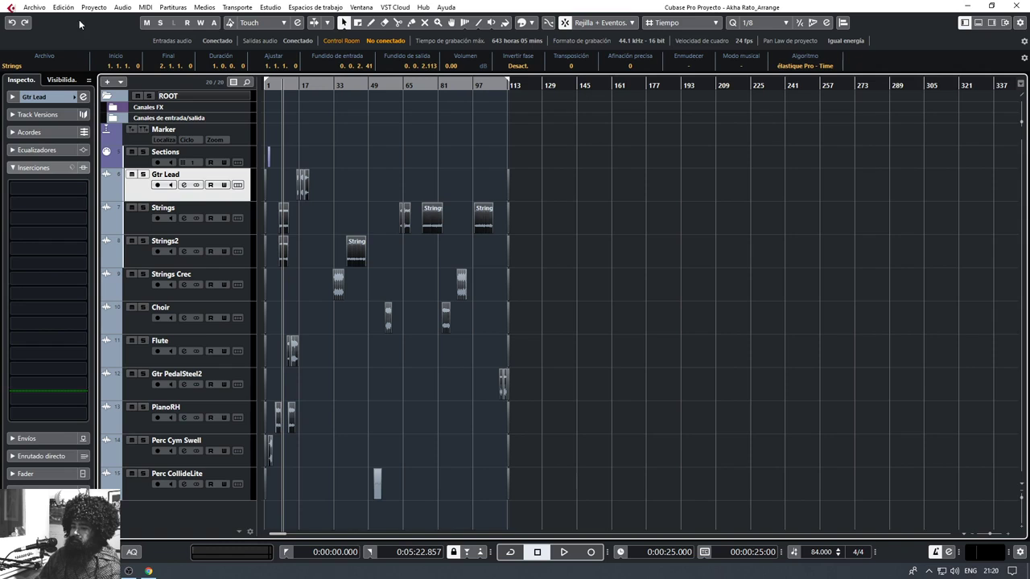
{"action": "left_click", "coordinate": [121, 7]}
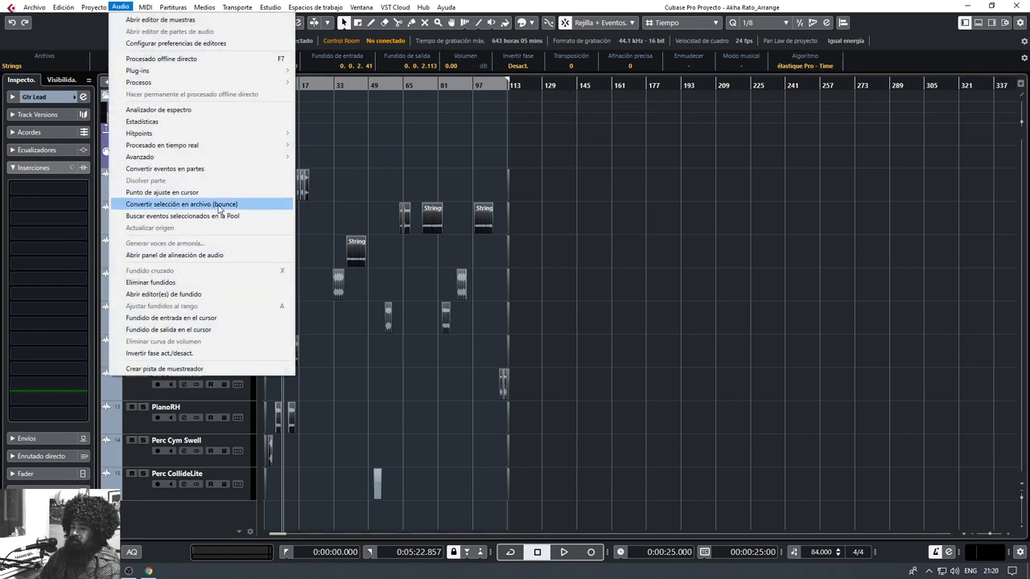
{"action": "left_click", "coordinate": [177, 204]}
{"action": "left_click", "coordinate": [491, 304]}
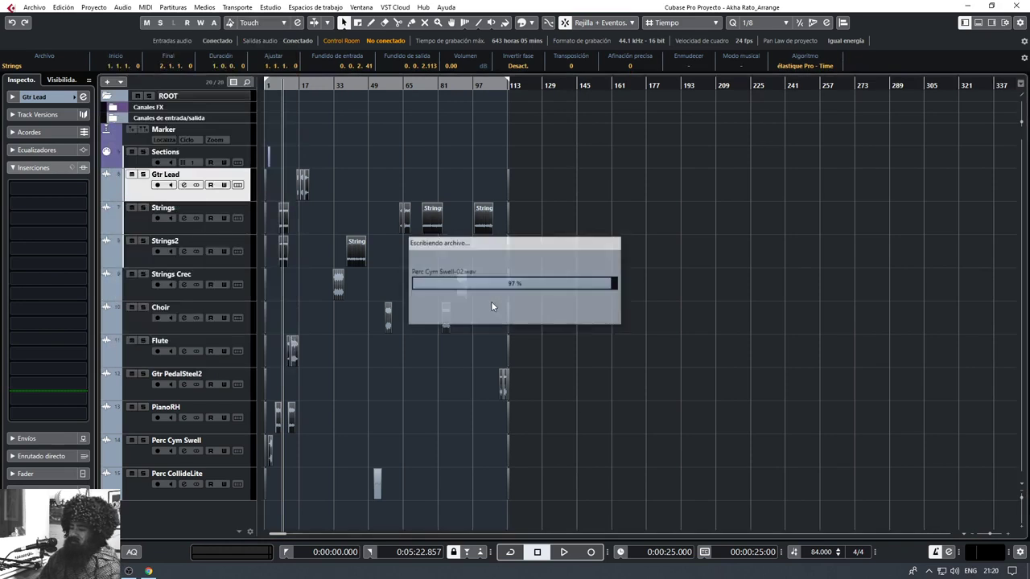
{"action": "left_click", "coordinate": [584, 306]}
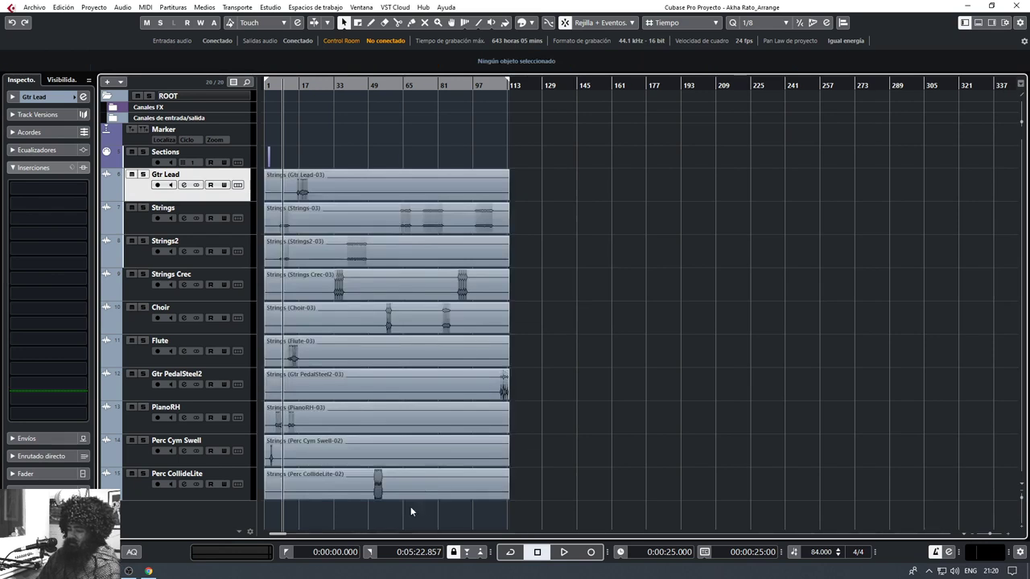
Inspect the bounced clips on all tracks at different waveform heights, including the Perc CollideLite part between bars 51 and 55
{"action": "scroll", "coordinate": [375, 486], "scroll_direction": "up", "scroll_amount": 10}
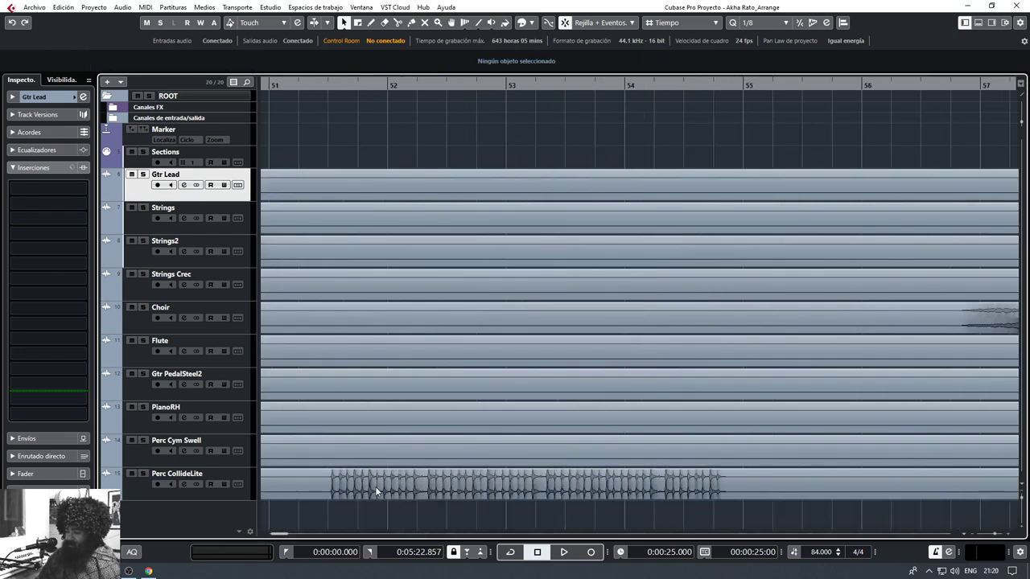
{"action": "left_click_drag", "start_coordinate": [1024, 127], "coordinate": [1022, 143]}
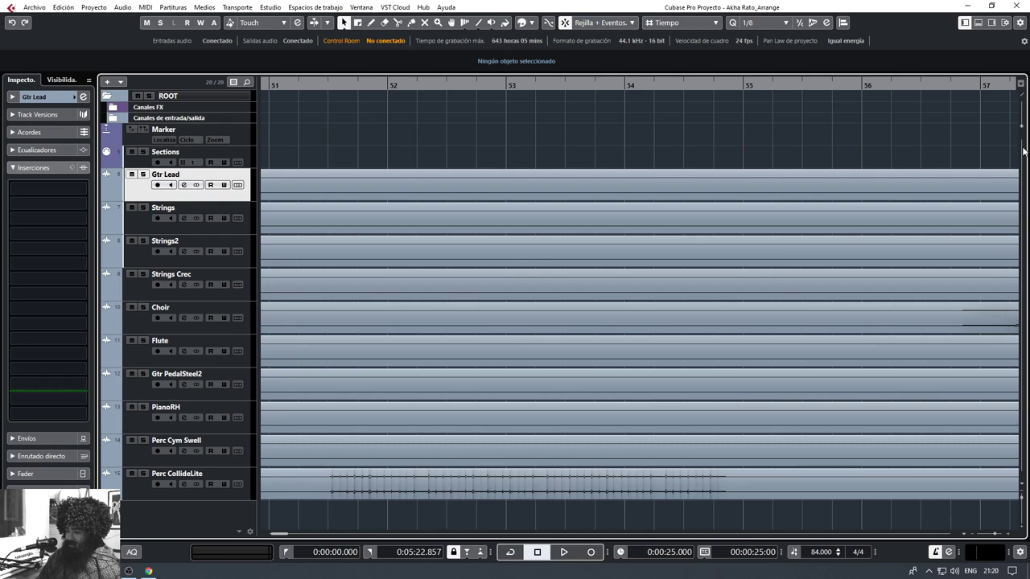
{"action": "scroll", "coordinate": [596, 354], "scroll_direction": "down", "scroll_amount": 8}
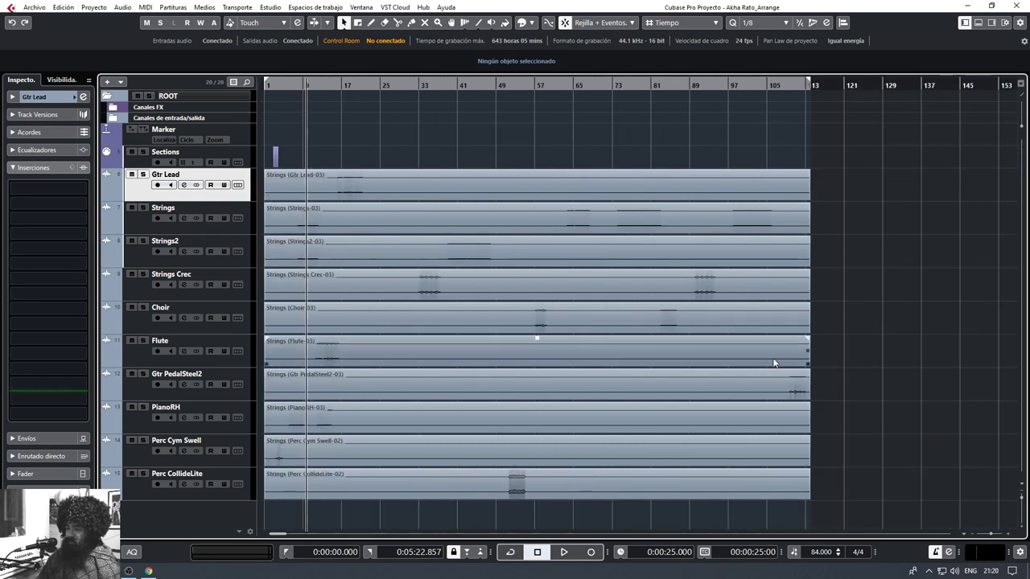
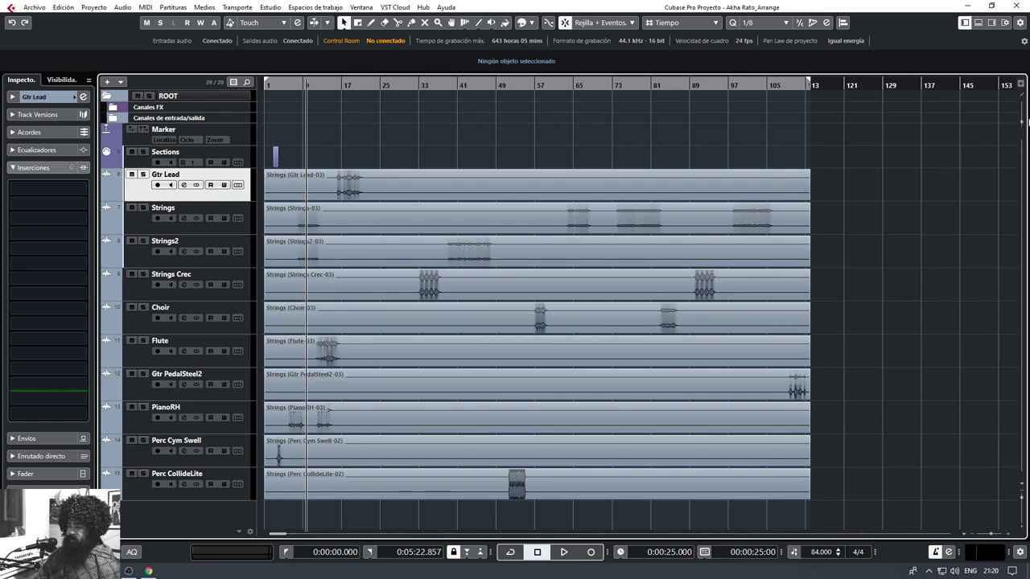
{"action": "scroll", "coordinate": [275, 419], "scroll_direction": "up", "scroll_amount": 2, "text": "ctrl"}
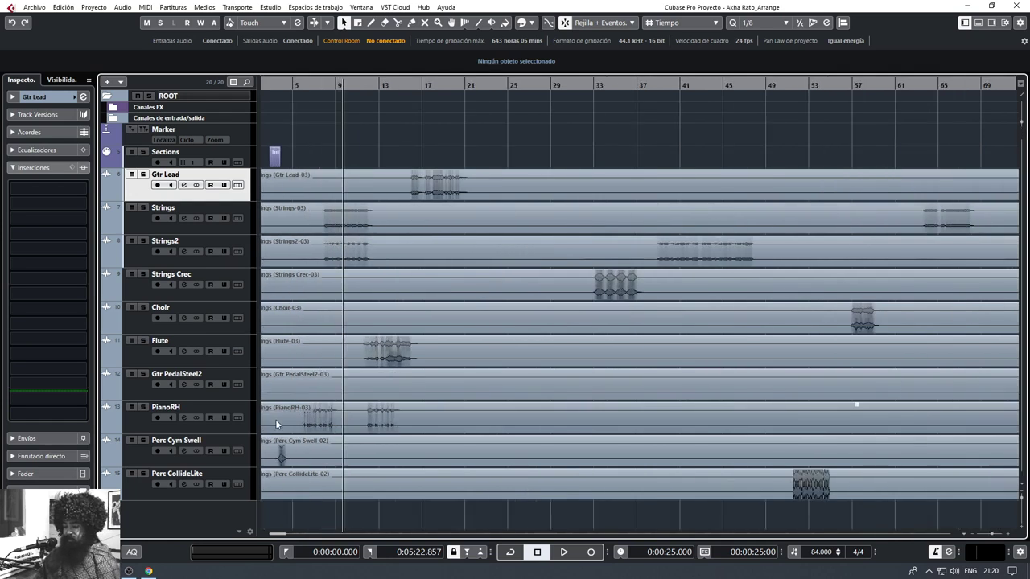
{"action": "scroll", "coordinate": [430, 416], "scroll_direction": "left", "scroll_amount": 1}
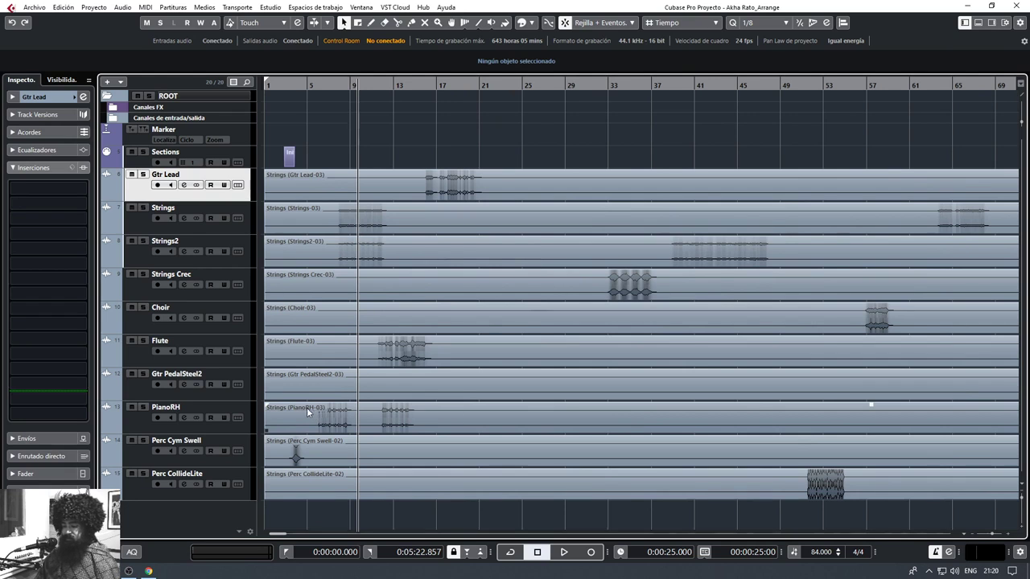
{"action": "scroll", "coordinate": [303, 409], "scroll_direction": "up", "scroll_amount": 5, "text": "ctrl"}
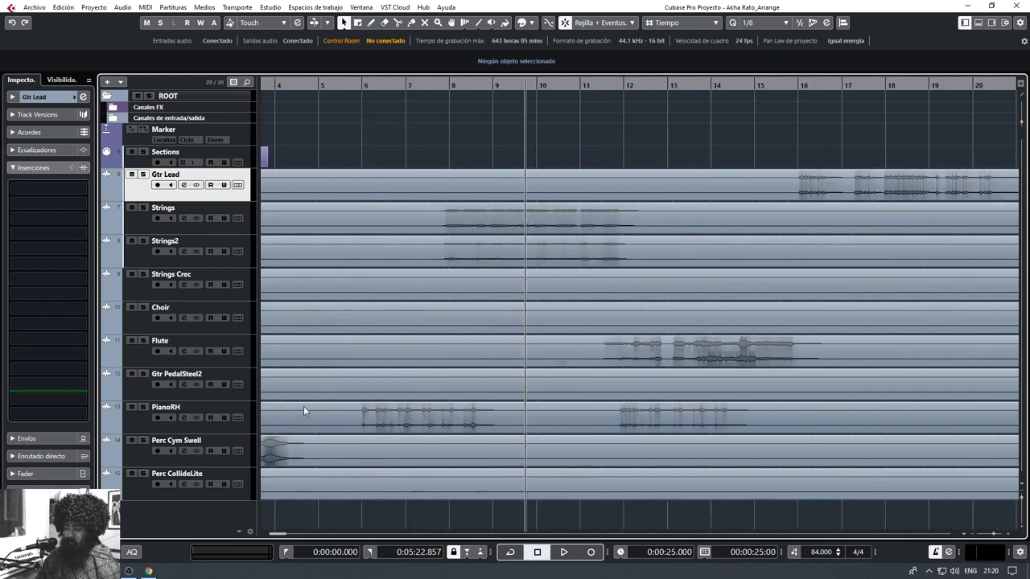
Solo the PianoRH track and play its first phrase from around bar 6, then select the Strings and Strings2 tracks
{"action": "left_click", "coordinate": [153, 424]}
{"action": "left_click", "coordinate": [143, 407]}
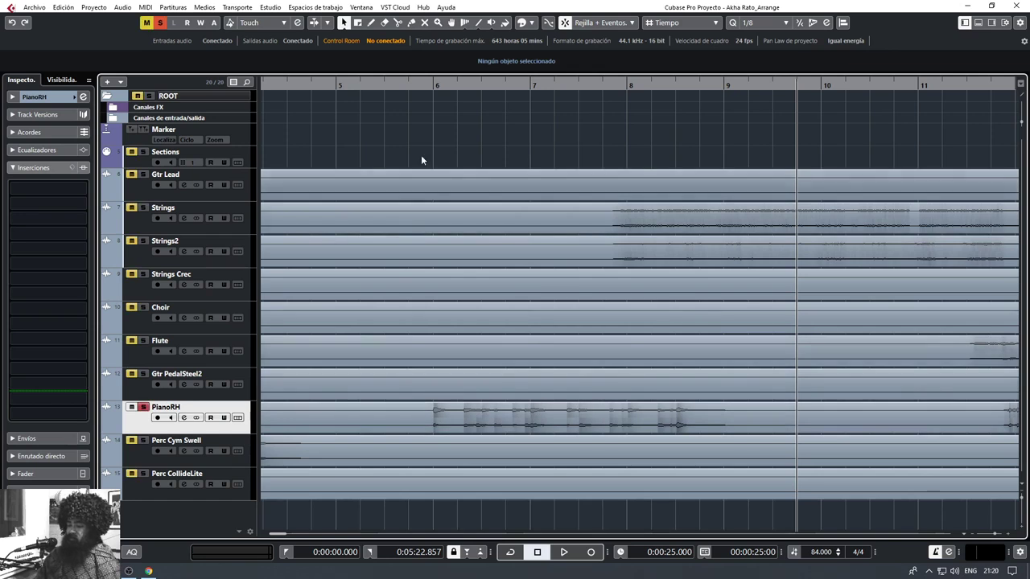
{"action": "key", "text": "space"}
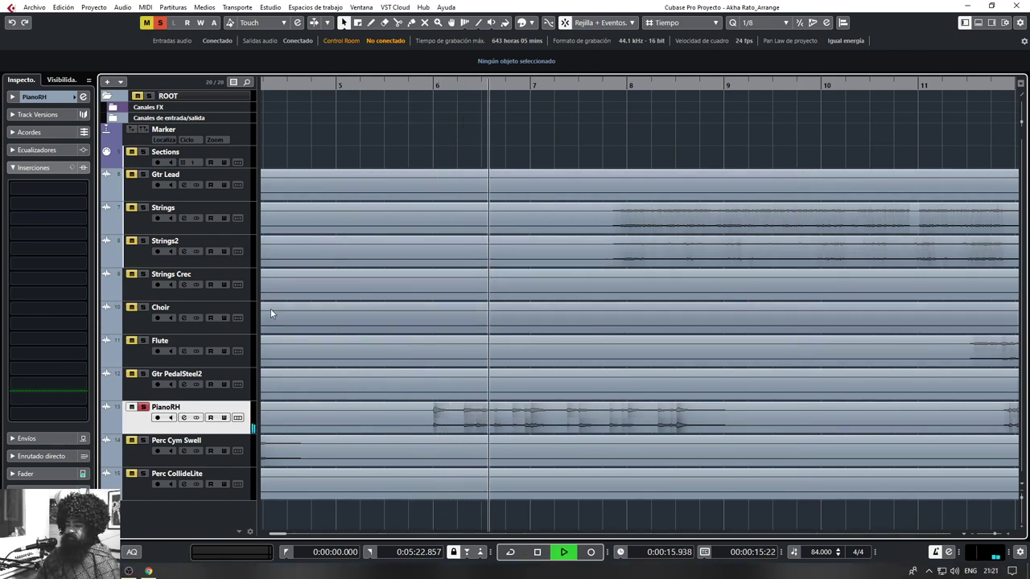
{"action": "left_click", "coordinate": [248, 256]}
{"action": "left_click", "coordinate": [248, 230], "text": "ctrl"}
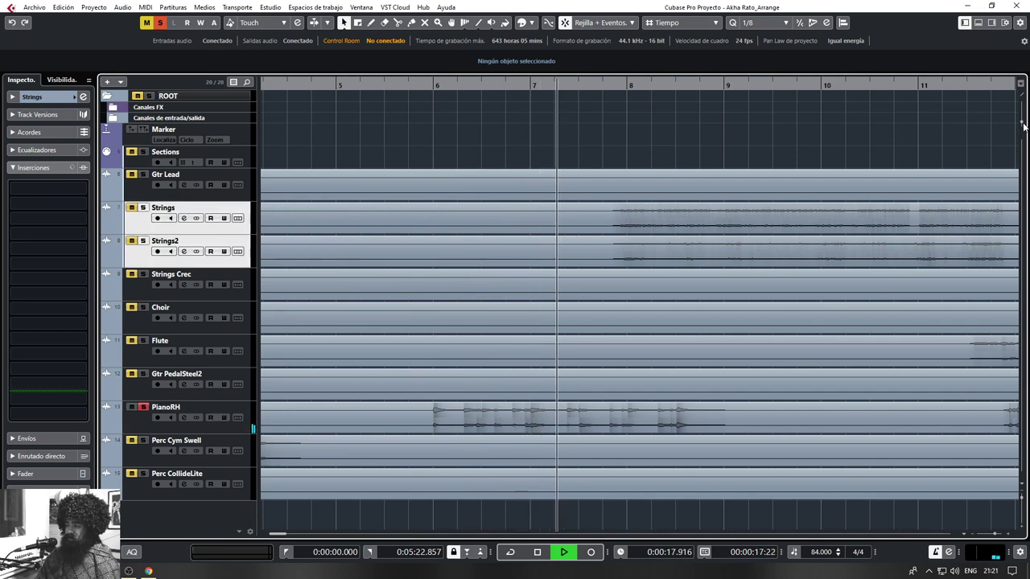
{"action": "scroll", "coordinate": [637, 259], "scroll_direction": "up", "scroll_amount": 4}
{"action": "key", "text": "space"}
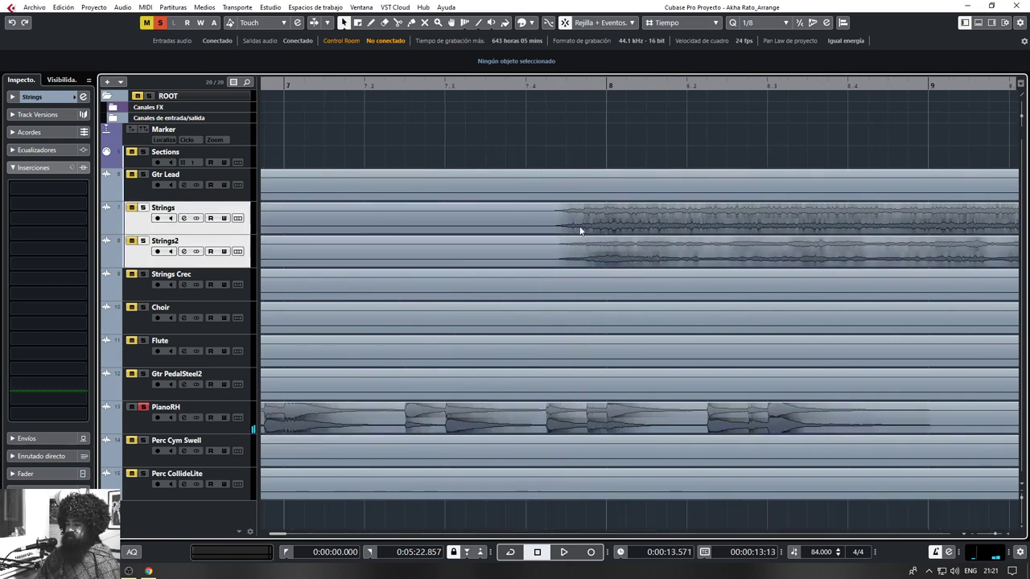
Select the Strings and Strings2 clips and move them together one bar later to start at 2.1.1
{"action": "scroll", "coordinate": [689, 239], "scroll_direction": "down", "scroll_amount": 2}
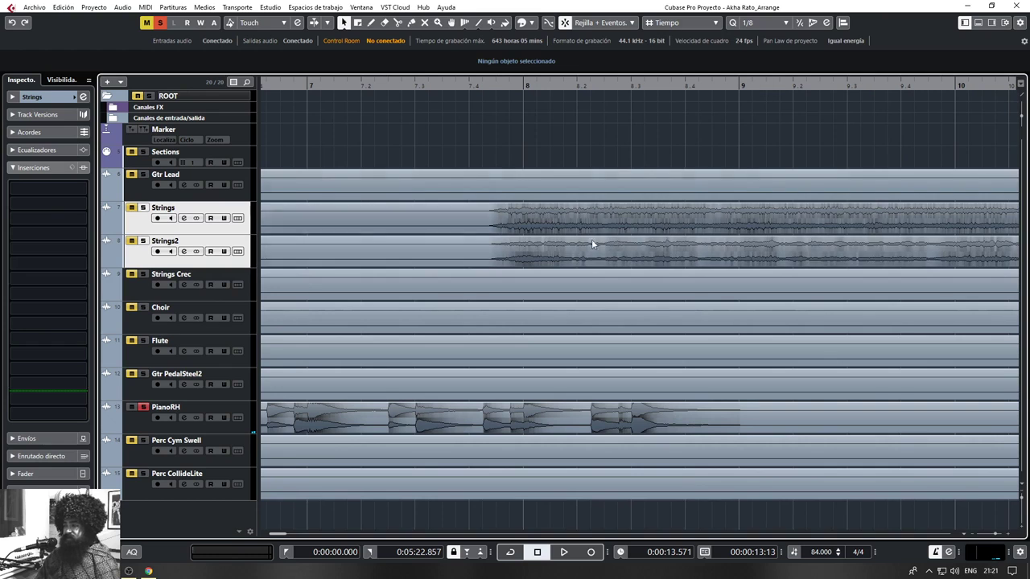
{"action": "mouse_move", "coordinate": [590, 242]}
{"action": "left_mouse_down"}
{"action": "mouse_move", "coordinate": [701, 230]}
{"action": "mouse_move", "coordinate": [609, 234]}
{"action": "left_mouse_up"}
{"action": "key", "text": "ctrl+z"}
{"action": "left_click", "coordinate": [517, 264]}
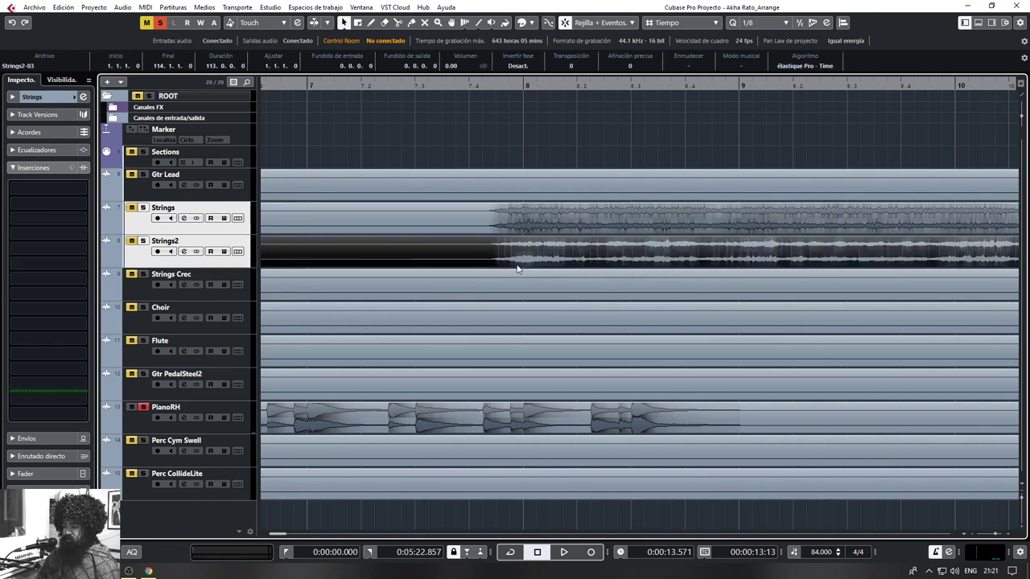
{"action": "left_click", "coordinate": [516, 230], "text": "shift"}
{"action": "left_click_drag", "start_coordinate": [516, 231], "coordinate": [745, 262]}
{"action": "scroll", "coordinate": [718, 253], "scroll_direction": "up", "scroll_amount": 1}
{"action": "scroll", "coordinate": [719, 253], "scroll_direction": "up", "scroll_amount": 3}
Split the Strings and Strings2 clips at 8.4.1 and delete the silent portions before the cut
{"action": "key", "text": "space"}
{"action": "scroll", "coordinate": [659, 258], "scroll_direction": "right", "scroll_amount": 1}
{"action": "key", "text": "space"}
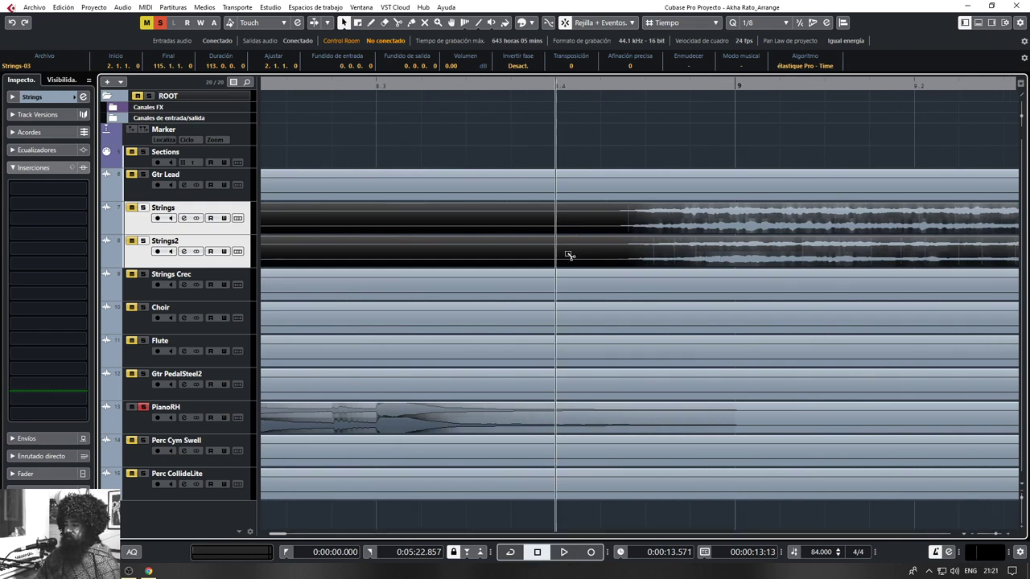
{"action": "left_click", "coordinate": [581, 242], "text": "alt"}
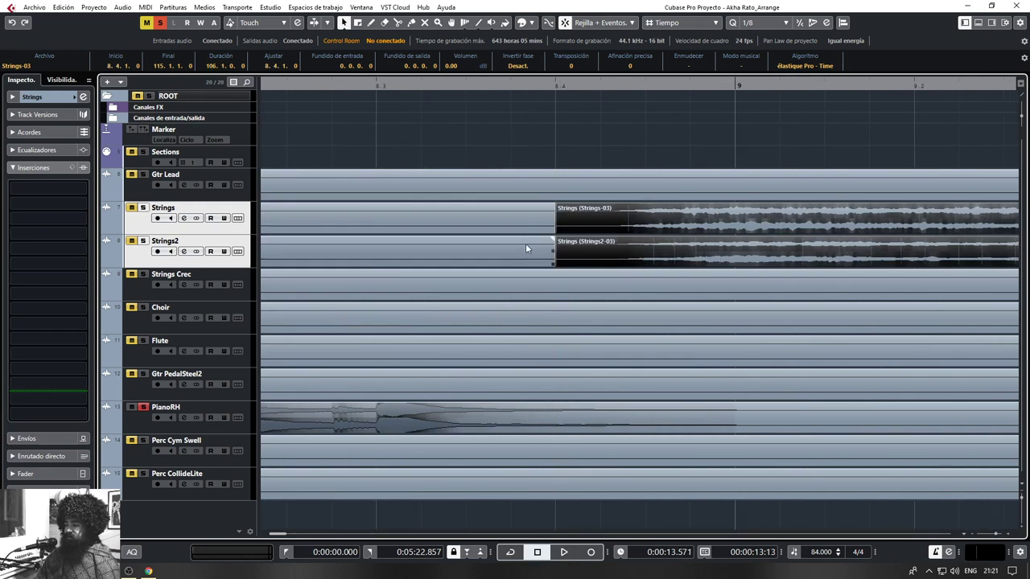
{"action": "left_click", "coordinate": [525, 230]}
{"action": "left_click", "coordinate": [528, 250], "text": "shift"}
{"action": "key", "text": "Delete"}
Try to shift the remaining Strings and Strings2 clips by a small amount, and set the quantize value to 1/32
{"action": "scroll", "coordinate": [428, 269], "scroll_direction": "right", "scroll_amount": 2}
{"action": "left_click_drag", "start_coordinate": [325, 213], "coordinate": [424, 250]}
{"action": "left_click", "coordinate": [424, 250]}
{"action": "left_click_drag", "start_coordinate": [325, 224], "coordinate": [402, 252]}
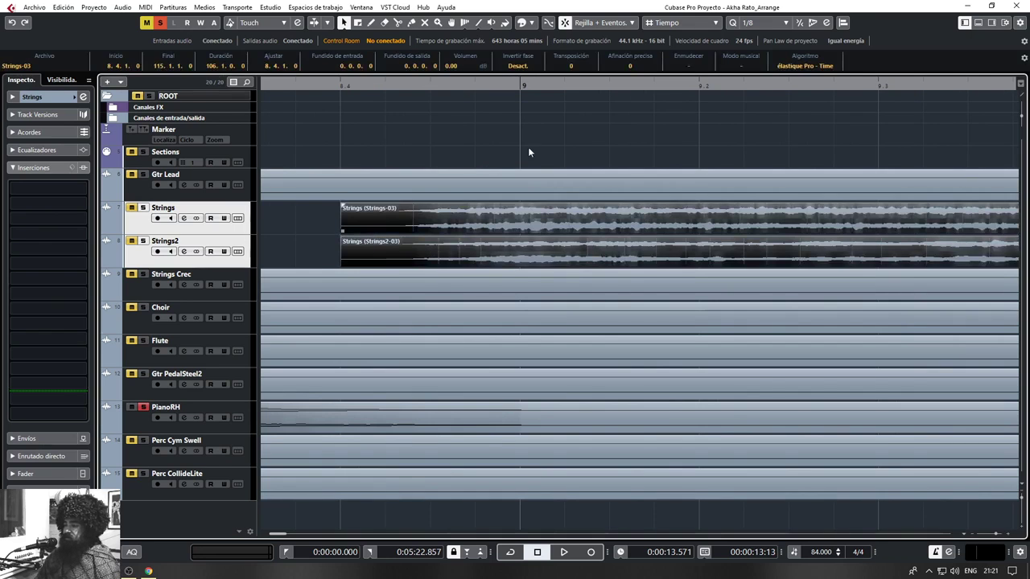
{"action": "left_click", "coordinate": [666, 23]}
{"action": "left_click", "coordinate": [764, 26]}
{"action": "left_click", "coordinate": [769, 23]}
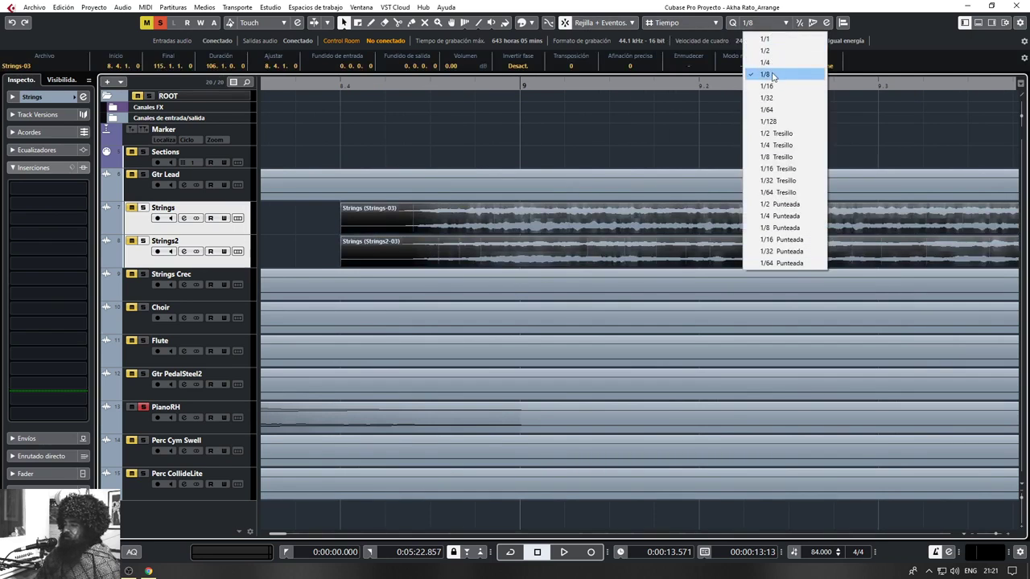
{"action": "left_click", "coordinate": [767, 98]}
Set the grid type to Usar cuantización and move the Strings and Strings2 clips later to start at 8.4.3.60
{"action": "left_click_drag", "start_coordinate": [405, 251], "coordinate": [455, 261]}
{"action": "left_click", "coordinate": [606, 28]}
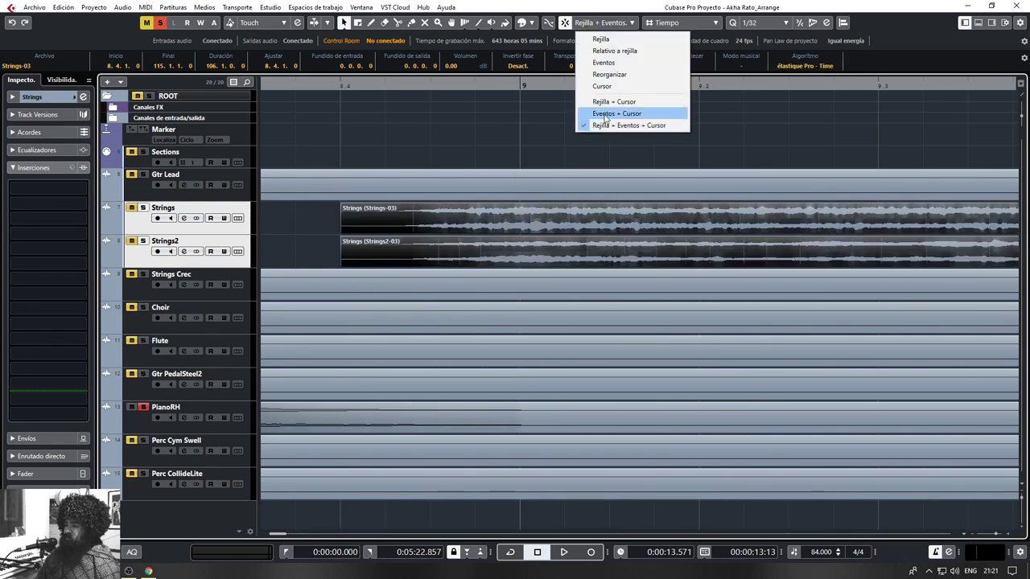
{"action": "left_click", "coordinate": [630, 24]}
{"action": "left_click", "coordinate": [680, 25]}
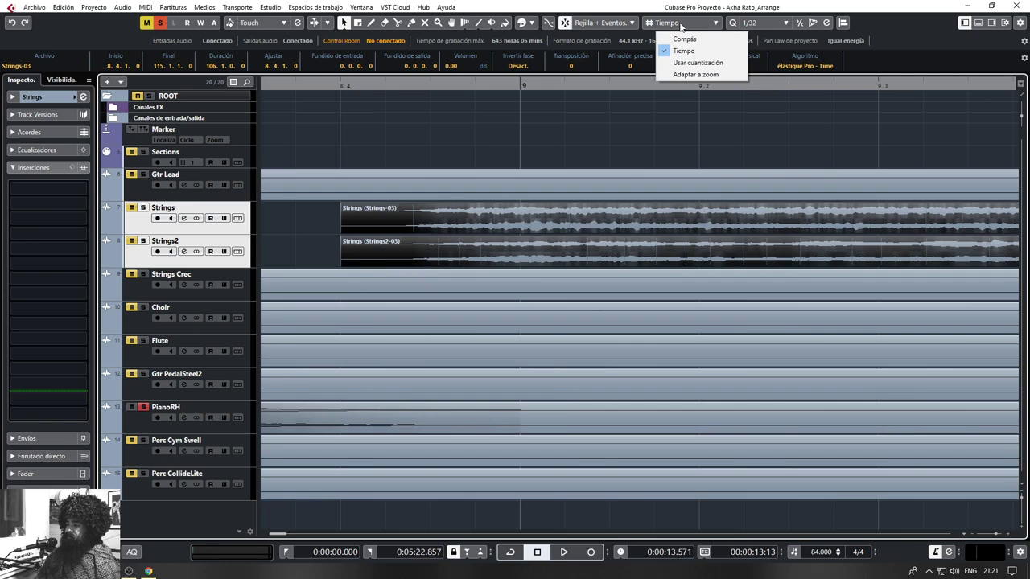
{"action": "left_click", "coordinate": [682, 64]}
{"action": "left_click_drag", "start_coordinate": [381, 255], "coordinate": [494, 256]}
Solo Strings and Strings2 along with PianoRH and play back the strings entry repeatedly from beat 8.4
{"action": "key", "text": "space"}
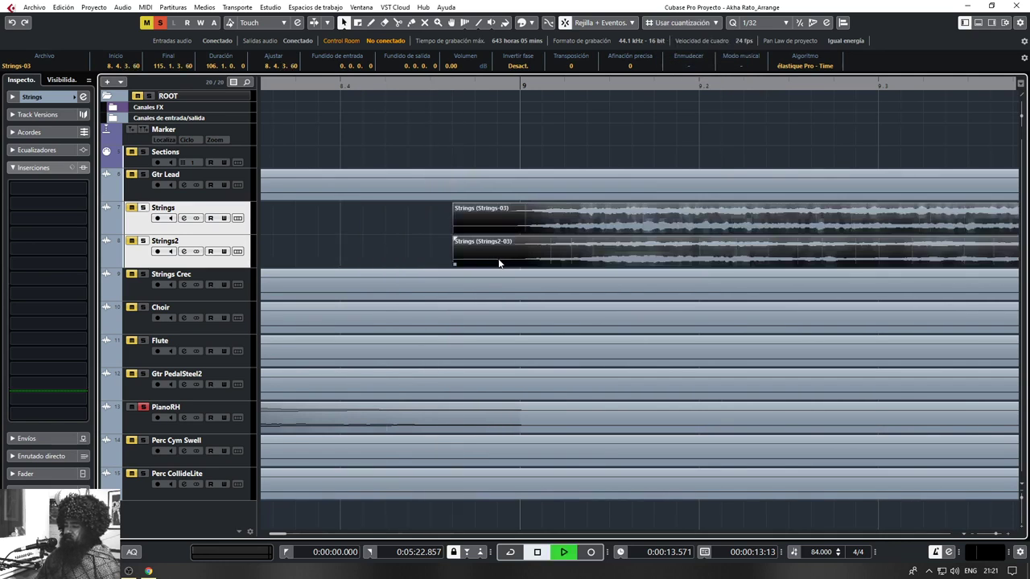
{"action": "left_click", "coordinate": [340, 81]}
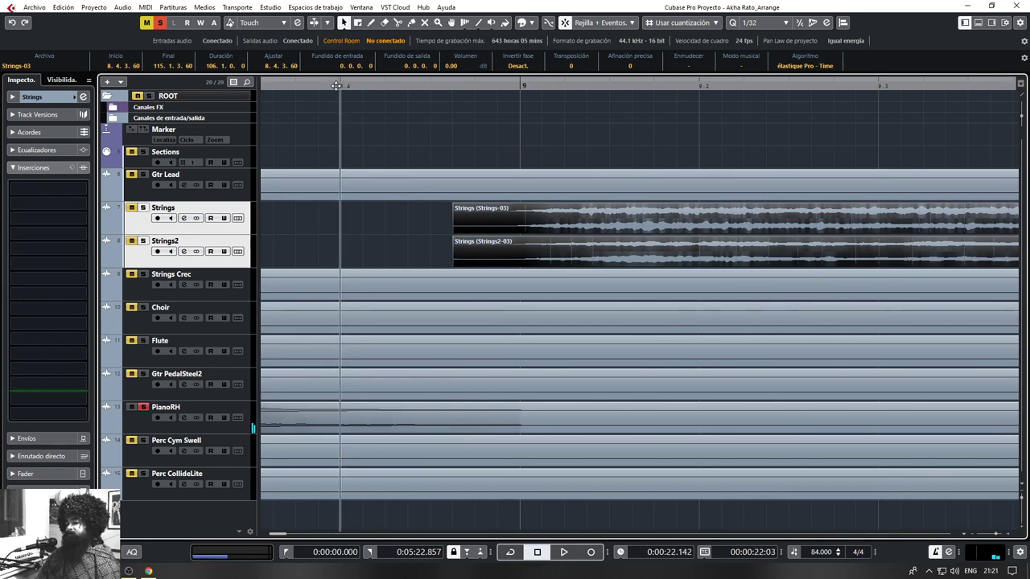
{"action": "key", "text": "space"}
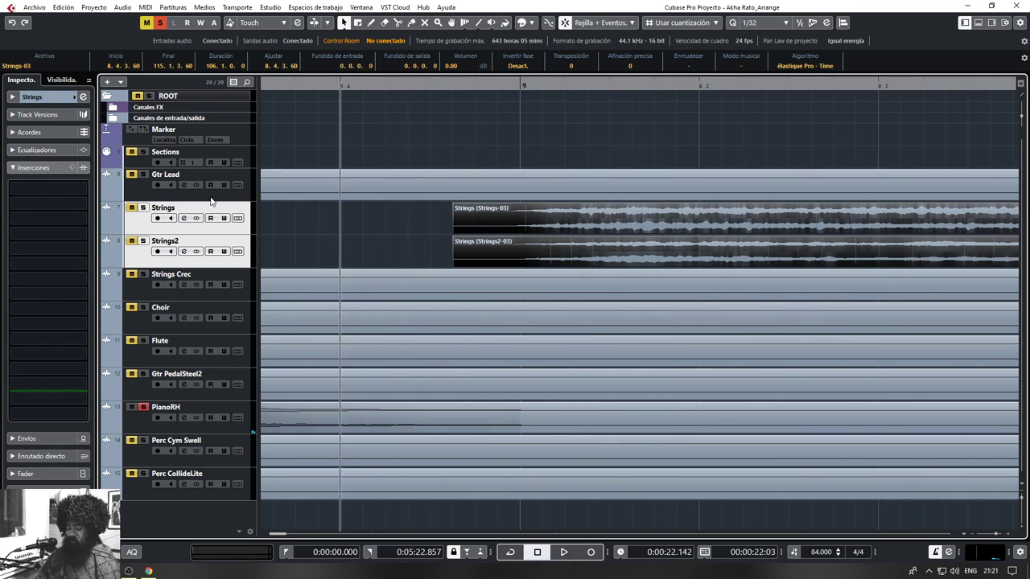
{"action": "key", "text": "space"}
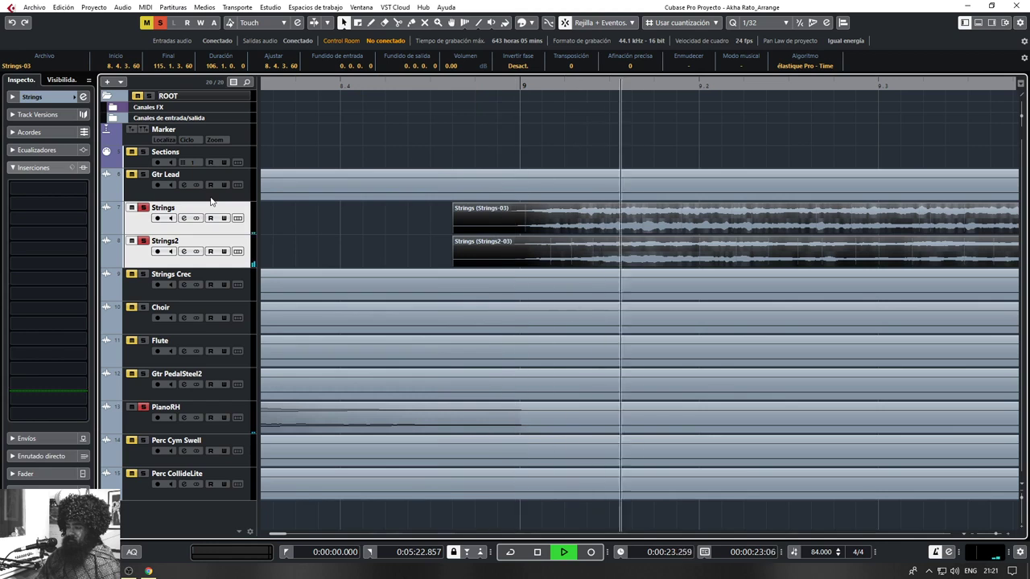
{"action": "key", "text": "space"}
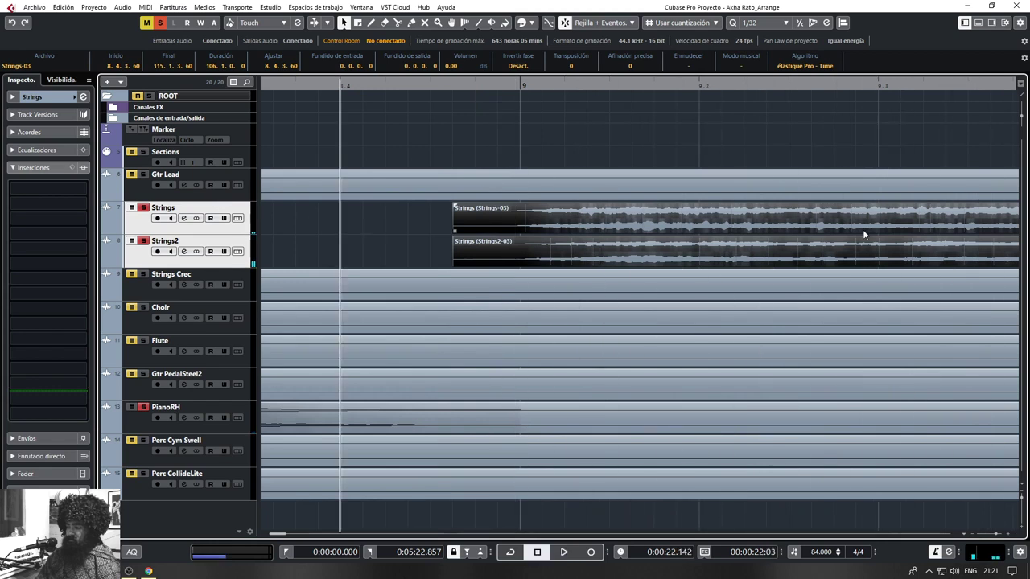
{"action": "key", "text": "space"}
{"action": "scroll", "coordinate": [808, 251], "scroll_direction": "right", "scroll_amount": 3}
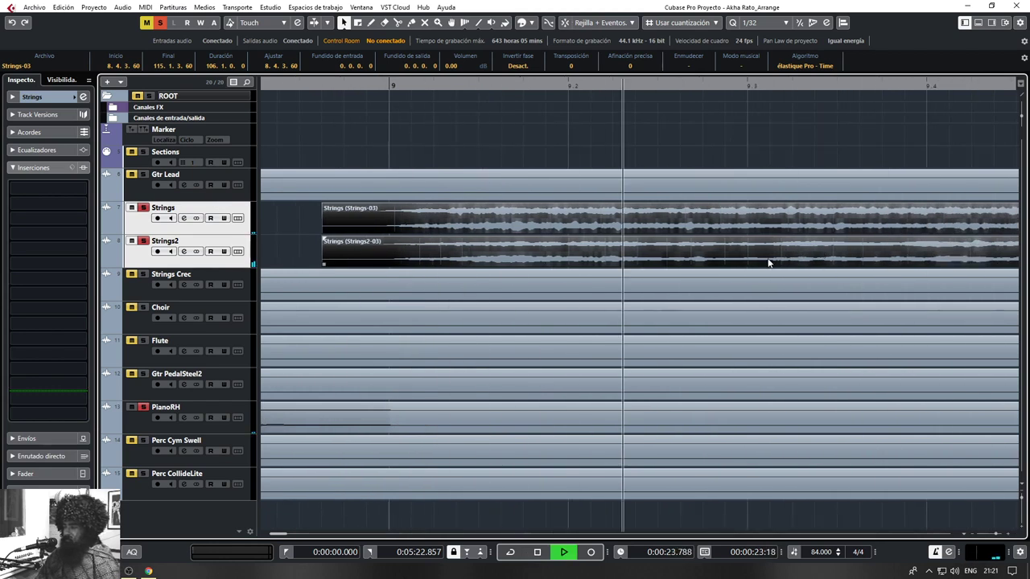
{"action": "key", "text": "space"}
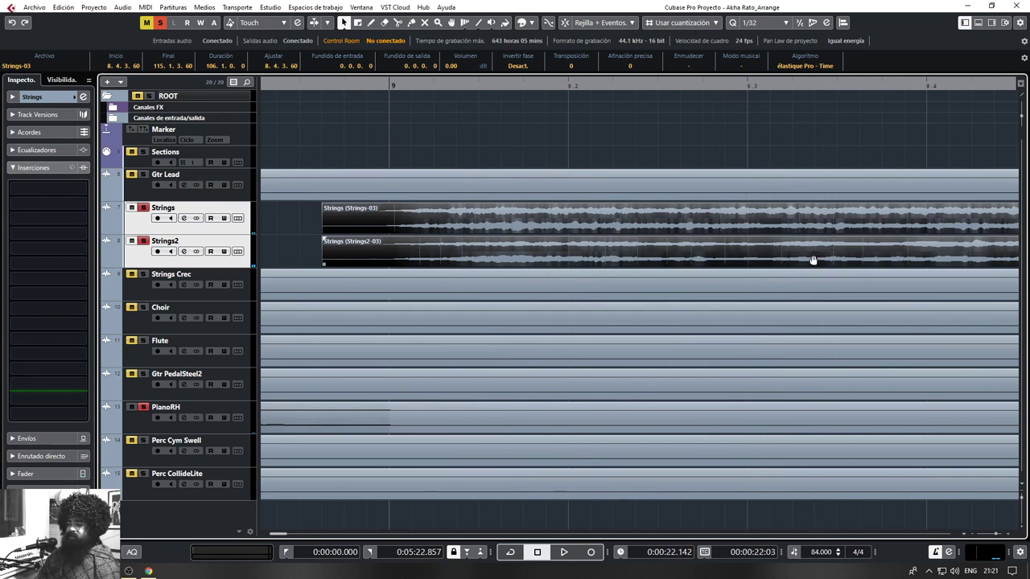
Move the Strings and Strings2 clips slightly earlier to start at 8.4.3.22 and play back the result
{"action": "scroll", "coordinate": [774, 260], "scroll_direction": "right", "scroll_amount": 1}
{"action": "left_click_drag", "start_coordinate": [768, 260], "coordinate": [761, 260]}
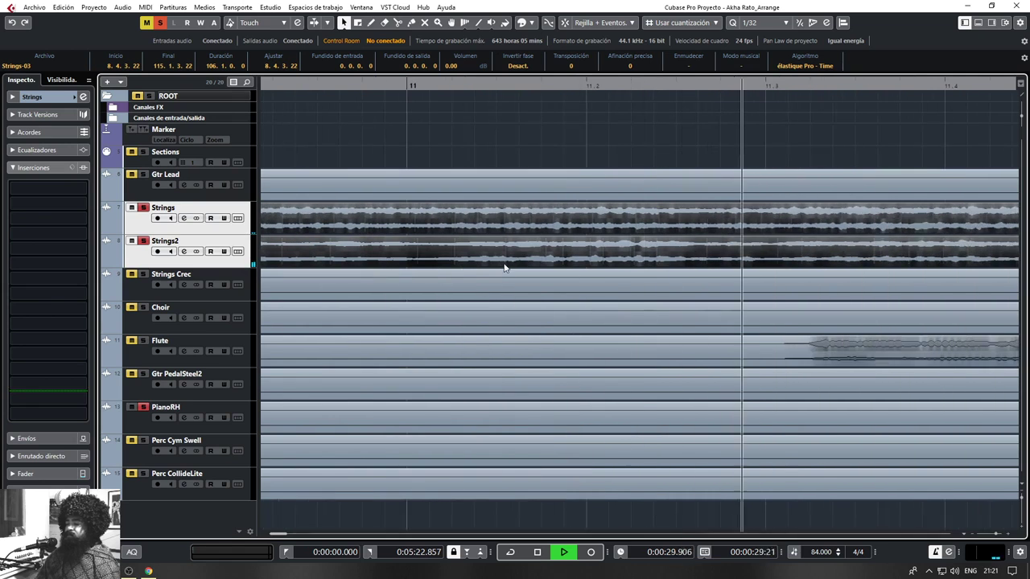
{"action": "scroll", "coordinate": [503, 268], "scroll_direction": "down", "scroll_amount": 3}
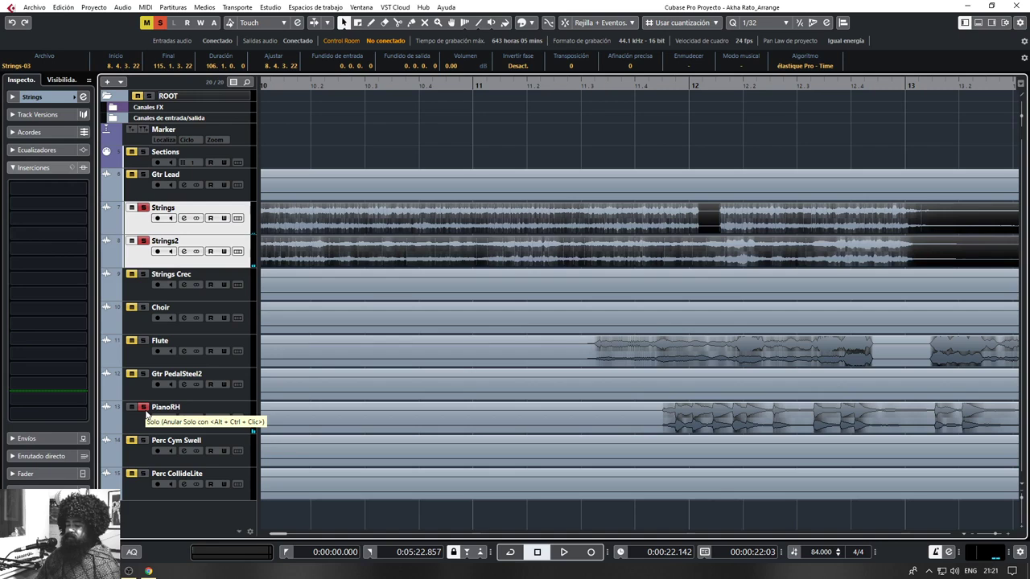
Play back the strings against the second PianoRH phrase from around bar 10 through bar 14
{"action": "left_click_drag", "start_coordinate": [435, 112], "coordinate": [407, 110]}
{"action": "key", "text": "space"}
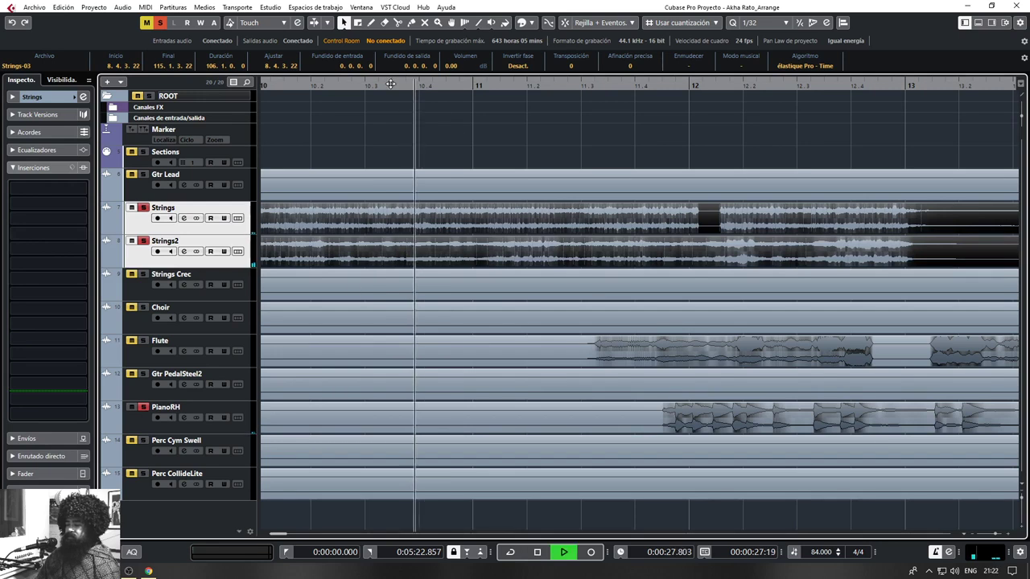
{"action": "left_click_drag", "start_coordinate": [611, 131], "coordinate": [477, 131]}
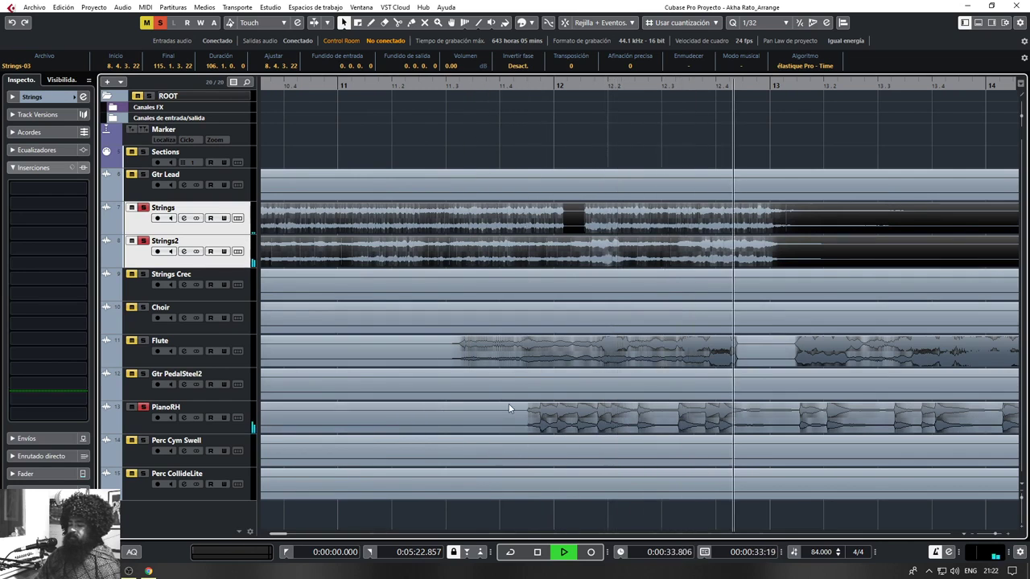
{"action": "scroll", "coordinate": [570, 417], "scroll_direction": "down", "scroll_amount": 5}
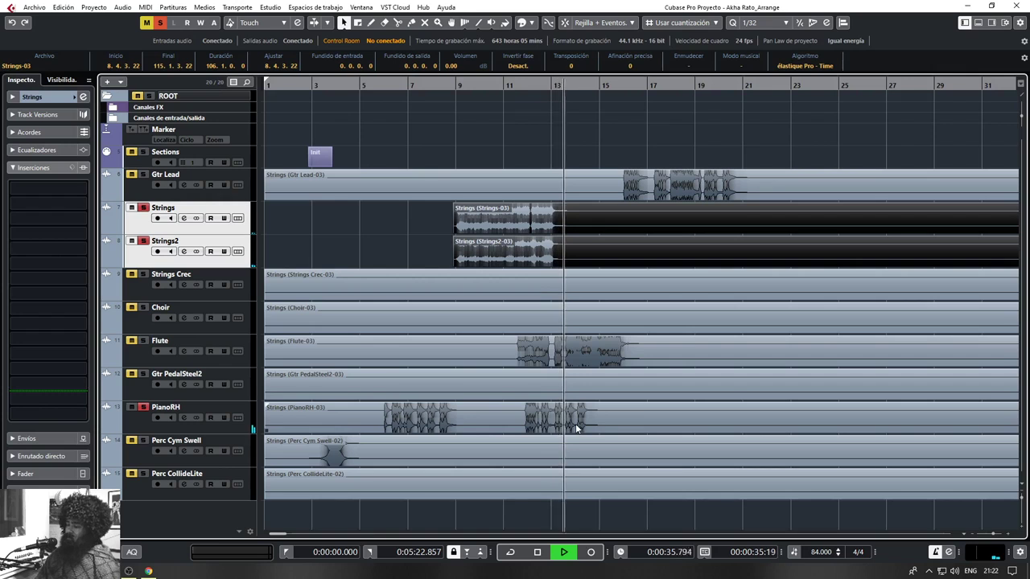
{"action": "scroll", "coordinate": [554, 372], "scroll_direction": "up", "scroll_amount": 2}
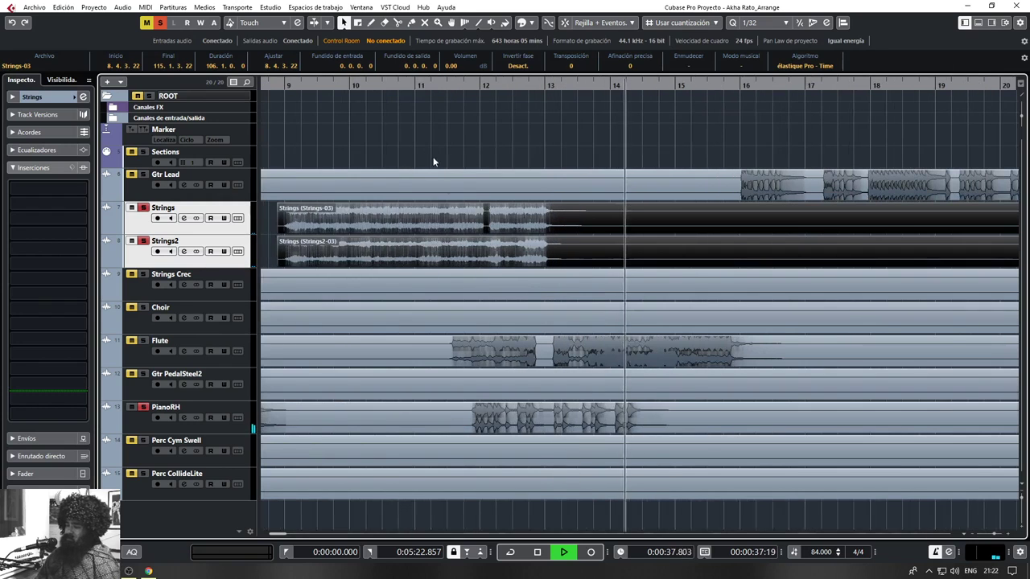
{"action": "left_click", "coordinate": [396, 85]}
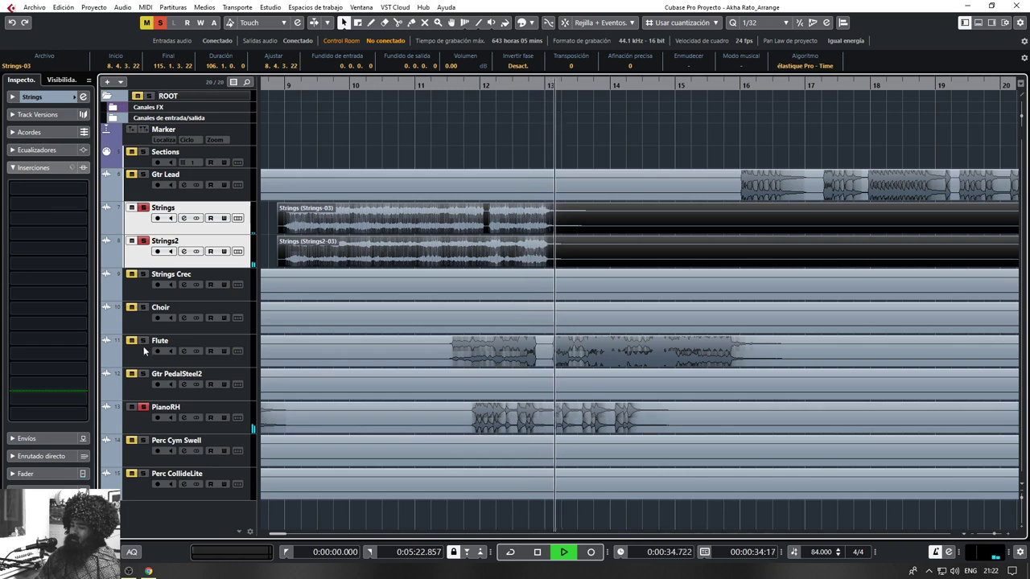
Solo only the Flute track, turning off solo on PianoRH, Strings and Strings2, and listen to the flute entry
{"action": "key", "text": "space"}
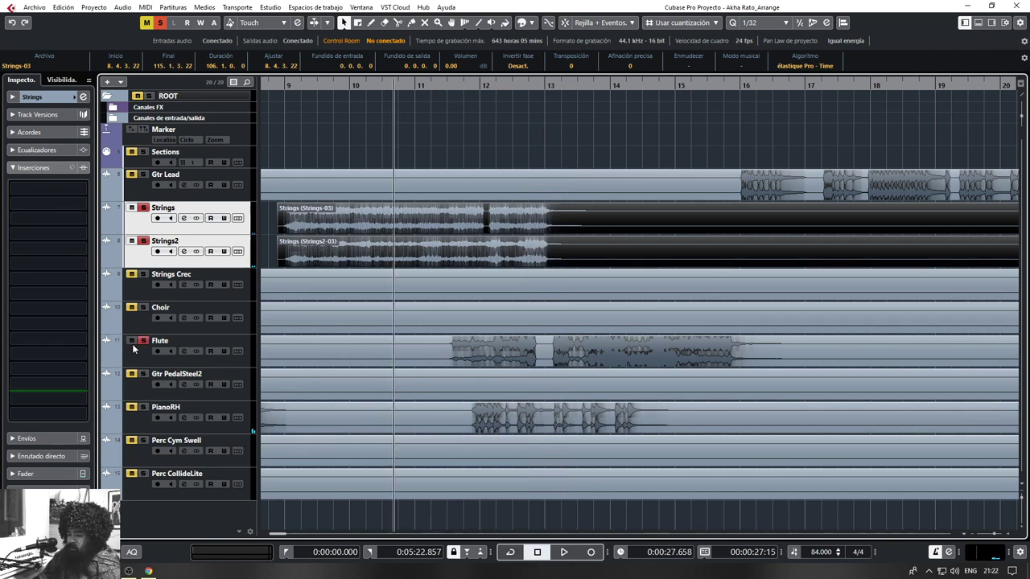
{"action": "key", "text": "space"}
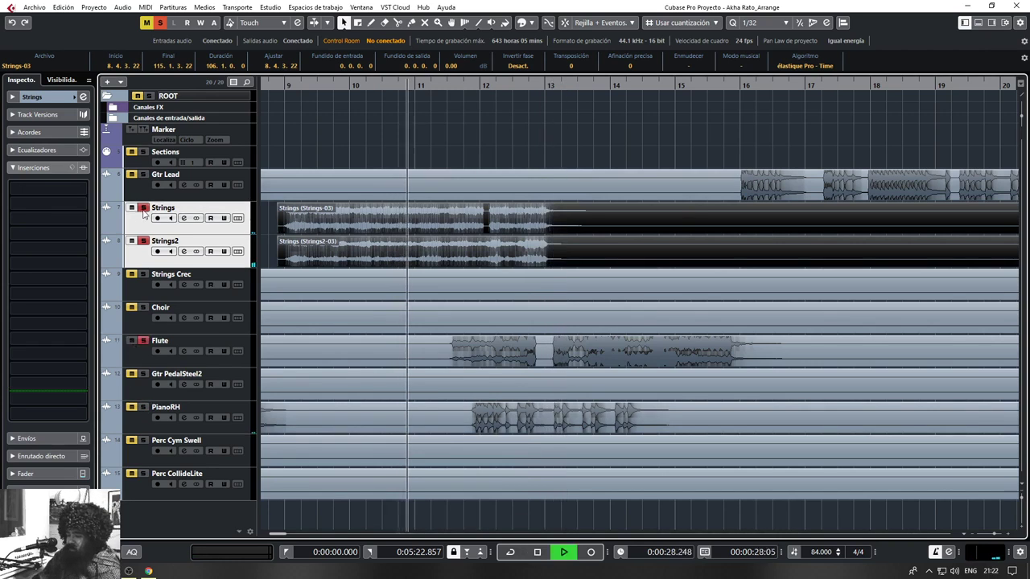
{"action": "key", "text": "s"}
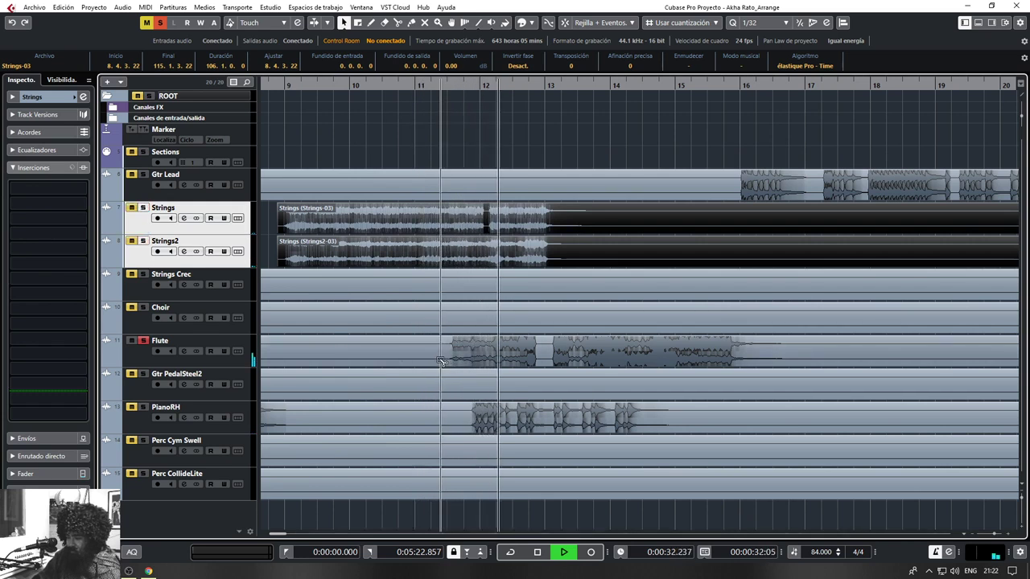
{"action": "scroll", "coordinate": [458, 366], "scroll_direction": "left", "scroll_amount": 1}
{"action": "key", "text": "space"}
Split the Flute clip at 11.3.1 just before its first notes and delete the silent portion before the cut
{"action": "key", "text": "j"}
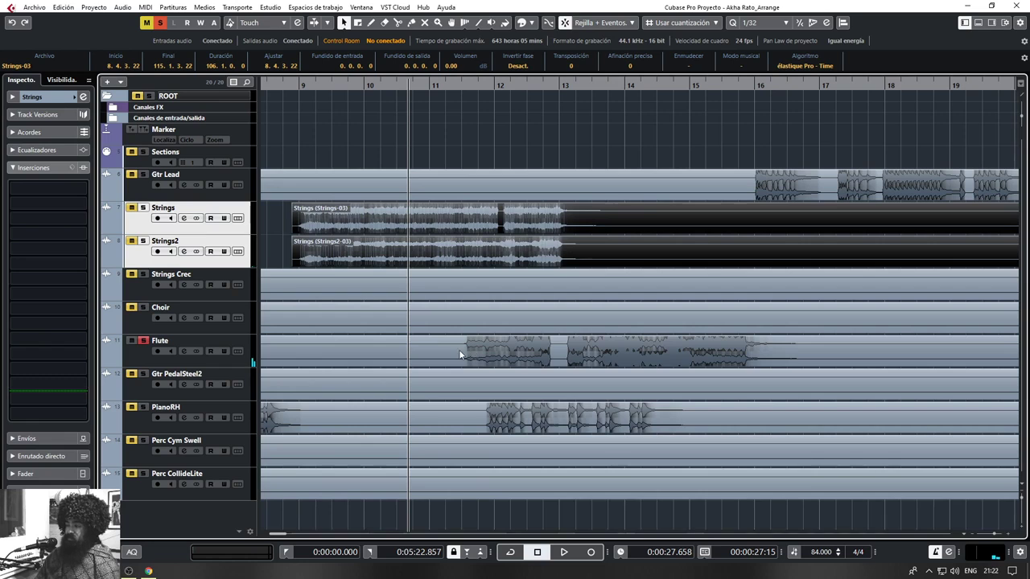
{"action": "left_click", "coordinate": [456, 362]}
{"action": "scroll", "coordinate": [458, 362], "scroll_direction": "up", "scroll_amount": 3}
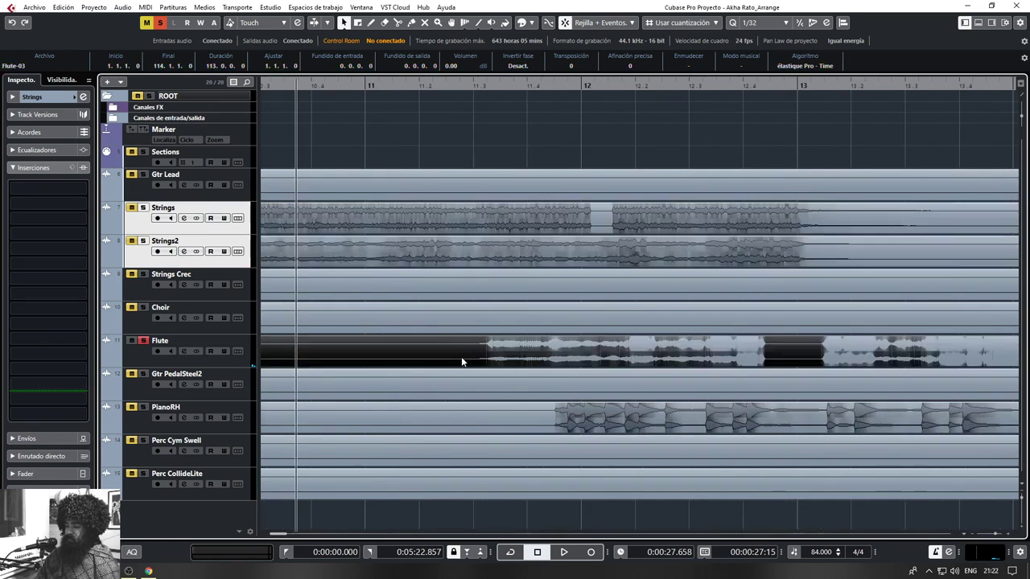
{"action": "left_click", "coordinate": [472, 361], "text": "alt"}
{"action": "left_click", "coordinate": [458, 361]}
{"action": "key", "text": "Delete"}
Move the remaining Flute clip later to start at 13.1.1, where the strings phrase ends
{"action": "left_click", "coordinate": [613, 362]}
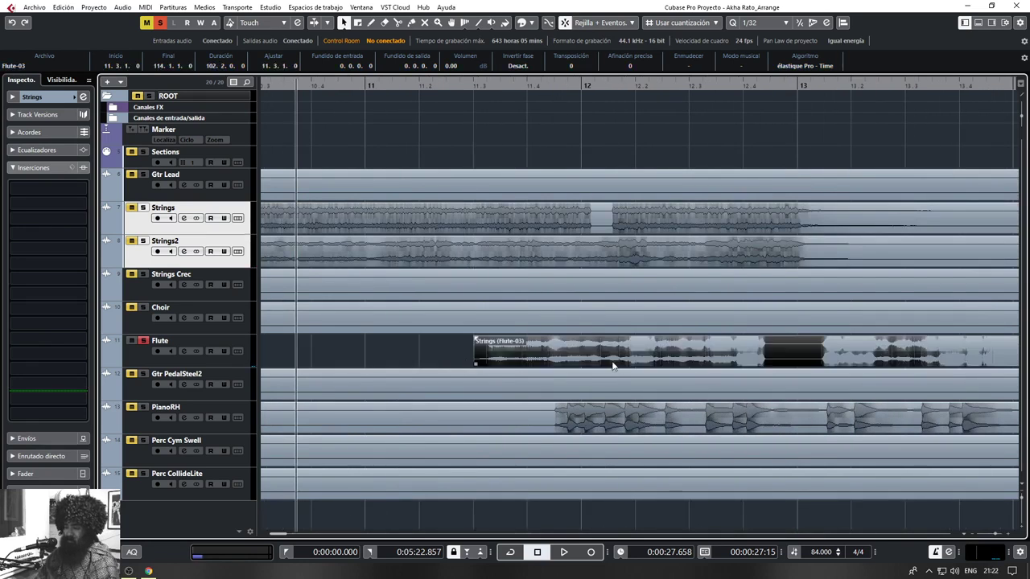
{"action": "scroll", "coordinate": [613, 362], "scroll_direction": "right", "scroll_amount": 3}
{"action": "scroll", "coordinate": [432, 366], "scroll_direction": "down", "scroll_amount": 3}
{"action": "key", "text": "space"}
{"action": "left_click_drag", "start_coordinate": [435, 356], "coordinate": [555, 349]}
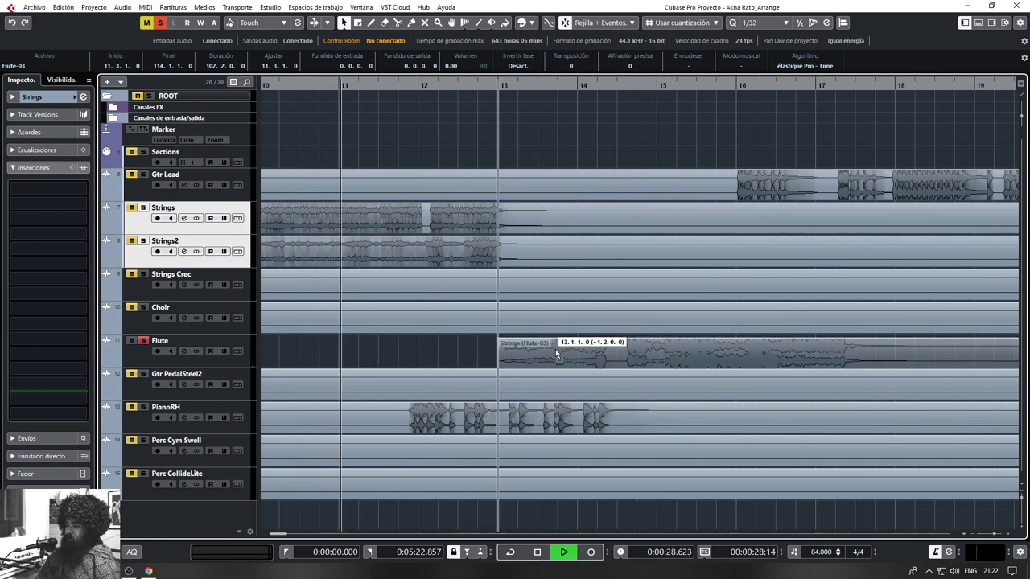
Solo Strings and Strings2 together with Flute and play back the transition from the middle of bar 12
{"action": "left_click", "coordinate": [441, 87]}
{"action": "scroll", "coordinate": [478, 199], "scroll_direction": "right", "scroll_amount": 1}
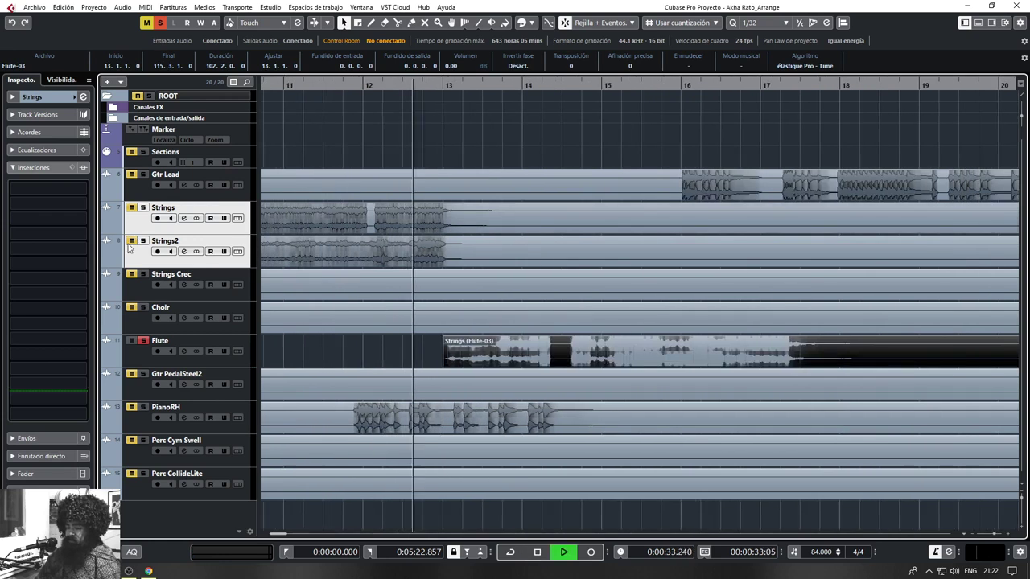
{"action": "left_click", "coordinate": [132, 209]}
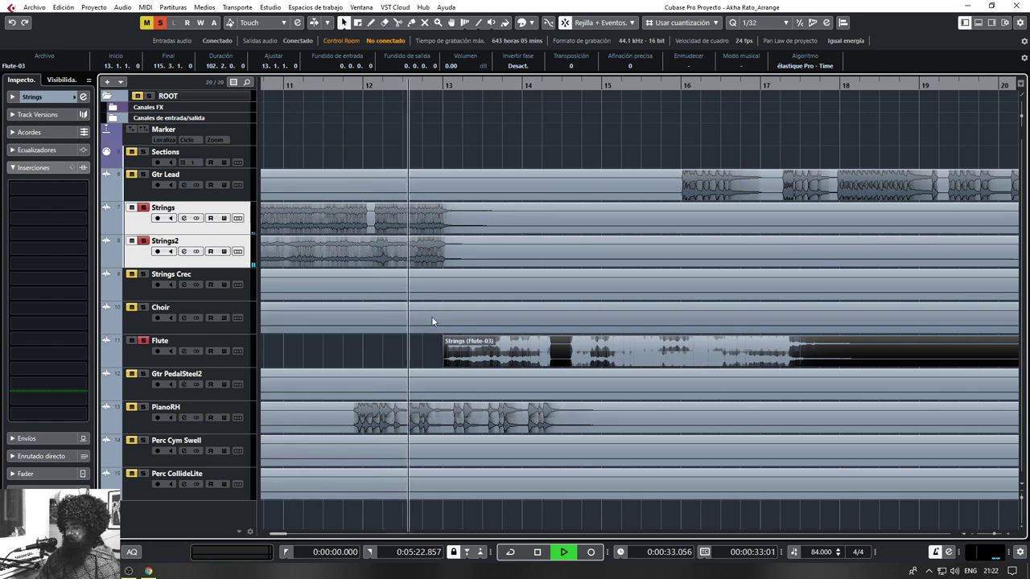
Move the Flute clip earlier to start at 12.3.3.22 so it overlaps the strings' ending, auditioning the transition
{"action": "scroll", "coordinate": [431, 317], "scroll_direction": "up", "scroll_amount": 3}
{"action": "left_click_drag", "start_coordinate": [504, 355], "coordinate": [416, 355]}
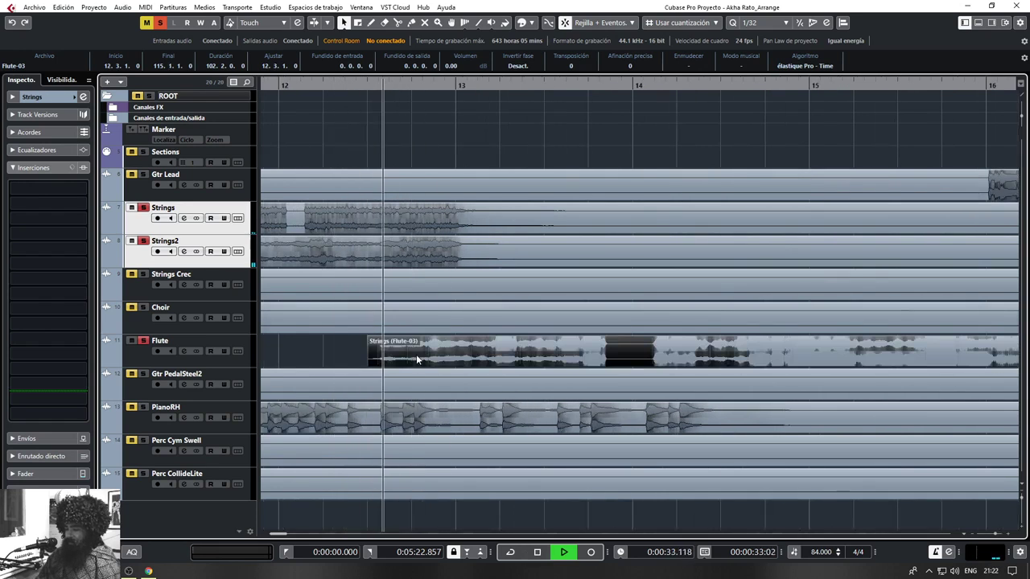
{"action": "key", "text": "space"}
{"action": "key", "text": "space"}
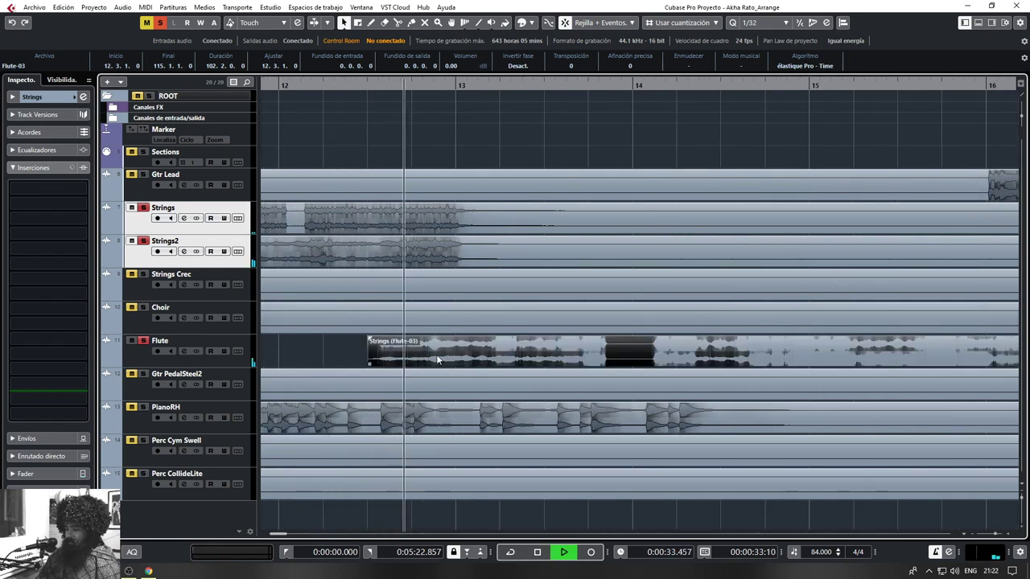
{"action": "key", "text": "space"}
{"action": "left_click_drag", "start_coordinate": [438, 354], "coordinate": [464, 356]}
{"action": "key", "text": "space"}
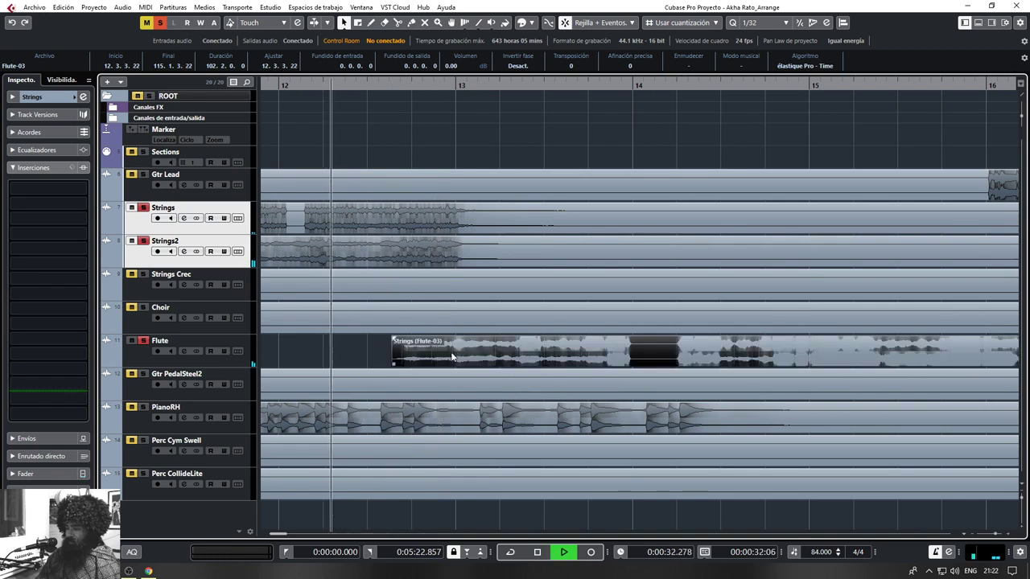
Nudge the Flute clip slightly later to start at 12.3.3.60 and play back the transition
{"action": "scroll", "coordinate": [452, 357], "scroll_direction": "up", "scroll_amount": 3}
{"action": "key", "text": "space"}
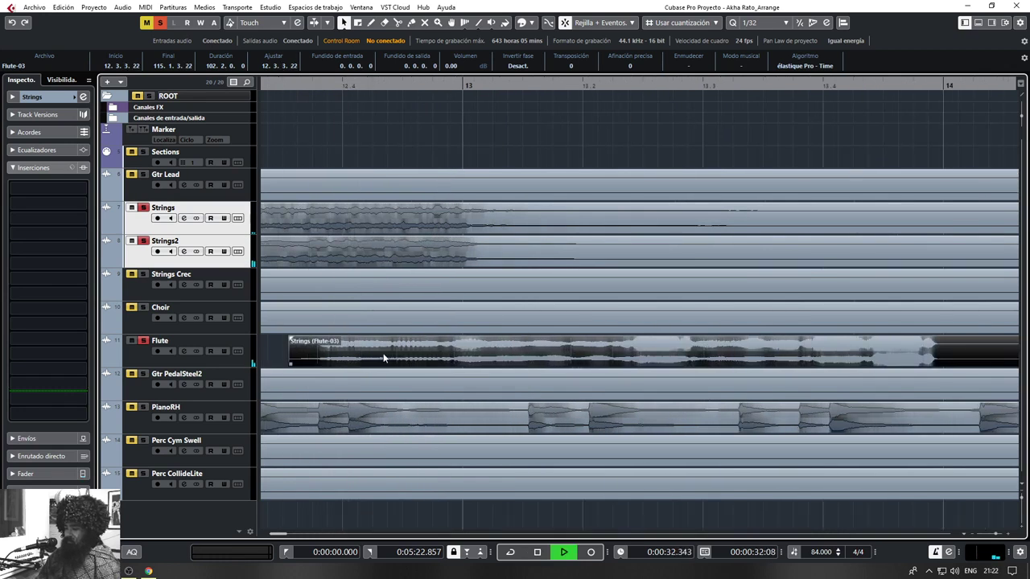
{"action": "left_click_drag", "start_coordinate": [384, 358], "coordinate": [396, 358]}
{"action": "key", "text": "space"}
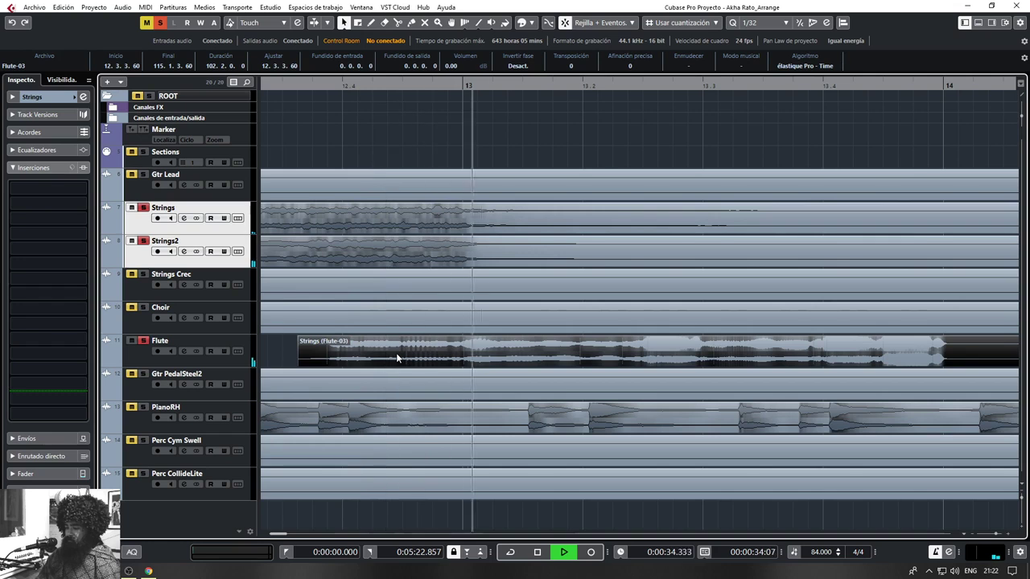
{"action": "key", "text": "space"}
{"action": "key", "text": "space"}
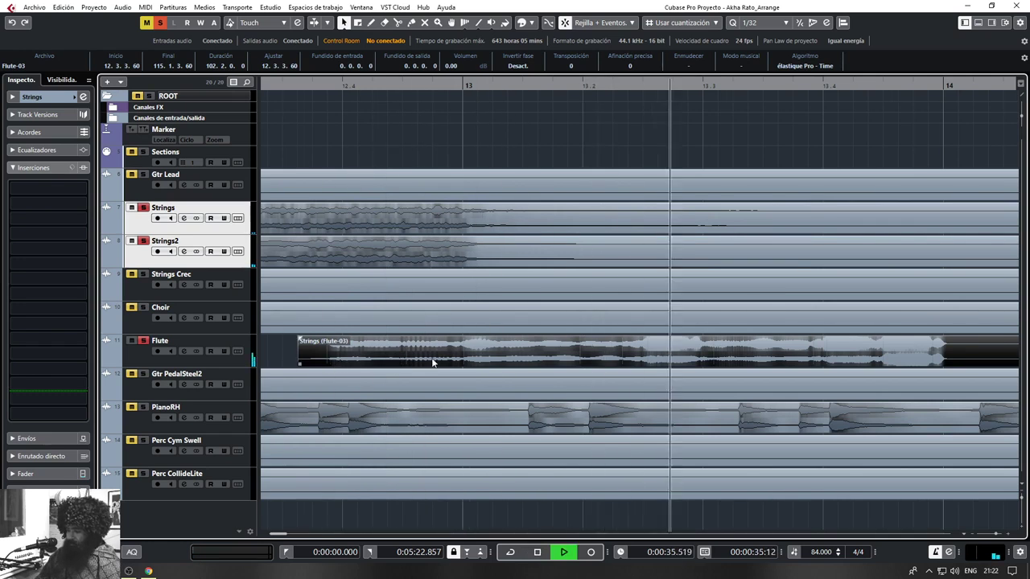
Fine-tune the Flute clip's start to 12.3.3.63 against bar 13 and replay the entry
{"action": "scroll", "coordinate": [432, 362], "scroll_direction": "up", "scroll_amount": 3, "text": "ctrl"}
{"action": "key", "text": "space"}
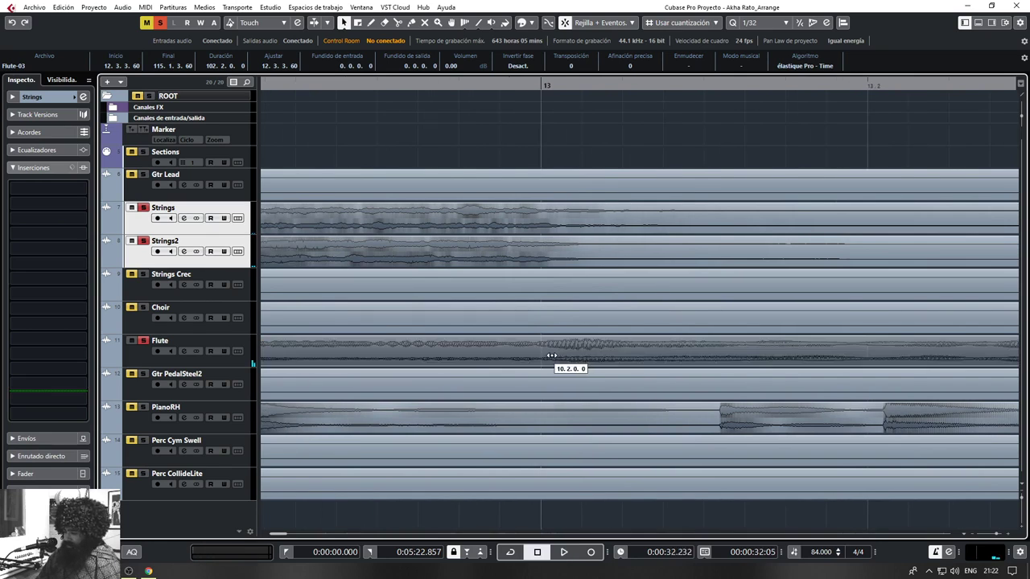
{"action": "left_click_drag", "start_coordinate": [552, 354], "coordinate": [562, 356]}
{"action": "key", "text": "space"}
{"action": "key", "text": "space"}
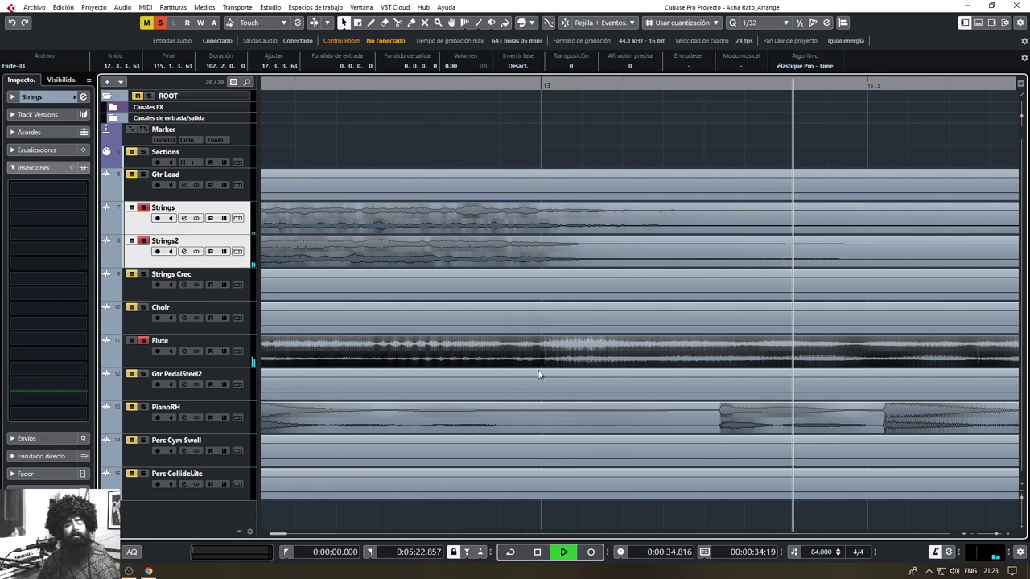
Listen to the rest of the flute phrase up to about bar 17 and deselect the Flute clip
{"action": "scroll", "coordinate": [696, 375], "scroll_direction": "down", "scroll_amount": 8}
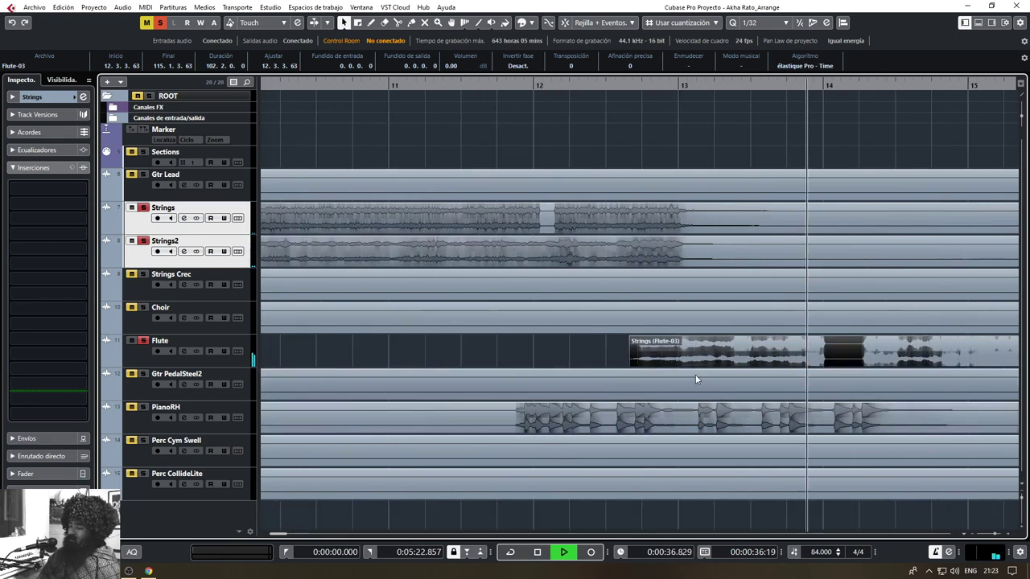
{"action": "left_click_drag", "start_coordinate": [721, 373], "coordinate": [559, 356]}
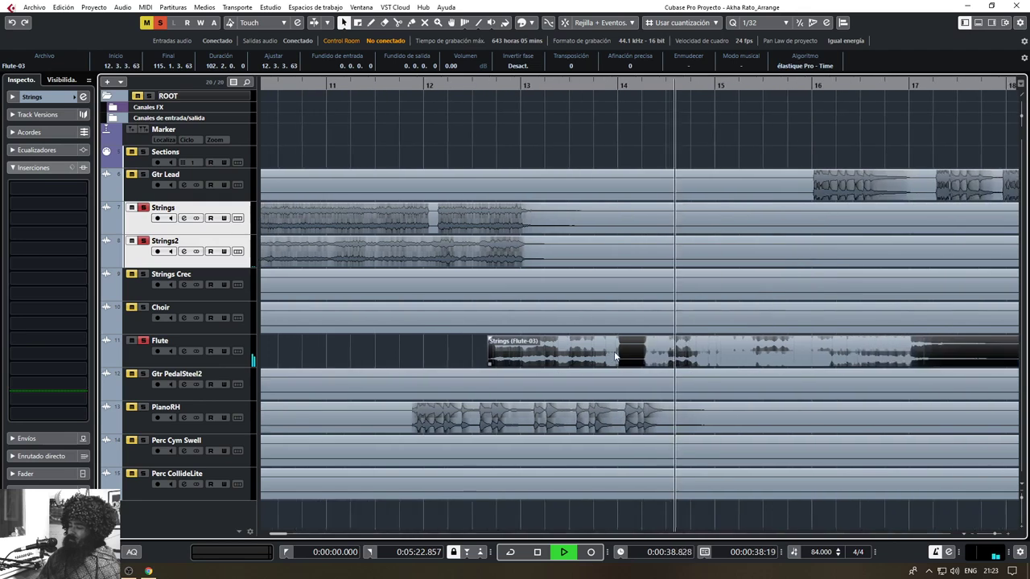
{"action": "left_click_drag", "start_coordinate": [717, 352], "coordinate": [634, 352]}
{"action": "left_click_drag", "start_coordinate": [822, 366], "coordinate": [651, 353]}
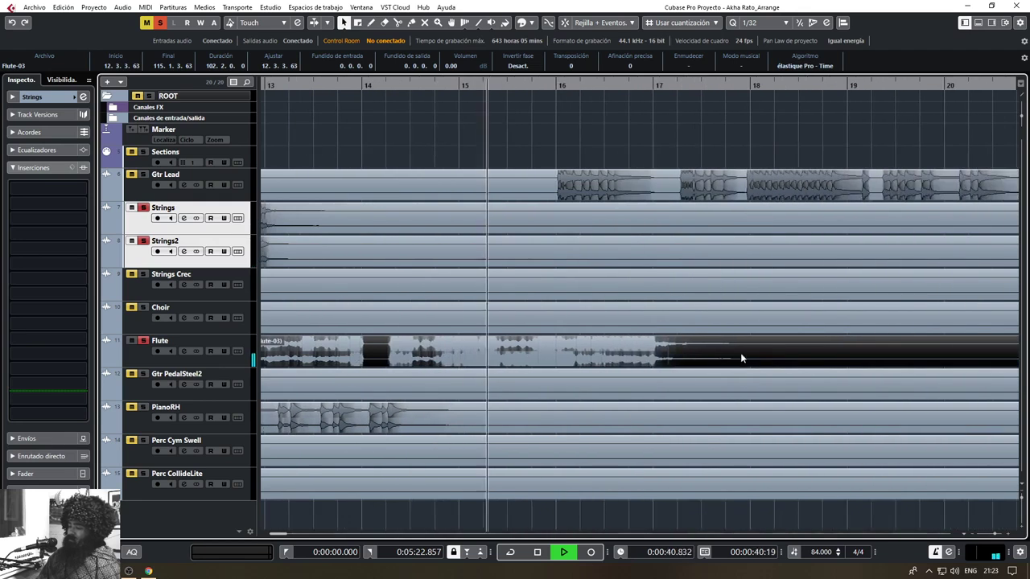
{"action": "scroll", "coordinate": [575, 378], "scroll_direction": "down", "scroll_amount": 10}
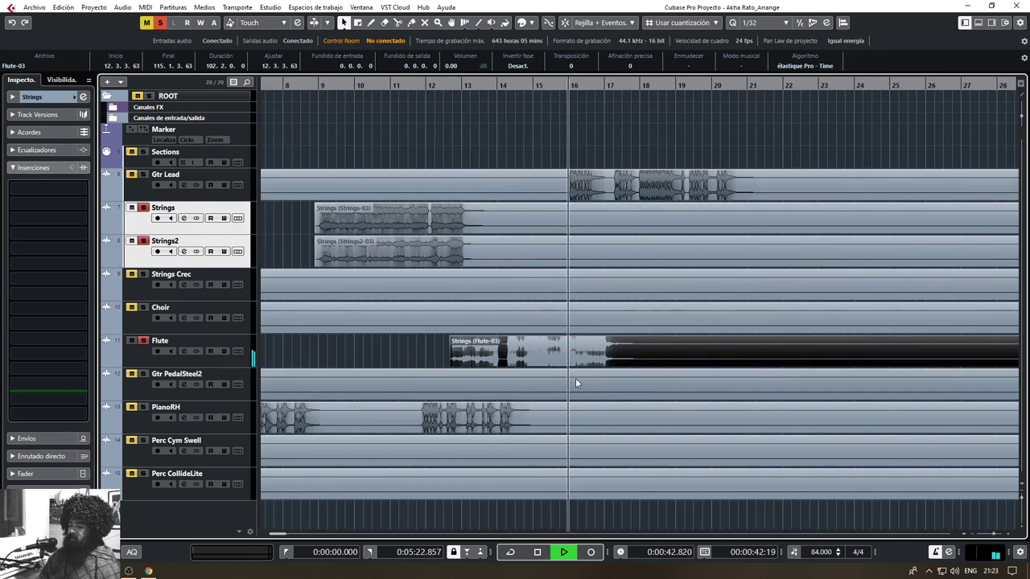
{"action": "right_click", "coordinate": [426, 356]}
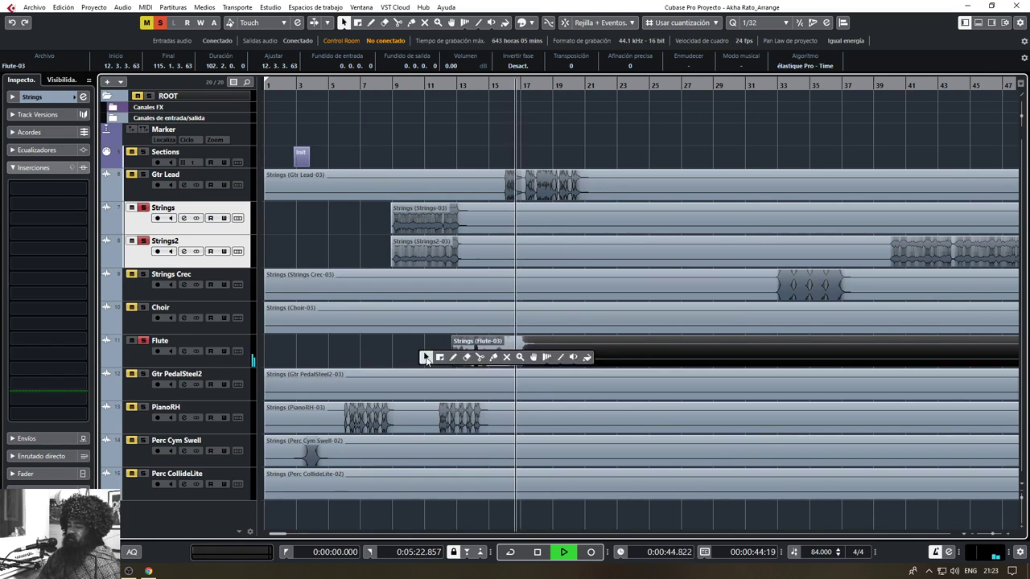
{"action": "left_click", "coordinate": [392, 337]}
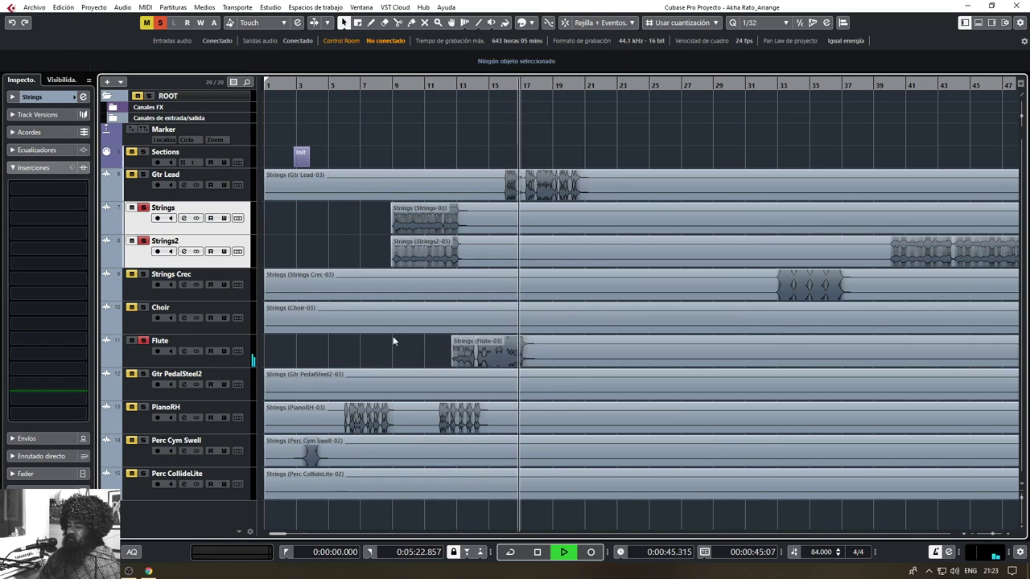
Play back from bar 9, add PianoRH to the soloed tracks, select its clip and stop playback
{"action": "left_click", "coordinate": [391, 85]}
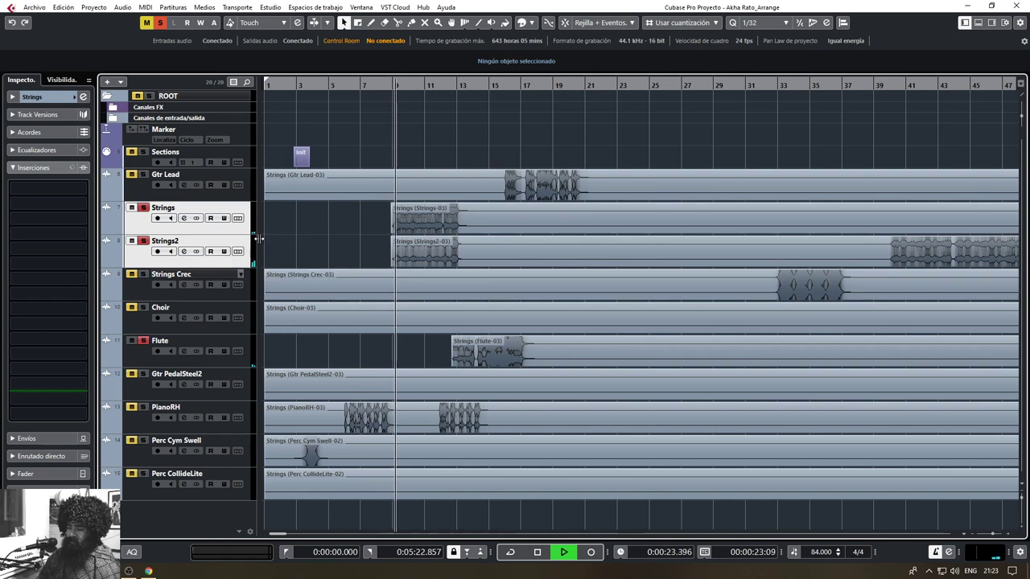
{"action": "scroll", "coordinate": [386, 343], "scroll_direction": "up", "scroll_amount": 4}
{"action": "scroll", "coordinate": [402, 367], "scroll_direction": "up", "scroll_amount": 3}
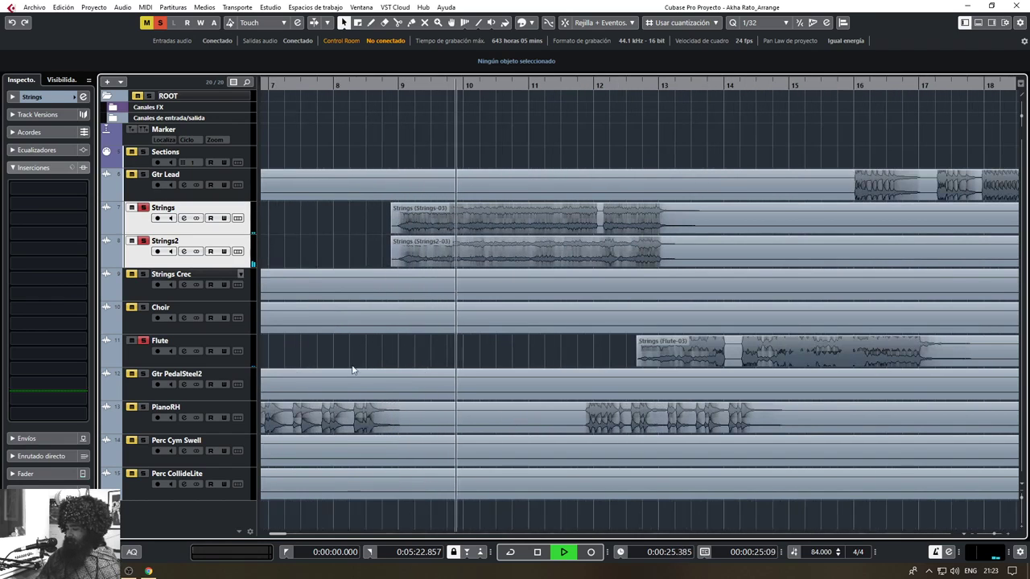
{"action": "scroll", "coordinate": [484, 376], "scroll_direction": "up", "scroll_amount": 4}
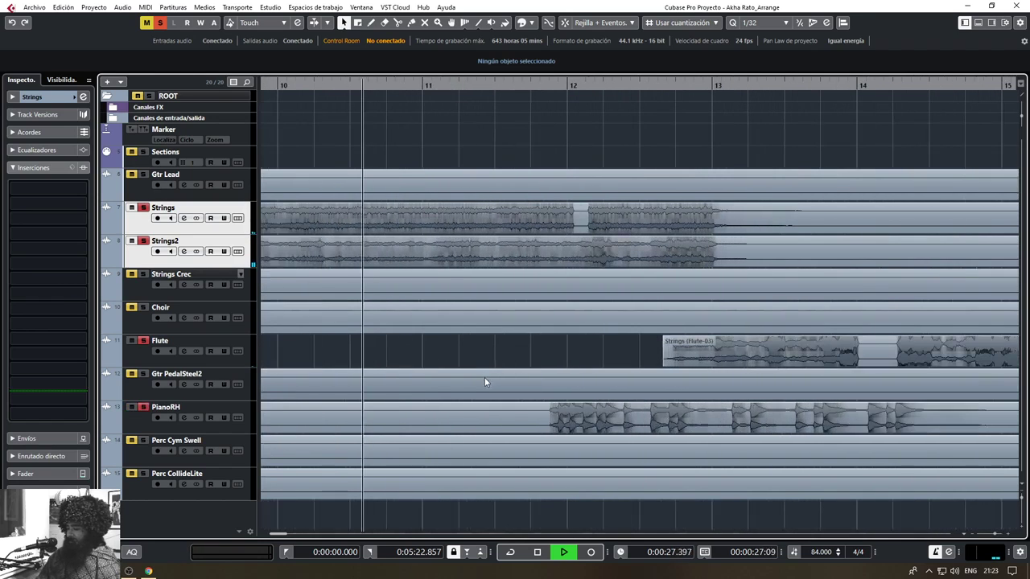
{"action": "left_click", "coordinate": [524, 423]}
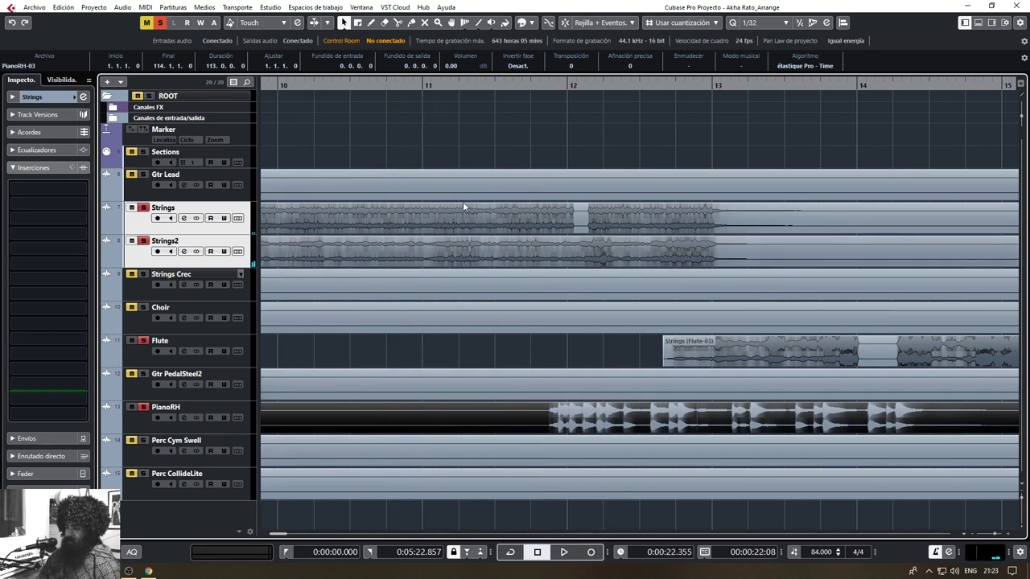
{"action": "key", "text": "space"}
Set the quantize value to 1/16 and the snap grid type to Tiempo
{"action": "left_click", "coordinate": [769, 26]}
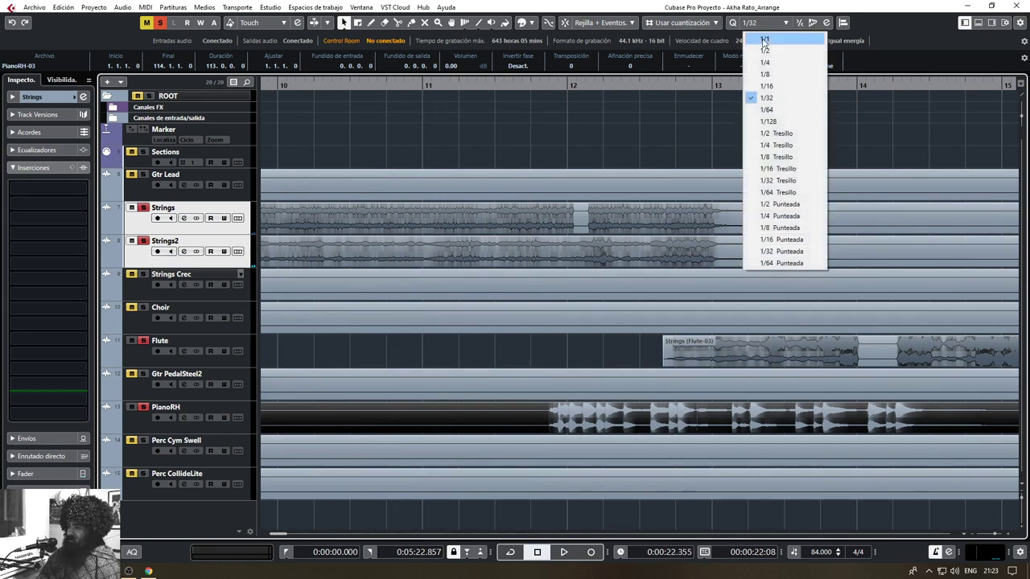
{"action": "left_click", "coordinate": [768, 85]}
{"action": "left_click", "coordinate": [645, 25]}
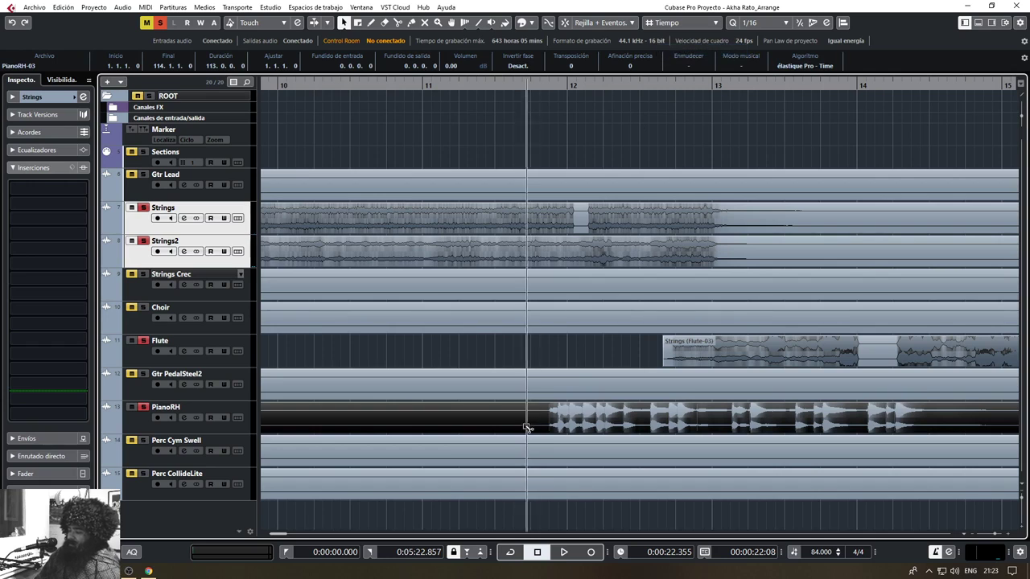
{"action": "left_click", "coordinate": [671, 22]}
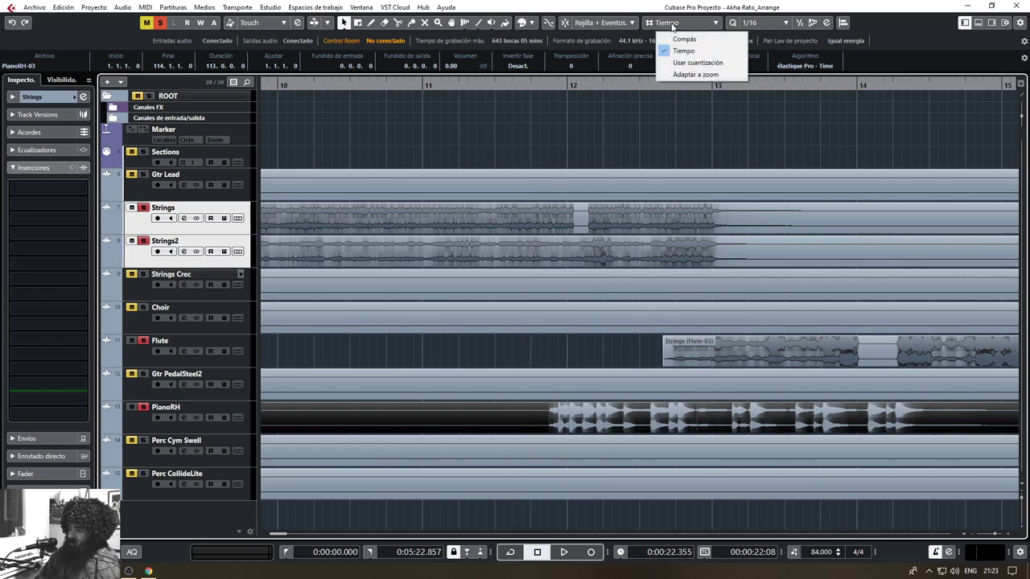
{"action": "left_click", "coordinate": [683, 40]}
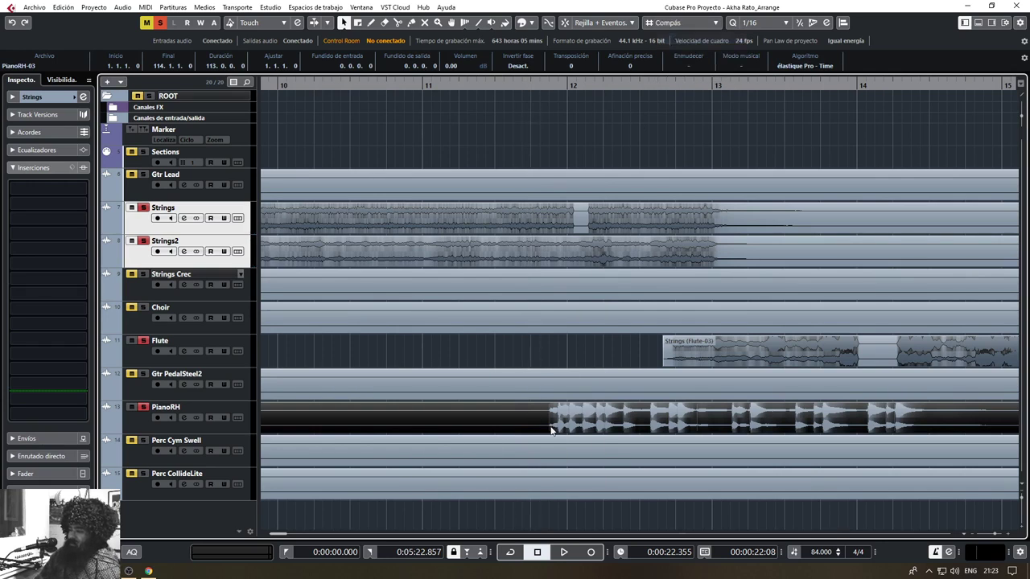
{"action": "left_click", "coordinate": [740, 24]}
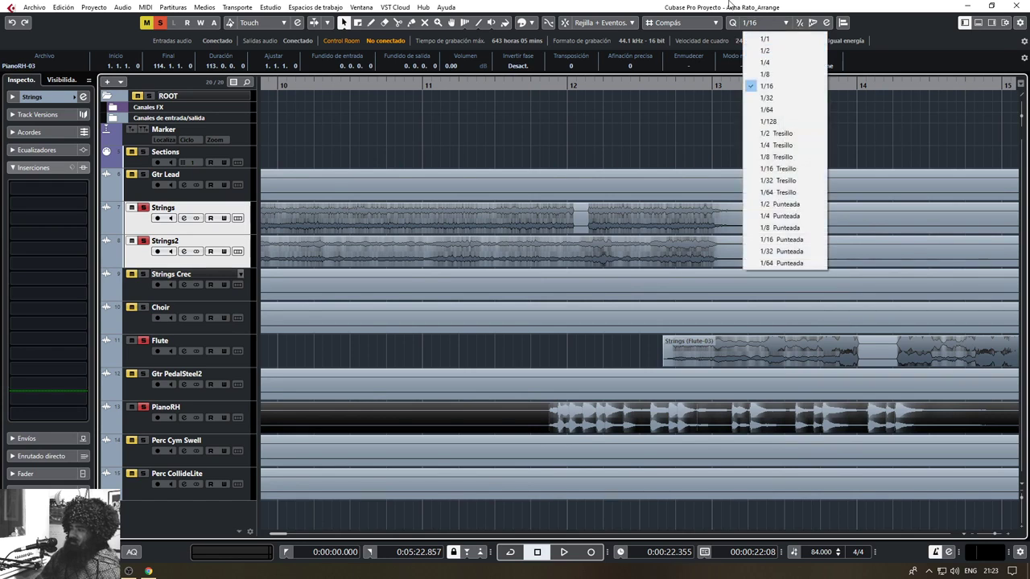
{"action": "left_click", "coordinate": [703, 24]}
{"action": "left_click", "coordinate": [684, 38]}
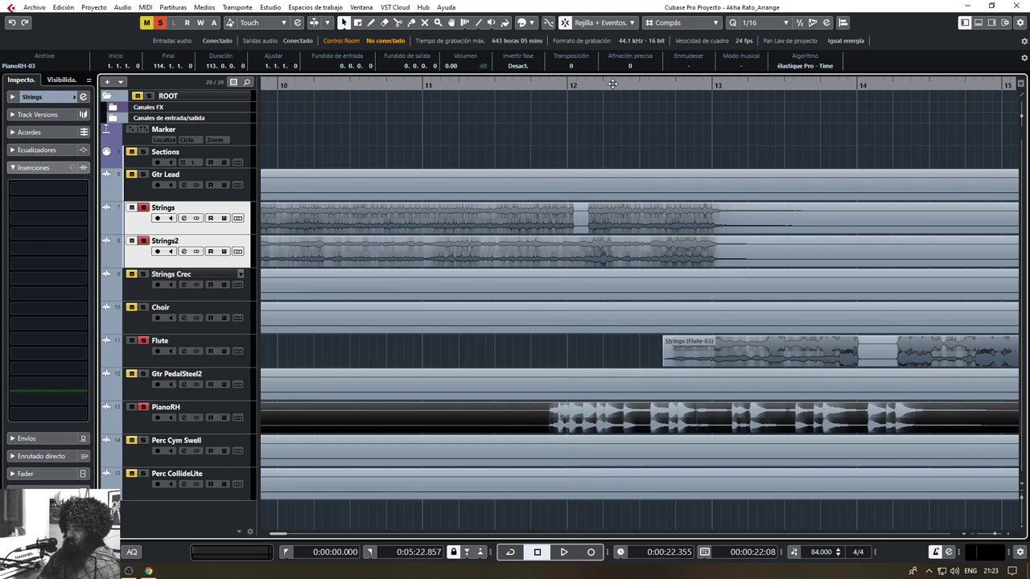
{"action": "left_click", "coordinate": [679, 22]}
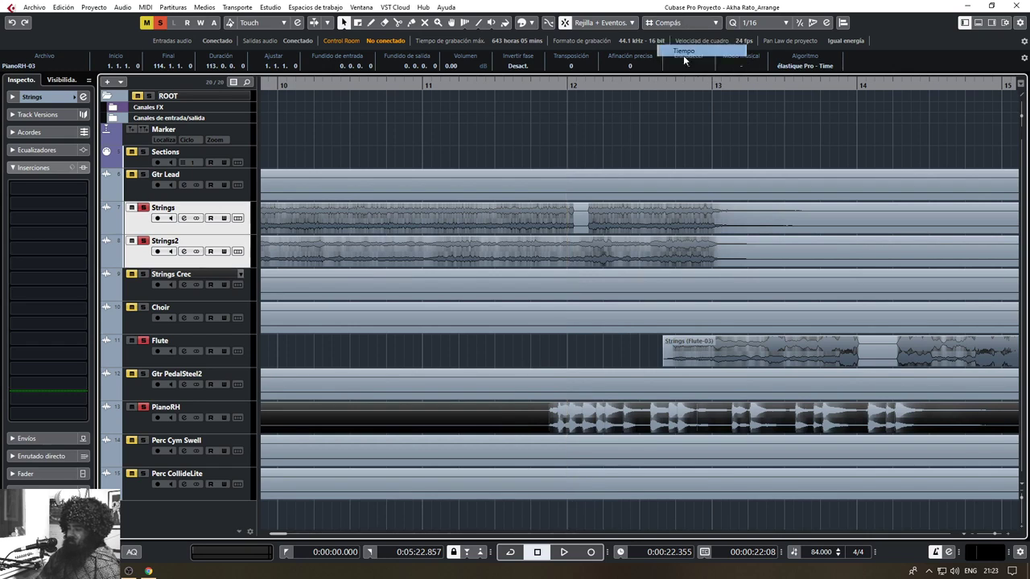
{"action": "left_click", "coordinate": [683, 52]}
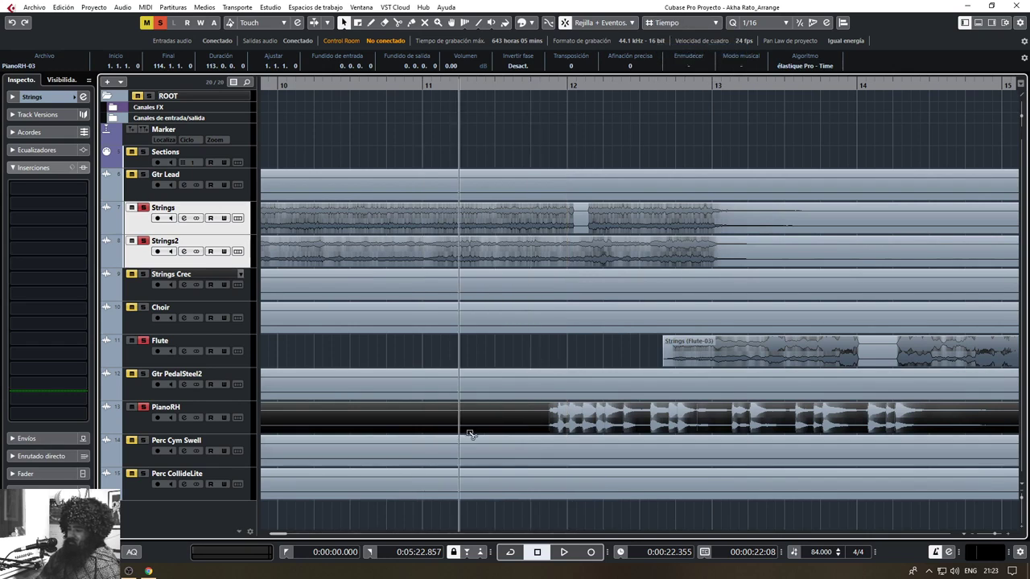
Split the PianoRH clip at 11.4.1 and in the middle of bar 9, and delete the silent section between the cuts
{"action": "left_click", "coordinate": [529, 428], "text": "alt"}
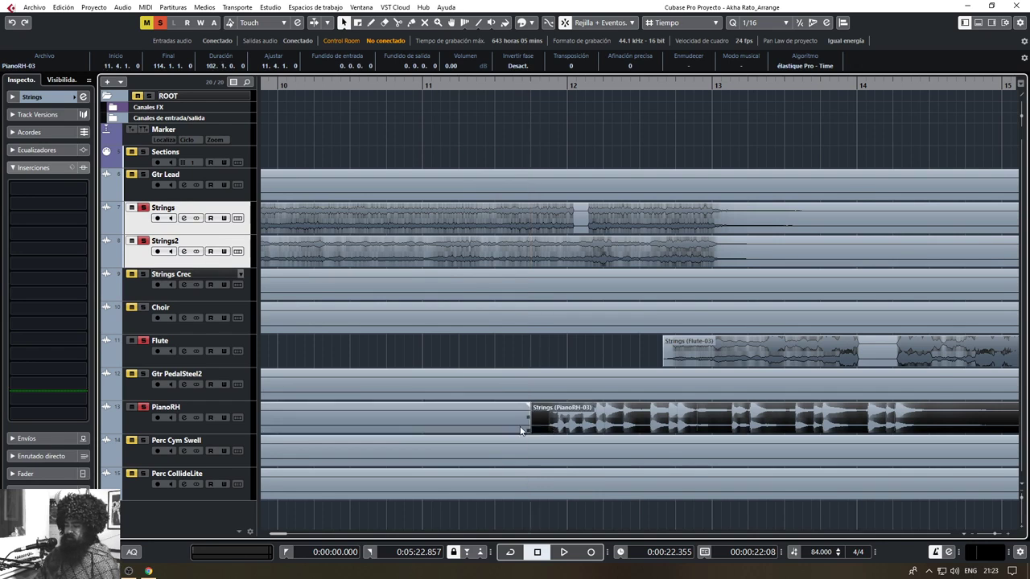
{"action": "left_click", "coordinate": [523, 429]}
{"action": "scroll", "coordinate": [590, 427], "scroll_direction": "down", "scroll_amount": 7}
{"action": "scroll", "coordinate": [542, 429], "scroll_direction": "up", "scroll_amount": 5}
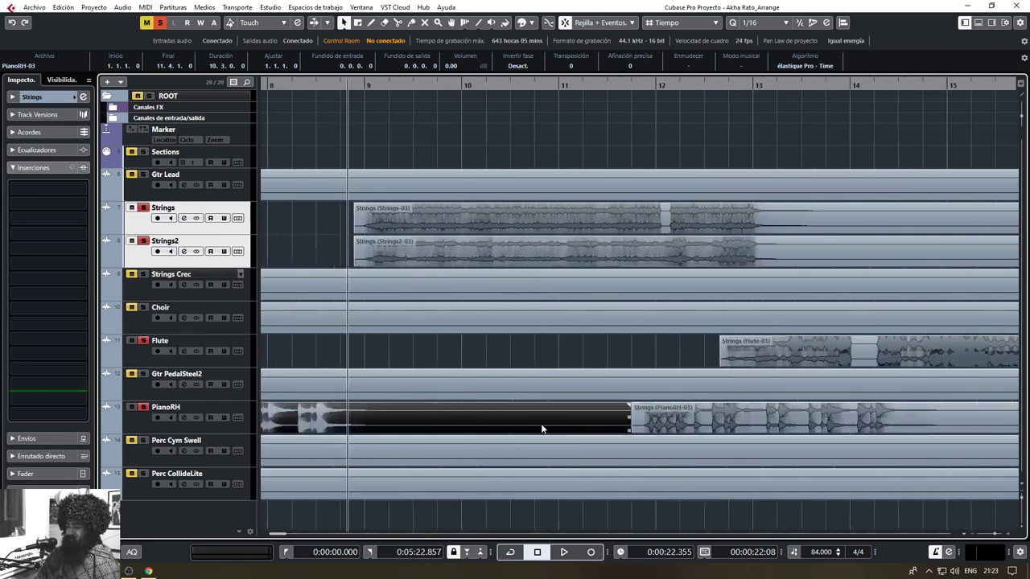
{"action": "left_click", "coordinate": [417, 425], "text": "alt"}
{"action": "key", "text": "Delete"}
{"action": "scroll", "coordinate": [563, 430], "scroll_direction": "right", "scroll_amount": 4}
Set the snap grid type to Usar cuantización while the strings play back
{"action": "key", "text": "space"}
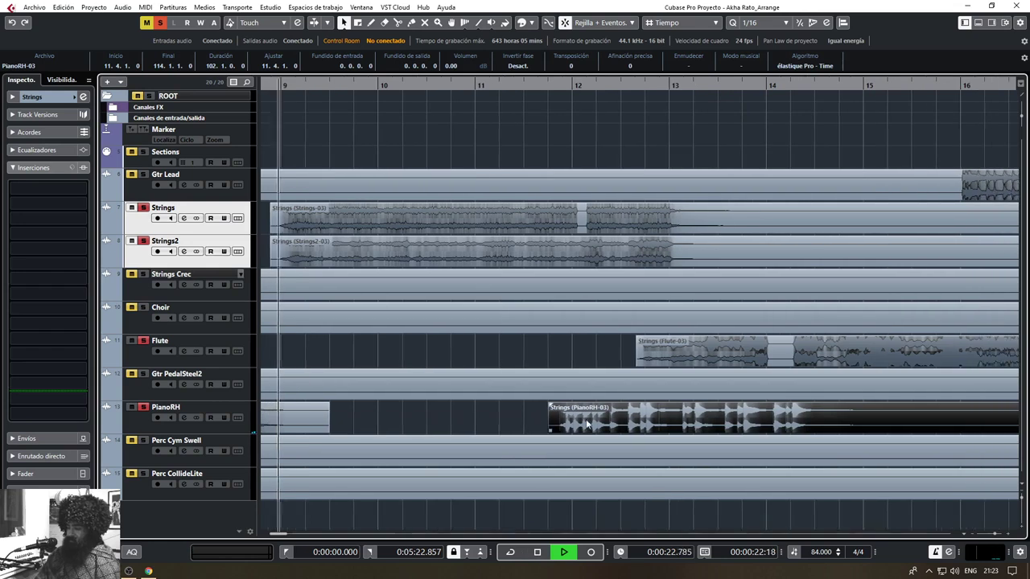
{"action": "scroll", "coordinate": [555, 409], "scroll_direction": "up", "scroll_amount": 3}
{"action": "left_click", "coordinate": [633, 22]}
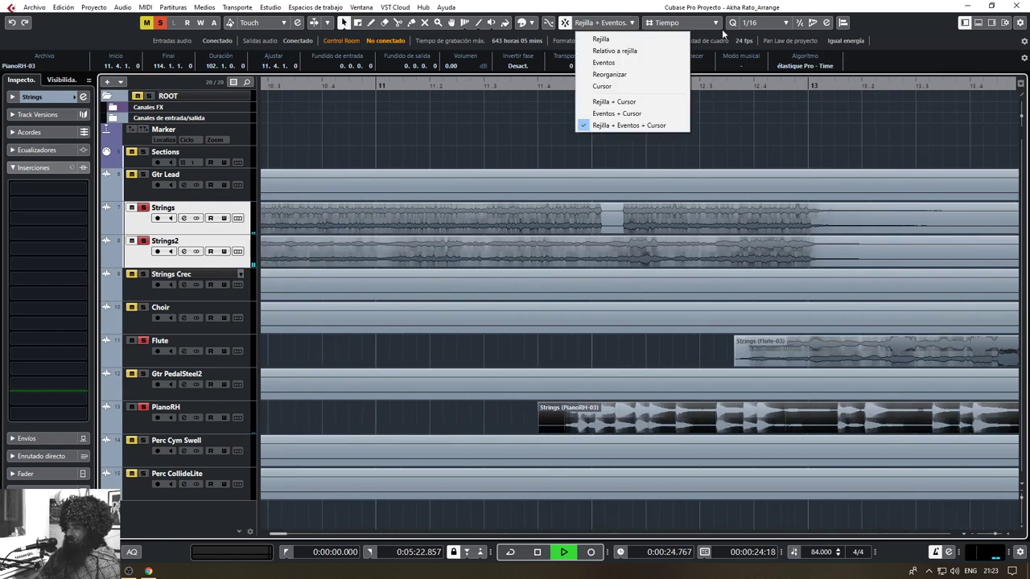
{"action": "left_click", "coordinate": [676, 22]}
{"action": "left_click", "coordinate": [697, 63]}
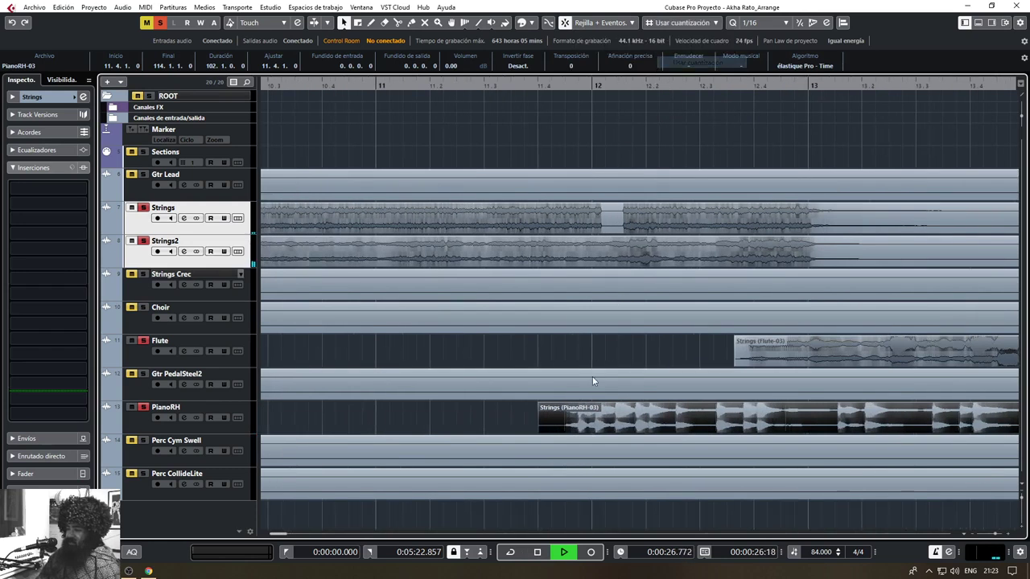
Move the second PianoRH clip earlier to start at 11.1.1 and play it back with the strings
{"action": "left_click_drag", "start_coordinate": [573, 422], "coordinate": [519, 422]}
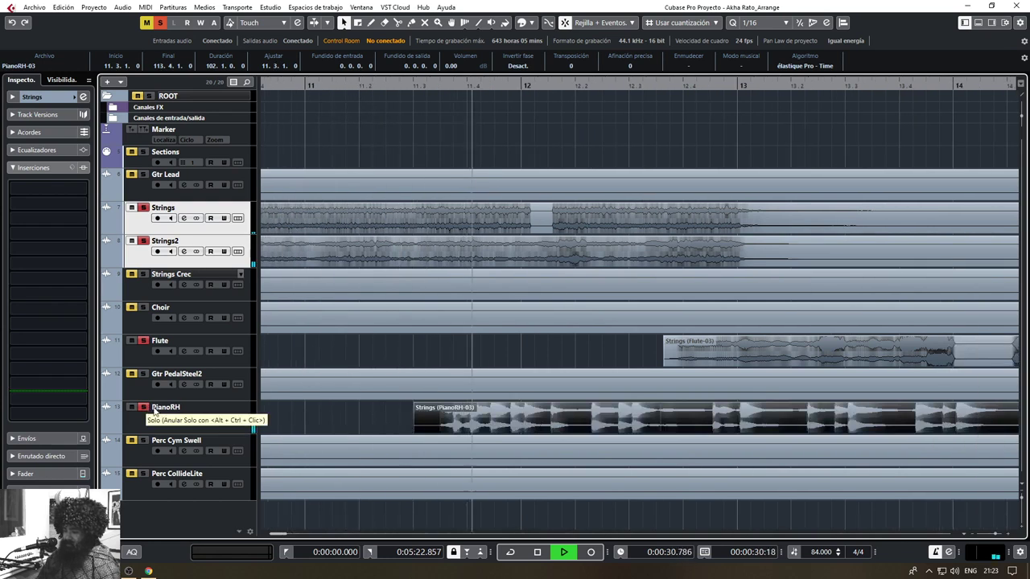
{"action": "key", "text": "space"}
{"action": "left_click_drag", "start_coordinate": [577, 420], "coordinate": [474, 416]}
{"action": "key", "text": "space"}
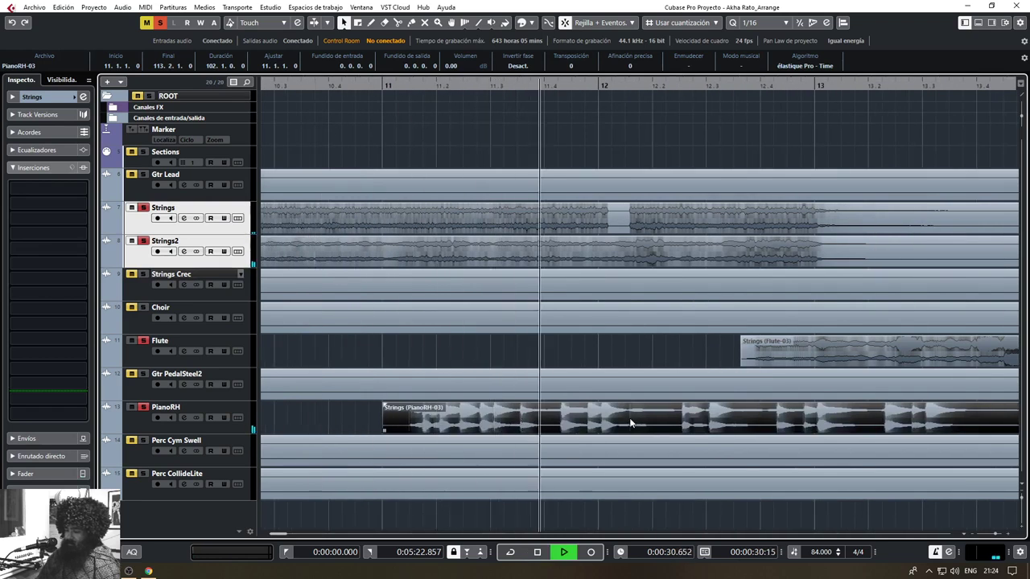
{"action": "scroll", "coordinate": [630, 419], "scroll_direction": "left", "scroll_amount": 1}
{"action": "key", "text": "KP_Subtract"}
Move the second PianoRH clip further back to start at 10.1.2 and audition it against the strings
{"action": "left_click_drag", "start_coordinate": [630, 418], "coordinate": [449, 418]}
{"action": "key", "text": "space"}
{"action": "key", "text": "space"}
{"action": "scroll", "coordinate": [457, 423], "scroll_direction": "left", "scroll_amount": 1}
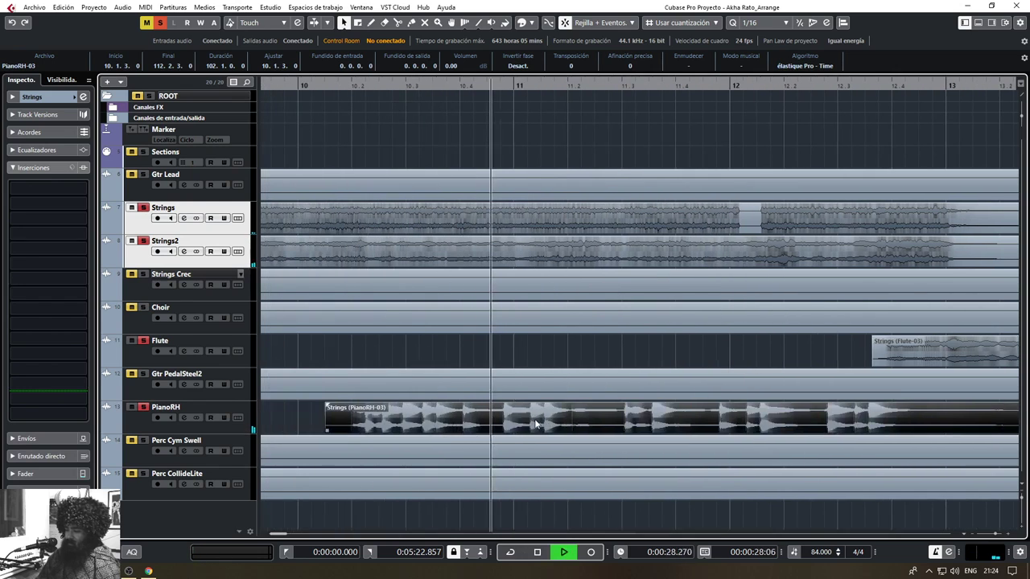
{"action": "left_click_drag", "start_coordinate": [534, 420], "coordinate": [516, 419]}
{"action": "key", "text": "space"}
{"action": "key", "text": "space"}
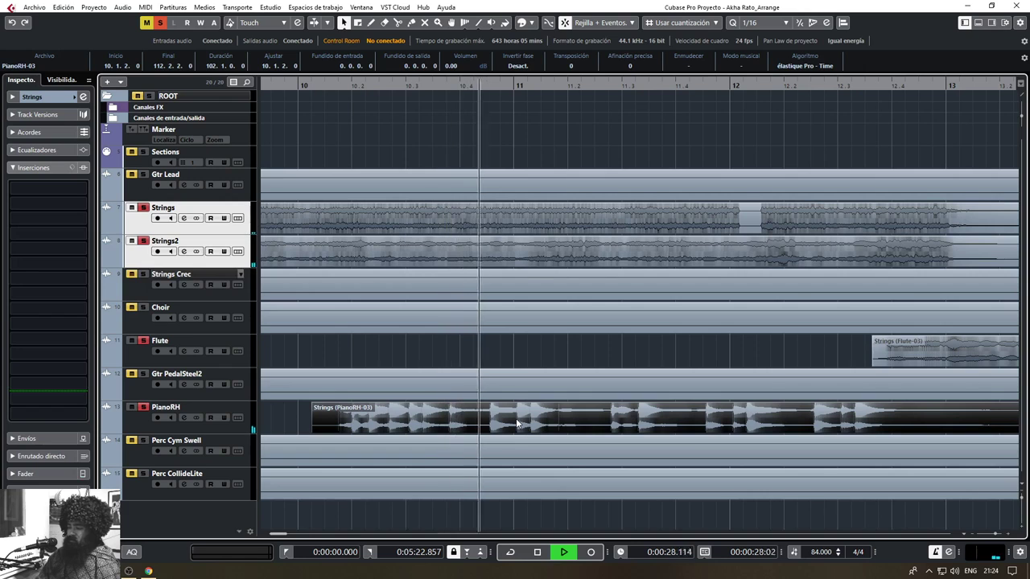
Move the second PianoRH clip slightly earlier to start at 10.1.1 and play it back with the strings
{"action": "key", "text": "space"}
{"action": "key", "text": "space"}
{"action": "key", "text": "space"}
{"action": "key", "text": "space"}
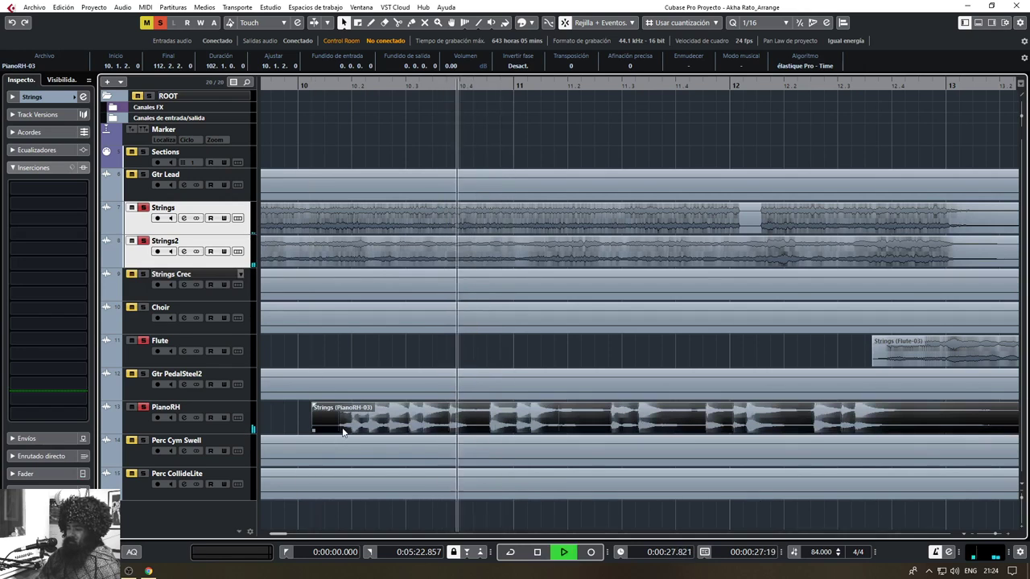
{"action": "left_click_drag", "start_coordinate": [342, 432], "coordinate": [329, 432]}
{"action": "key", "text": "space"}
{"action": "key", "text": "space"}
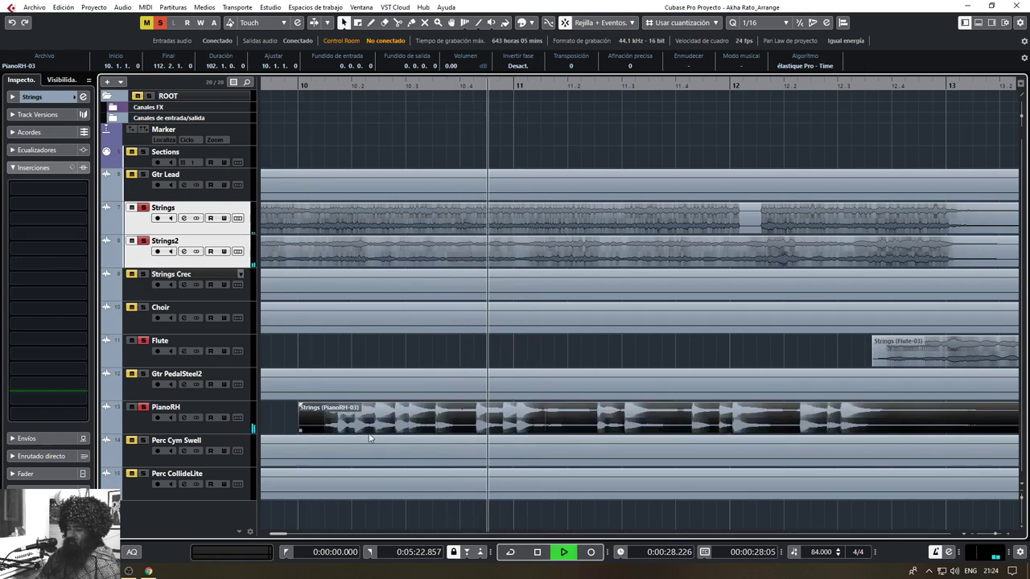
{"action": "scroll", "coordinate": [415, 427], "scroll_direction": "down", "scroll_amount": 3}
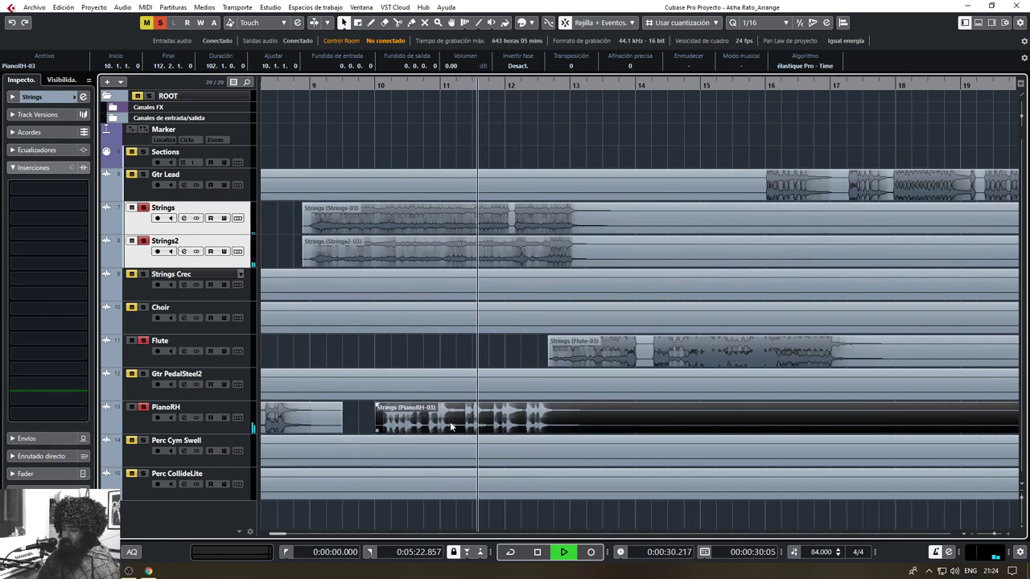
{"action": "left_click", "coordinate": [457, 364]}
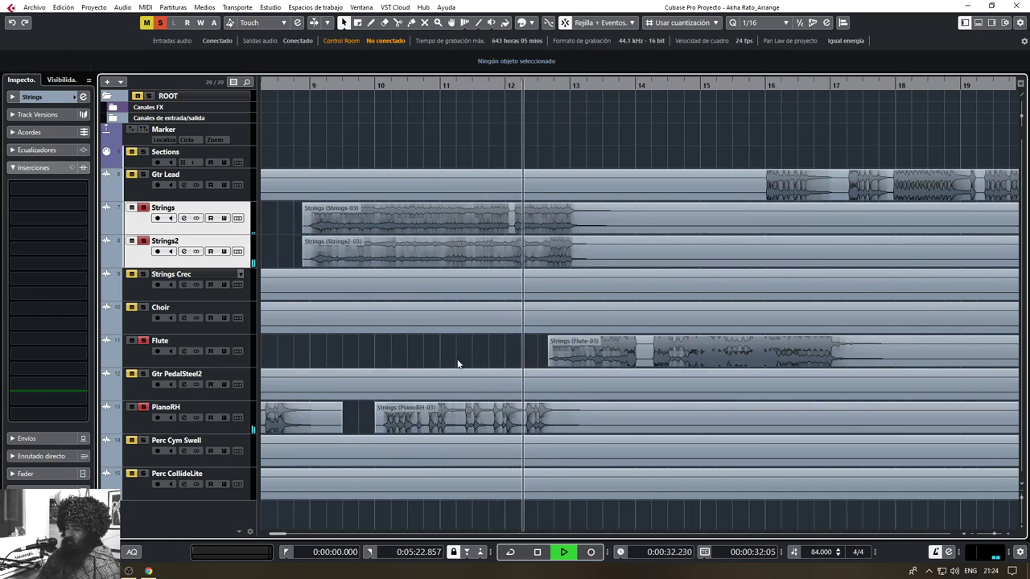
Solo the Gtr Lead track alongside the strings, flute and piano, and play from about bar 15
{"action": "scroll", "coordinate": [485, 375], "scroll_direction": "down", "scroll_amount": 8}
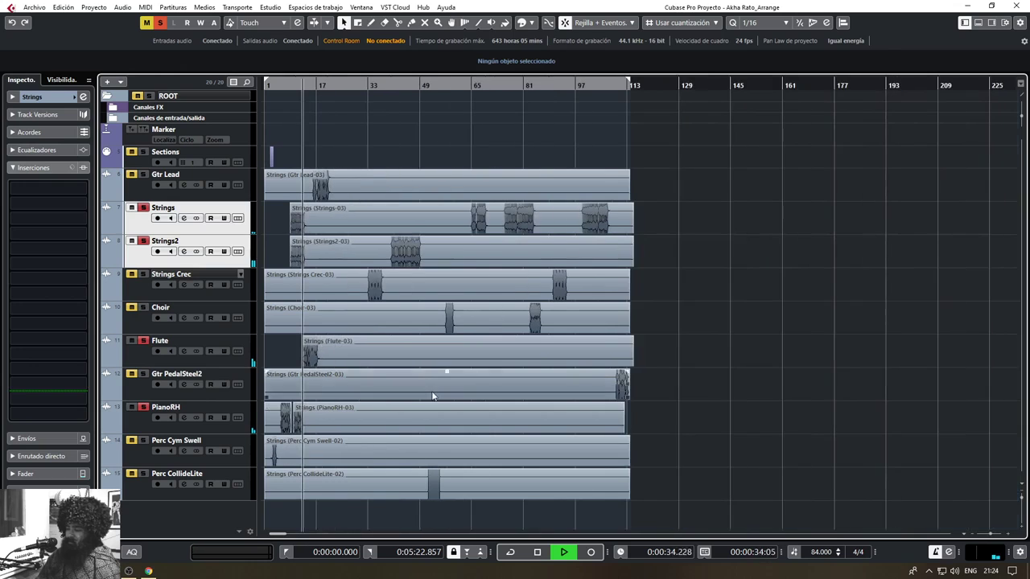
{"action": "scroll", "coordinate": [458, 374], "scroll_direction": "up", "scroll_amount": 3}
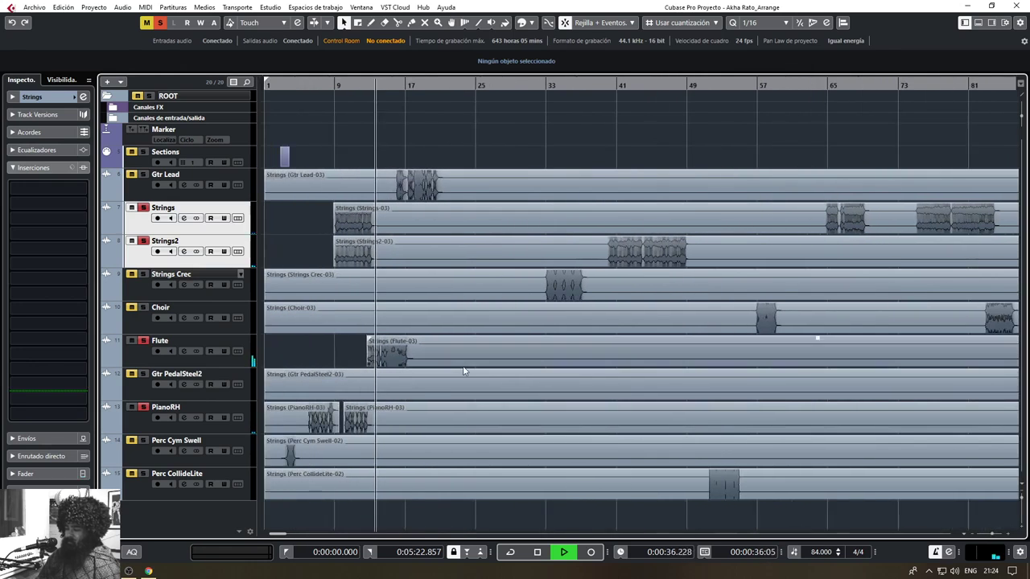
{"action": "key", "text": "space"}
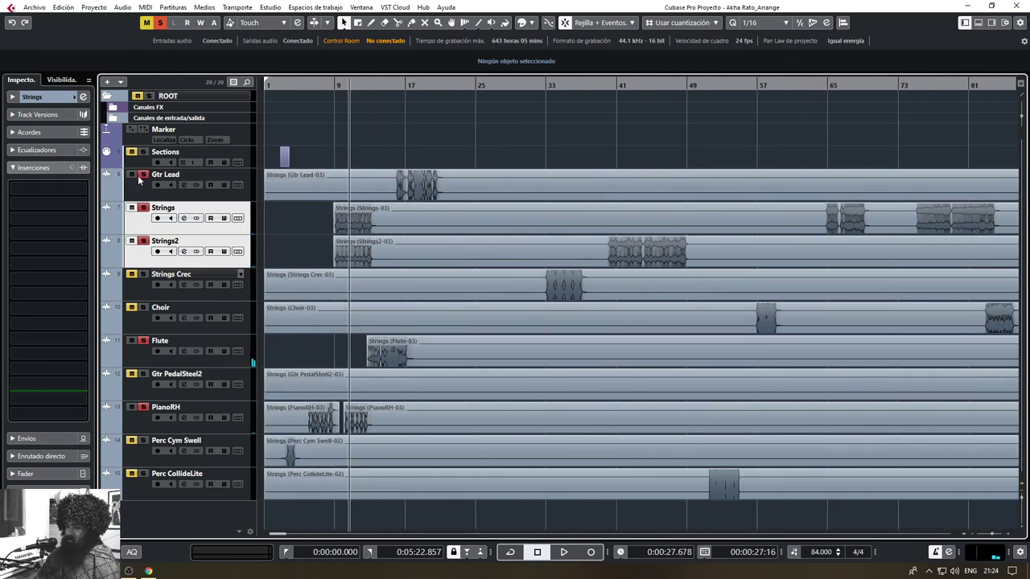
{"action": "left_click", "coordinate": [389, 85]}
{"action": "key", "text": "space"}
{"action": "left_click", "coordinate": [158, 188]}
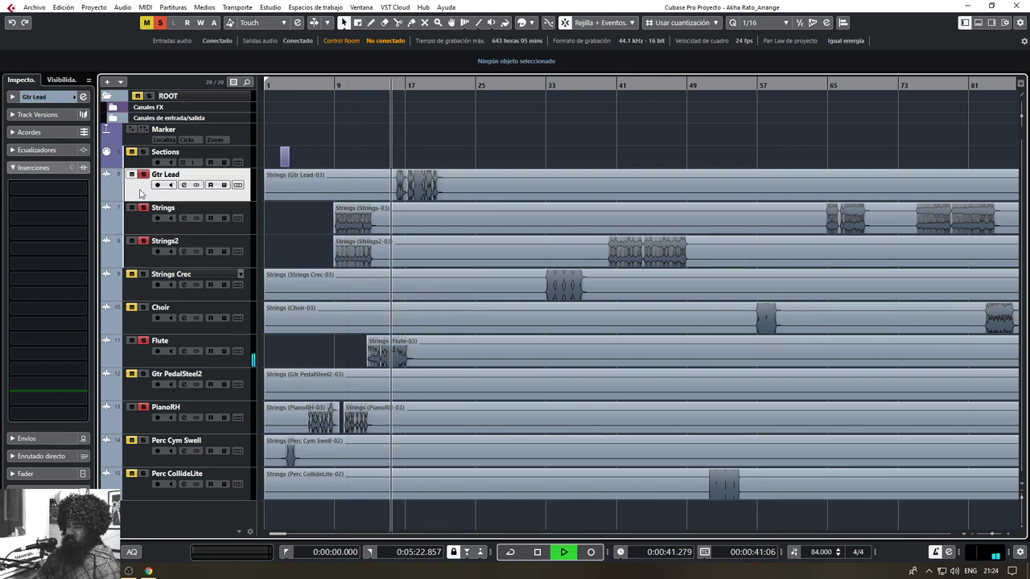
Split the Gtr Lead clip at 16.1.1 and move its second part one bar to start at 17.1.1
{"action": "scroll", "coordinate": [394, 222], "scroll_direction": "up", "scroll_amount": 5}
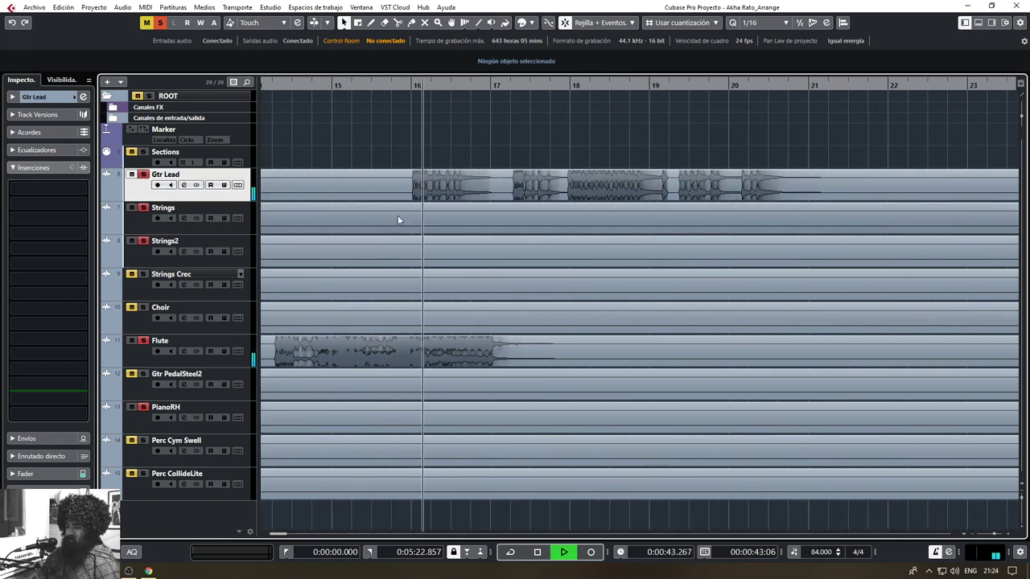
{"action": "scroll", "coordinate": [370, 193], "scroll_direction": "up", "scroll_amount": 3}
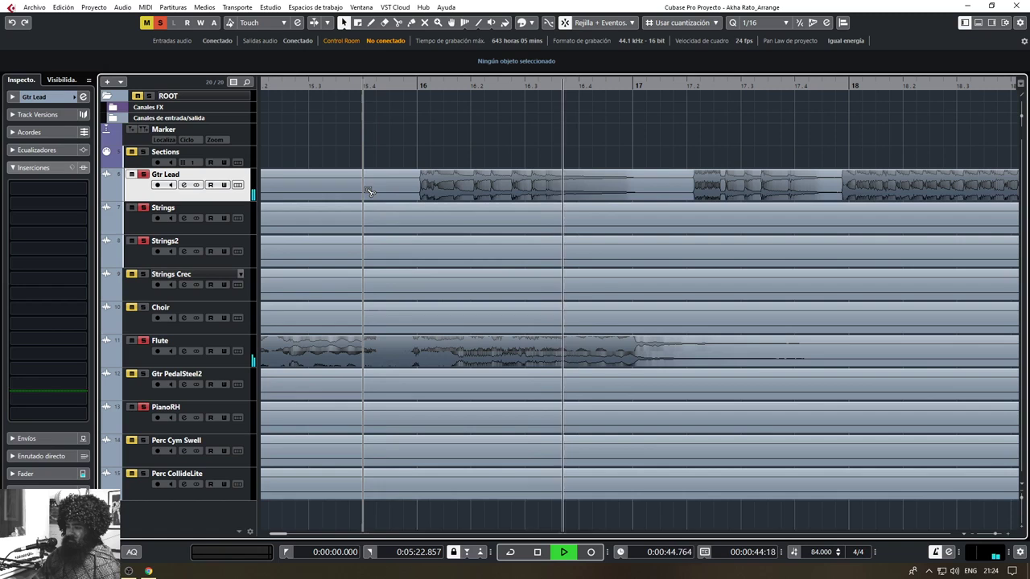
{"action": "left_click", "coordinate": [414, 190], "text": "alt"}
{"action": "key", "text": "space"}
{"action": "key", "text": "space"}
{"action": "left_click_drag", "start_coordinate": [476, 191], "coordinate": [677, 185]}
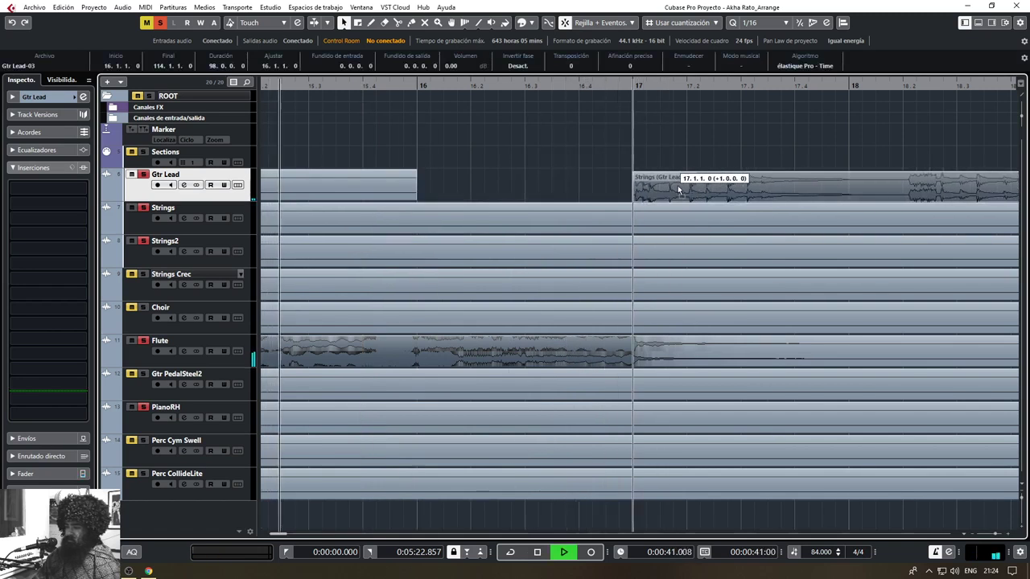
Nudge the second Gtr Lead clip forward to start at 17.1.2 and play it from bar 17
{"action": "left_click", "coordinate": [360, 189]}
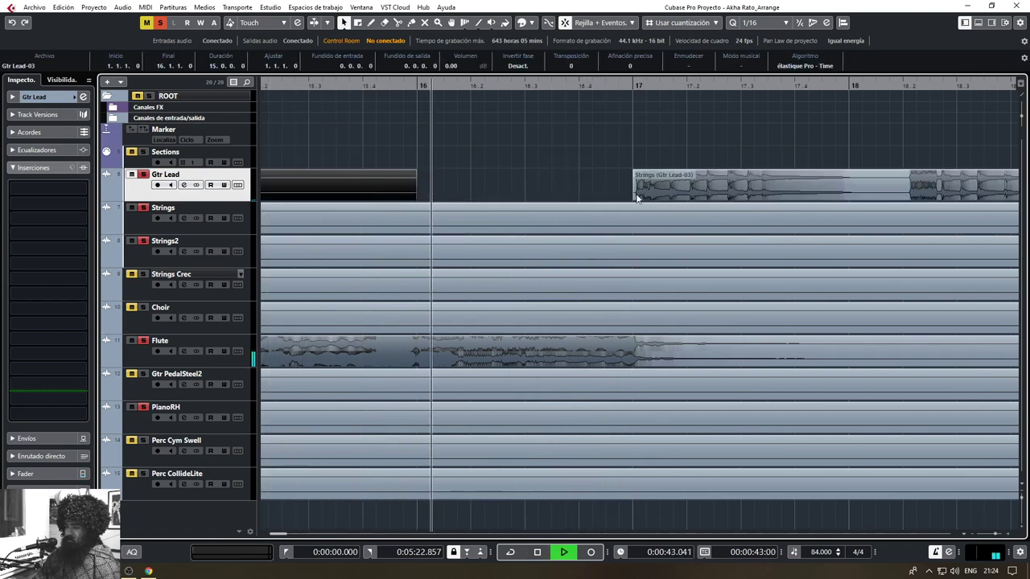
{"action": "scroll", "coordinate": [270, 169], "scroll_direction": "down", "scroll_amount": 4}
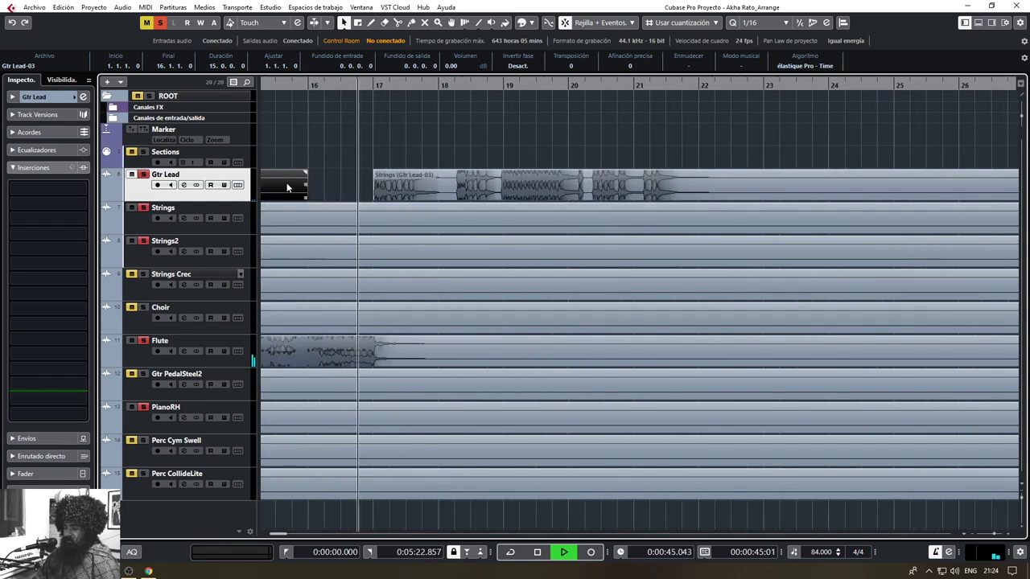
{"action": "key", "text": "Right"}
{"action": "scroll", "coordinate": [372, 198], "scroll_direction": "up", "scroll_amount": 4}
{"action": "scroll", "coordinate": [372, 198], "scroll_direction": "up", "scroll_amount": 2}
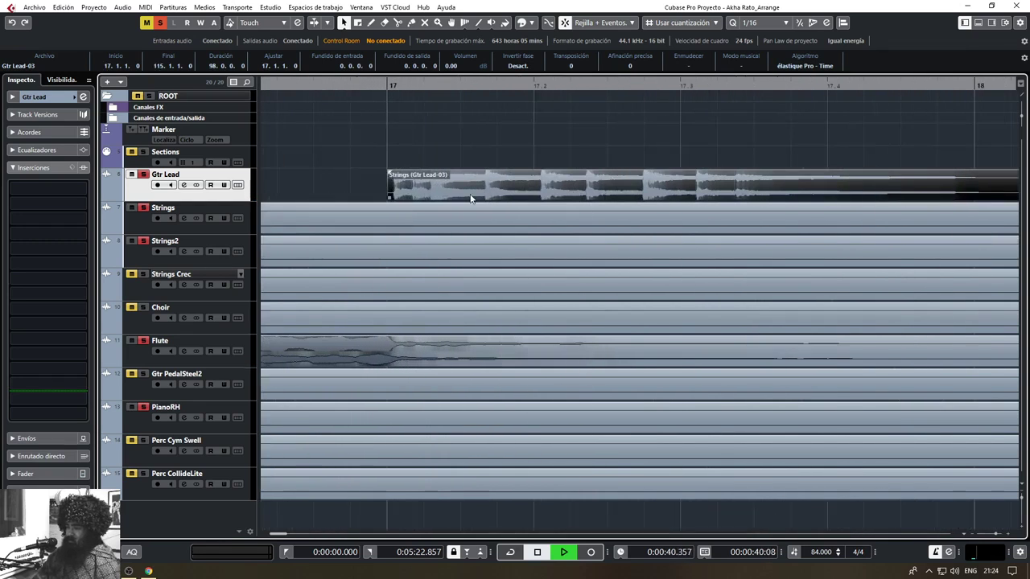
{"action": "key", "text": "ctrl+Right"}
{"action": "left_click", "coordinate": [395, 91]}
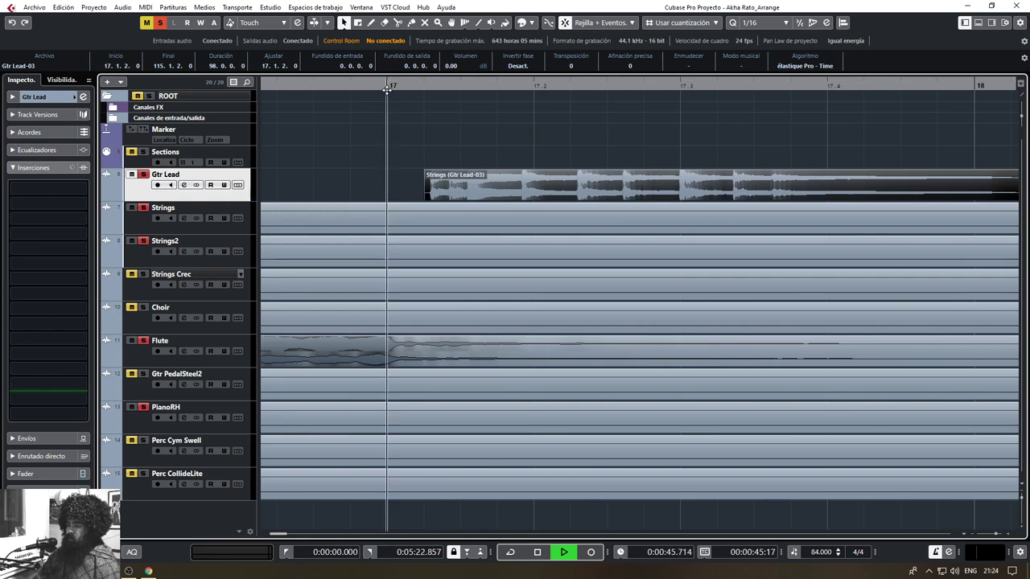
{"action": "key", "text": "space"}
{"action": "key", "text": "space"}
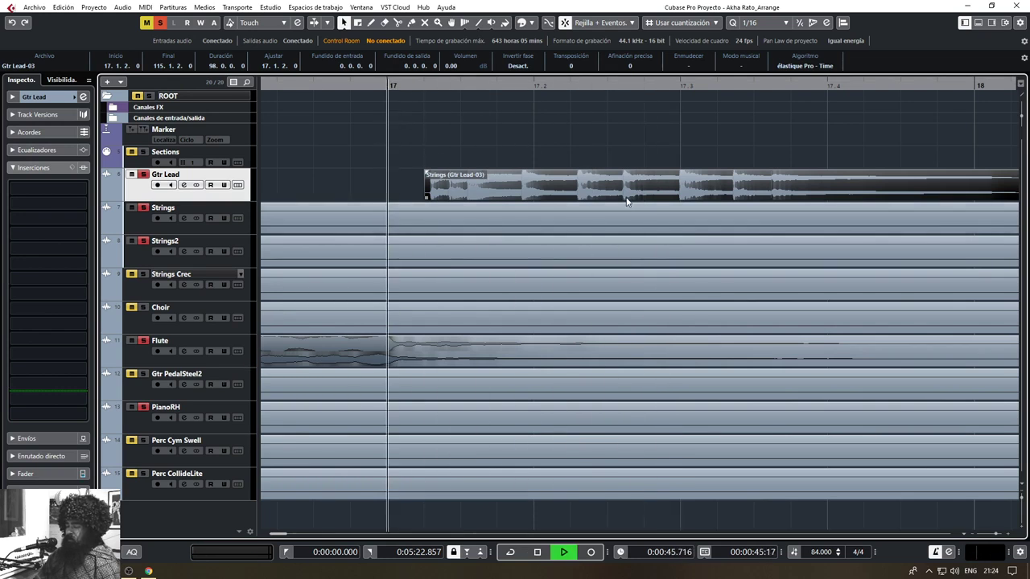
{"action": "key", "text": "space"}
Audition the transition from the flute phrase into the Gtr Lead entry, starting playback before bar 17
{"action": "scroll", "coordinate": [585, 182], "scroll_direction": "left", "scroll_amount": 6}
{"action": "left_click", "coordinate": [301, 87]}
{"action": "key", "text": "space"}
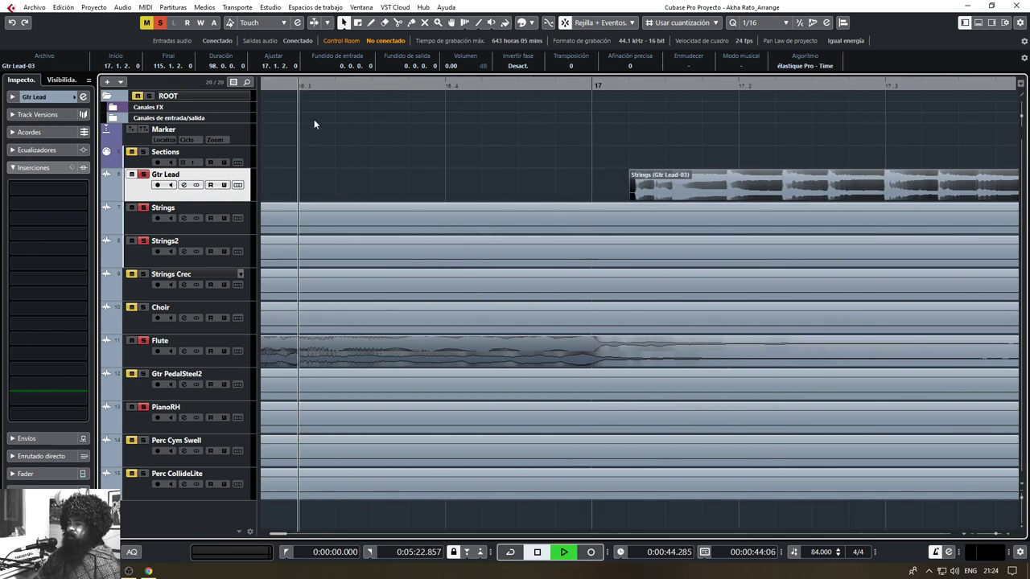
{"action": "scroll", "coordinate": [471, 165], "scroll_direction": "right", "scroll_amount": 3}
{"action": "scroll", "coordinate": [471, 173], "scroll_direction": "down", "scroll_amount": 4}
{"action": "key", "text": "space"}
{"action": "left_click", "coordinate": [284, 83]}
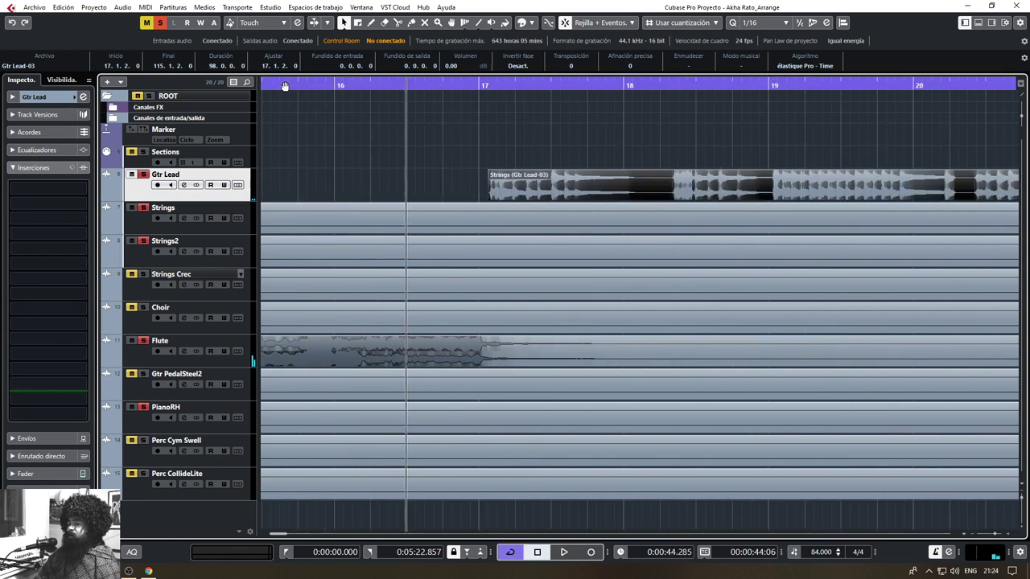
{"action": "key", "text": "space"}
{"action": "left_click", "coordinate": [287, 87]}
{"action": "key", "text": "space"}
{"action": "key", "text": "space"}
{"action": "key", "text": "KP_Divide"}
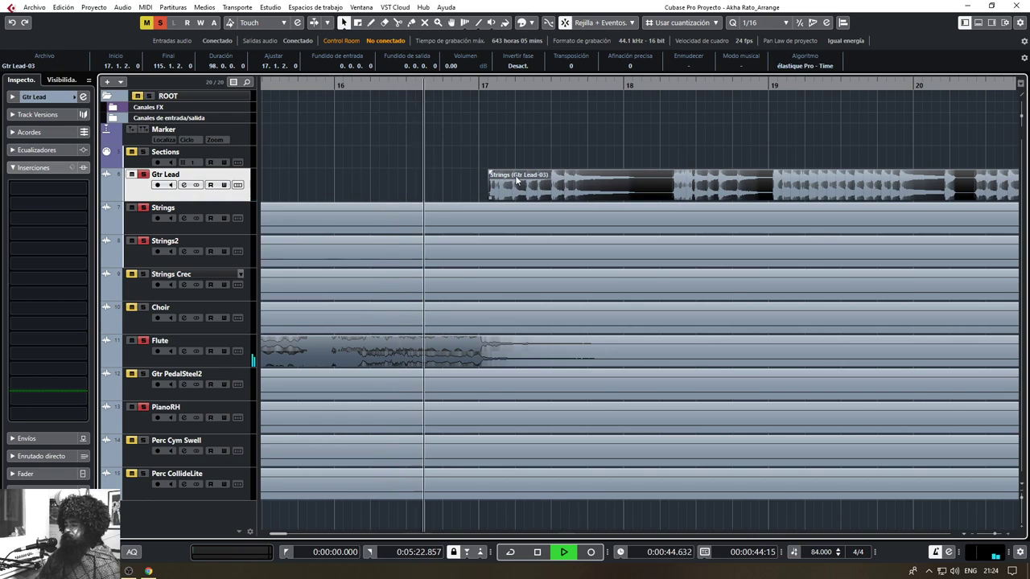
{"action": "key", "text": "space"}
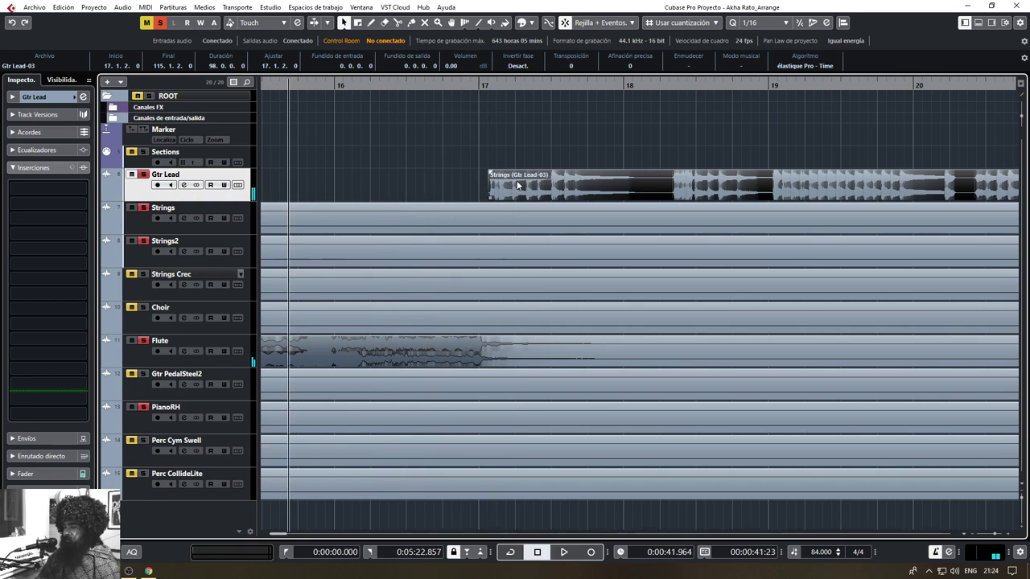
Move the second Gtr Lead clip forward to start at 17.1.3 and play it from bar 17
{"action": "left_click_drag", "start_coordinate": [529, 186], "coordinate": [539, 186]}
{"action": "key", "text": "space"}
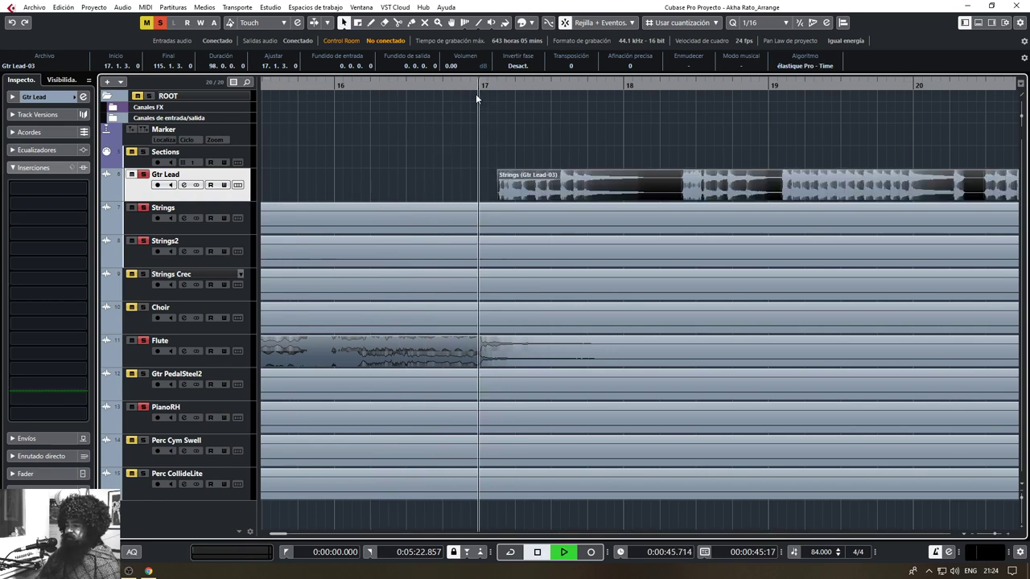
{"action": "key", "text": "space"}
{"action": "key", "text": "space"}
Shift the second Gtr Lead clip slightly earlier to start at 17.1.2.97 and audition it after the flute
{"action": "scroll", "coordinate": [494, 182], "scroll_direction": "up", "scroll_amount": 3}
{"action": "scroll", "coordinate": [493, 178], "scroll_direction": "up", "scroll_amount": 2}
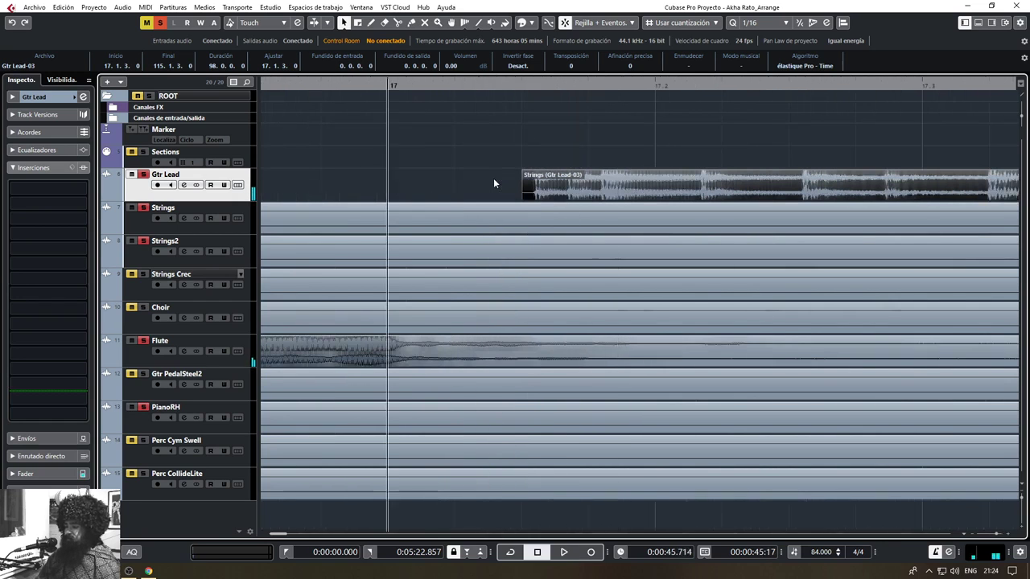
{"action": "mouse_move", "coordinate": [563, 184]}
{"action": "left_mouse_down"}
{"action": "mouse_move", "coordinate": [806, 176]}
{"action": "mouse_move", "coordinate": [579, 178]}
{"action": "mouse_move", "coordinate": [552, 193]}
{"action": "left_mouse_up"}
{"action": "key", "text": "space"}
{"action": "key", "text": "space"}
{"action": "key", "text": "space"}
{"action": "key", "text": "space"}
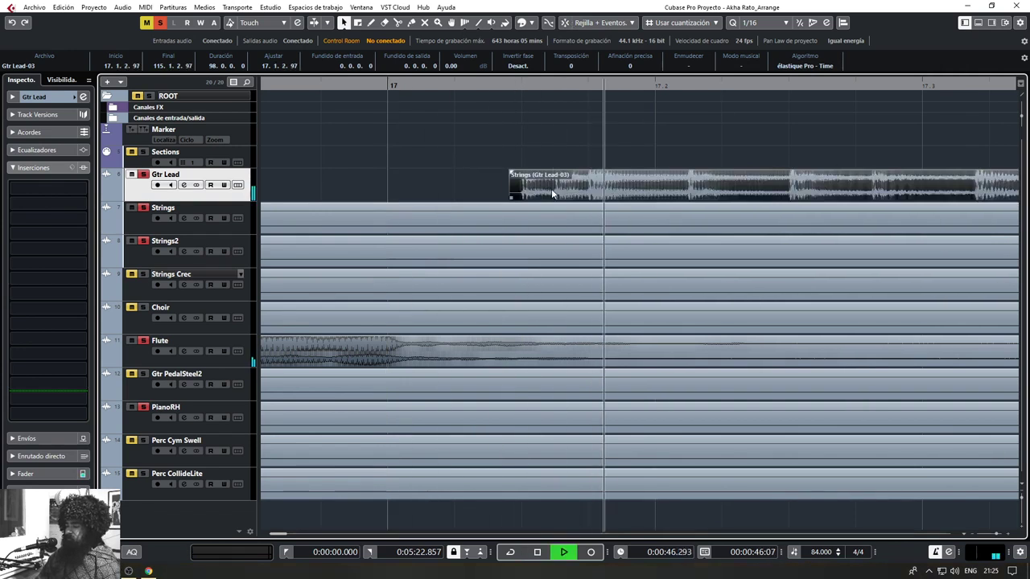
{"action": "key", "text": "space"}
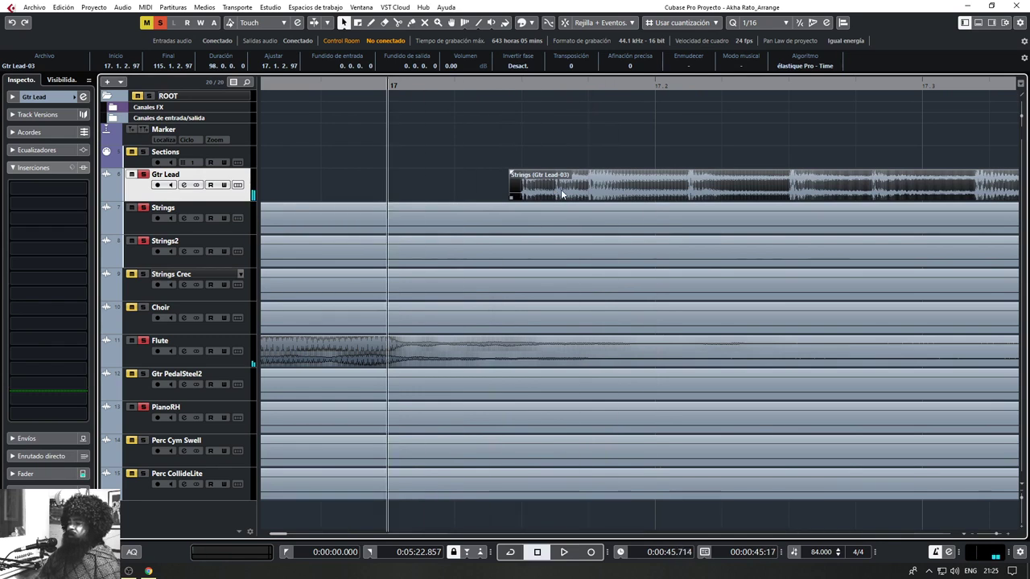
Move the second Gtr Lead clip to start at 17.1.3.28 and set the quantize value to 1/32
{"action": "left_click_drag", "start_coordinate": [568, 193], "coordinate": [595, 192]}
{"action": "left_click", "coordinate": [681, 30]}
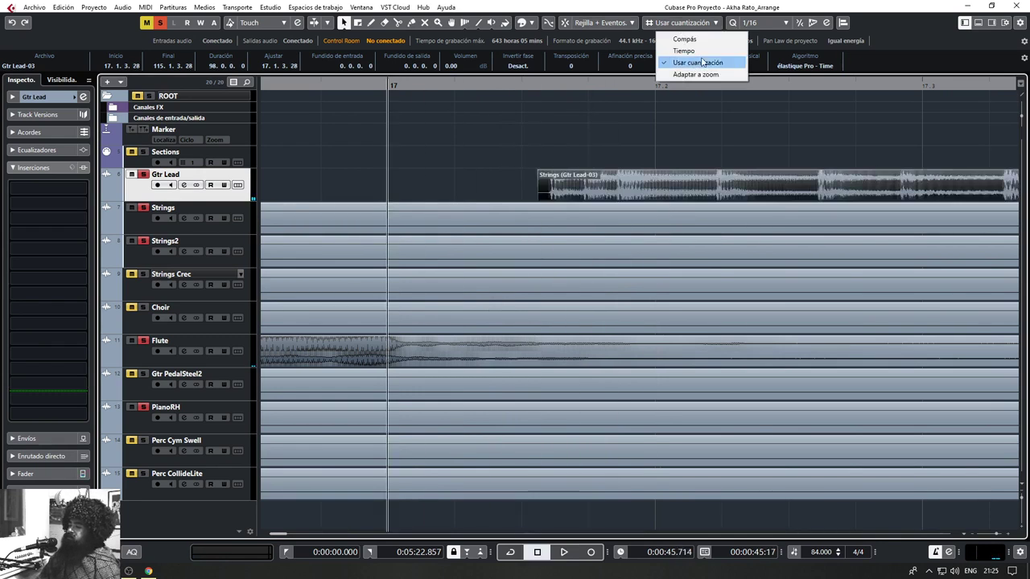
{"action": "left_click", "coordinate": [755, 30]}
{"action": "left_click", "coordinate": [769, 97]}
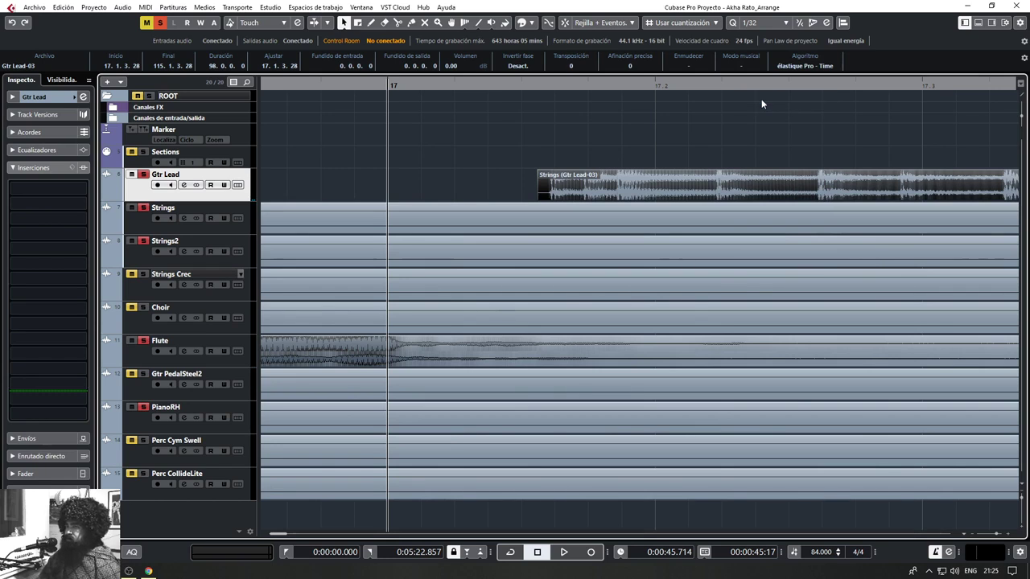
{"action": "key", "text": "space"}
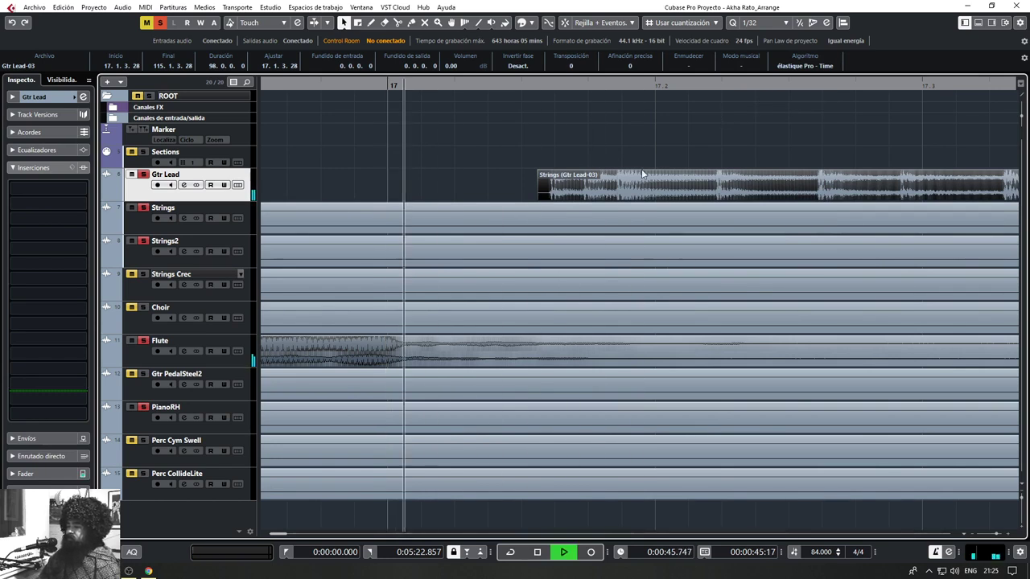
Shift the second Gtr Lead clip to start at 17.1.3.37 and play it back with the flute
{"action": "left_click_drag", "start_coordinate": [624, 185], "coordinate": [630, 186]}
{"action": "key", "text": "space"}
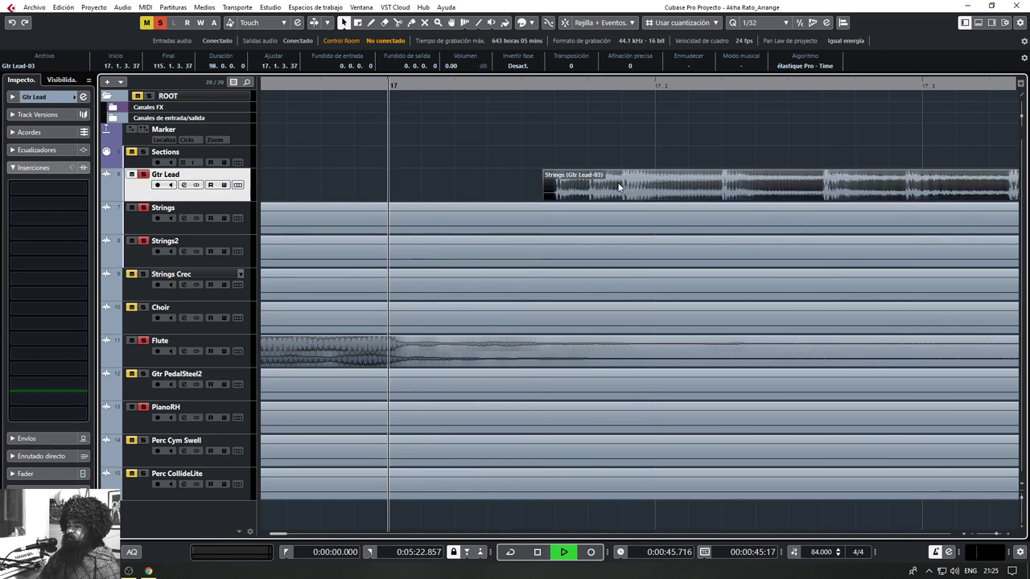
{"action": "key", "text": "space"}
{"action": "key", "text": "space"}
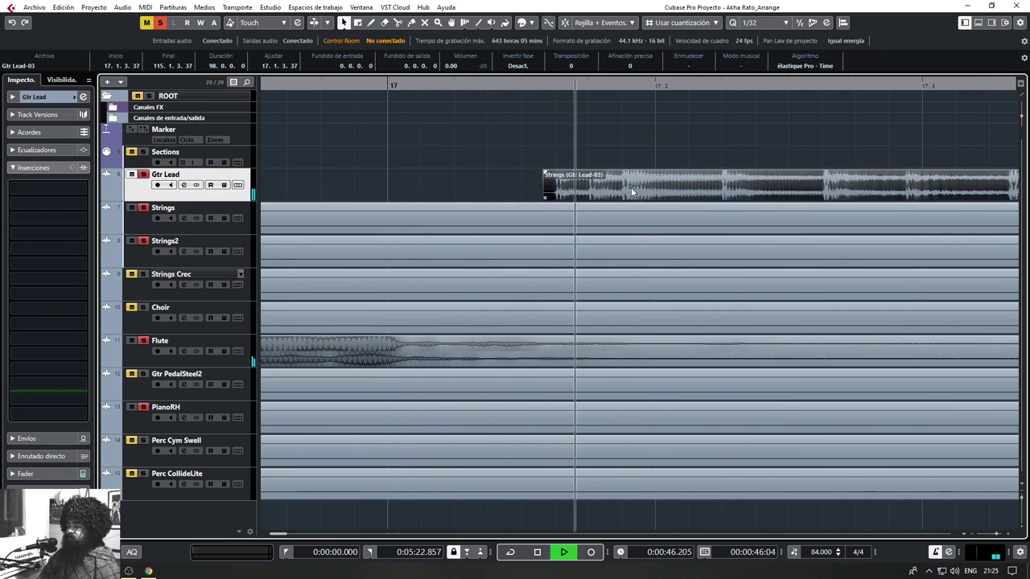
{"action": "key", "text": "space"}
Move the second Gtr Lead clip to start at 17.1.3.93 and listen through its entry after the flute
{"action": "left_click_drag", "start_coordinate": [629, 188], "coordinate": [661, 188]}
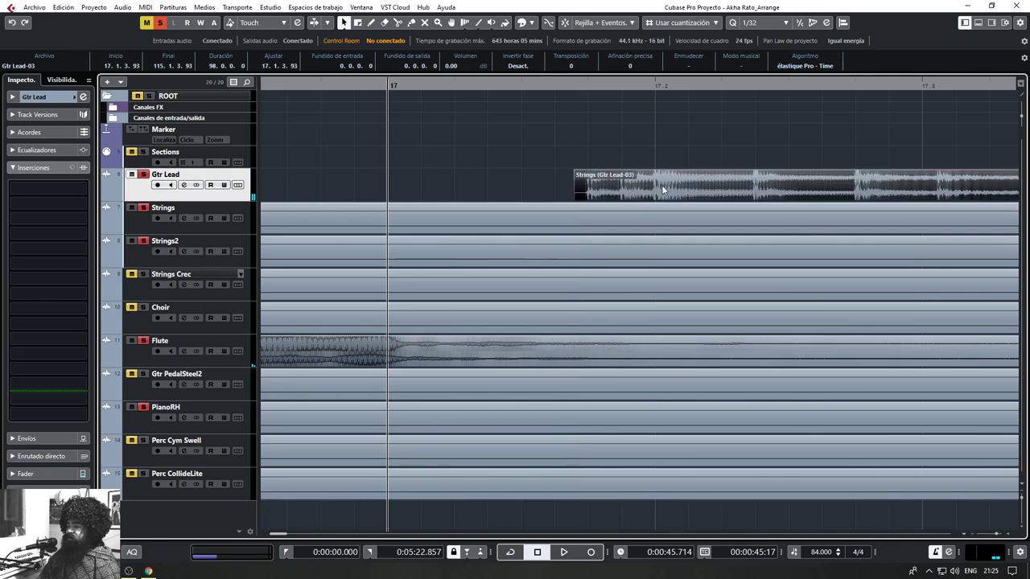
{"action": "key", "text": "space"}
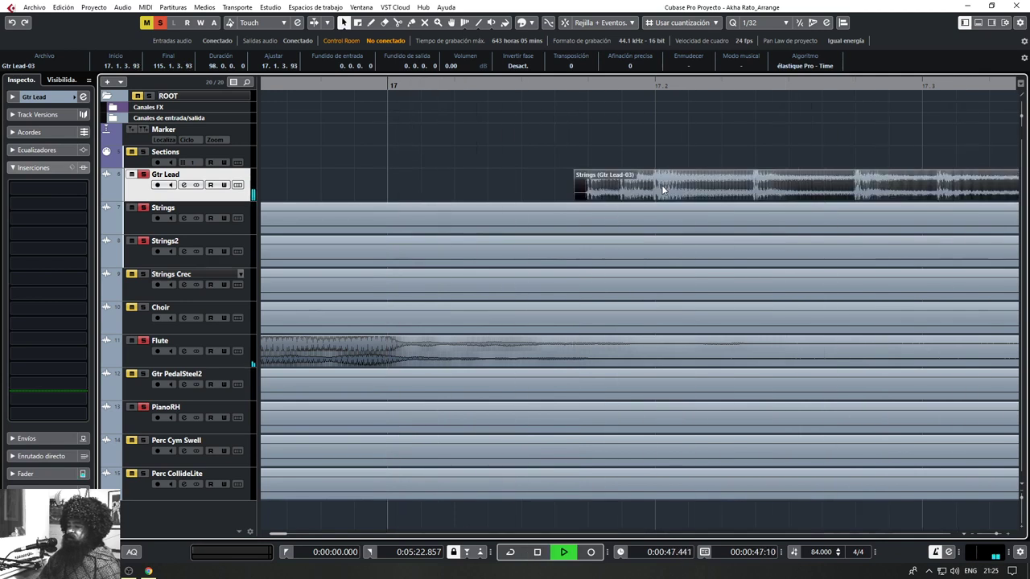
{"action": "scroll", "coordinate": [620, 179], "scroll_direction": "down", "scroll_amount": 6}
{"action": "scroll", "coordinate": [769, 188], "scroll_direction": "right", "scroll_amount": 2}
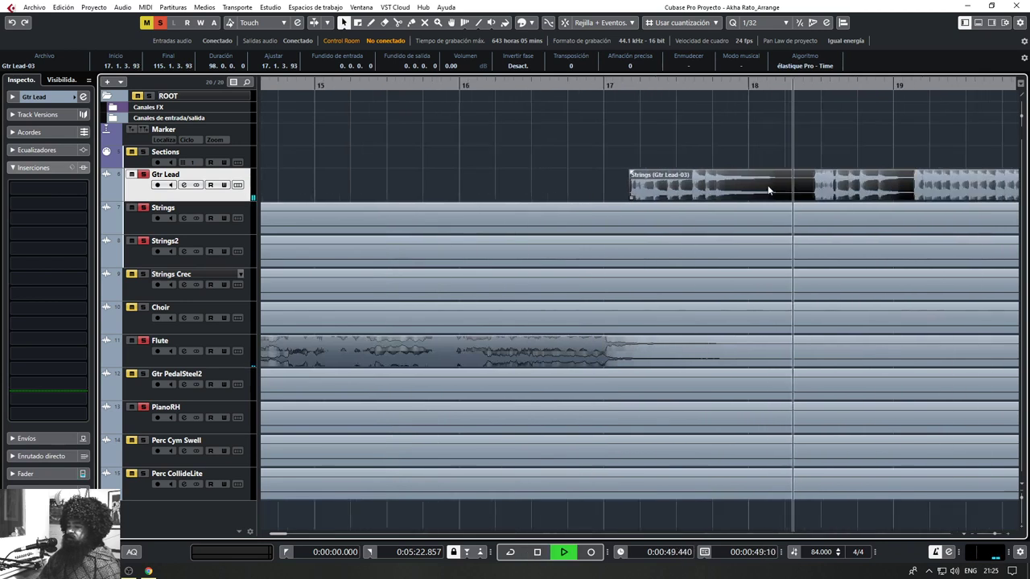
Split the second Gtr Lead clip at 18.2.1.43 and 19.1.2.91, and delete the section between the cuts
{"action": "scroll", "coordinate": [705, 190], "scroll_direction": "right", "scroll_amount": 2}
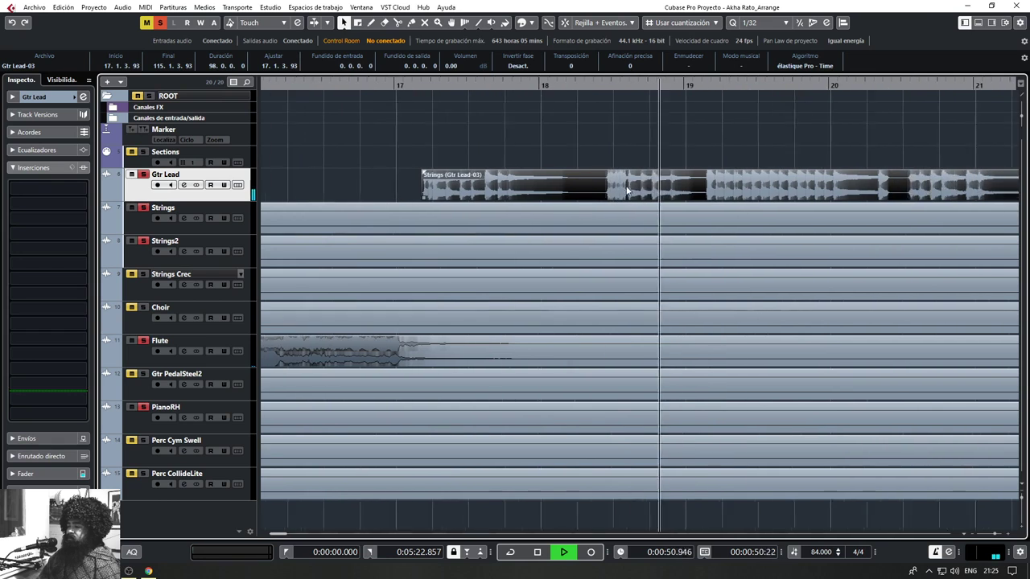
{"action": "left_click", "coordinate": [577, 189], "text": "alt"}
{"action": "left_click", "coordinate": [696, 188], "text": "alt"}
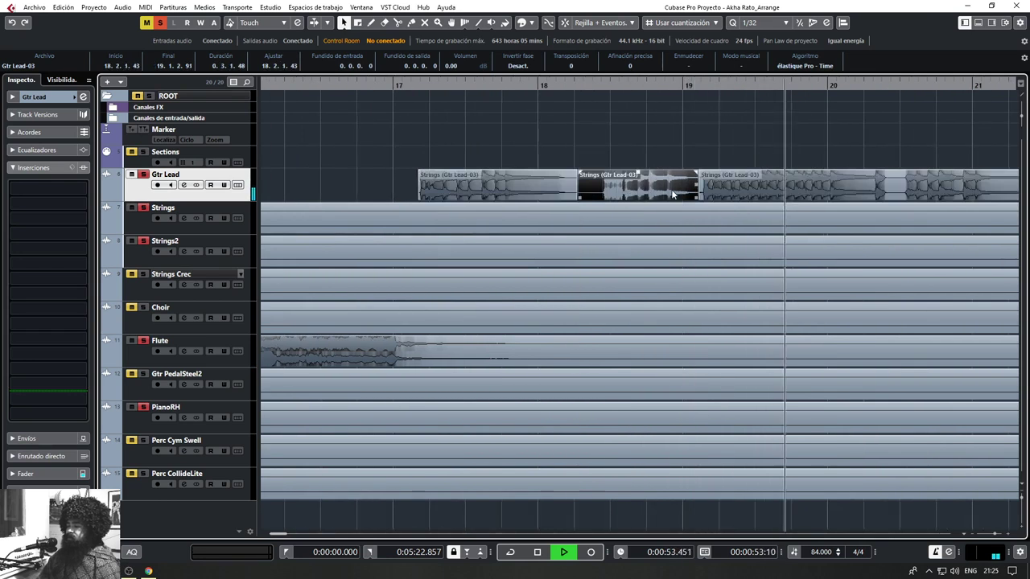
{"action": "key", "text": "Delete"}
{"action": "scroll", "coordinate": [681, 190], "scroll_direction": "right", "scroll_amount": 2}
{"action": "scroll", "coordinate": [663, 189], "scroll_direction": "up", "scroll_amount": 5}
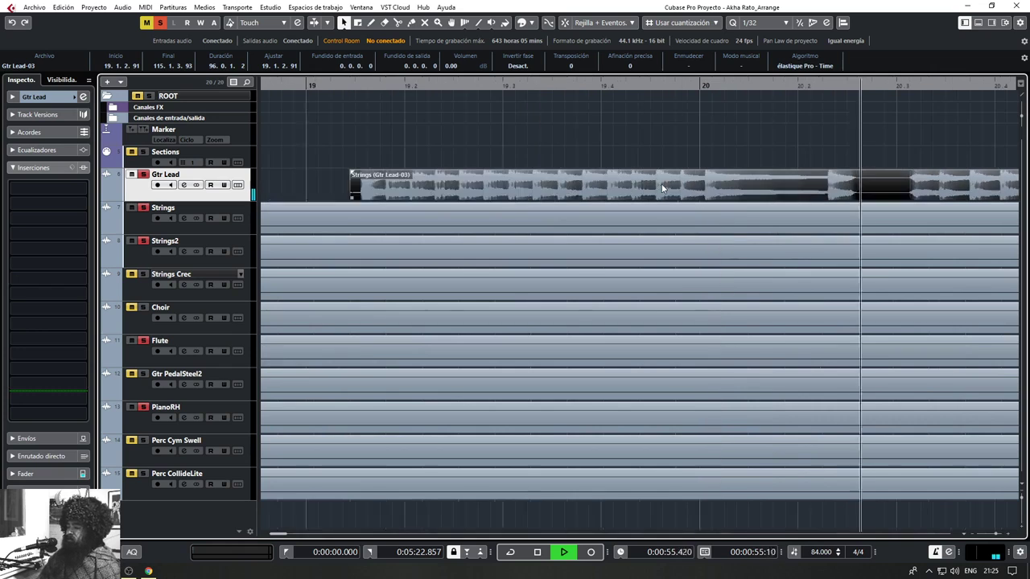
Nudge the last Gtr Lead clip to start at 19.1.2.67 and play it back from just before its entry
{"action": "key", "text": "space"}
{"action": "left_click_drag", "start_coordinate": [759, 191], "coordinate": [748, 194]}
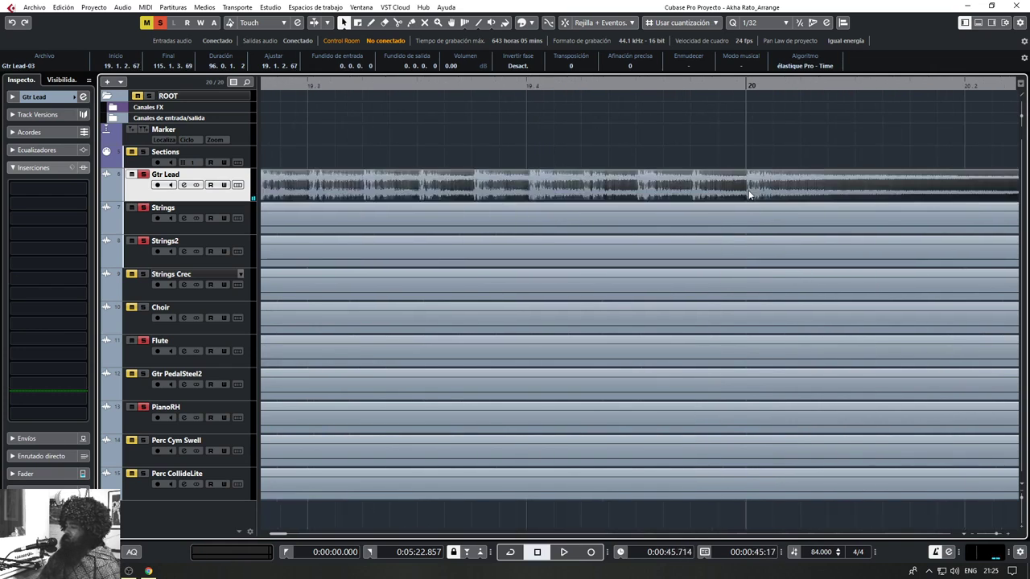
{"action": "scroll", "coordinate": [637, 182], "scroll_direction": "down", "scroll_amount": 5}
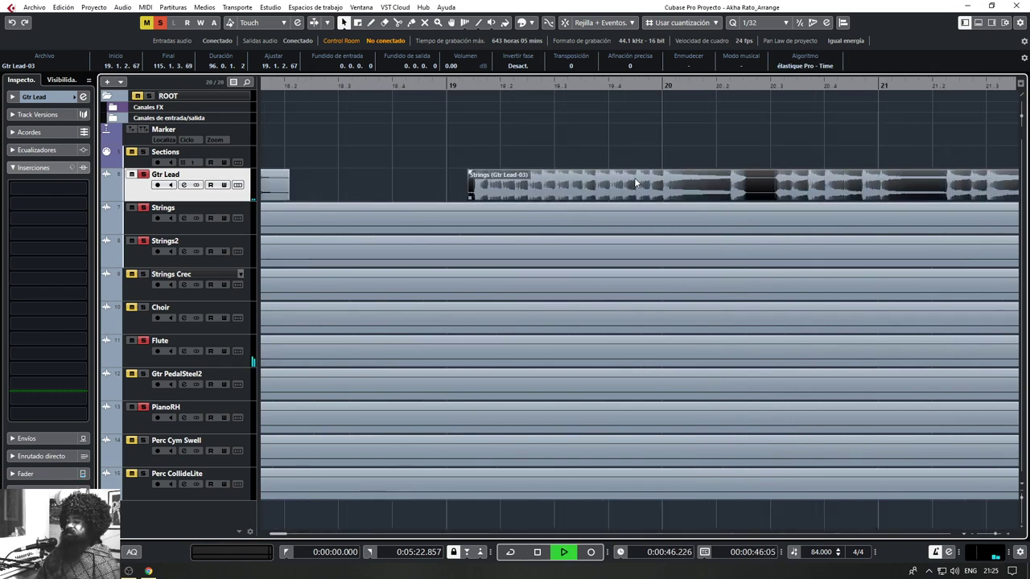
{"action": "left_click", "coordinate": [444, 86]}
{"action": "scroll", "coordinate": [451, 135], "scroll_direction": "left", "scroll_amount": 1}
{"action": "scroll", "coordinate": [418, 158], "scroll_direction": "left", "scroll_amount": 3}
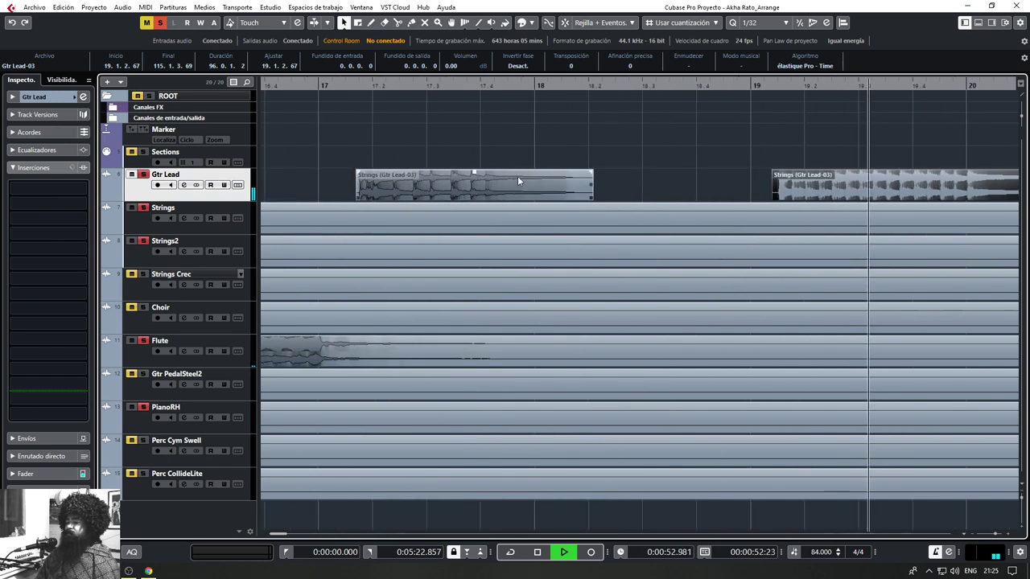
Delete the preceding Gtr Lead clip and extend the last clip's start back to 16.4.3.9
{"action": "left_click", "coordinate": [519, 179]}
{"action": "key", "text": "Delete"}
{"action": "left_click_drag", "start_coordinate": [773, 197], "coordinate": [293, 206]}
{"action": "key", "text": "space"}
{"action": "key", "text": "space"}
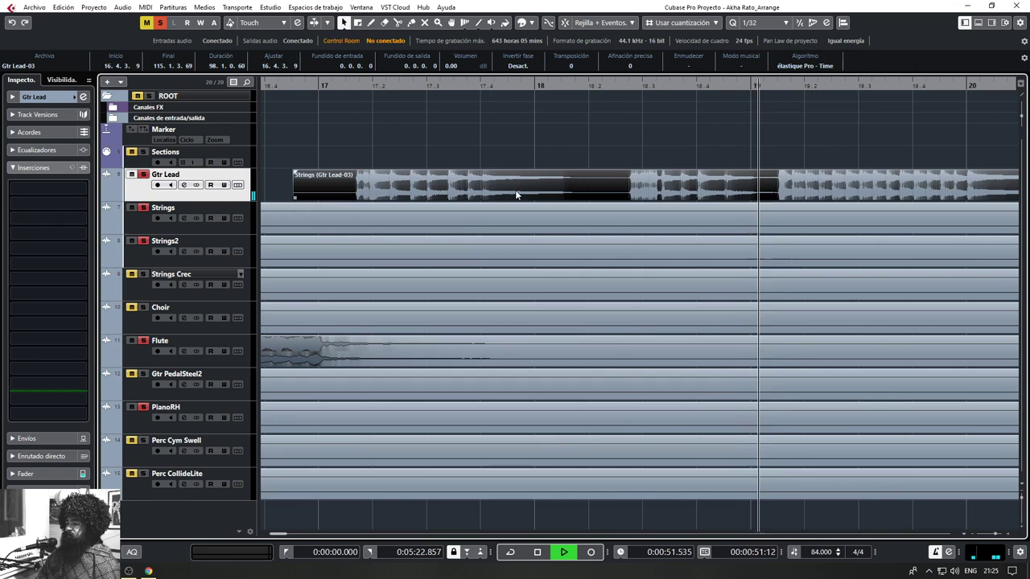
Split the extended Gtr Lead clip at 18.2.3.61 and 19.1.2.105, and delete the section between the cuts
{"action": "left_click", "coordinate": [623, 188], "text": "alt"}
{"action": "left_click", "coordinate": [776, 183], "text": "alt"}
{"action": "left_click", "coordinate": [744, 191]}
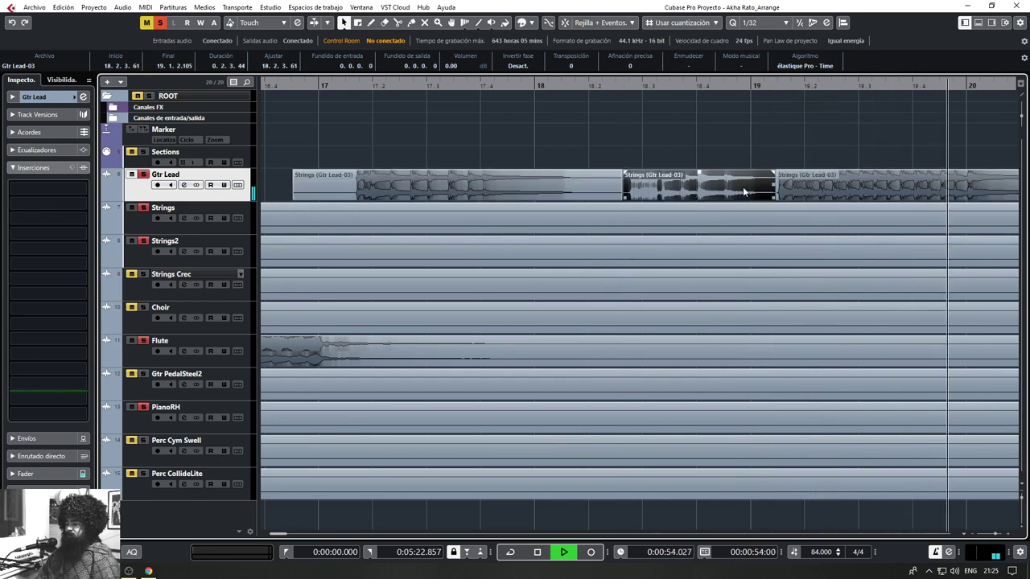
{"action": "key", "text": "Delete"}
Trim the first Gtr Lead clip to run from 17.1.3.6 to 18.2.1.6 and give its end a 0.0.0.119 fade-out
{"action": "left_click", "coordinate": [616, 194]}
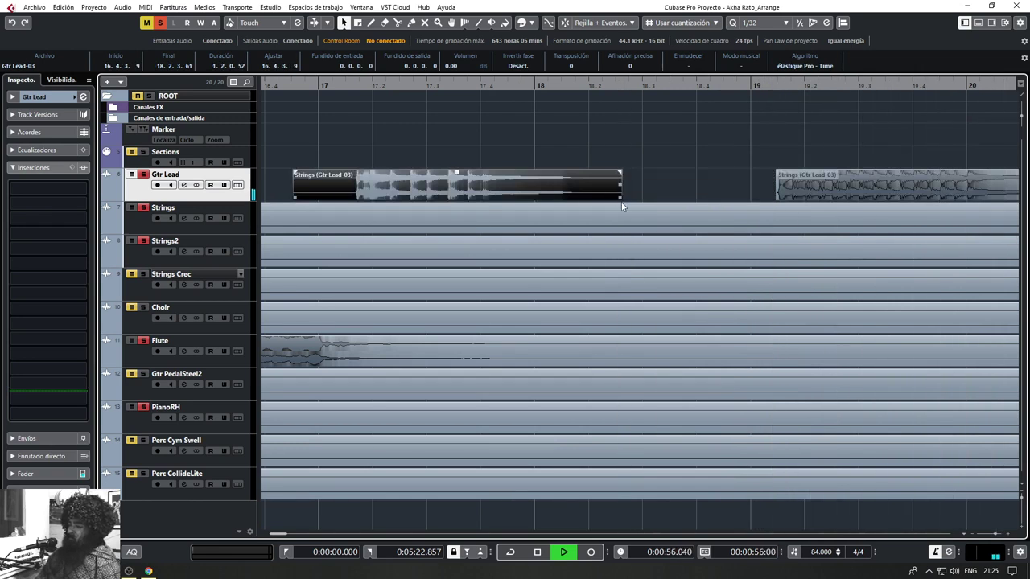
{"action": "left_click_drag", "start_coordinate": [619, 198], "coordinate": [575, 173]}
{"action": "left_click_drag", "start_coordinate": [294, 197], "coordinate": [346, 198]}
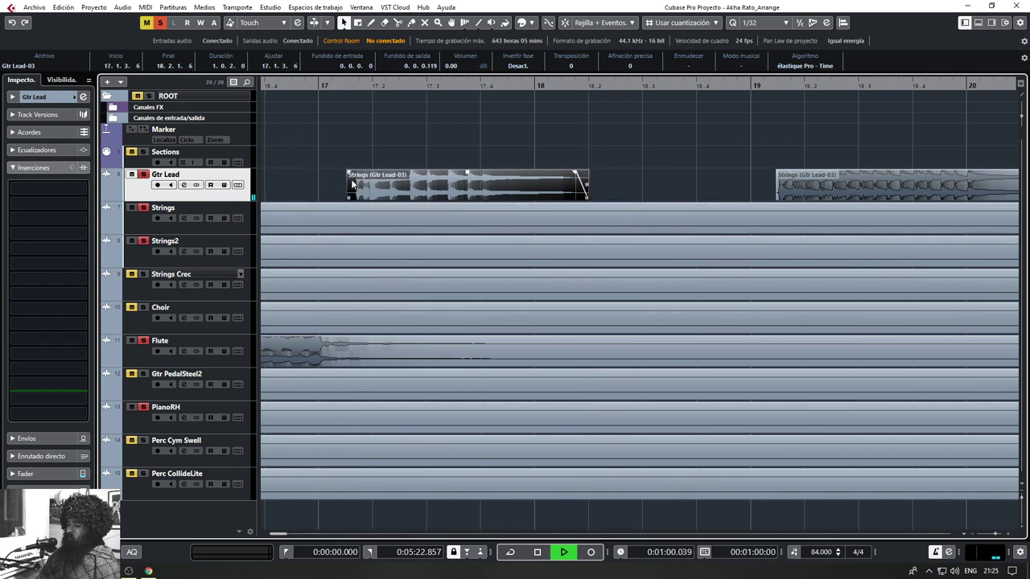
{"action": "left_click", "coordinate": [567, 133]}
Add a short fade-in to the start of the trimmed Gtr Lead clip and listen to the lead guitar passage
{"action": "key", "text": "space"}
{"action": "key", "text": "space"}
{"action": "left_click", "coordinate": [362, 174]}
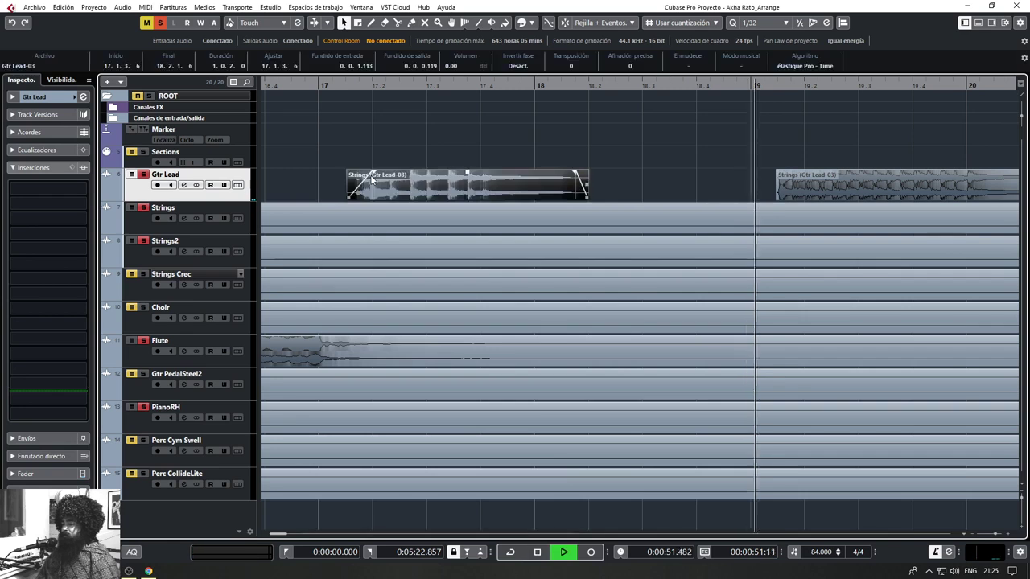
{"action": "left_click_drag", "start_coordinate": [361, 172], "coordinate": [357, 172]}
{"action": "left_click", "coordinate": [503, 148]}
{"action": "scroll", "coordinate": [502, 148], "scroll_direction": "down", "scroll_amount": 8}
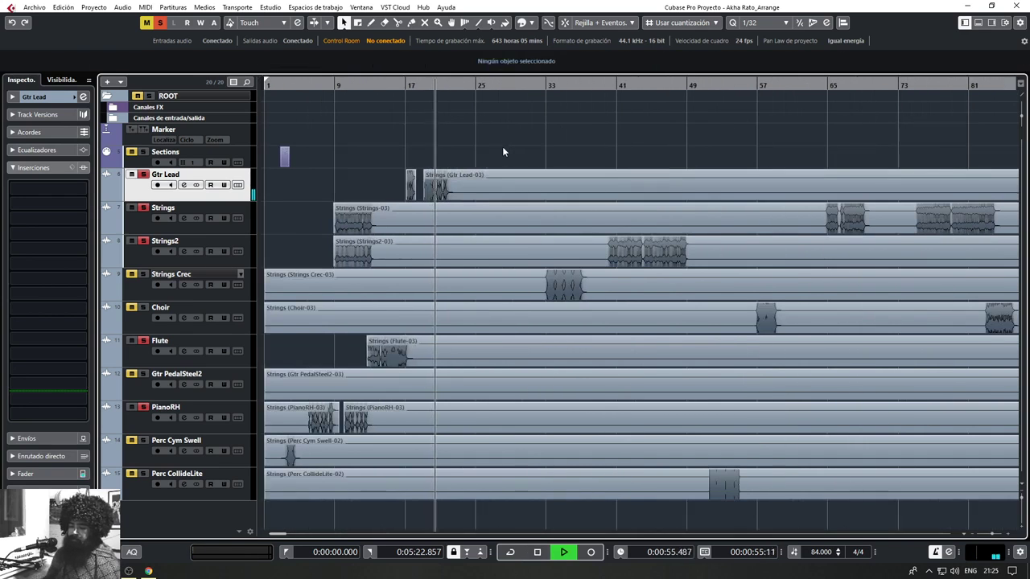
{"action": "key", "text": "space"}
Clear the solo and mute states on all tracks and leave only the Gtr Lead track selected
{"action": "scroll", "coordinate": [484, 183], "scroll_direction": "right", "scroll_amount": 3}
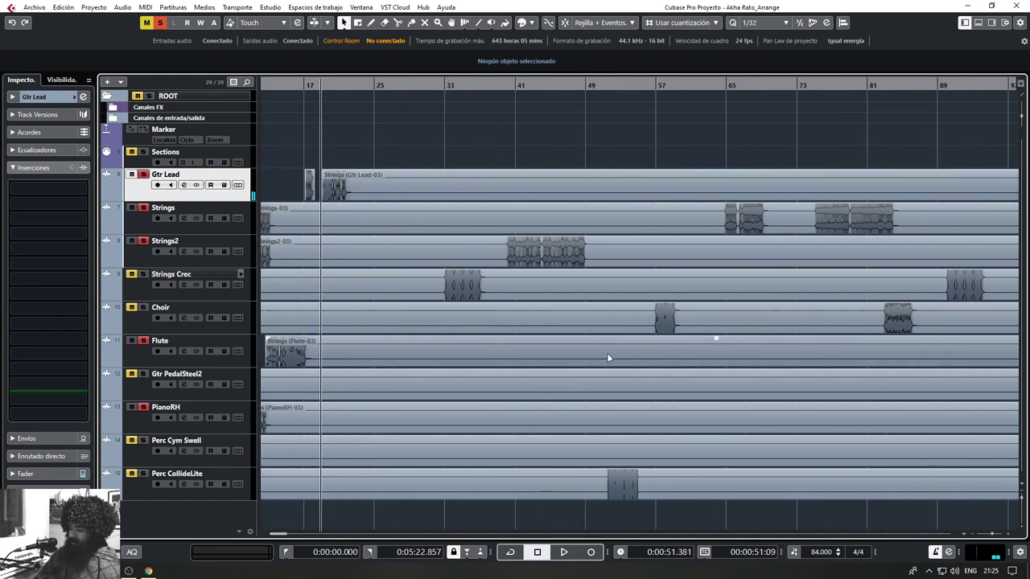
{"action": "left_click", "coordinate": [250, 429]}
{"action": "left_click", "coordinate": [249, 197], "text": "shift"}
{"action": "key", "text": "s"}
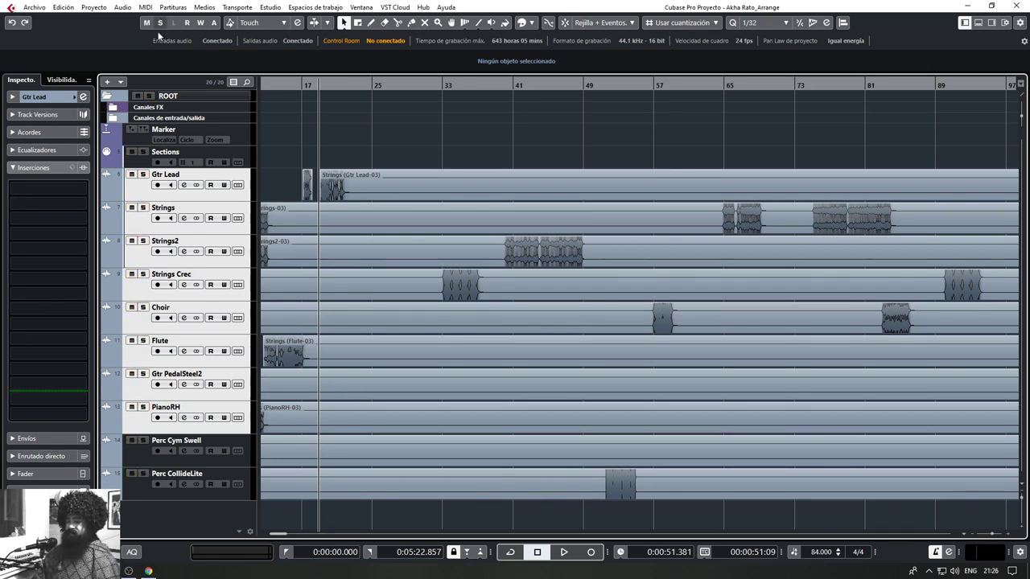
{"action": "right_click", "coordinate": [445, 169]}
{"action": "left_click", "coordinate": [461, 151]}
{"action": "left_click", "coordinate": [226, 199]}
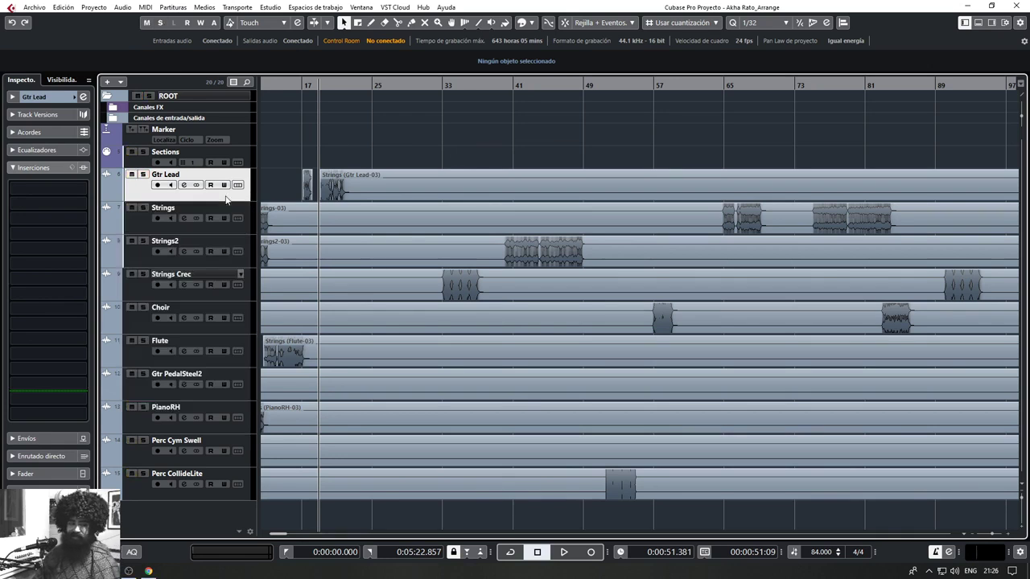
Reduce the waveform display height of the clips and play the Strings Crec entry at bar 33
{"action": "left_click_drag", "start_coordinate": [1022, 117], "coordinate": [1021, 123]}
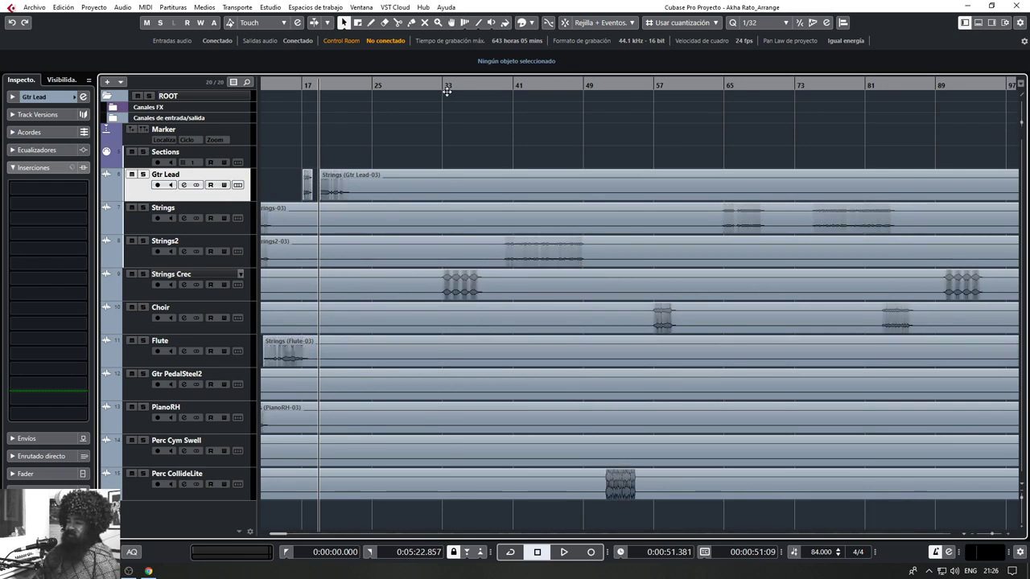
{"action": "key", "text": "space"}
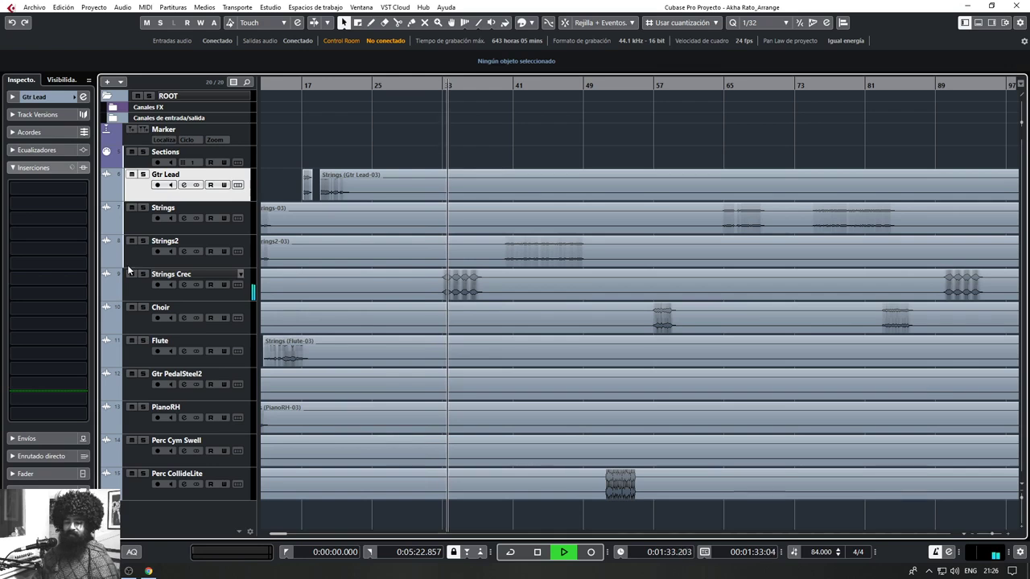
{"action": "key", "text": "space"}
Select the Strings Crec track, show the mixer beneath the project and lower the track's fader to -15.5 dB
{"action": "left_click", "coordinate": [136, 292]}
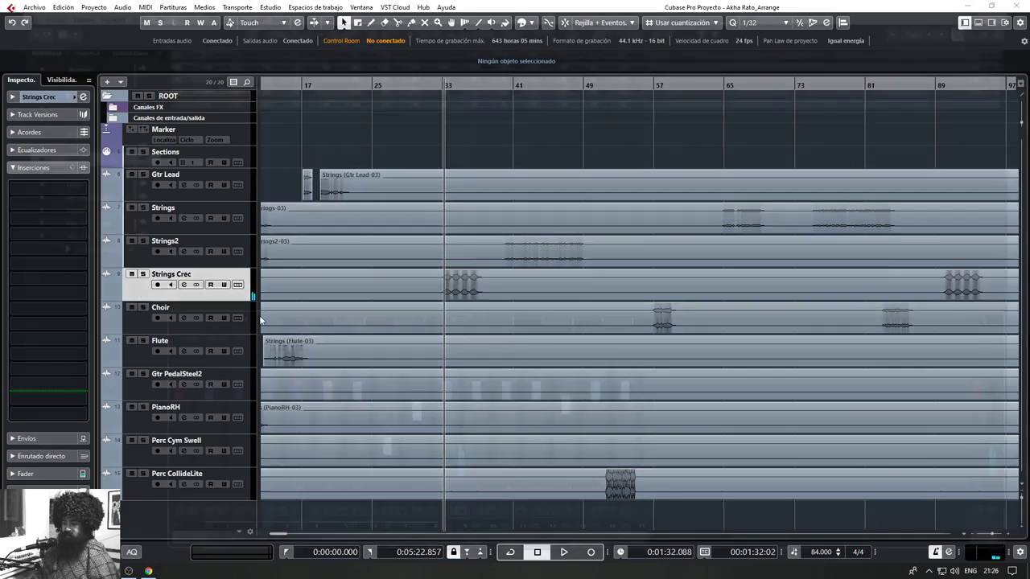
{"action": "key", "text": "F3"}
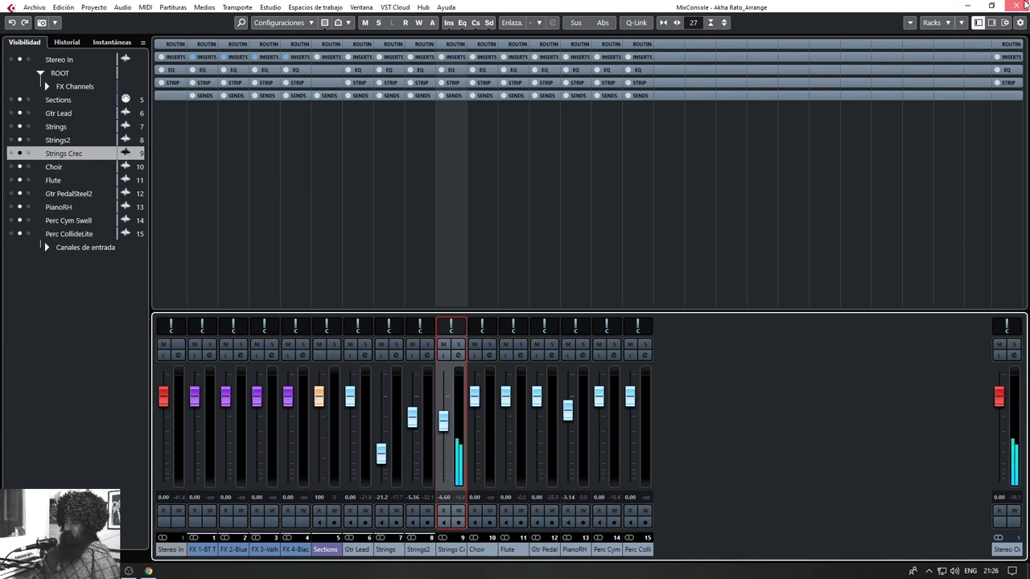
{"action": "key", "text": "F3"}
{"action": "key", "text": "alt+F3"}
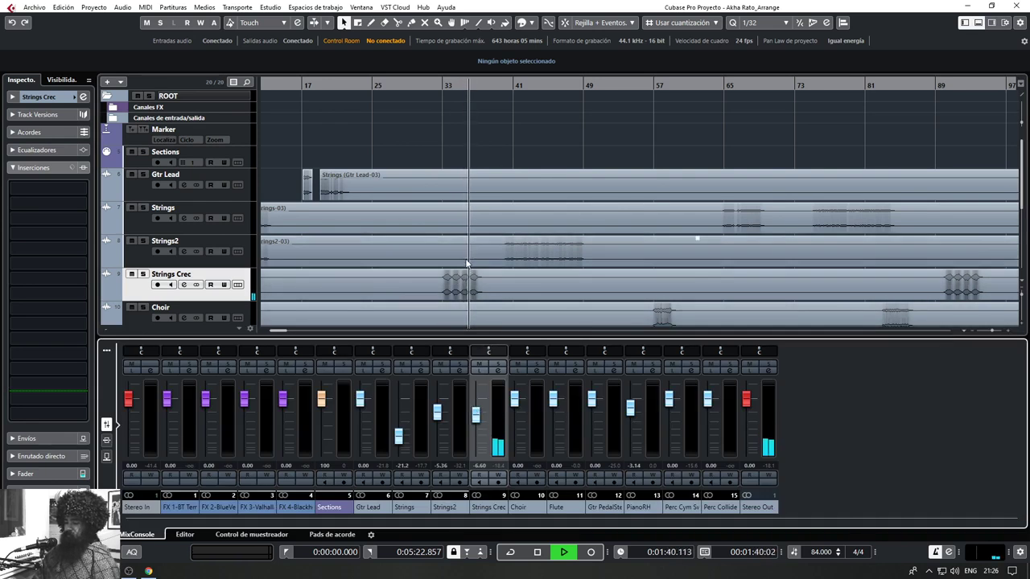
{"action": "scroll", "coordinate": [467, 263], "scroll_direction": "down", "scroll_amount": 3}
{"action": "left_click_drag", "start_coordinate": [563, 246], "coordinate": [543, 250]}
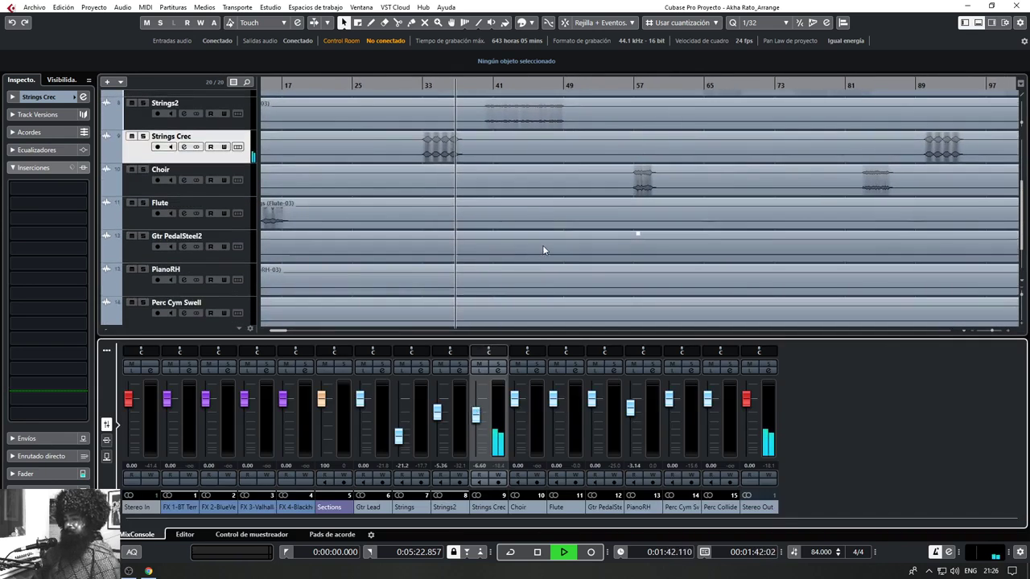
{"action": "key", "text": "space"}
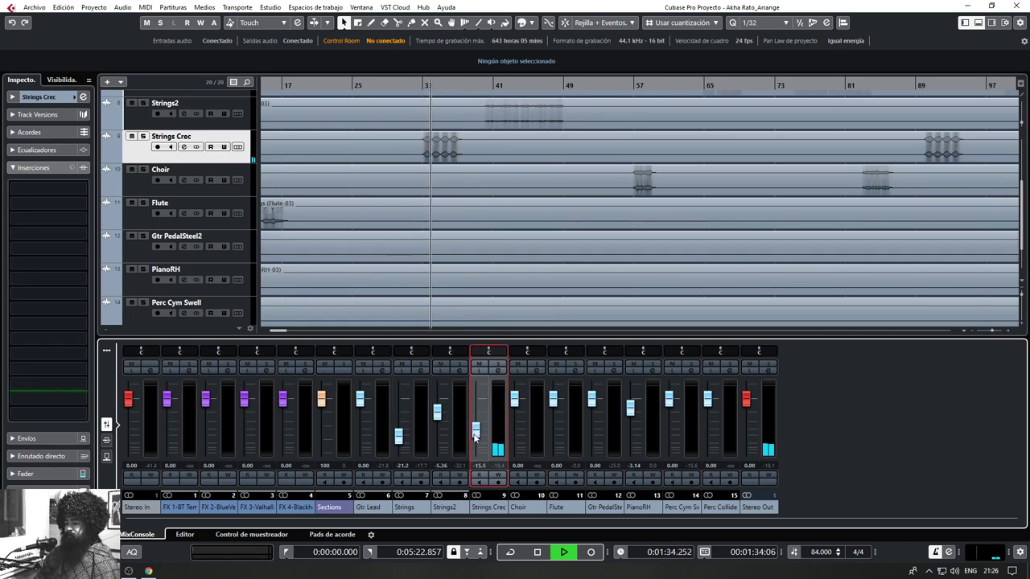
Play the Strings2 and Choir entries near bars 40 and 57, and lower the Choir fader to -9.58 dB
{"action": "left_click", "coordinate": [481, 89]}
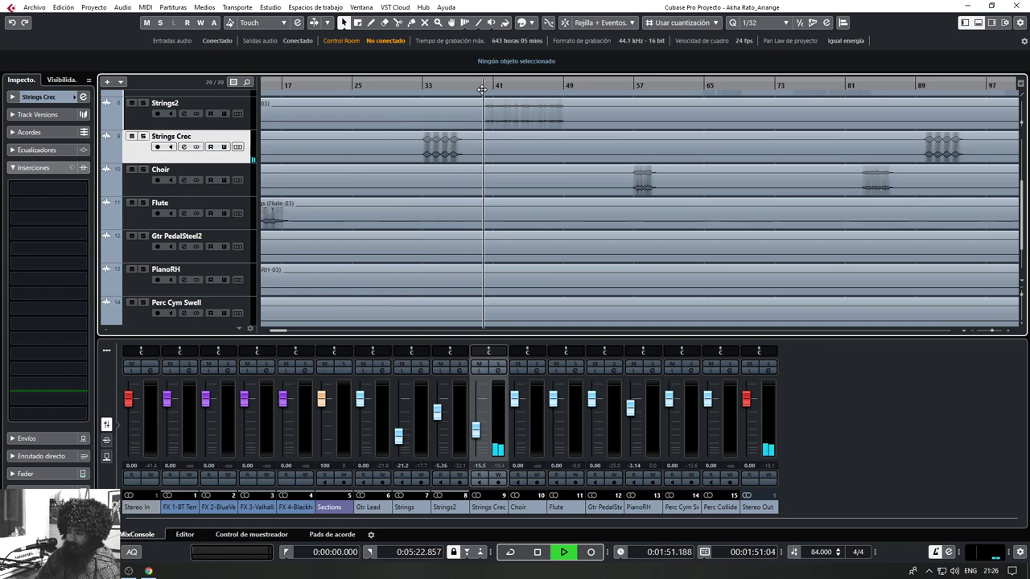
{"action": "left_click", "coordinate": [633, 87]}
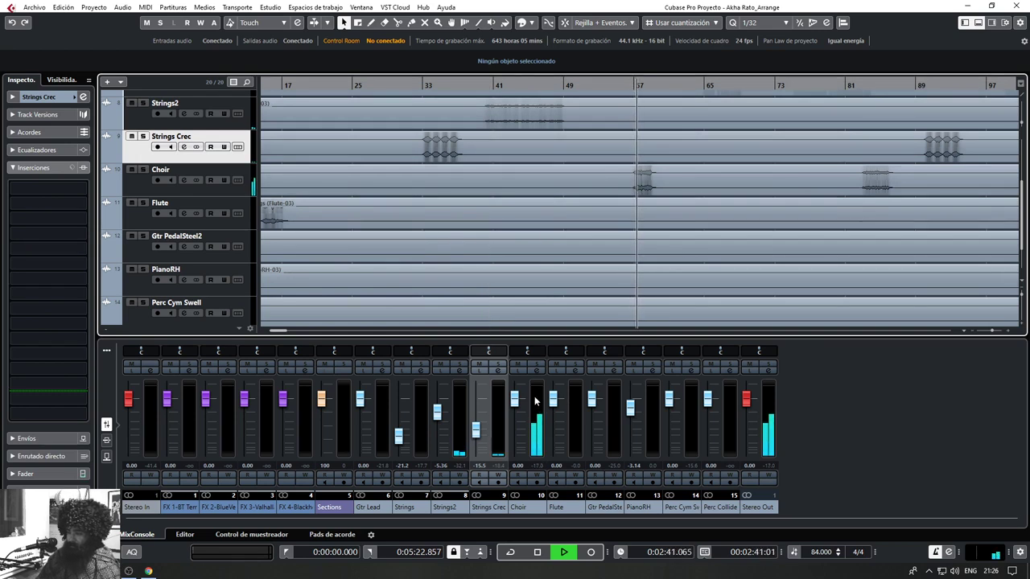
{"action": "left_click_drag", "start_coordinate": [514, 402], "coordinate": [516, 416]}
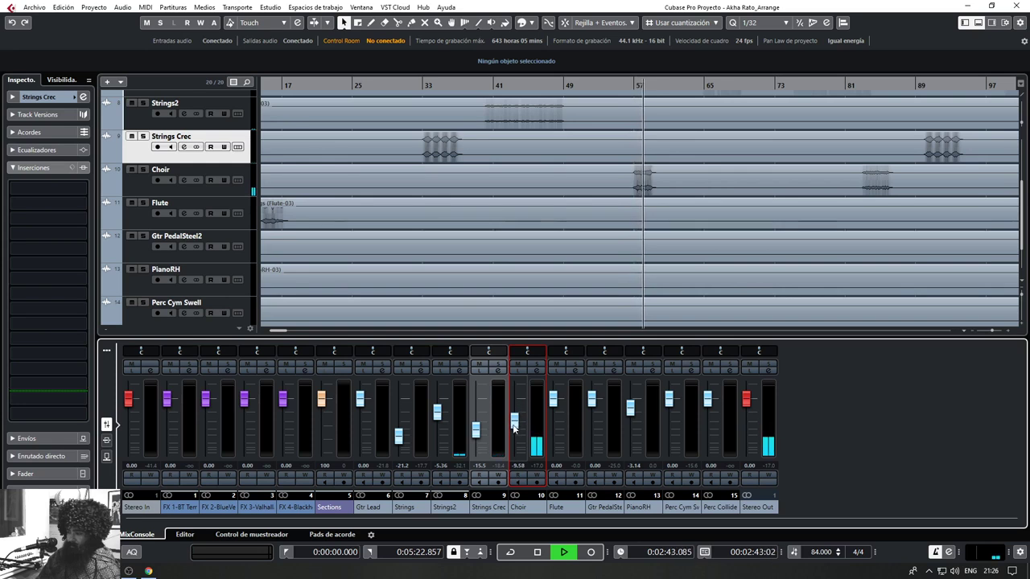
Play the second Strings Crec passage near bar 90 and lower the Gtr PedalSteel2 fader at its entry to -9.00 dB
{"action": "left_click_drag", "start_coordinate": [888, 206], "coordinate": [681, 215]}
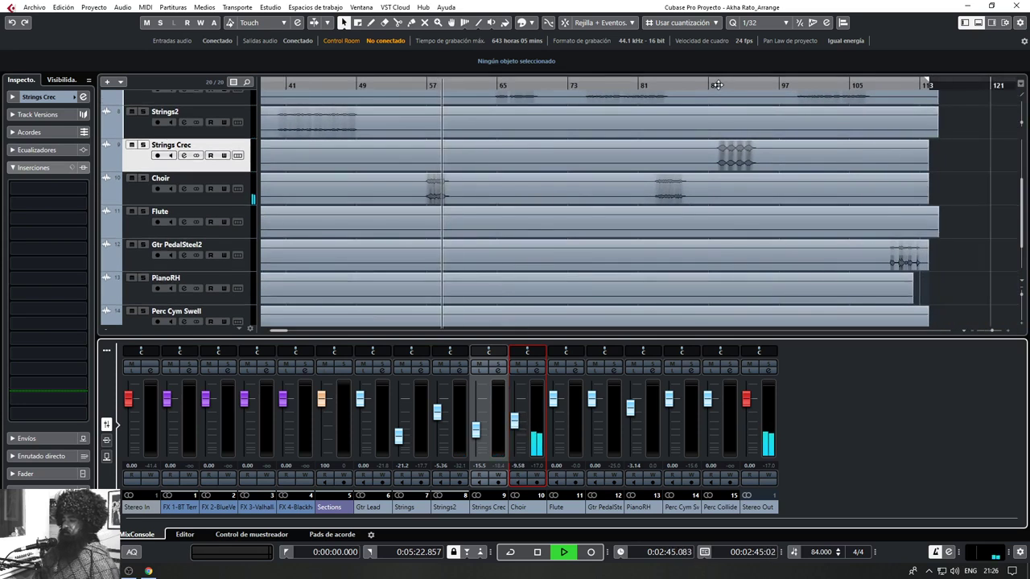
{"action": "left_click", "coordinate": [716, 84]}
{"action": "scroll", "coordinate": [708, 190], "scroll_direction": "up", "scroll_amount": 3}
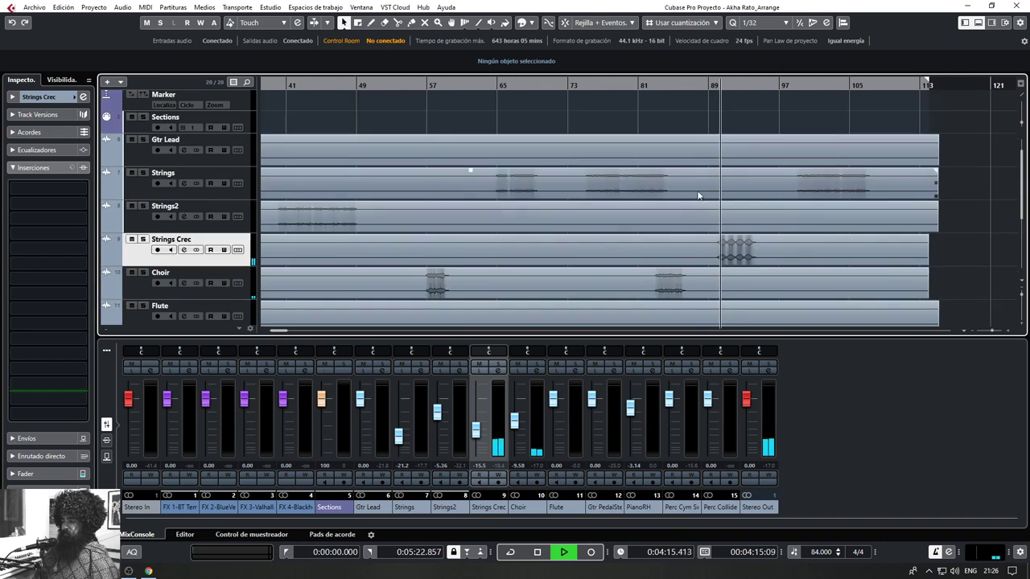
{"action": "scroll", "coordinate": [841, 143], "scroll_direction": "down", "scroll_amount": 3}
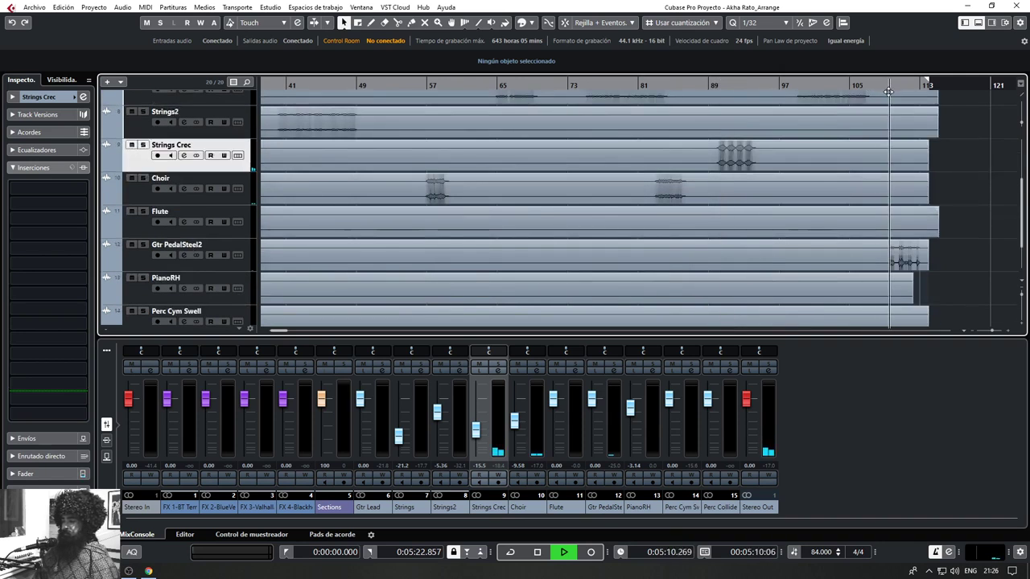
{"action": "key", "text": "space"}
{"action": "key", "text": "space"}
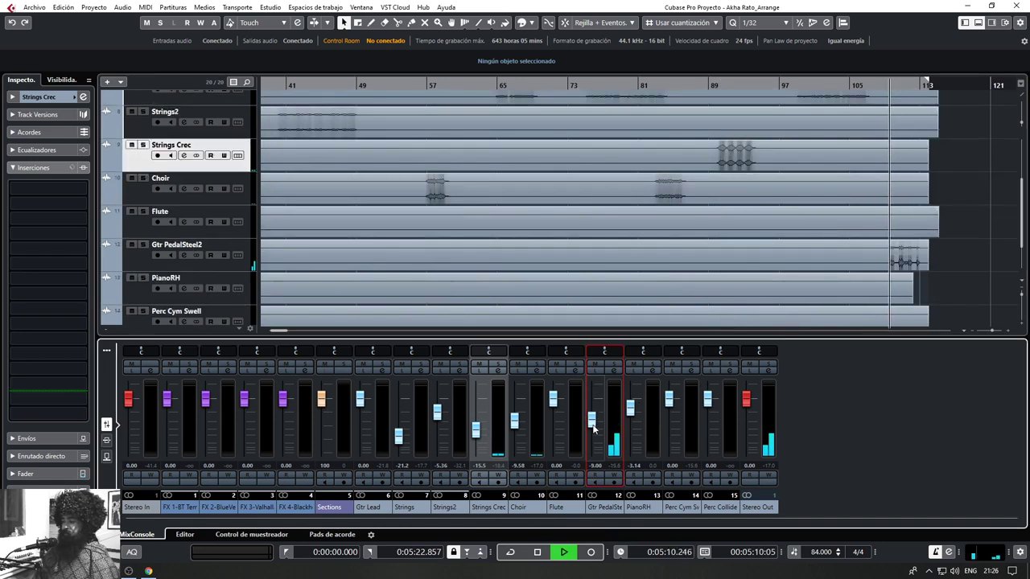
Stop playback, fit the full length of the arrangement in view and hide the lower mixer
{"action": "scroll", "coordinate": [638, 319], "scroll_direction": "left", "scroll_amount": 8}
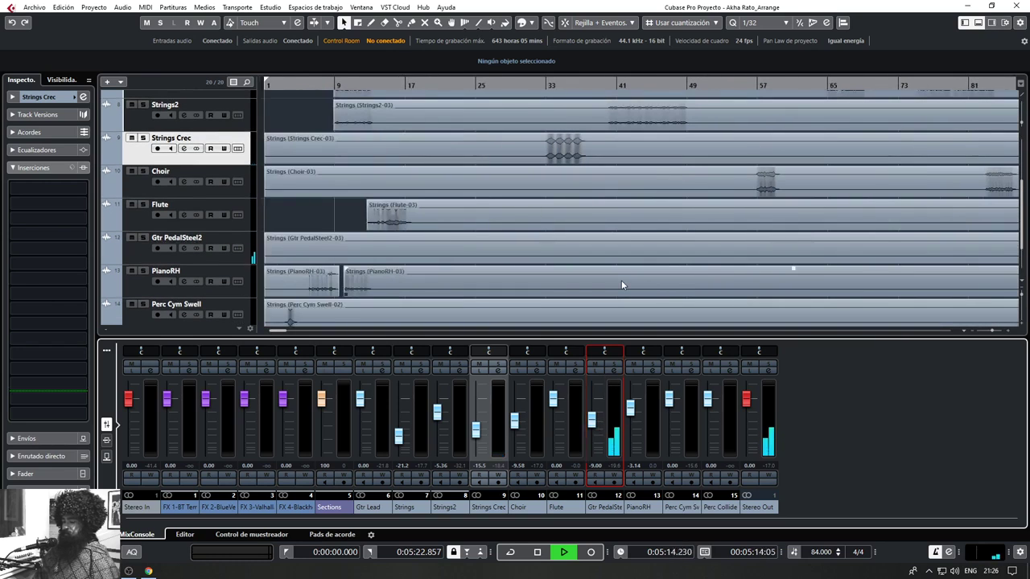
{"action": "key", "text": "space"}
{"action": "key", "text": "g"}
{"action": "key", "text": "g"}
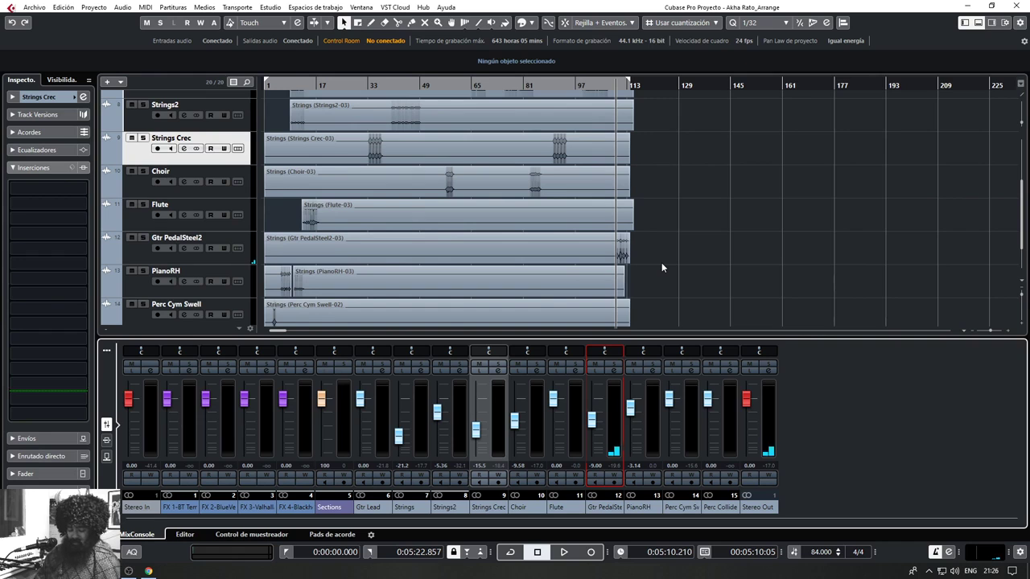
{"action": "key", "text": "ctrl+alt+e"}
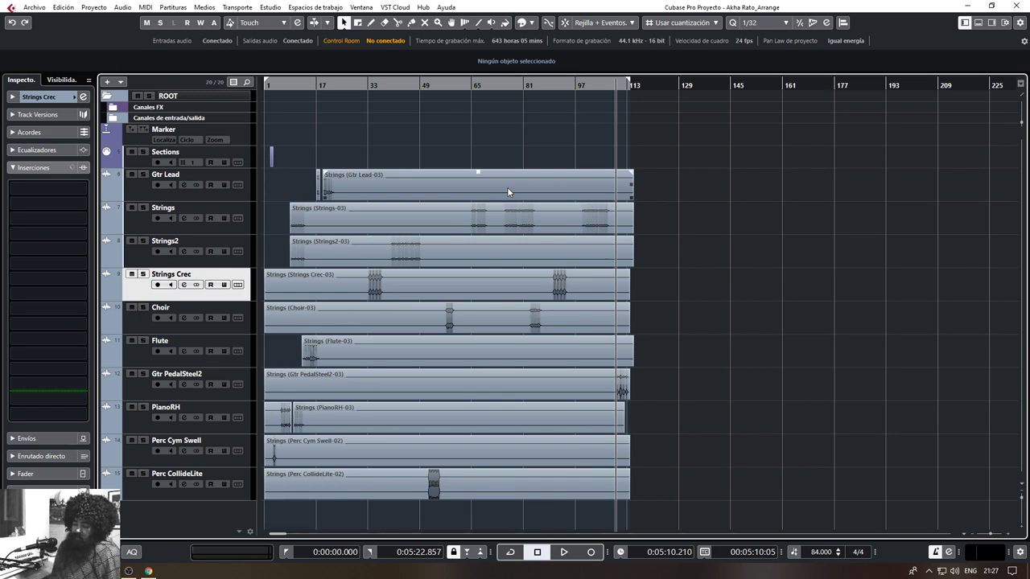
Select the Perc CollideLite track, place the playhead just before its pattern in bar 51 and show the mixer beneath the project
{"action": "left_click", "coordinate": [137, 492]}
{"action": "left_click_drag", "start_coordinate": [426, 84], "coordinate": [433, 110]}
{"action": "key", "text": "F3"}
{"action": "key", "text": "F3"}
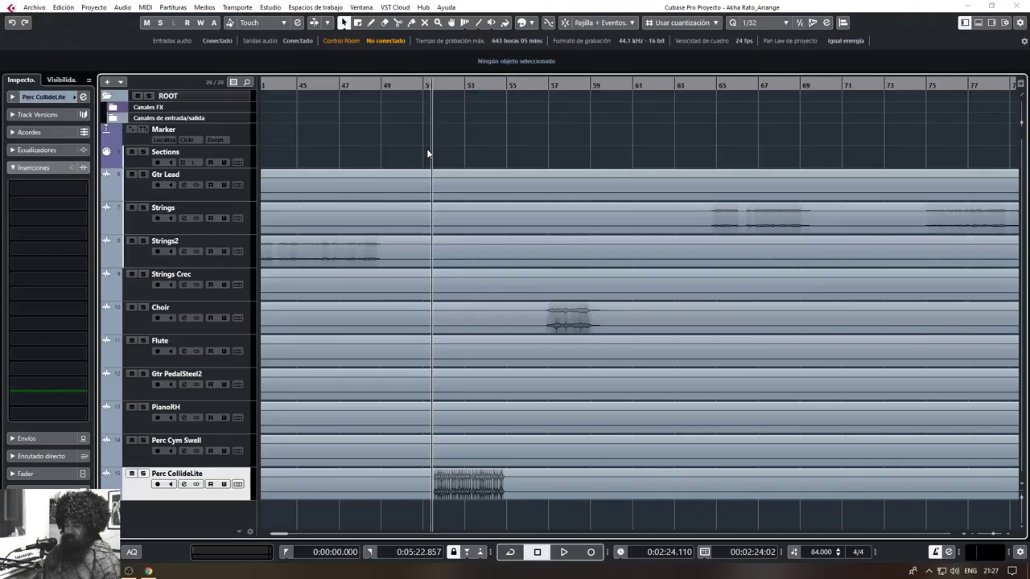
{"action": "key", "text": "alt+F3"}
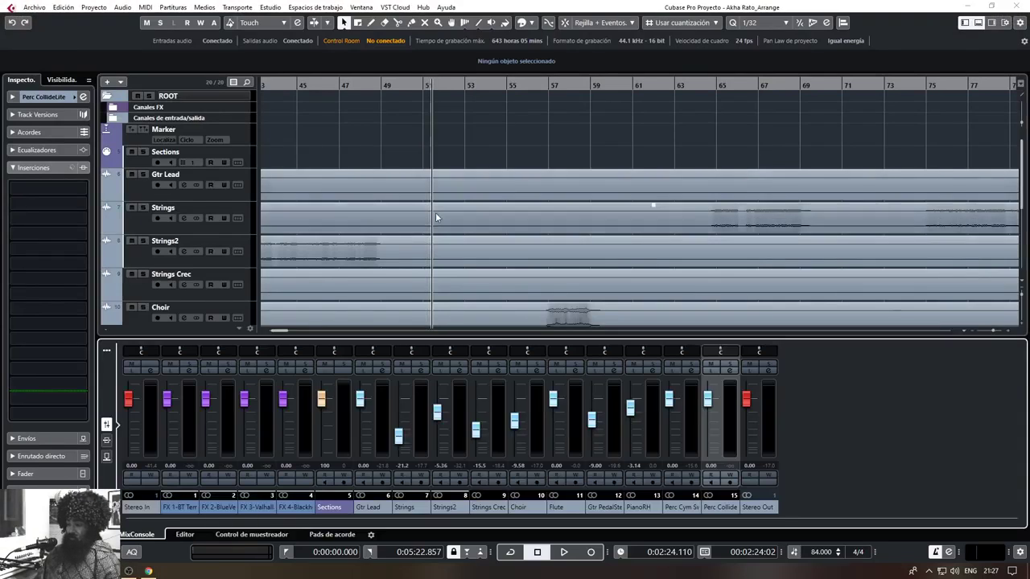
{"action": "scroll", "coordinate": [435, 212], "scroll_direction": "down", "scroll_amount": 6}
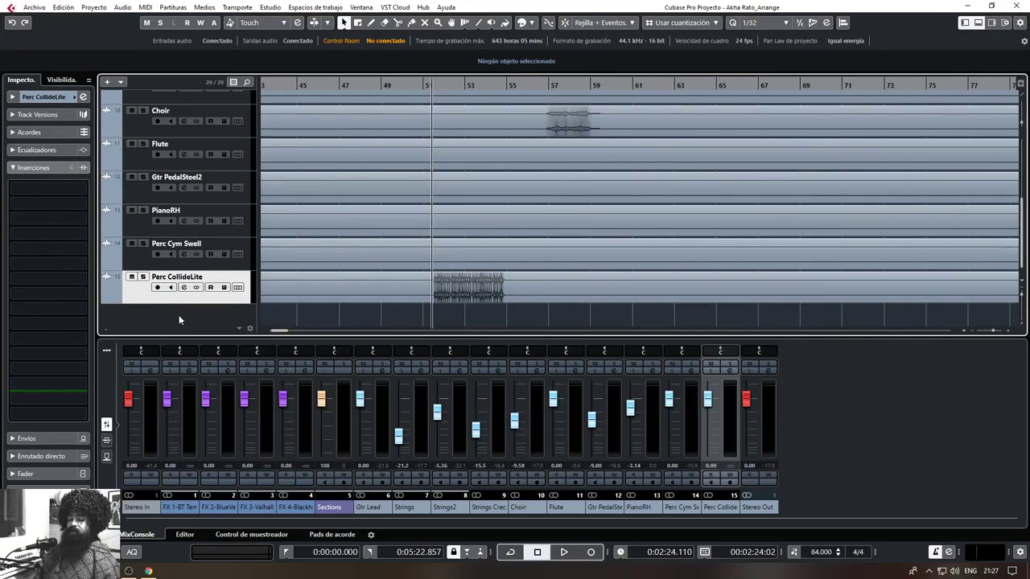
Play the Perc CollideLite pattern from its start near 51.3 and lower the track's fader to -14.3 dB
{"action": "left_click", "coordinate": [462, 291]}
{"action": "scroll", "coordinate": [447, 298], "scroll_direction": "up", "scroll_amount": 5}
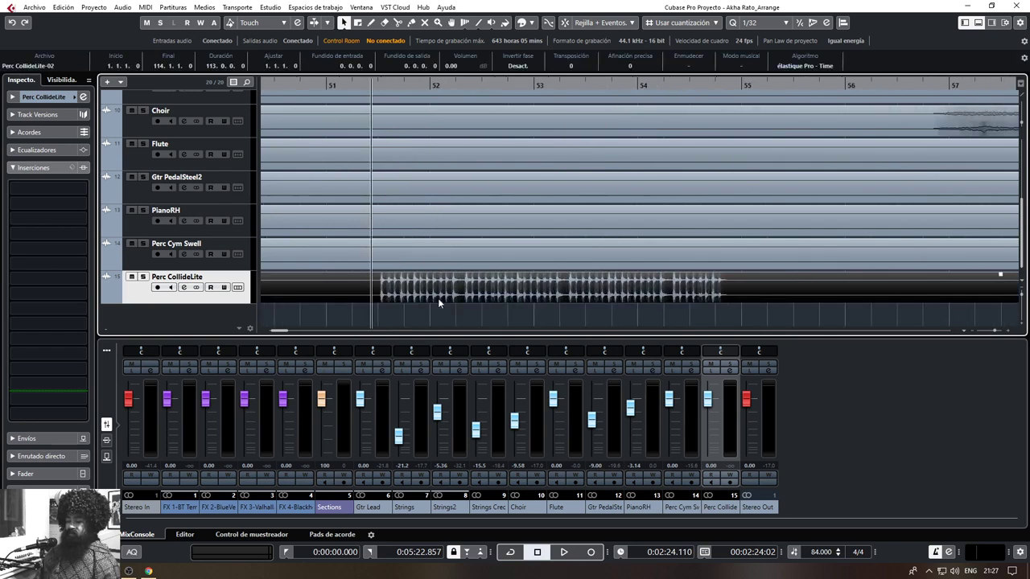
{"action": "scroll", "coordinate": [413, 297], "scroll_direction": "up", "scroll_amount": 2}
{"action": "left_click", "coordinate": [343, 84]}
{"action": "scroll", "coordinate": [433, 235], "scroll_direction": "down", "scroll_amount": 2}
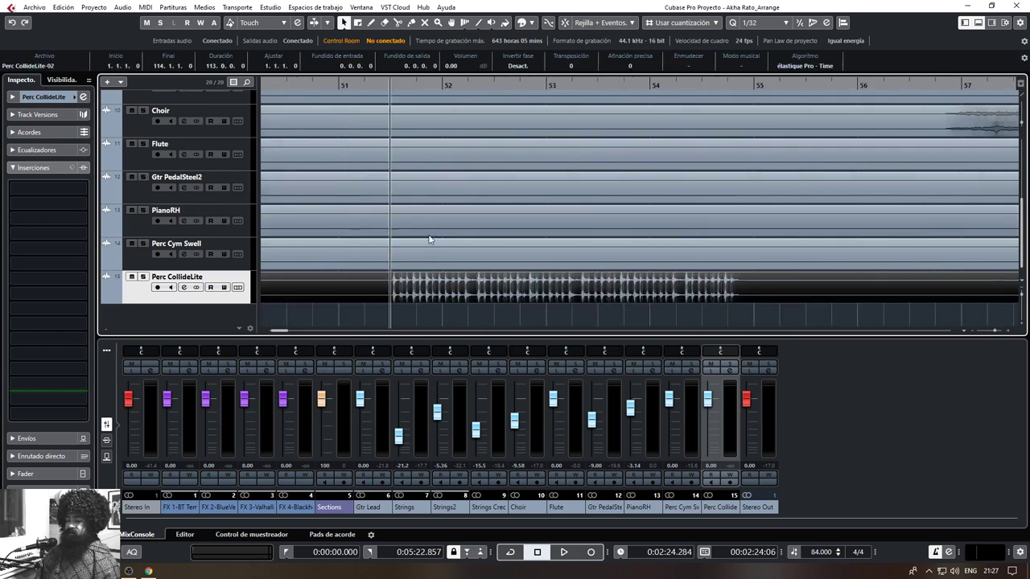
{"action": "scroll", "coordinate": [429, 239], "scroll_direction": "down", "scroll_amount": 2}
{"action": "scroll", "coordinate": [506, 298], "scroll_direction": "right", "scroll_amount": 2}
{"action": "left_click_drag", "start_coordinate": [708, 410], "coordinate": [706, 435]}
{"action": "key", "text": "space"}
{"action": "key", "text": "space"}
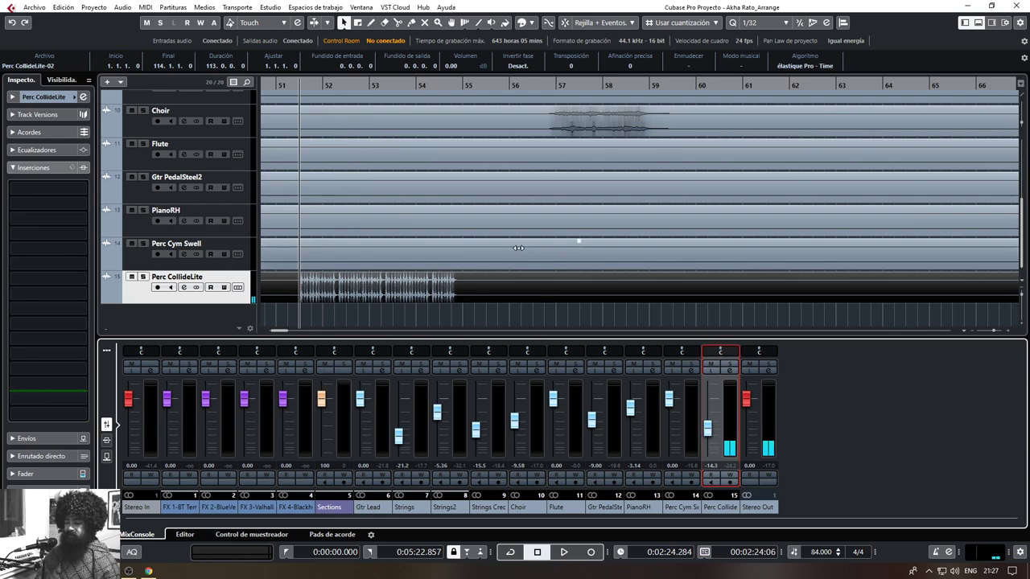
Hide the lower mixer, bring the full length of the arrangement into view and clear the event selection
{"action": "key", "text": "alt+F3"}
{"action": "right_click", "coordinate": [439, 154]}
{"action": "left_click", "coordinate": [439, 155]}
{"action": "scroll", "coordinate": [391, 470], "scroll_direction": "down", "scroll_amount": 5}
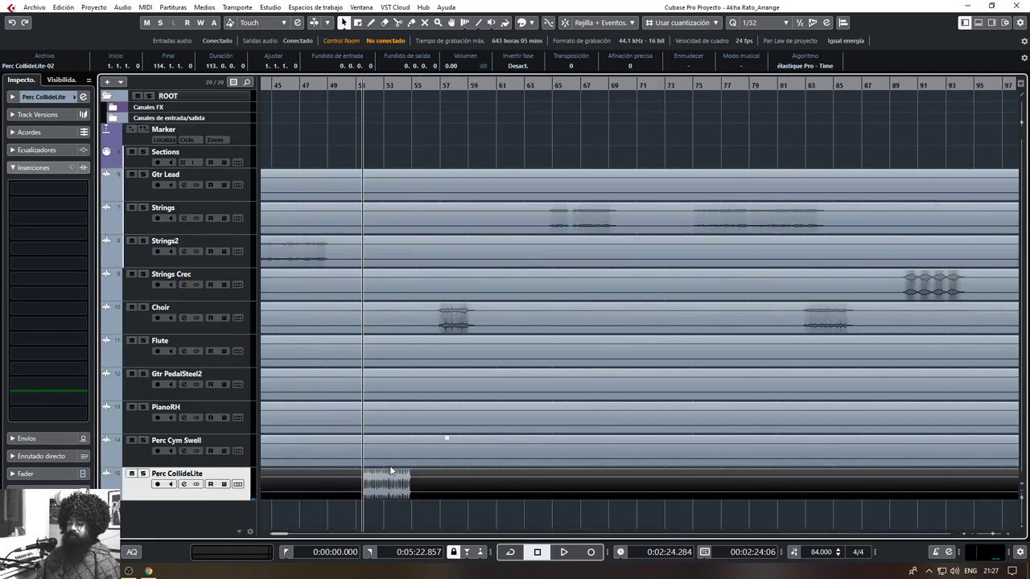
{"action": "scroll", "coordinate": [391, 471], "scroll_direction": "down", "scroll_amount": 5}
{"action": "left_click", "coordinate": [582, 405]}
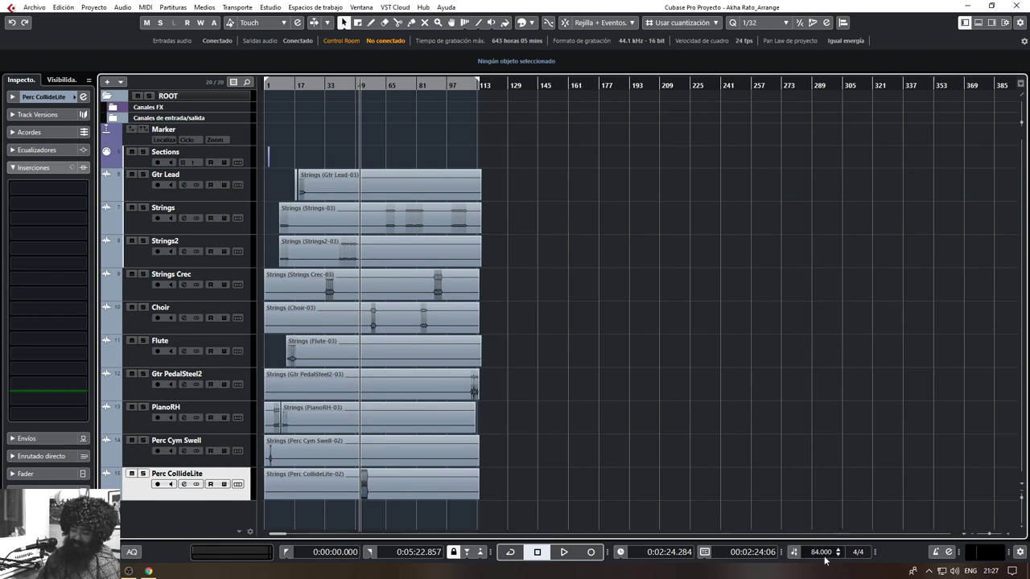
Delete all the audio tracks from Gtr Lead through Perc CollideLite and return the playhead to the project start
{"action": "left_click", "coordinate": [151, 199], "text": "shift"}
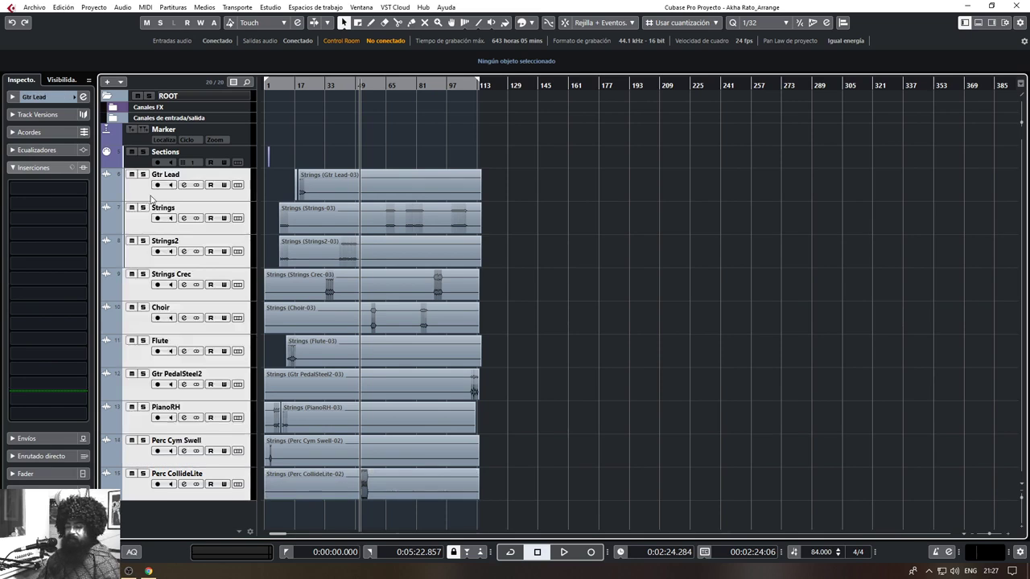
{"action": "right_click", "coordinate": [150, 197]}
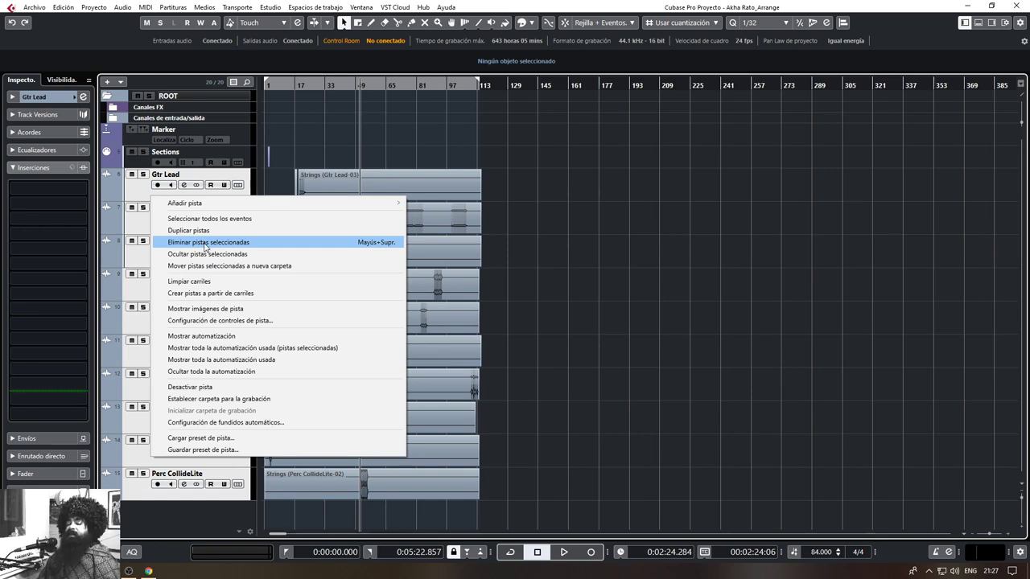
{"action": "left_click", "coordinate": [206, 243]}
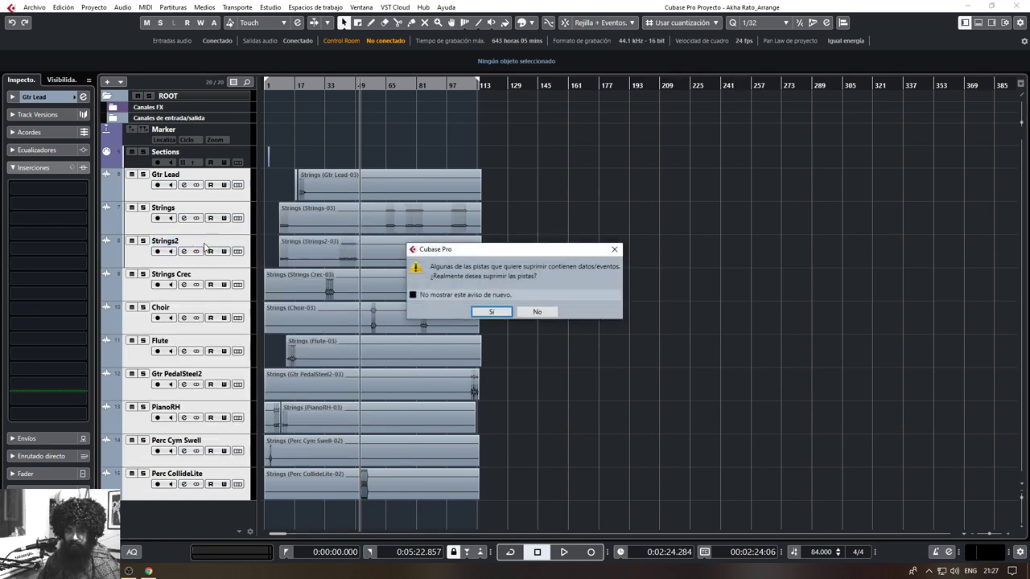
{"action": "left_click", "coordinate": [493, 315]}
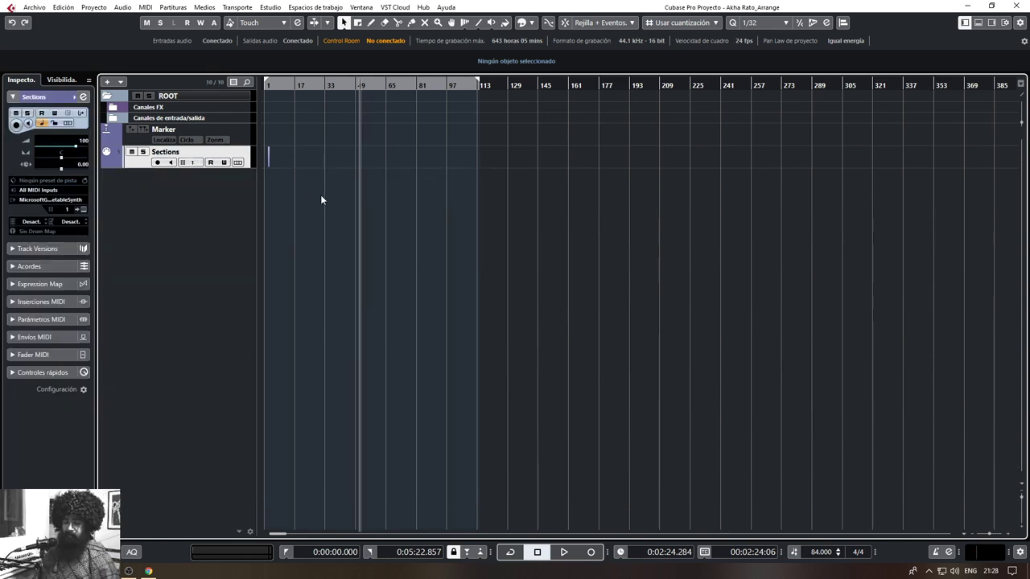
{"action": "left_click", "coordinate": [281, 86]}
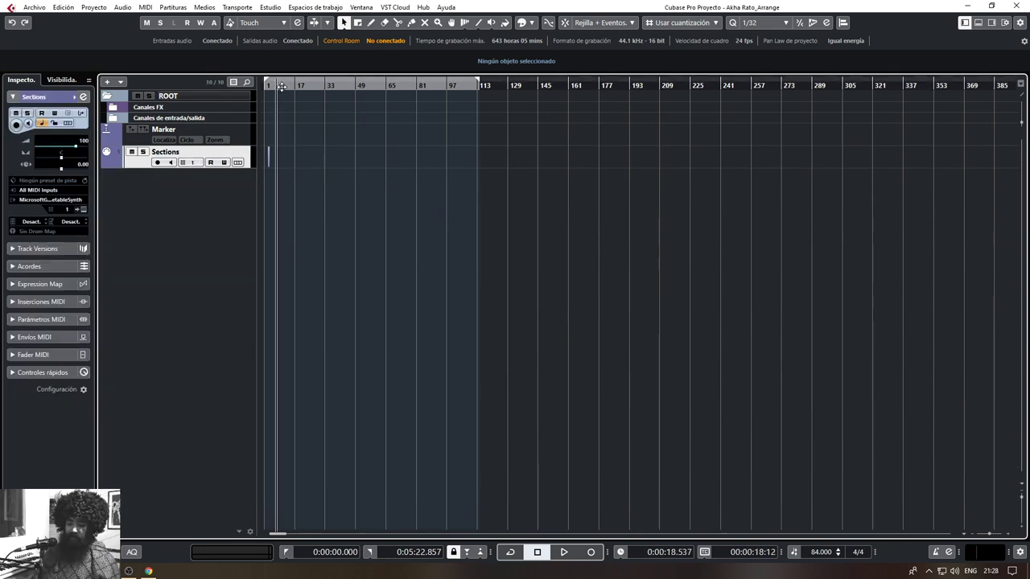
{"action": "left_click", "coordinate": [266, 86]}
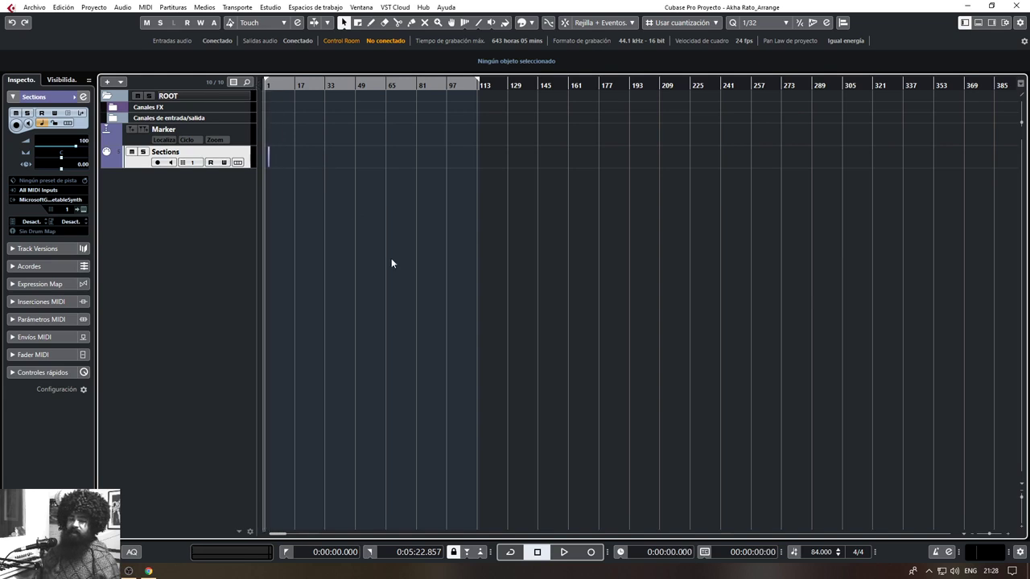